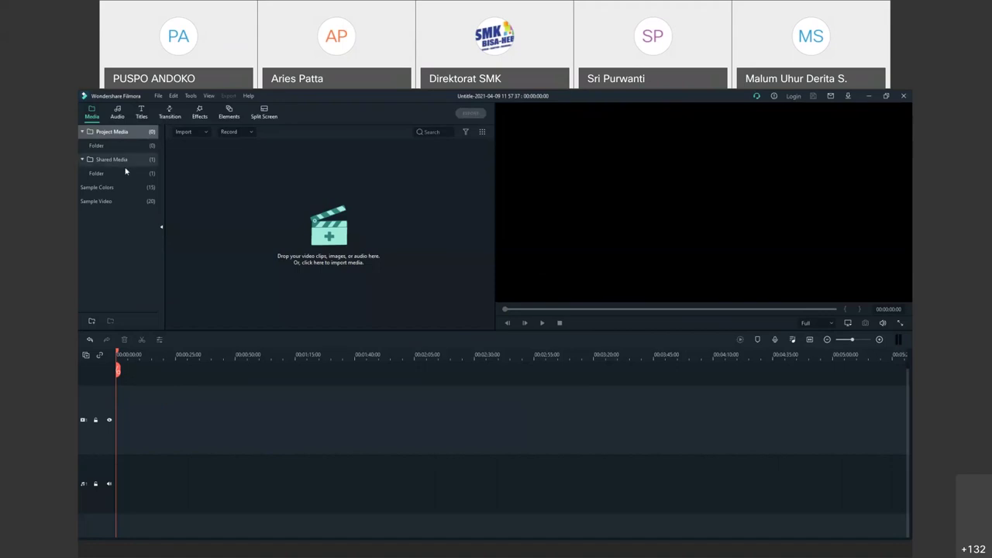
- Browse the Linear category of the included transitions and return to the project media
click(178, 117)
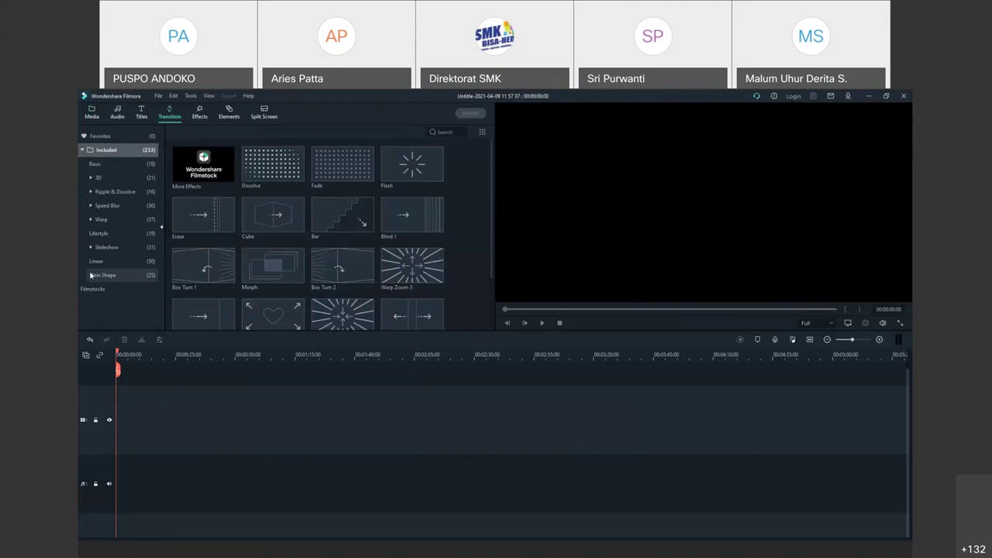
click(101, 261)
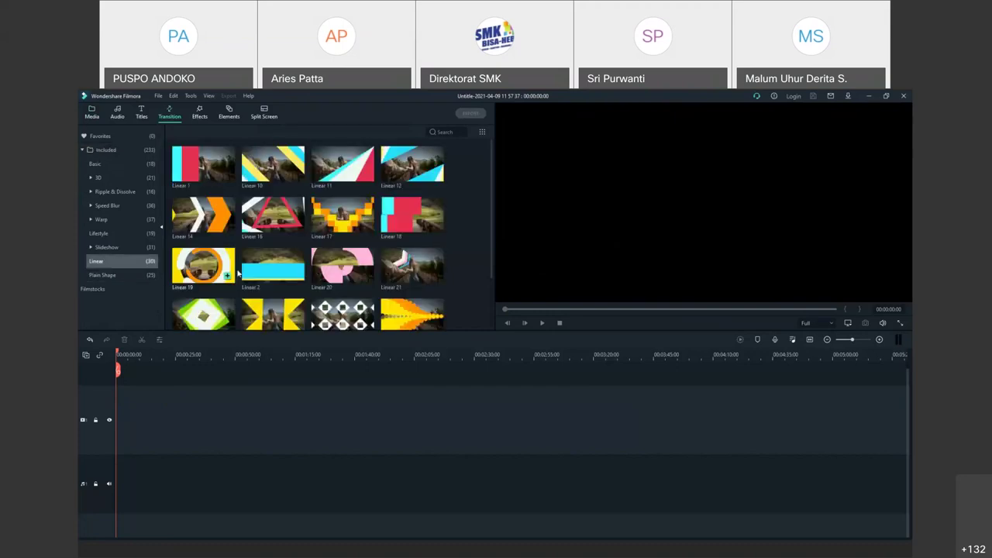
mouse_move(299, 275)
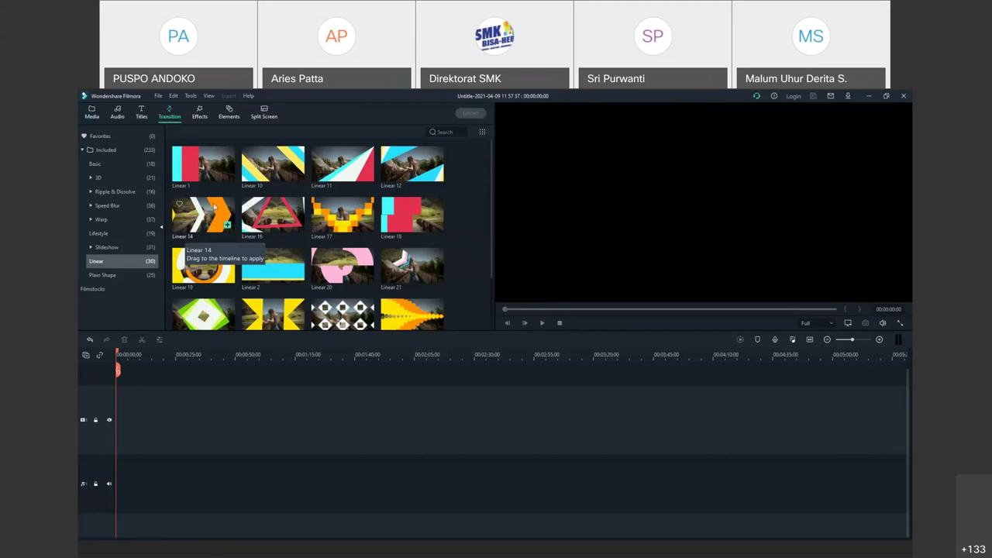
click(91, 114)
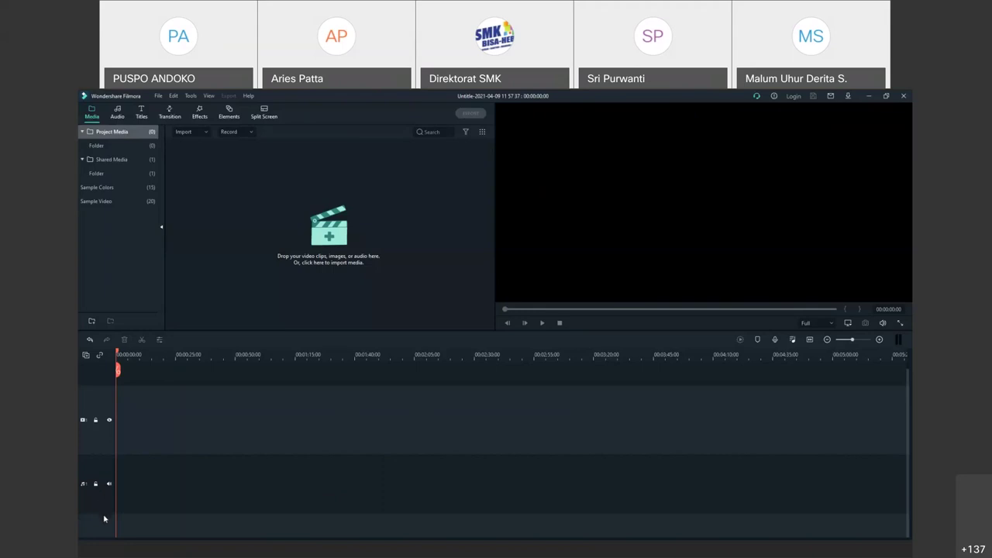
scroll(99, 468, down, 1)
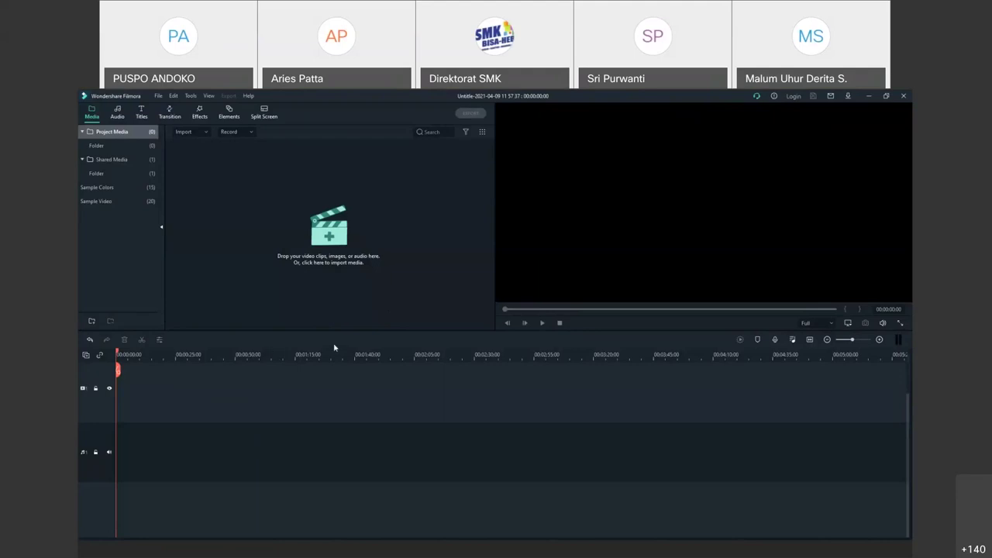
- Check the activation status of the Wondershare Filmora X licence and dismiss the activation dialog
click(248, 96)
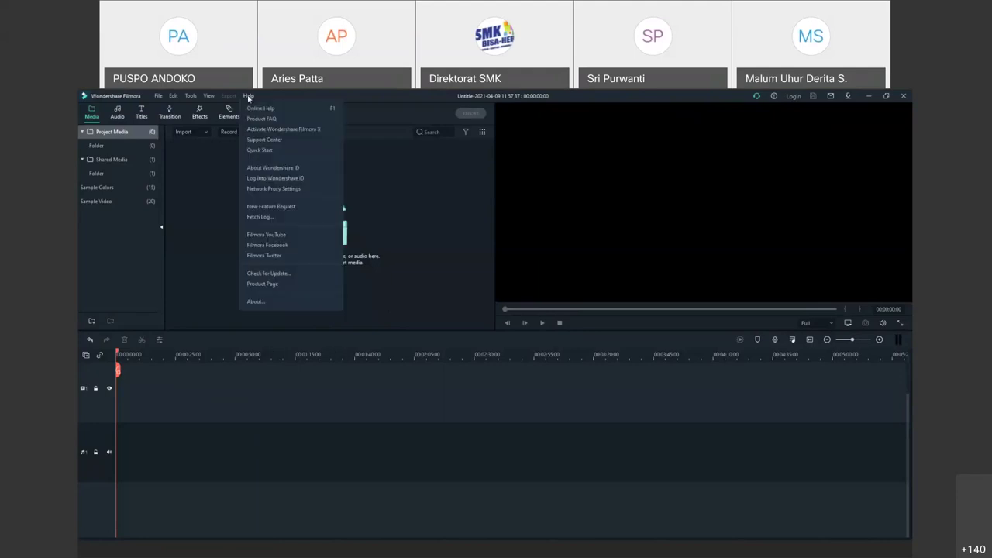
click(269, 129)
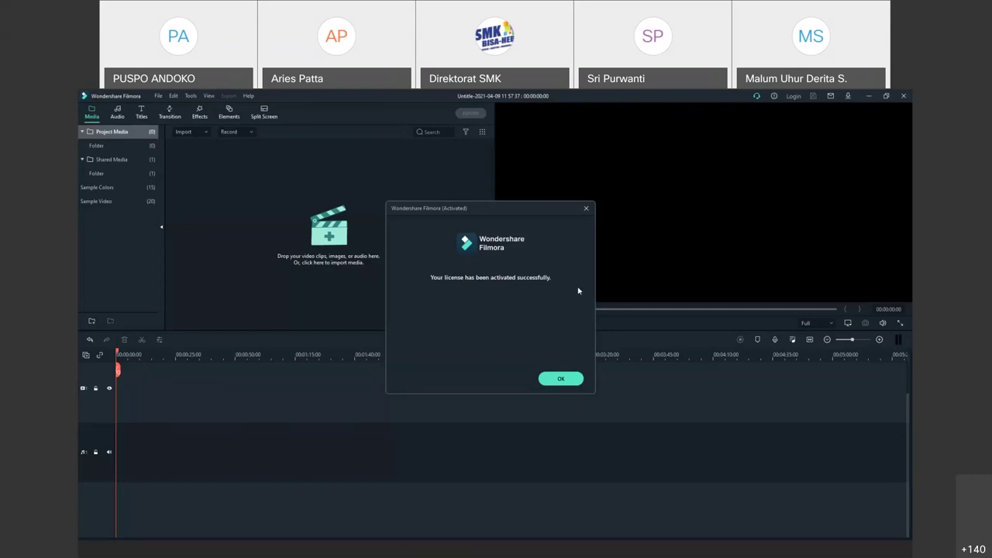
click(563, 378)
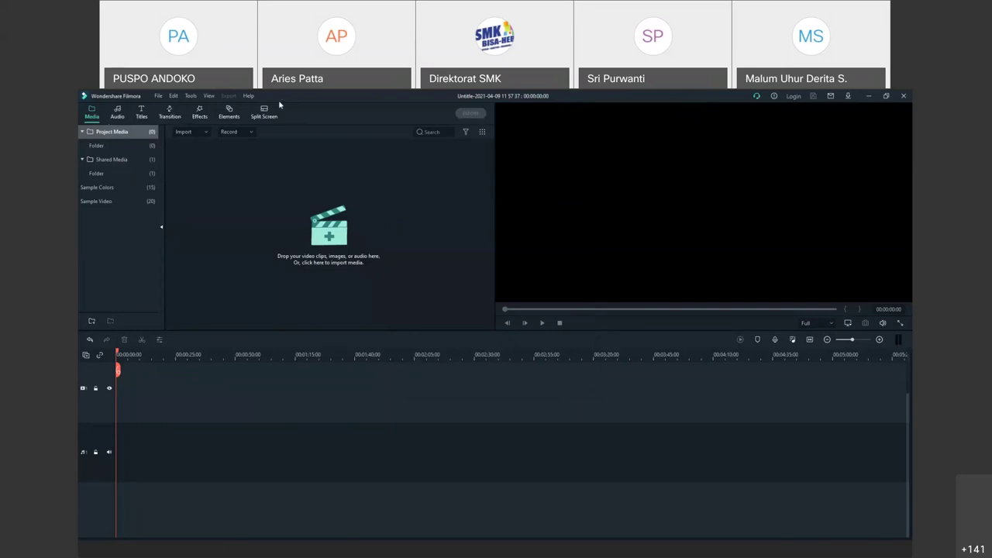
click(159, 96)
click(162, 96)
click(208, 96)
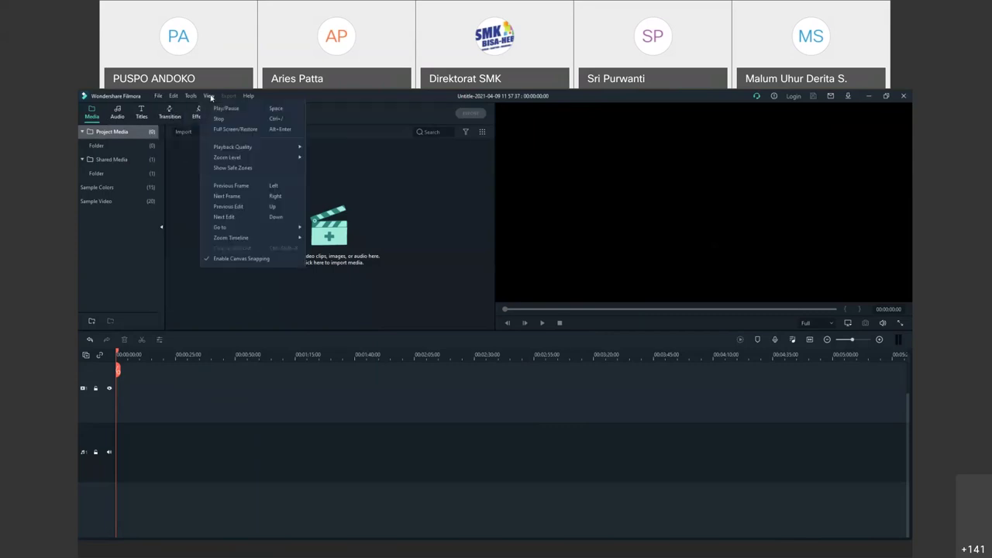
click(209, 96)
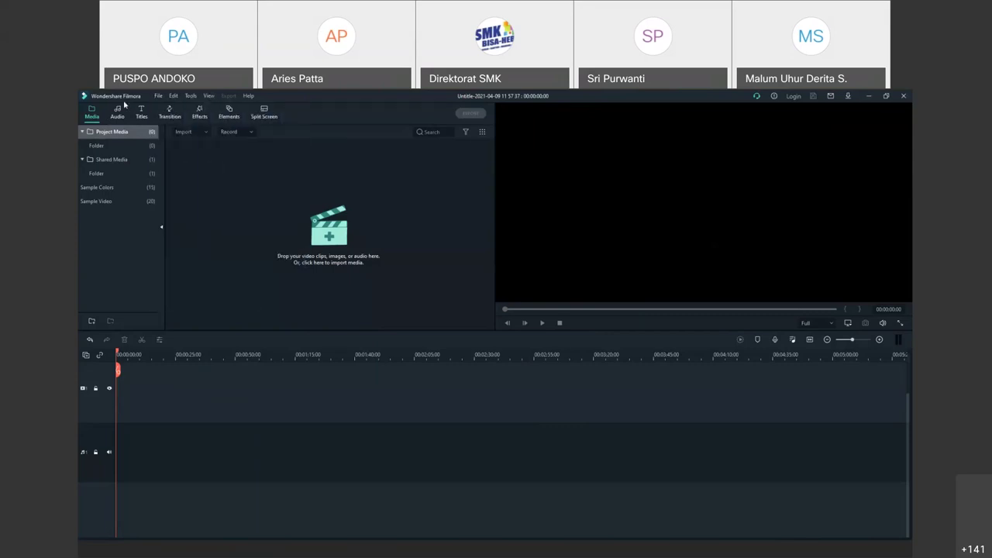
click(173, 96)
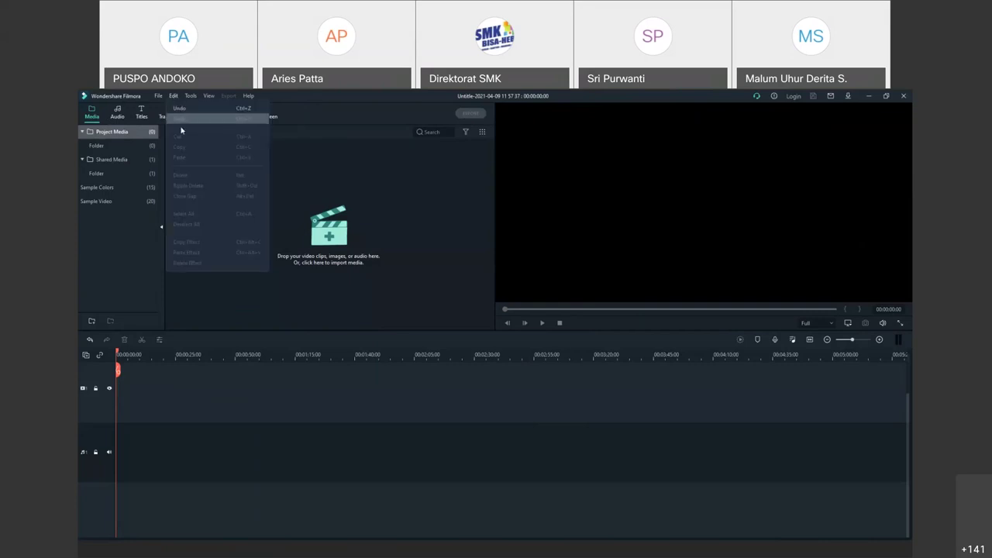
click(190, 95)
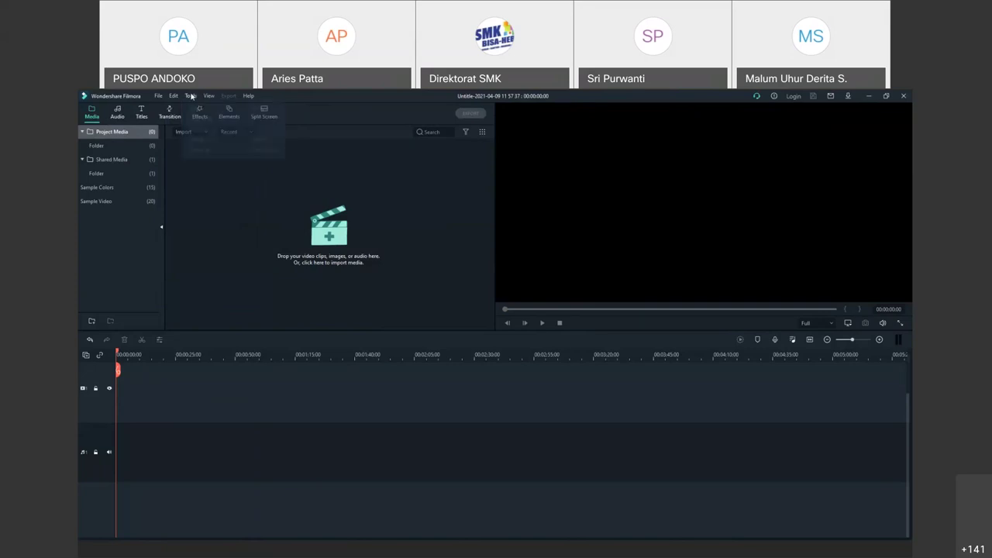
click(190, 95)
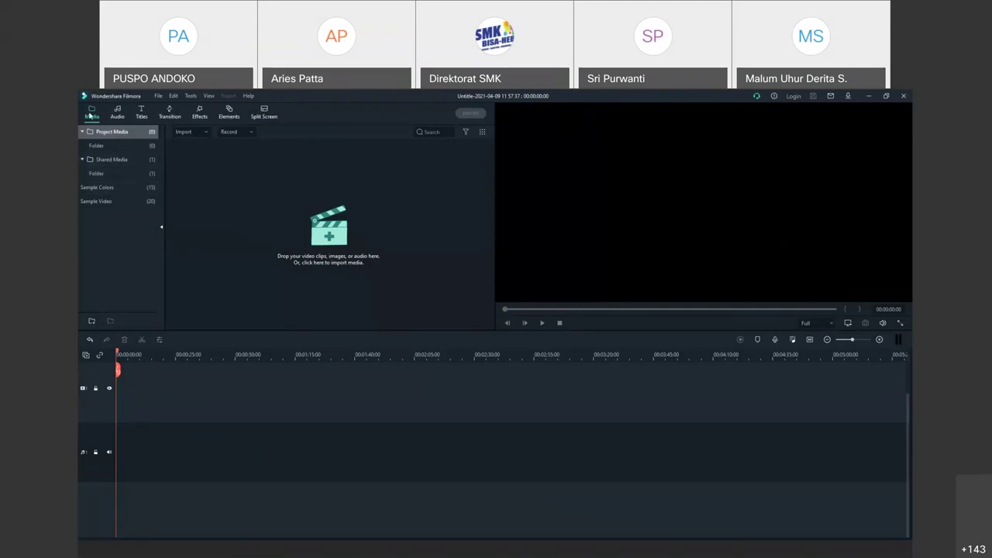
- Look through the media library's Shared Media, Sample Colors and Sample Video collections
click(108, 144)
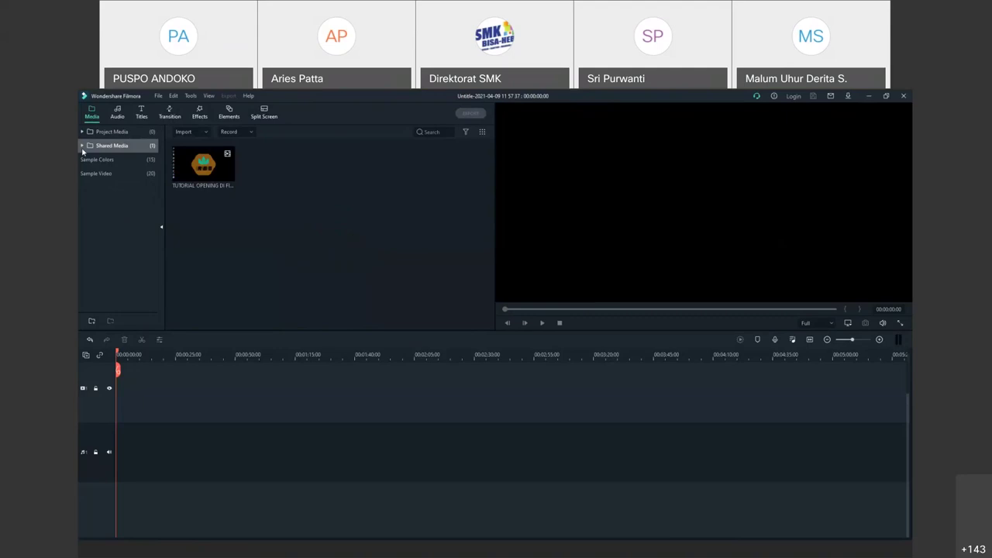
click(97, 159)
click(97, 173)
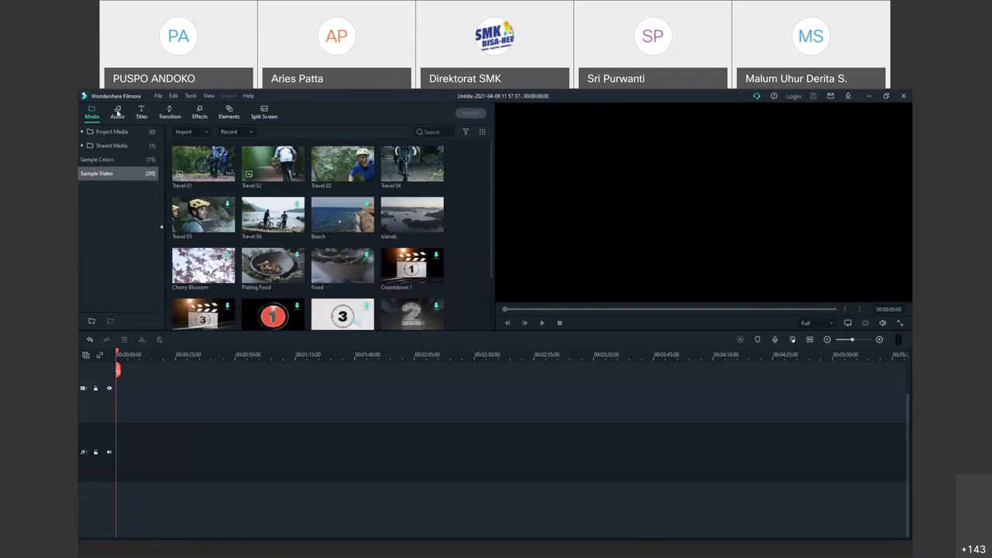
- Browse the full collection of included audio tracks and sound effects
click(122, 116)
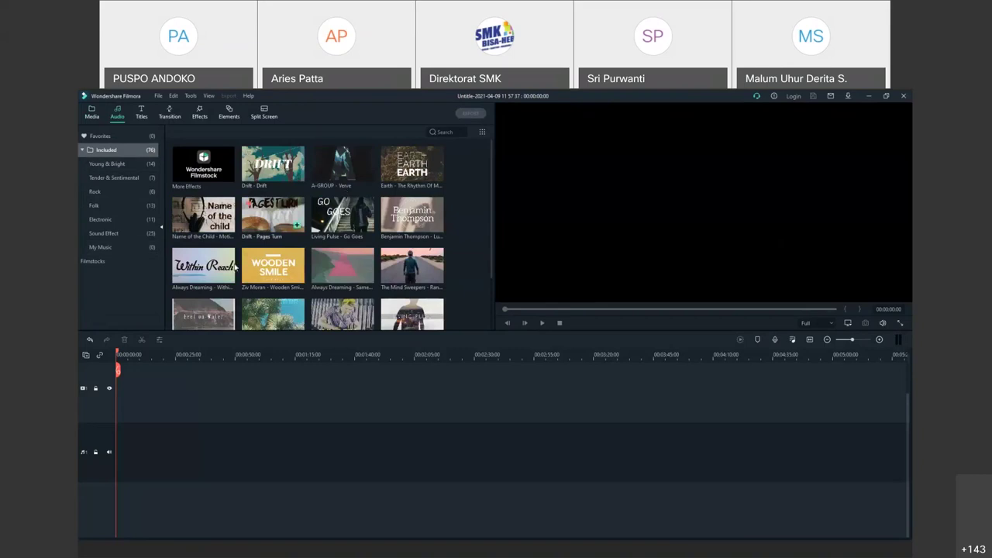
scroll(243, 215, down, 5)
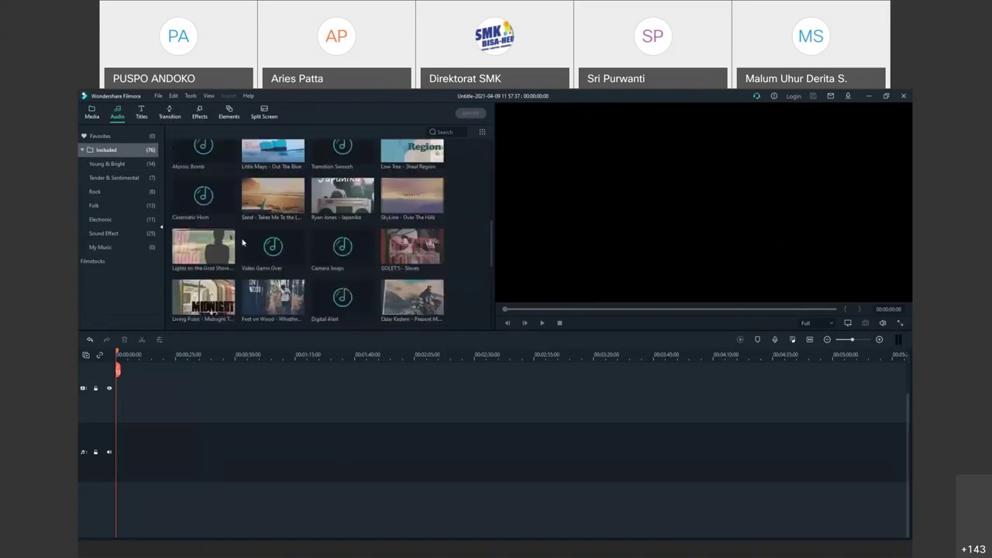
scroll(321, 243, down, 5)
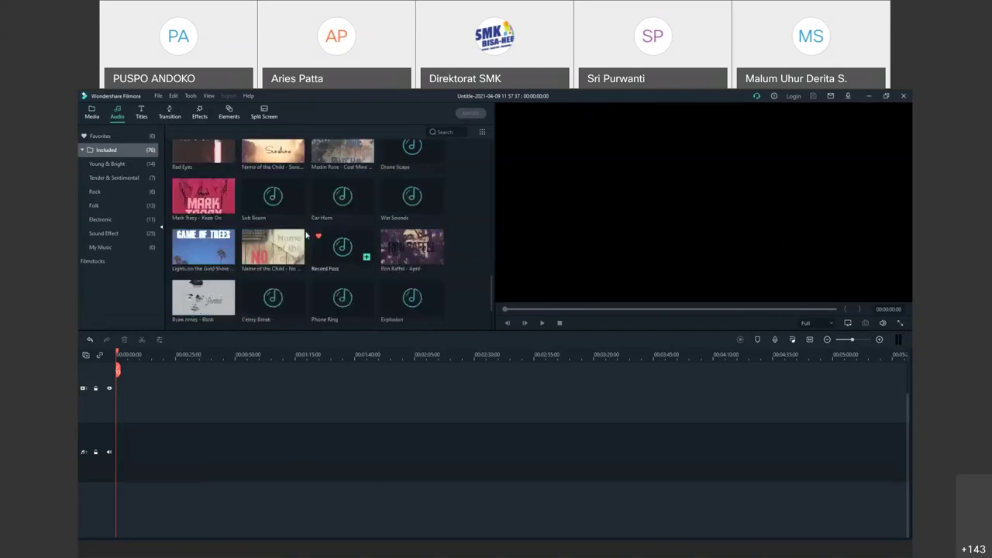
scroll(264, 248, up, 5)
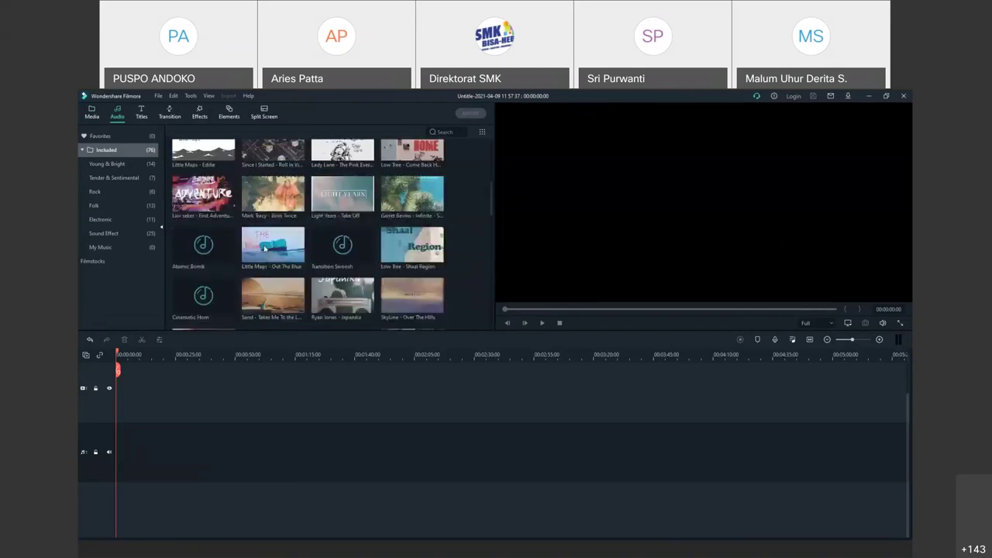
scroll(264, 248, down, 5)
scroll(264, 249, up, 3)
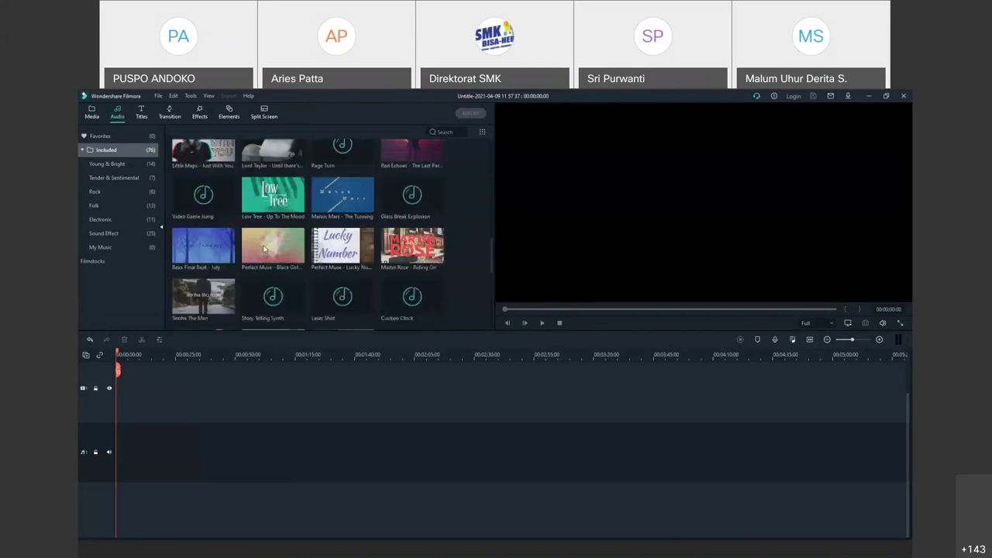
scroll(264, 248, up, 5)
- Look through the Young & Bright, Tender & Sentimental, Rock and Folk music categories
click(105, 164)
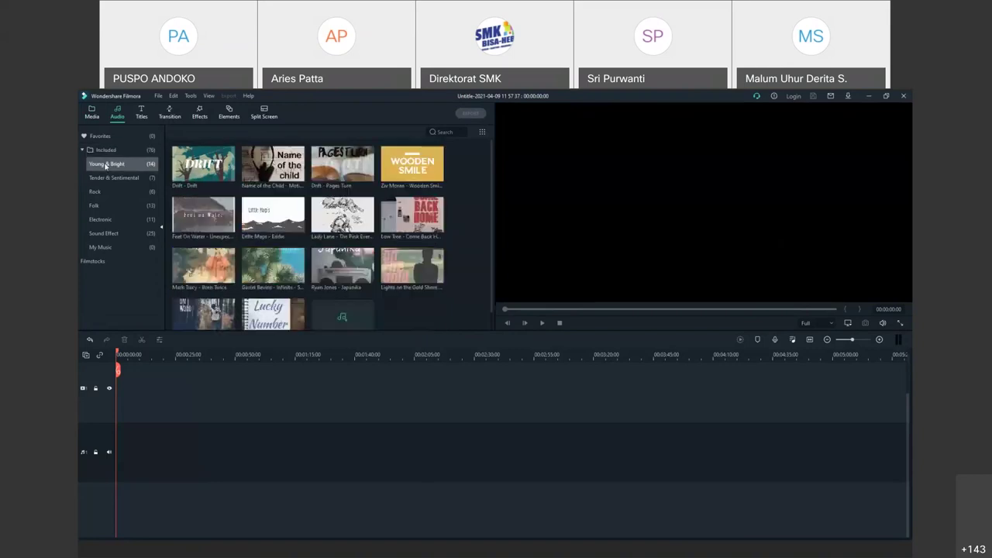
click(104, 178)
click(100, 191)
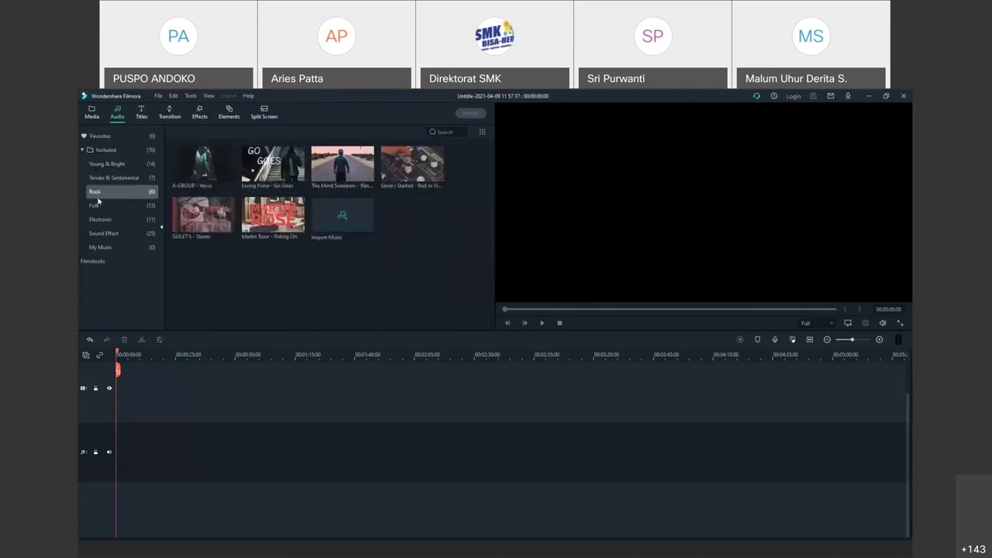
click(100, 206)
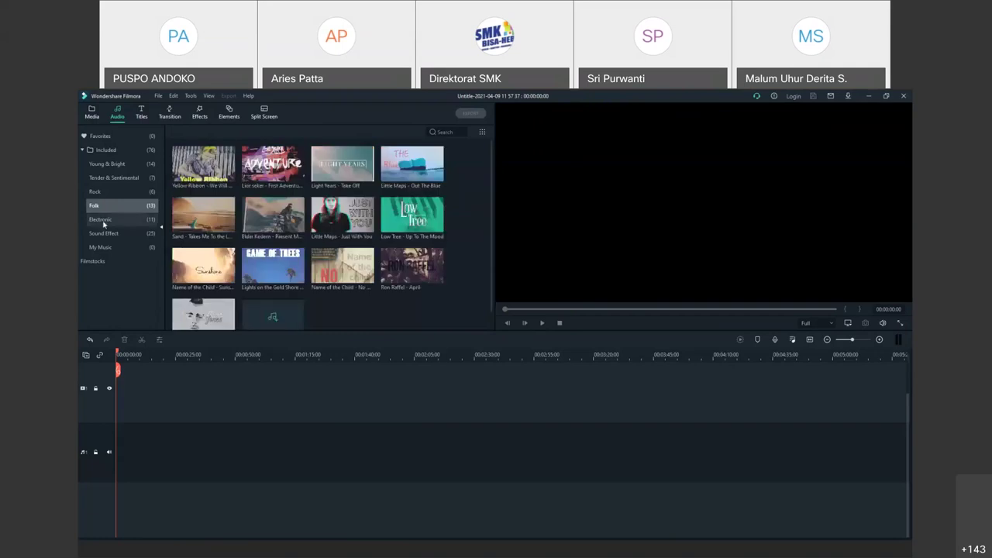
- Preview the Atomic Bomb sound from the Sound Effect category
click(103, 233)
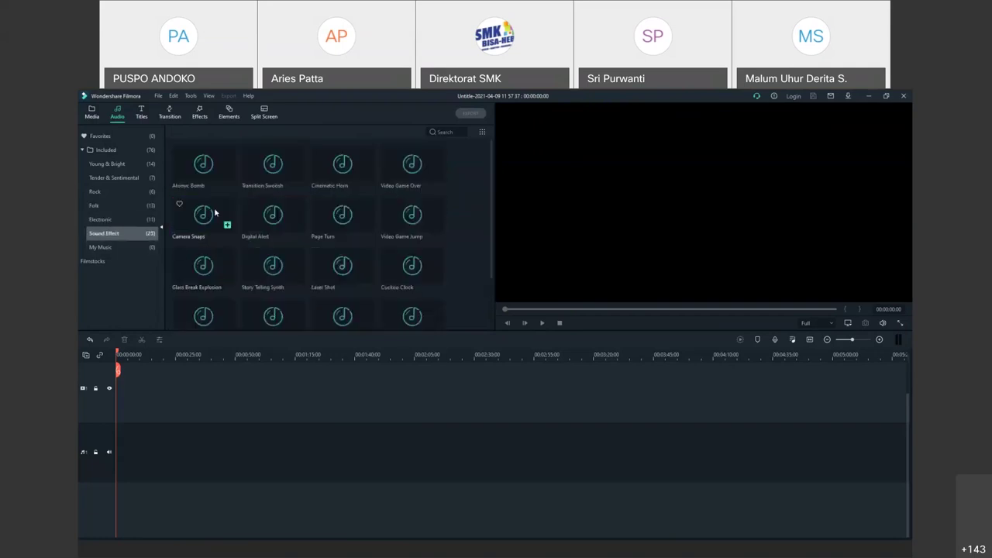
click(205, 168)
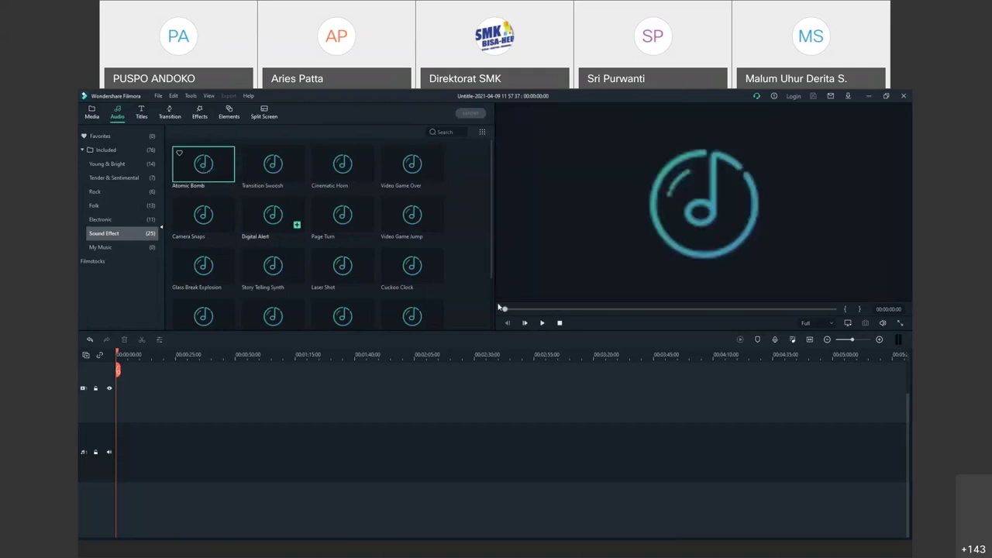
click(543, 323)
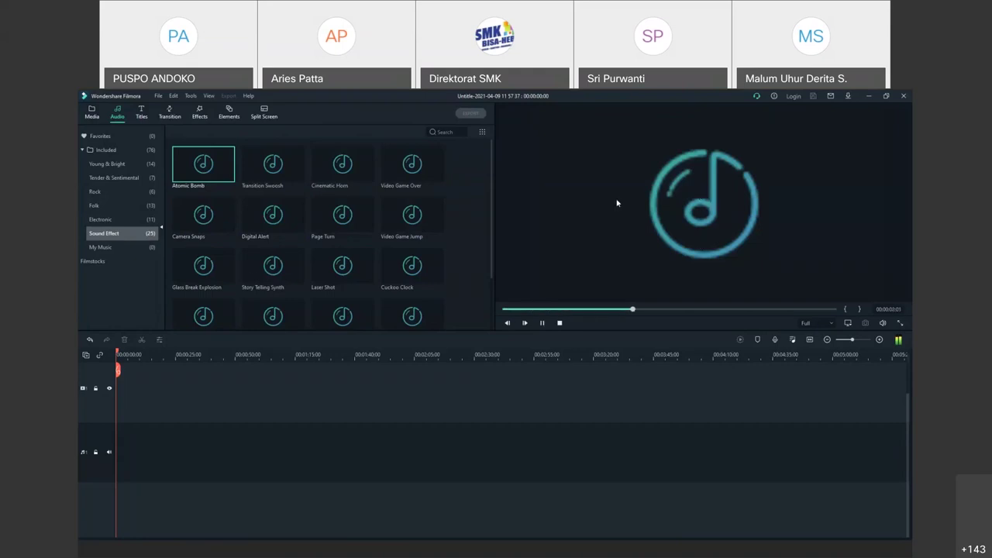
click(266, 178)
- Look through the title template categories, from Custom and Openers through Lower 3rds, Subtitles and End Credits to Plain Text and Callout
click(139, 115)
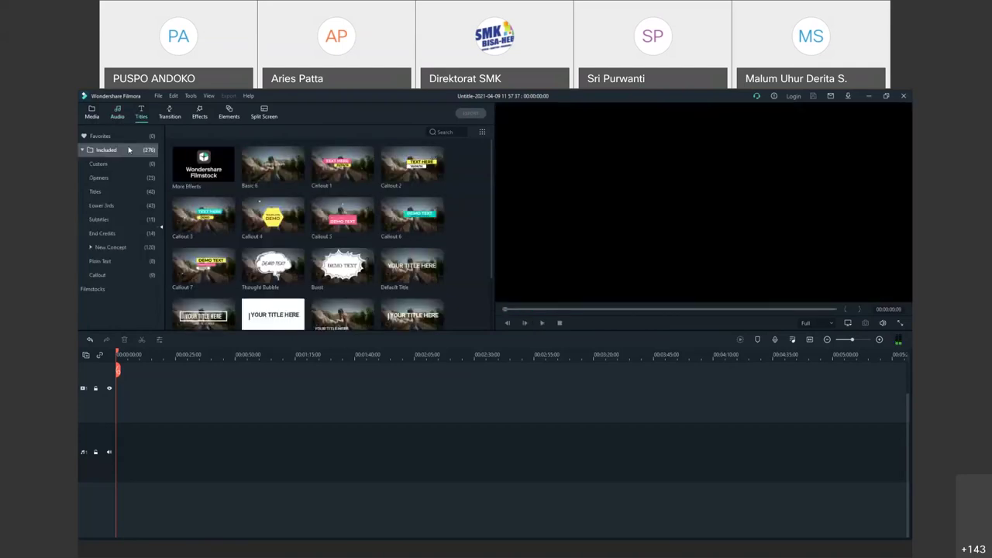
click(98, 164)
click(101, 178)
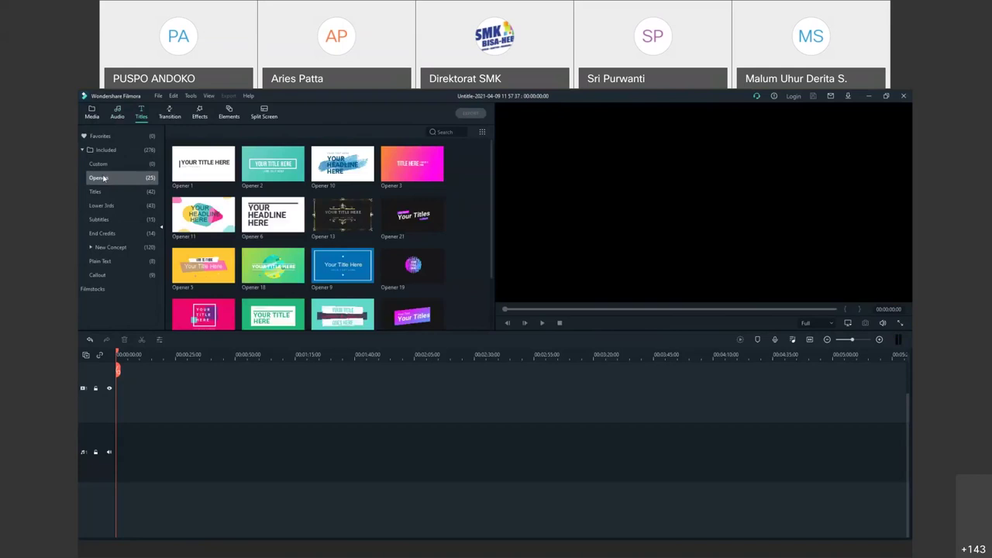
click(97, 192)
click(99, 206)
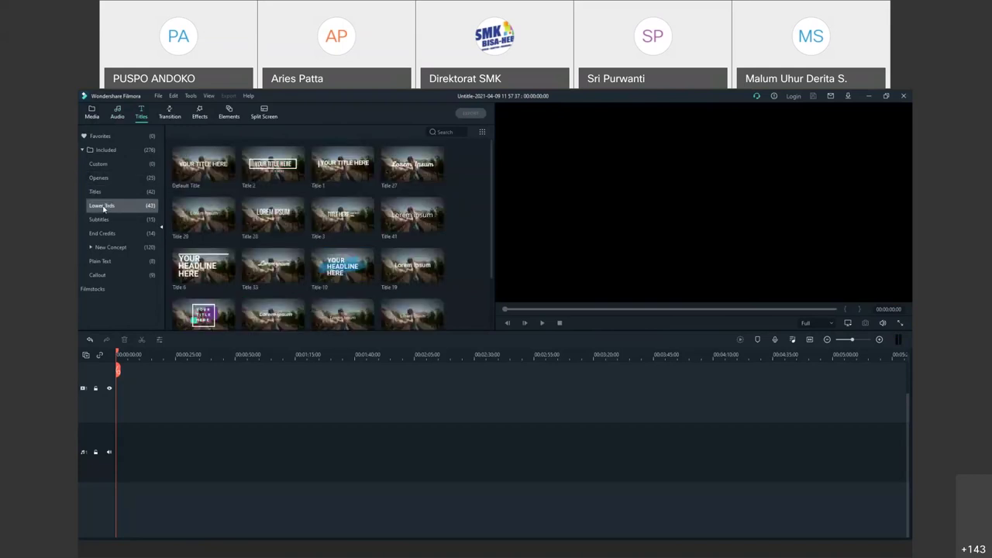
click(98, 220)
click(106, 233)
click(101, 261)
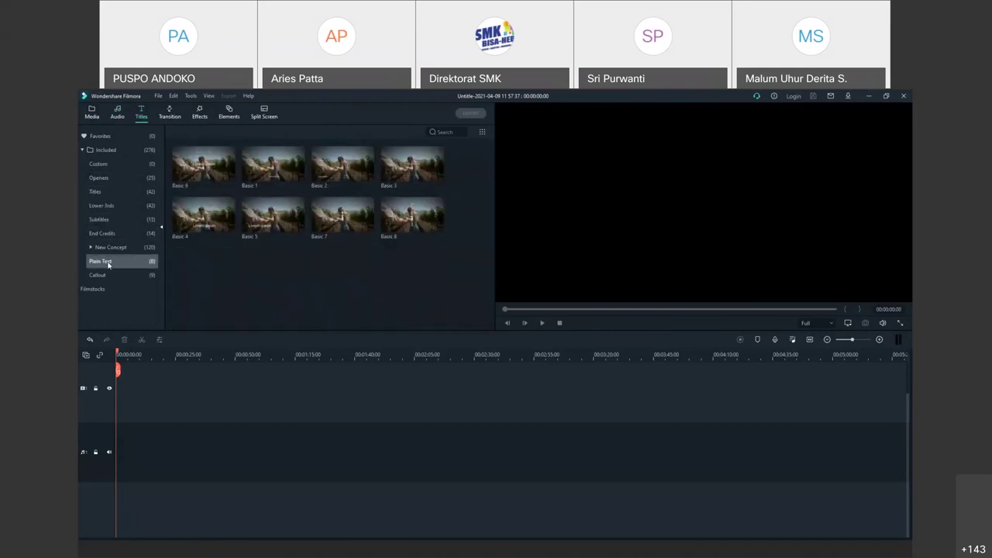
click(105, 276)
mouse_move(222, 271)
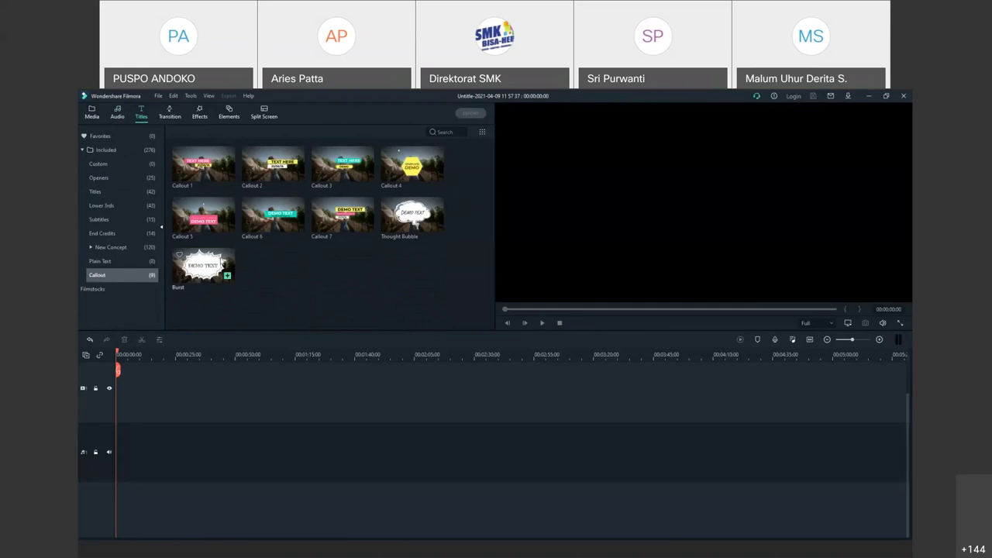
- Collapse the title categories and browse the complete set of included title templates
click(103, 149)
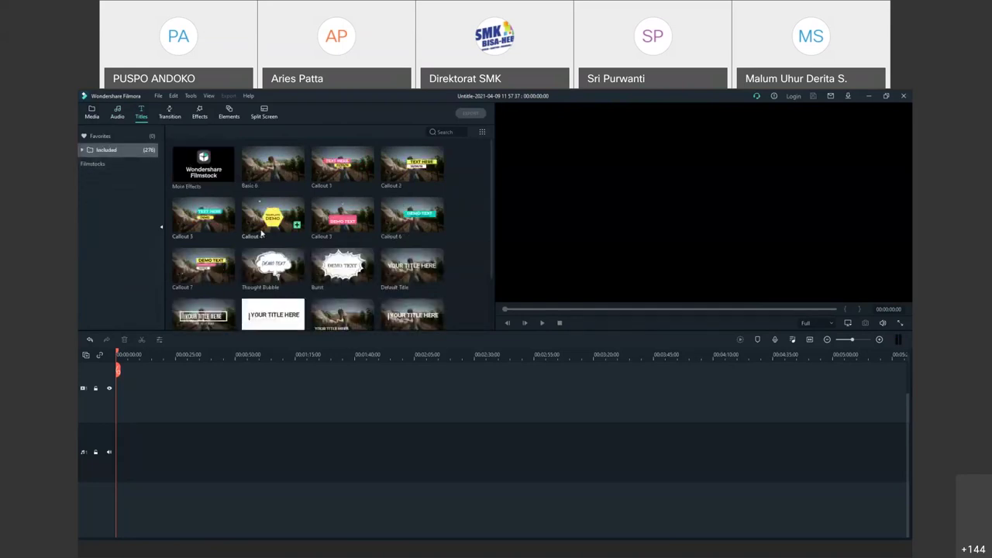
scroll(334, 245, down, 5)
scroll(334, 245, down, 2)
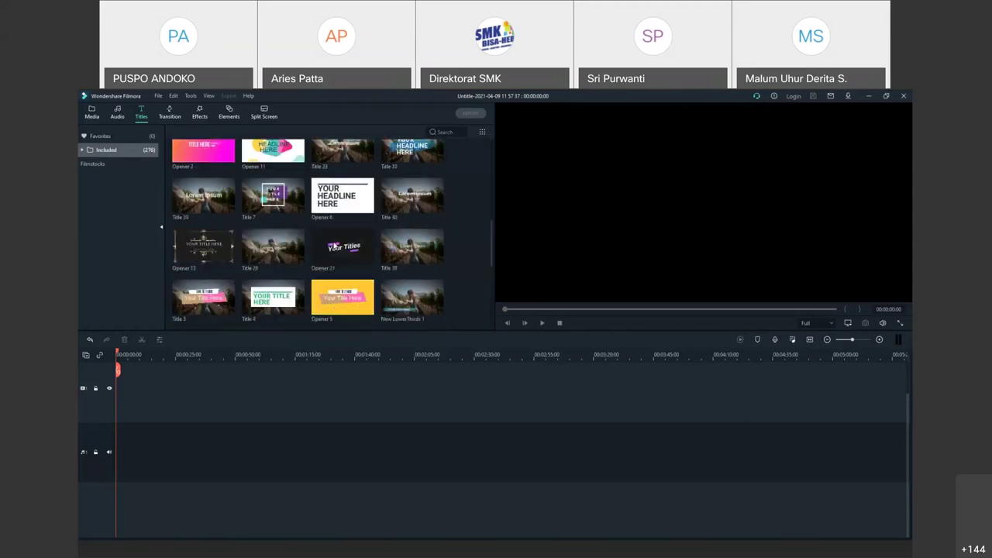
scroll(334, 245, down, 4)
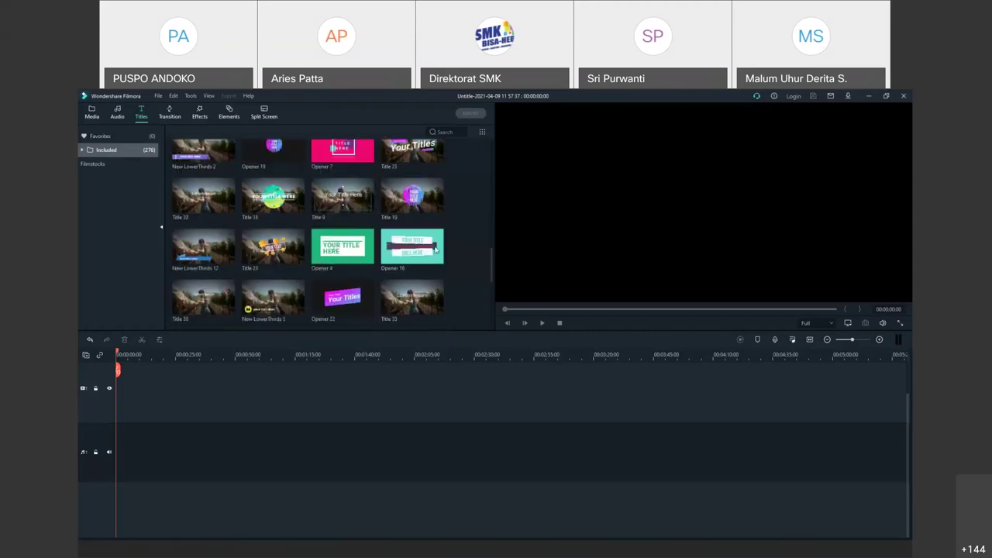
scroll(409, 251, down, 4)
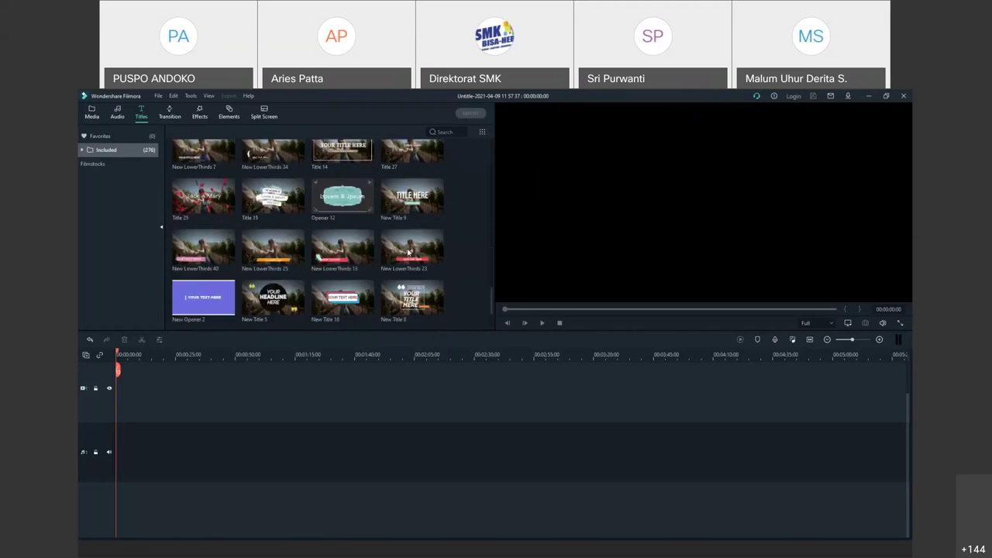
- Look through the remaining included title templates, covering the Opener, New Title, Lower Third and Subtitle designs
scroll(409, 251, down, 5)
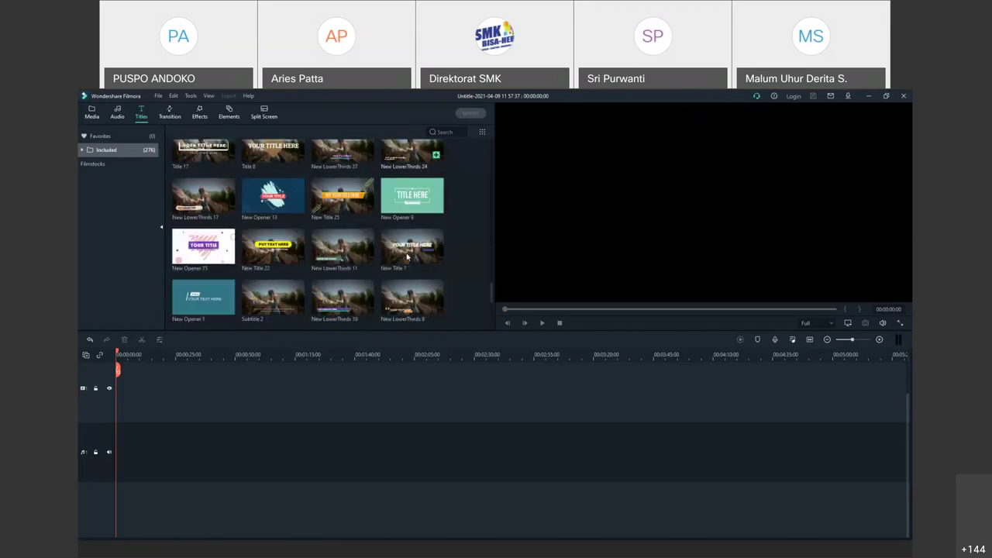
scroll(364, 257, down, 5)
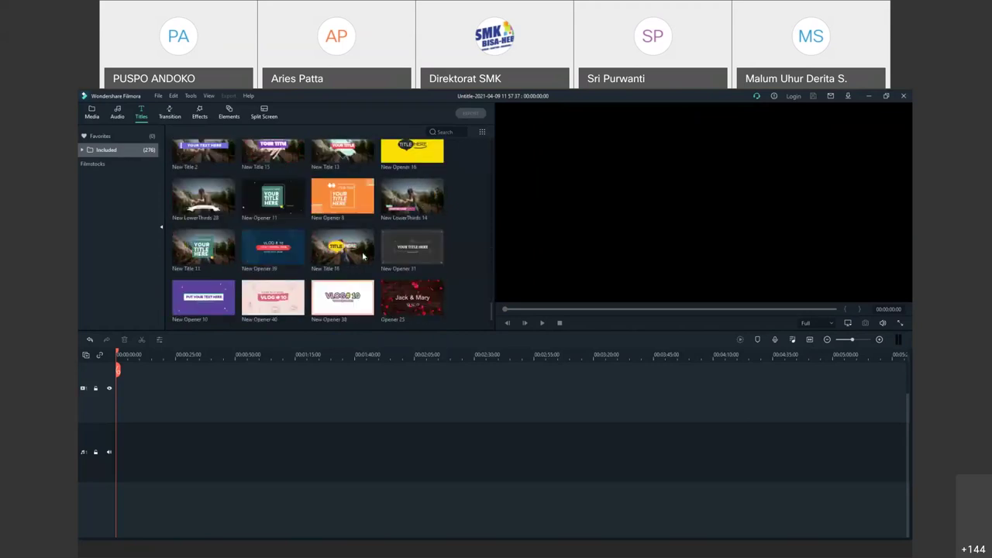
scroll(363, 257, up, 3)
scroll(363, 257, down, 2)
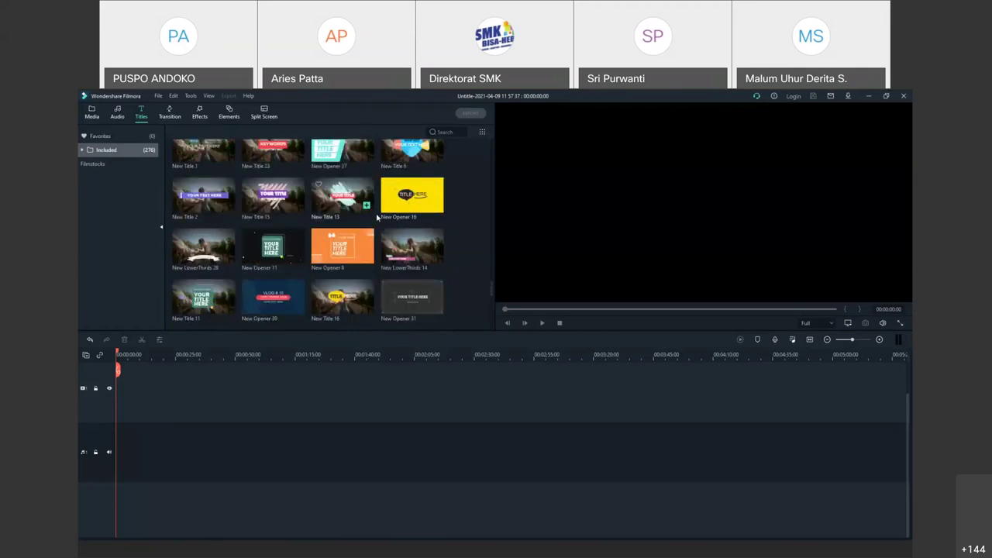
scroll(338, 243, down, 5)
scroll(338, 242, down, 4)
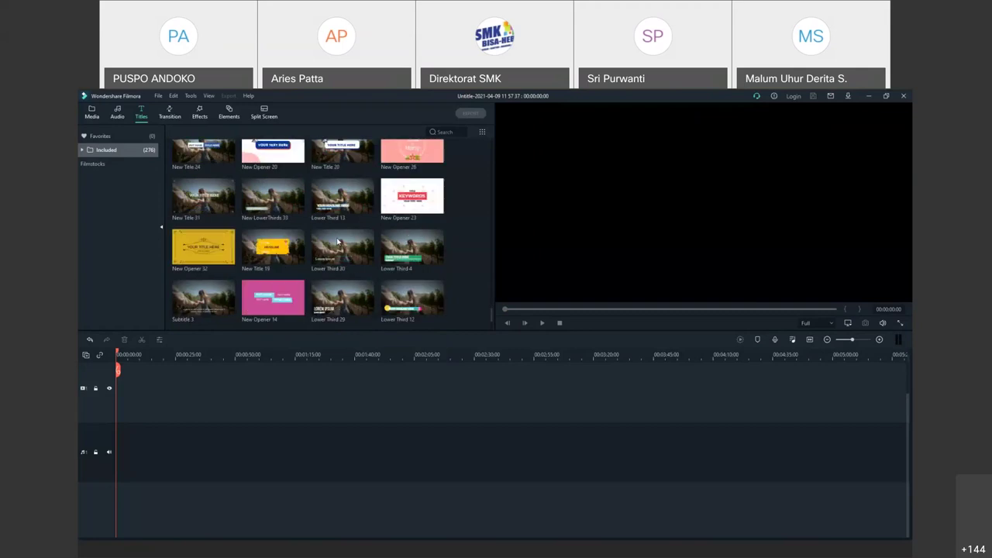
scroll(339, 250, down, 4)
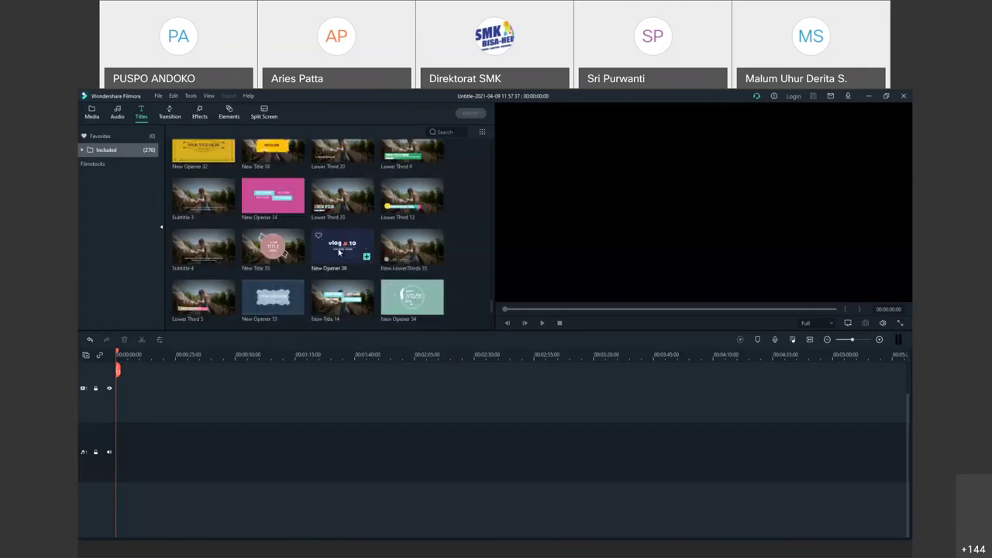
scroll(339, 251, up, 3)
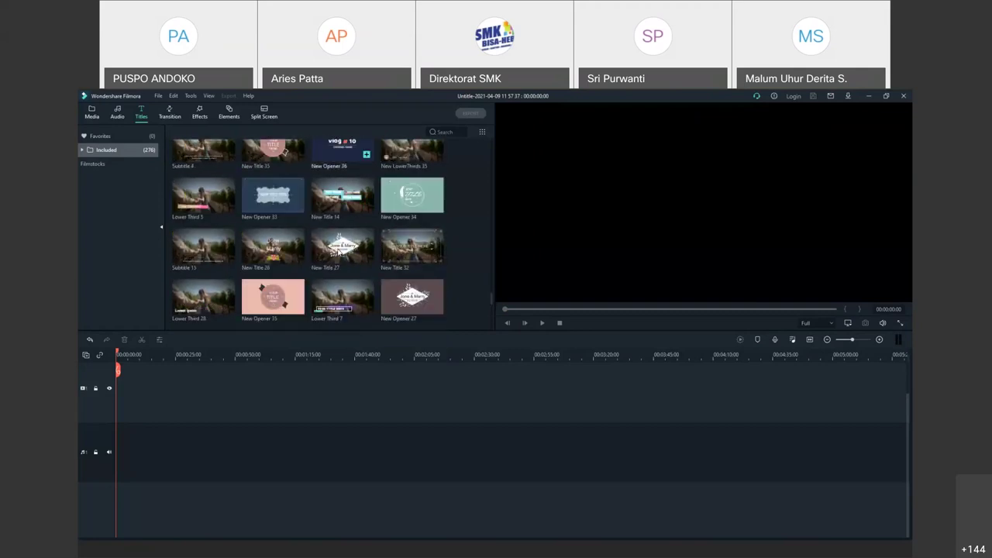
scroll(423, 262, down, 10)
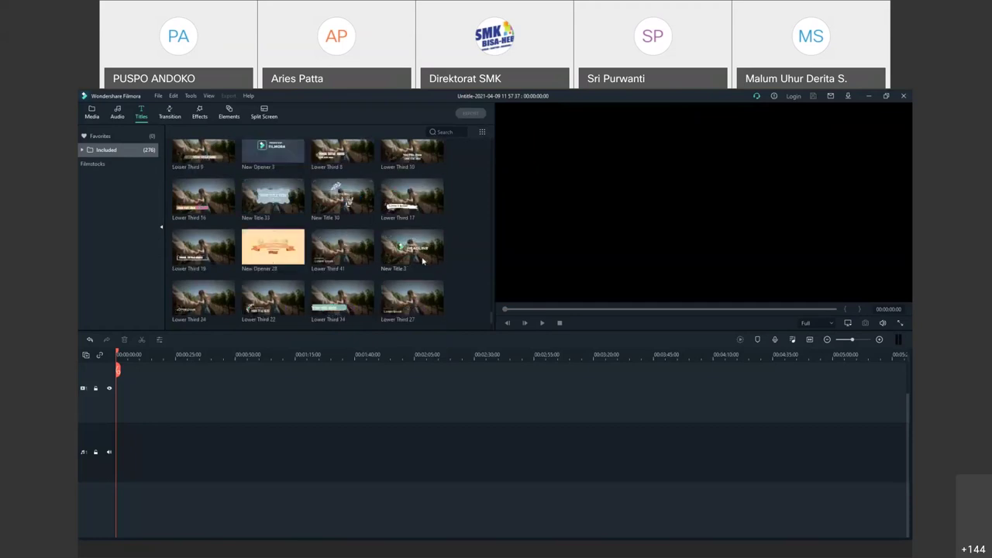
scroll(416, 261, up, 5)
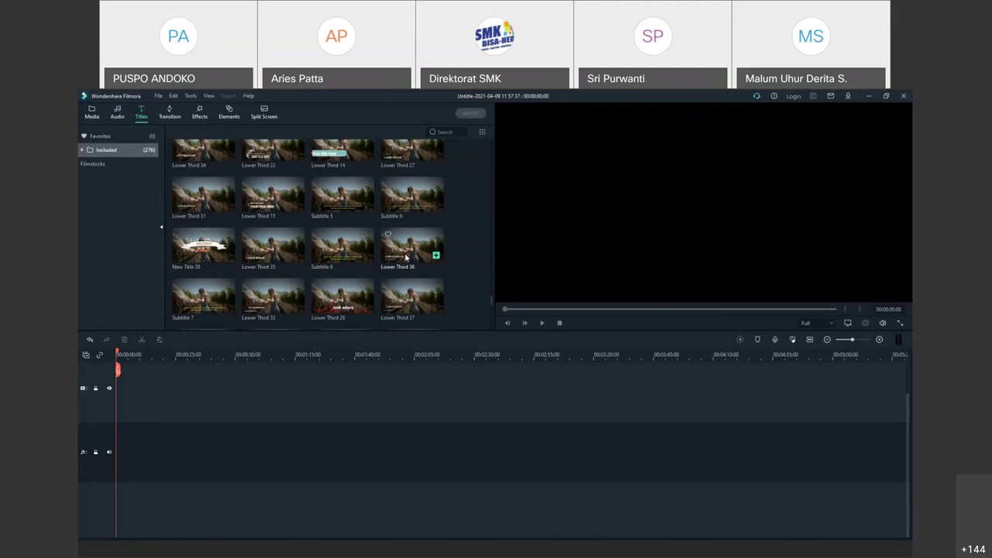
scroll(407, 258, up, 5)
scroll(407, 258, up, 5)
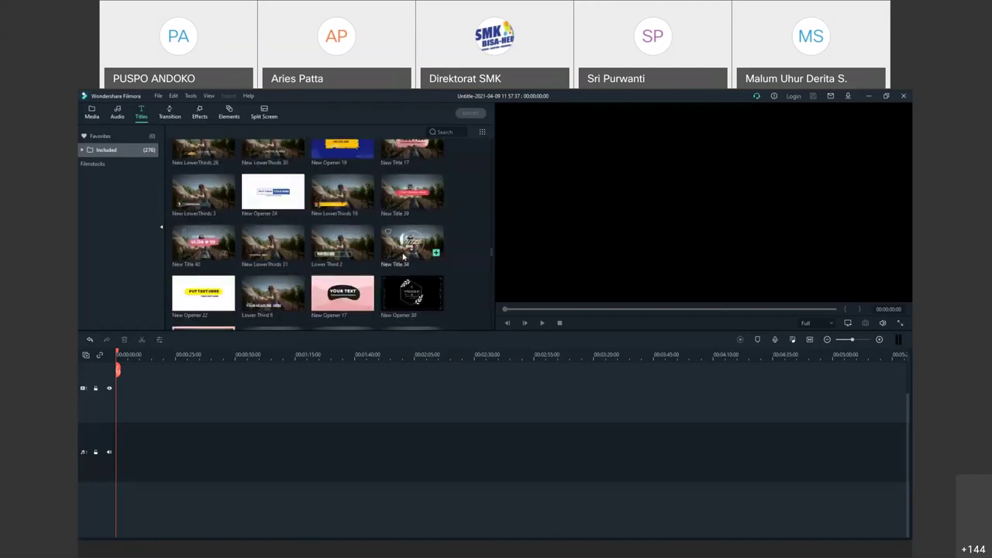
scroll(399, 252, up, 5)
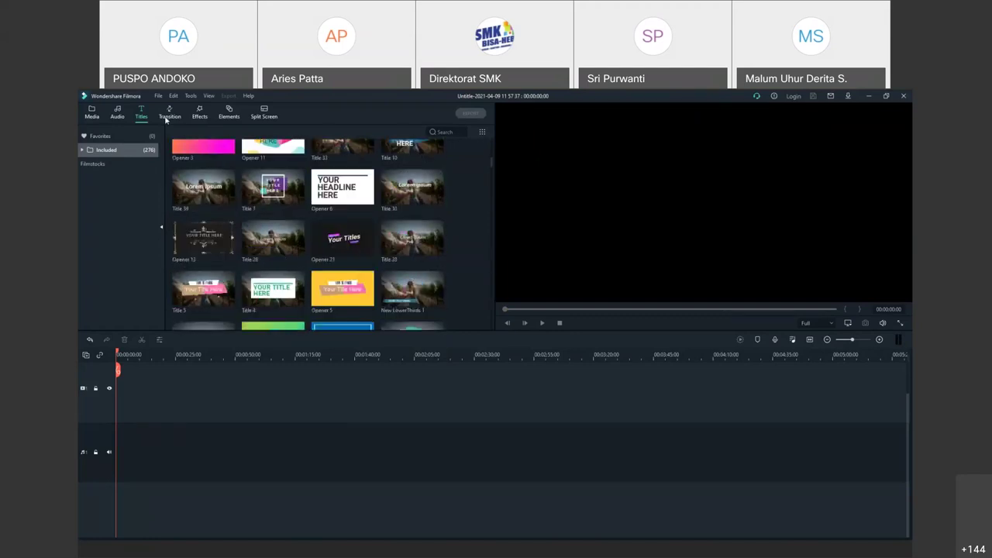
- Show the Linear category of the transition library and preview the Linear 14 transition
click(170, 110)
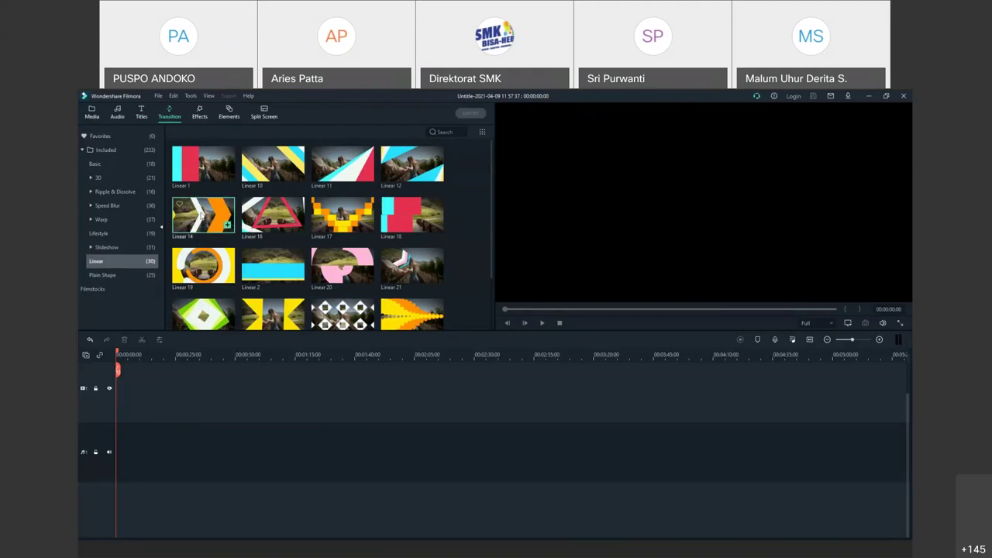
click(203, 219)
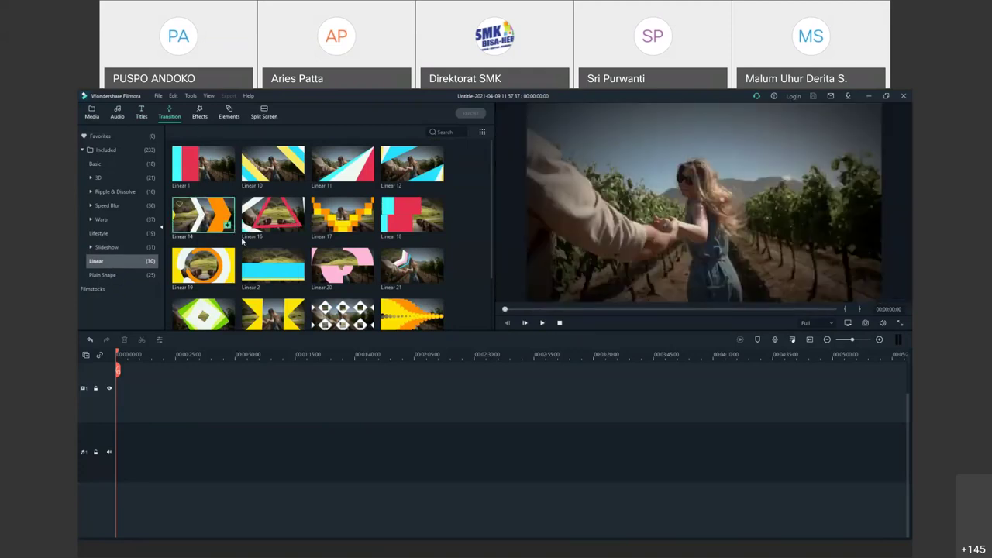
click(543, 323)
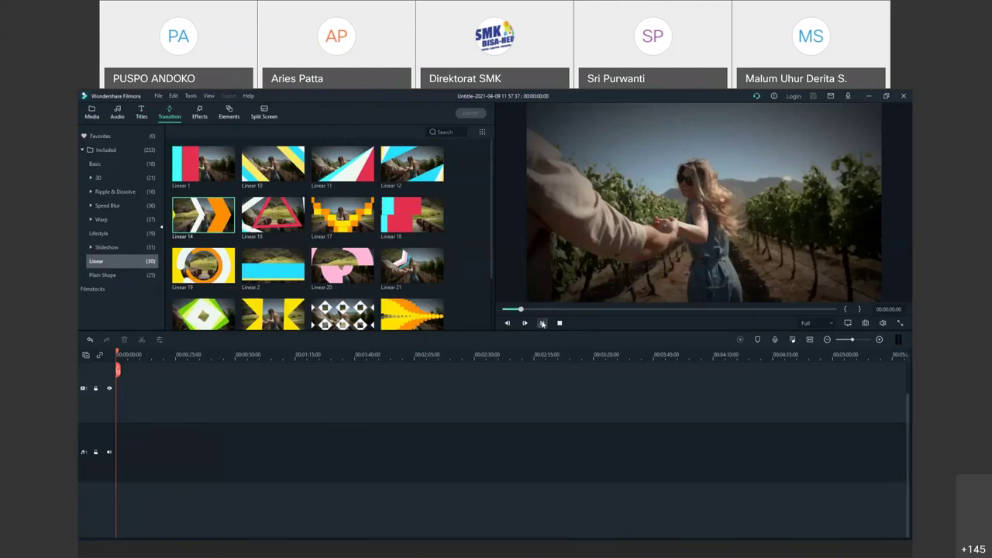
click(543, 323)
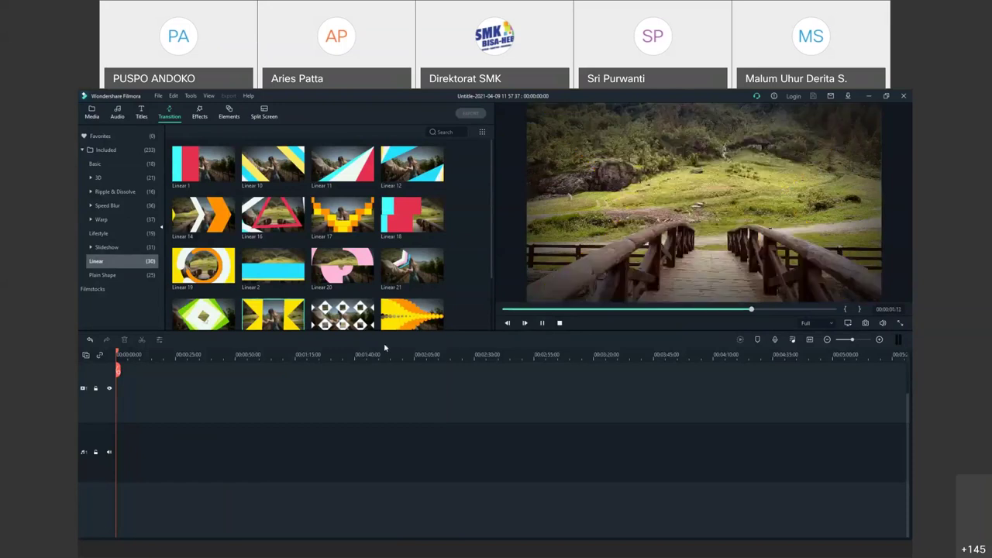
- Preview further Linear transitions, including the yellow-and-orange striped one and Linear 21
click(545, 324)
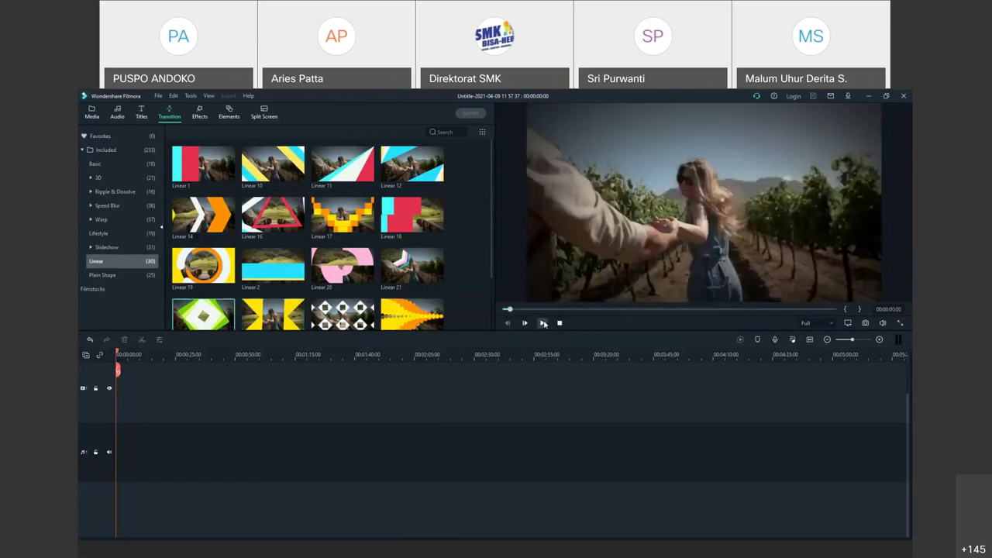
click(545, 324)
click(402, 315)
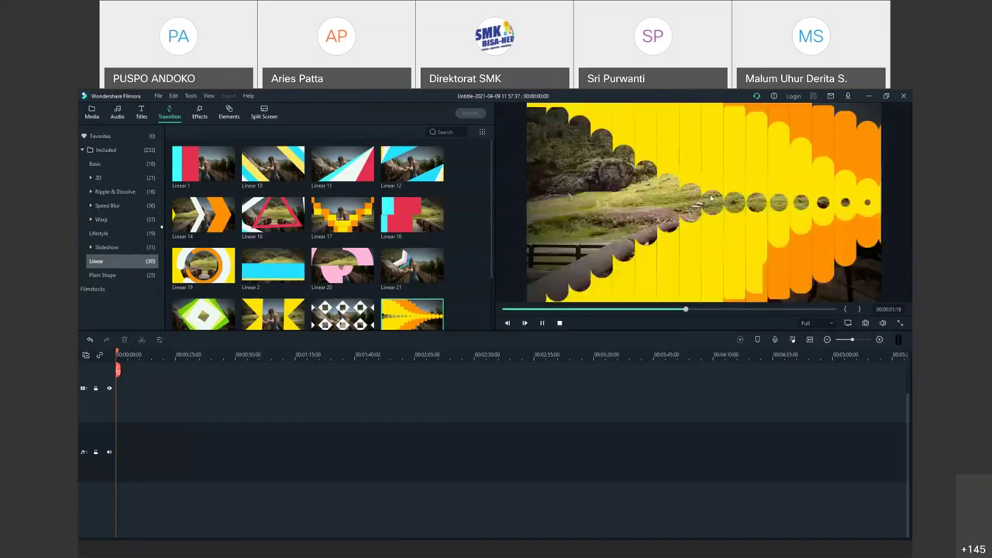
click(407, 263)
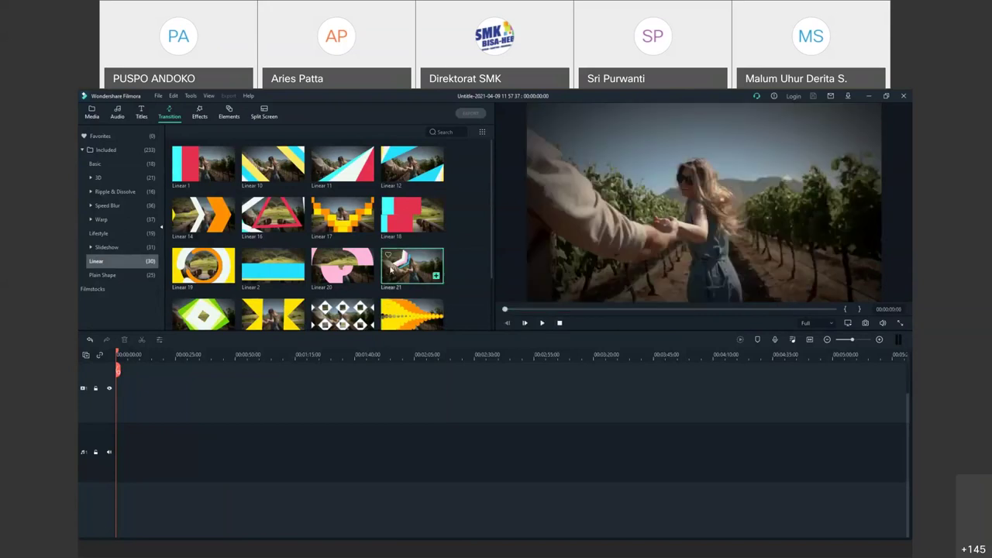
click(542, 324)
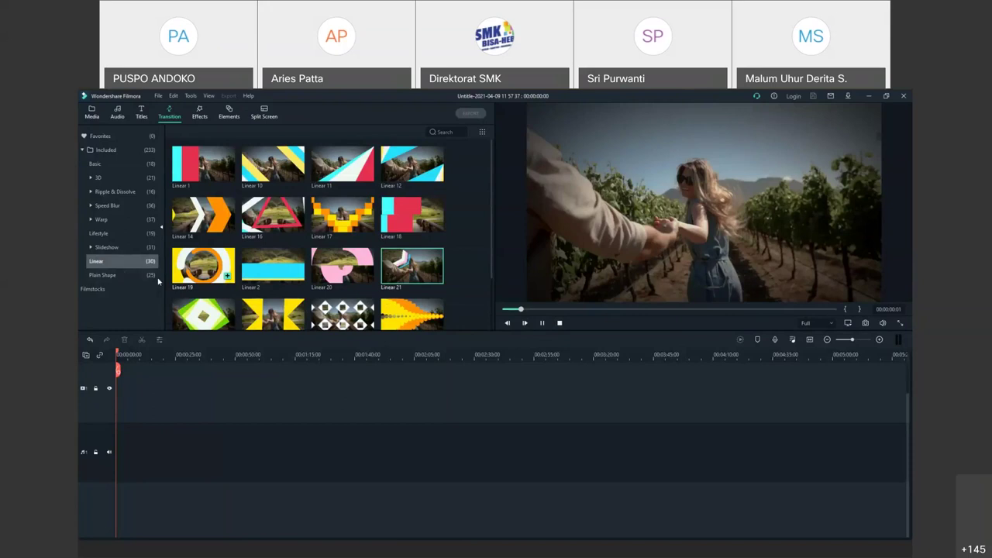
- Preview the Plain Shape 1 transition and look through the Slideshow transitions
click(109, 277)
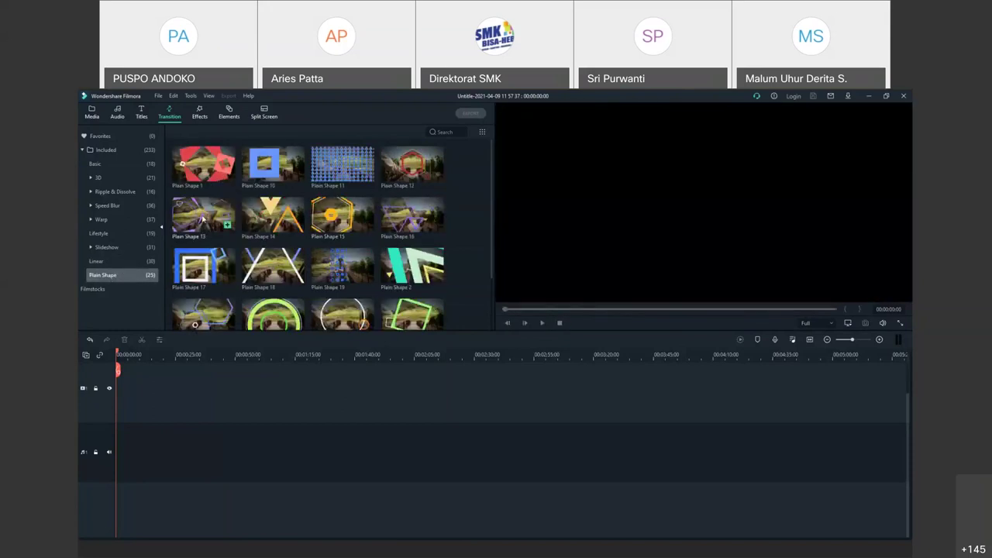
click(204, 164)
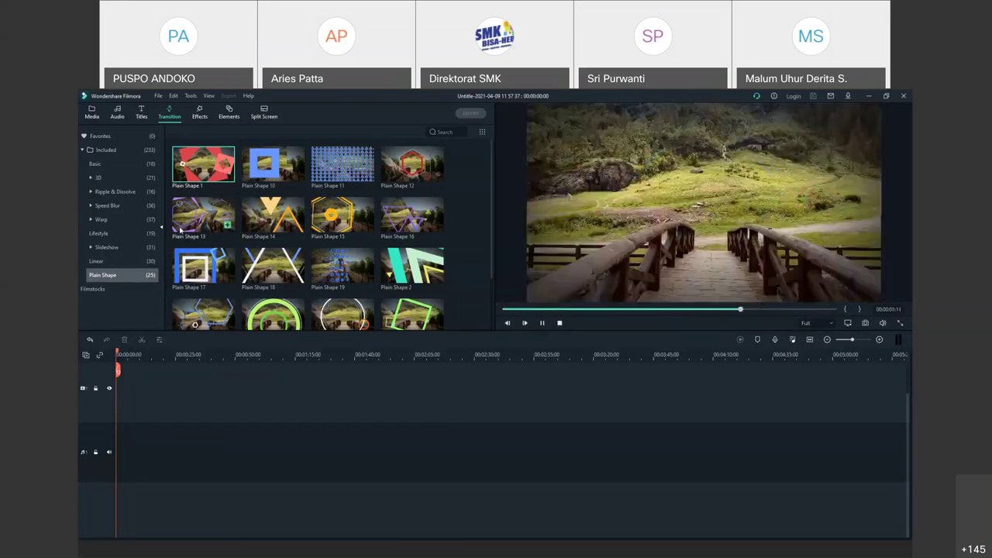
click(106, 247)
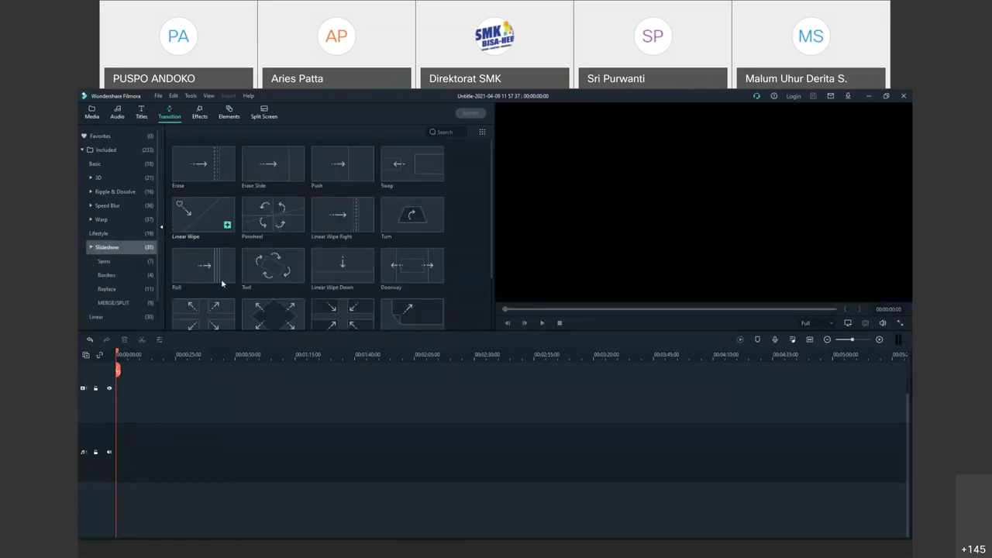
scroll(279, 277, down, 3)
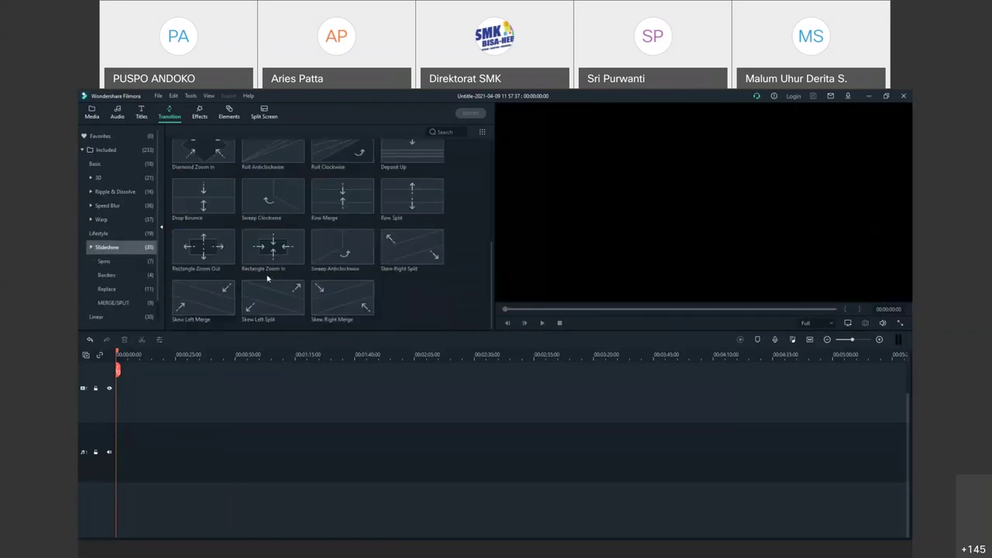
scroll(267, 277, up, 3)
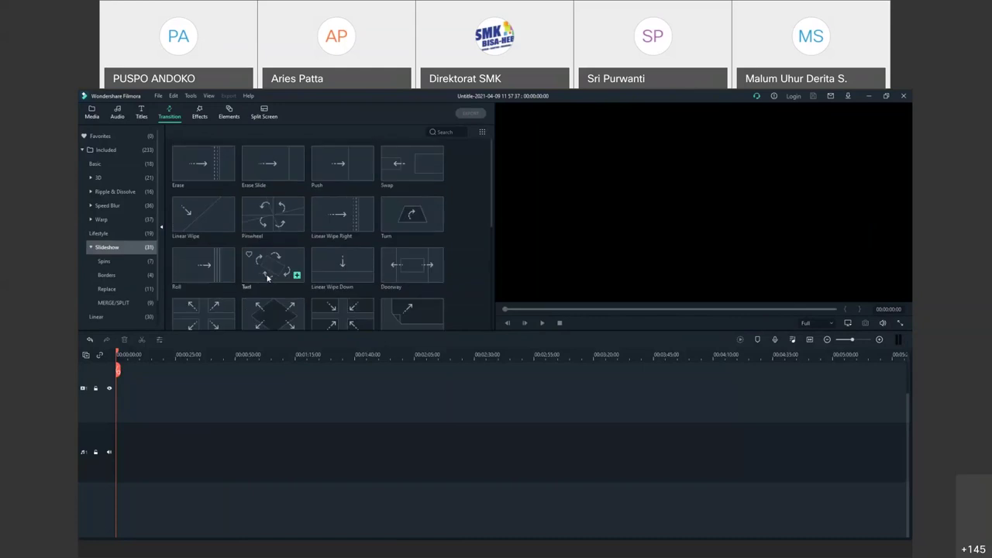
- Look through the 3D, Basic, Linear and Plain Shape transition categories
click(98, 178)
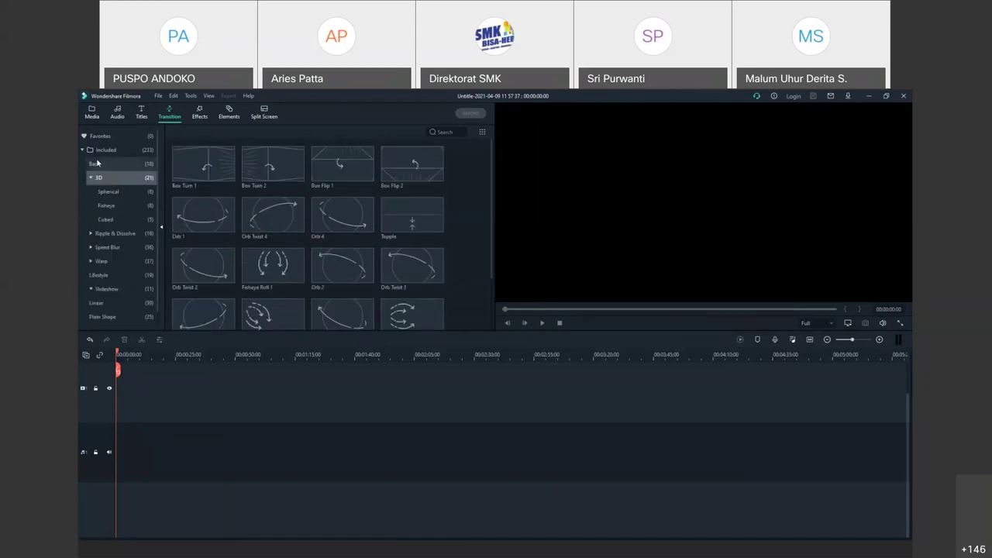
click(95, 163)
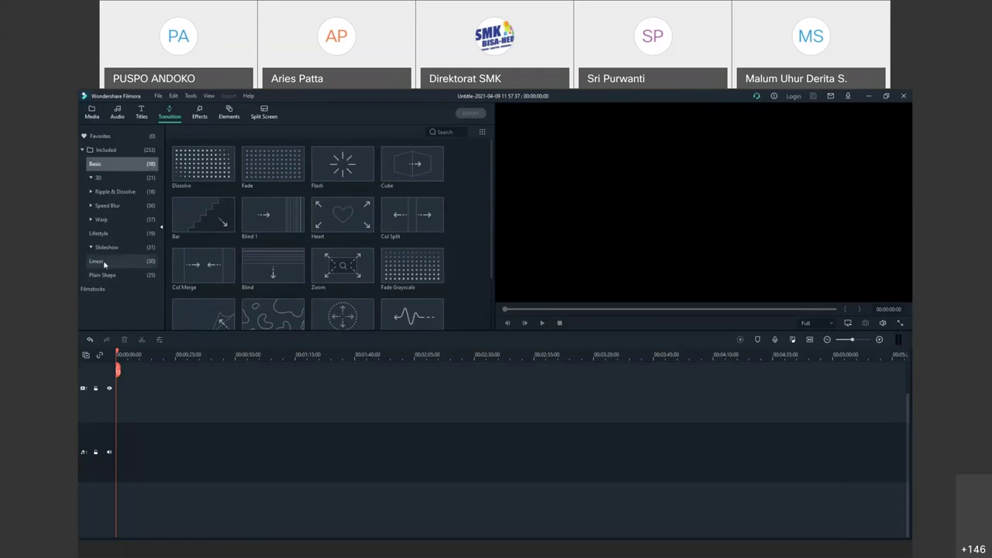
click(111, 263)
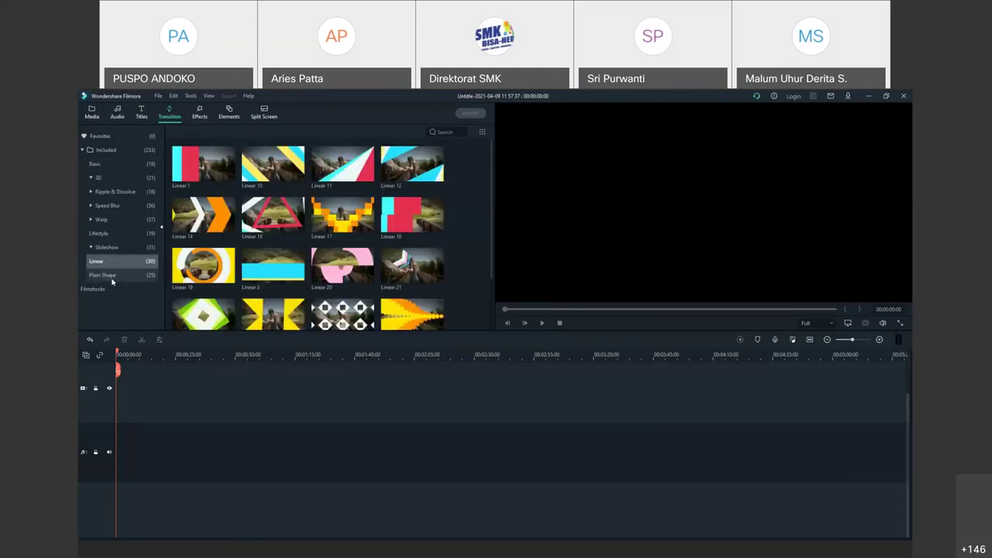
click(113, 279)
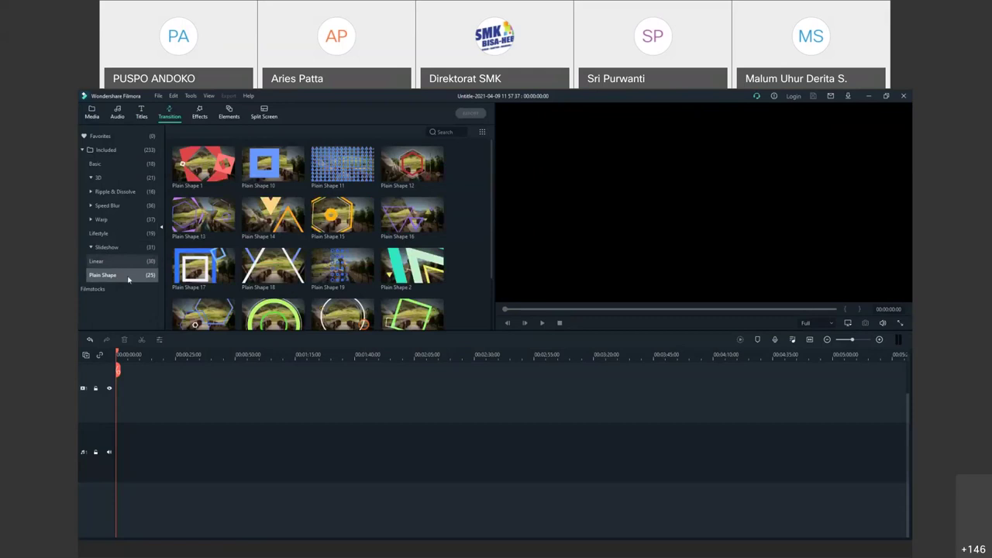
- Browse the complete set of included effects and preview the Mosaic effect
click(199, 114)
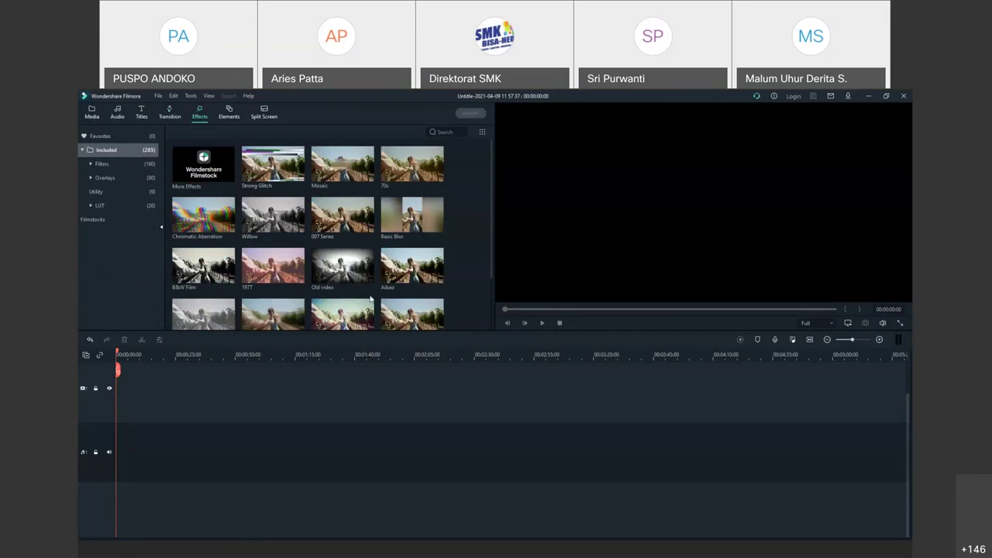
scroll(370, 299, down, 5)
scroll(371, 298, down, 10)
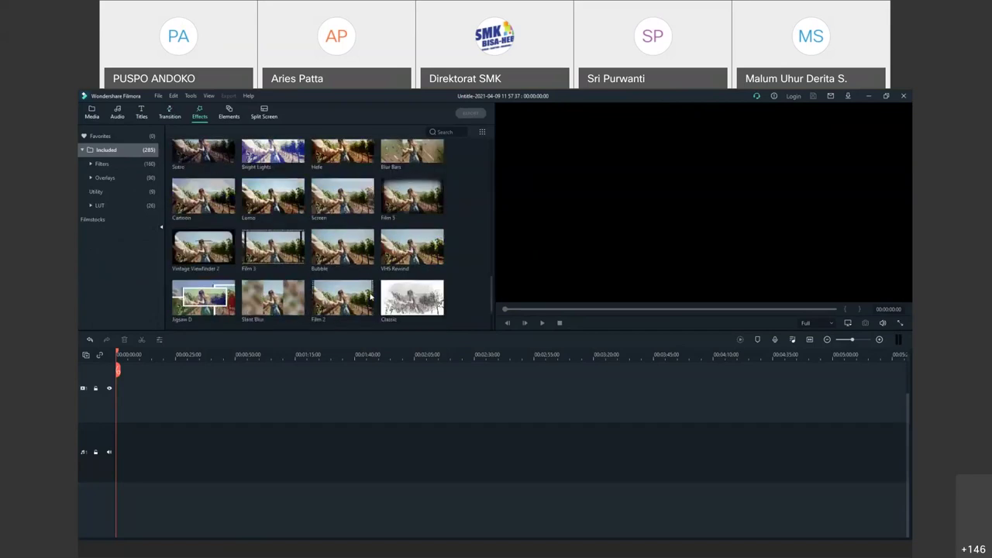
scroll(371, 297, down, 5)
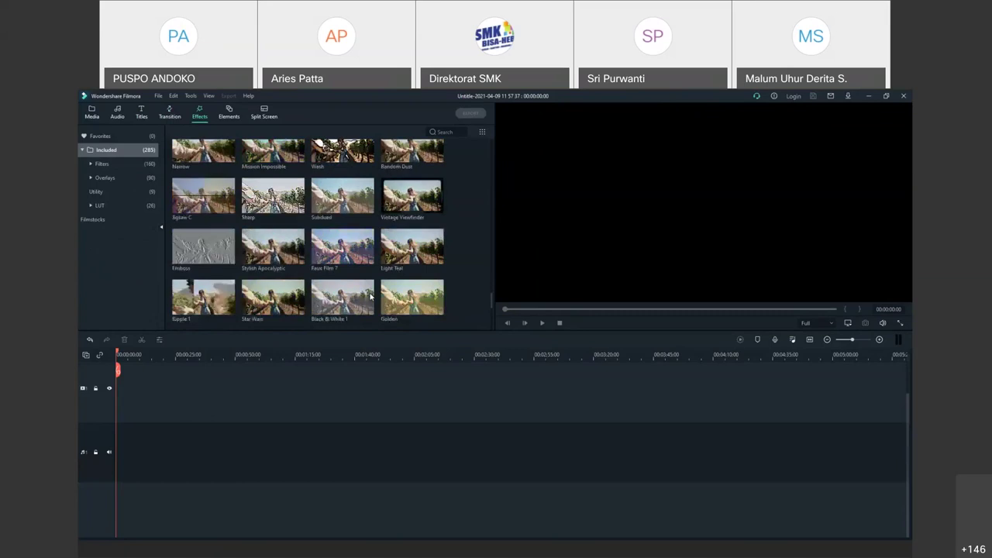
scroll(370, 297, down, 5)
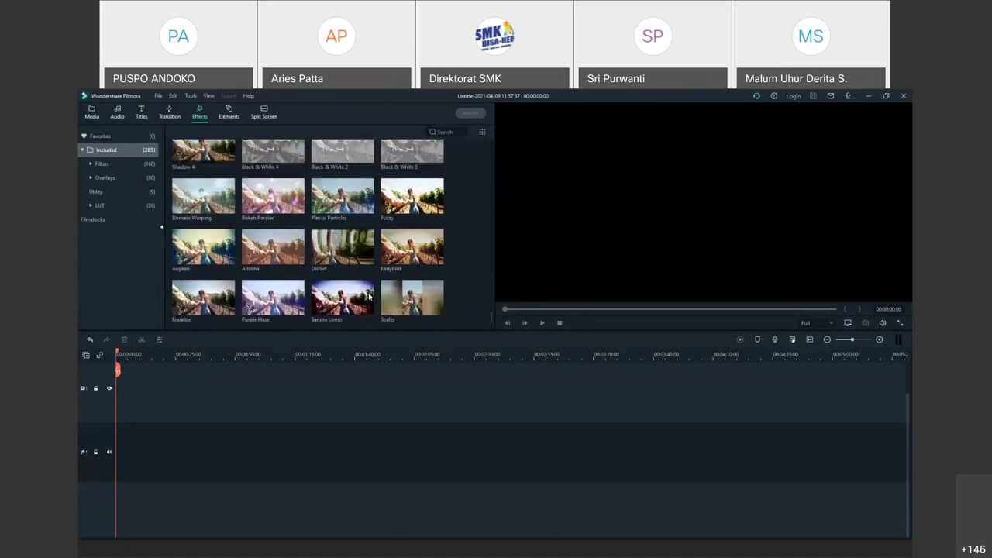
scroll(371, 297, down, 5)
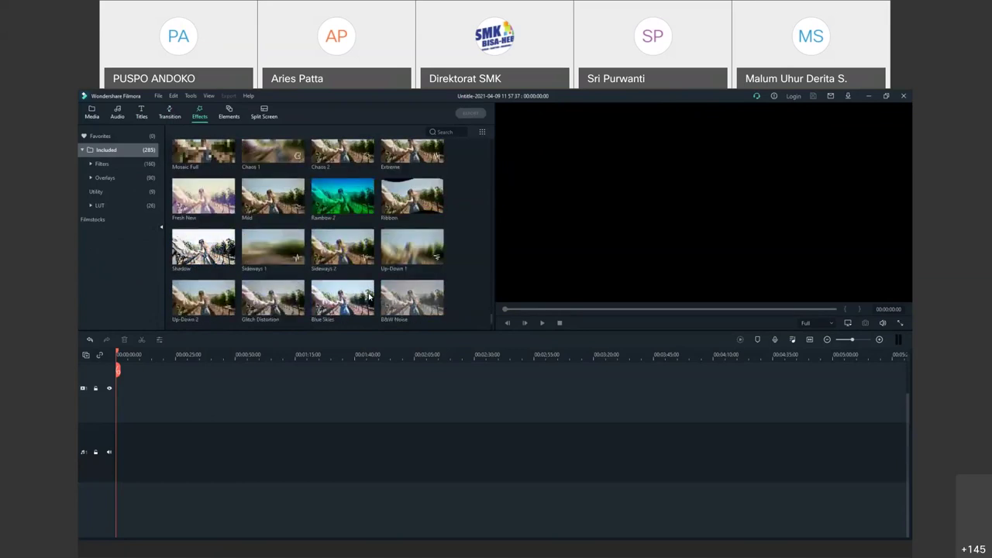
scroll(370, 297, up, 10)
scroll(366, 299, up, 8)
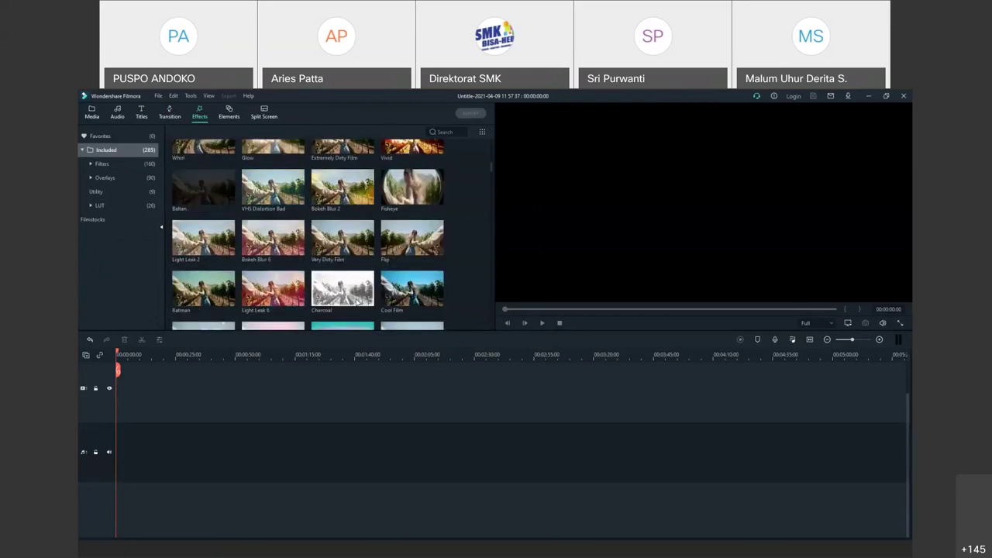
scroll(357, 302, up, 3)
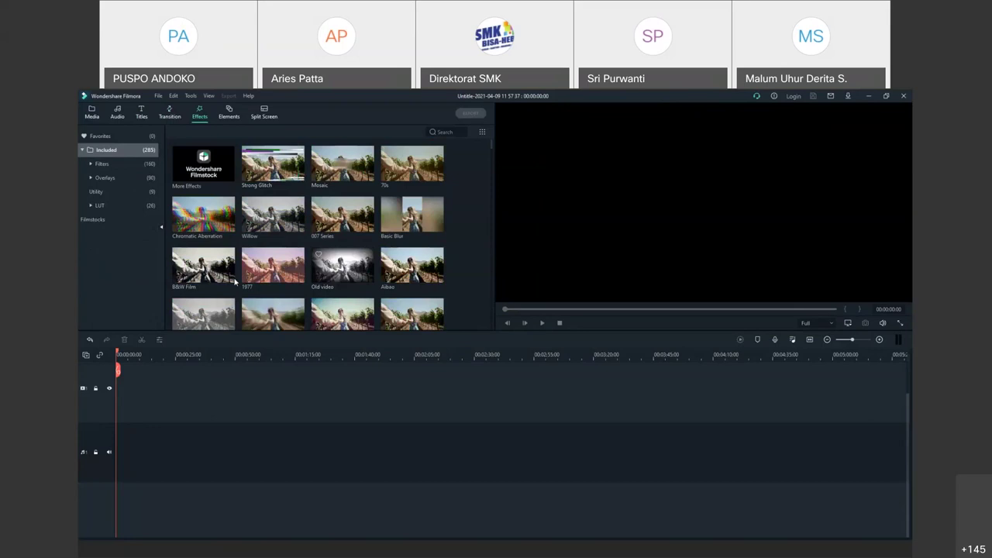
click(346, 169)
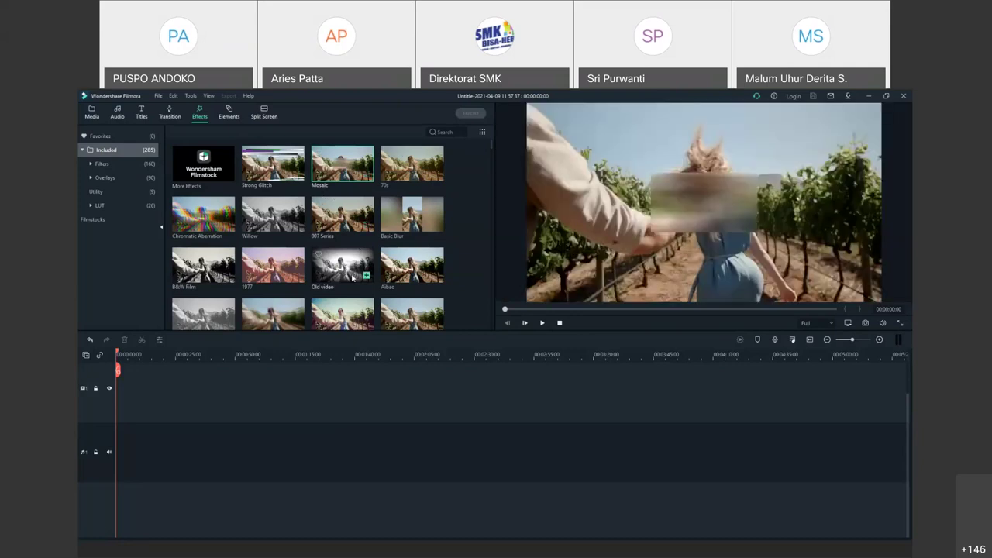
- Browse further through the included effects and preview the Fisheye effect
scroll(353, 278, down, 5)
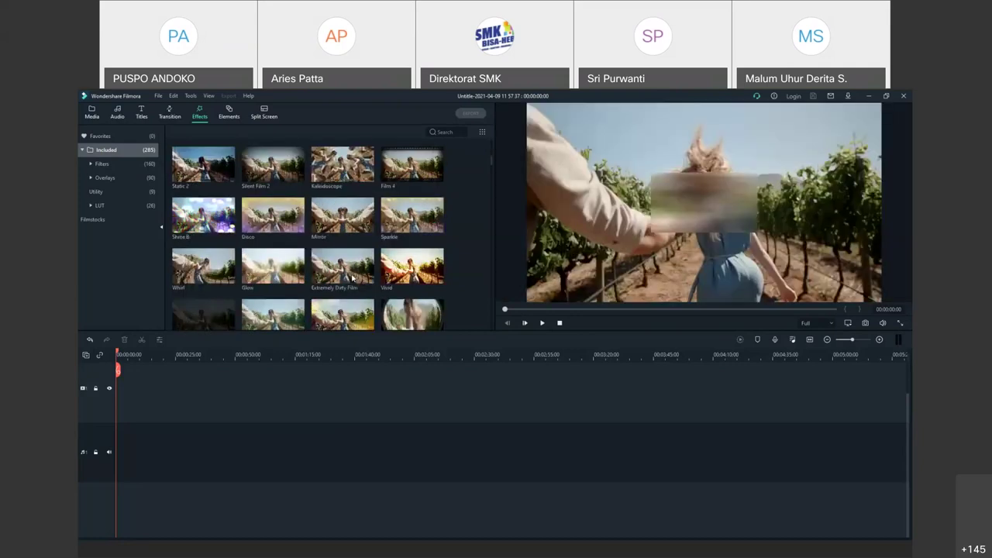
scroll(313, 301, down, 3)
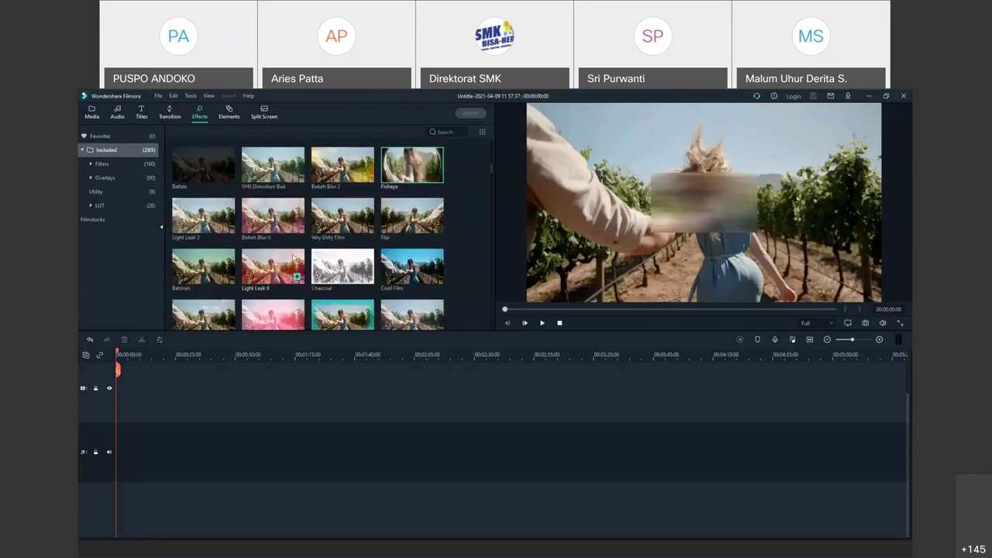
scroll(222, 193, up, 10)
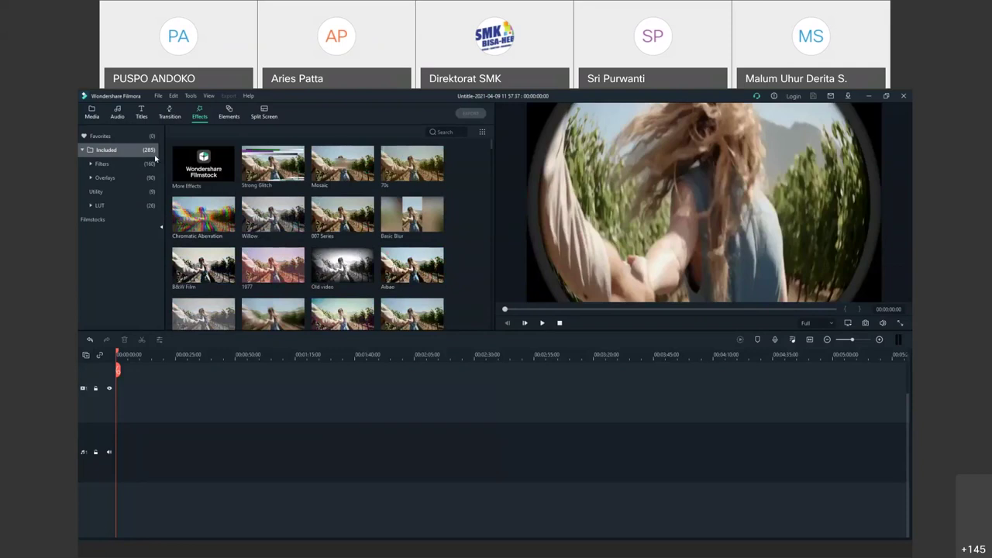
- Open the AR category of the Elements library and preview Cut banana, Cut lemon and Cut lime
click(228, 116)
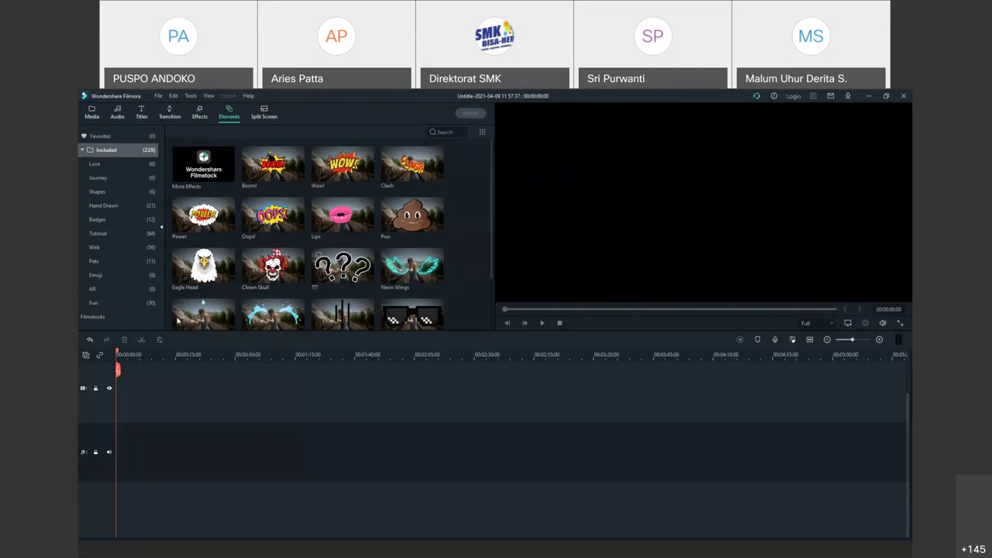
click(97, 290)
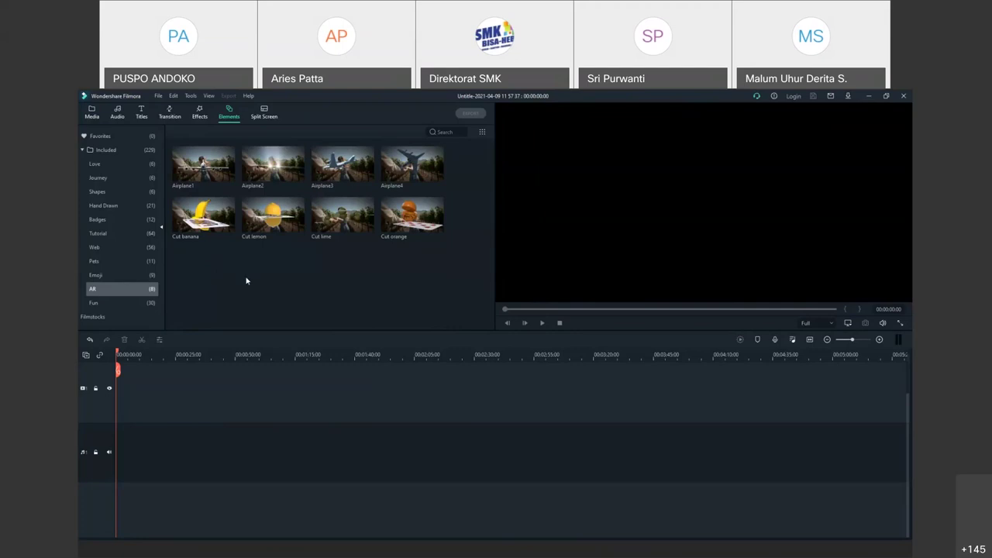
click(201, 218)
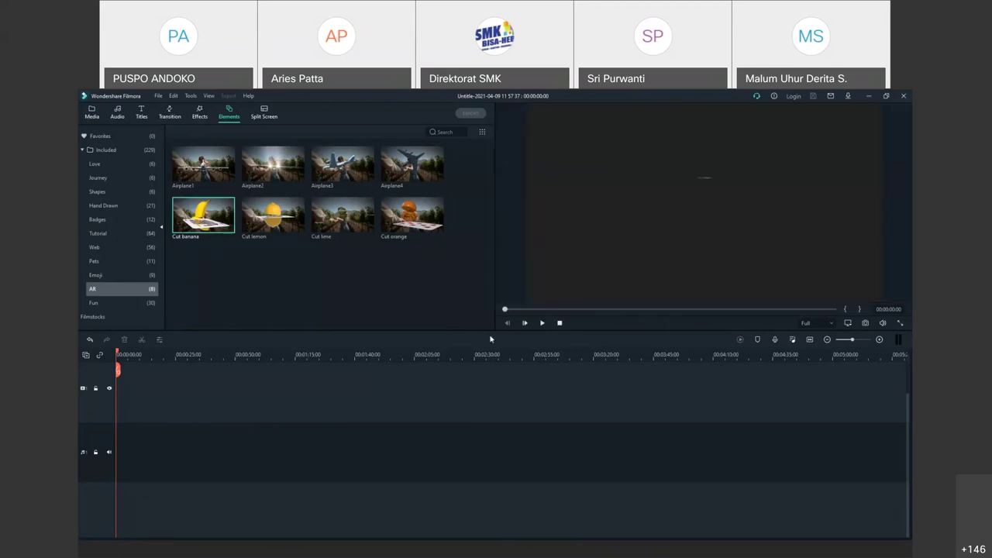
click(542, 323)
click(273, 216)
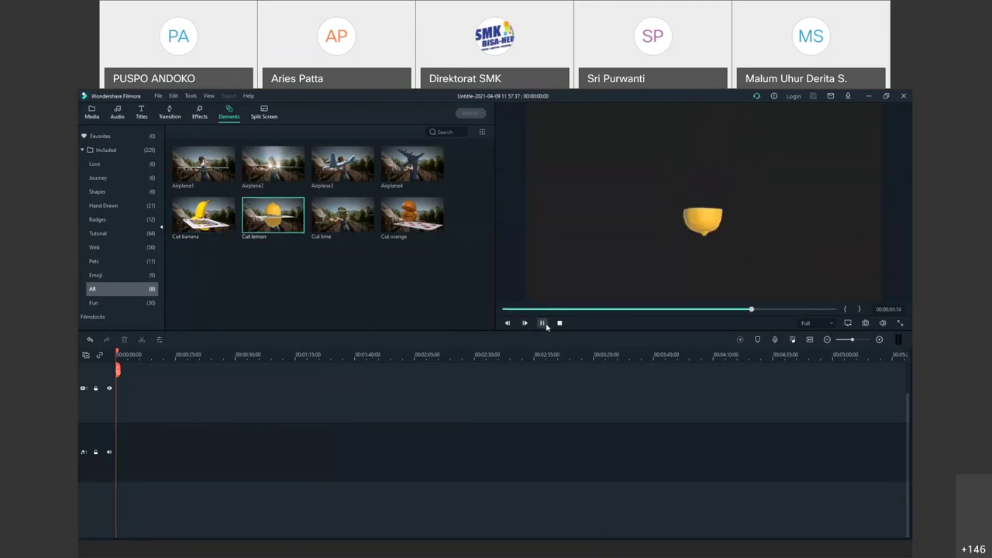
click(341, 213)
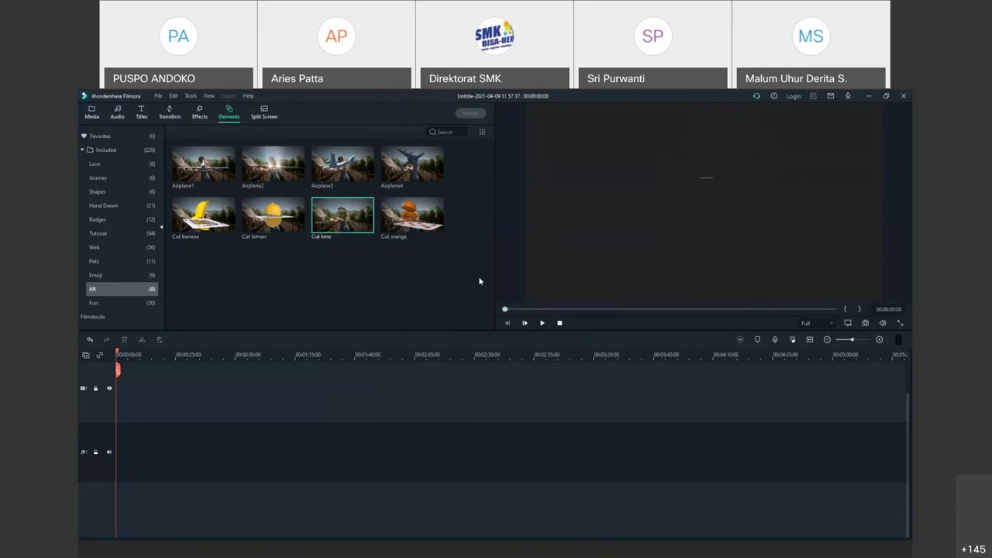
click(542, 324)
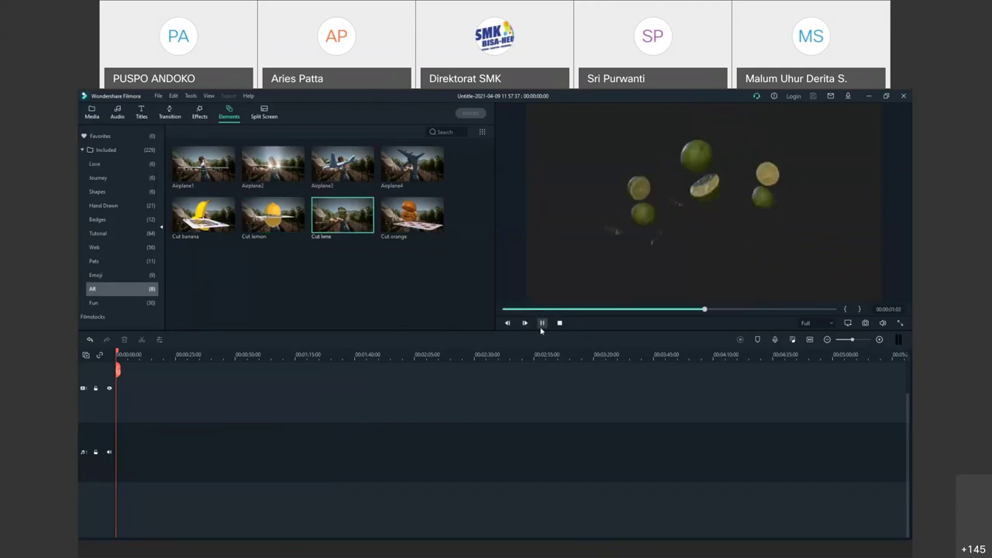
- Play previews of the Airplane3 and Airplane1 AR elements
click(342, 164)
click(542, 323)
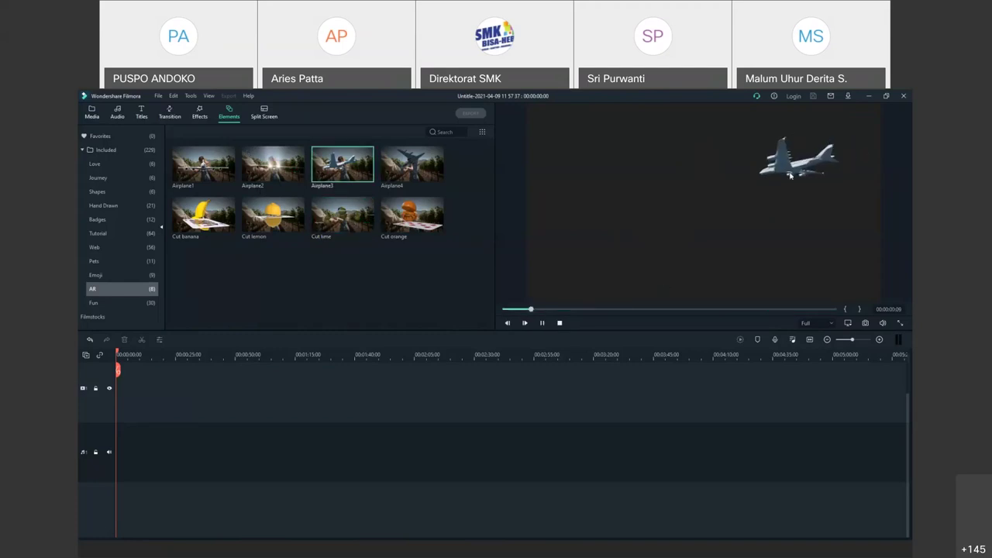
click(196, 167)
click(542, 323)
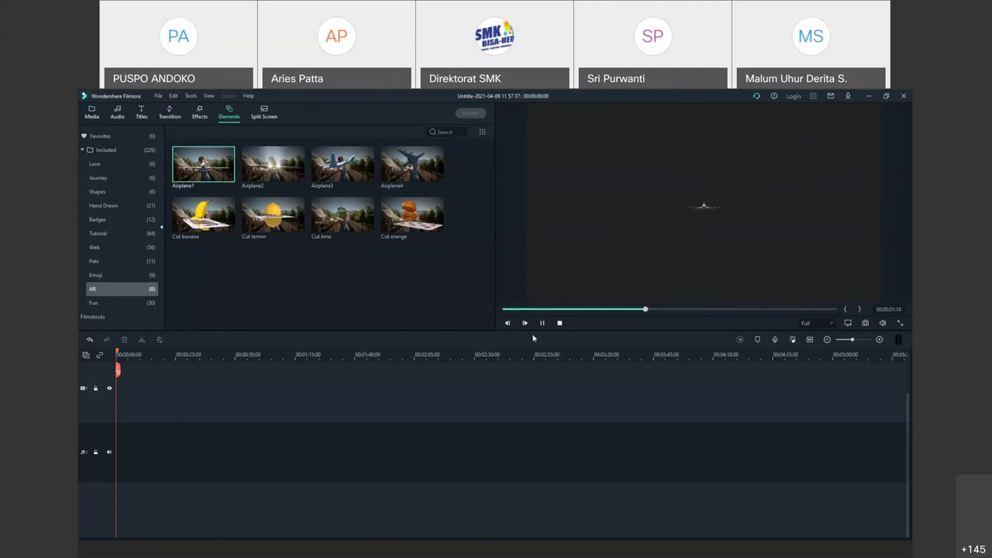
- Look through the whole Fun category of elements
click(103, 301)
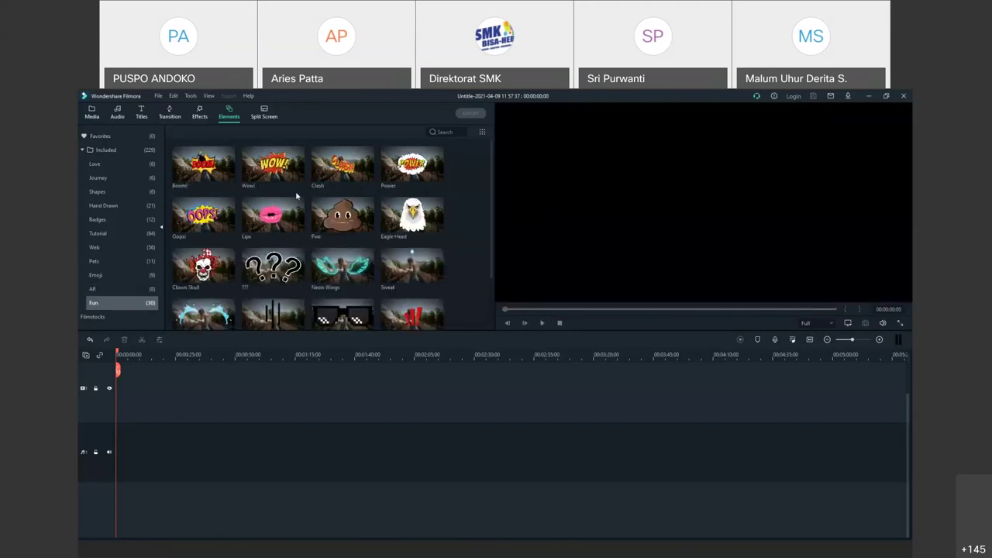
scroll(325, 263, down, 5)
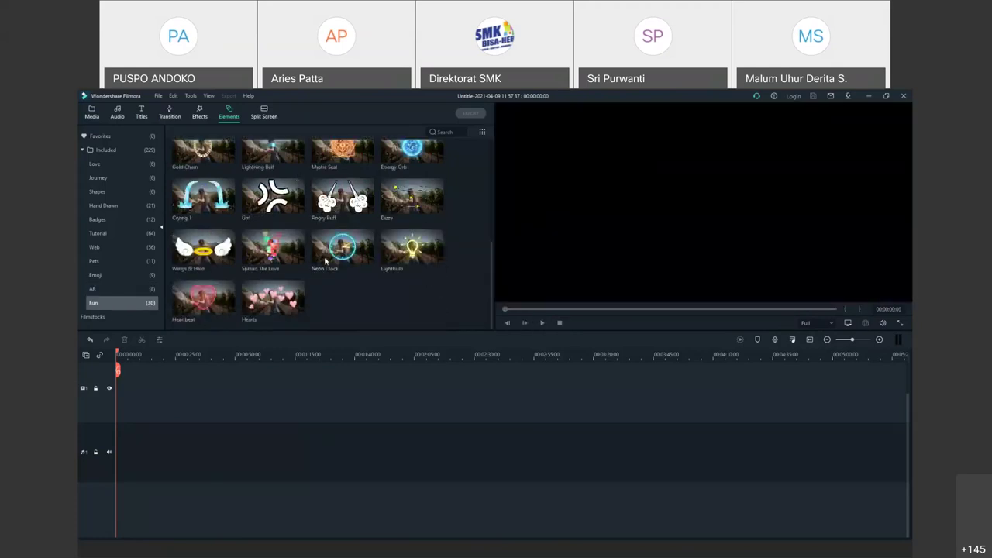
scroll(325, 263, up, 5)
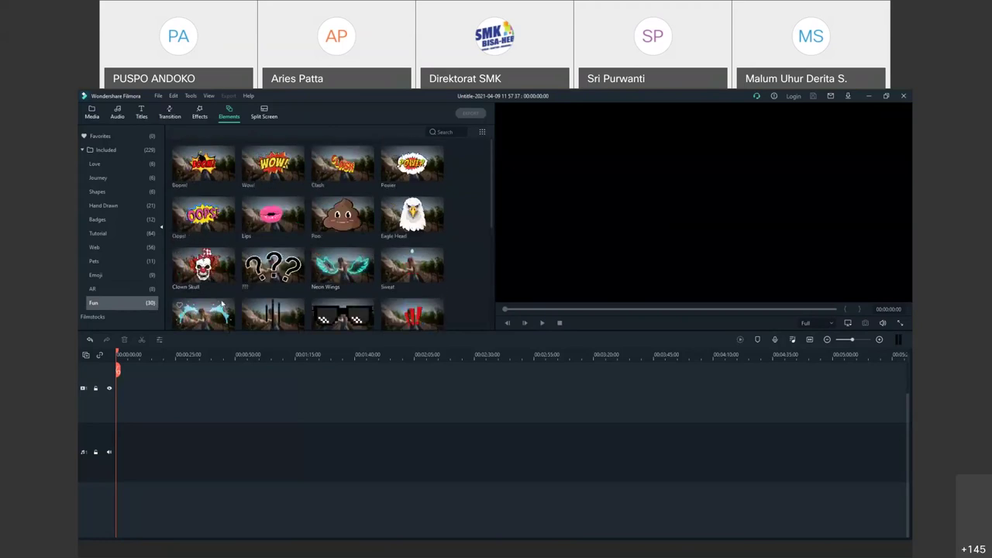
- Browse the complete set of included split screen layouts
click(260, 116)
scroll(359, 255, down, 5)
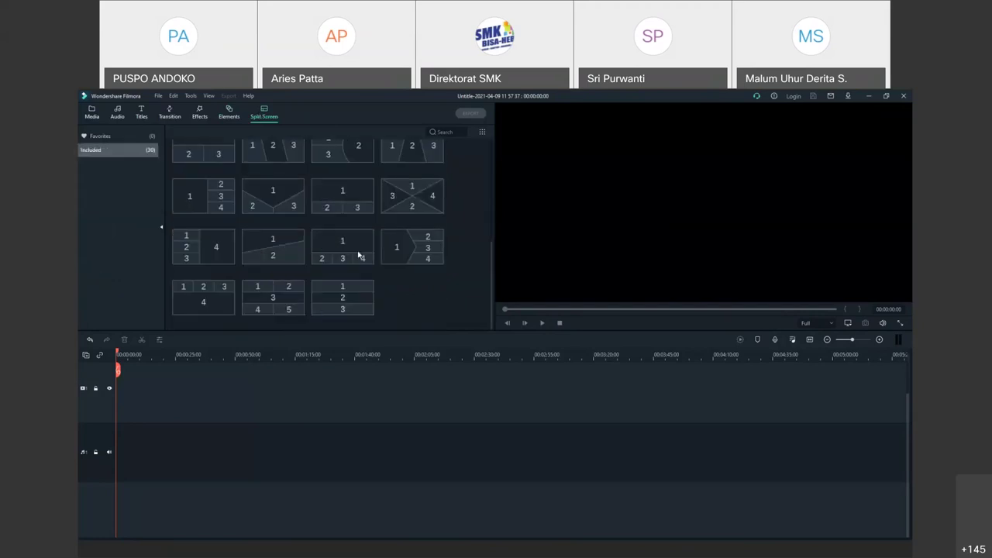
scroll(359, 255, up, 5)
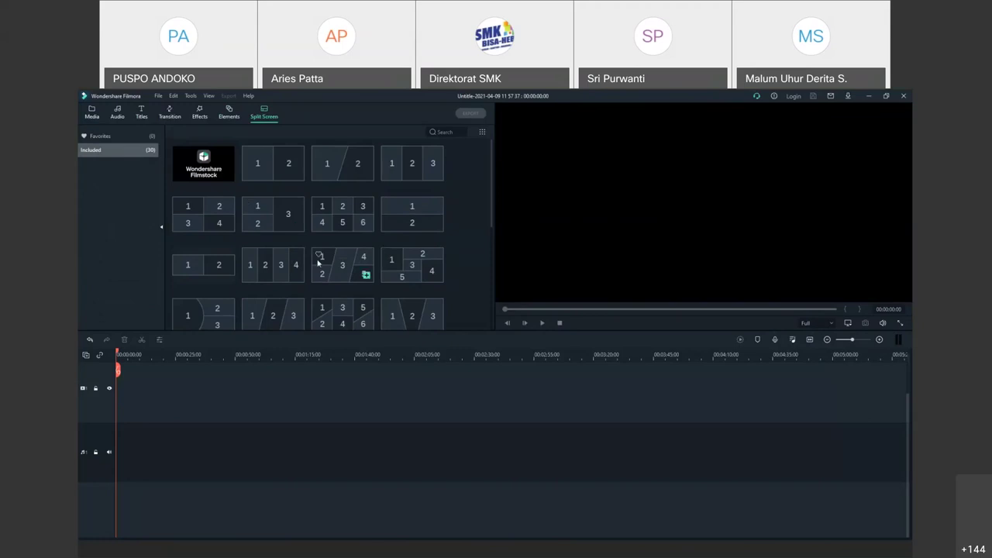
scroll(317, 264, down, 5)
scroll(317, 263, up, 5)
- Preview the side-by-side, three-pane, four-pane grid and diagonal two-pane split screen layouts
click(283, 163)
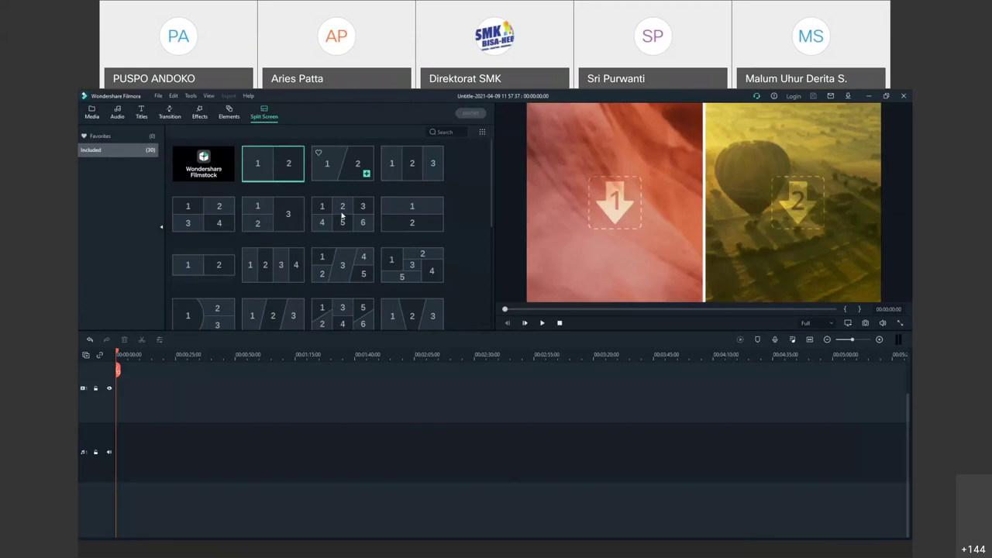
click(286, 217)
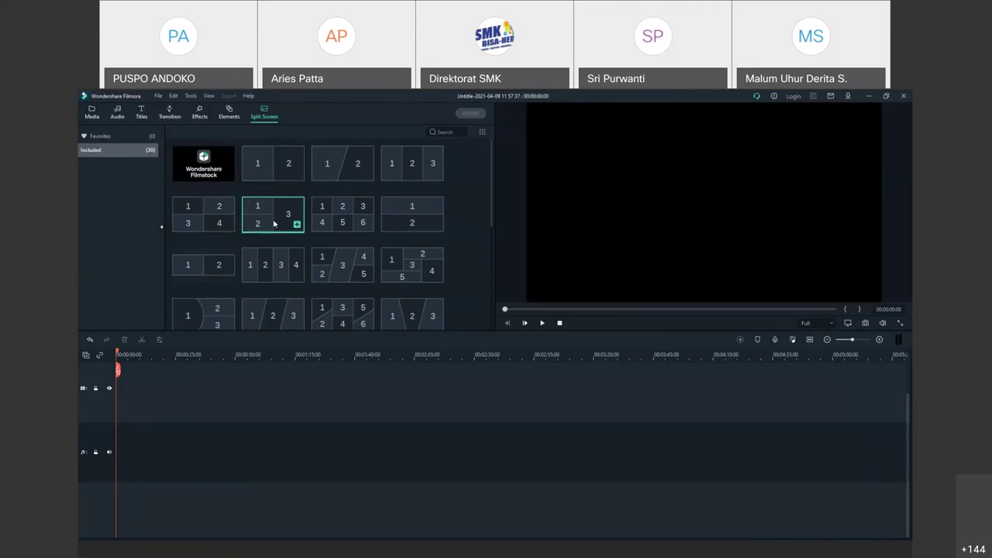
click(203, 221)
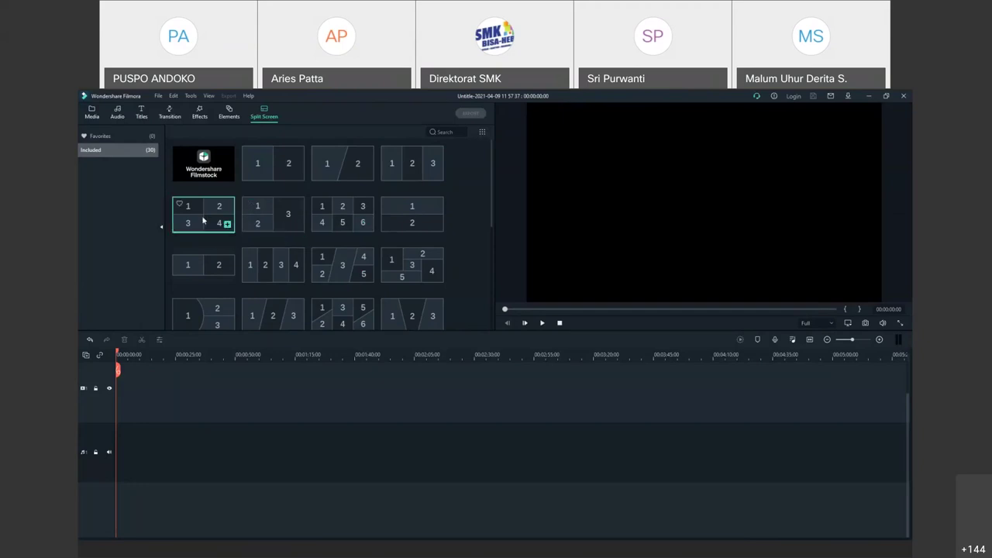
click(355, 169)
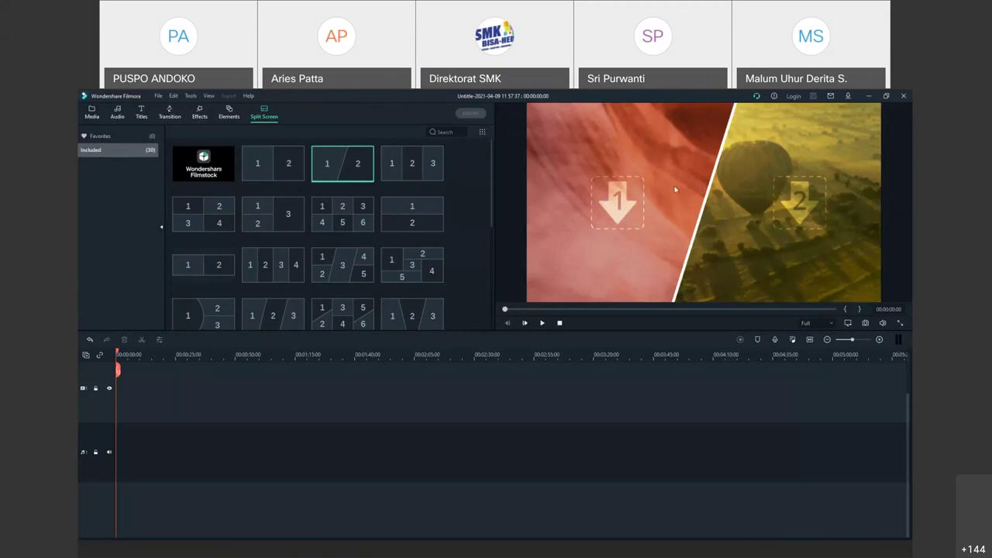
- Return to the sample videos in the media library and load Travel 01 into the preview
click(93, 120)
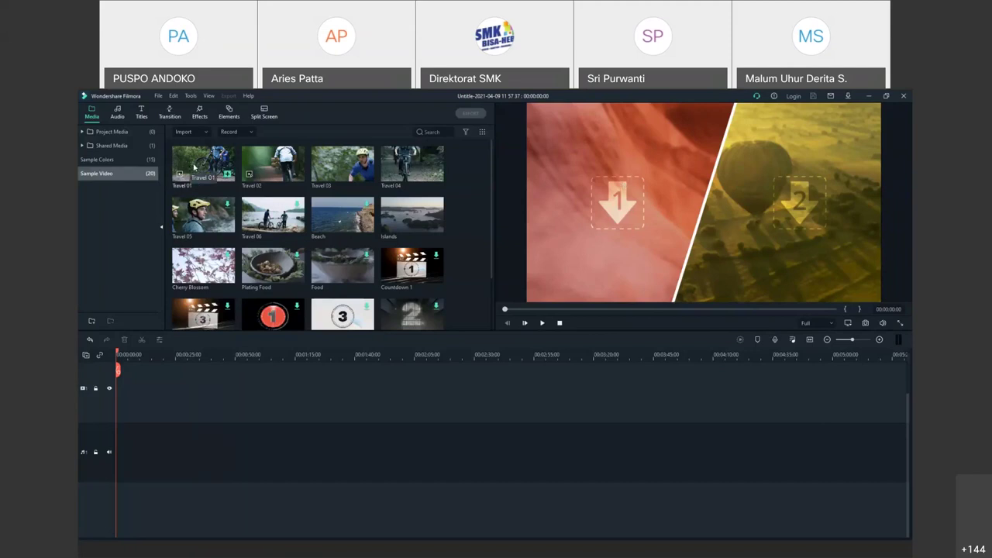
click(198, 170)
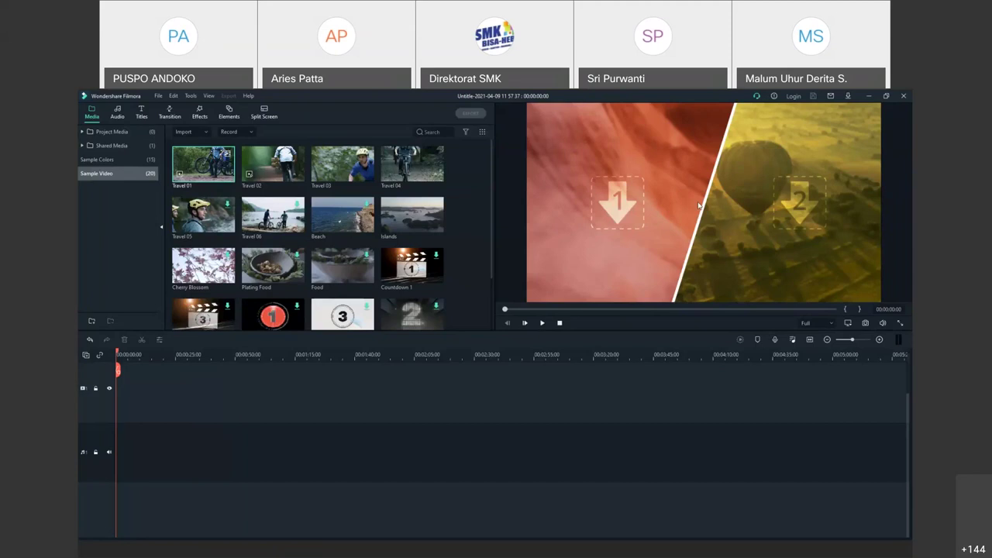
double_click(199, 172)
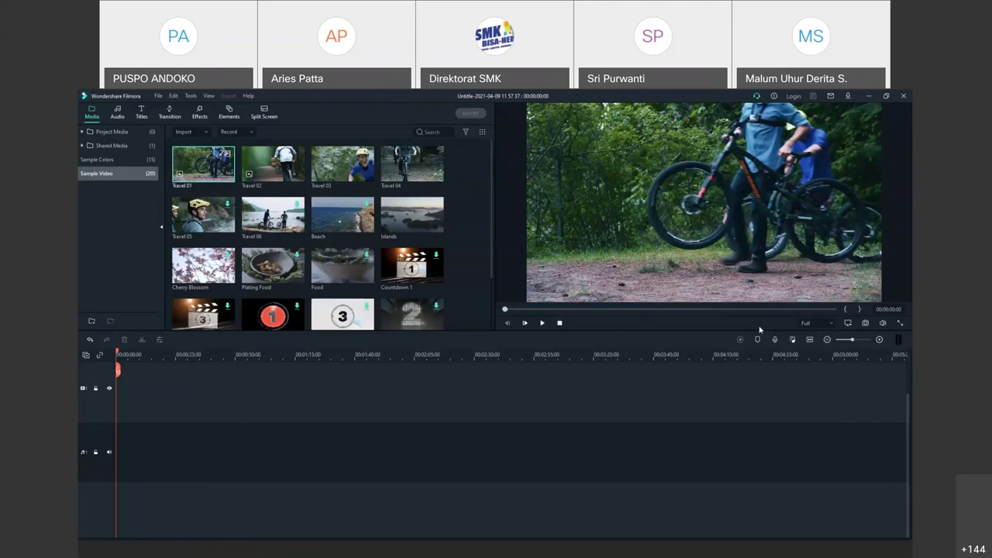
- Demonstrate the preview playback quality by switching it to 1/2 and back to Full
click(833, 323)
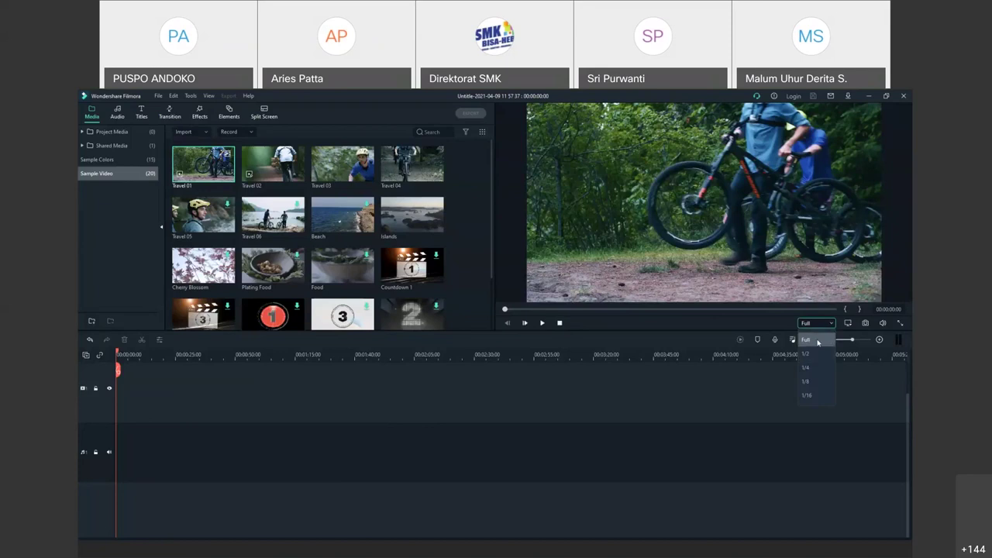
click(818, 343)
click(818, 323)
click(818, 353)
click(830, 324)
click(831, 325)
click(831, 325)
click(811, 342)
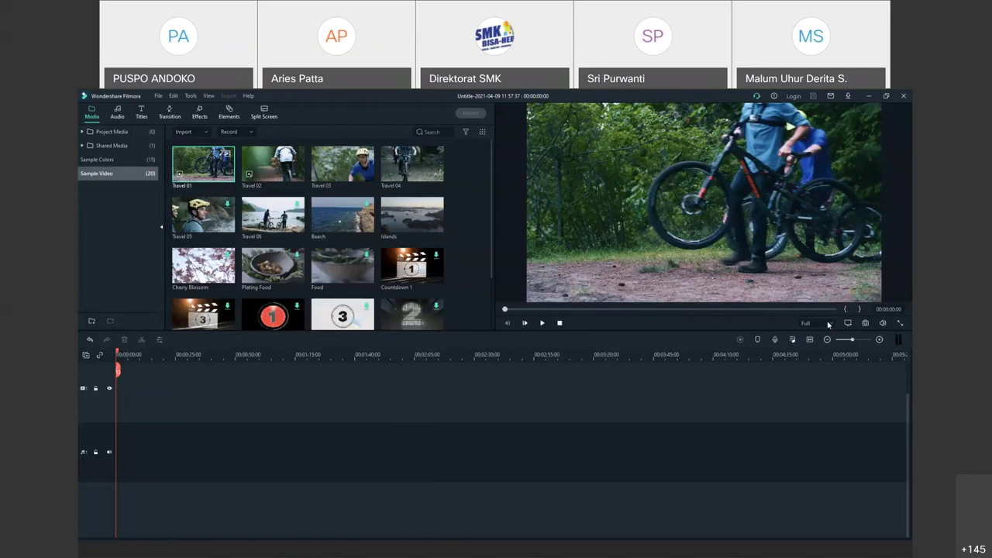
click(829, 324)
click(811, 355)
click(831, 325)
click(811, 341)
- Add Travel 01 to the start of the video track, matching the project settings to the media at 1920 x 1080 25fps
drag(227, 174, 126, 448)
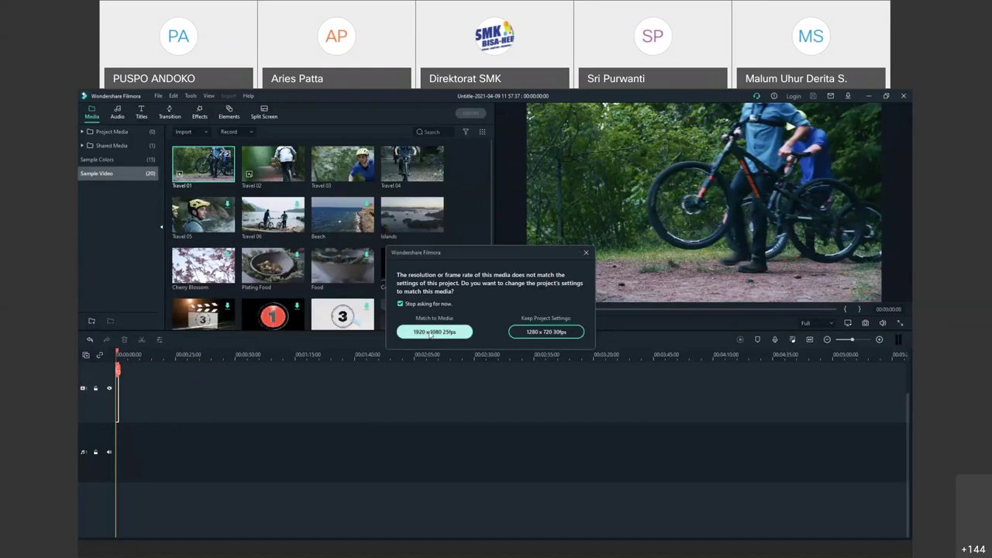
click(431, 333)
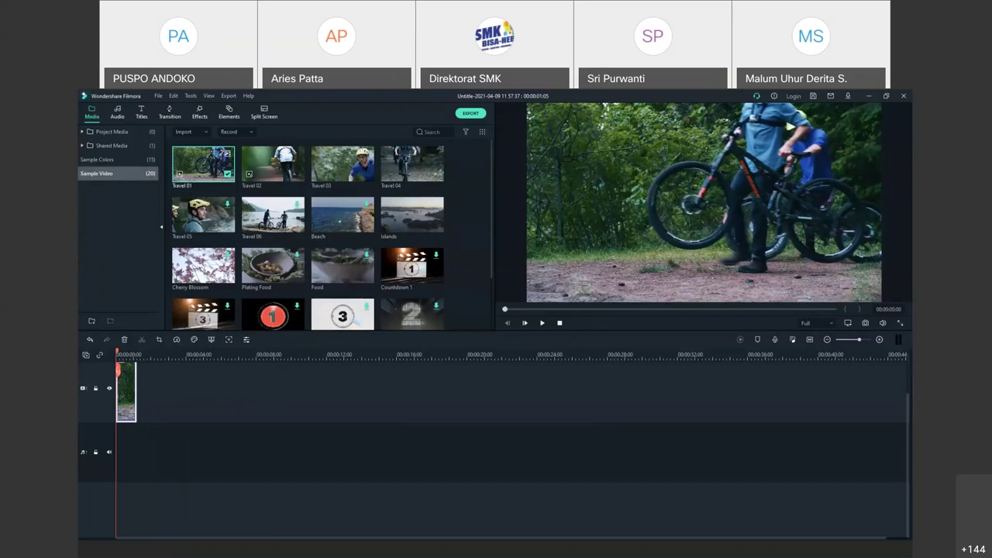
- Demonstrate the video track controls by hiding and showing the track, and locking and unlocking it
click(109, 390)
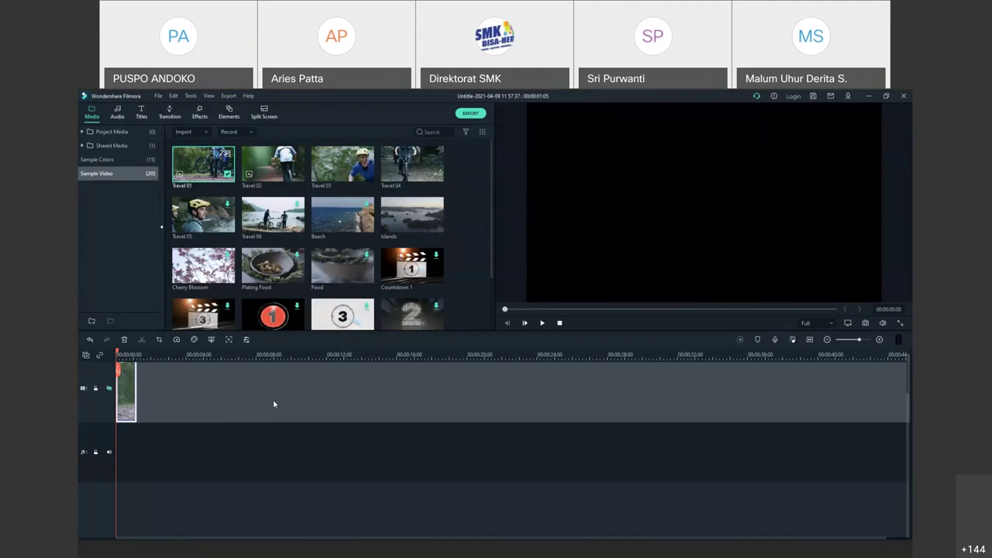
click(109, 389)
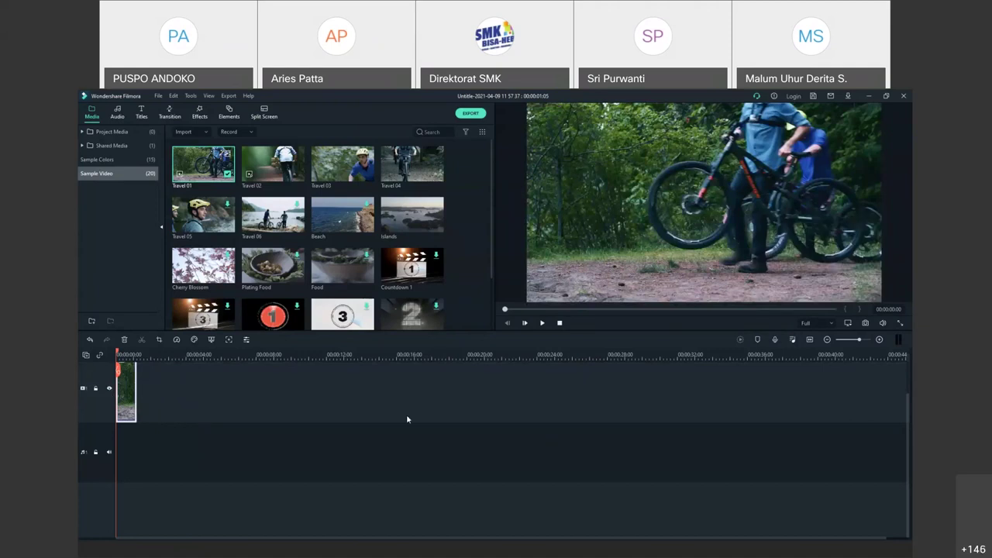
click(97, 389)
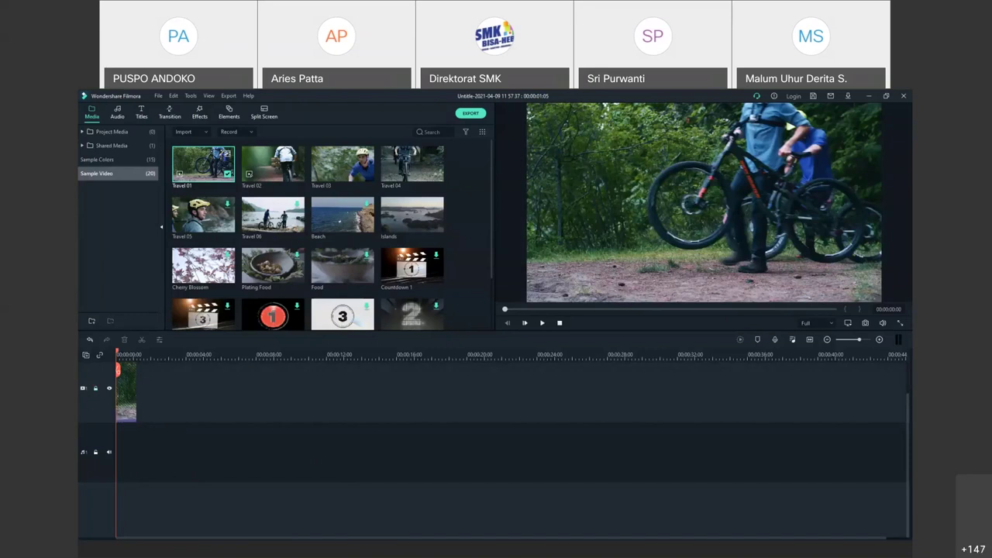
click(95, 389)
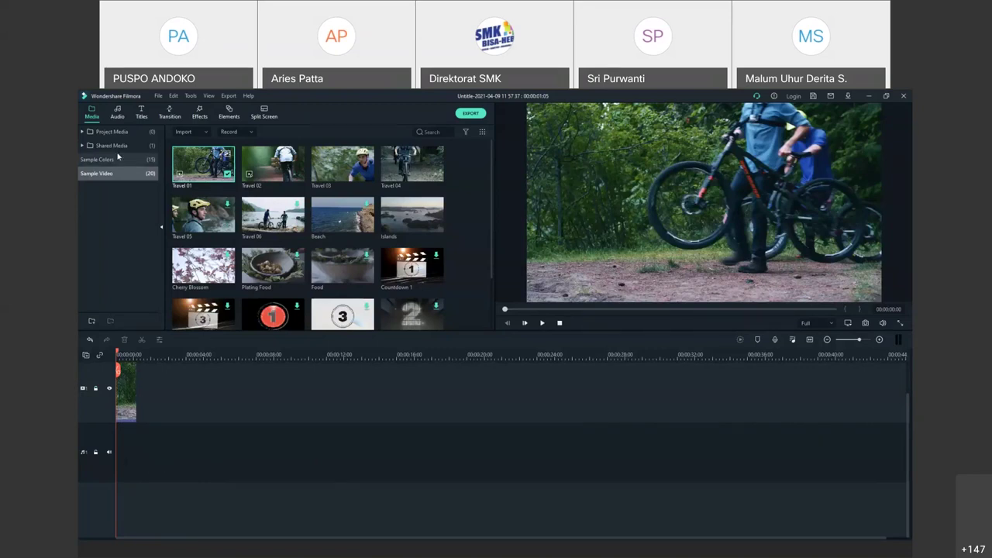
- Show the audio library and the options for adding tracks, and select the Travel 01 clip on the timeline
click(116, 117)
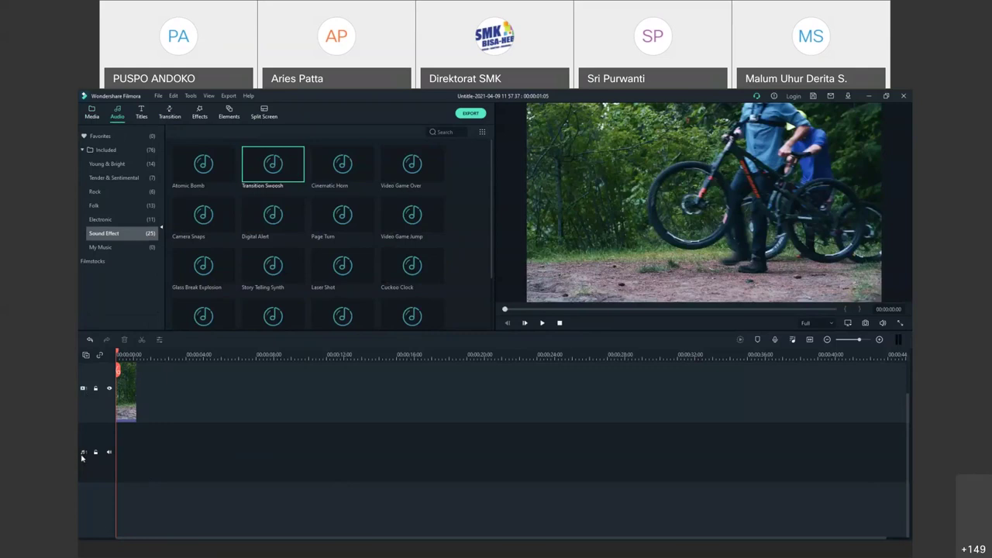
click(86, 356)
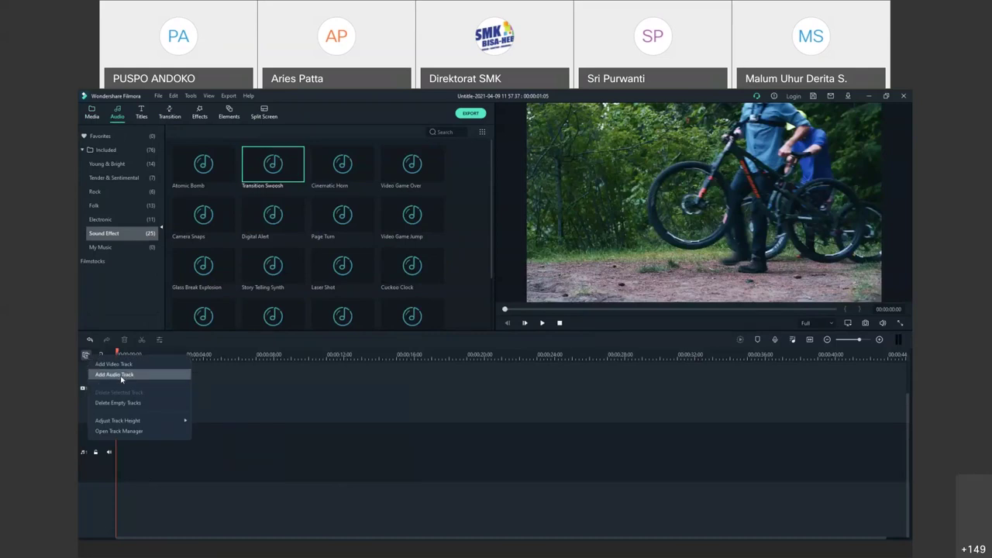
click(183, 469)
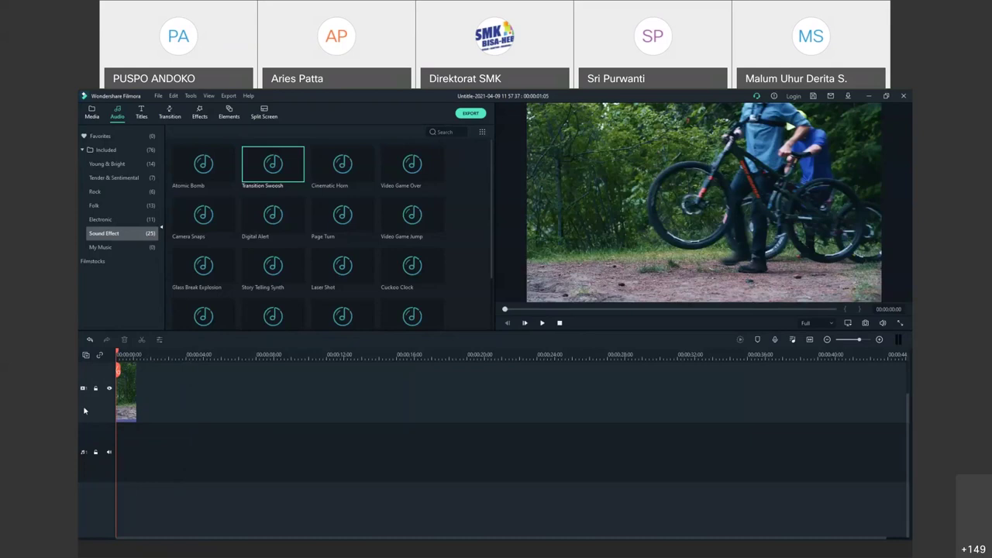
click(126, 400)
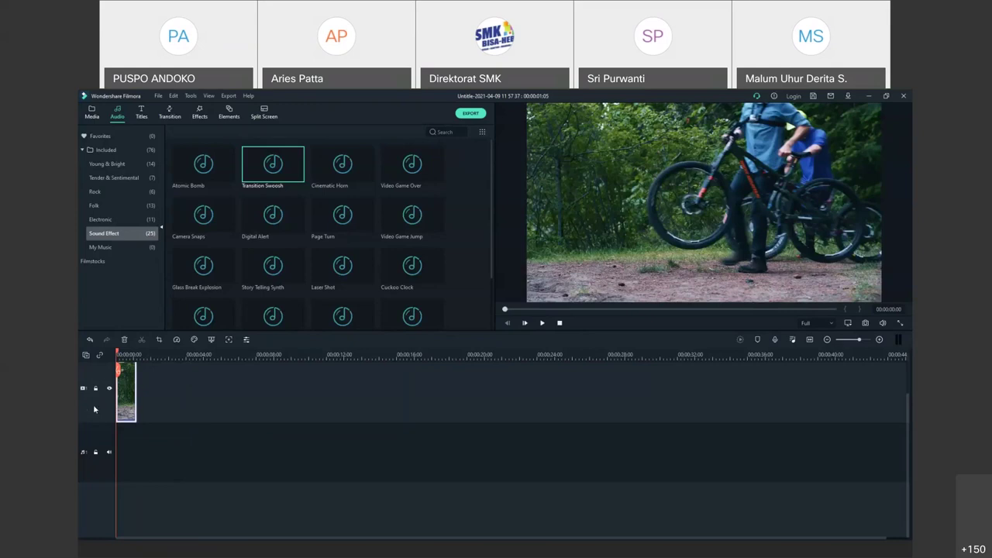
- Show the options for adding, deleting and managing tracks, and expand the timeline's time scale
click(85, 355)
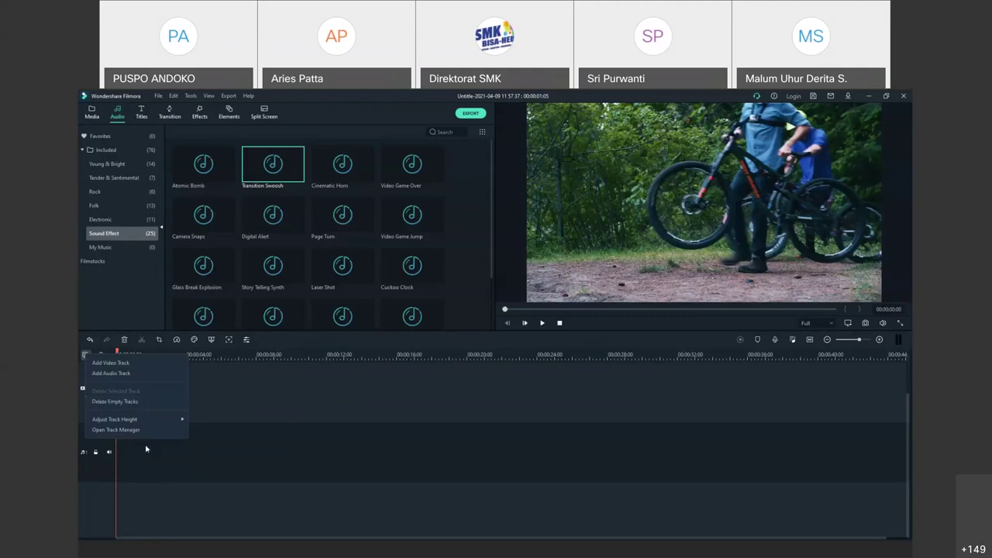
click(207, 473)
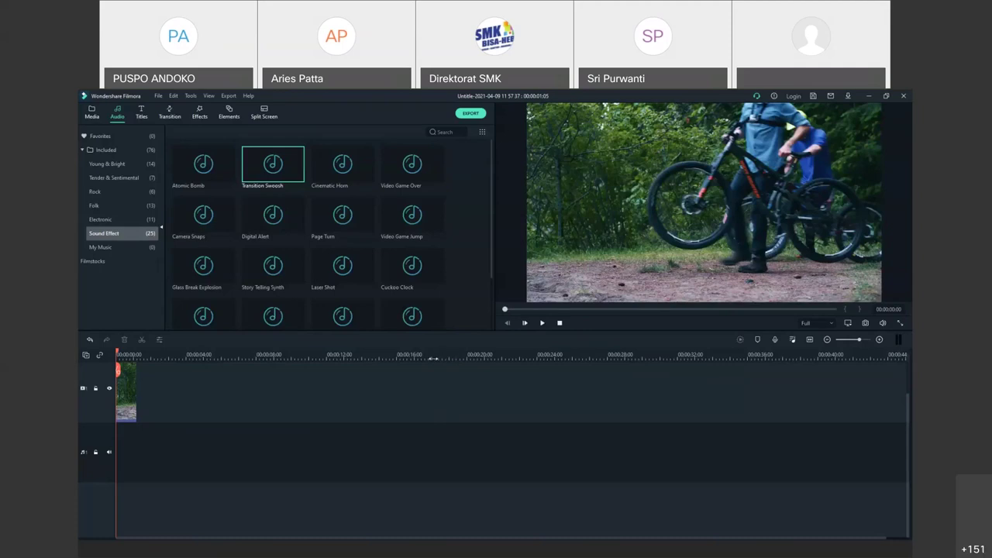
drag(443, 358, 570, 355)
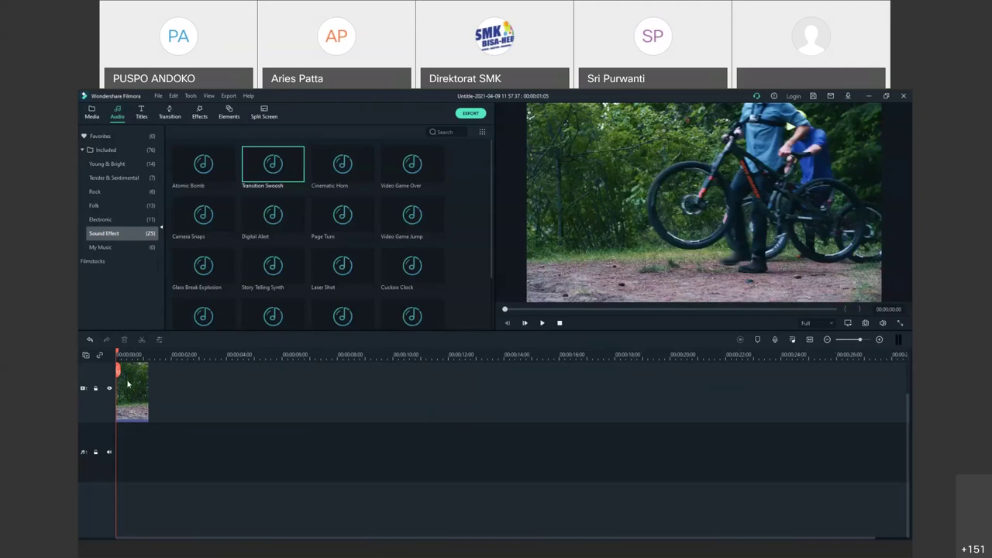
- Move the Travel 01 clip to about 00:00:05:11 on the video track and play it from its new start
drag(136, 400, 282, 407)
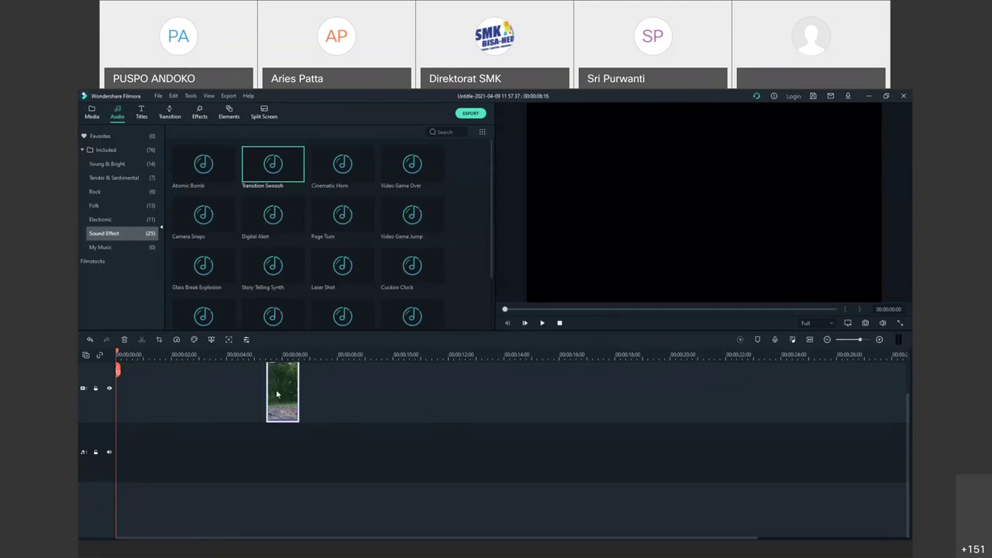
click(264, 357)
click(542, 323)
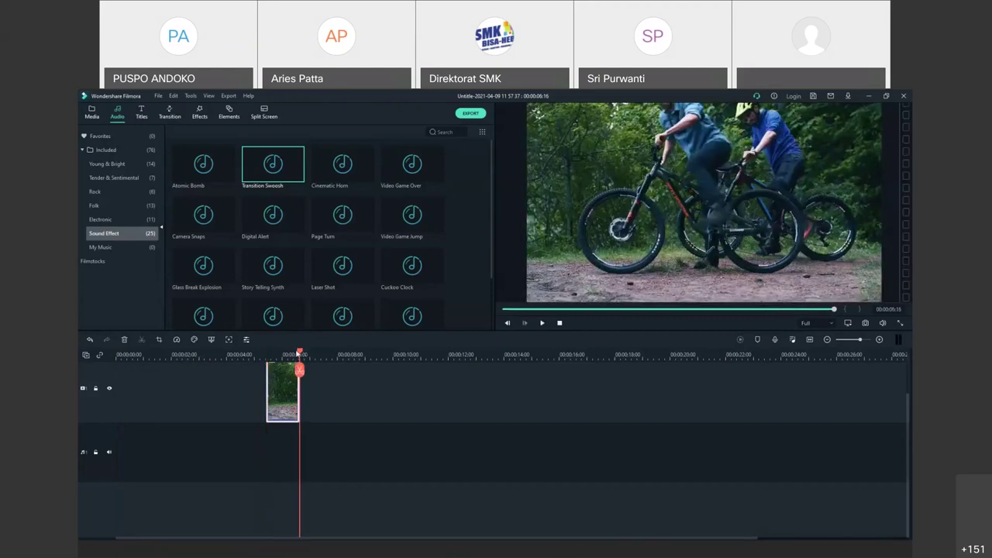
click(277, 354)
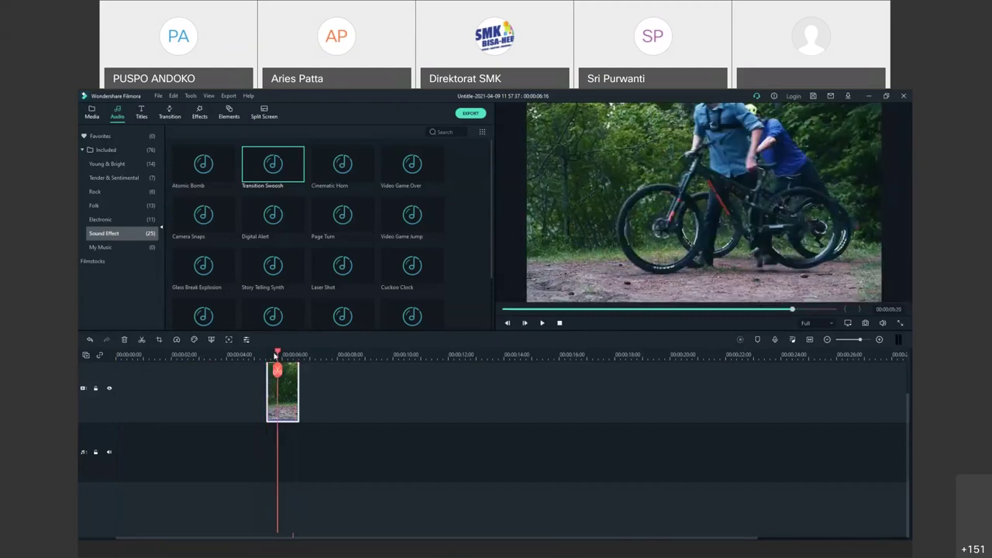
- Demonstrate zooming the timeline out and in around the Travel 01 clip, with the playhead at 00:00:05:17
scroll(275, 354, down, 5)
scroll(155, 360, down, 1)
scroll(152, 361, down, 1)
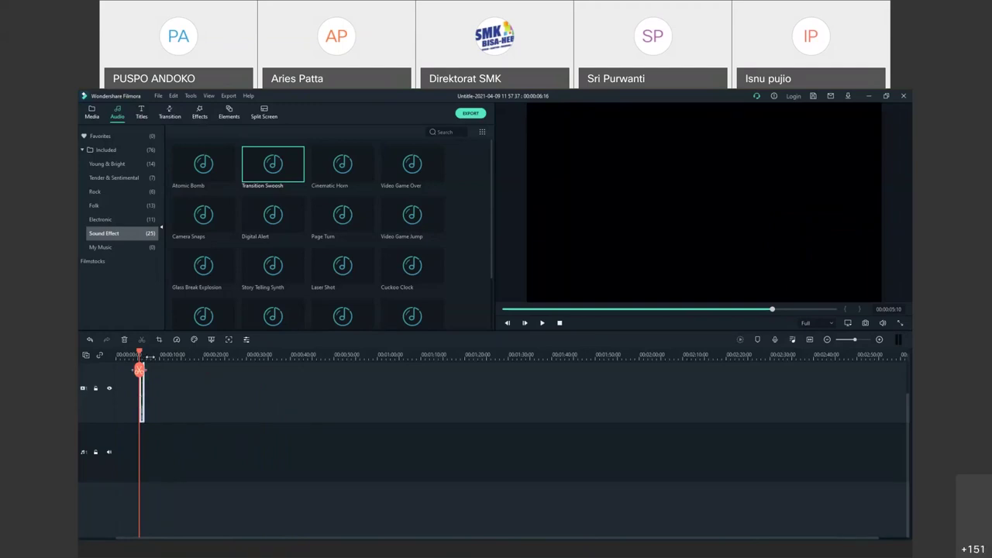
scroll(463, 357, up, 5)
scroll(463, 357, up, 2)
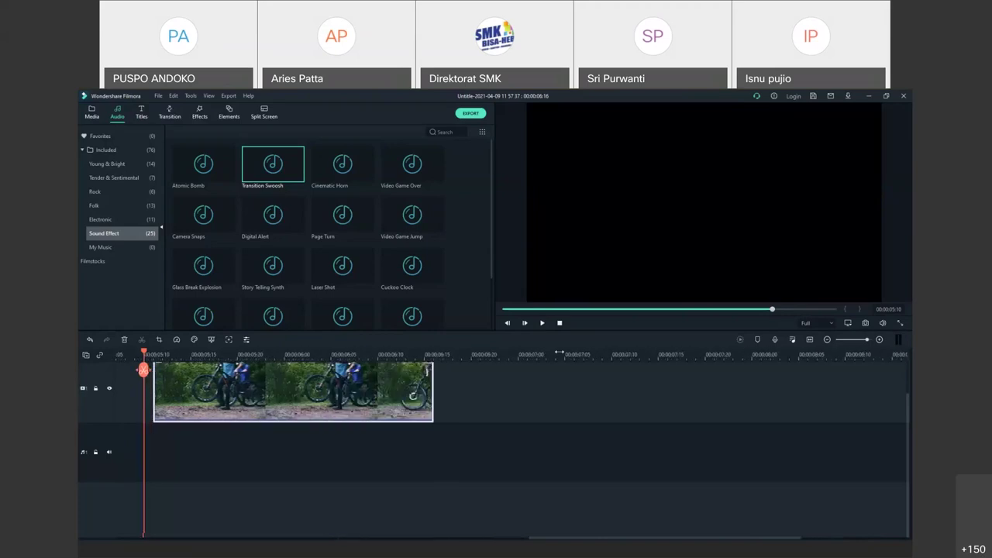
scroll(558, 352, up, 2)
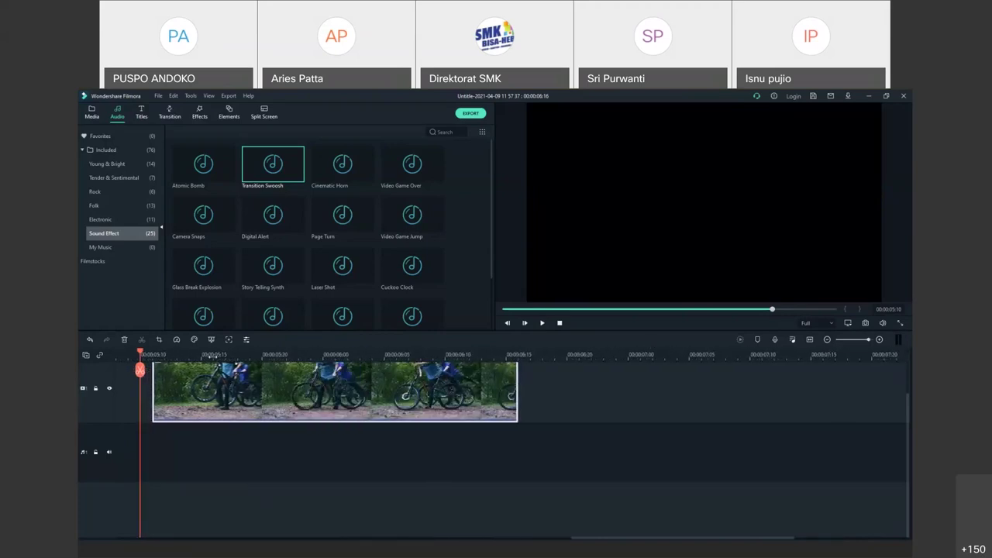
click(215, 354)
key(space)
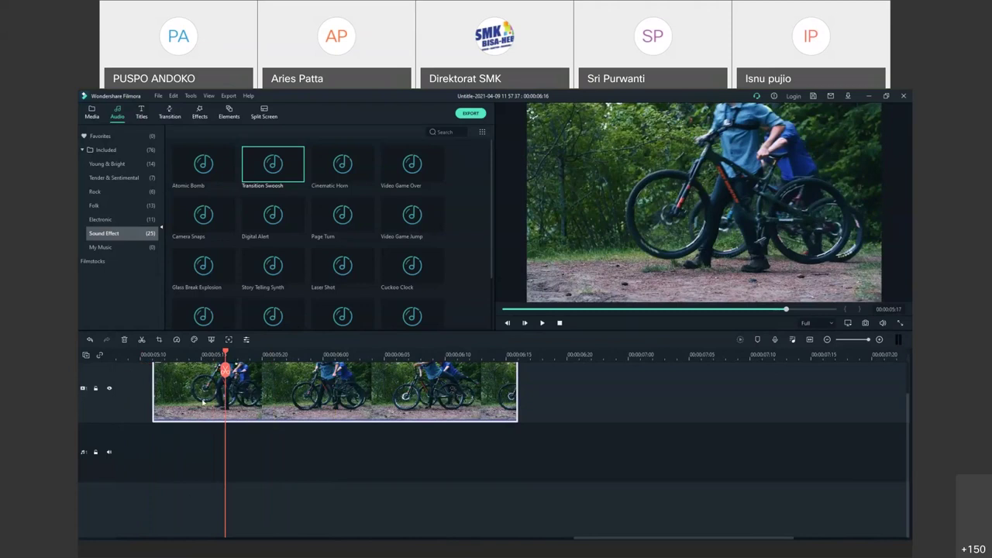
scroll(132, 358, down, 5)
scroll(131, 359, up, 2)
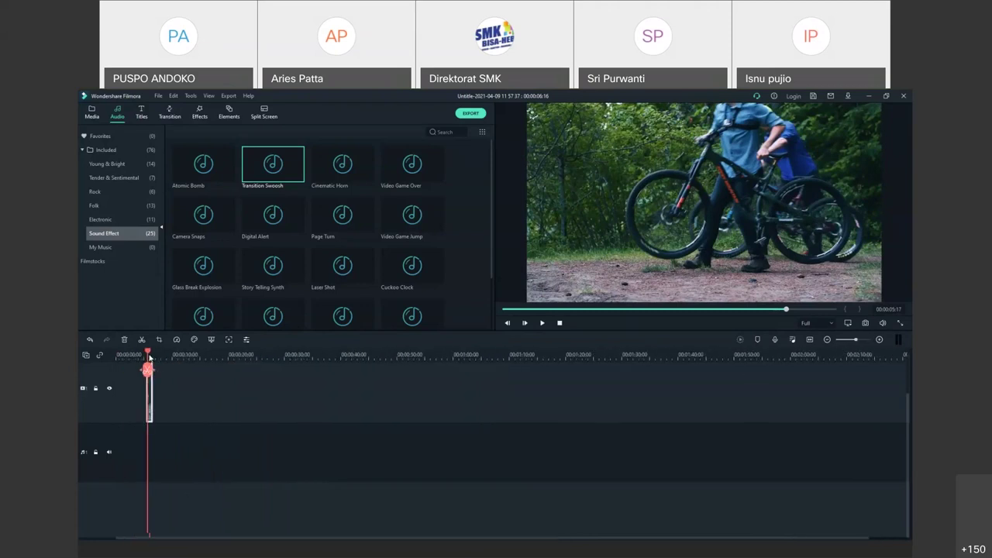
scroll(150, 357, down, 1)
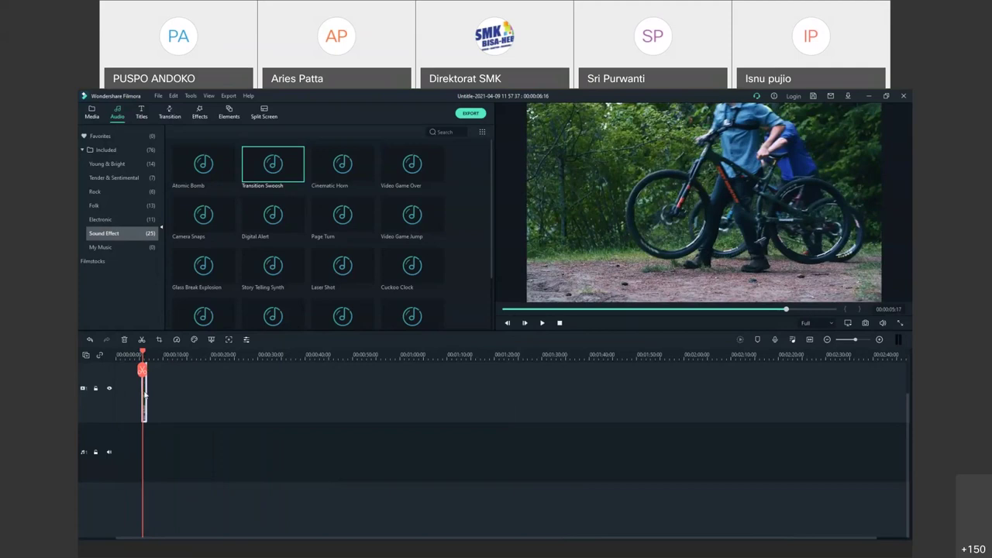
scroll(400, 356, up, 3)
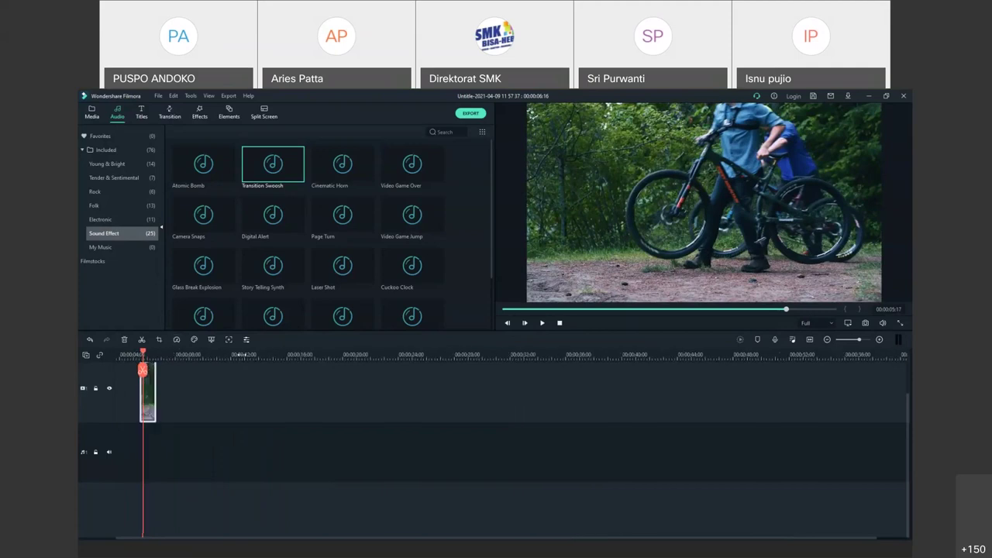
scroll(401, 356, up, 2)
scroll(695, 351, up, 2)
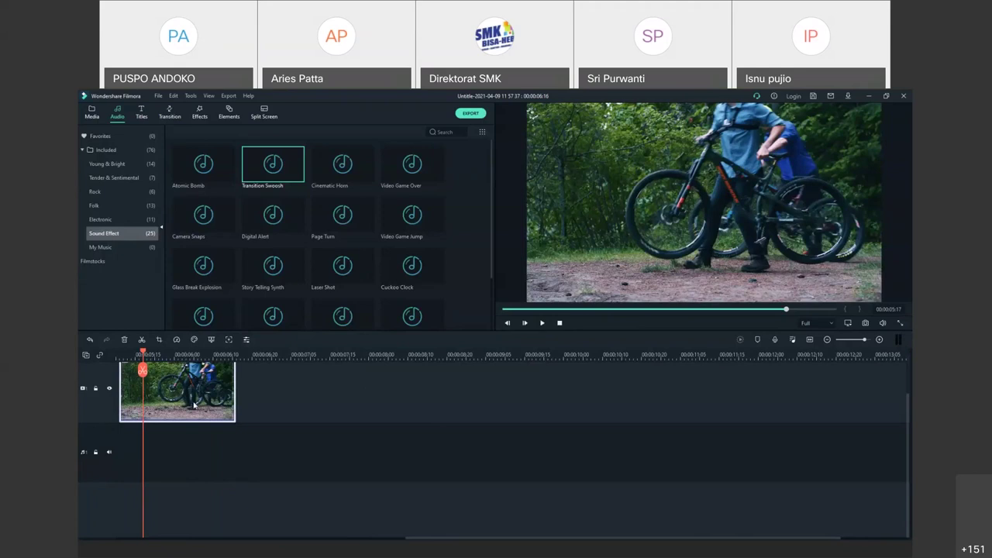
- Start a local MP4 export named CONTOH and show the choice of save folder without changing it
click(470, 114)
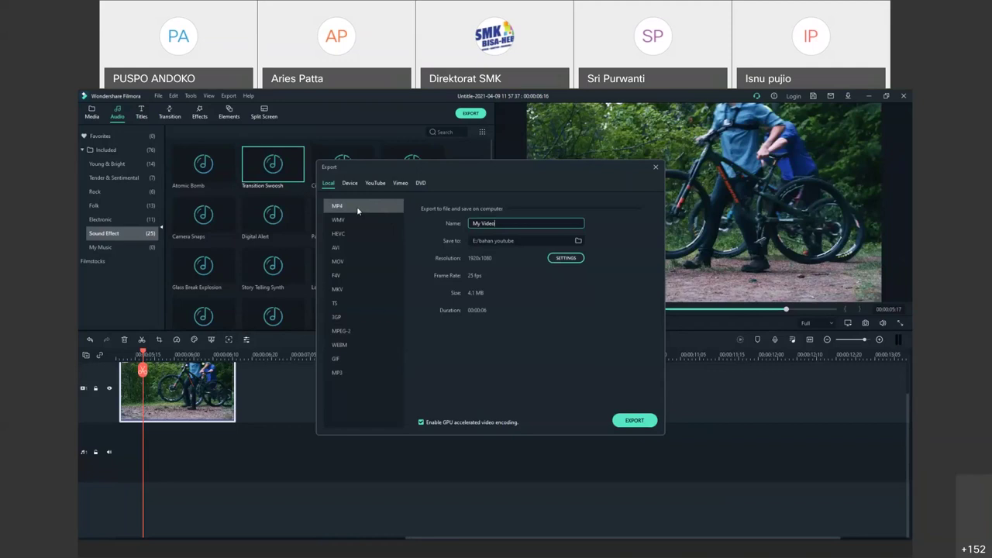
drag(508, 223, 471, 223)
key(BackSpace)
text(CONTOH)
click(580, 242)
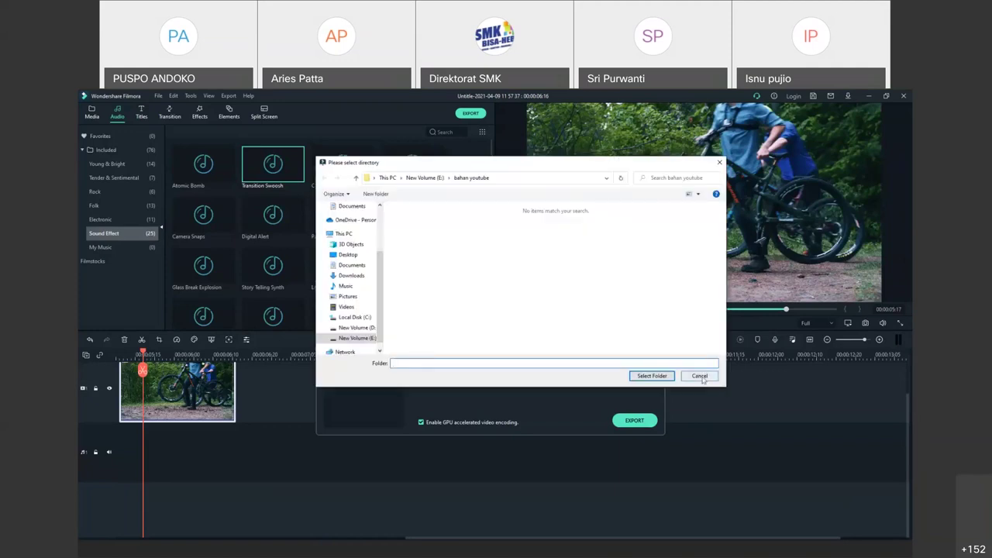
click(700, 377)
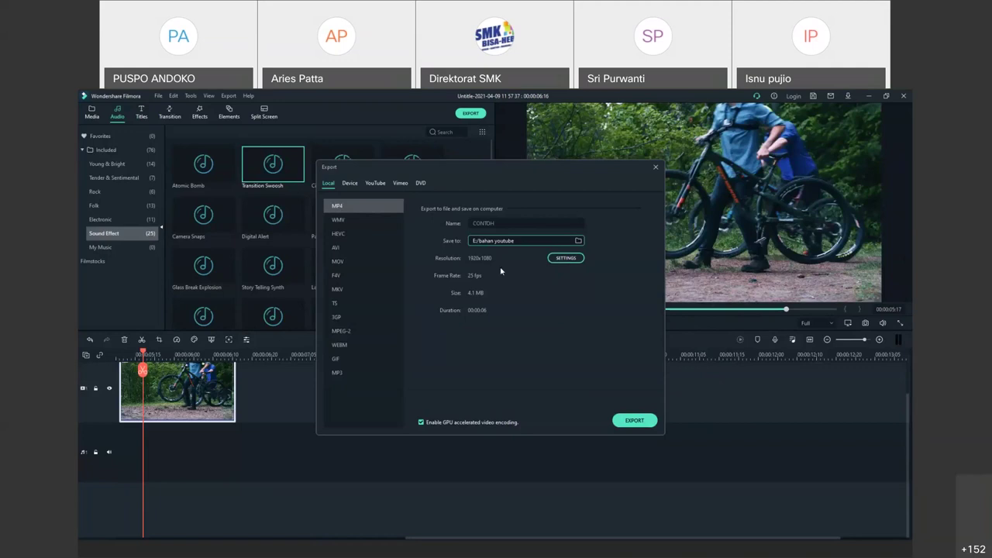
- In the export settings, choose the MPEG-4 video encoder and set the resolution to 1280x720
click(566, 259)
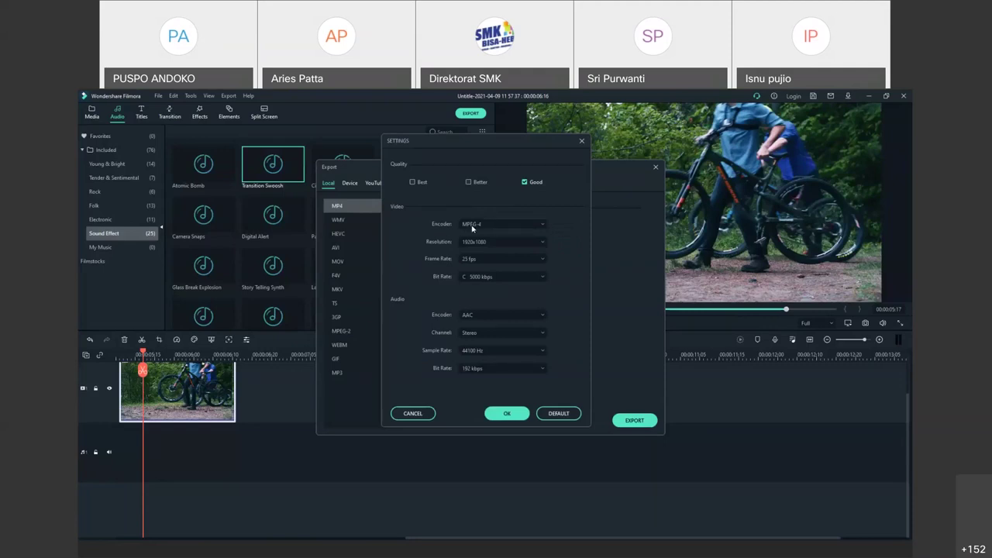
click(542, 227)
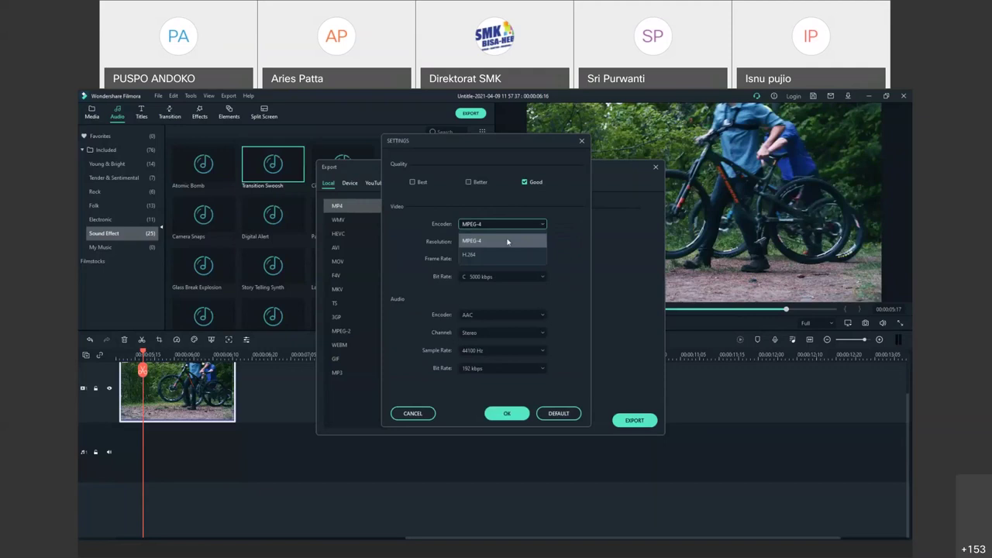
click(507, 241)
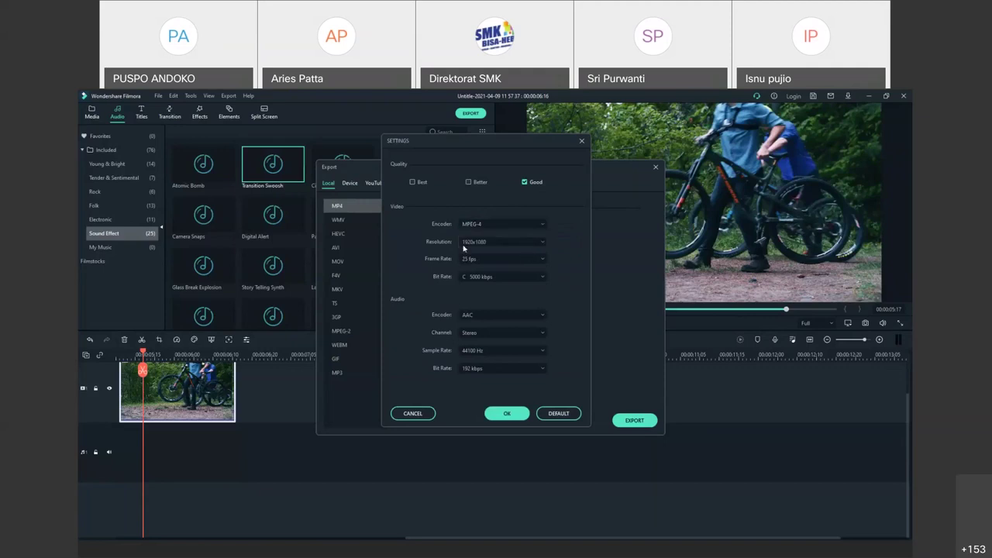
click(543, 244)
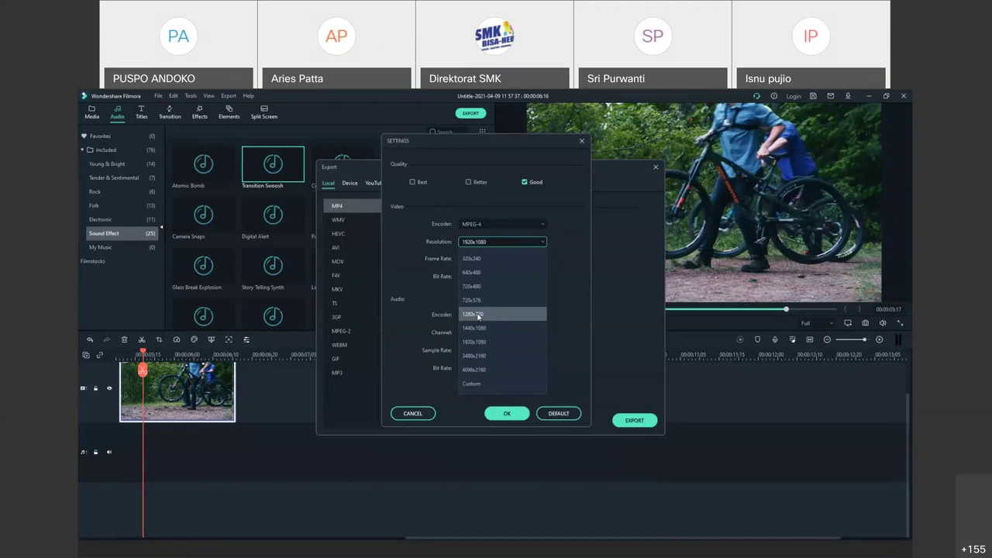
click(488, 314)
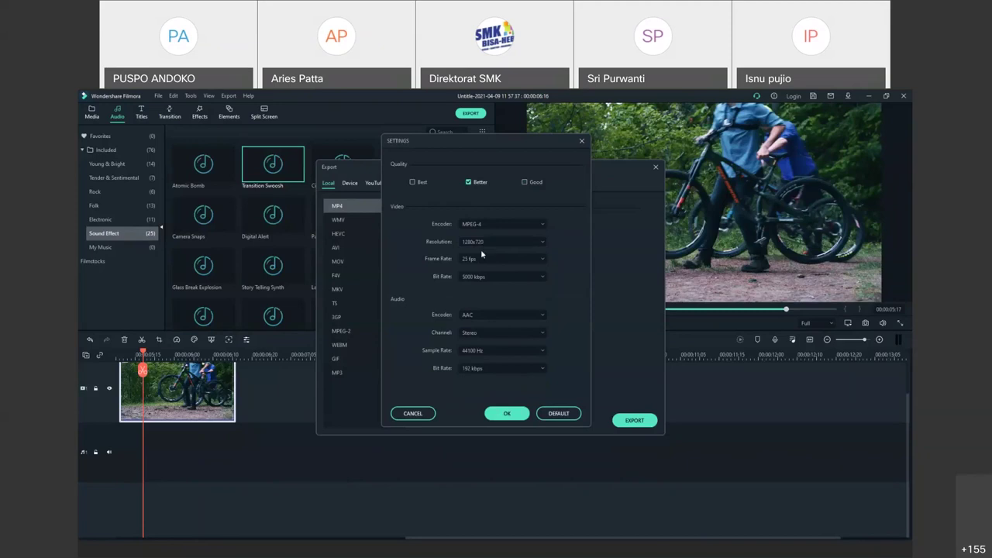
- Choose 25 fps and a 5000 kbps video bit rate, accept the settings, and close the export window without exporting
click(482, 258)
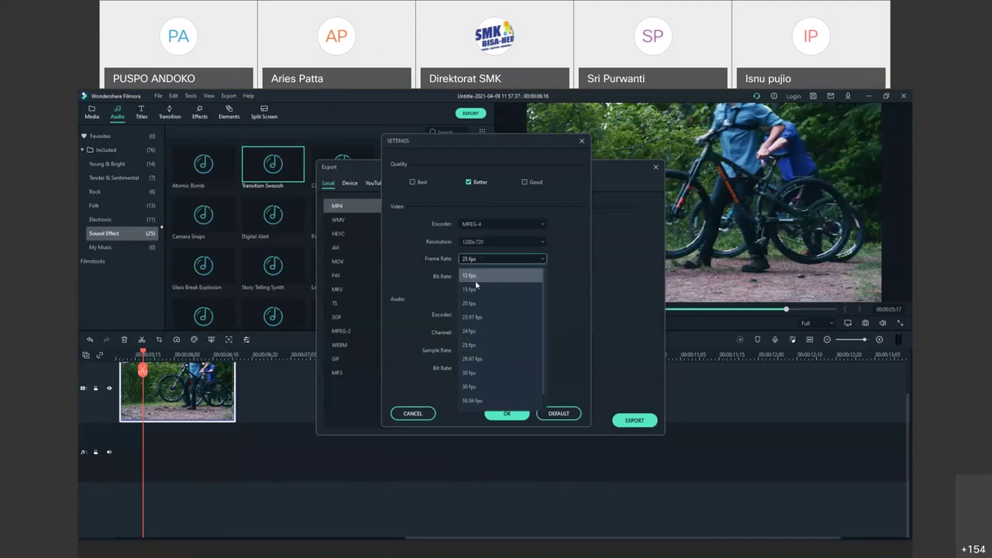
click(484, 344)
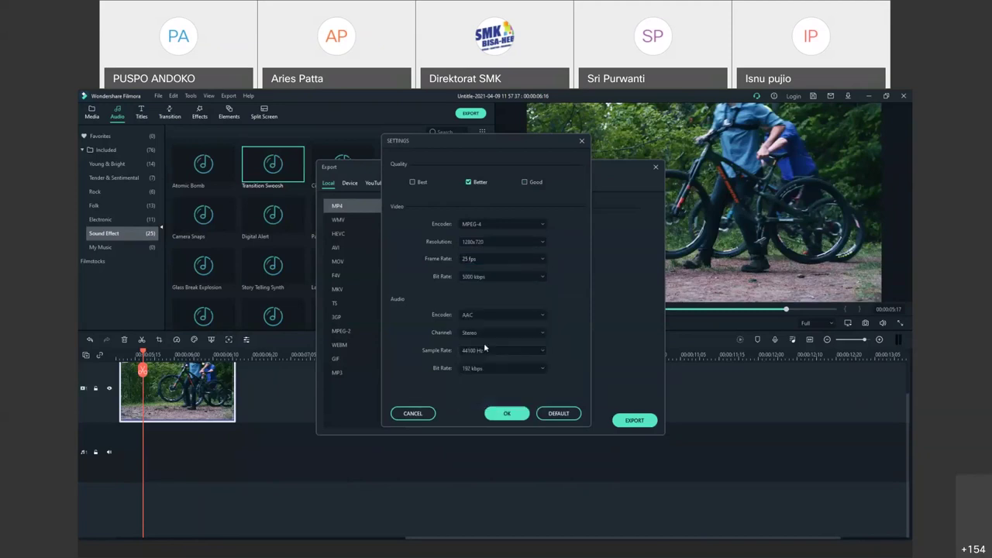
click(523, 275)
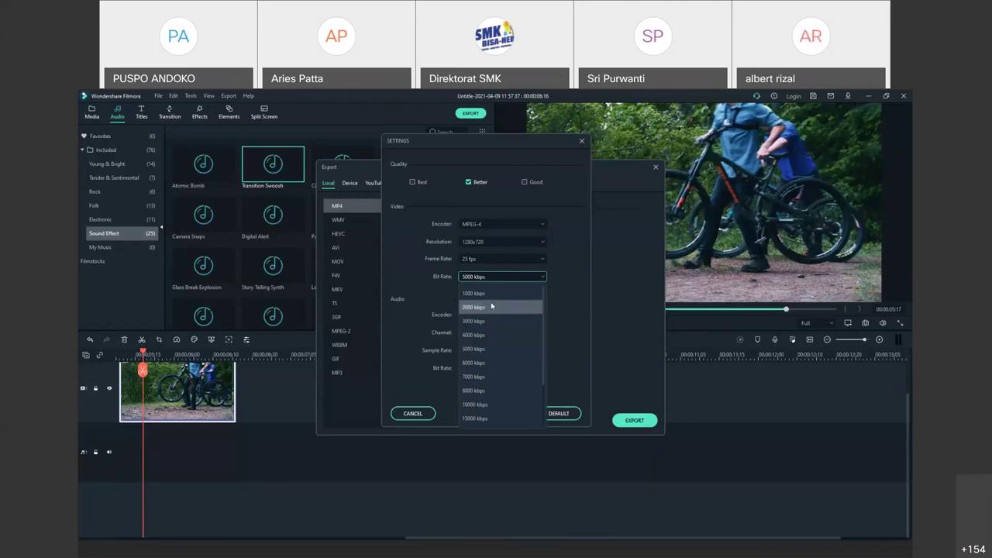
click(489, 349)
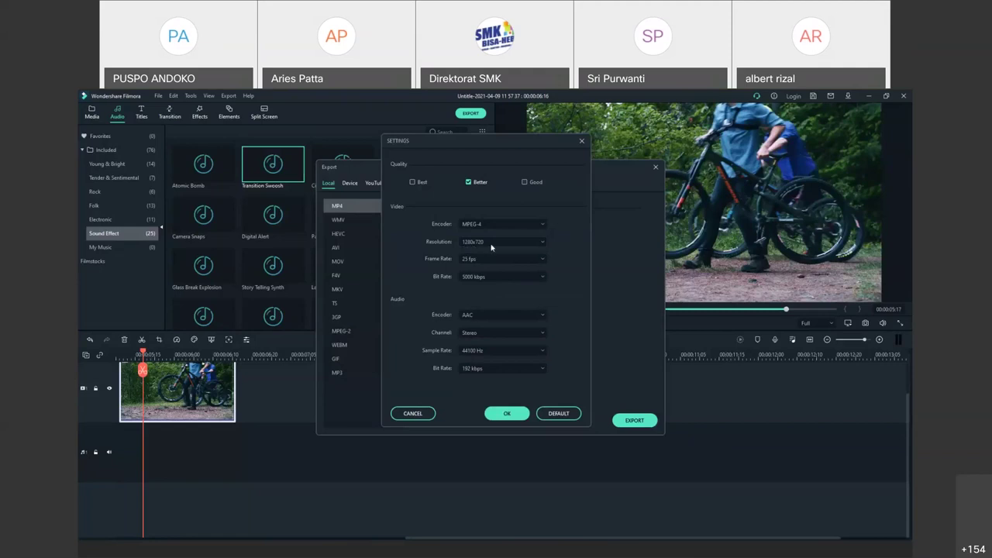
click(509, 414)
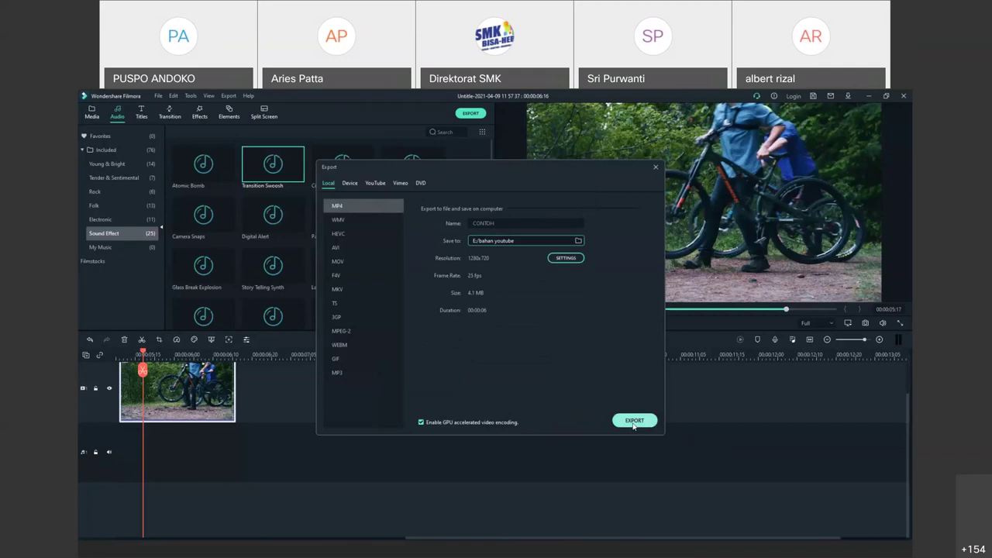
click(656, 167)
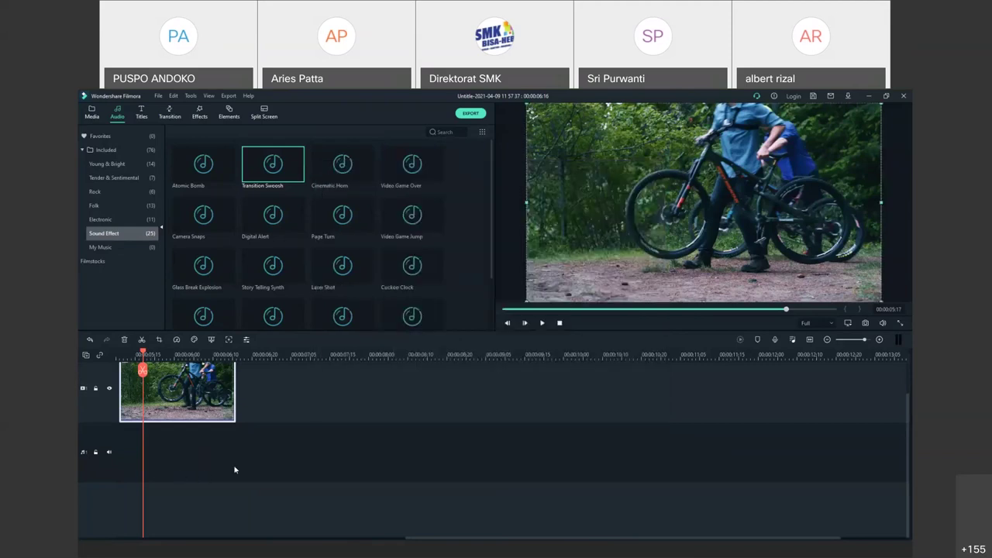
- Move the playhead to the start of the clip, and briefly show the export window again
drag(142, 354, 121, 359)
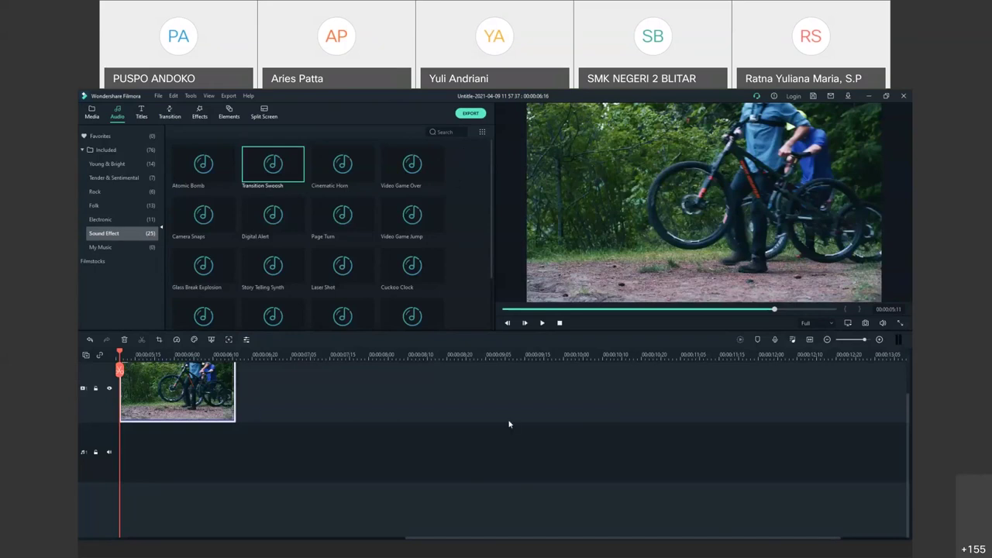
click(471, 113)
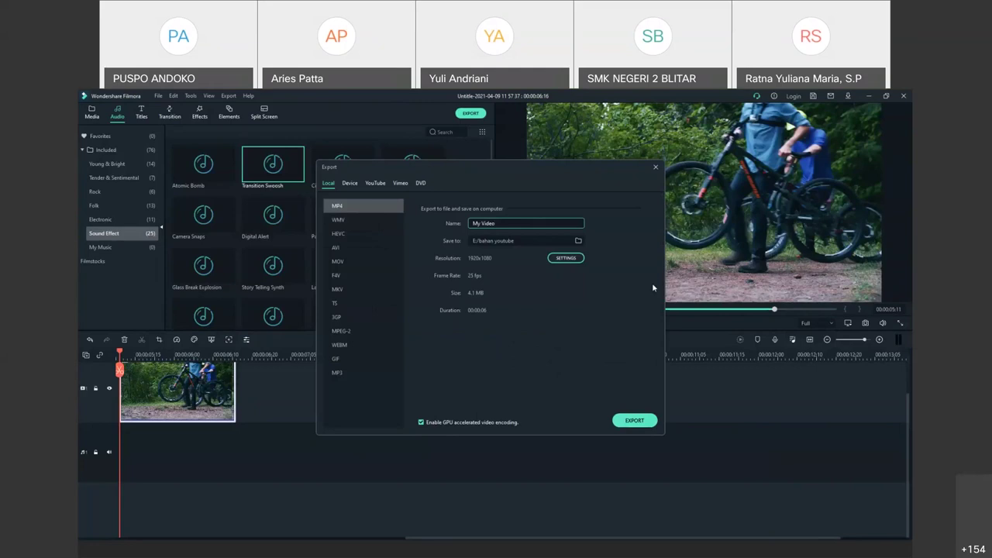
click(656, 167)
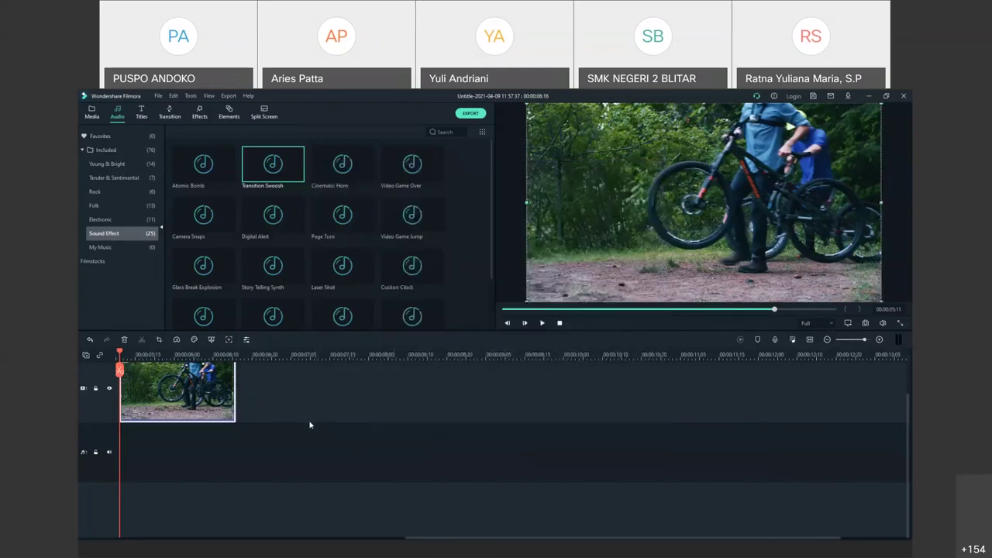
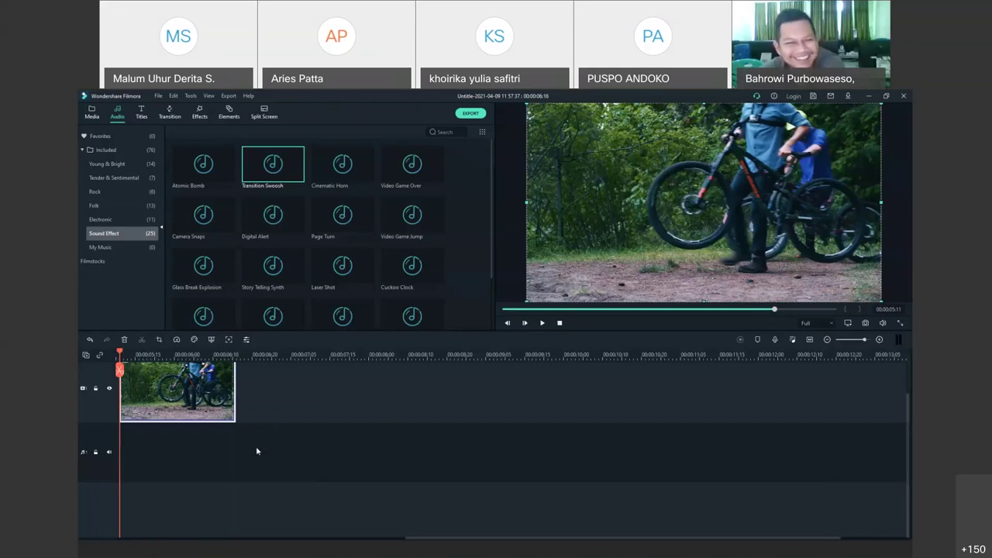
- Delete the Travel 01 clip from the timeline and return to the sample video library
drag(289, 458, 148, 372)
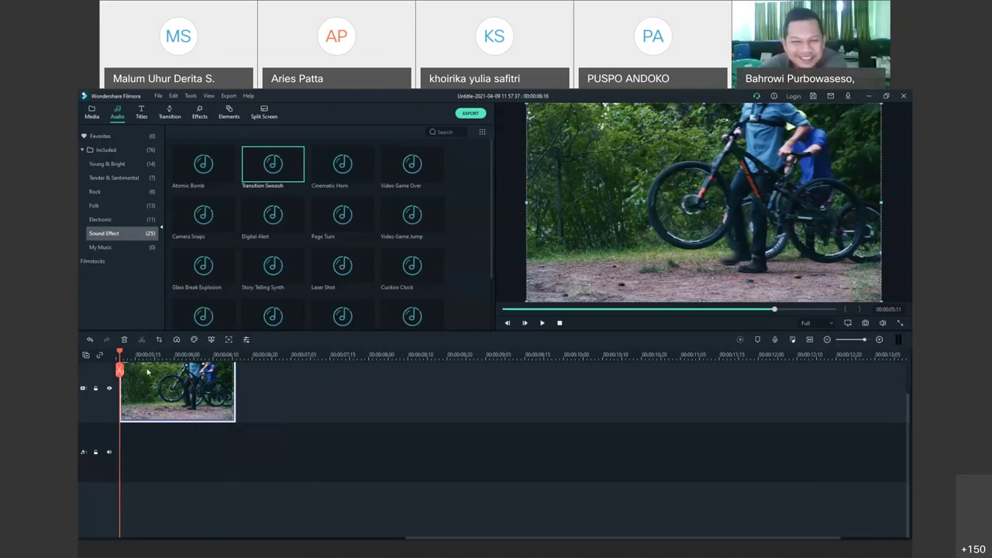
key(Delete)
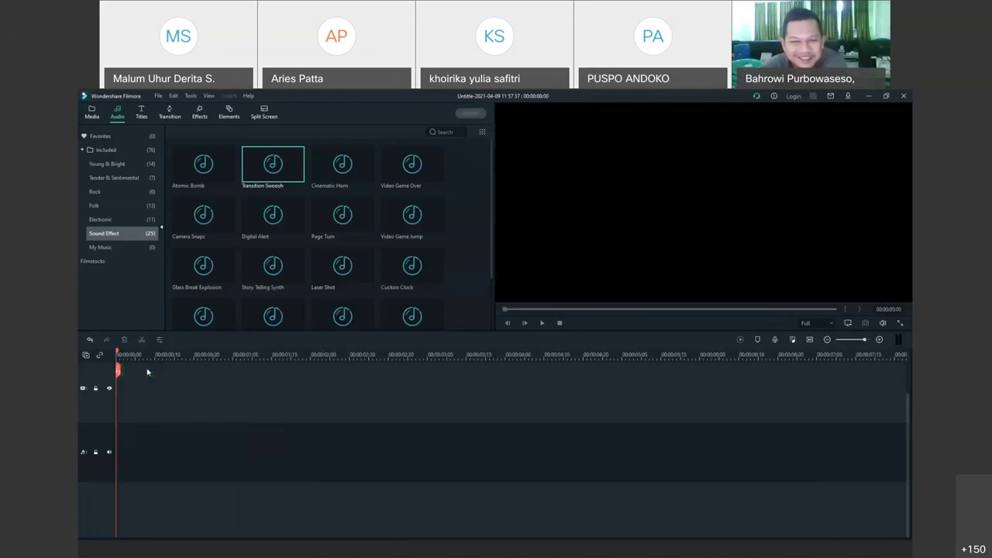
click(90, 116)
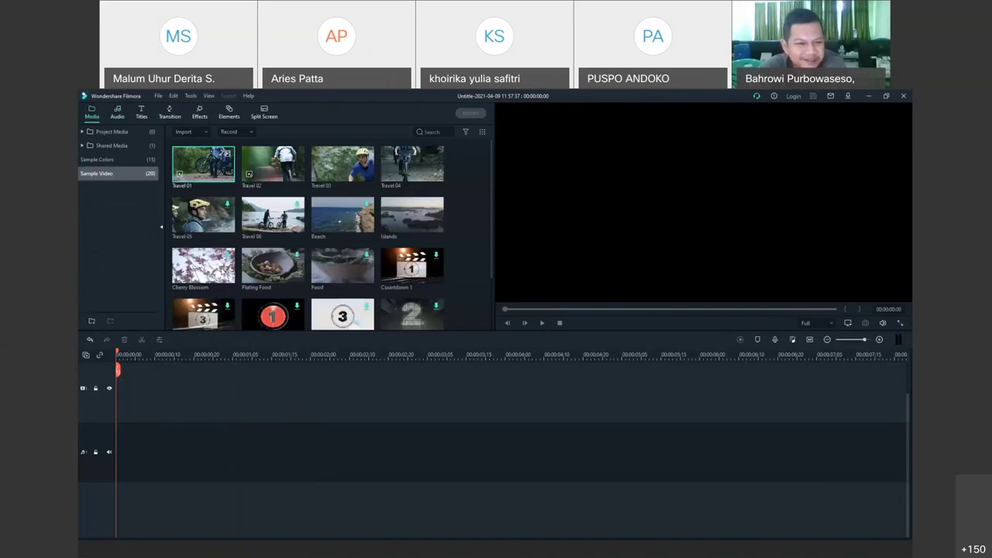
- Show the project media library, and open the project settings to look at them, closing them without changes
click(83, 131)
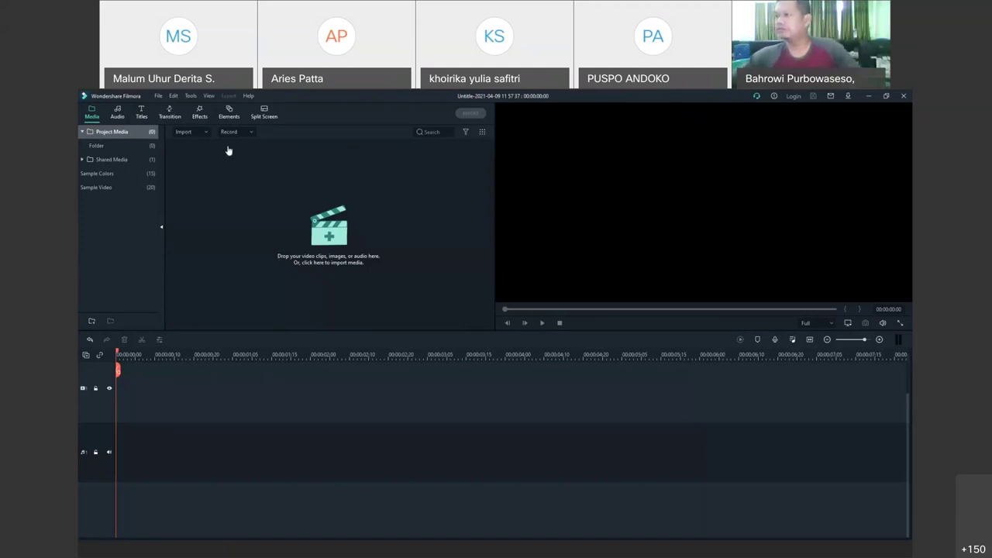
click(159, 97)
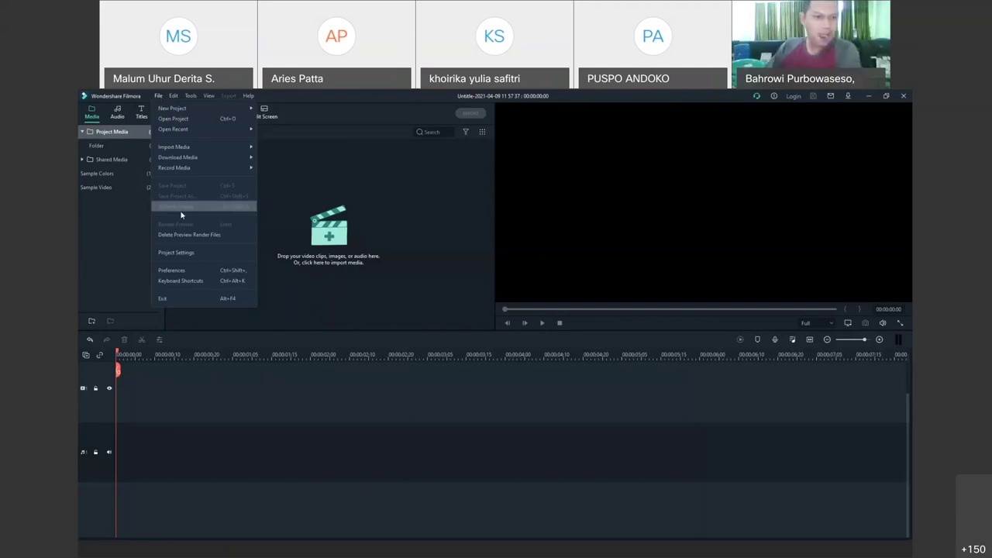
click(178, 252)
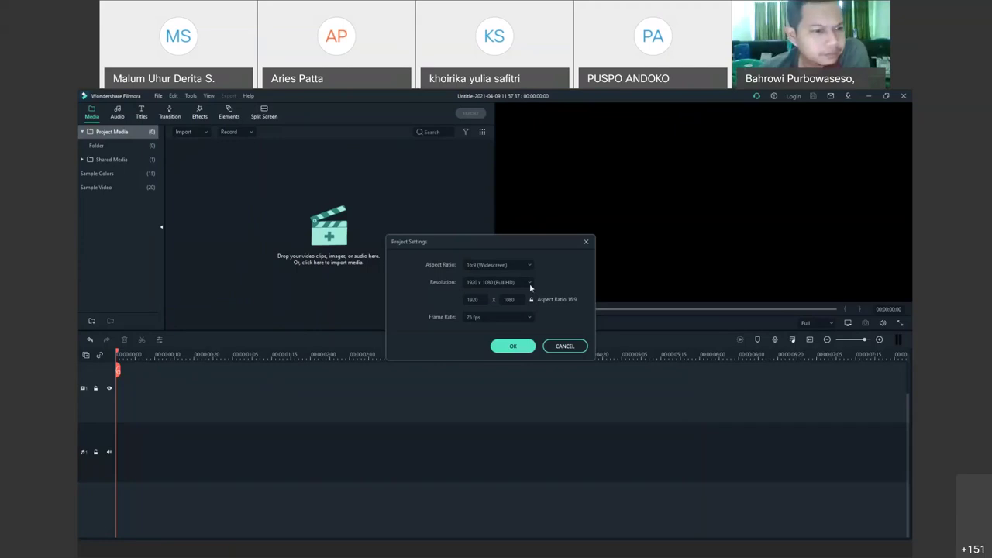
click(585, 243)
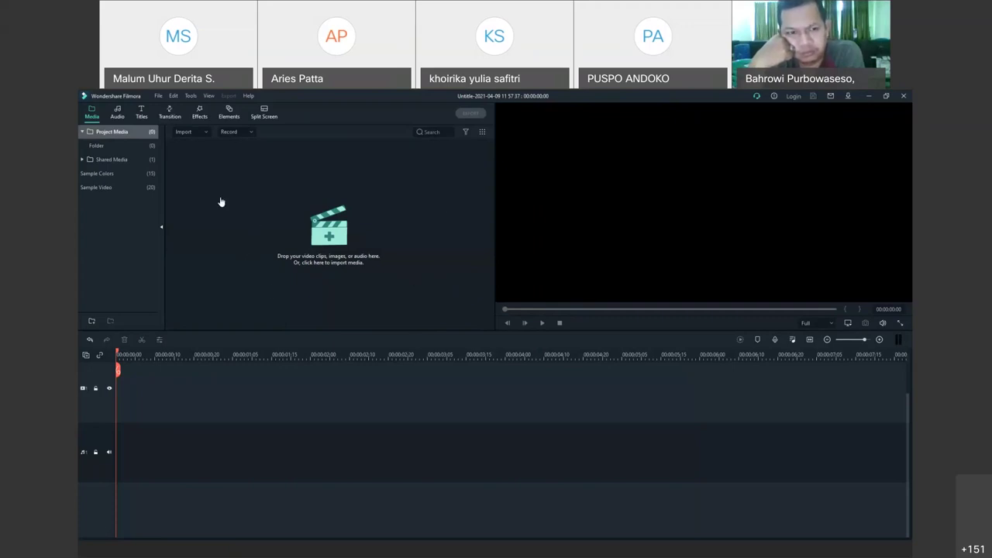
- Reopen the project settings, move the dialog higher, and review the available aspect ratios without choosing another one
click(159, 96)
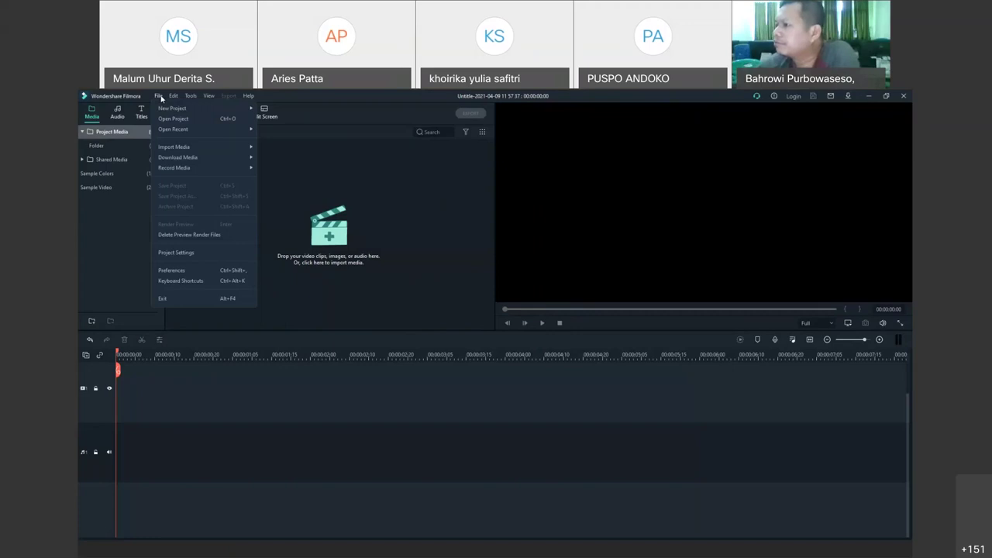
click(179, 256)
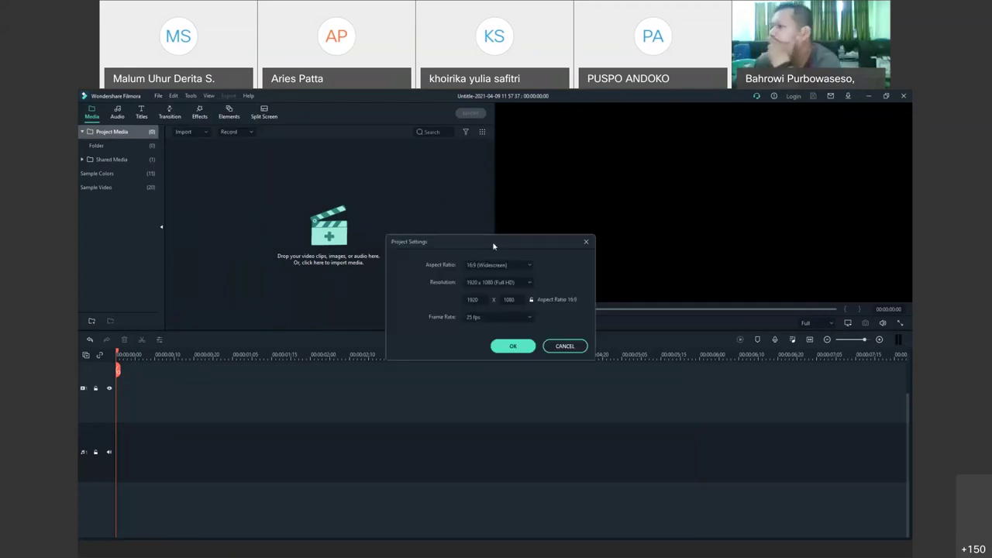
drag(493, 246, 543, 167)
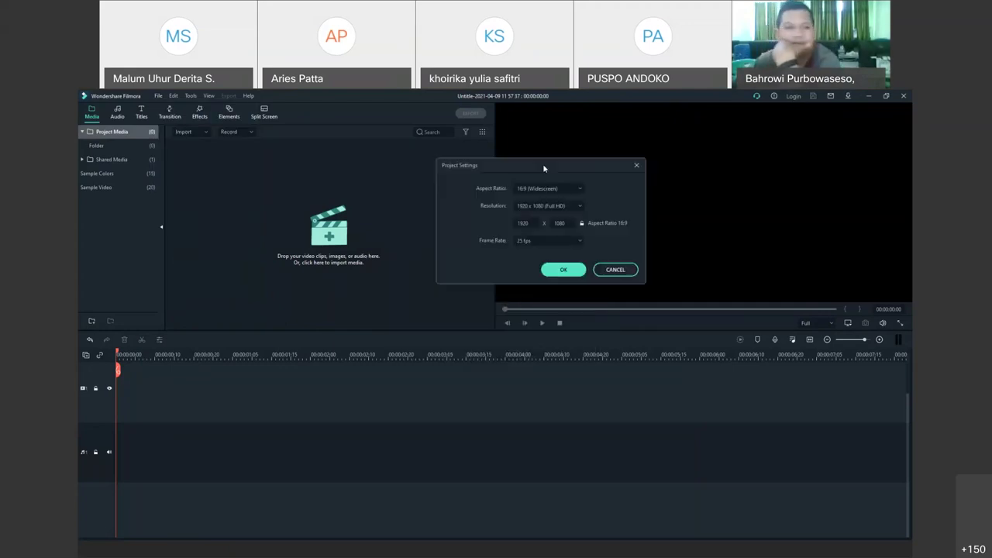
click(581, 191)
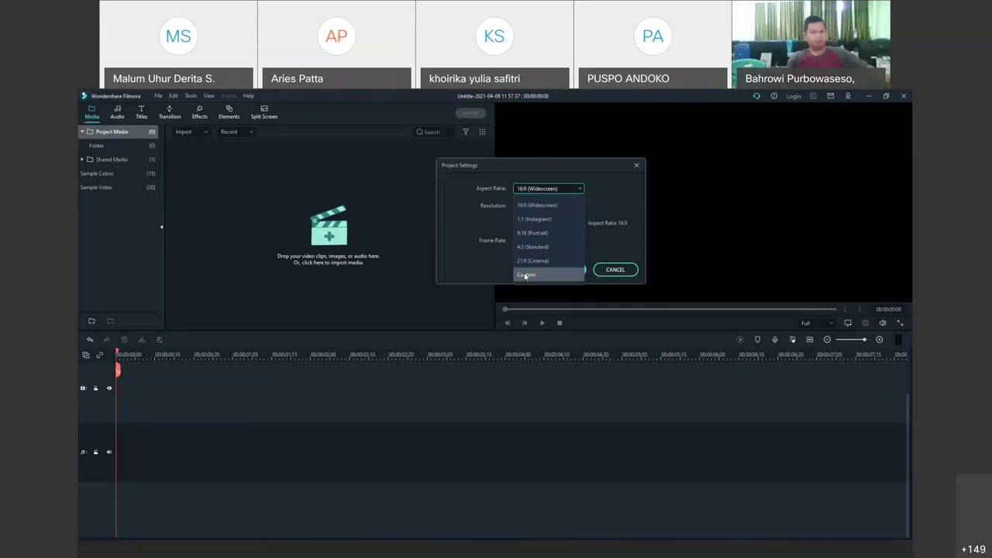
click(582, 189)
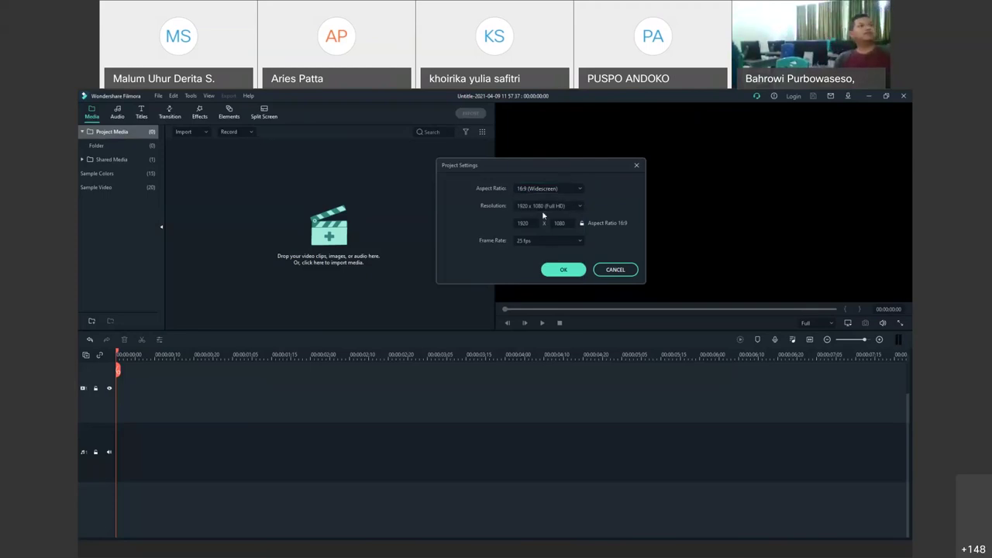
- Set the project resolution to 1280 x 720 (HD) and the frame rate to 25 fps, and accept the project settings
click(583, 206)
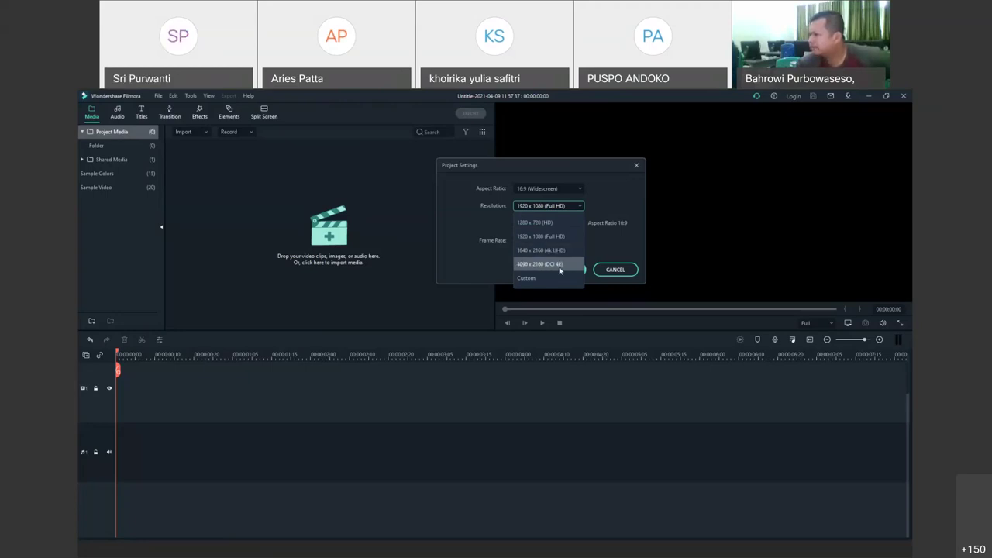
click(534, 222)
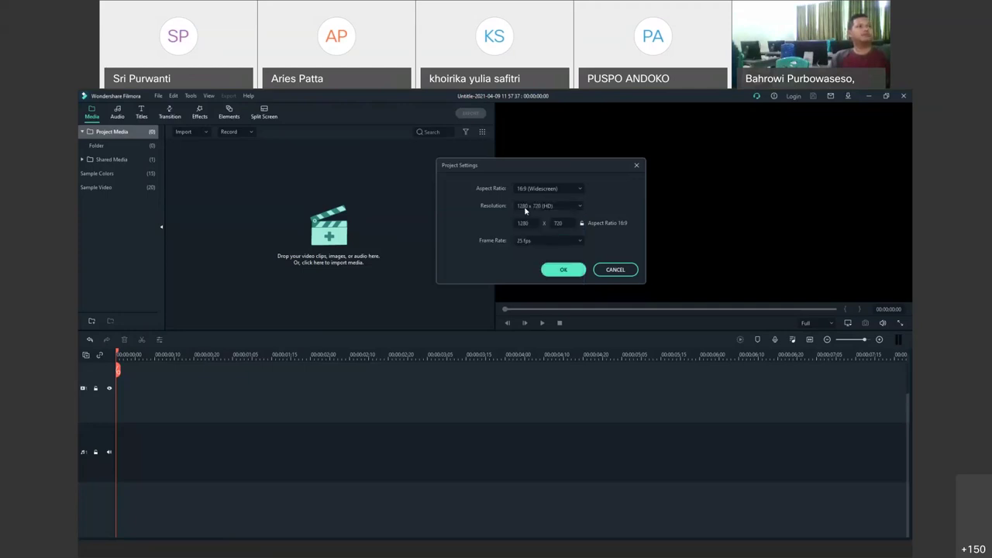
click(573, 241)
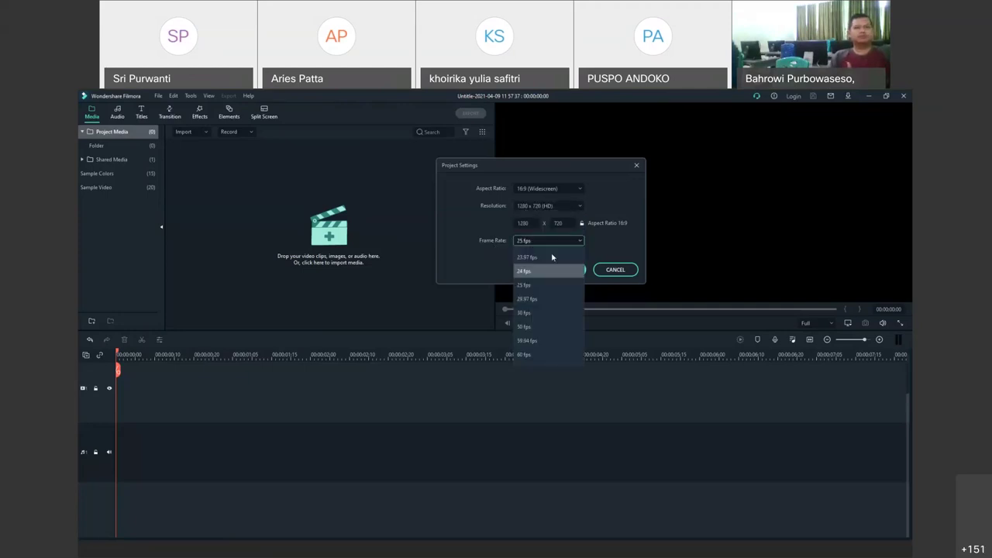
click(531, 286)
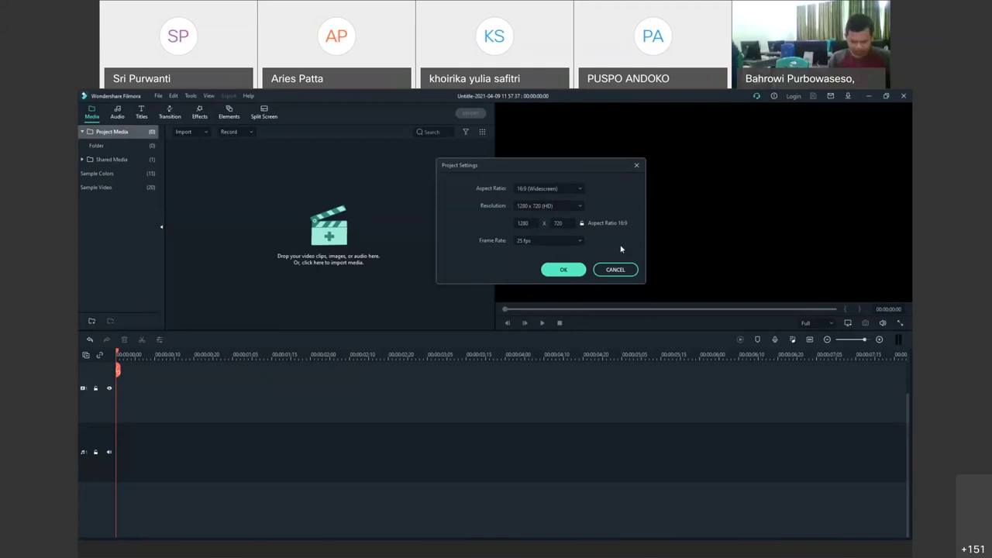
click(565, 272)
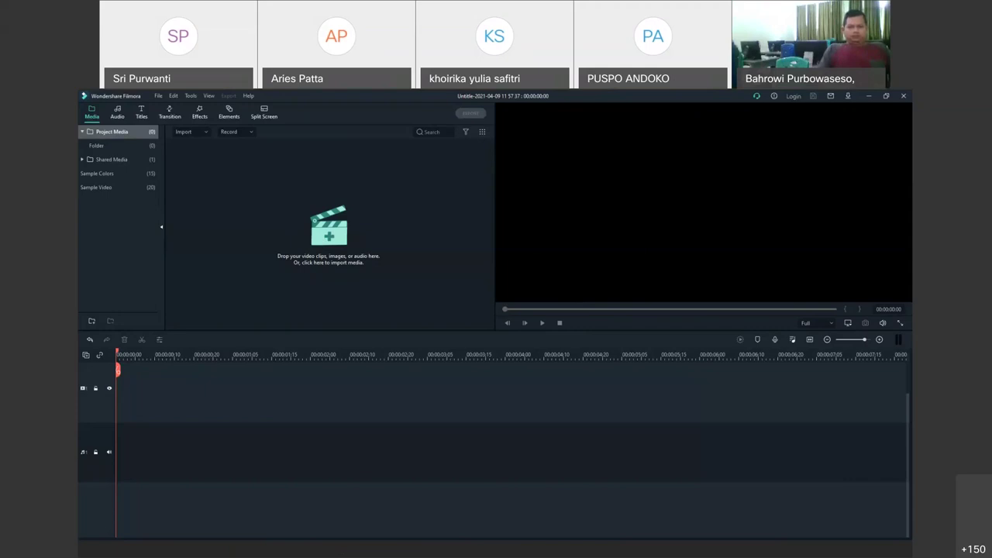
- Bring the TENTANG SAYA video into the project media folder, and delete it from the library again
drag(405, 370, 306, 304)
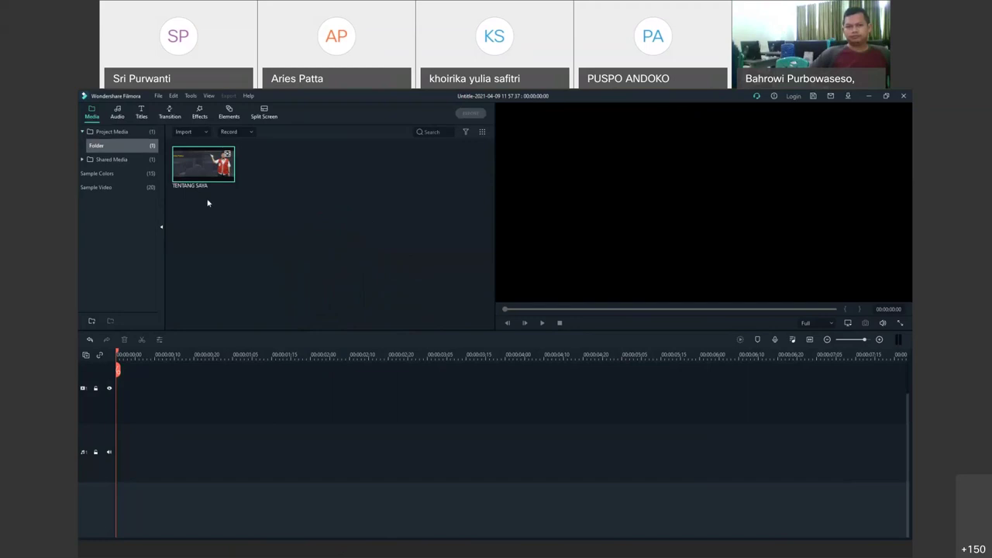
mouse_move(203, 169)
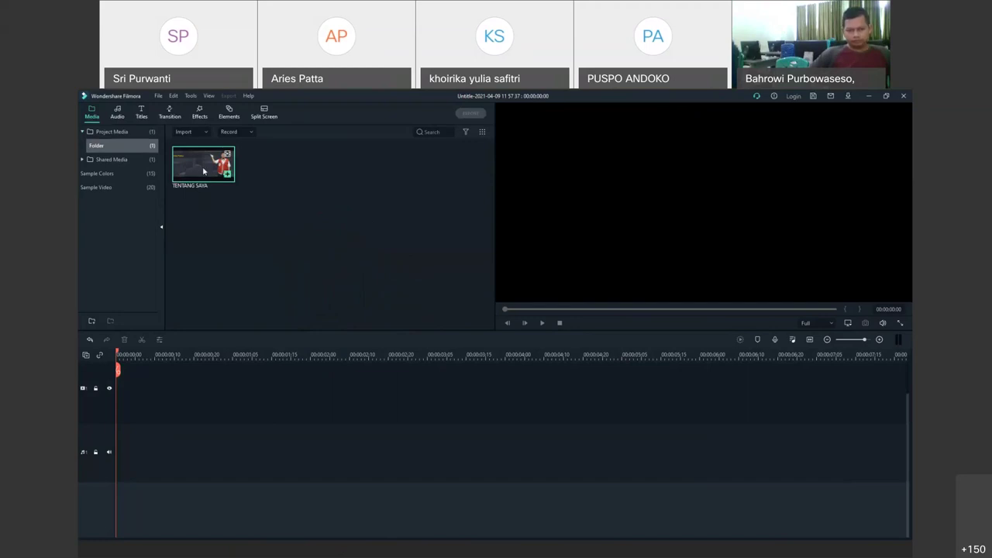
key(Delete)
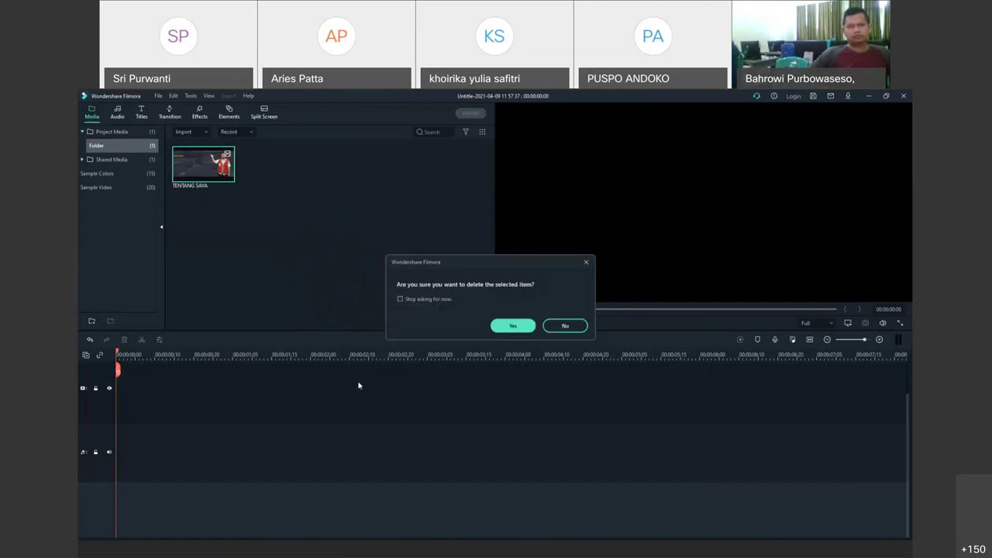
click(513, 325)
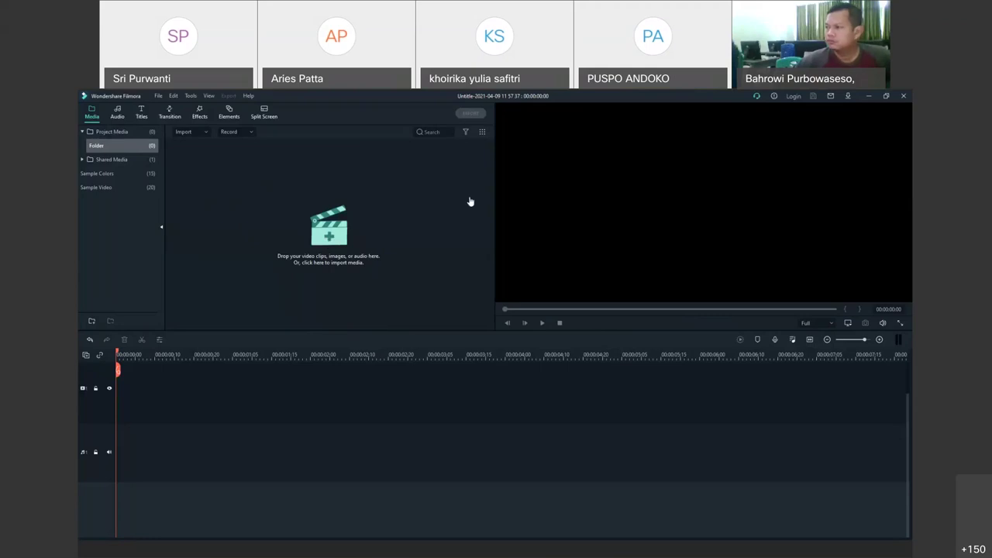
- Import the opening logo video from the bahan youtube folder on drive E into the project media
click(215, 223)
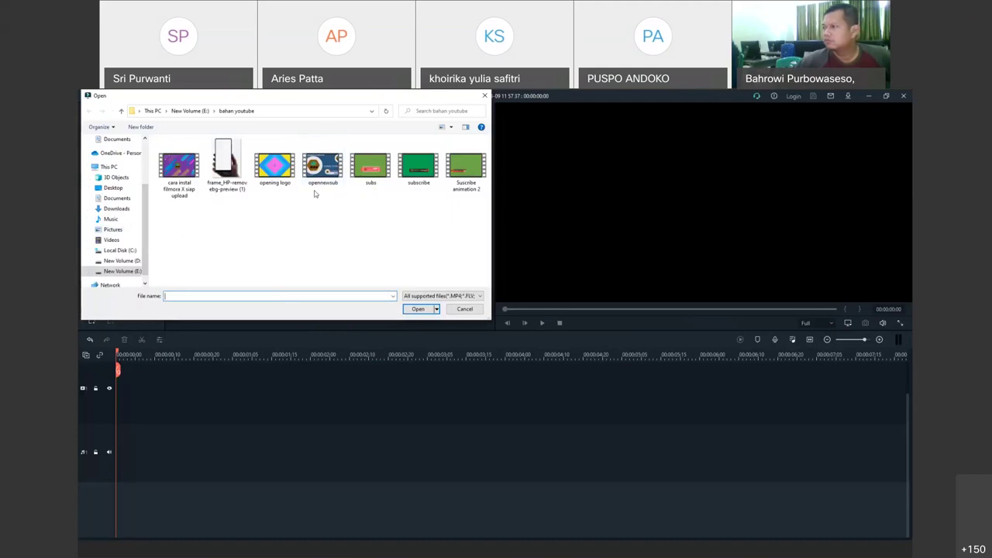
click(190, 111)
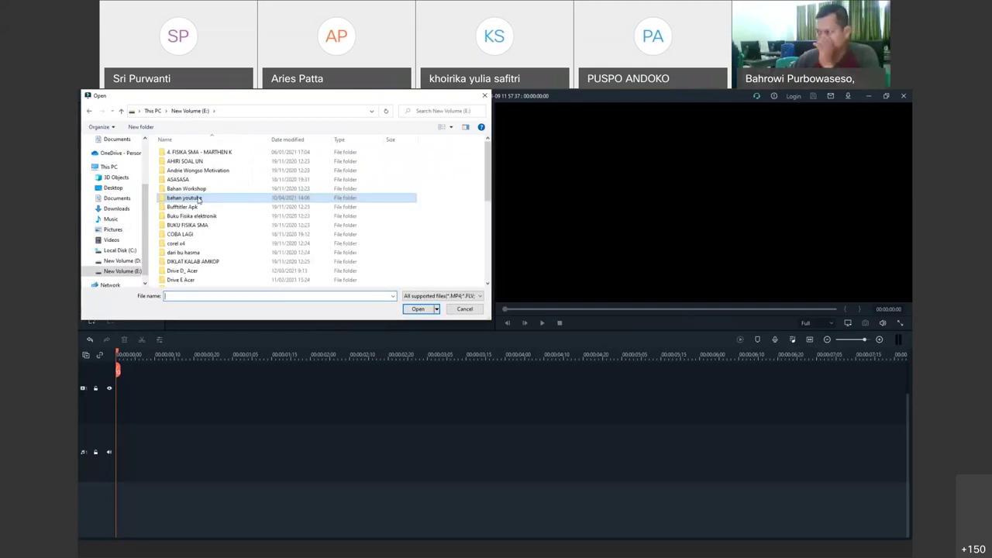
double_click(199, 199)
click(275, 165)
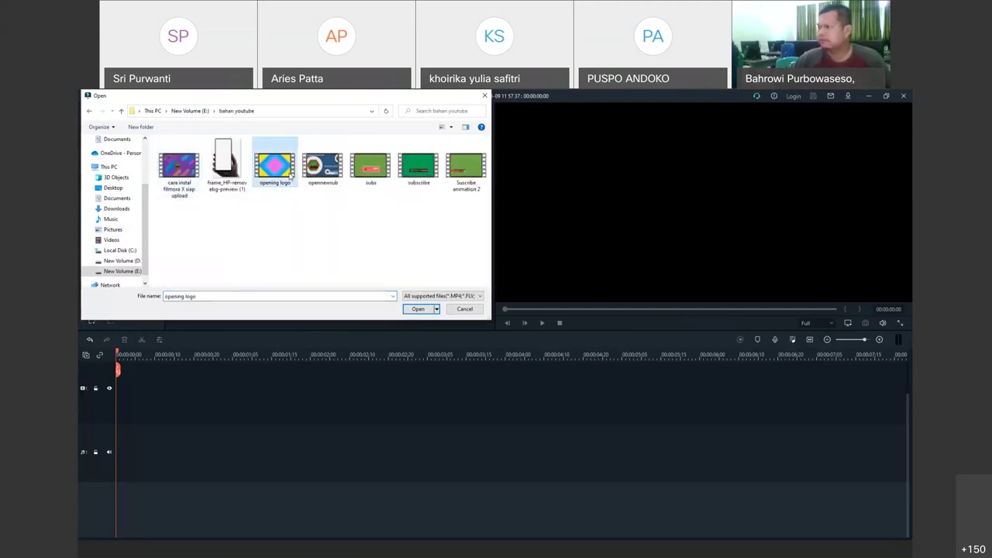
click(418, 309)
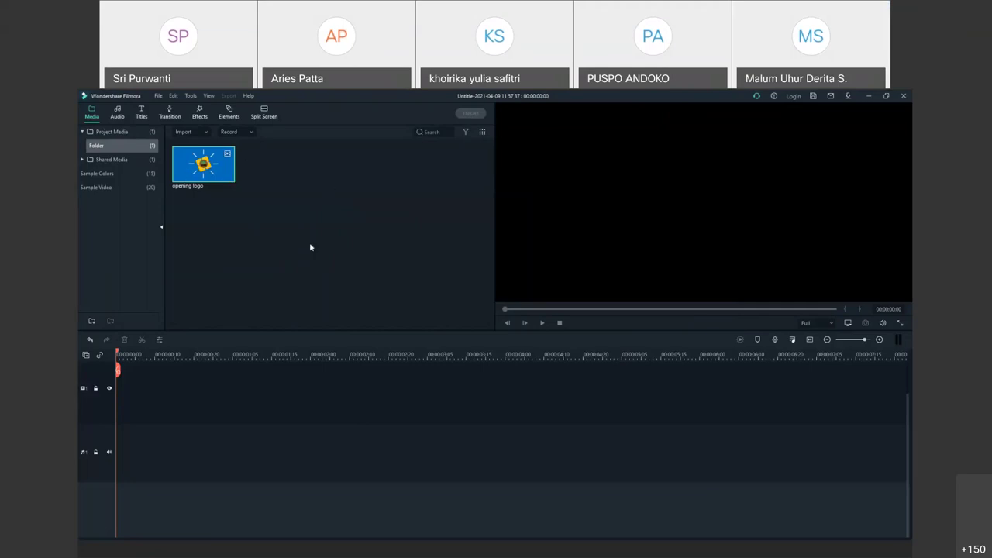
- Import the greenscreen video from the IGI TAKALAR folder on drive E into the project media
click(206, 134)
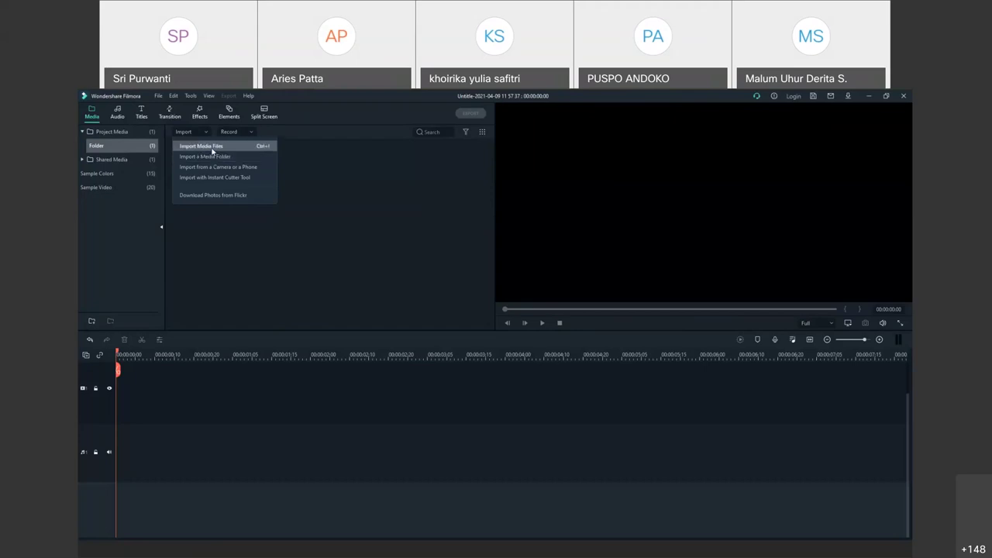
click(213, 152)
click(121, 270)
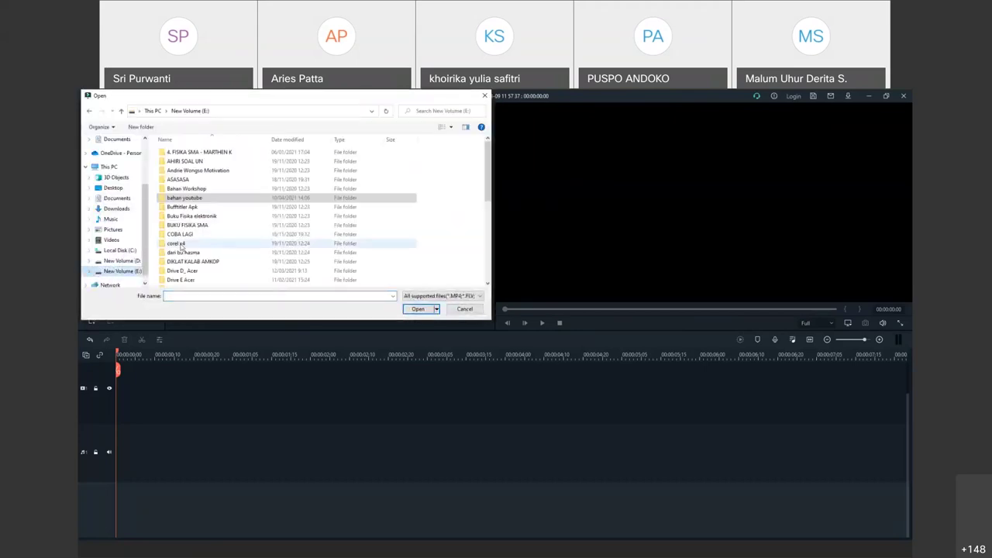
scroll(181, 247, down, 2)
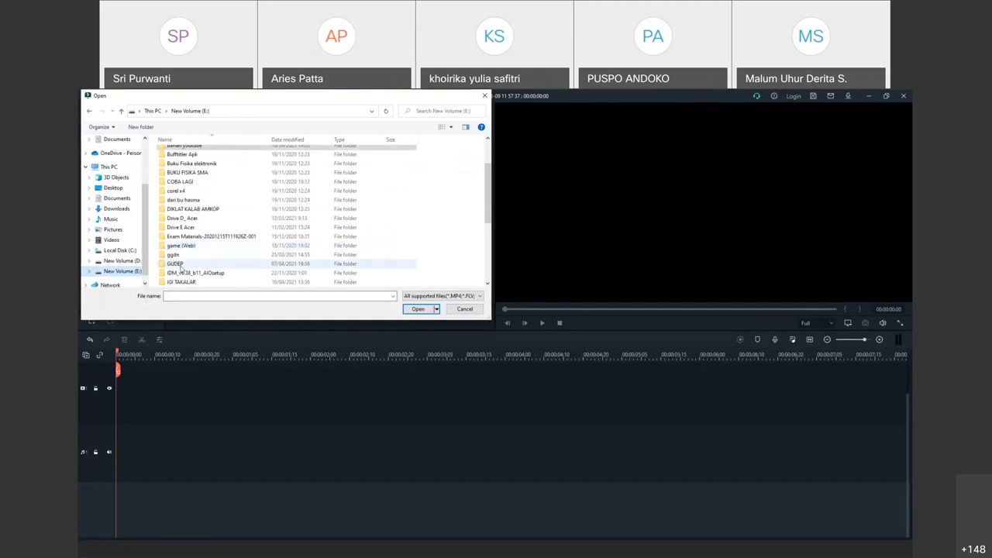
scroll(185, 252, down, 1)
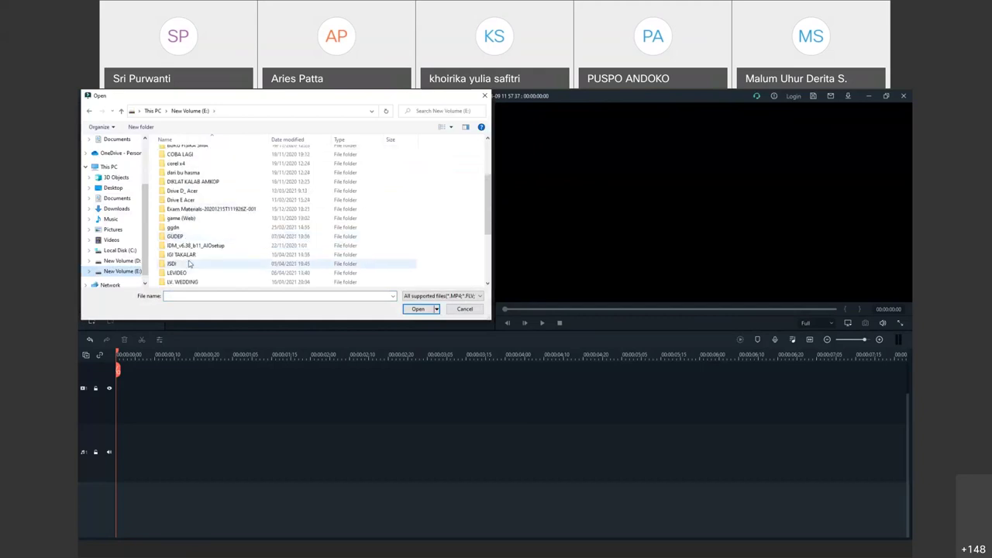
click(187, 259)
double_click(187, 259)
click(179, 166)
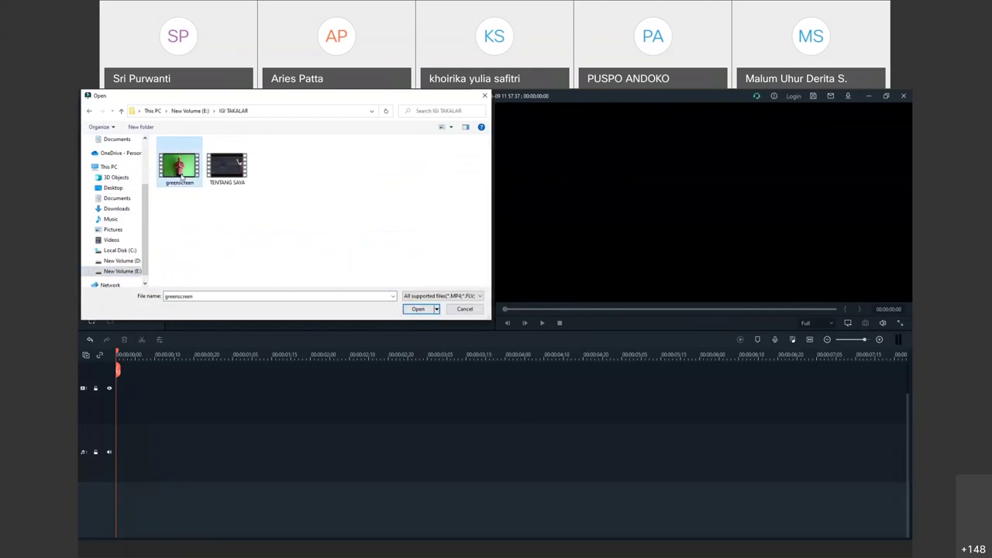
click(418, 309)
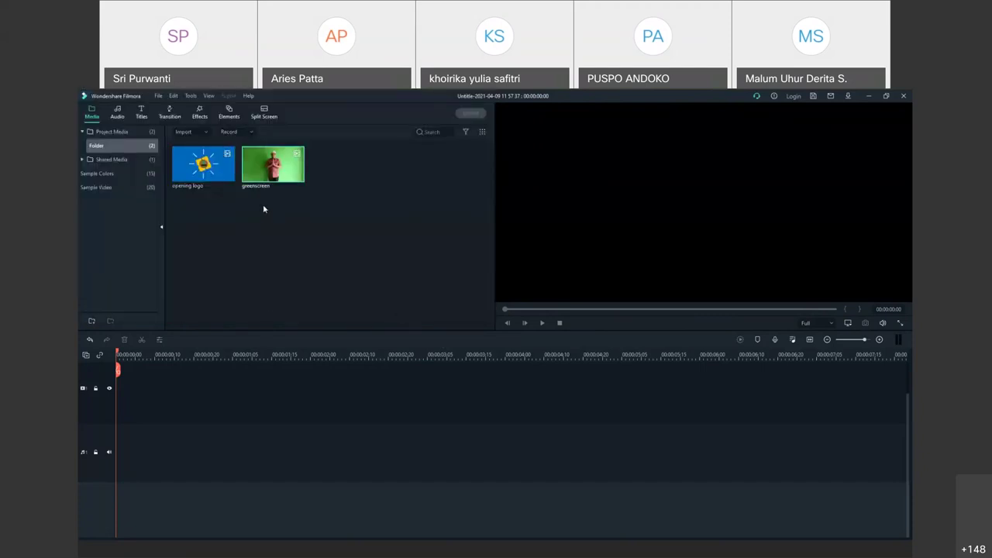
- Preview the opening logo clip, briefly select both imported clips together, and clear the selection
mouse_move(284, 171)
click(203, 164)
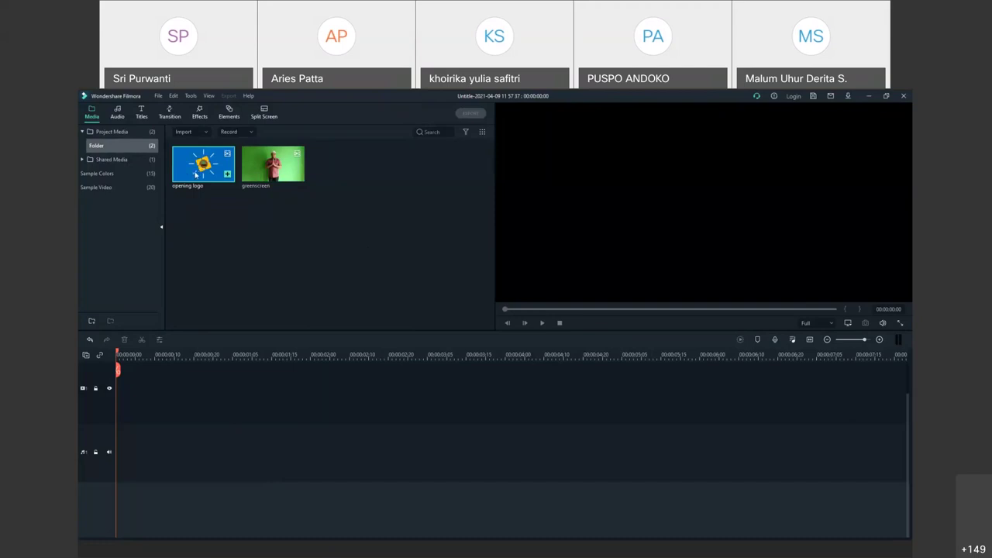
click(542, 324)
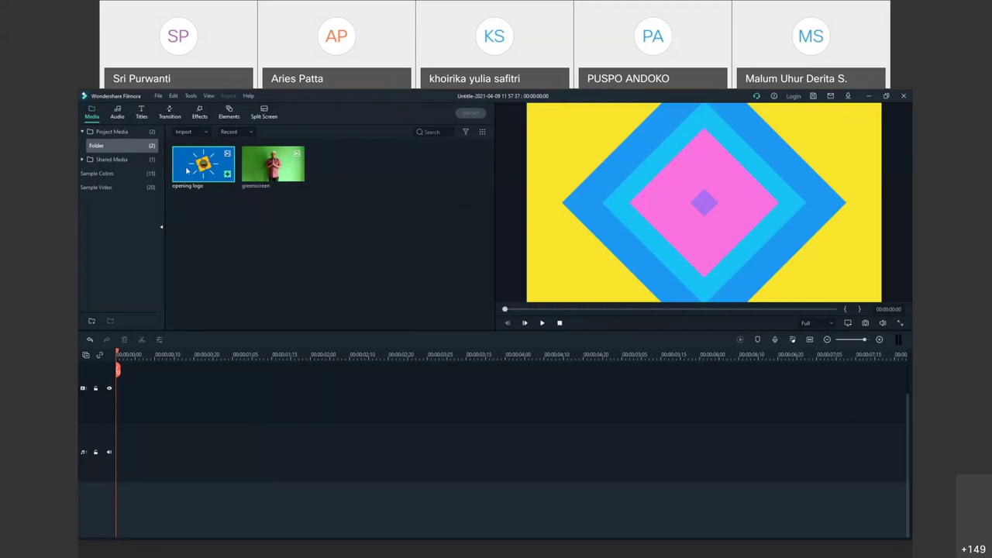
click(223, 235)
click(191, 177)
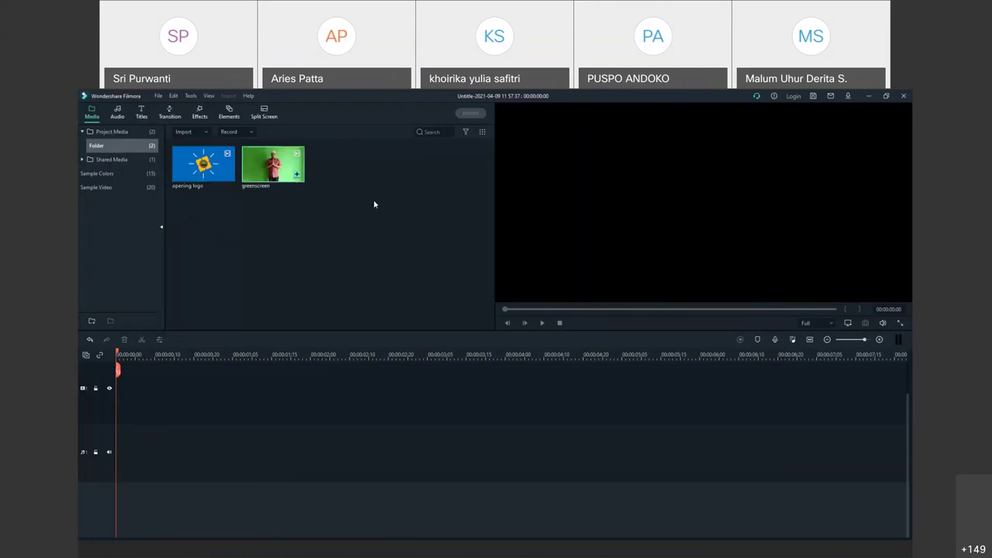
drag(356, 233, 172, 147)
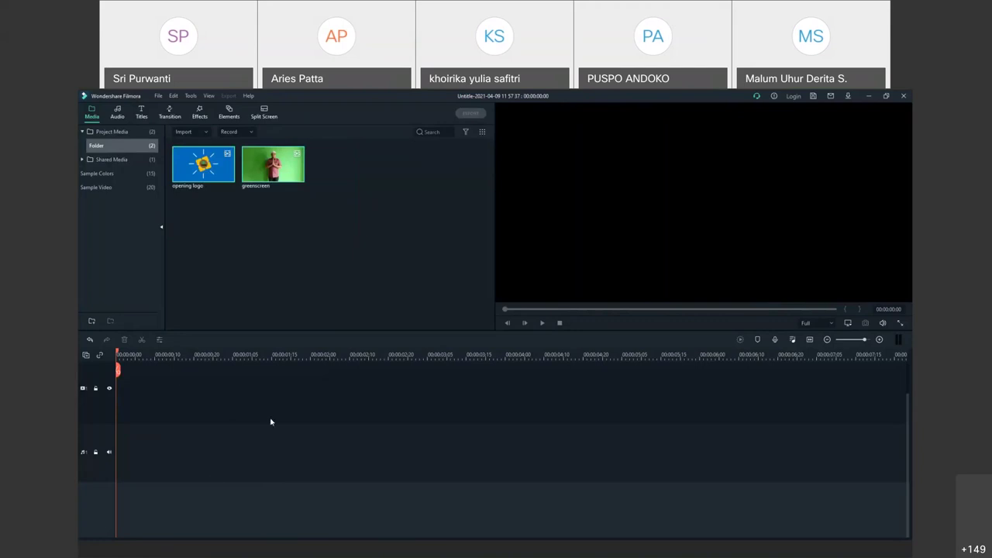
click(232, 254)
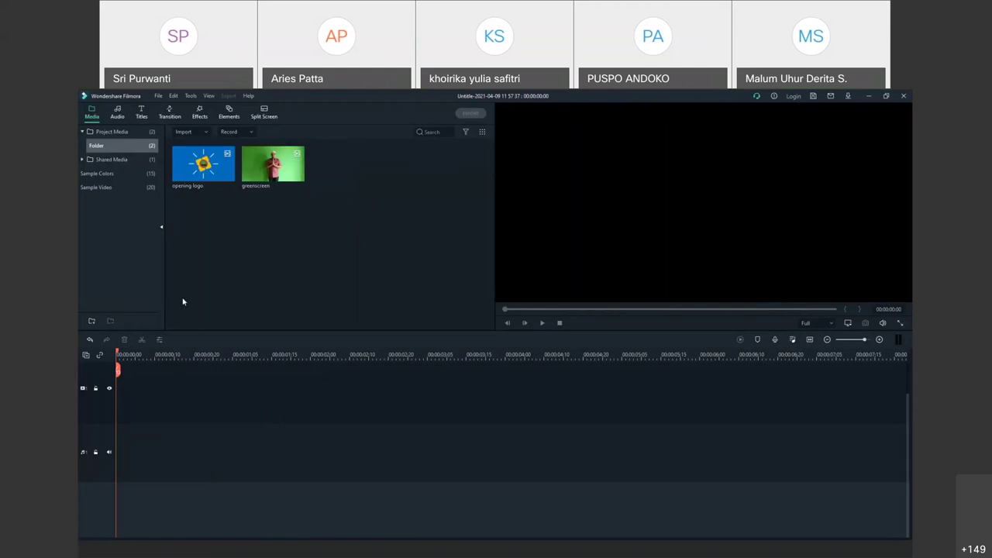
- Place the opening logo clip at the start of the video track, keeping the project settings of 1280 x 720 25fps
click(190, 173)
drag(196, 172, 111, 394)
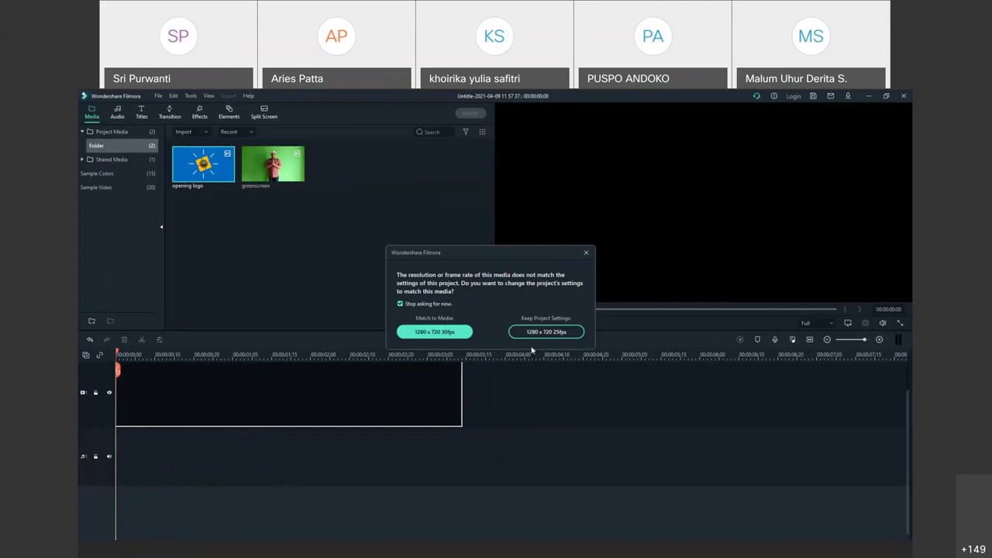
key(Return)
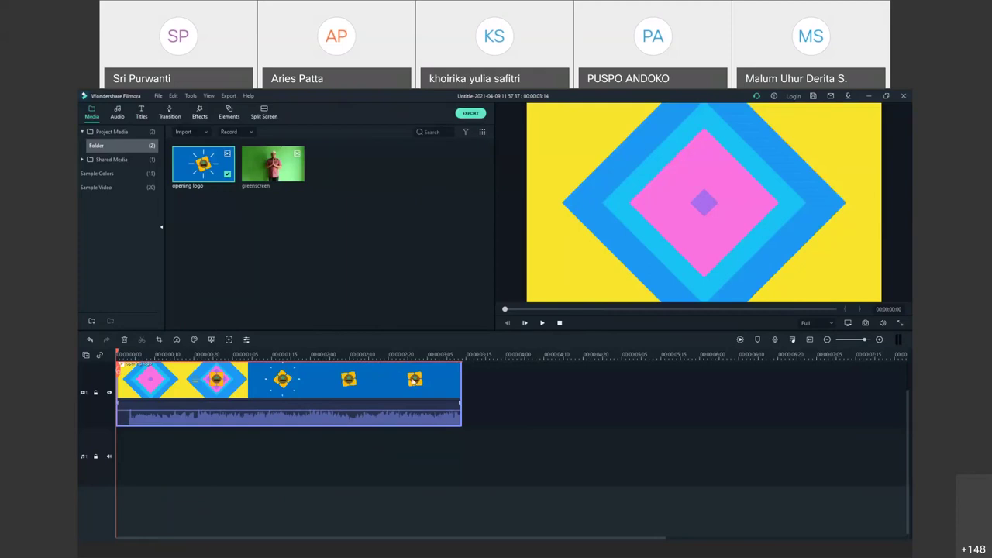
- Play the opening logo clip on the timeline to check its picture and sound, and pause it
click(740, 339)
right_click(329, 409)
click(207, 160)
mouse_move(254, 411)
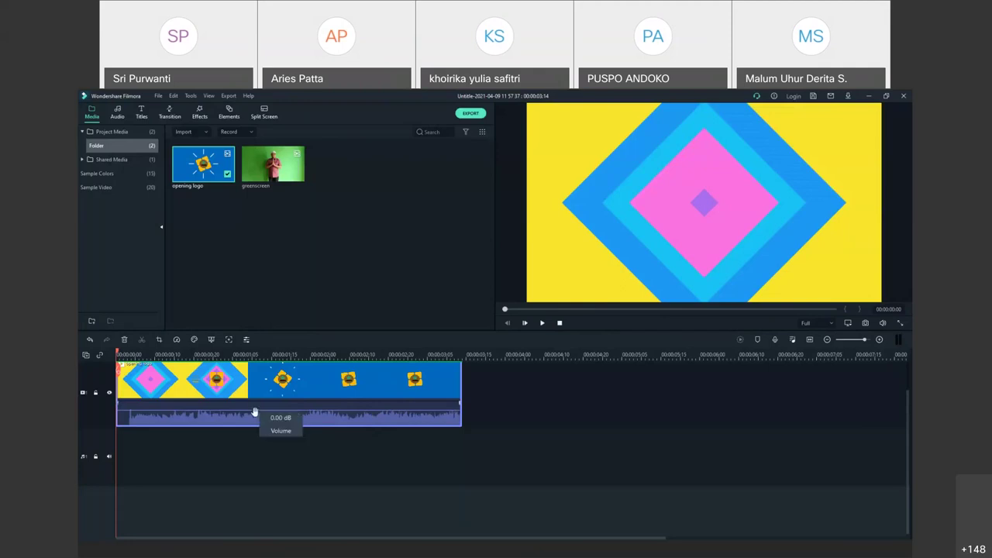
mouse_move(291, 407)
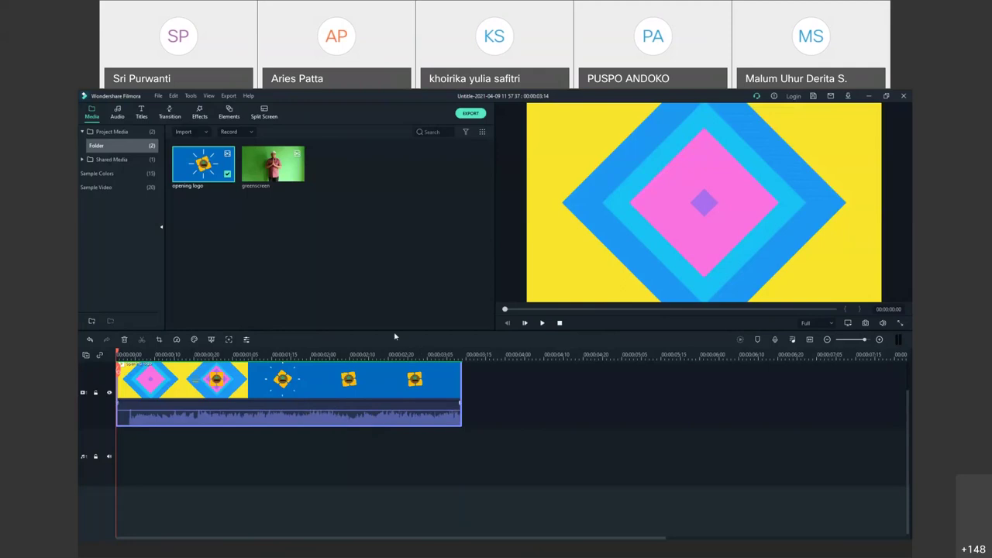
click(543, 324)
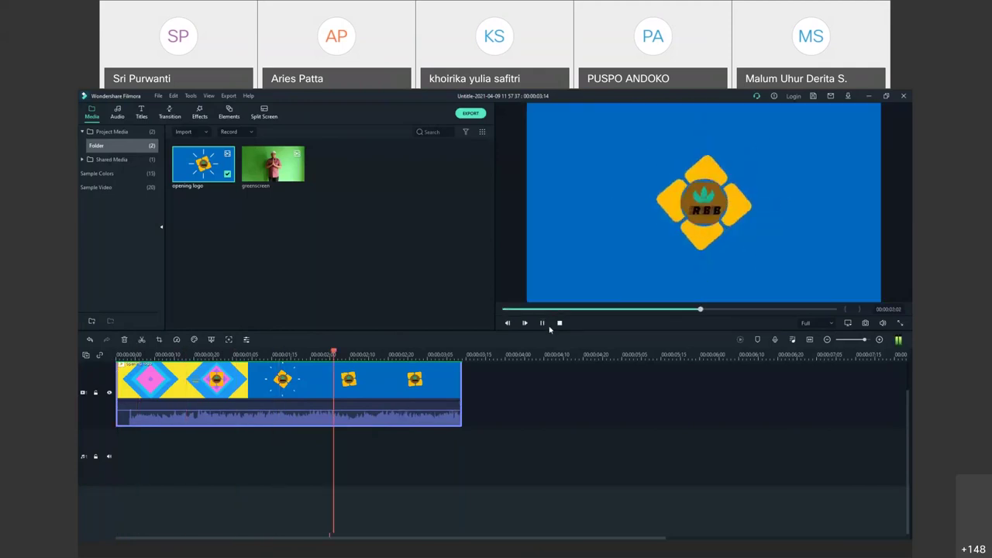
key(space)
- Adjust the opening logo clip's volume line on the timeline, settling on 0.75 dB
drag(425, 411, 393, 403)
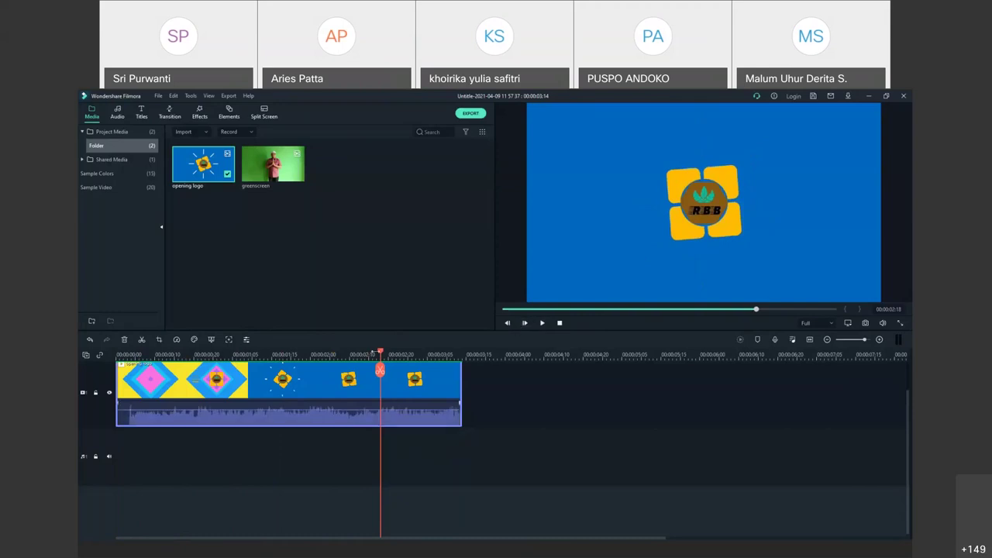
click(233, 355)
click(155, 355)
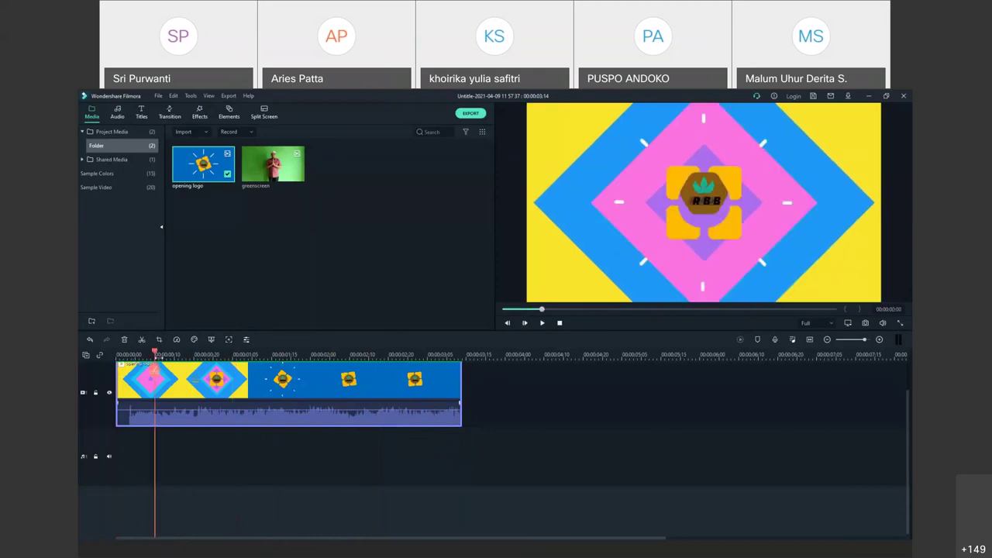
mouse_move(386, 411)
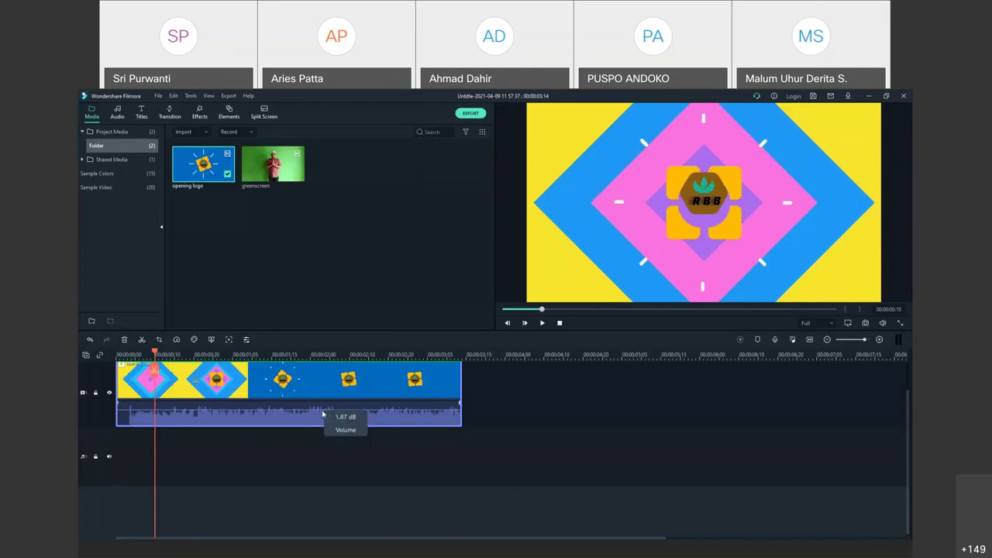
mouse_move(350, 415)
mouse_down()
mouse_move(356, 405)
mouse_move(350, 424)
mouse_move(353, 414)
mouse_up()
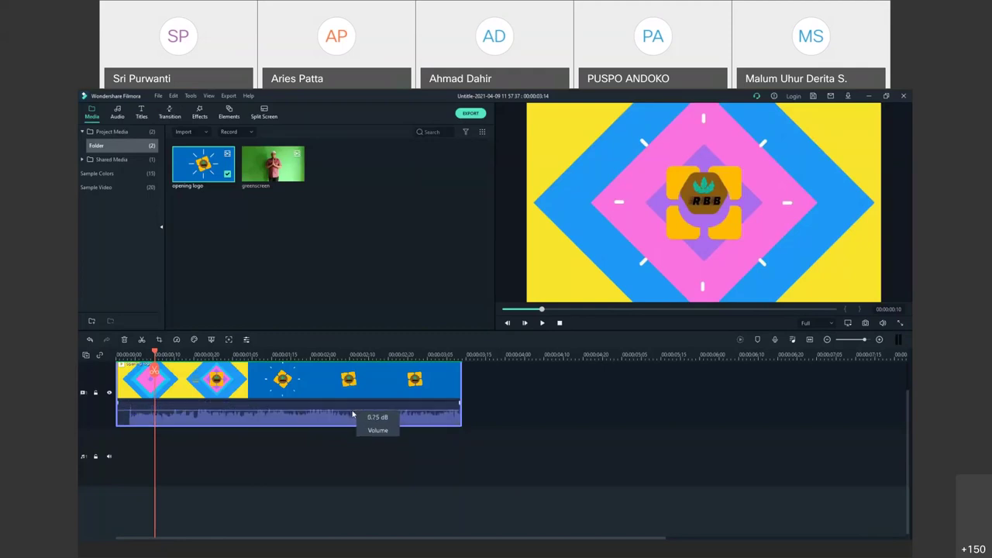
- Lower the opening logo clip's volume to the minimum in its audio settings and apply the change
double_click(315, 421)
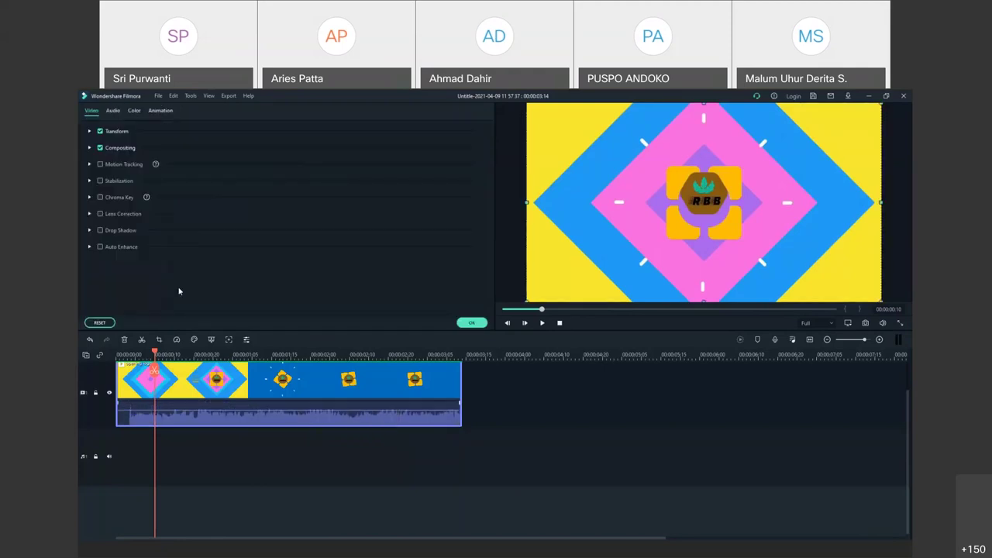
click(113, 111)
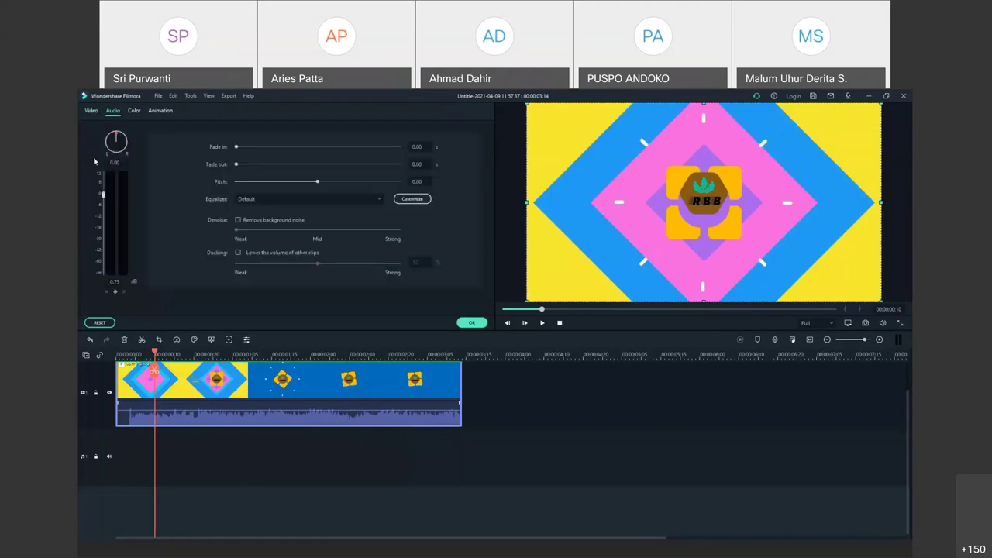
mouse_move(103, 196)
mouse_down()
mouse_move(100, 265)
mouse_move(105, 210)
mouse_up()
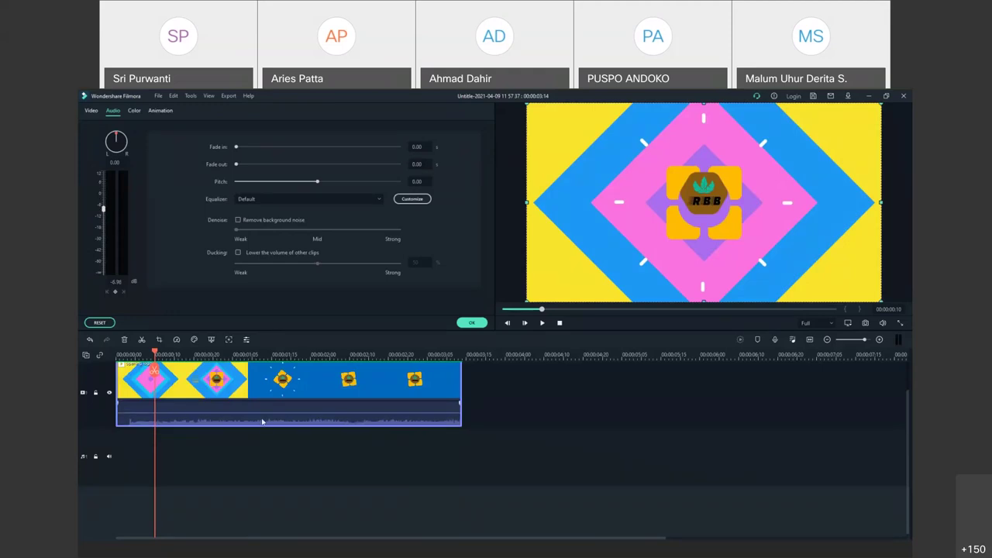
mouse_move(257, 420)
mouse_down()
mouse_move(260, 405)
mouse_move(261, 419)
mouse_up()
drag(106, 210, 99, 293)
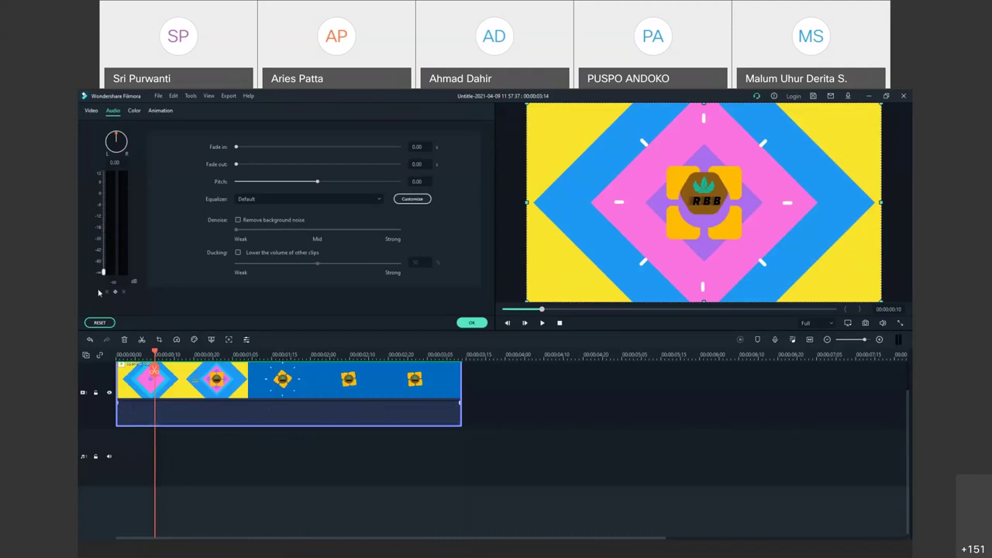
click(472, 323)
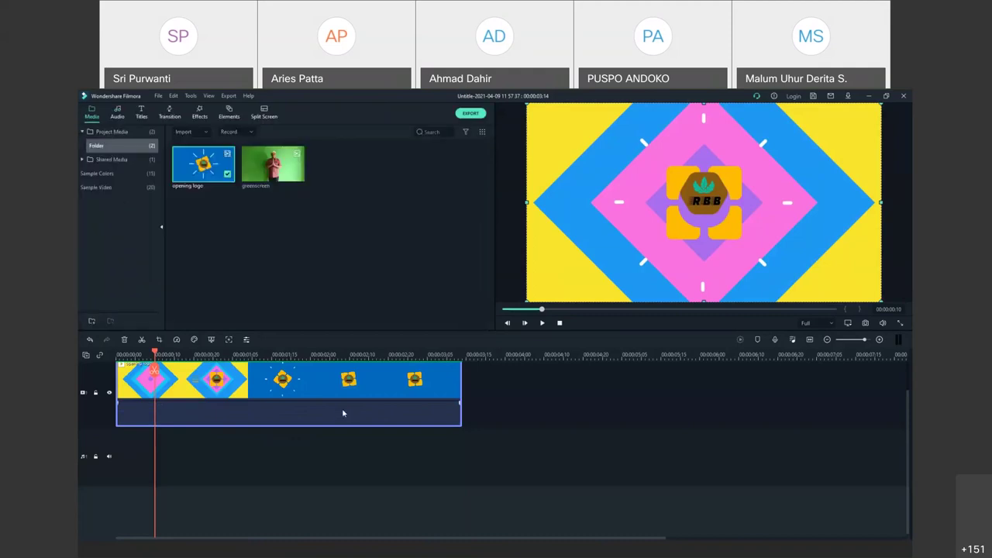
- Mute the opening logo clip and play it from the beginning to check the sound
right_click(343, 413)
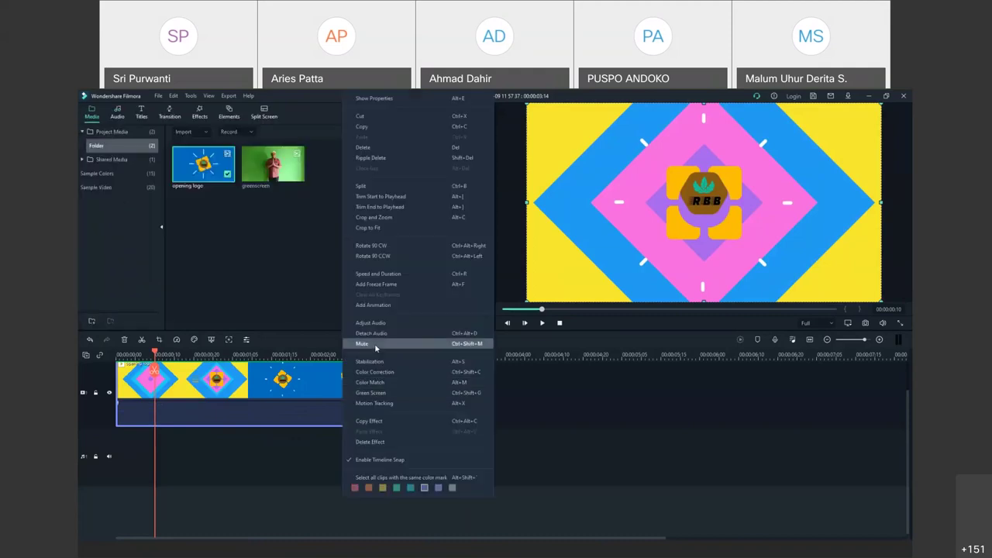
click(375, 346)
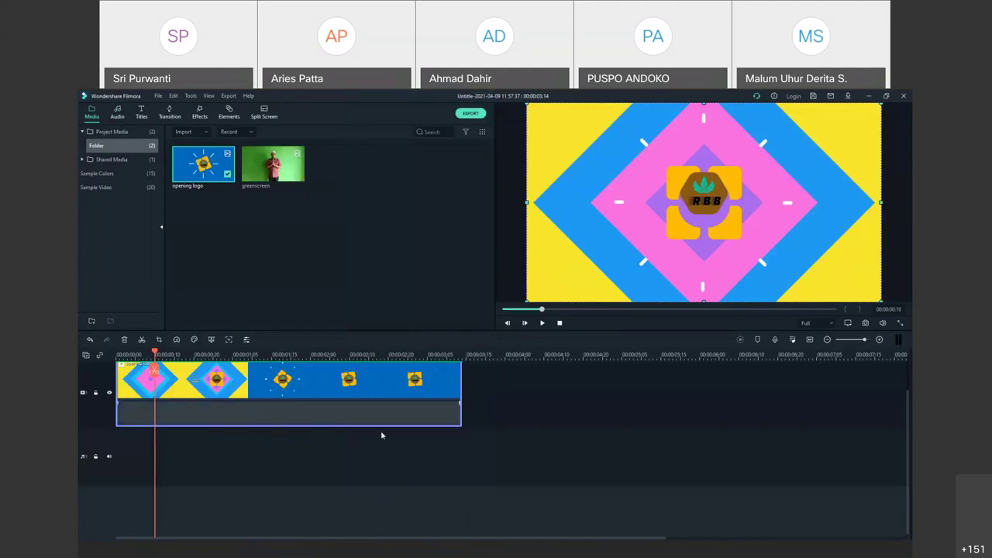
drag(542, 310, 499, 313)
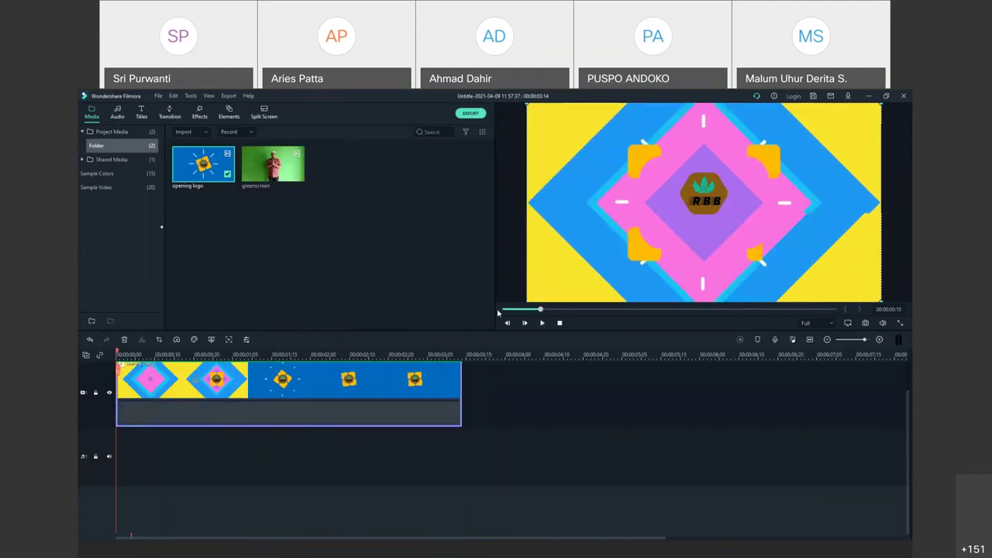
click(541, 322)
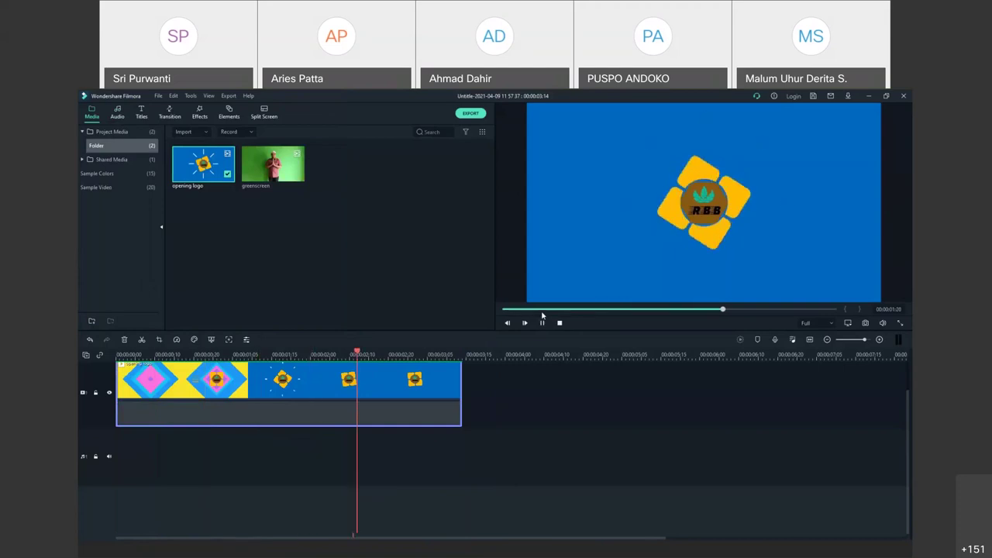
click(542, 323)
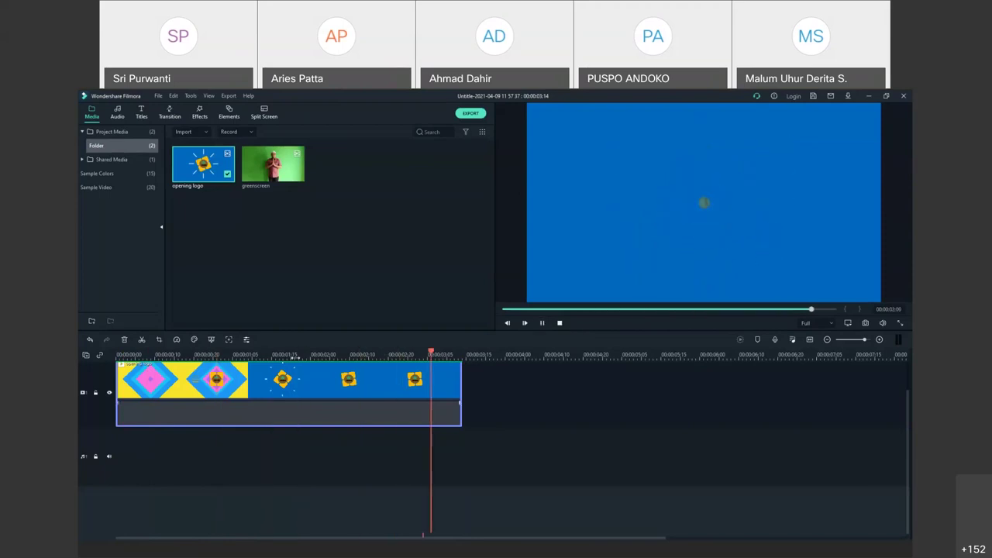
- Move the playhead to 00:00:01:00 and try different timeline zoom levels around that frame
click(294, 355)
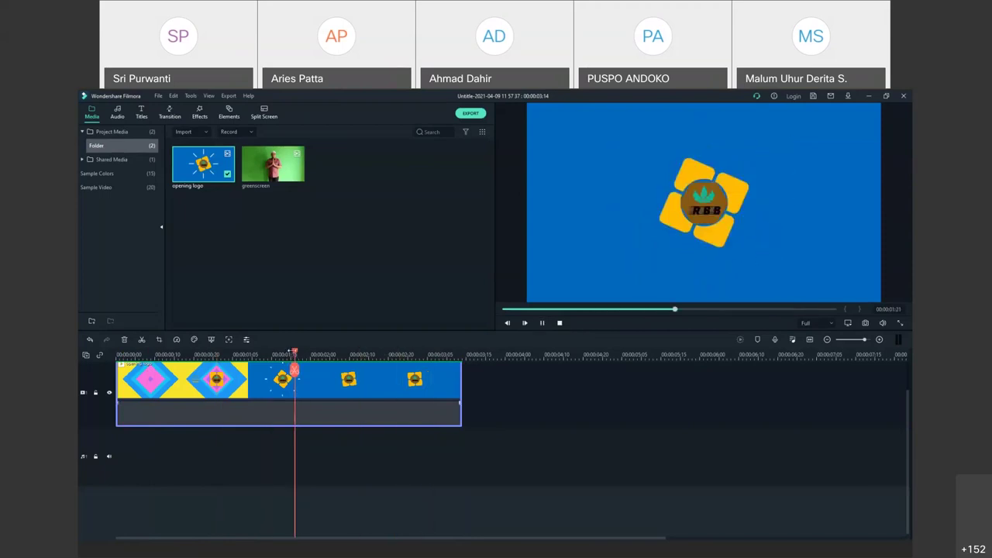
drag(292, 351, 214, 354)
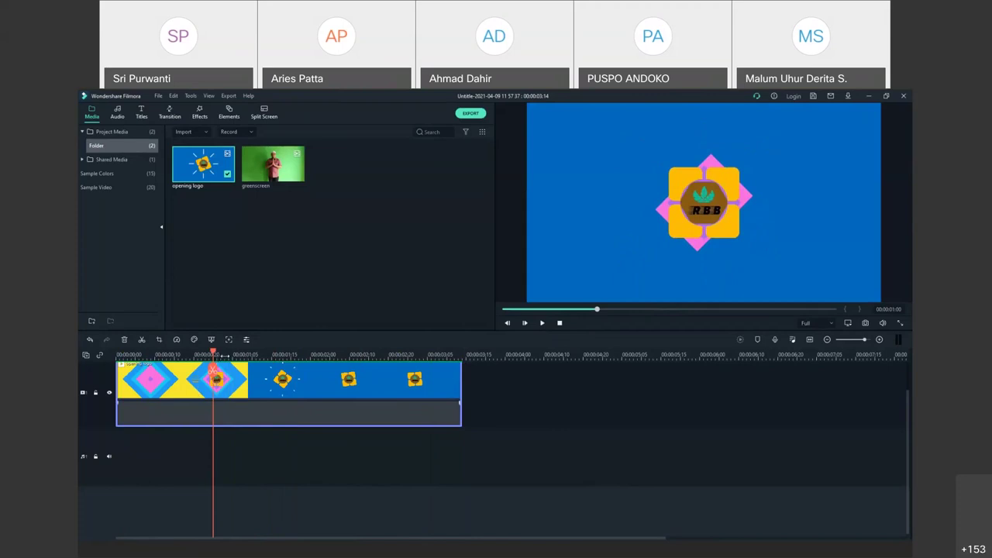
scroll(217, 373, up, 3)
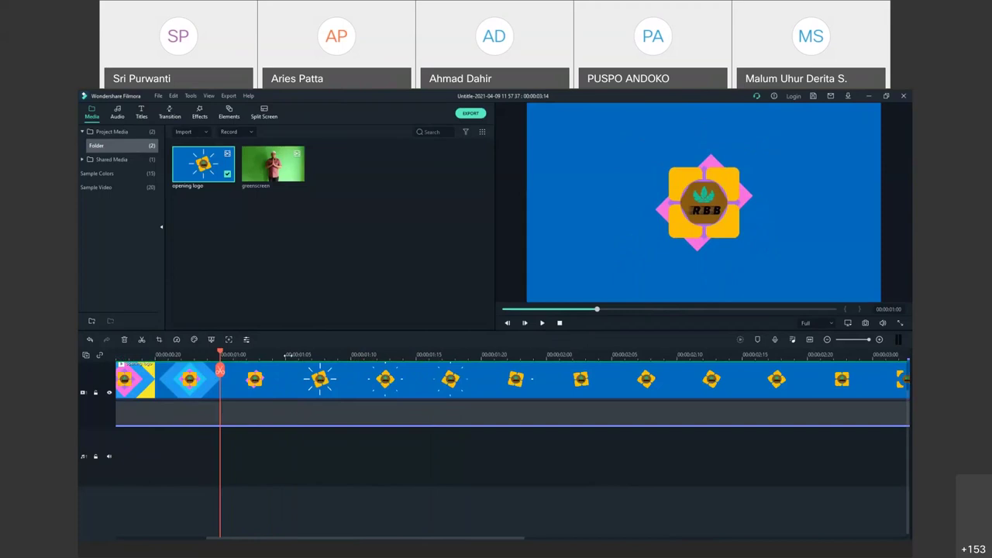
scroll(419, 355, down, 3)
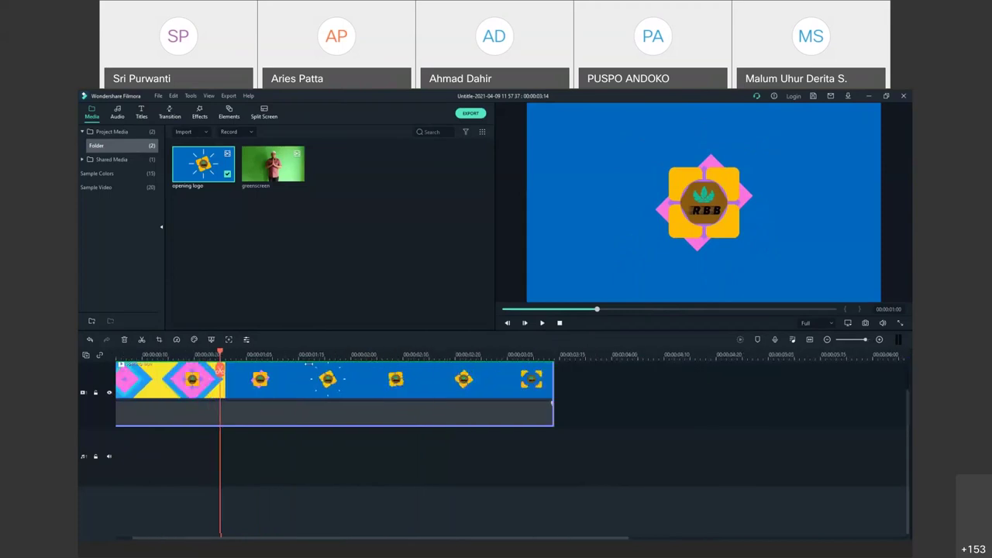
scroll(308, 364, down, 2)
scroll(283, 363, up, 2)
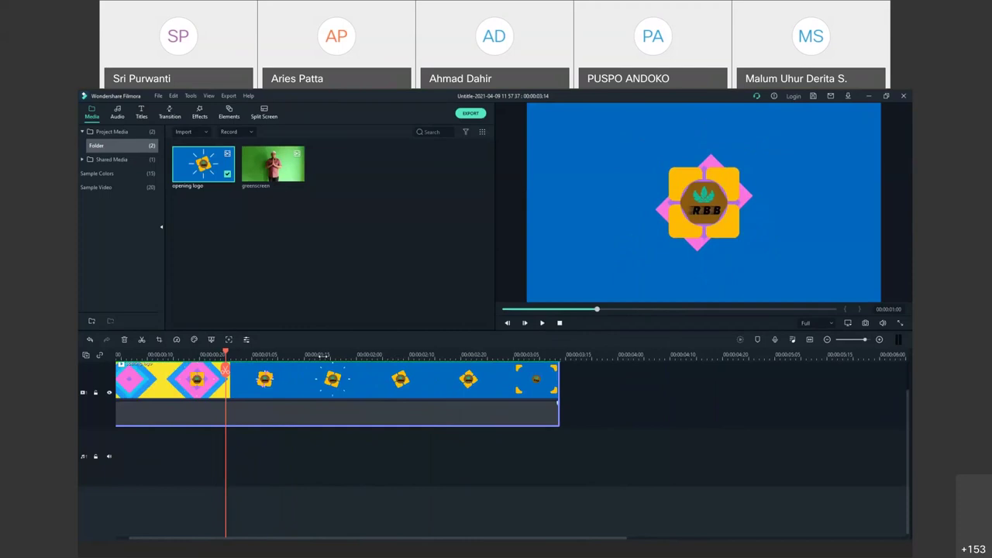
scroll(300, 358, down, 3)
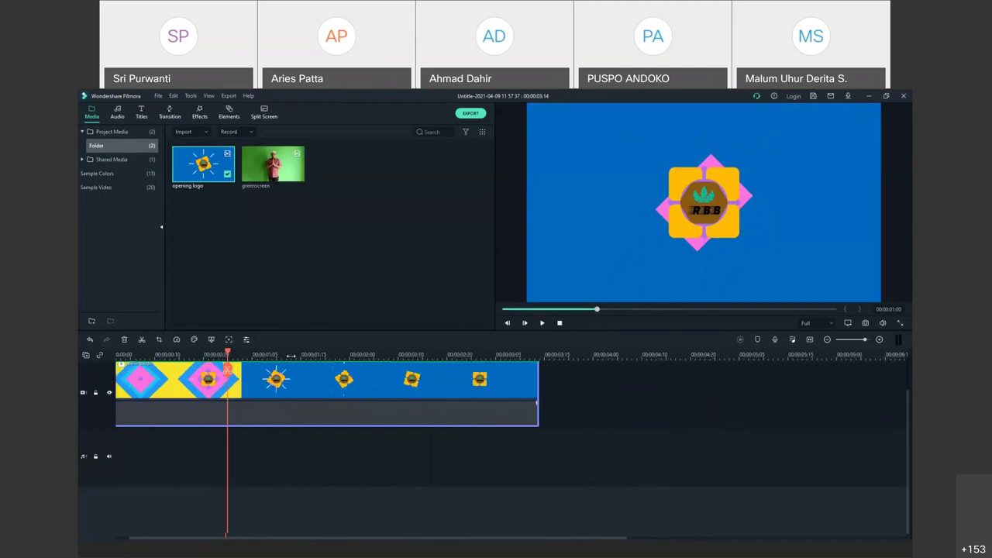
scroll(275, 359, up, 2)
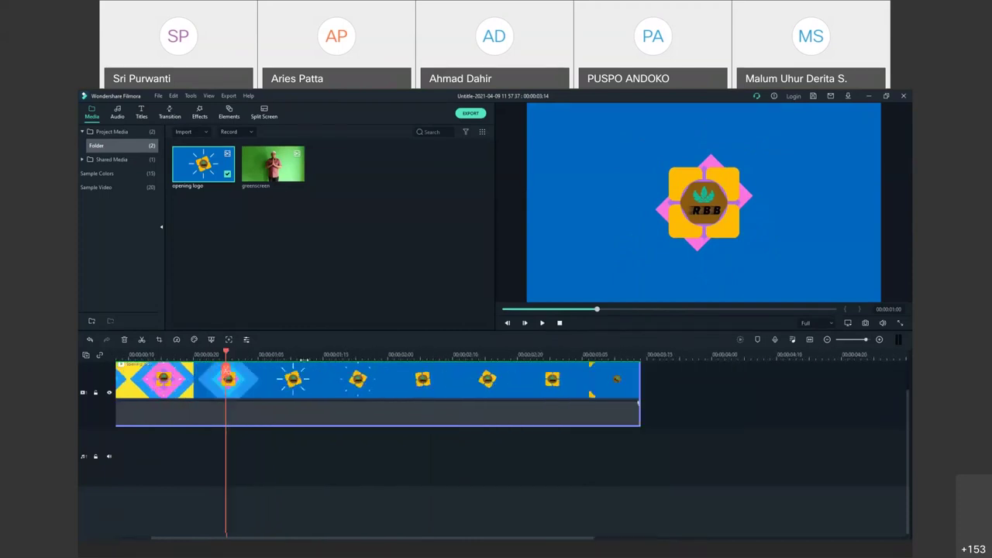
scroll(339, 359, down, 2)
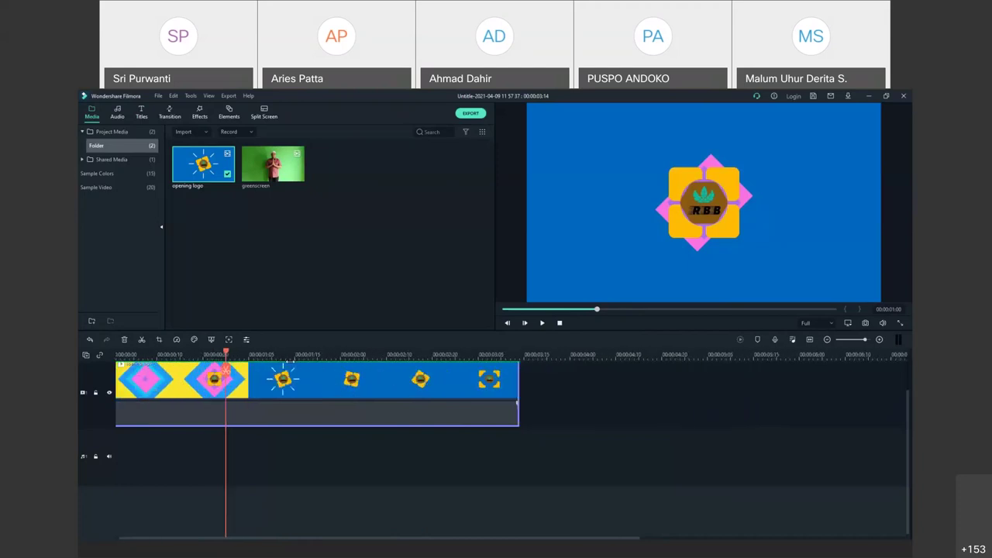
scroll(284, 372, up, 3)
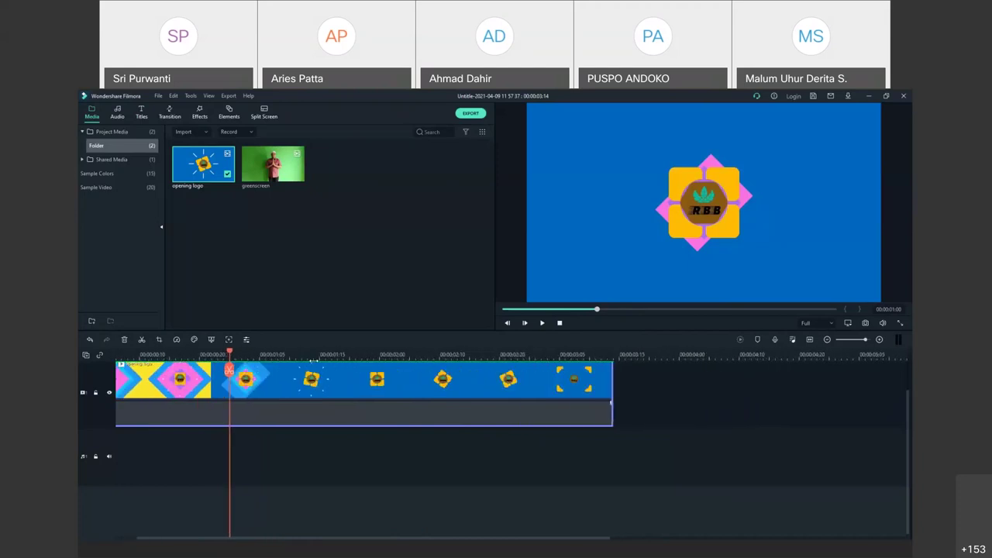
scroll(285, 372, down, 3)
scroll(280, 359, down, 4)
scroll(280, 359, up, 1)
scroll(317, 356, up, 3)
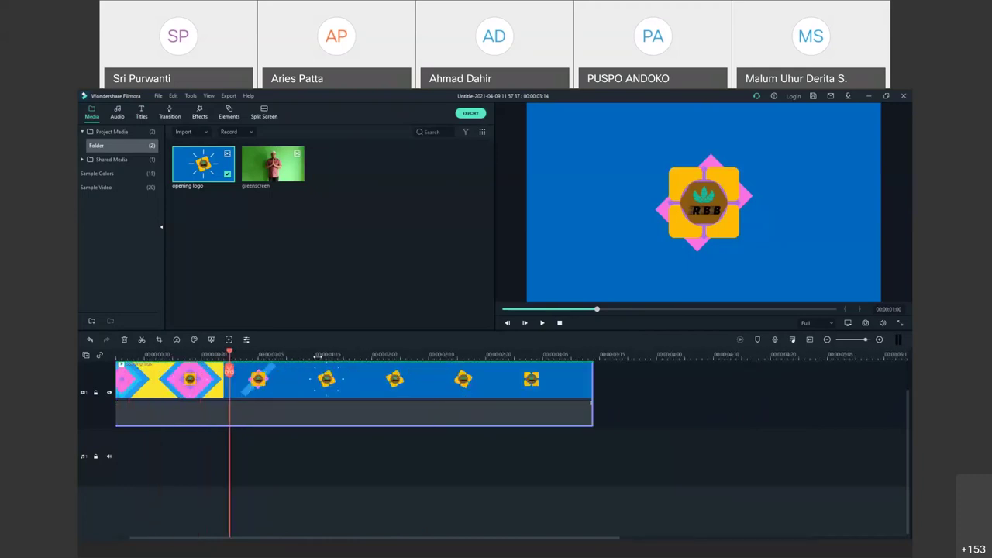
scroll(318, 356, up, 1)
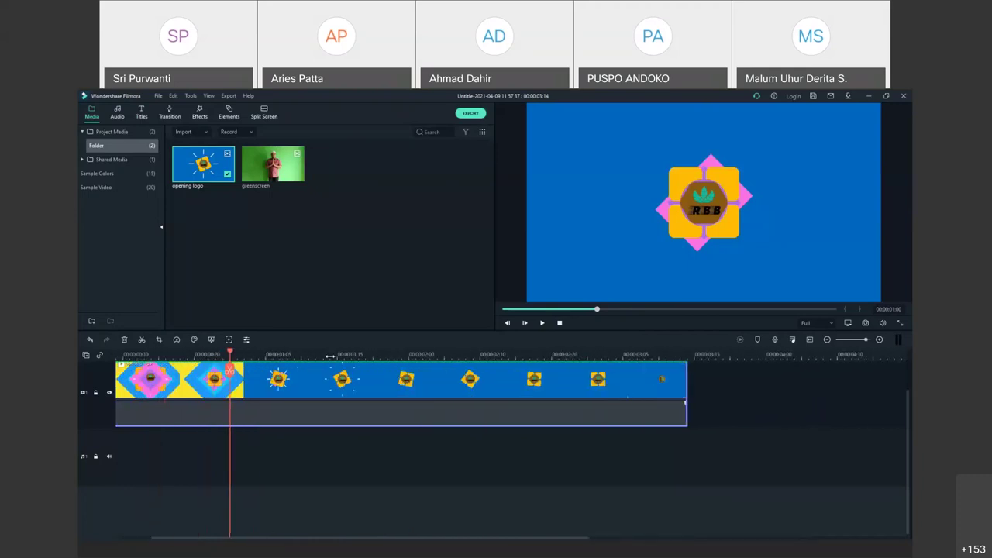
- Split the opening logo clip at 00:00:01:00, look over the second piece's editing options, and clear the selection
click(231, 353)
mouse_move(231, 353)
mouse_down()
mouse_move(279, 354)
mouse_move(240, 362)
mouse_up()
key(Left)
click(231, 373)
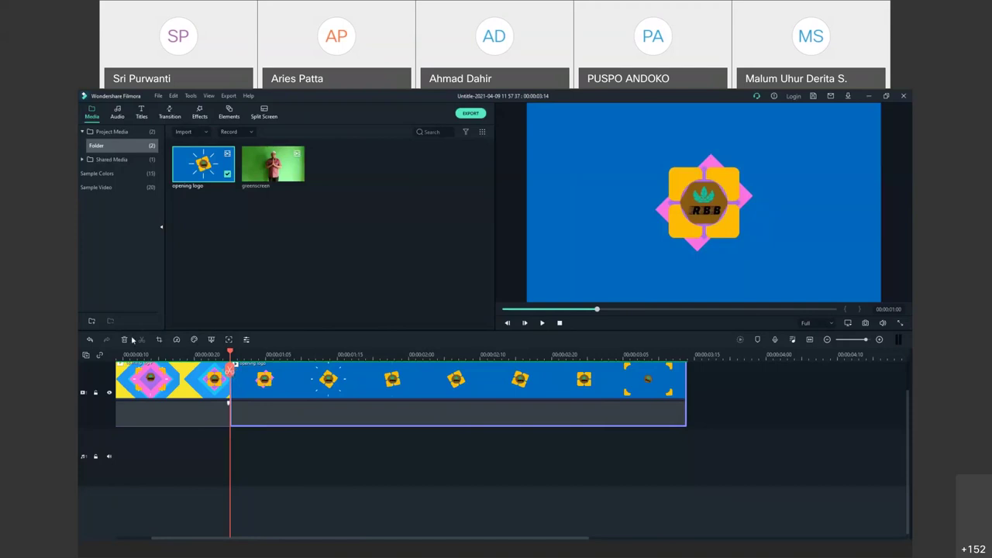
right_click(280, 388)
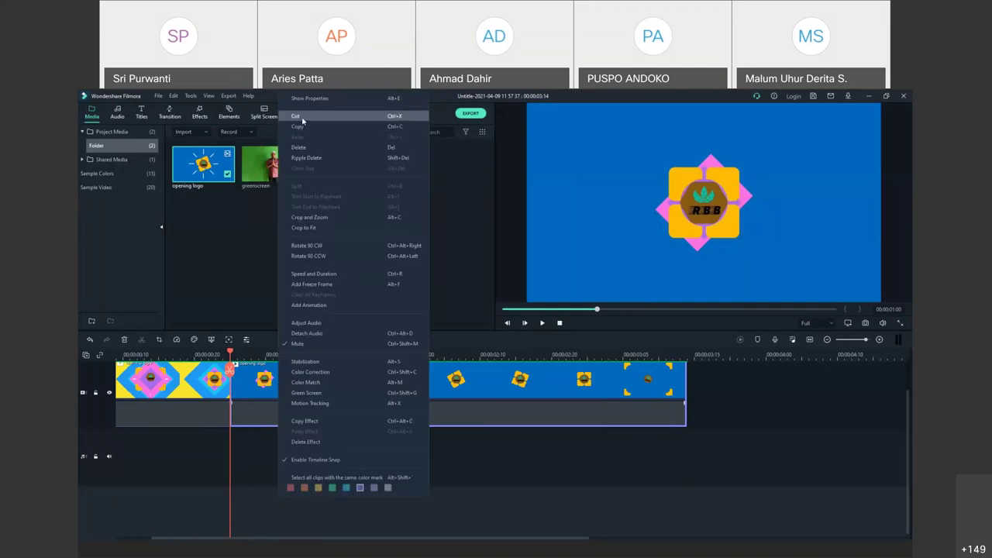
click(247, 450)
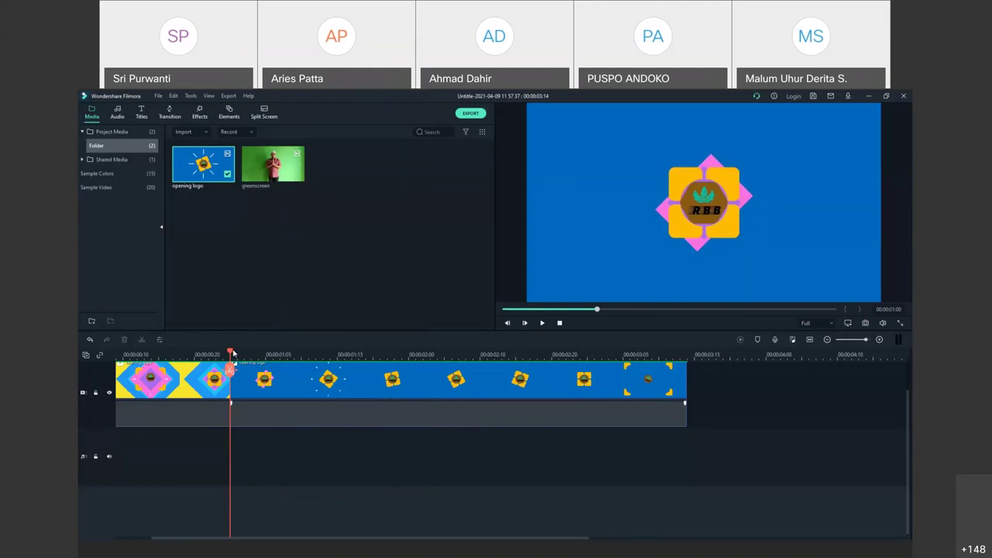
- Split the second piece of the opening logo clip at 00:00:01:19, deselect it, and move the playhead to 00:00:02:07
drag(231, 353, 367, 372)
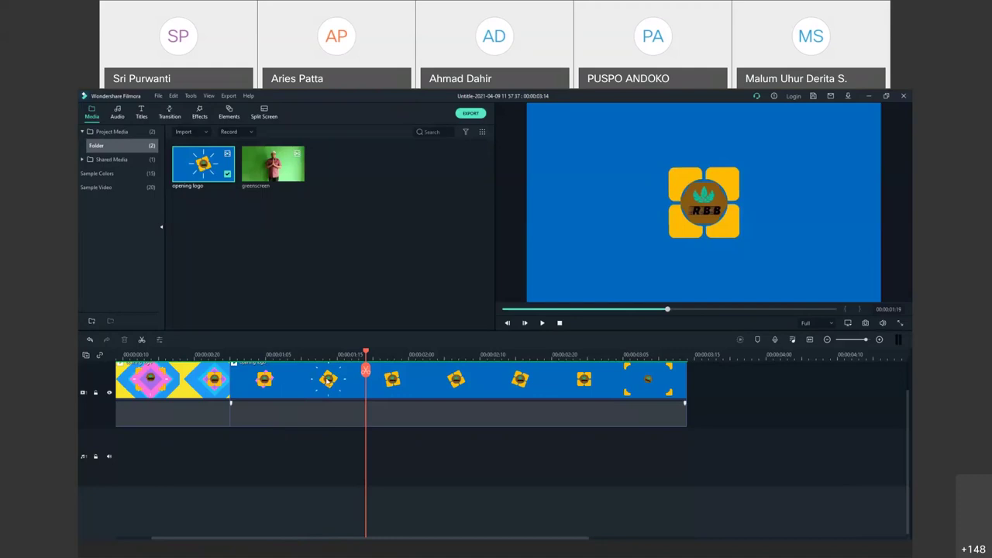
click(365, 371)
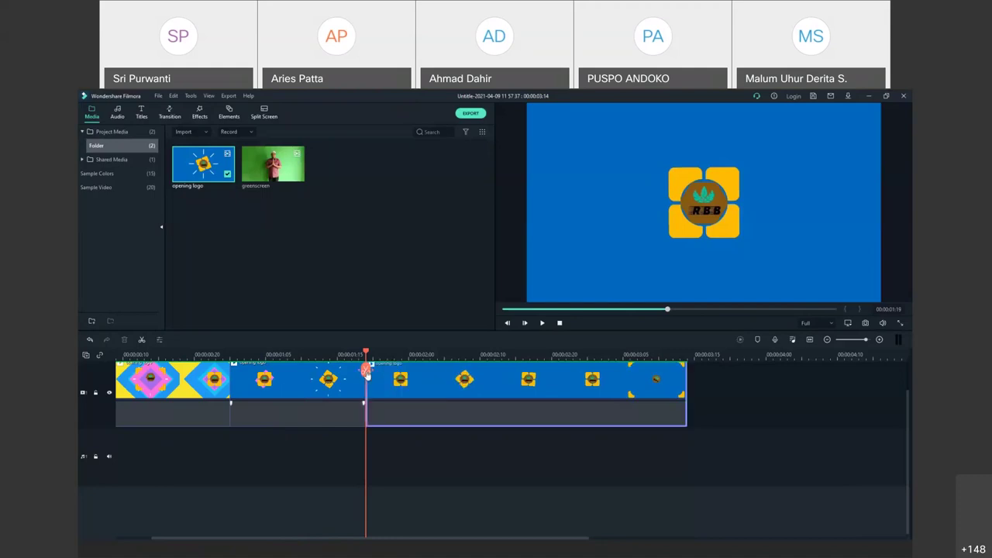
click(448, 476)
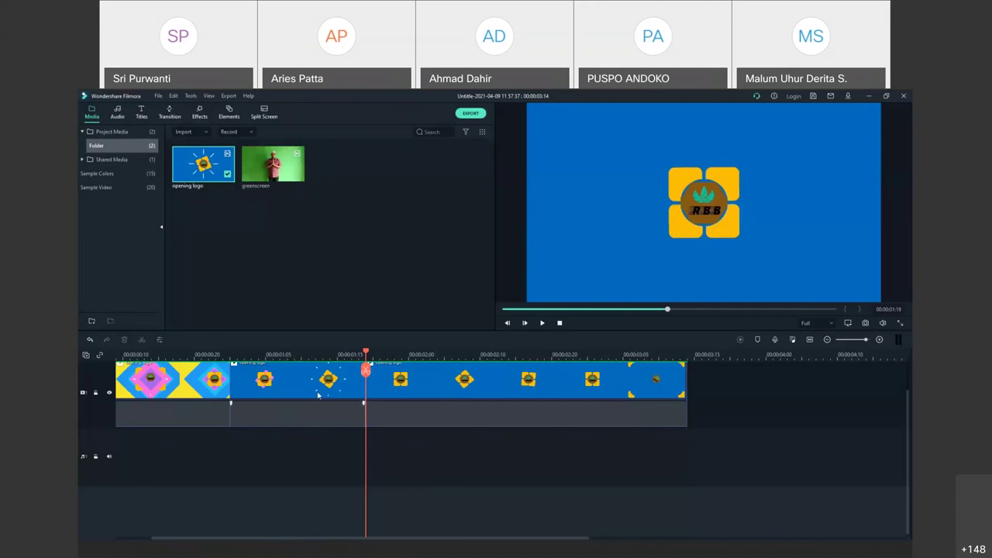
drag(366, 353, 458, 354)
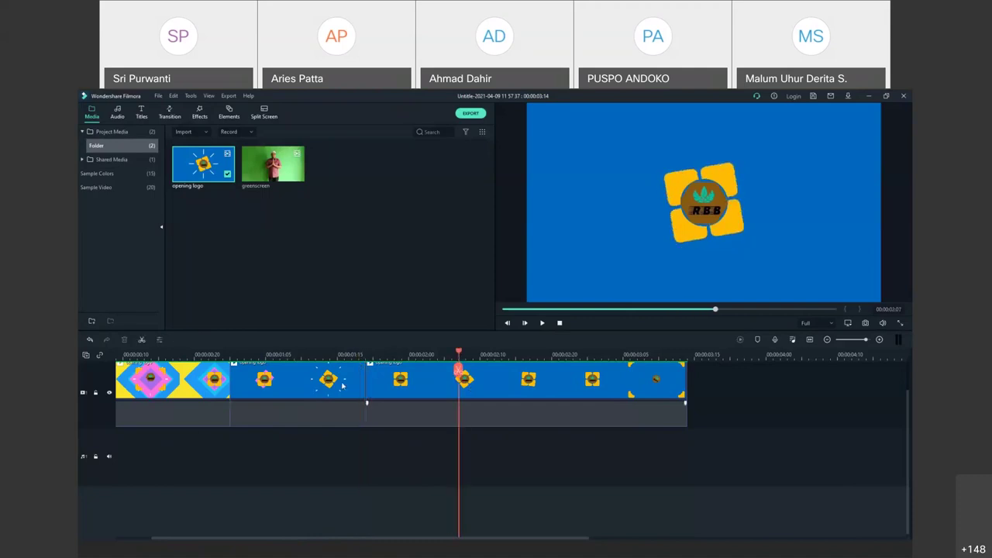
- Select the three opening logo pieces in turn to compare them, and delete the middle piece from the timeline
click(180, 376)
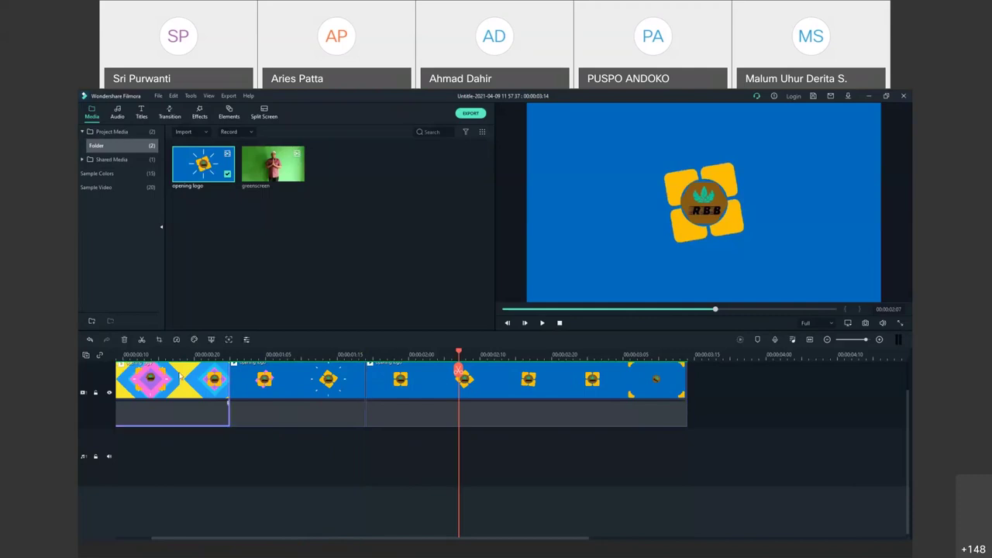
click(287, 390)
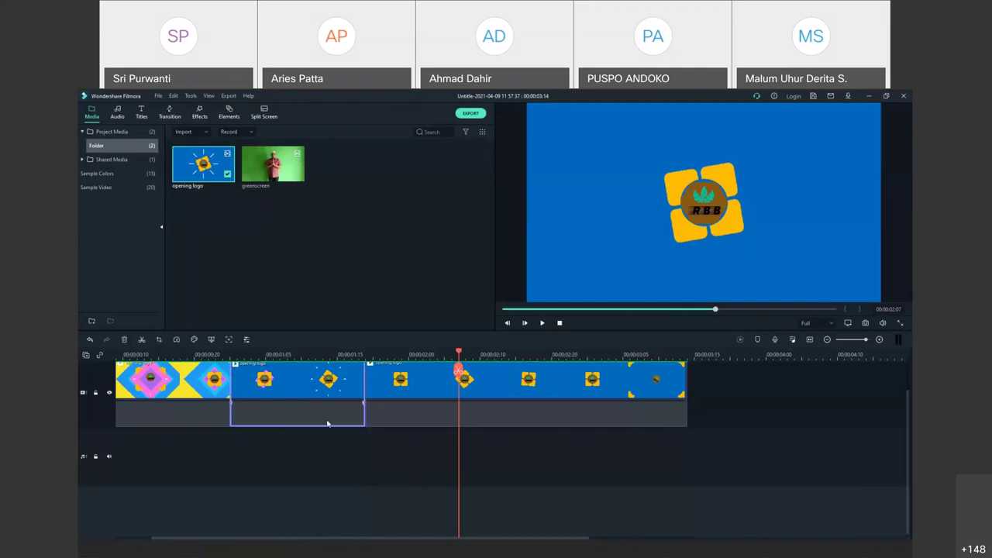
click(430, 387)
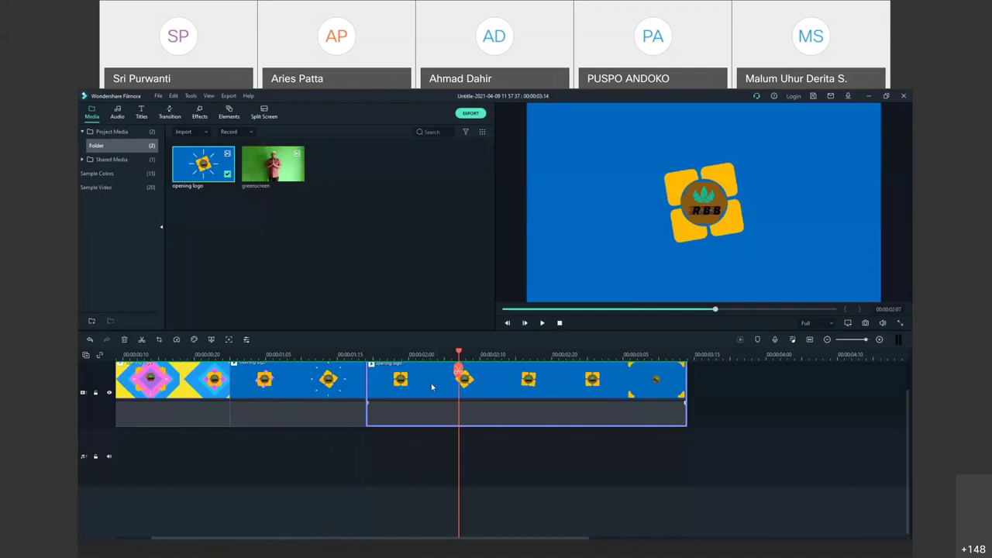
click(325, 381)
click(184, 379)
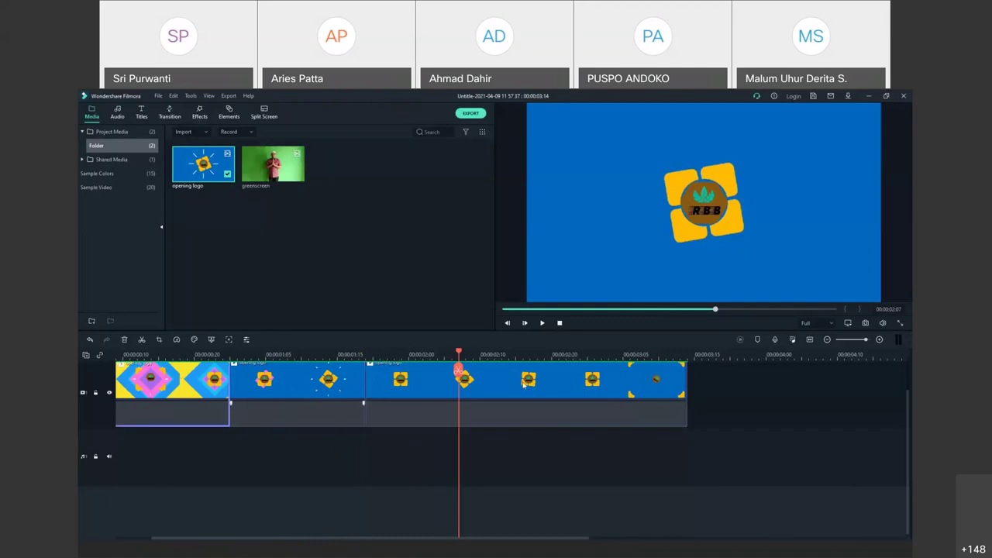
click(282, 381)
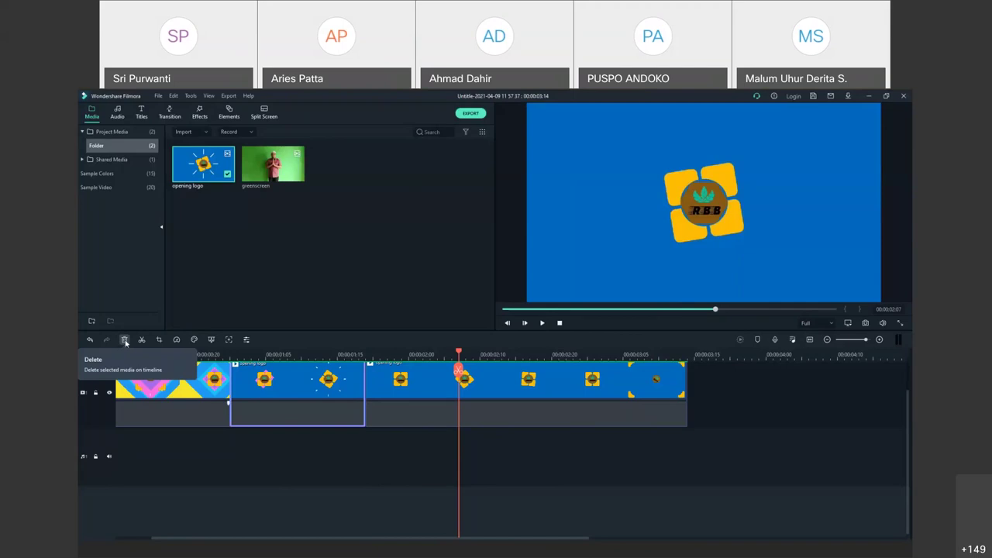
click(556, 396)
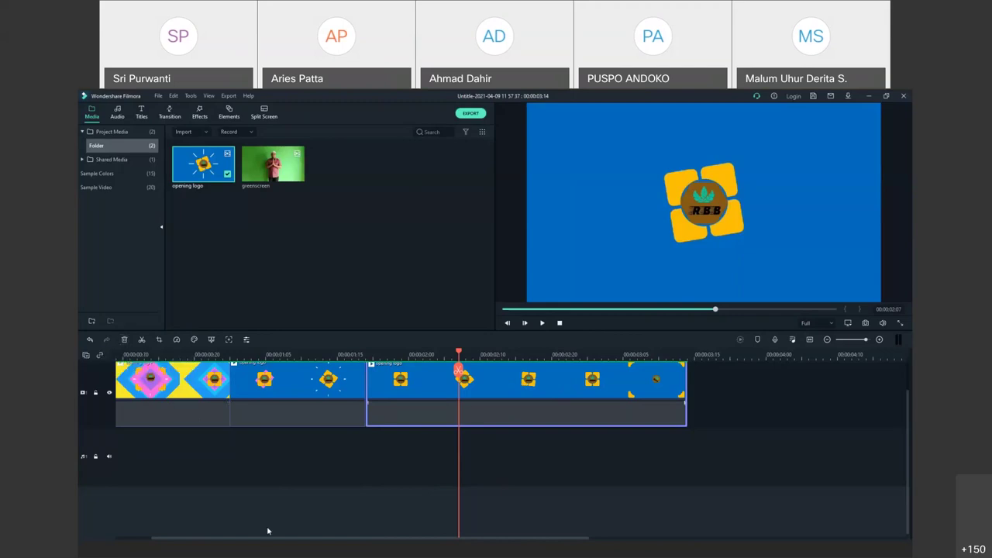
click(298, 384)
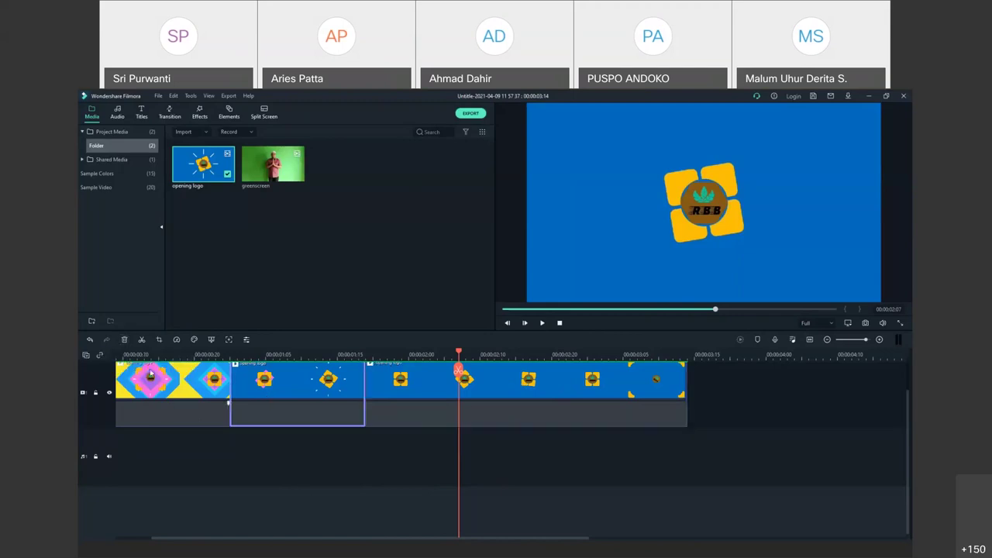
click(123, 340)
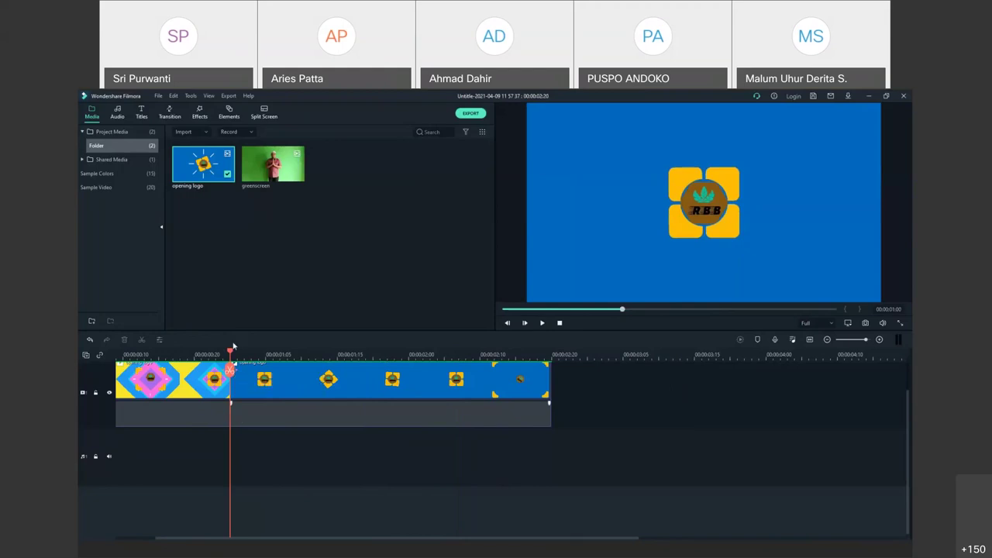
- Scrub the playhead across the two remaining opening logo pieces to check how they join
drag(230, 372, 122, 385)
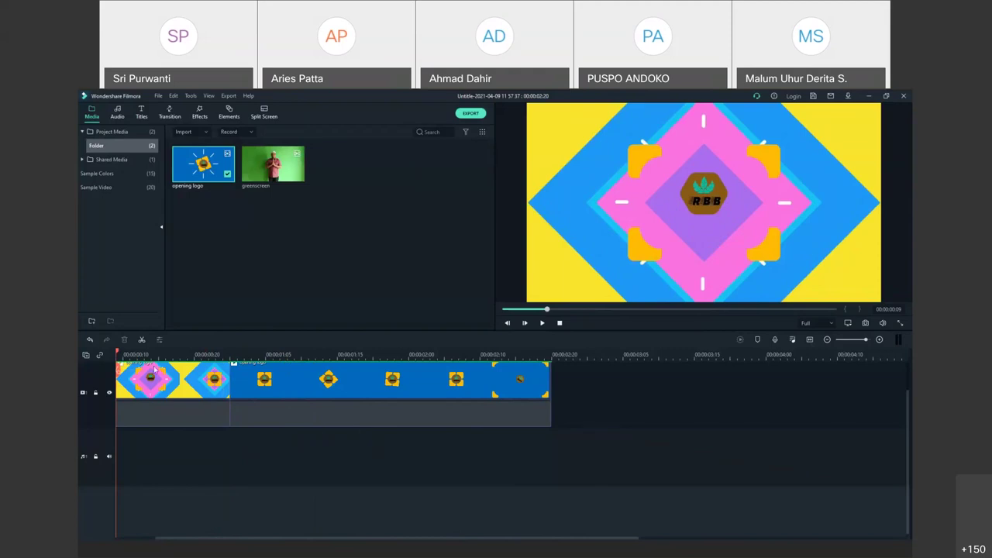
drag(117, 355, 280, 354)
click(373, 354)
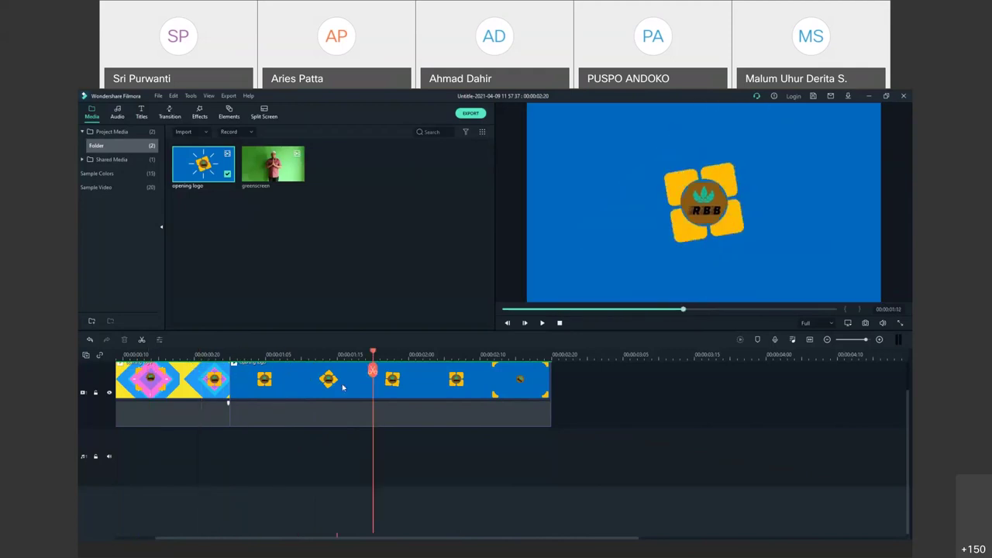
click(564, 388)
click(487, 388)
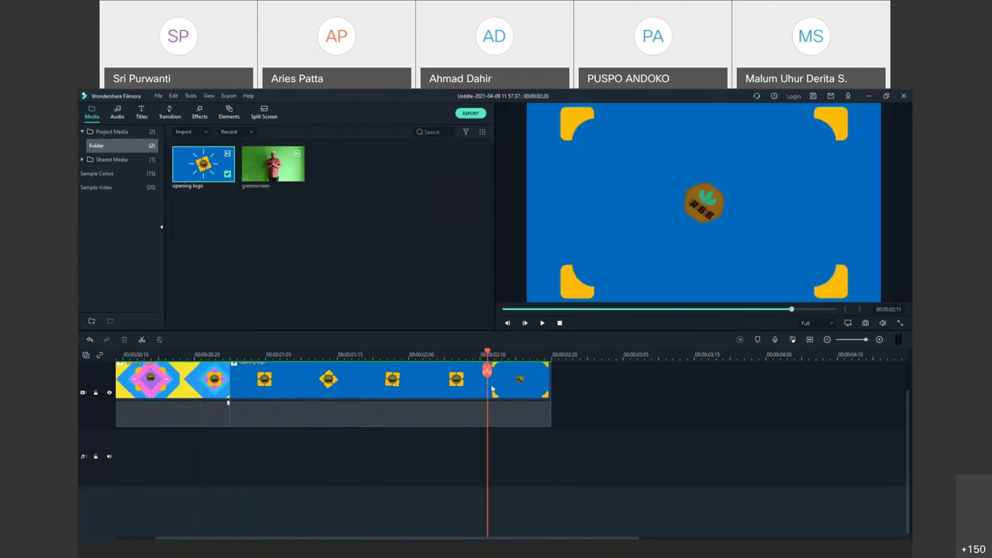
- Split the last opening logo piece at 00:00:02:18 and delete the short remainder at its end
drag(488, 353, 543, 357)
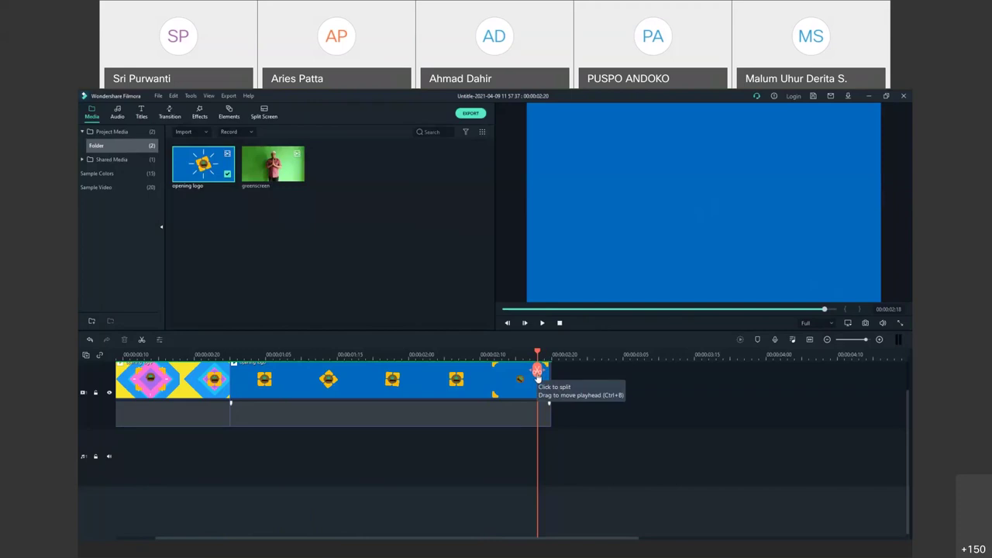
click(538, 374)
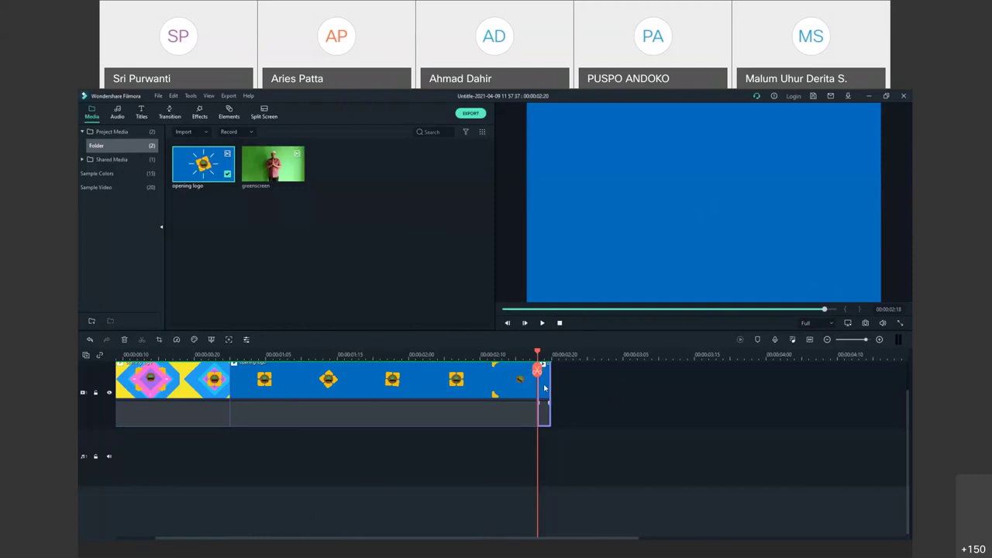
click(124, 339)
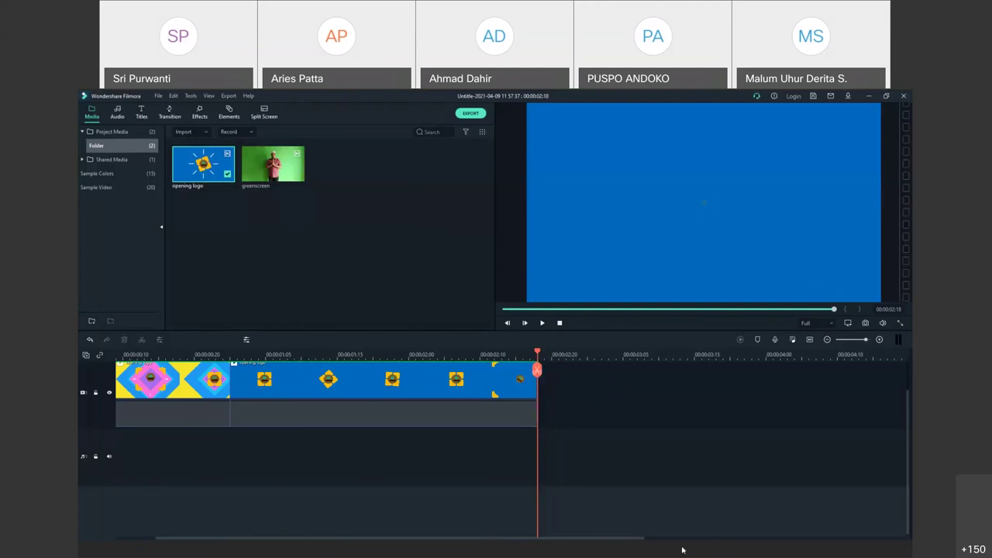
- Scrub past the end of the opening logo clip and back over it, returning the playhead to 00:00:02:18
mouse_move(537, 353)
mouse_down()
mouse_move(524, 350)
mouse_move(539, 351)
mouse_up()
drag(539, 353, 566, 355)
click(587, 357)
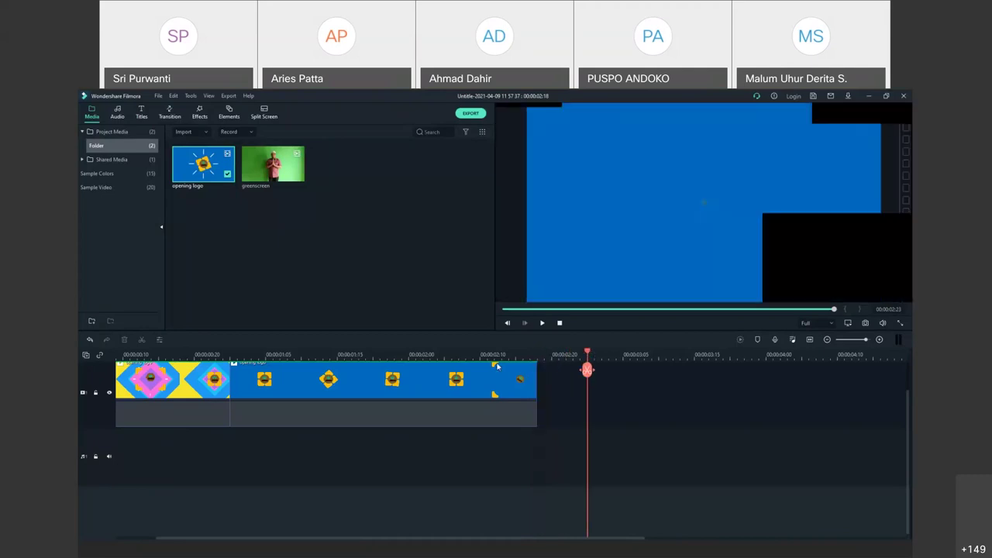
click(214, 356)
click(245, 355)
click(545, 383)
click(541, 384)
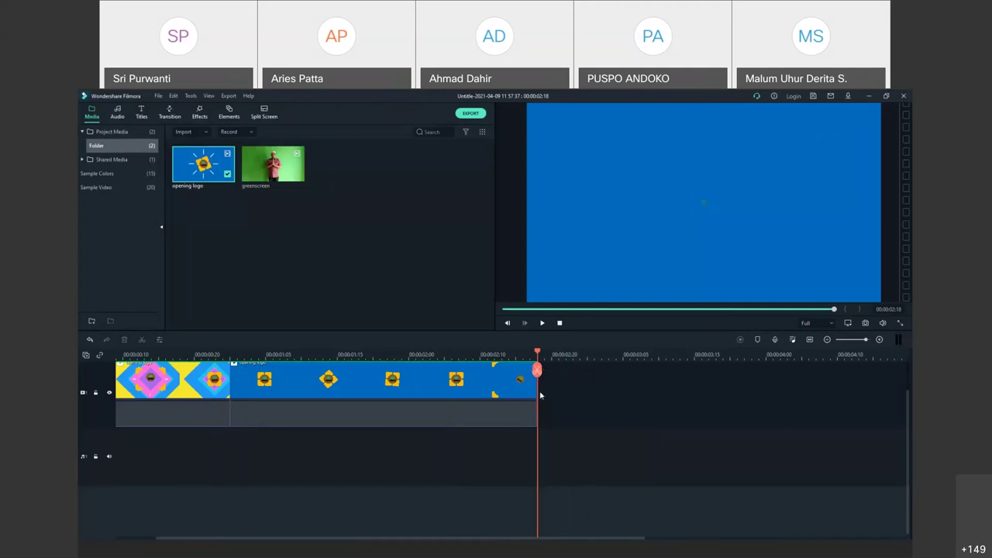
- Place the greenscreen clip on the video track directly after the opening logo pieces and show more of it in the timeline
click(270, 177)
click(270, 172)
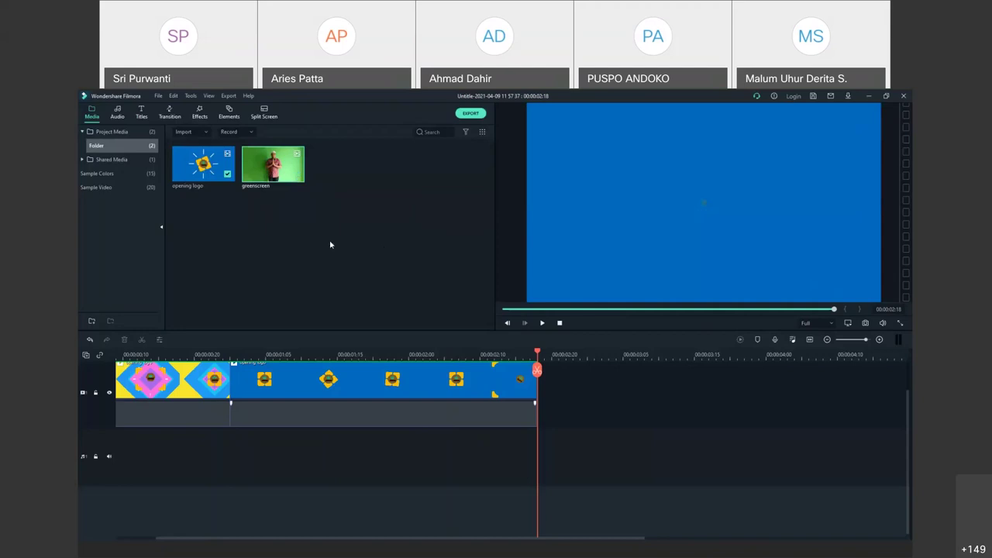
drag(267, 172, 550, 396)
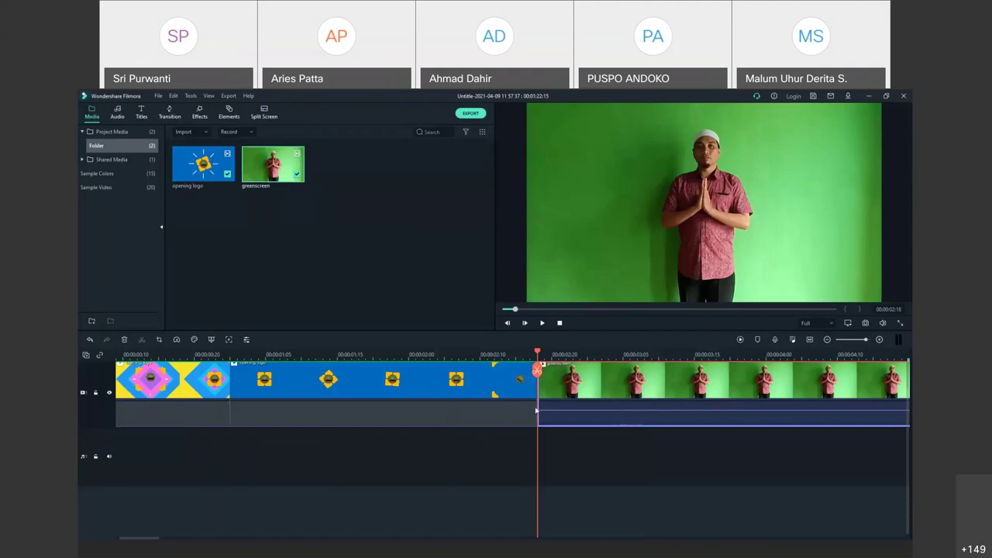
scroll(536, 411, down, 2)
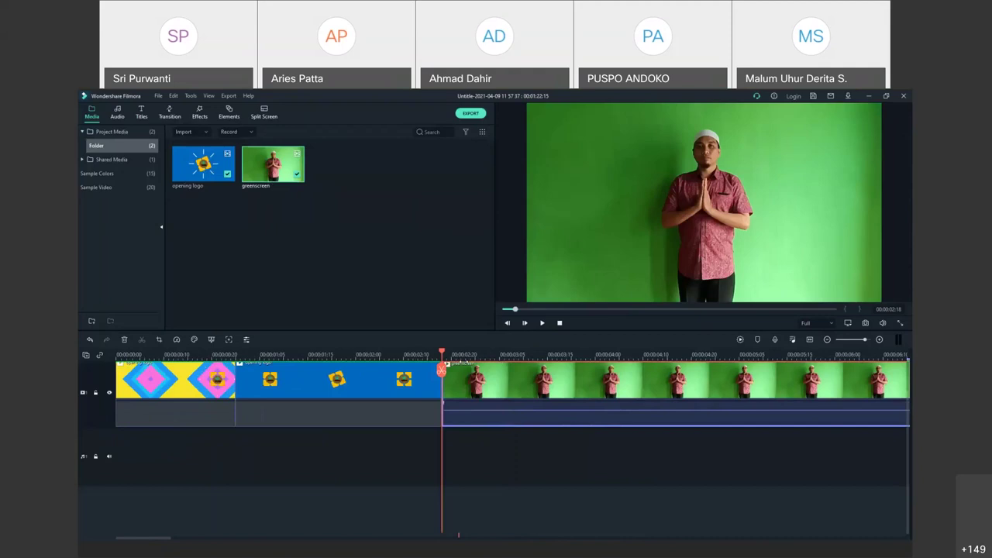
scroll(536, 410, down, 3)
scroll(271, 374, down, 2)
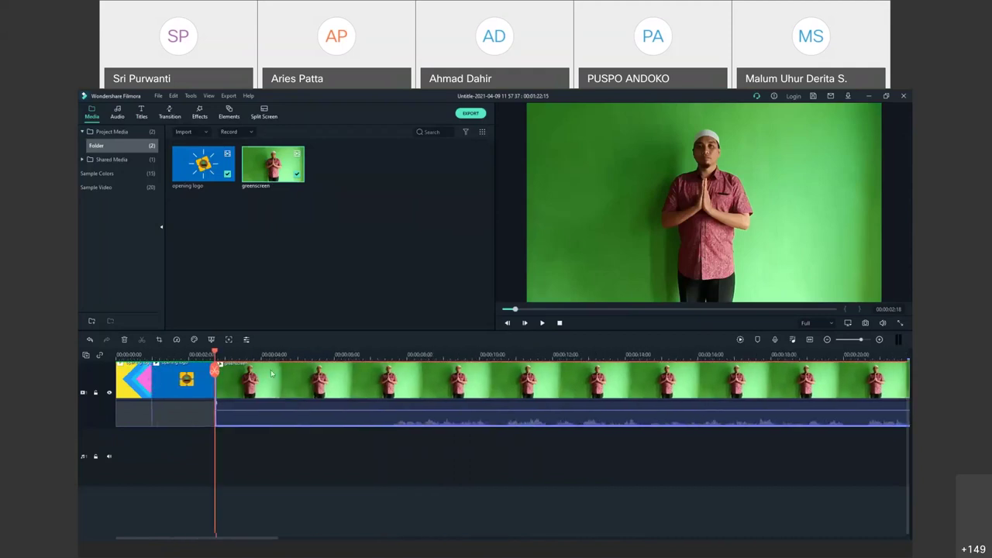
scroll(271, 374, down, 2)
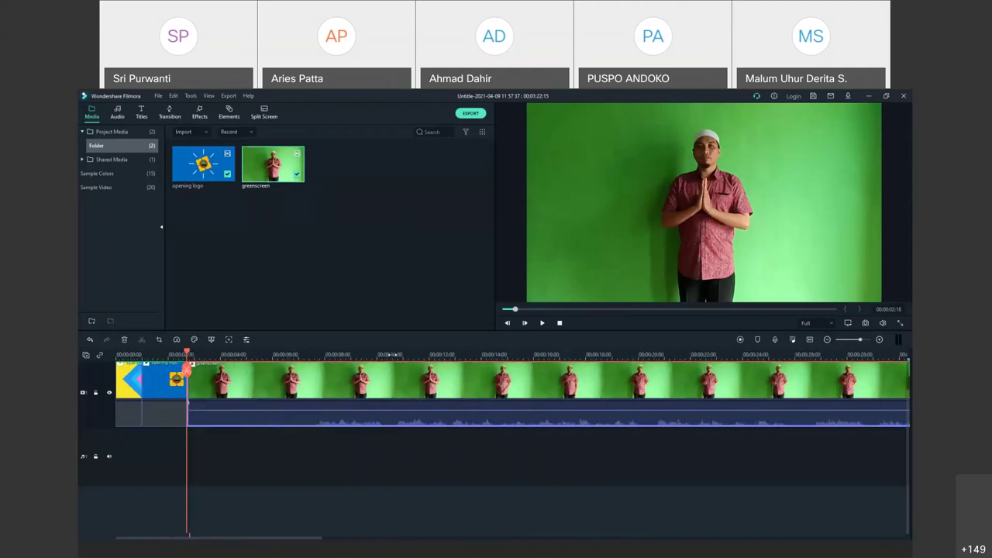
scroll(310, 354, down, 2)
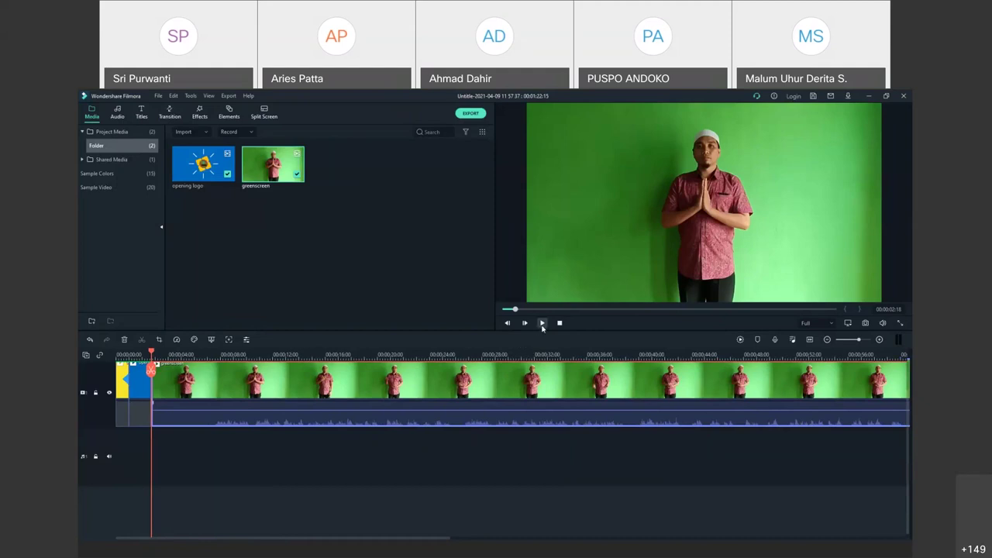
- Raise the greenscreen clip's volume to 12.00 dB and play the clip to check the sound
right_click(516, 410)
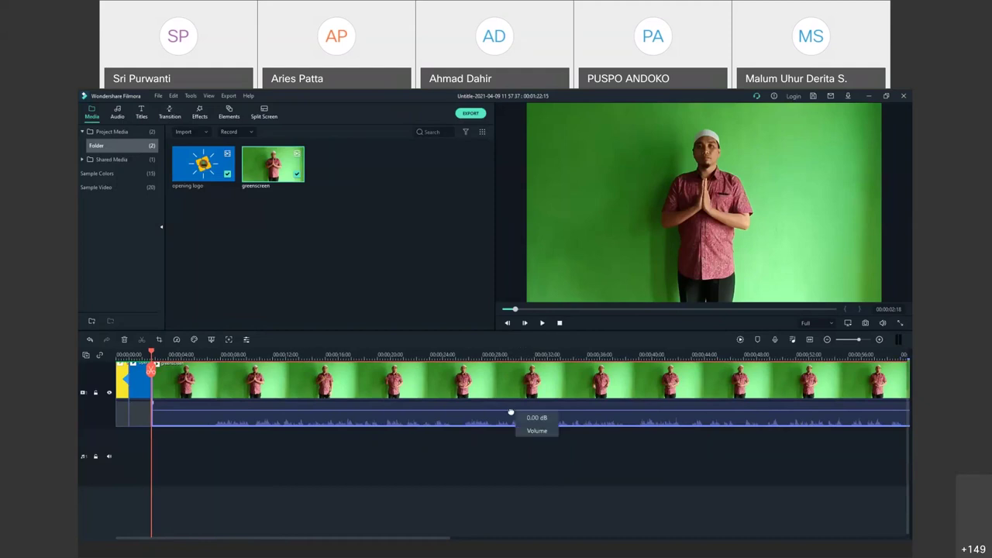
click(543, 326)
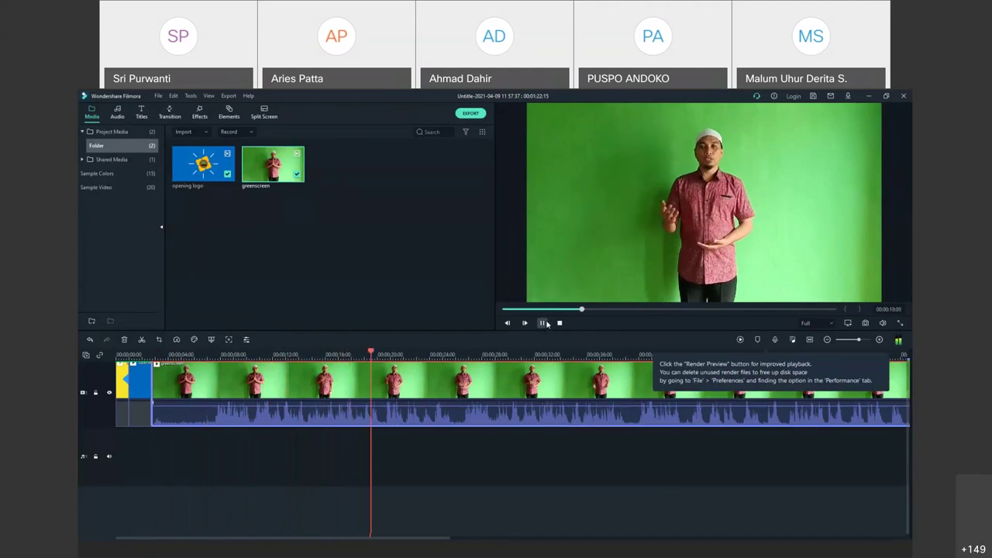
click(542, 323)
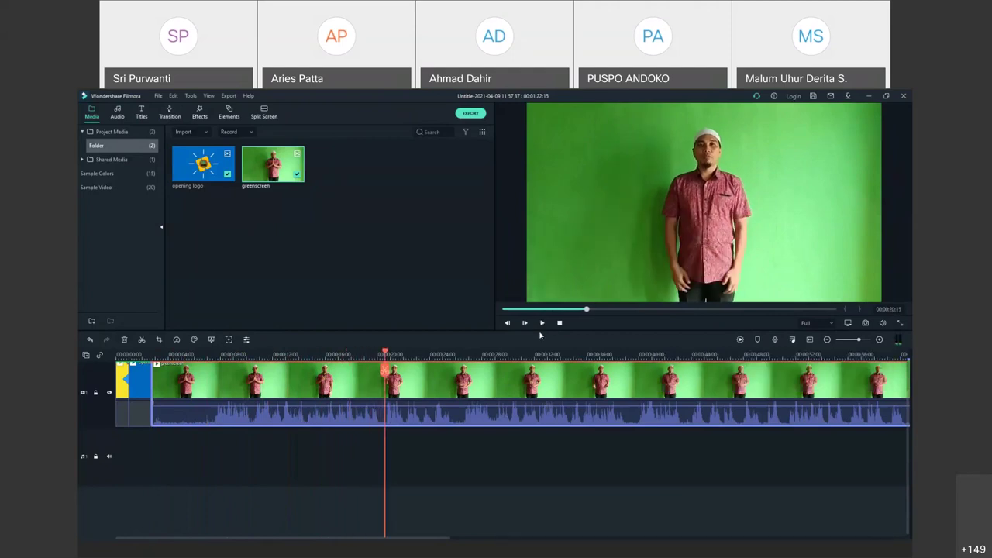
- Replay the beginning of the greenscreen clip from near its first frames to check where the speech starts
click(223, 355)
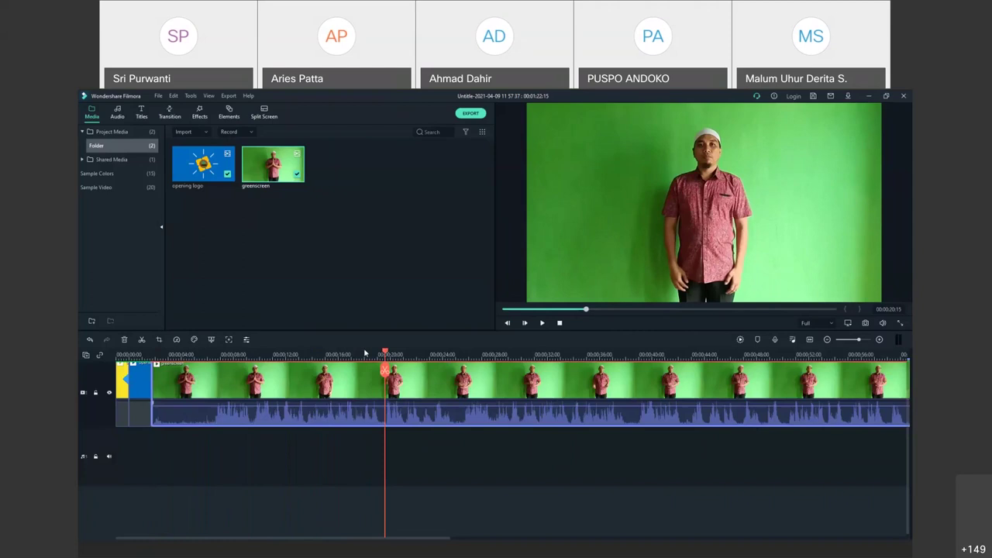
click(152, 355)
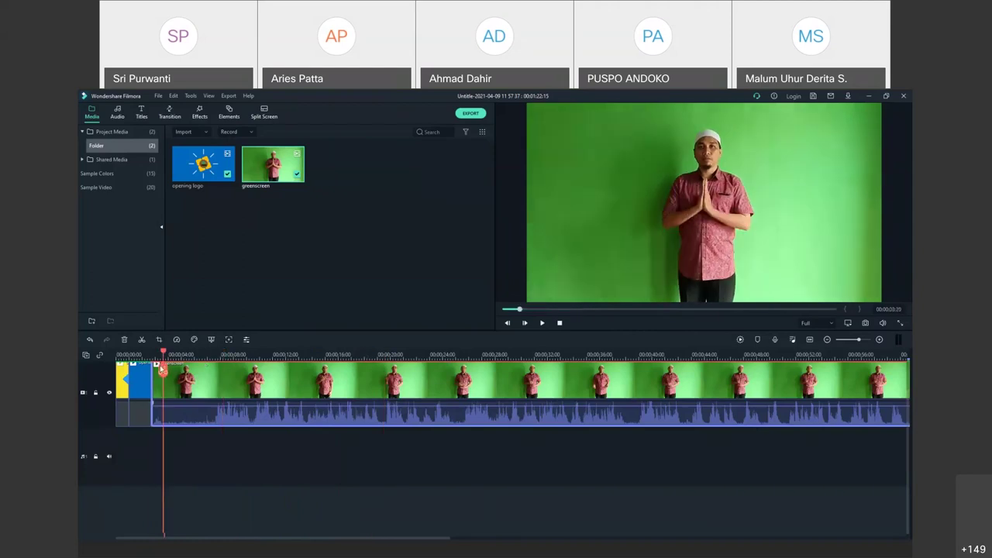
click(542, 323)
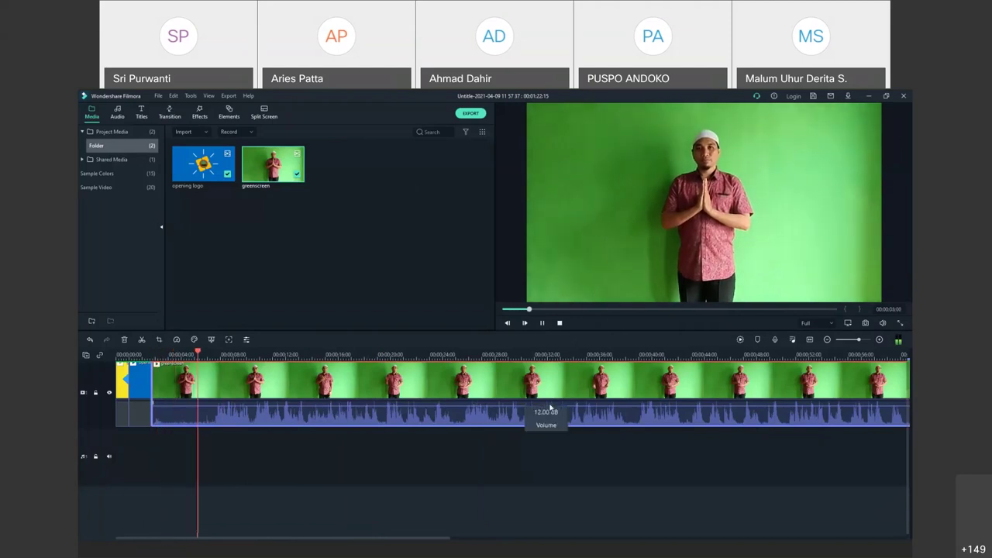
click(542, 323)
drag(540, 311, 511, 310)
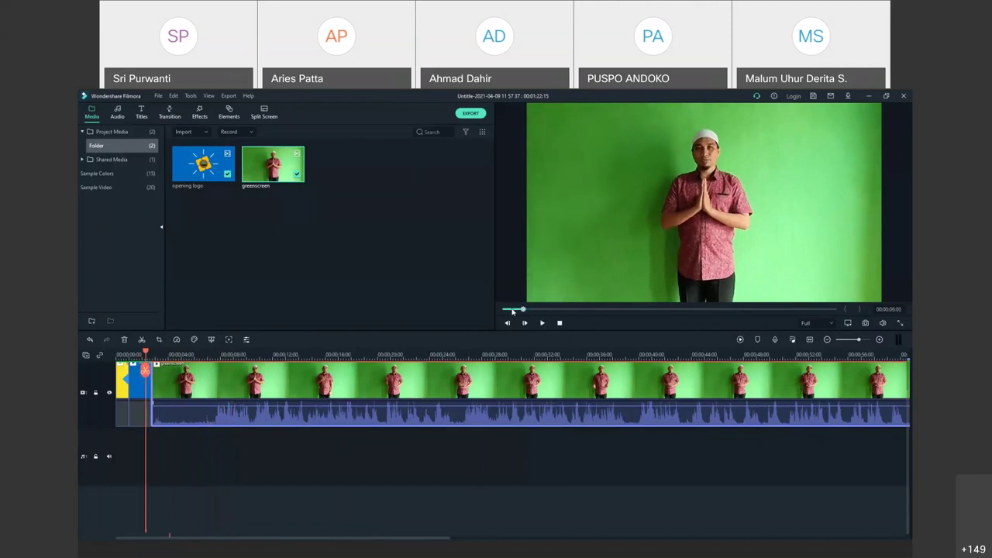
click(524, 321)
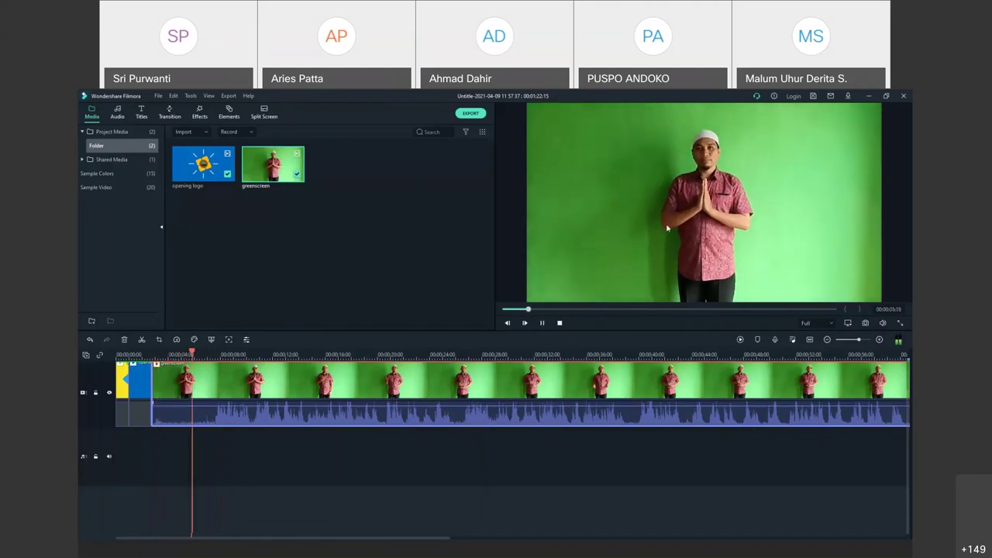
click(542, 323)
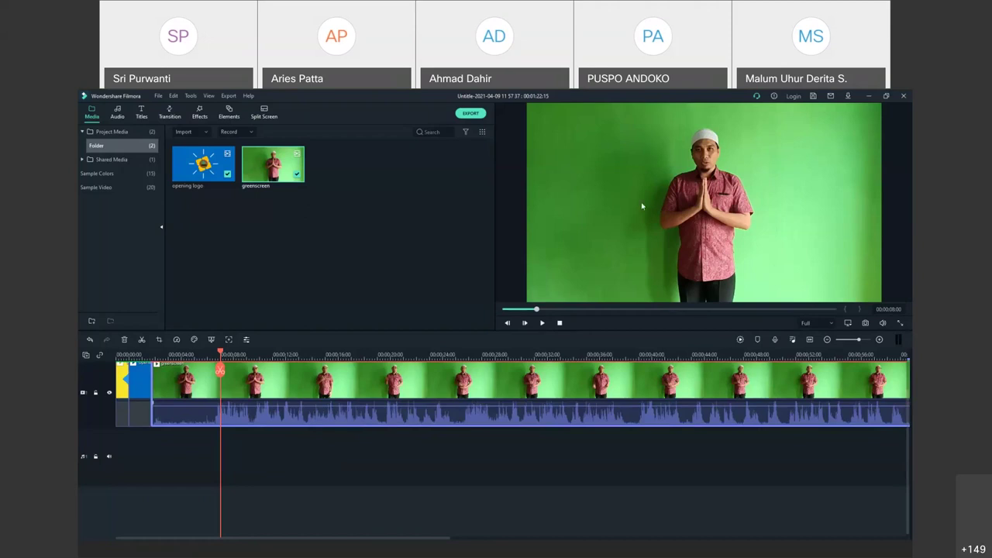
- Move the playhead slightly back and play the greenscreen clip to hear the first spoken words
drag(536, 309, 532, 310)
click(541, 324)
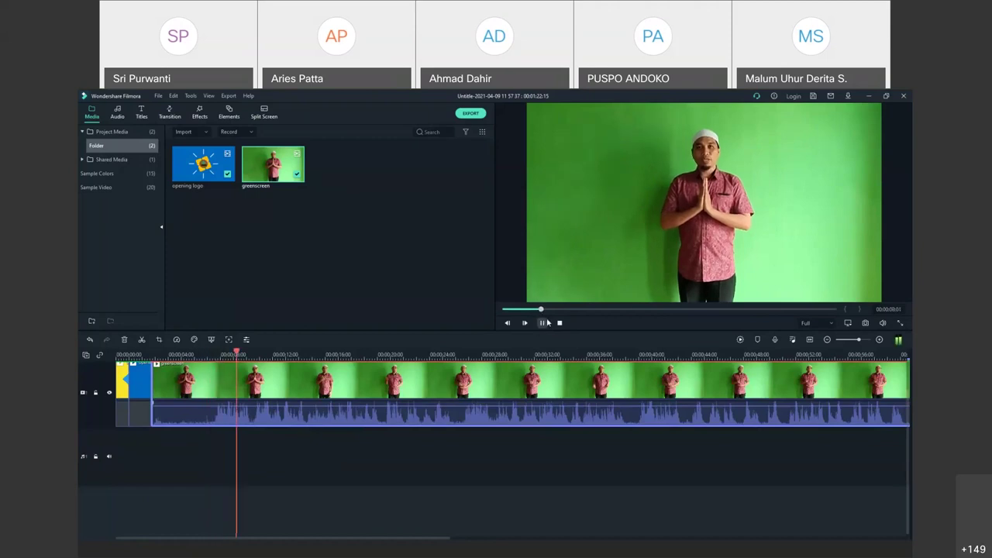
click(543, 324)
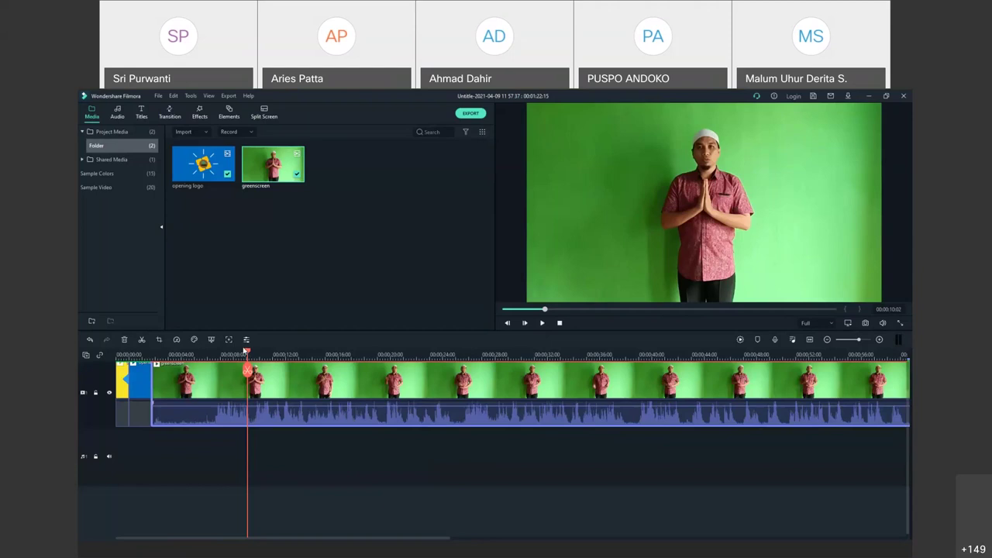
- Locate the silence before the speech, split the greenscreen clip at 00:00:06:21 and delete the piece before the cut
drag(248, 353, 209, 388)
click(542, 324)
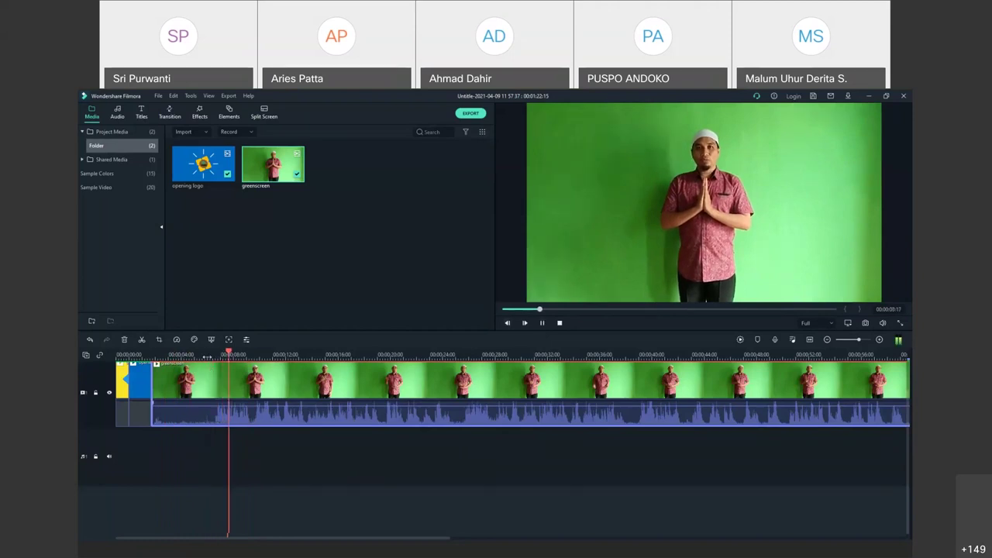
click(207, 356)
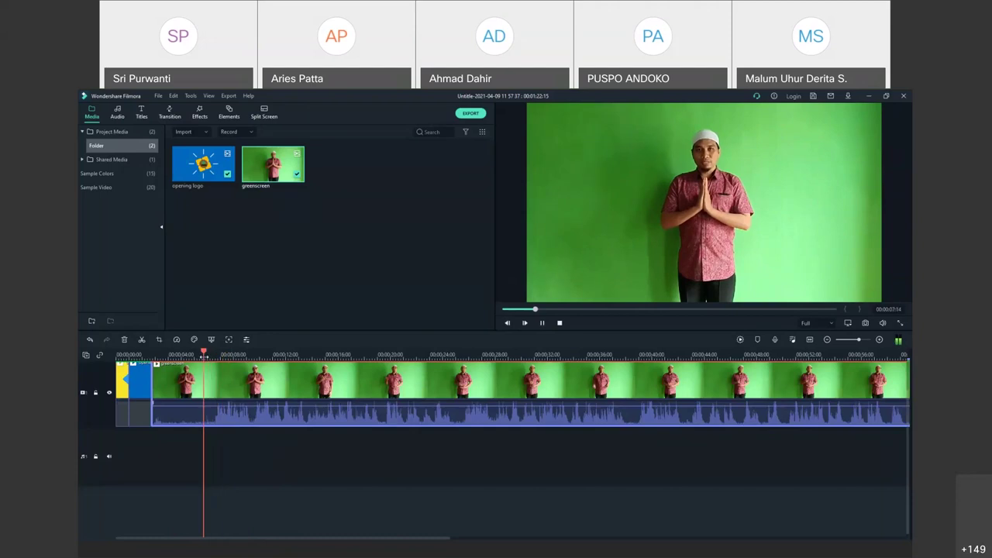
key(space)
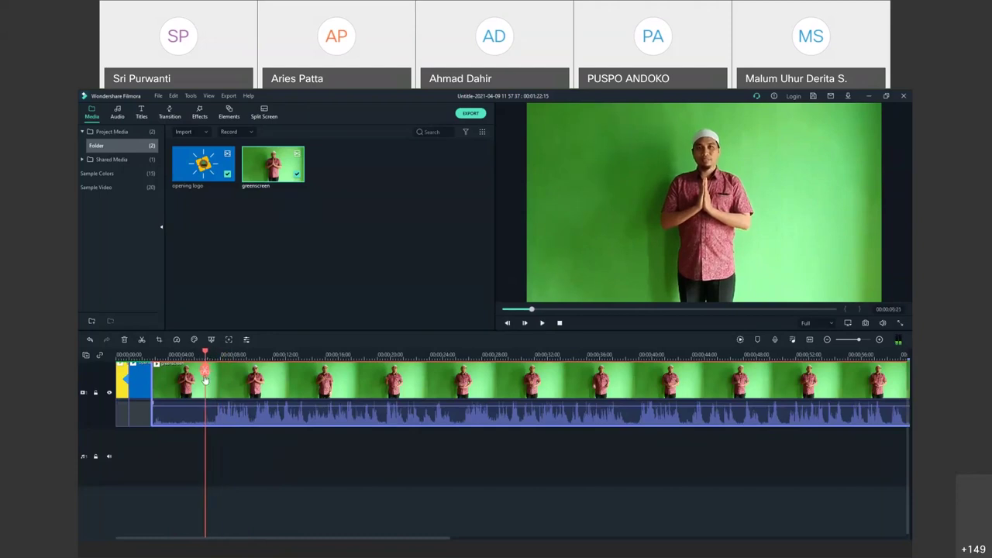
click(206, 373)
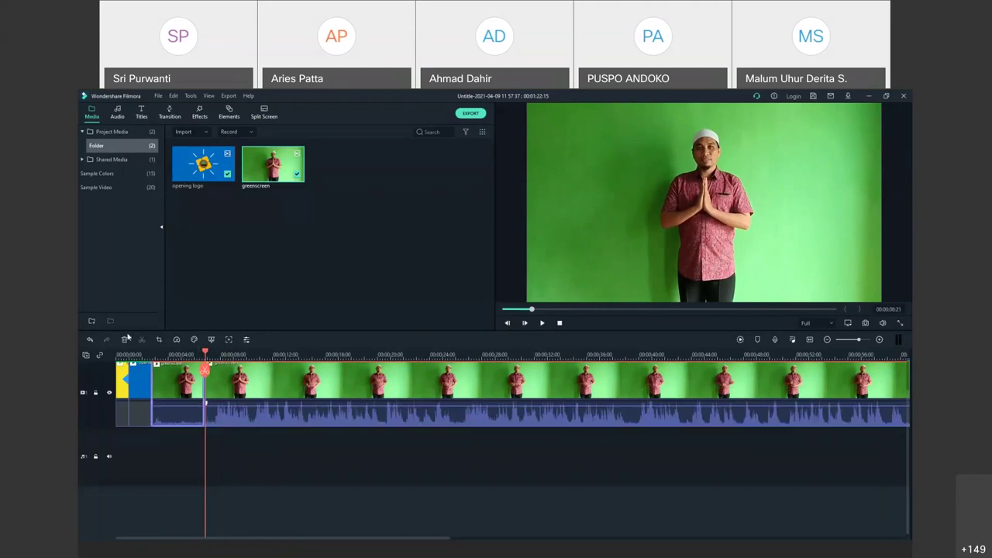
click(124, 340)
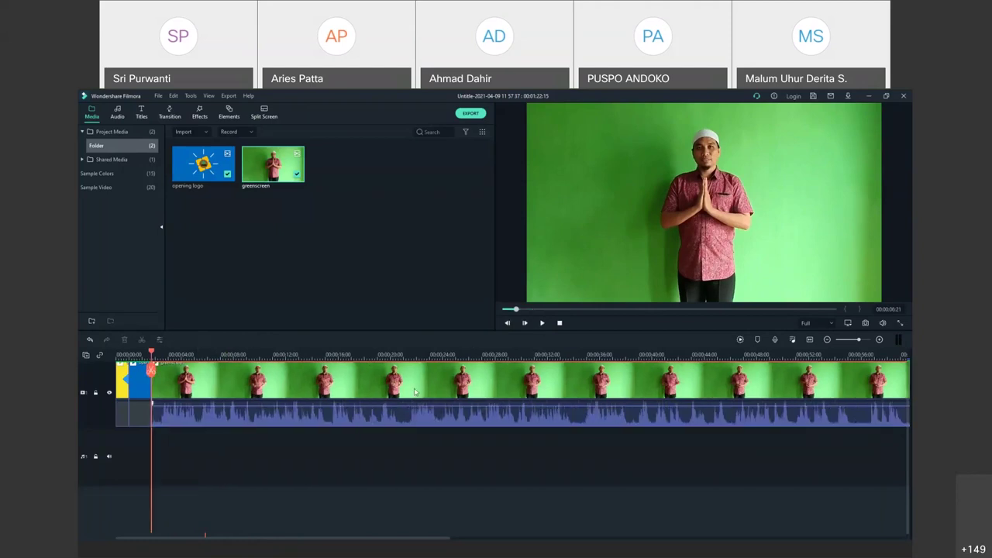
- Play the start of the trimmed greenscreen clip to check the cut and return the playhead to 00:00:02:20
click(541, 323)
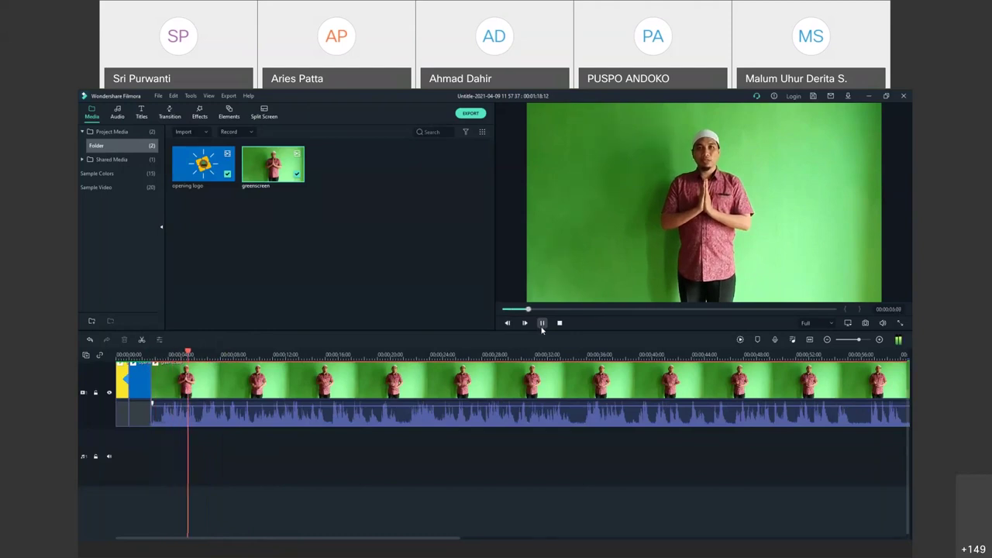
click(541, 324)
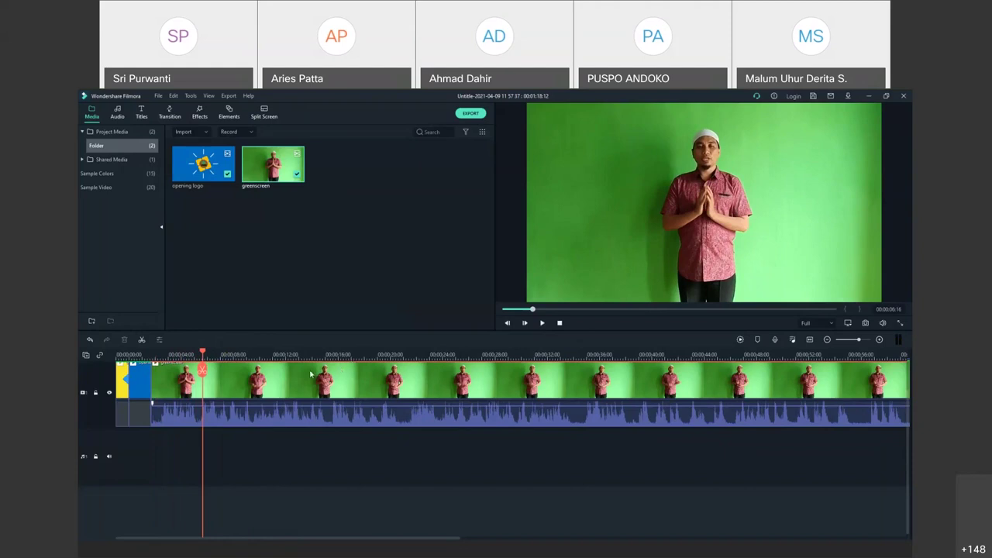
drag(203, 363, 153, 363)
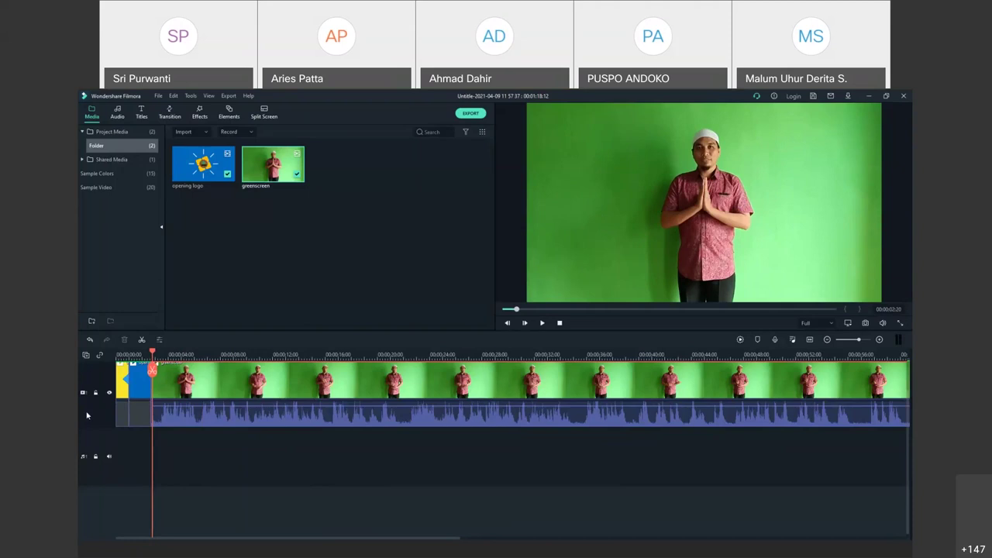
drag(139, 406, 141, 426)
- Import the DESAIN image from the Saved Pictures folder into the project media
click(191, 131)
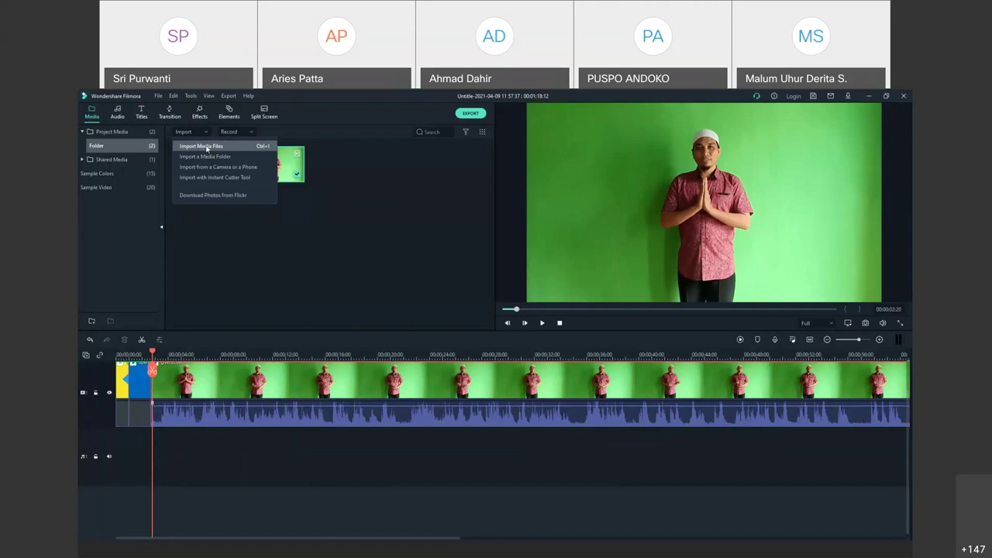
click(206, 146)
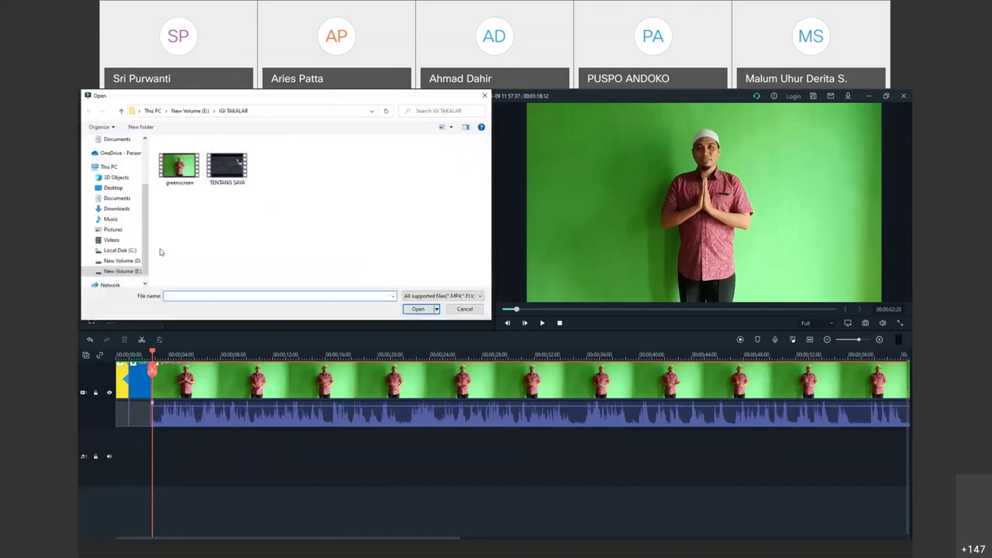
click(123, 262)
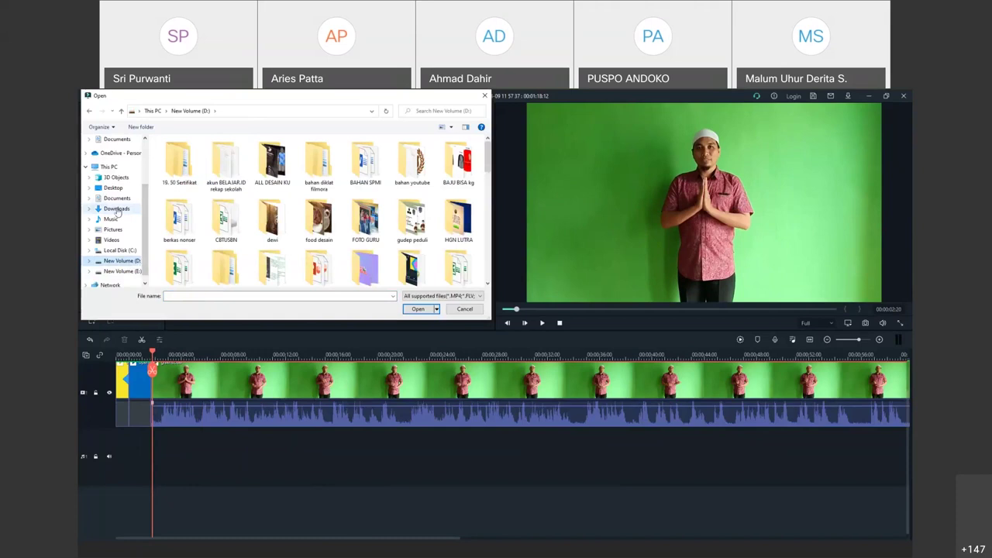
click(116, 207)
click(117, 198)
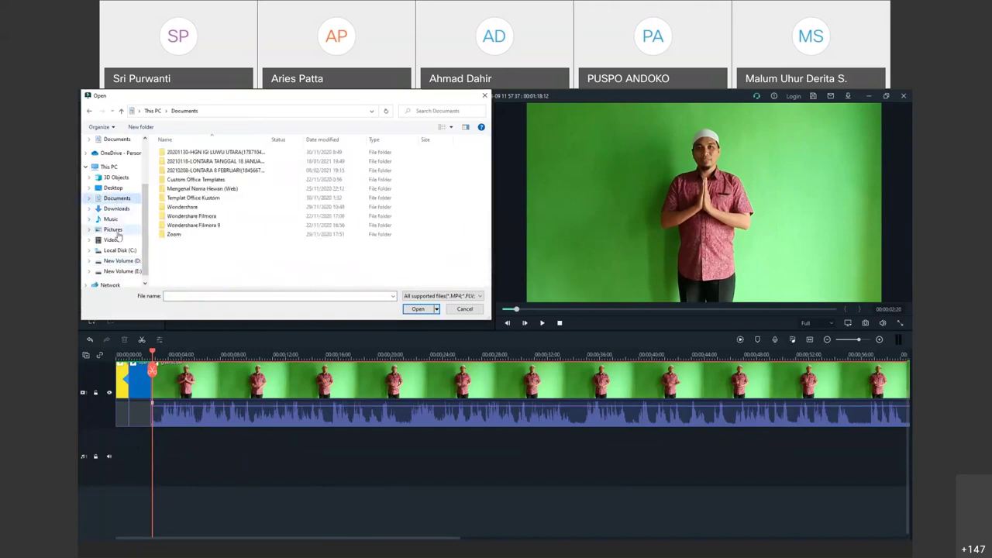
click(114, 230)
double_click(227, 161)
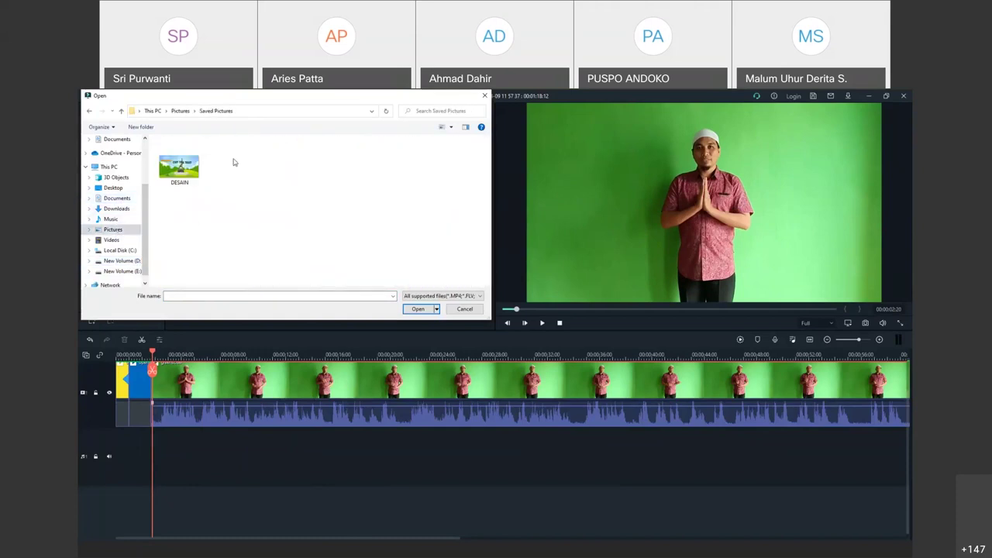
click(177, 176)
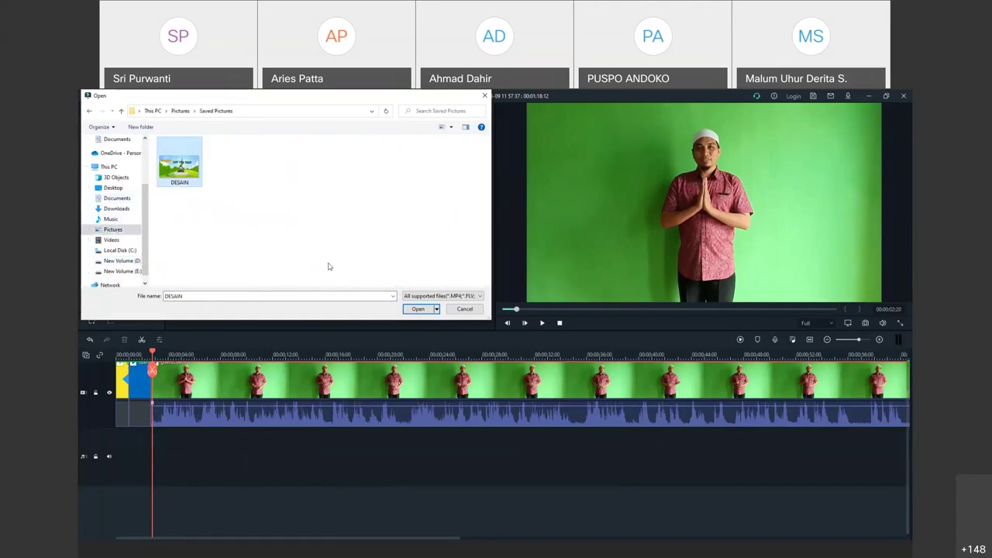
click(416, 310)
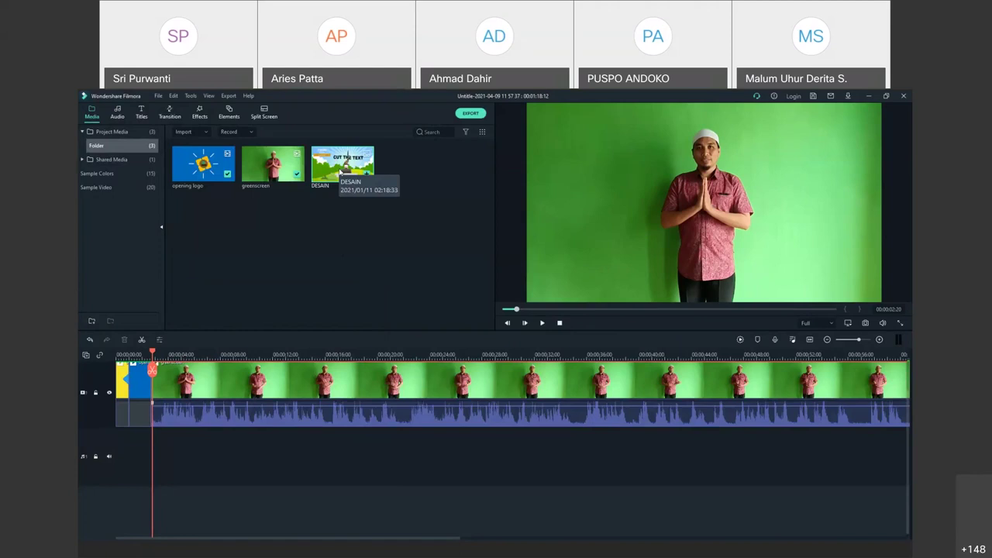
- Place the DESAIN image on a video track above the greenscreen clip, aligned with that clip's start
drag(324, 217, 154, 373)
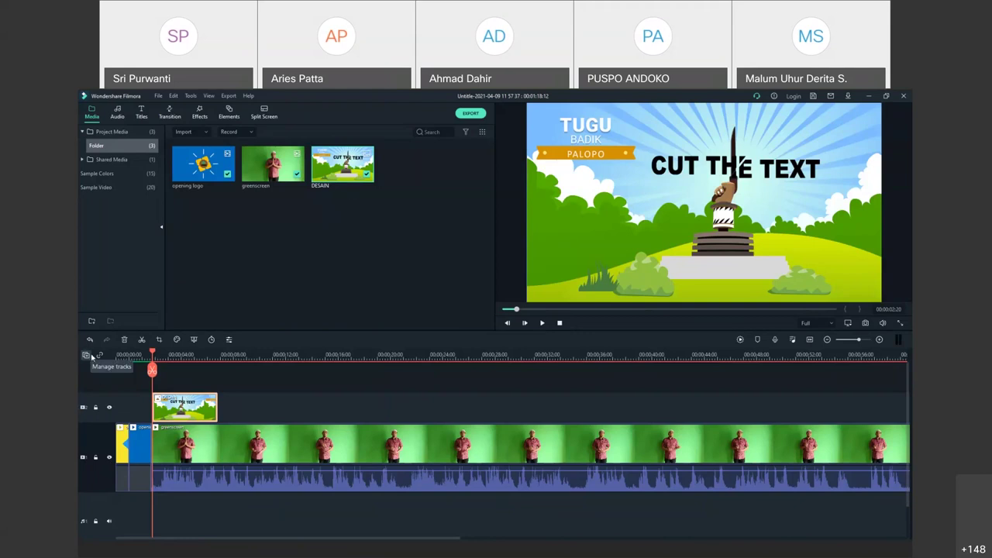
mouse_move(181, 403)
mouse_down()
mouse_move(263, 372)
mouse_move(180, 403)
mouse_up()
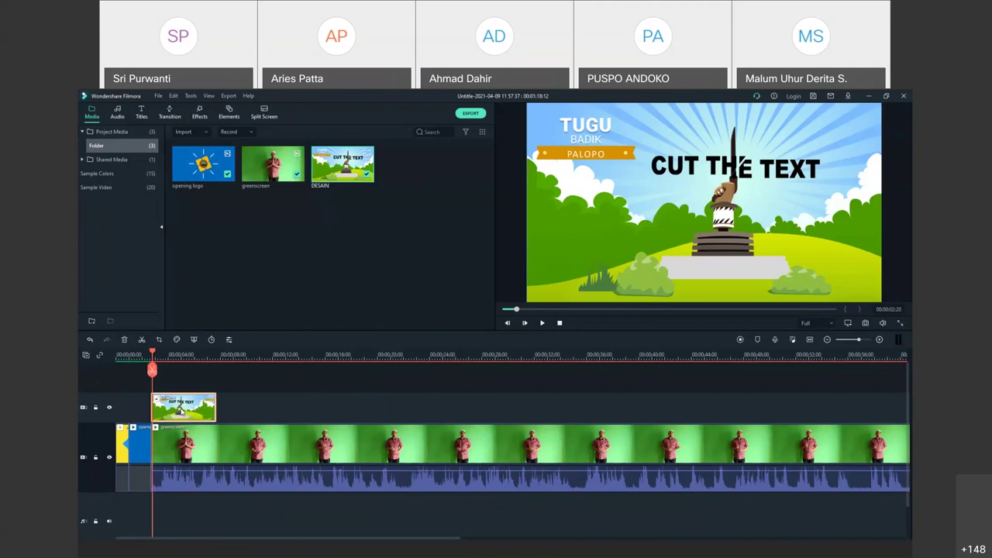
- Add two extra empty video tracks above the DESAIN image's track
click(86, 355)
click(102, 366)
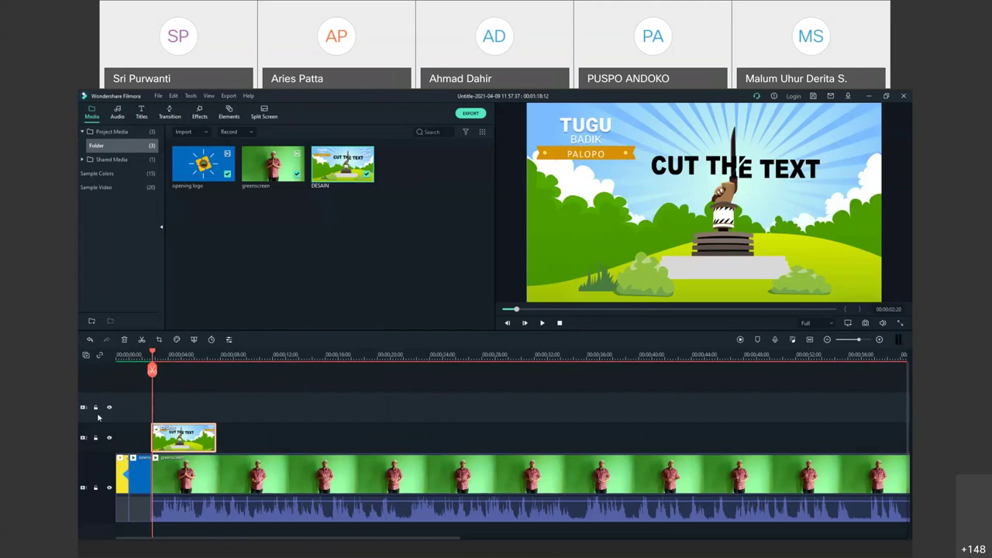
click(86, 355)
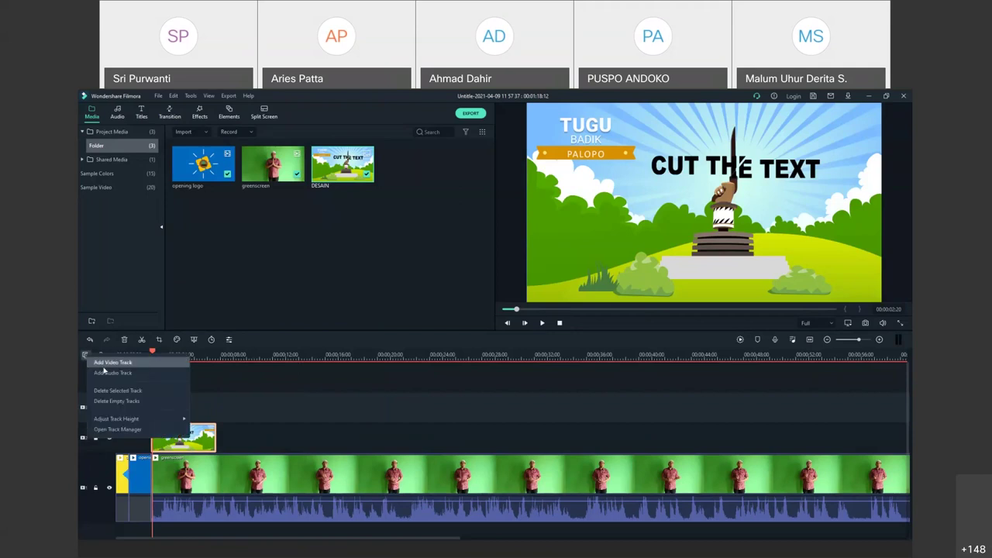
click(109, 362)
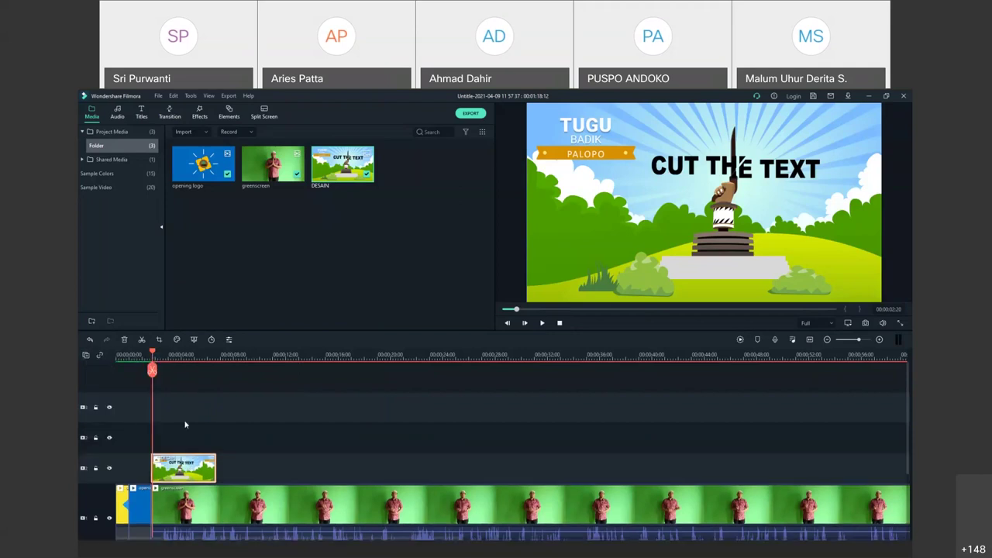
- Delete all empty tracks from the timeline
right_click(125, 414)
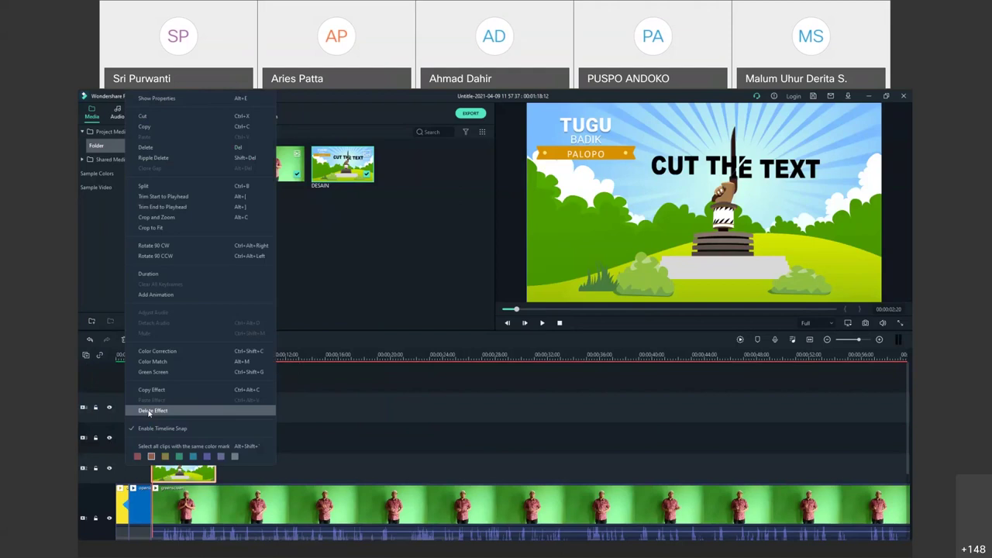
click(149, 412)
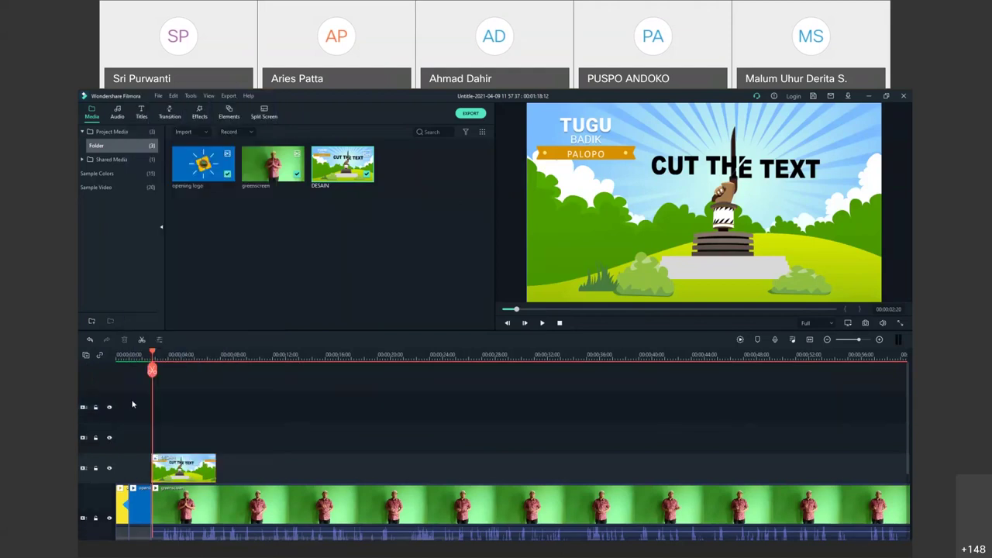
click(86, 355)
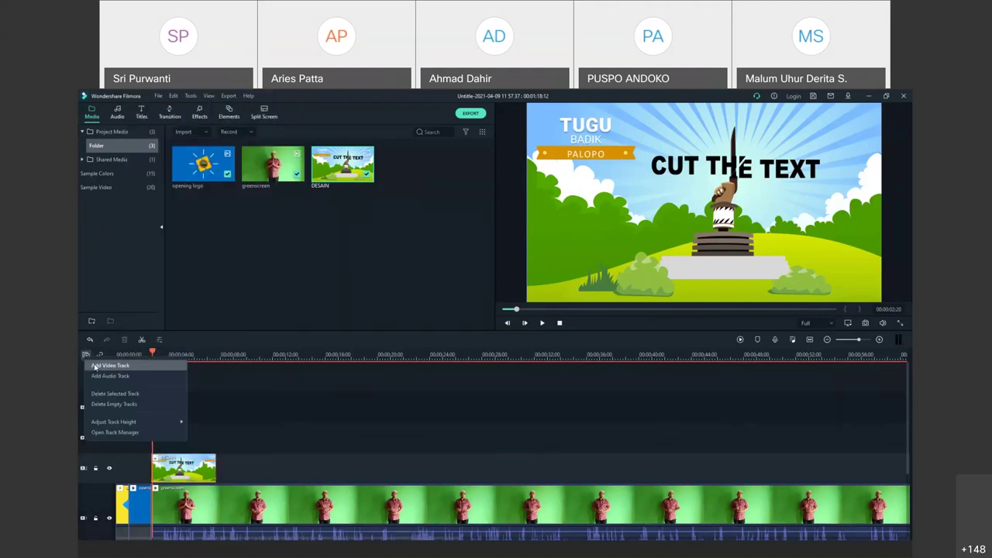
click(114, 404)
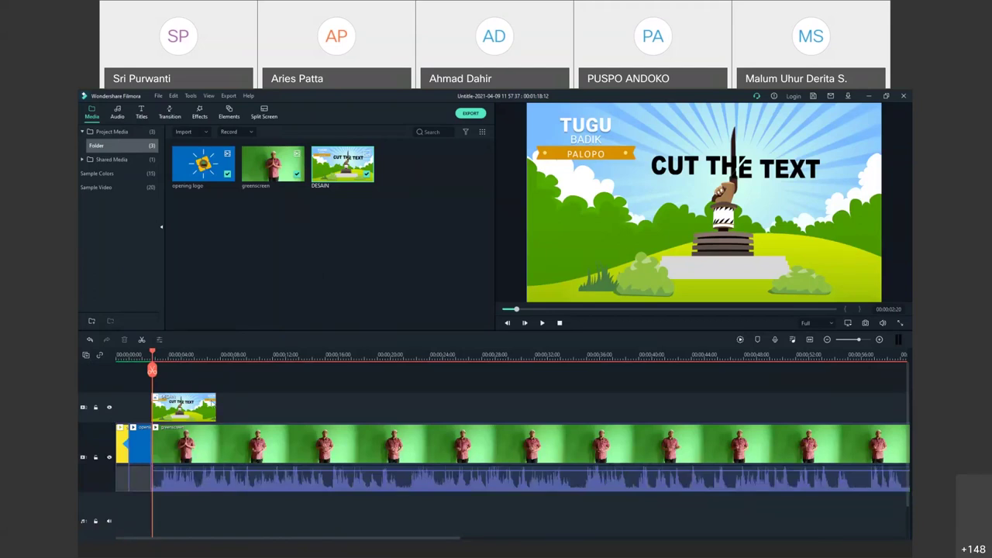
- Lengthen the DESAIN image on the timeline so that it ends at about 14 seconds
click(195, 412)
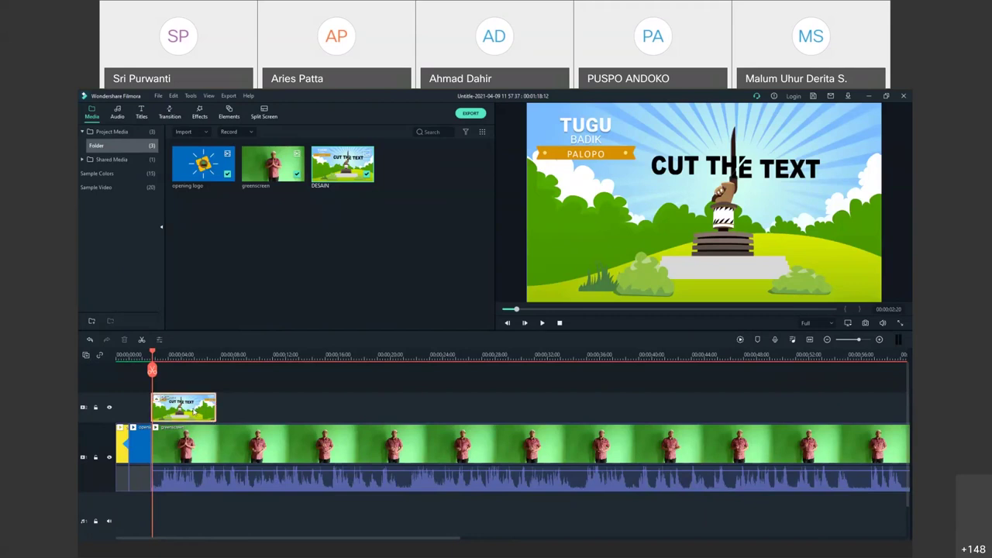
drag(216, 409, 359, 406)
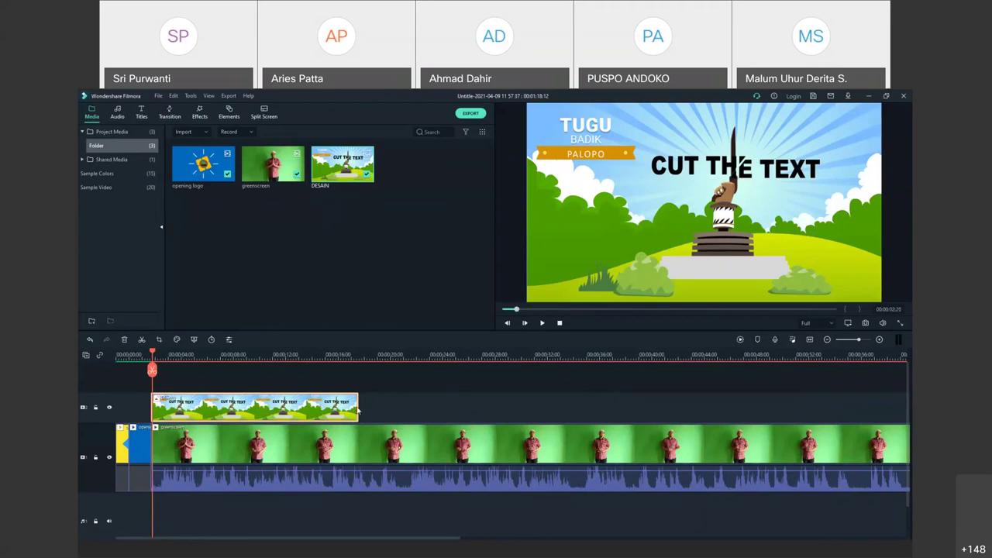
drag(359, 407, 305, 407)
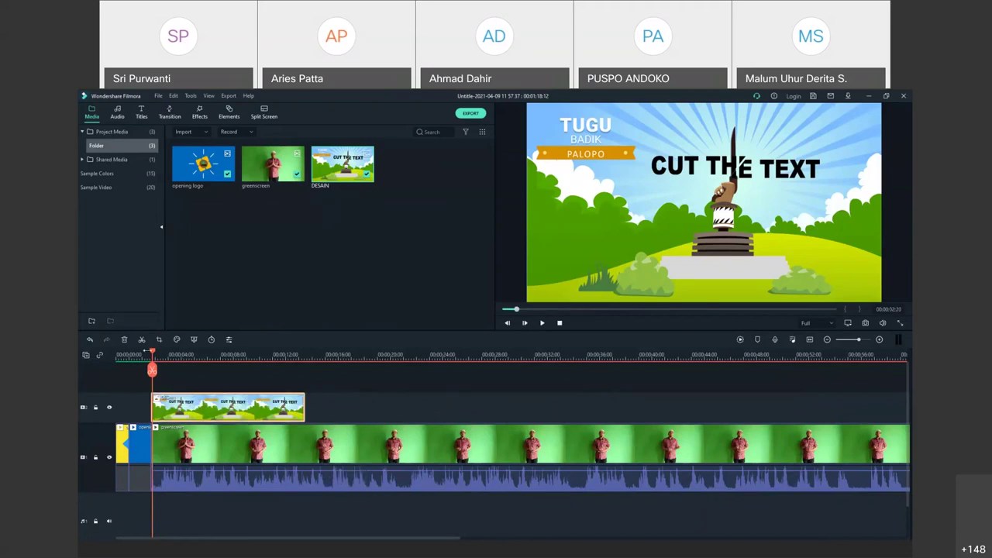
- Place the playhead at 00:00:02:19 and enable Chroma Key on the greenscreen clip
mouse_move(152, 353)
mouse_down()
mouse_move(224, 358)
mouse_move(150, 358)
mouse_move(191, 365)
mouse_move(152, 367)
mouse_up()
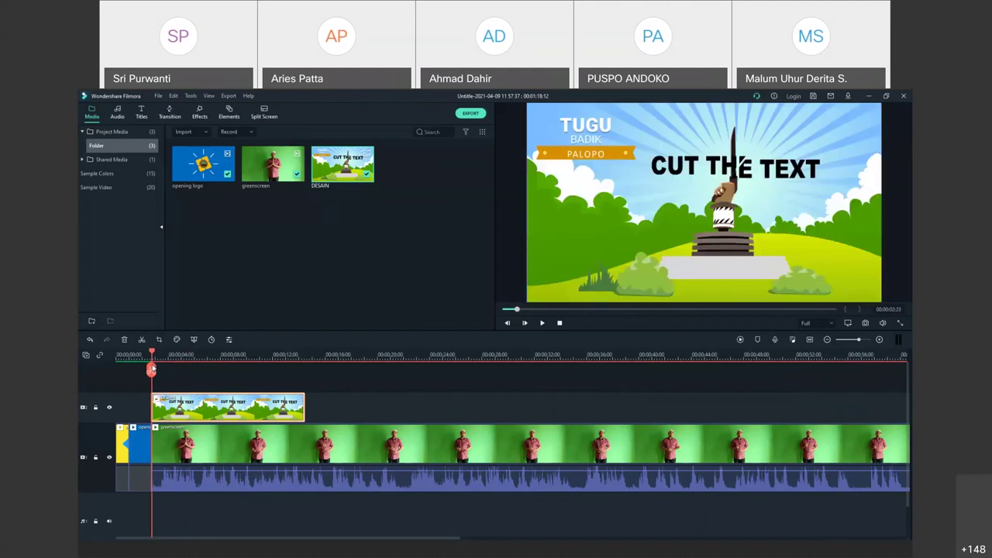
click(170, 443)
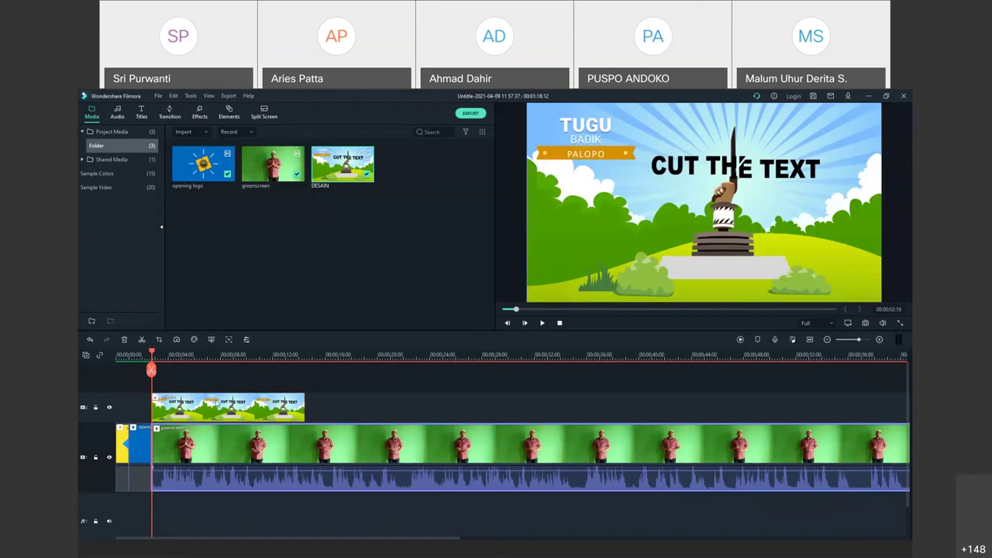
click(212, 341)
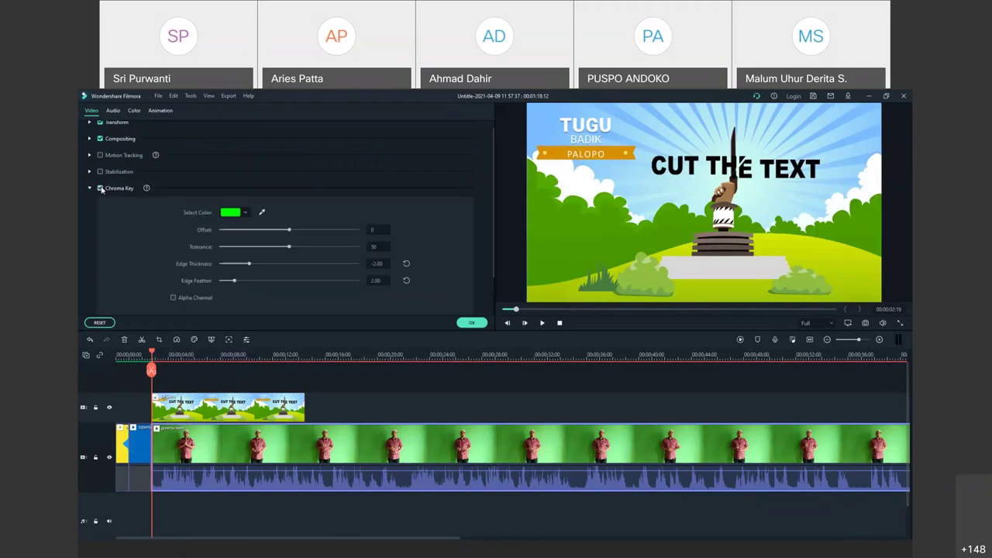
- Try Chroma Key on the DESAIN image and switch it off again
click(626, 256)
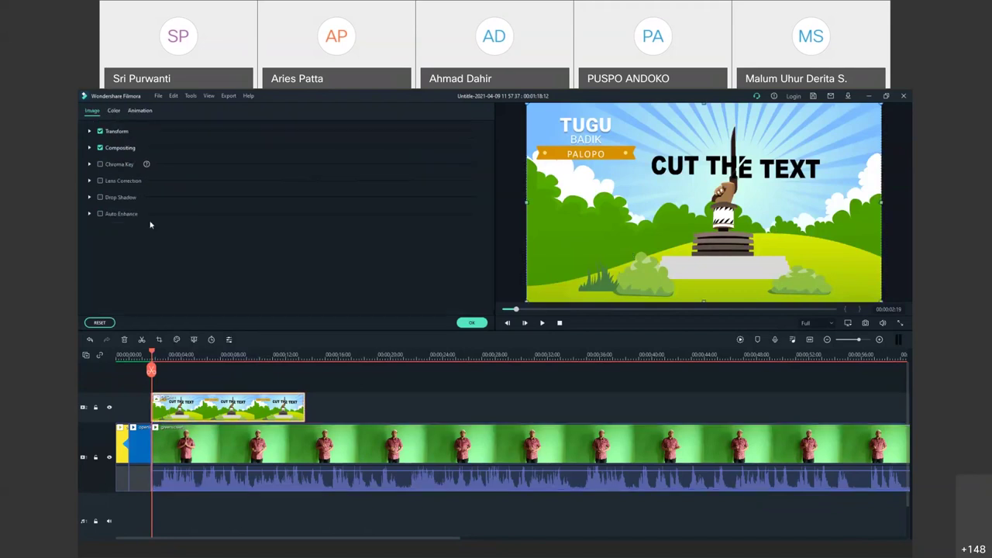
click(99, 164)
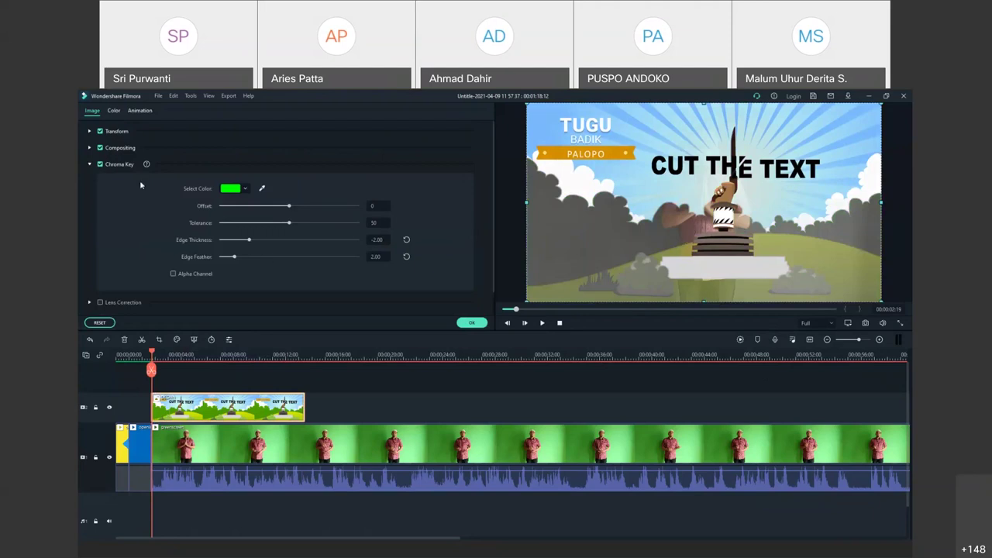
click(99, 165)
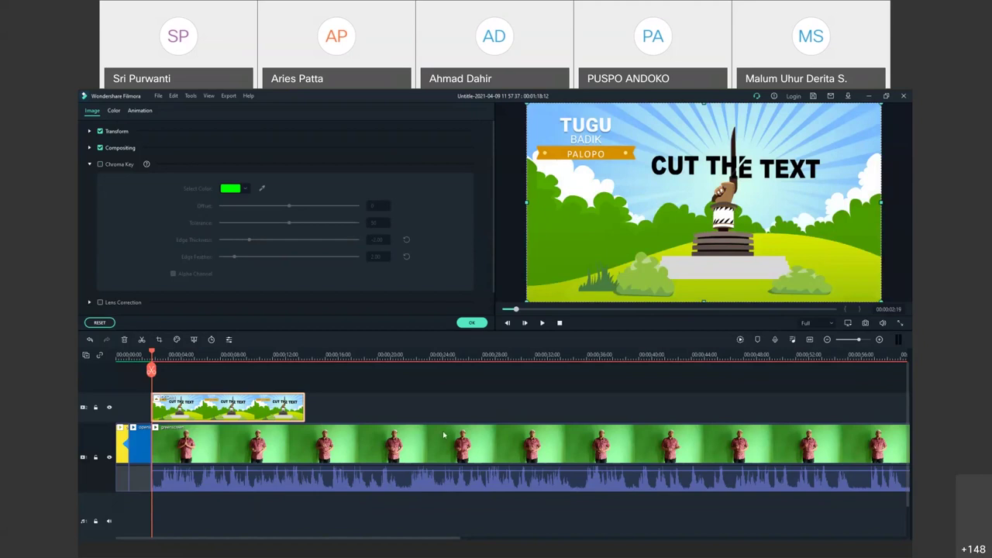
- Move the DESAIN image down in the preview to uncover the greenscreen clip, then return it to the full frame
drag(677, 218, 651, 362)
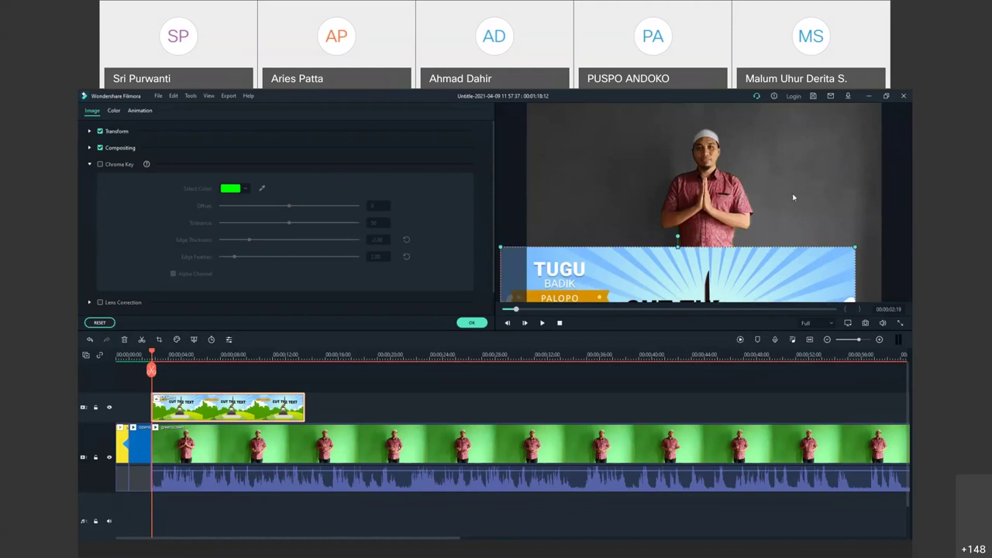
drag(679, 271, 713, 137)
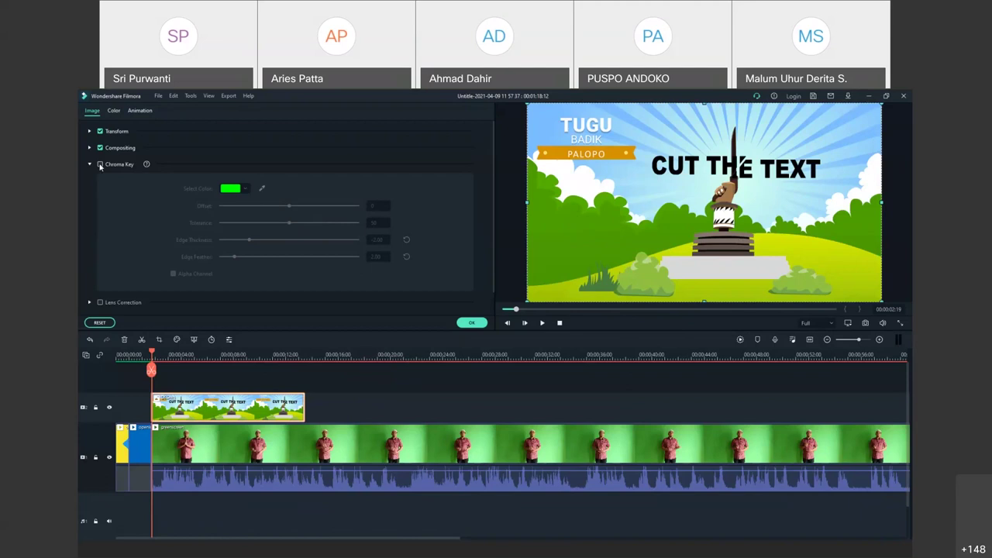
click(472, 323)
- Switch the greenscreen clip's Chroma Key off and on again, and apply the settings
click(396, 463)
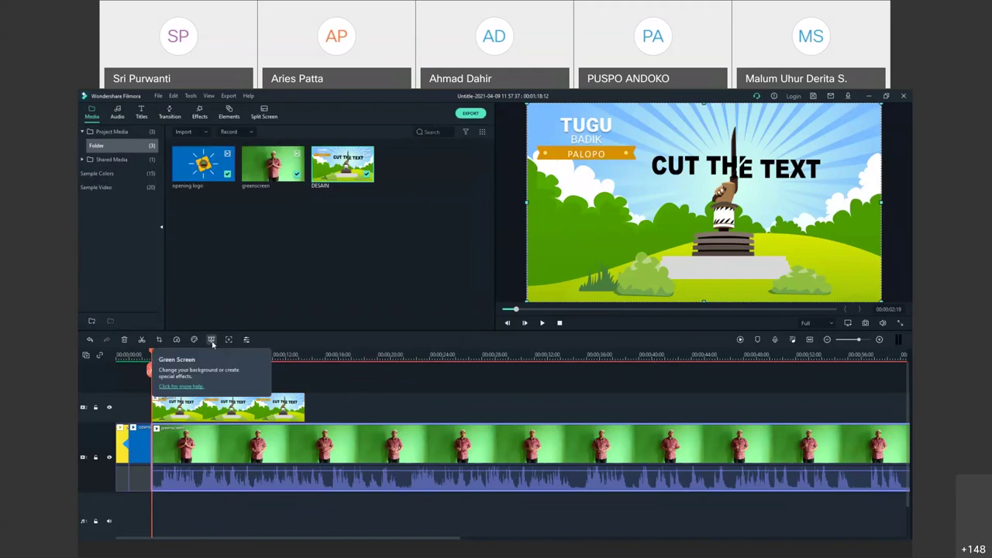
right_click(265, 447)
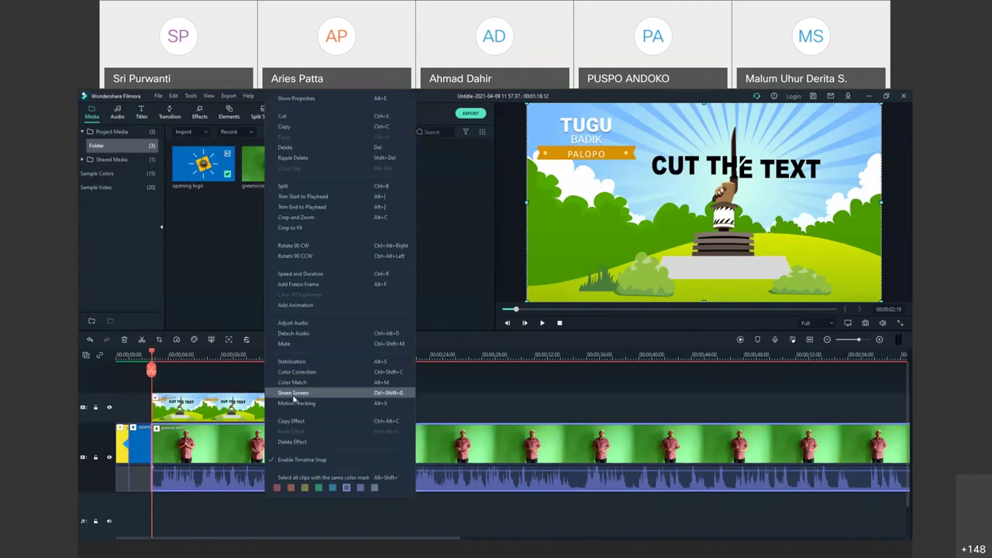
click(292, 394)
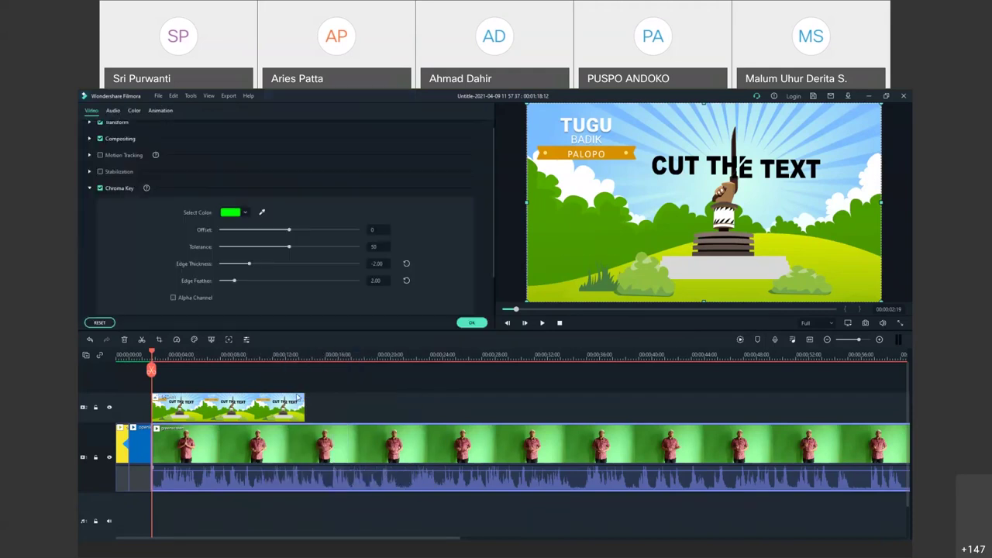
click(99, 188)
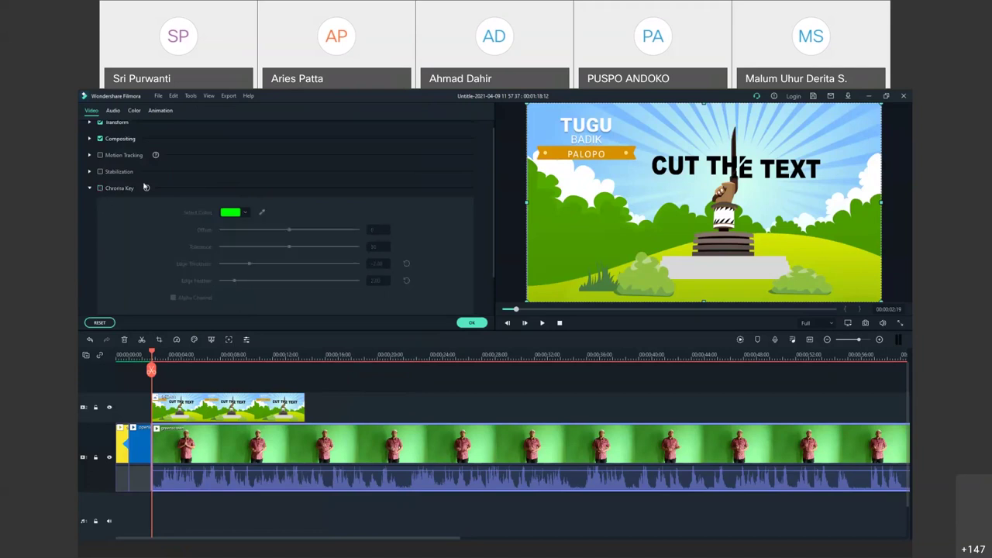
click(99, 188)
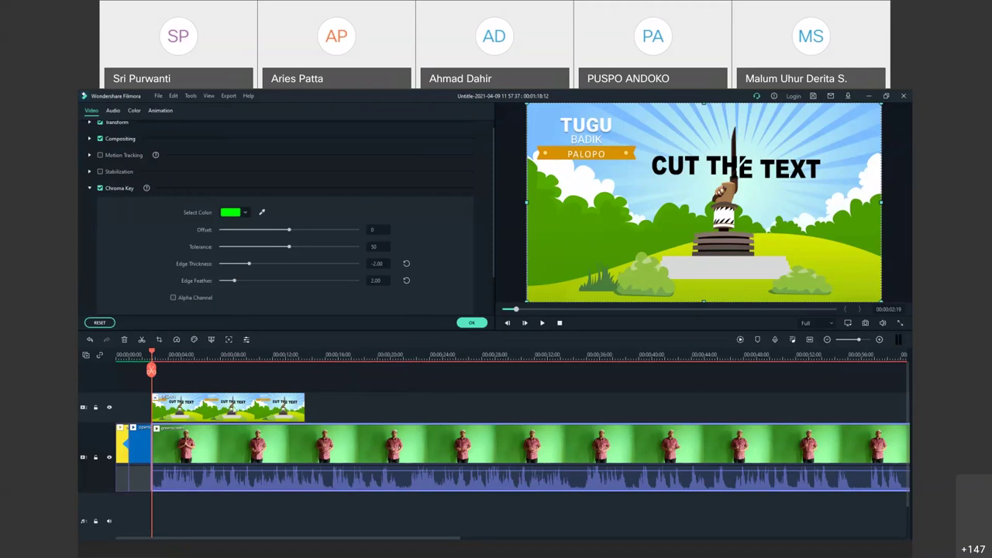
click(471, 323)
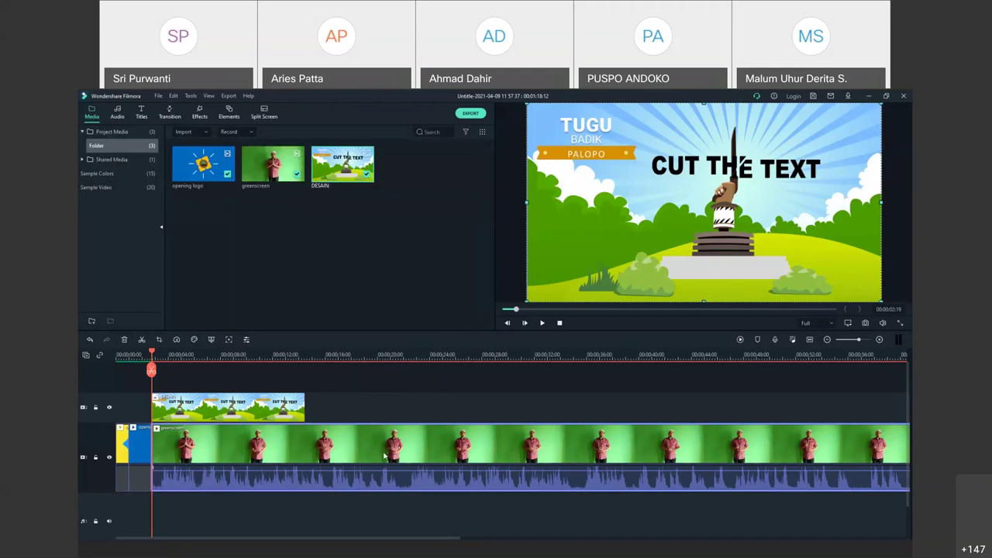
- Set the greenscreen clip's Chroma Key offset to -7 and tolerance to 64
double_click(384, 458)
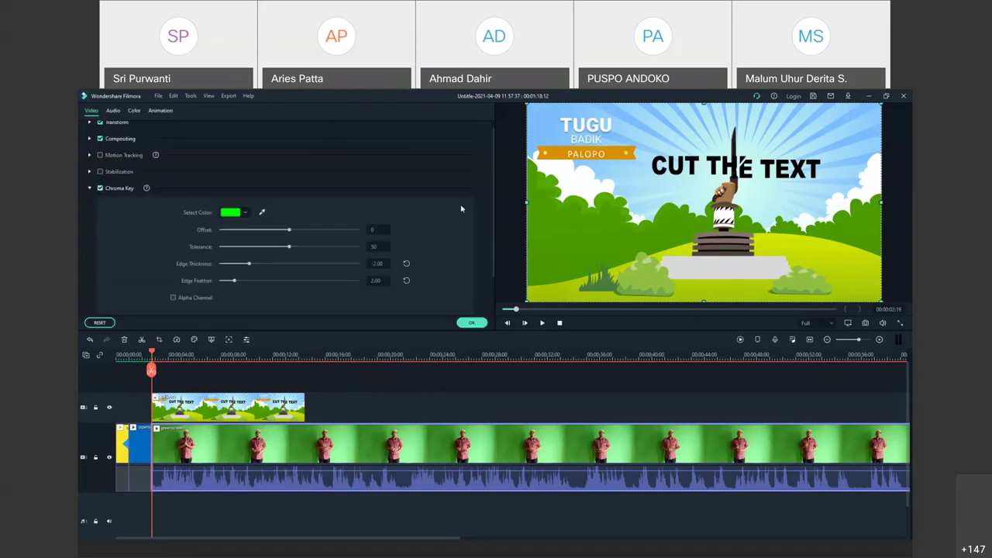
drag(291, 232, 324, 235)
- Enable Chroma Key on the DESAIN image with an offset of 100 and a tolerance of 50
click(625, 256)
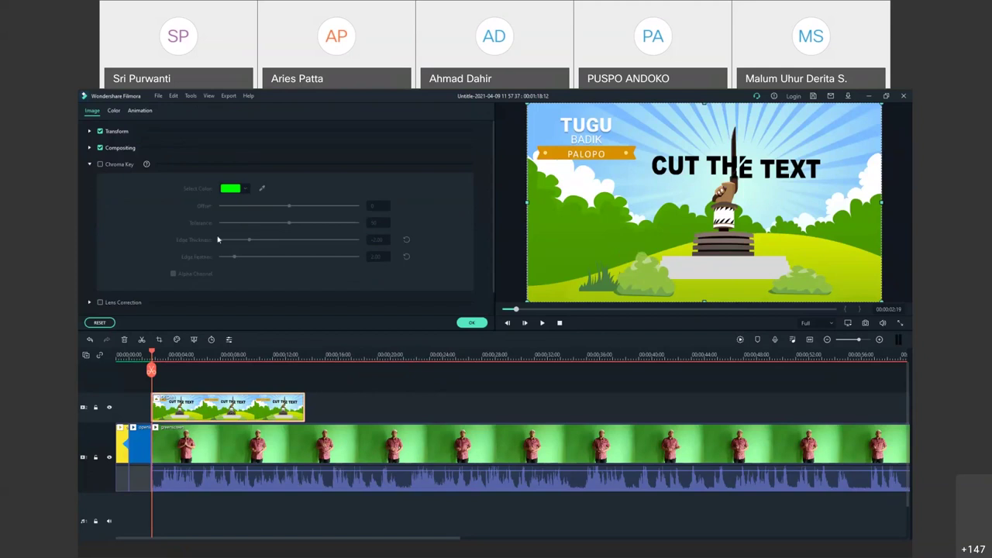
click(117, 165)
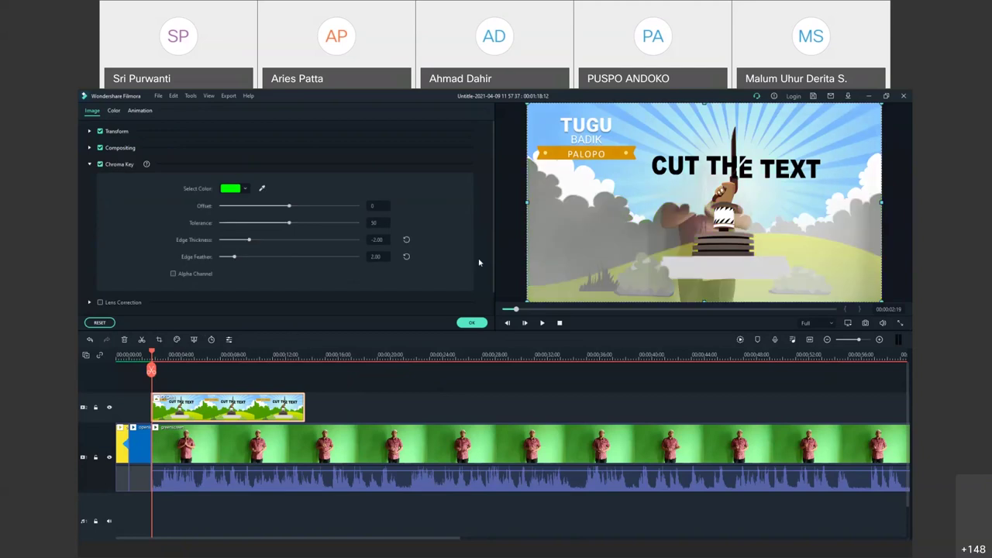
drag(289, 206, 355, 223)
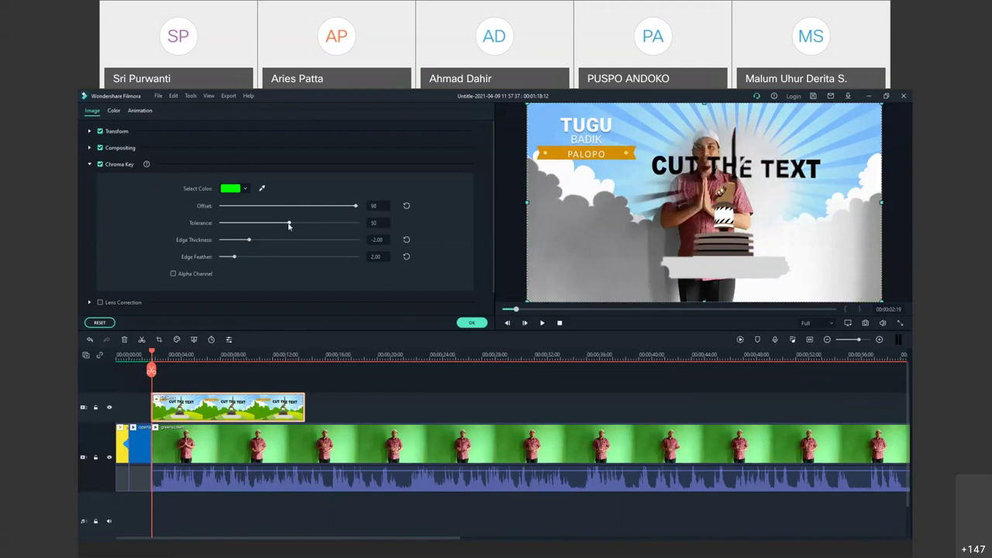
drag(288, 226, 289, 225)
drag(356, 206, 359, 208)
- Shrink the greenscreen clip and place it at the lower left of the video frame, with the DESAIN image filling the frame
drag(686, 216, 705, 211)
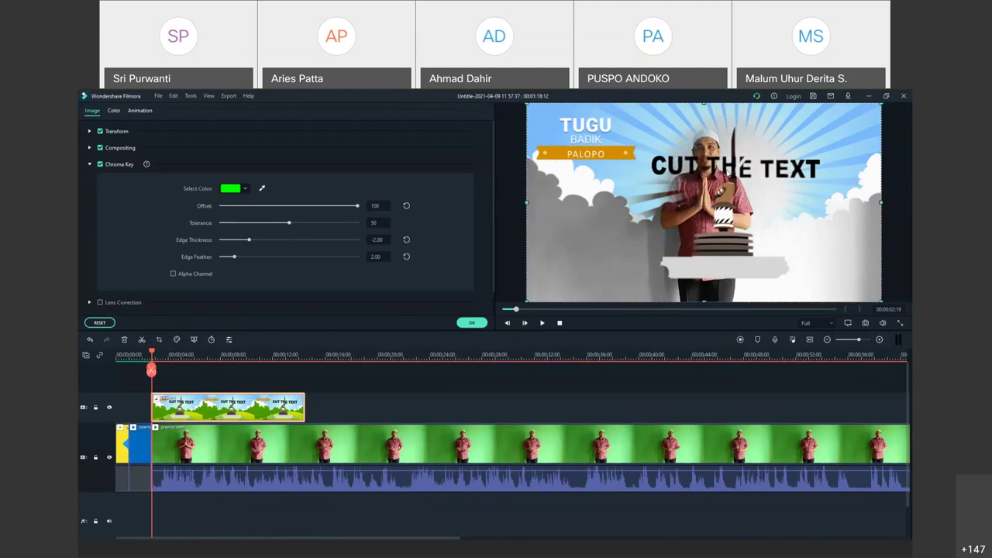
drag(699, 265, 788, 305)
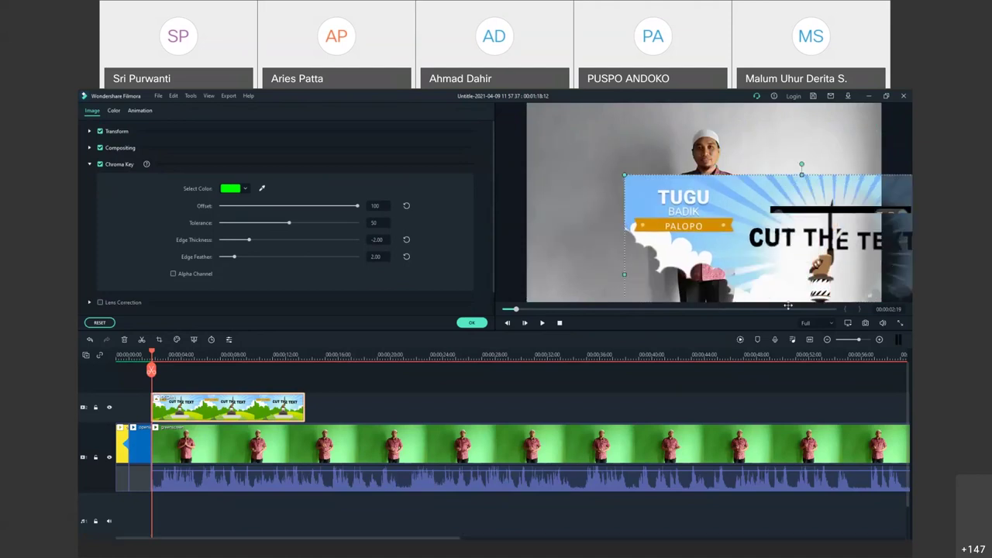
click(571, 212)
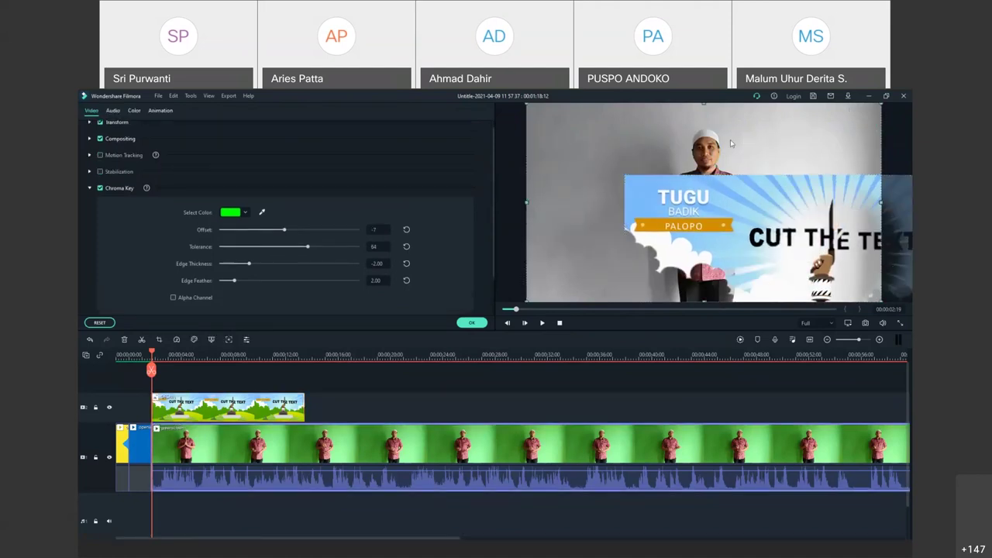
drag(672, 155, 729, 179)
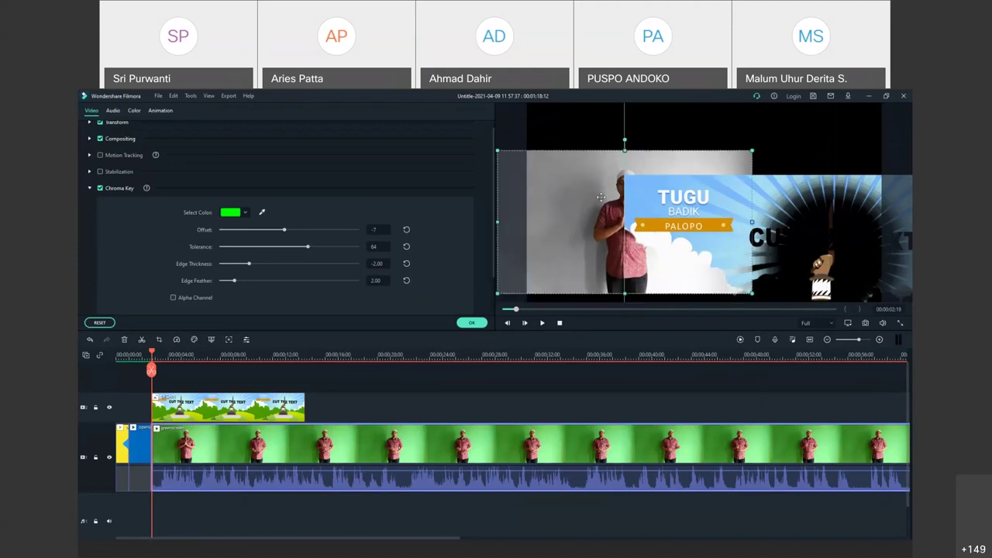
click(733, 189)
drag(734, 188, 659, 131)
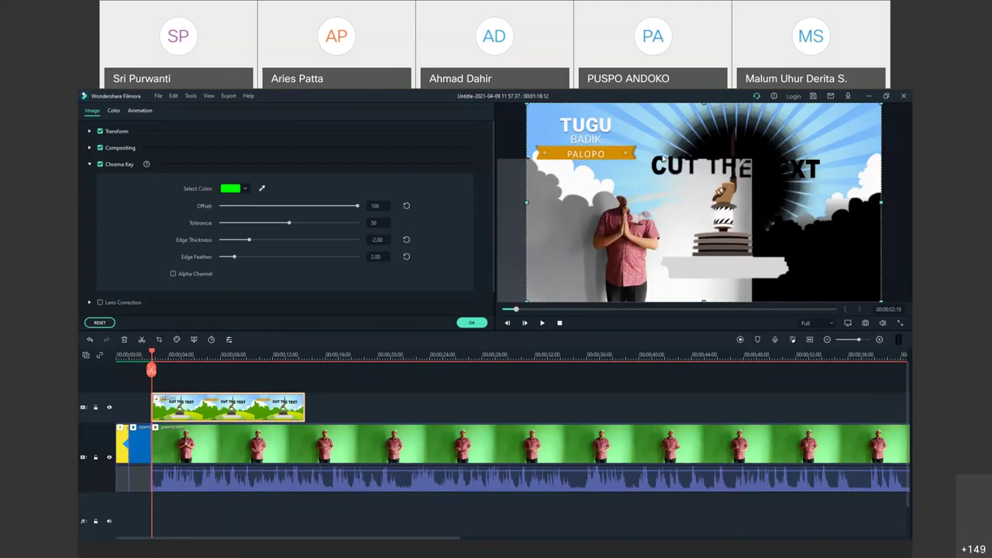
- Play the composite, pause at 00:00:08:11 and open the greenscreen clip's settings
click(472, 322)
click(542, 324)
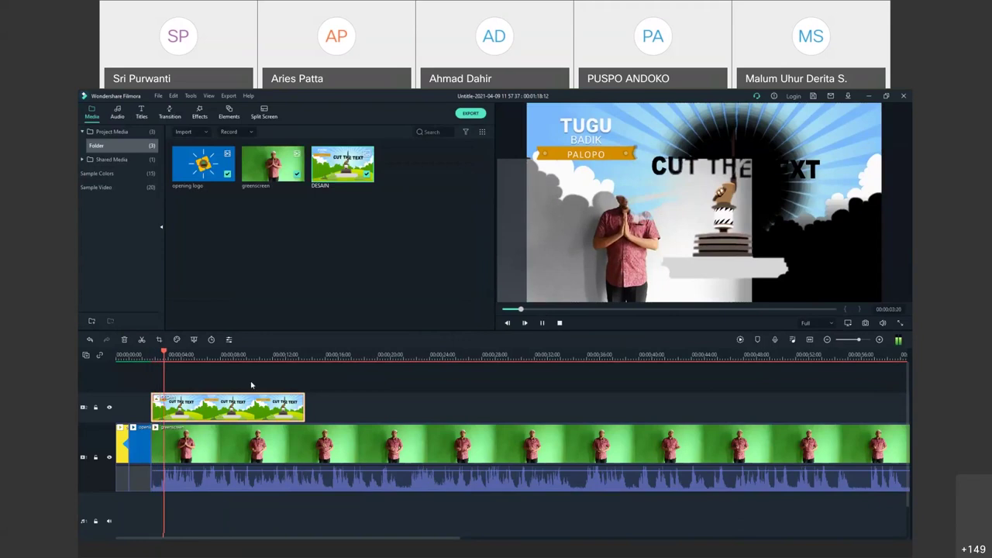
double_click(238, 435)
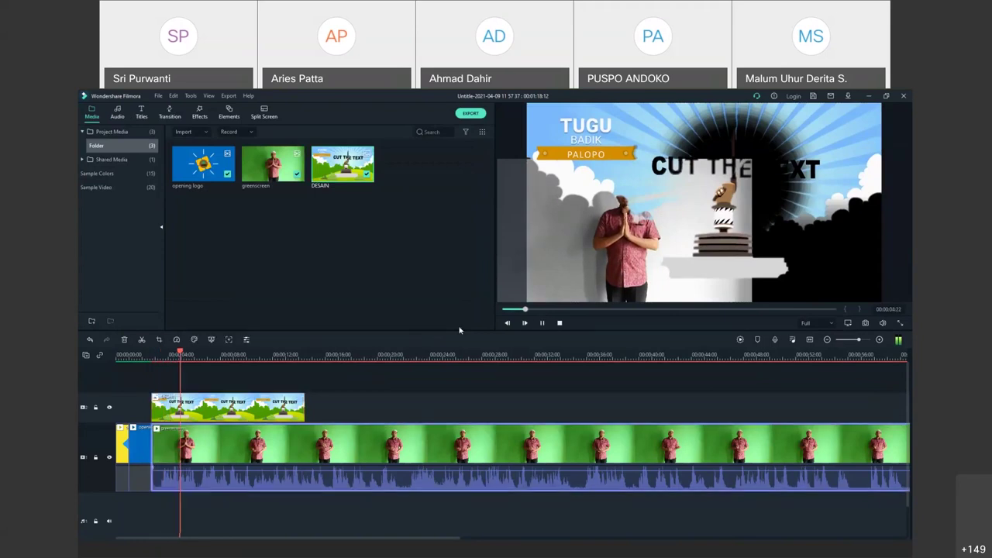
click(542, 323)
- Set the greenscreen clip's Chroma Key offset to 96 and tolerance to 63
drag(290, 230, 324, 236)
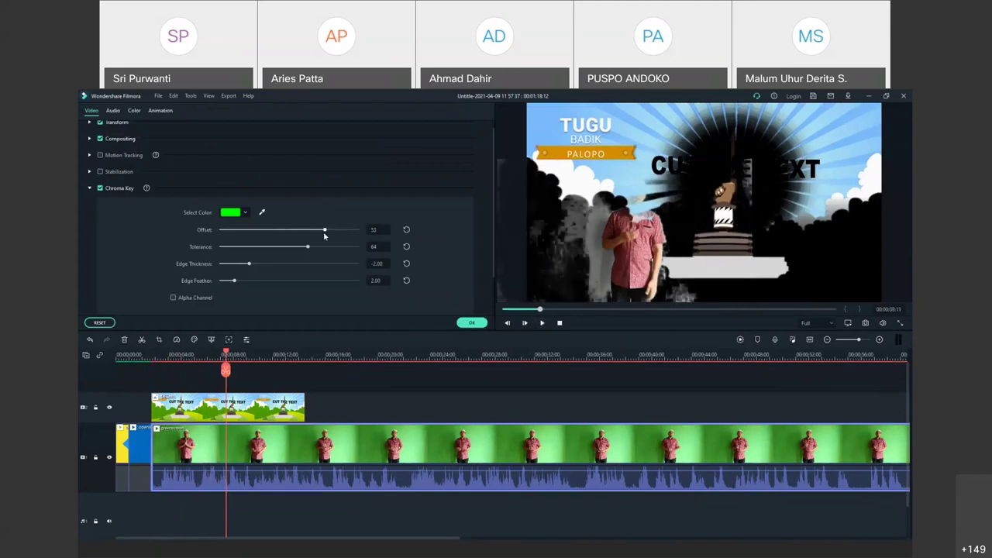
click(320, 250)
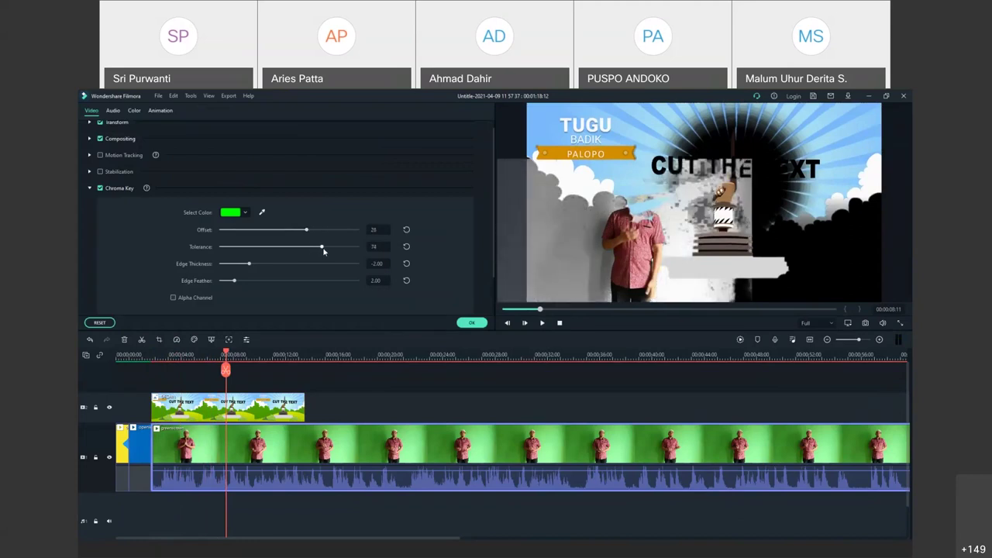
mouse_move(322, 250)
mouse_down()
mouse_move(298, 249)
mouse_move(309, 248)
mouse_move(313, 231)
mouse_move(351, 235)
mouse_move(306, 251)
mouse_up()
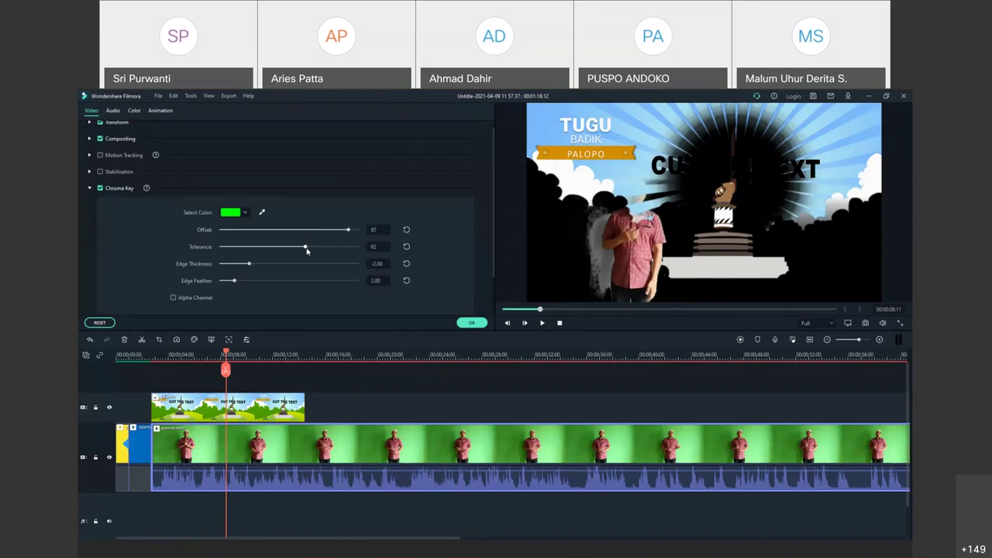
drag(306, 250, 309, 252)
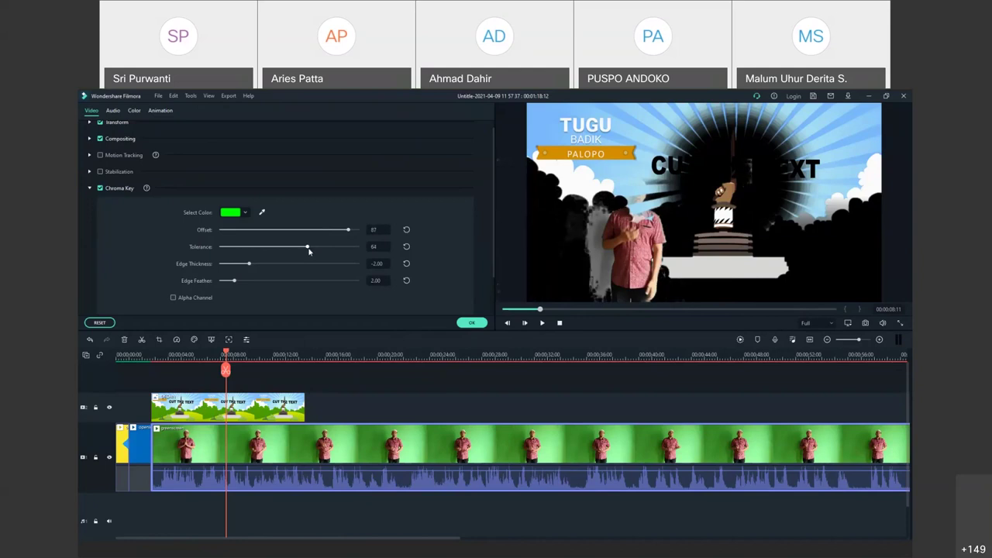
drag(348, 230, 356, 234)
- Enlarge the greenscreen clip and position the presenter near the frame's centre, with the DESAIN image again filling the frame
click(633, 243)
drag(633, 242, 634, 285)
drag(658, 221, 667, 297)
drag(633, 207, 723, 166)
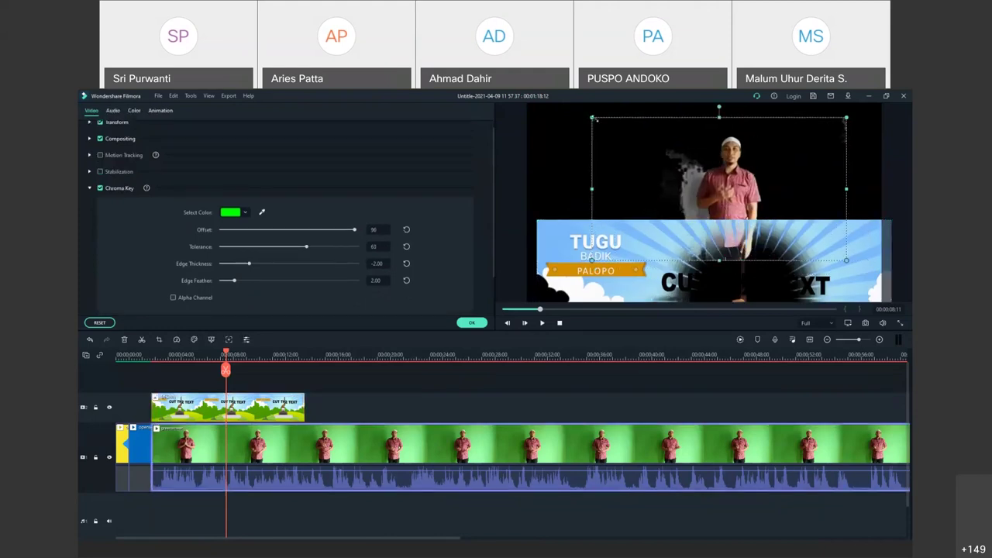
drag(589, 116, 537, 105)
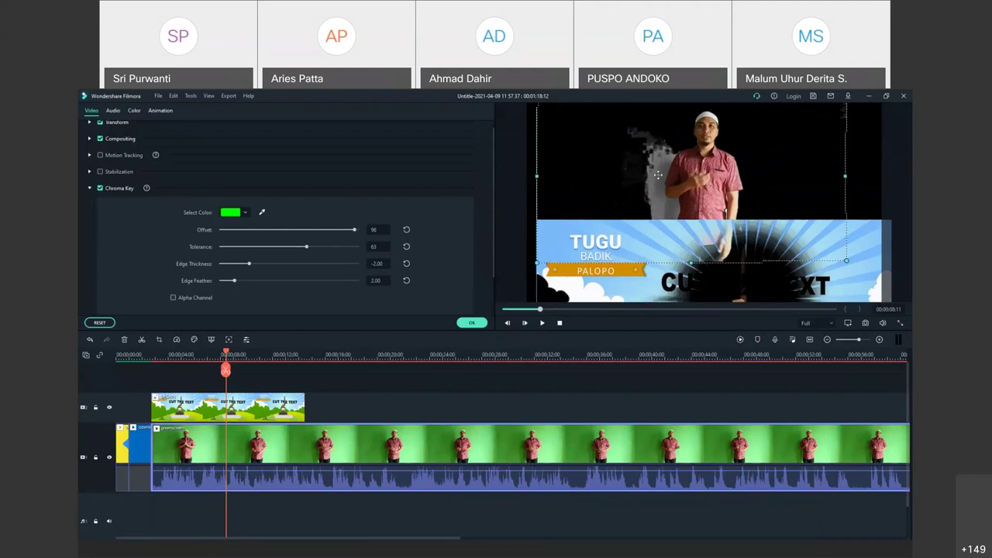
drag(658, 175, 654, 131)
click(663, 238)
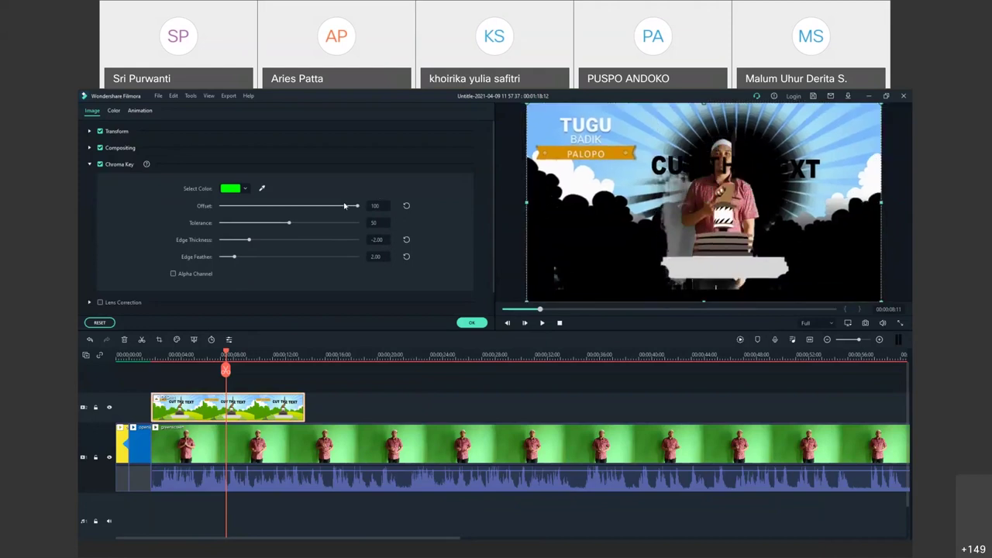
- Try a Chroma Key offset of 52 on the DESAIN image and return it to 100
drag(354, 205, 324, 206)
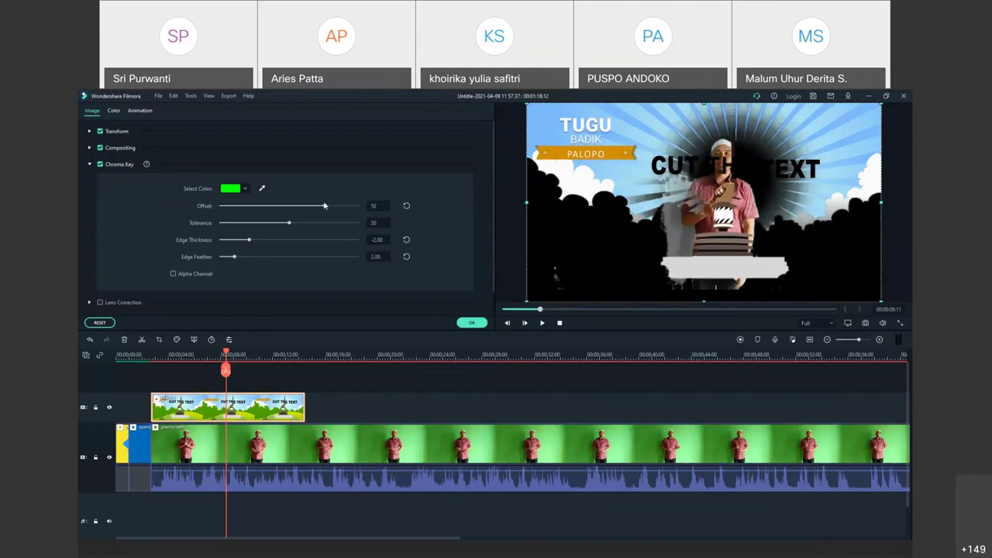
click(287, 225)
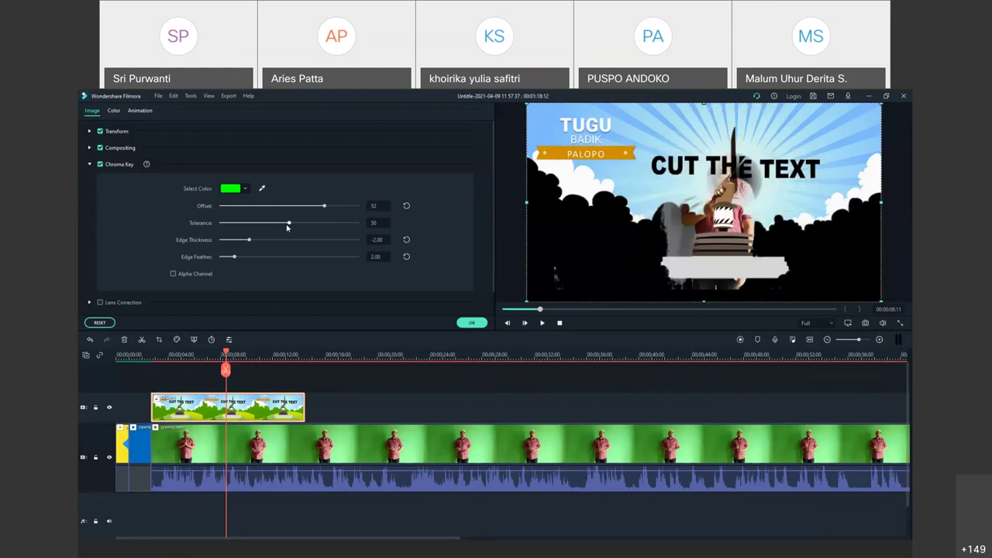
drag(287, 226, 288, 225)
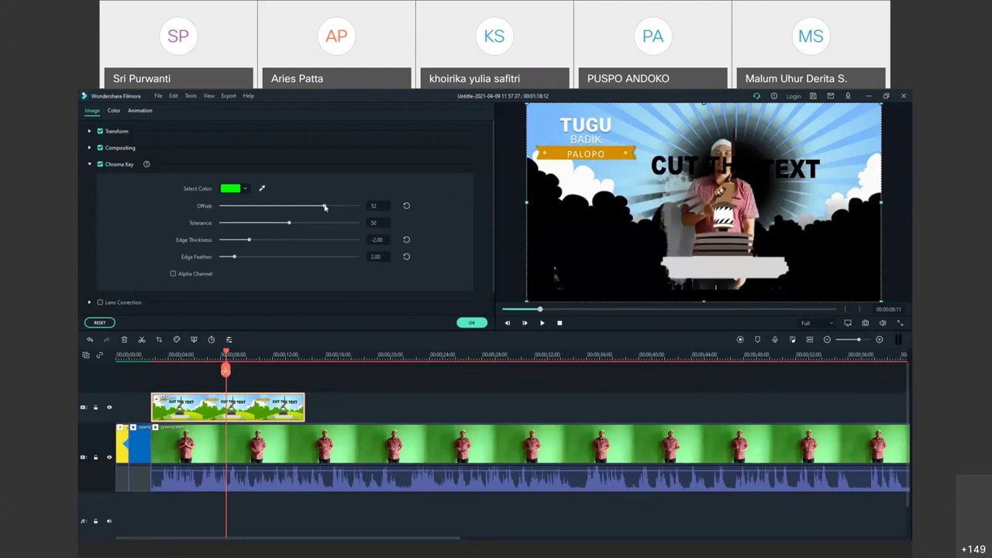
drag(325, 207, 369, 214)
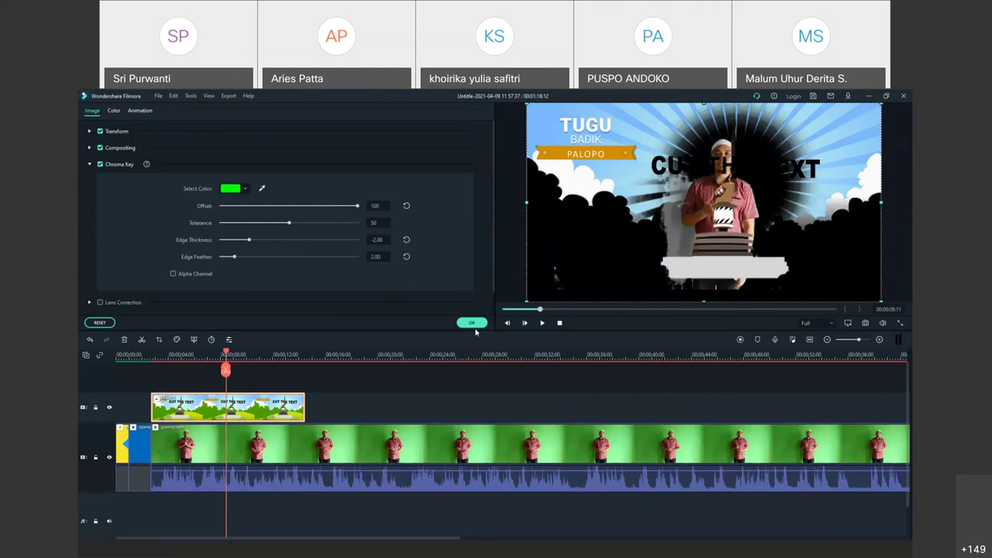
- Lower the DESAIN image's Chroma Key offset and set its edge thickness to -0.09 and edge feather to 7.83
drag(357, 207, 352, 207)
drag(351, 206, 331, 208)
click(251, 240)
drag(252, 240, 279, 259)
click(275, 257)
- Try other offset and tolerance values on the DESAIN image, including offset 88, and return them to 100 and 50
drag(358, 222, 285, 224)
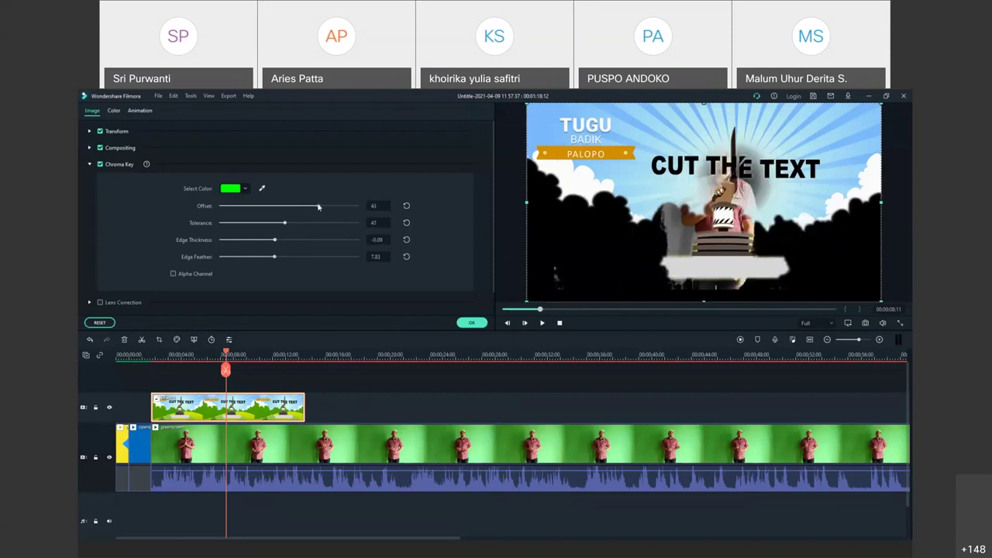
drag(318, 206, 349, 207)
drag(286, 224, 322, 228)
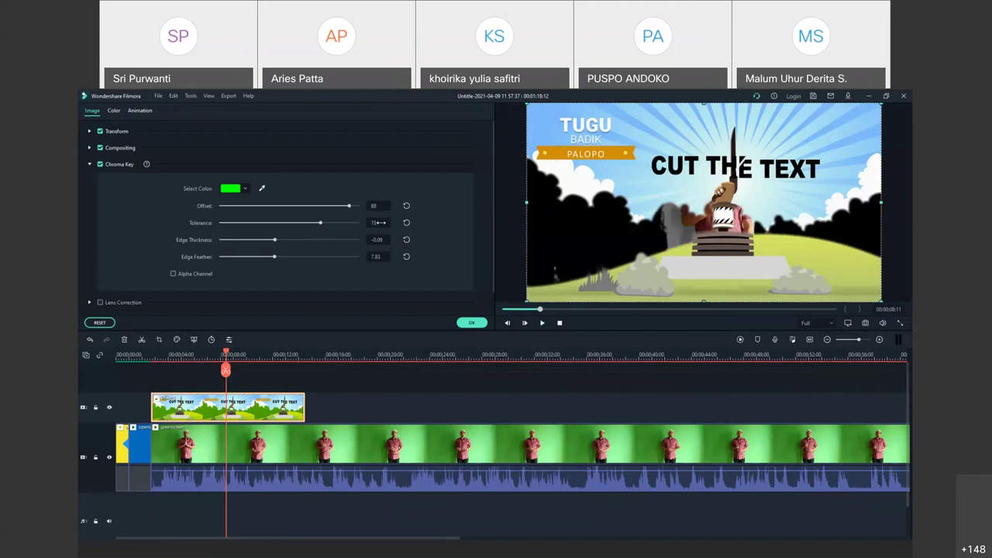
drag(349, 206, 289, 225)
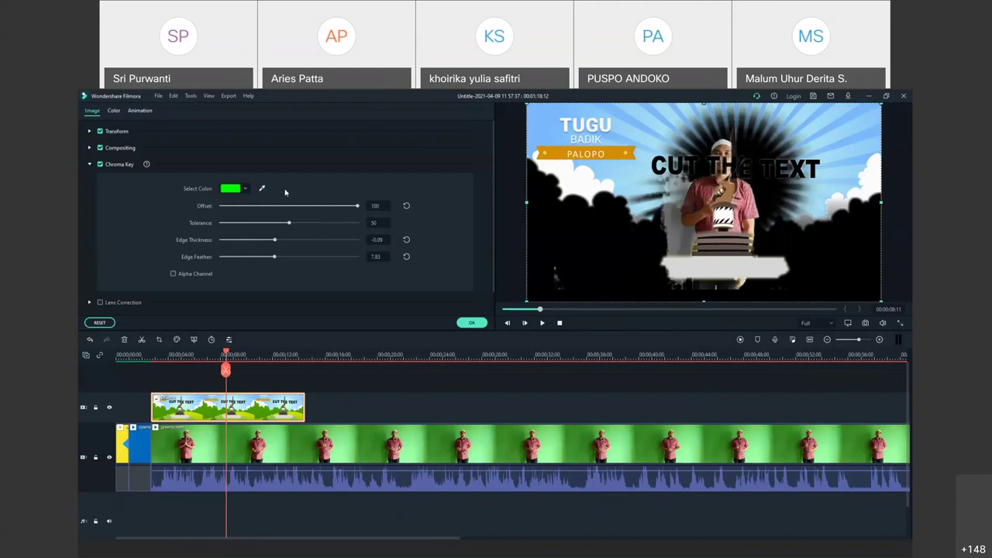
- Change the DESAIN image's Chroma Key colour to black
click(245, 190)
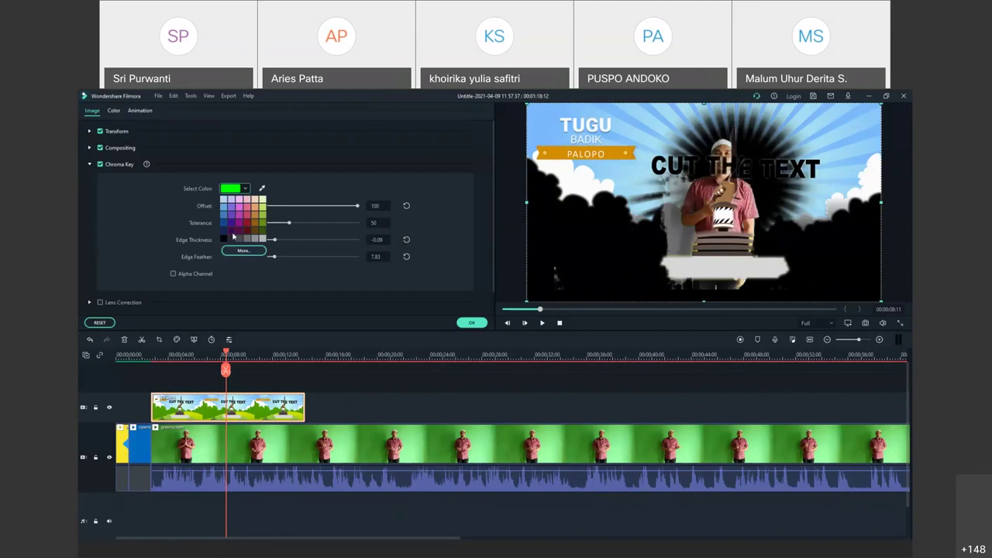
click(224, 239)
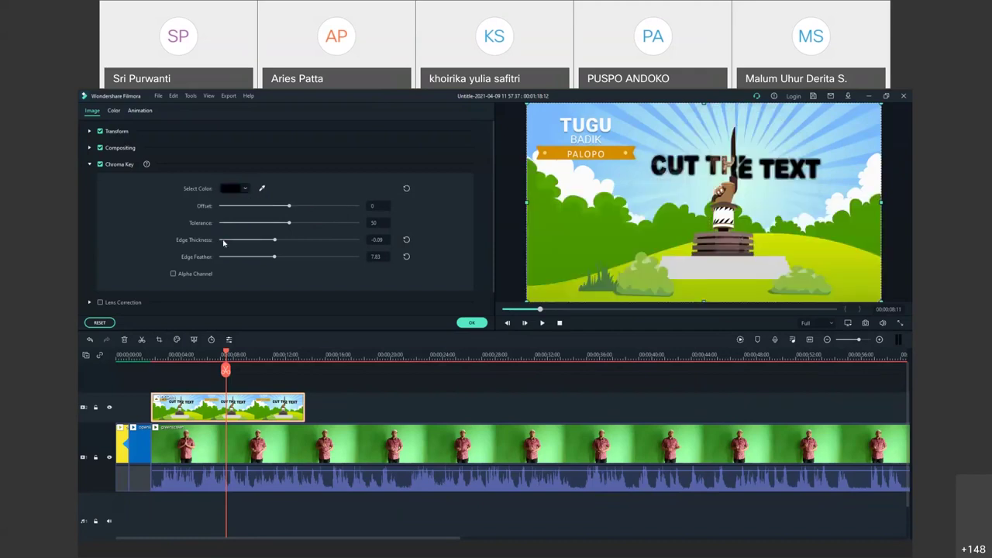
- Try a dark olive green and a lighter olive green as the DESAIN image's Chroma Key colour
click(245, 189)
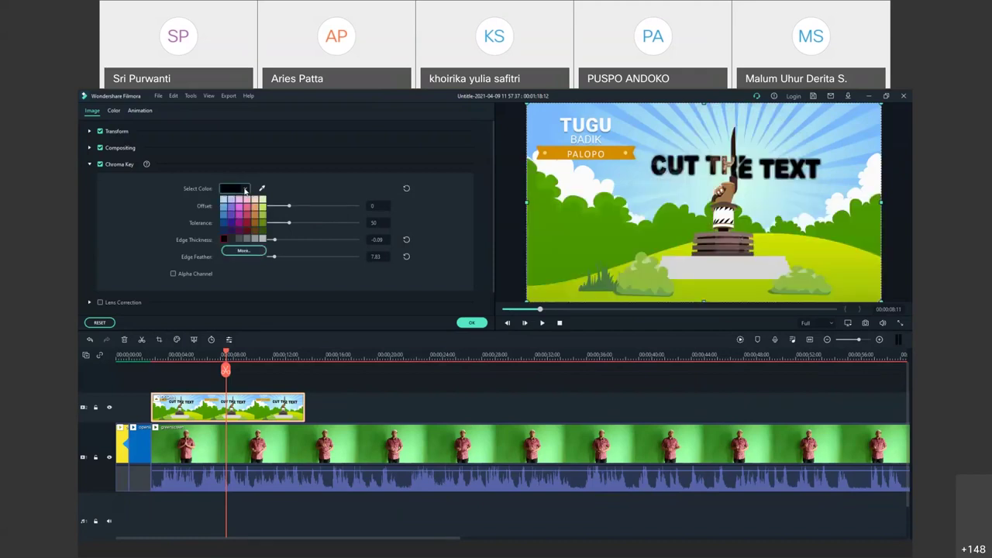
click(263, 229)
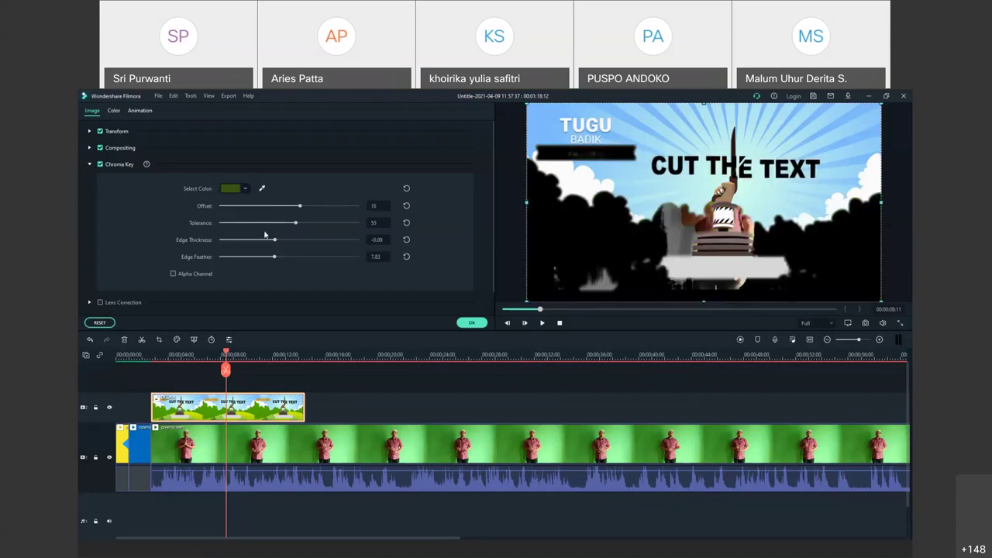
click(246, 190)
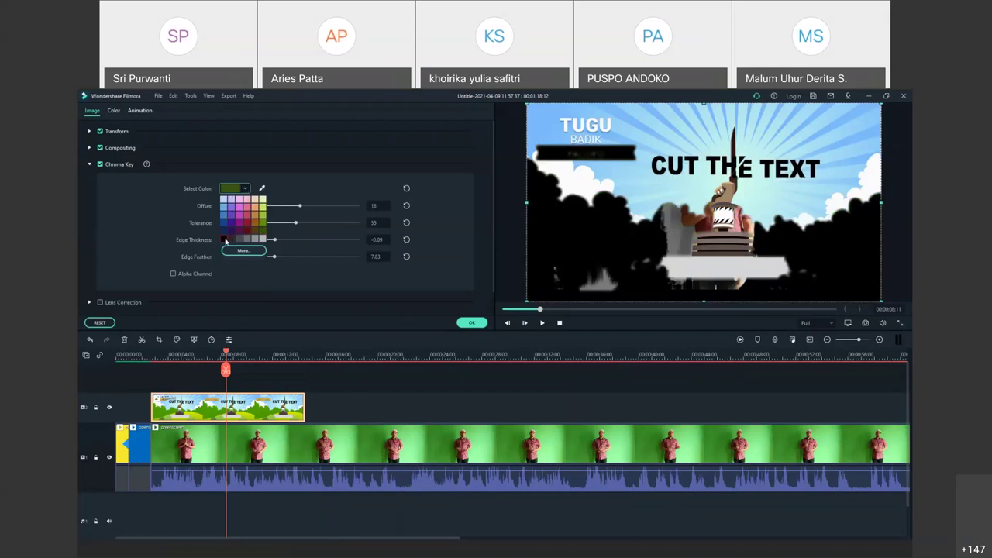
click(264, 222)
- Compare several basic colours for the DESAIN image's Chroma Key, including #aaaa00, #aa5500 and #aa0000, and apply a medium green
click(247, 189)
click(244, 251)
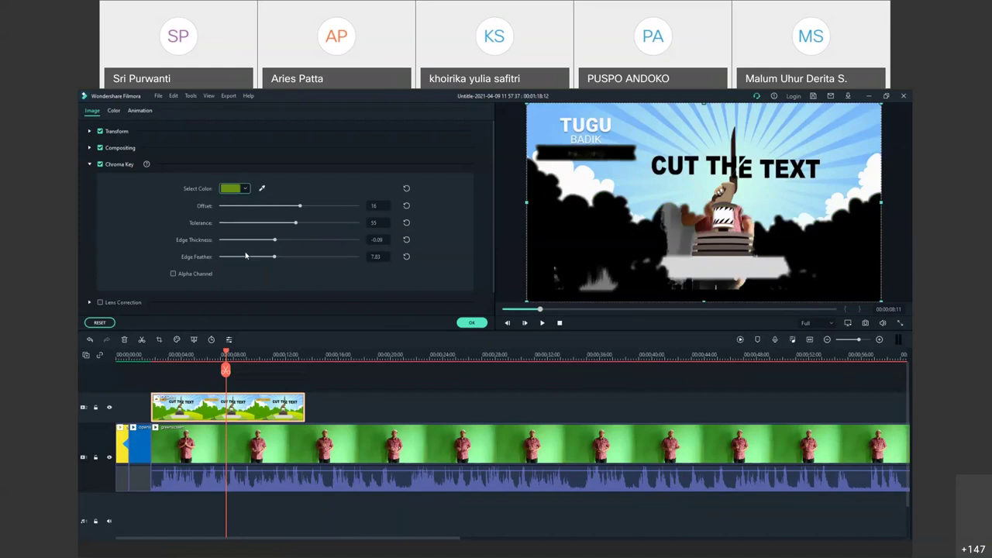
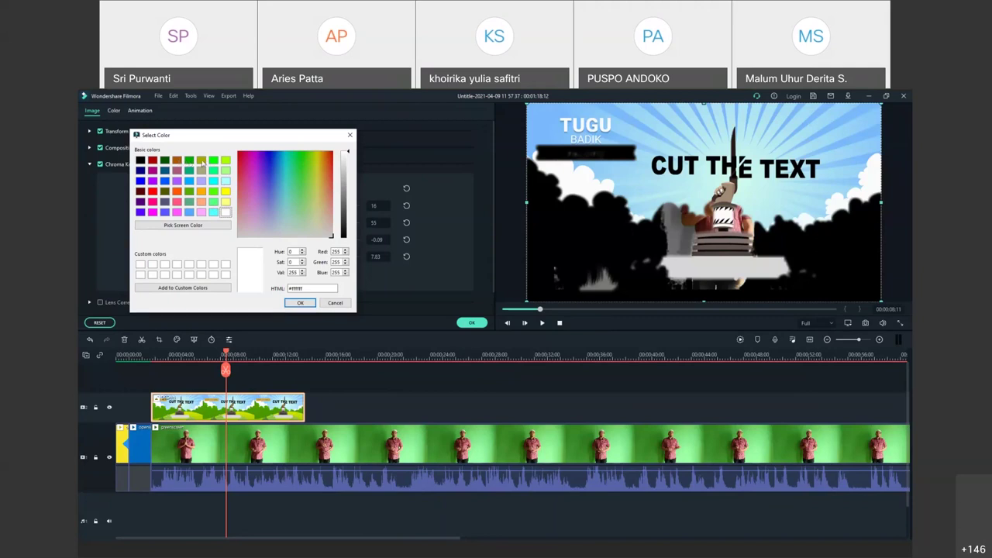
click(202, 161)
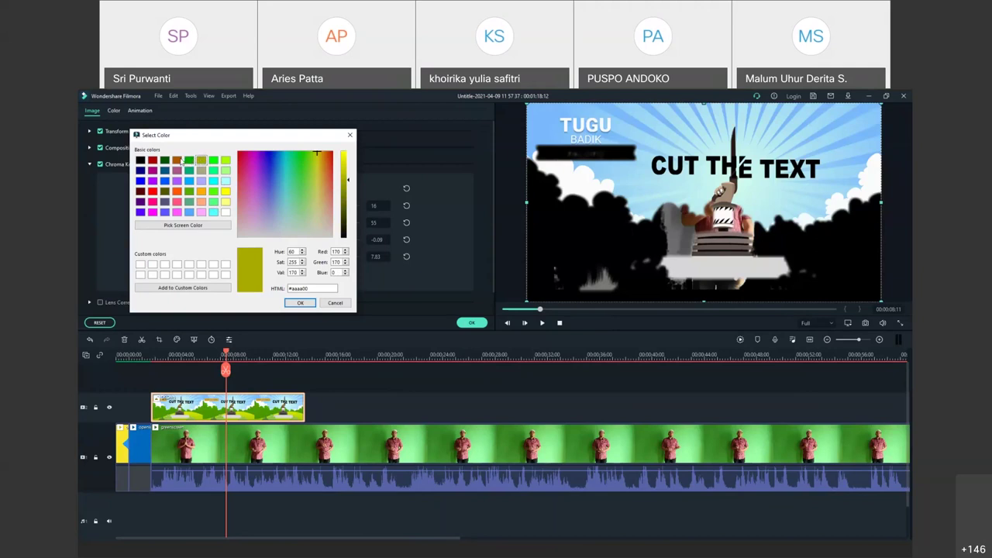
click(177, 160)
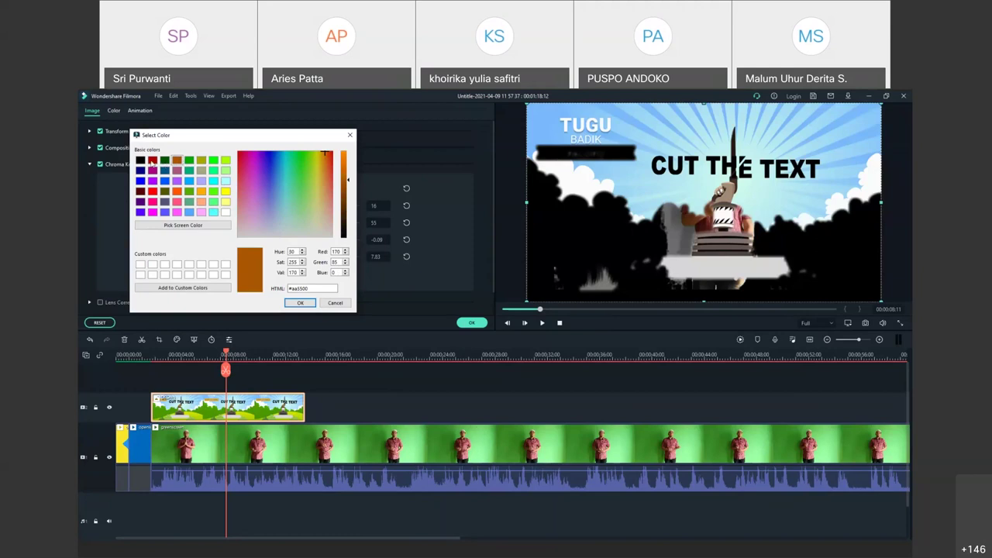
click(152, 160)
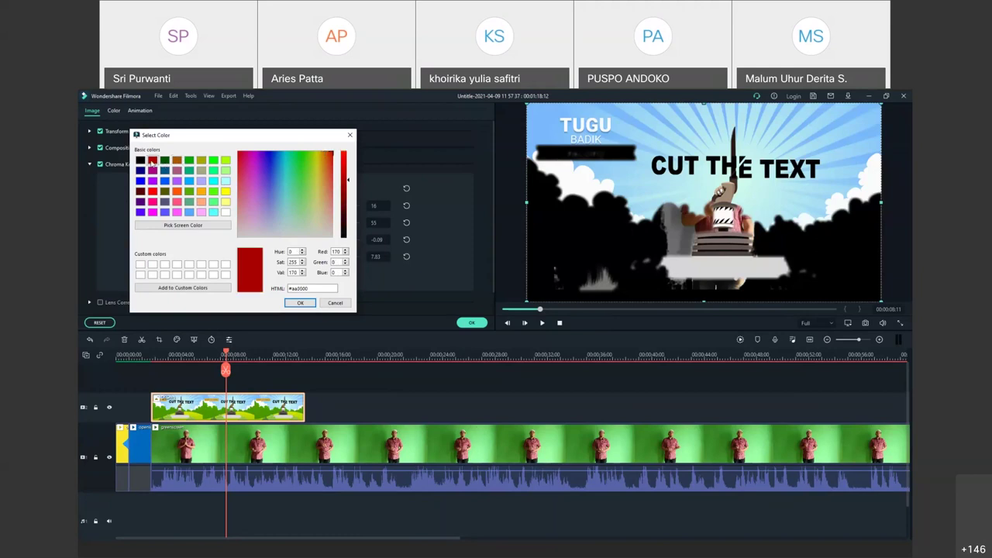
click(164, 161)
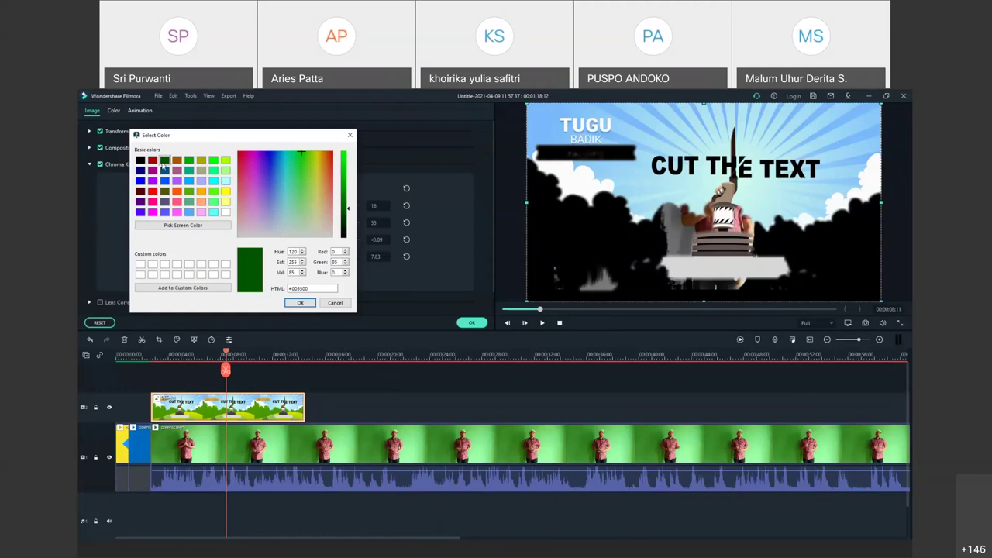
click(177, 161)
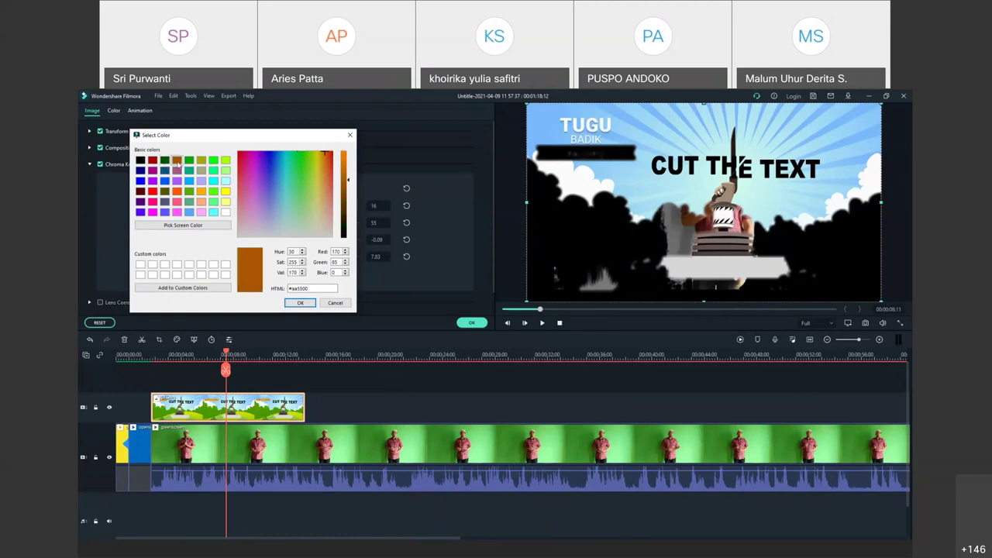
click(189, 162)
click(294, 304)
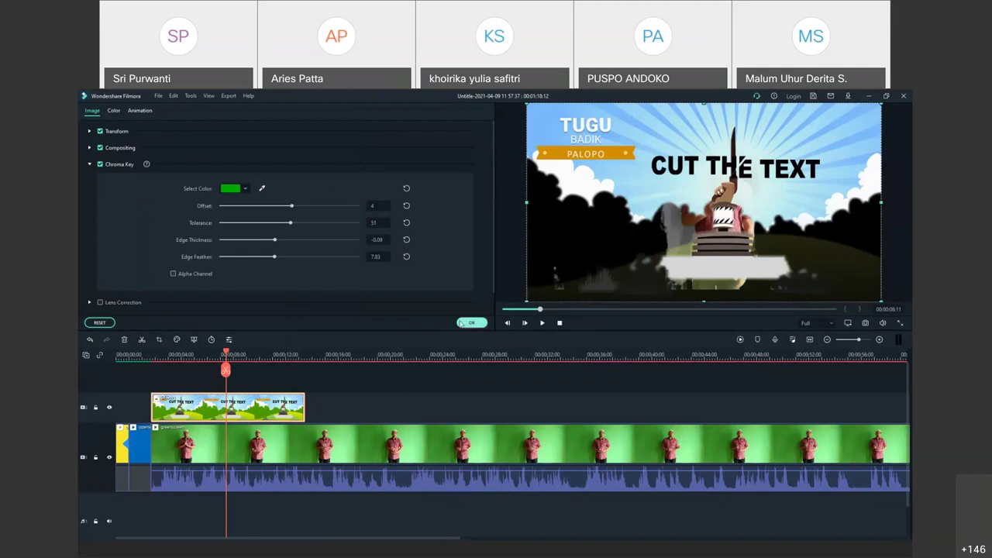
- Set the DESAIN image's Chroma Key tolerance to 50, raise its offset to about 40 and apply the settings
mouse_move(294, 206)
mouse_down()
mouse_move(346, 213)
mouse_move(322, 207)
mouse_move(295, 227)
mouse_move(305, 225)
mouse_move(289, 221)
mouse_up()
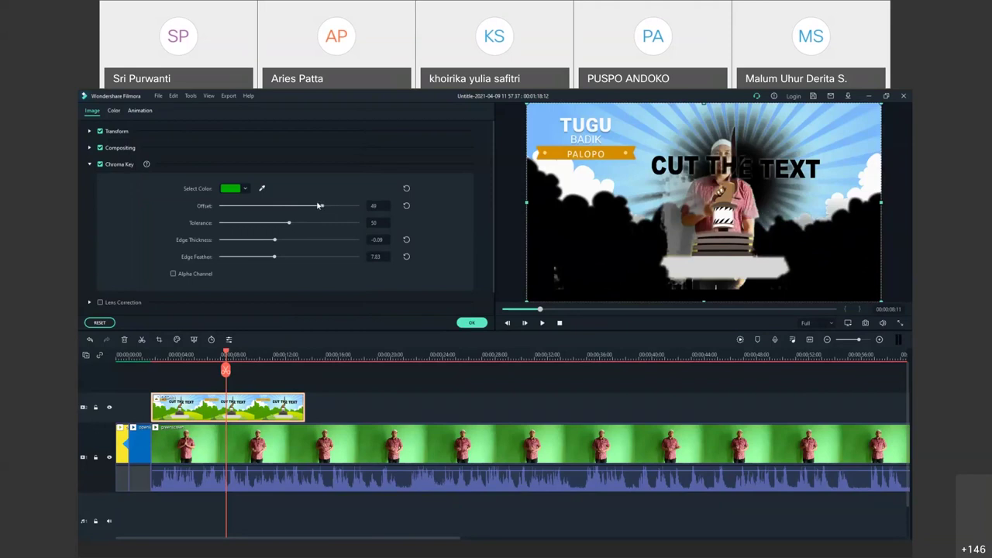
drag(319, 205, 317, 205)
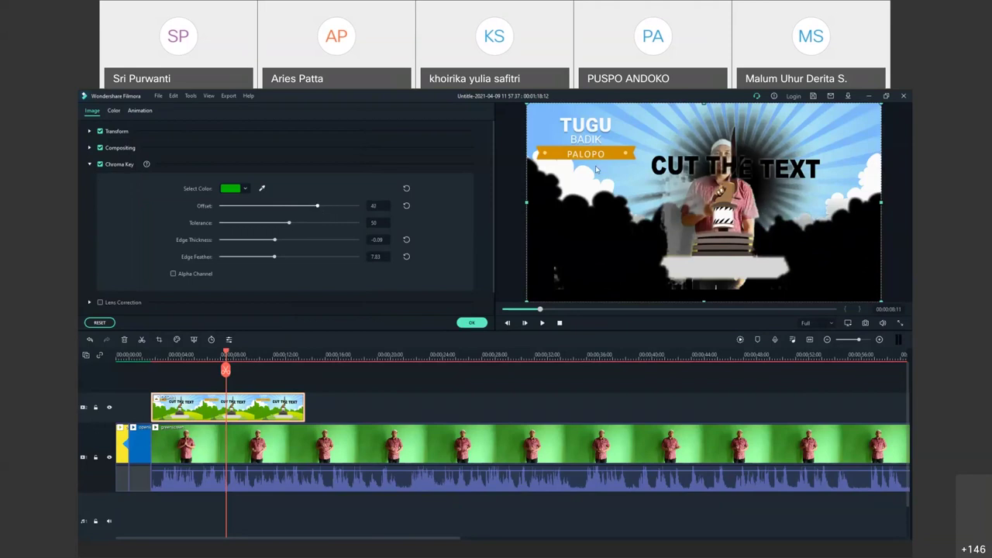
click(472, 324)
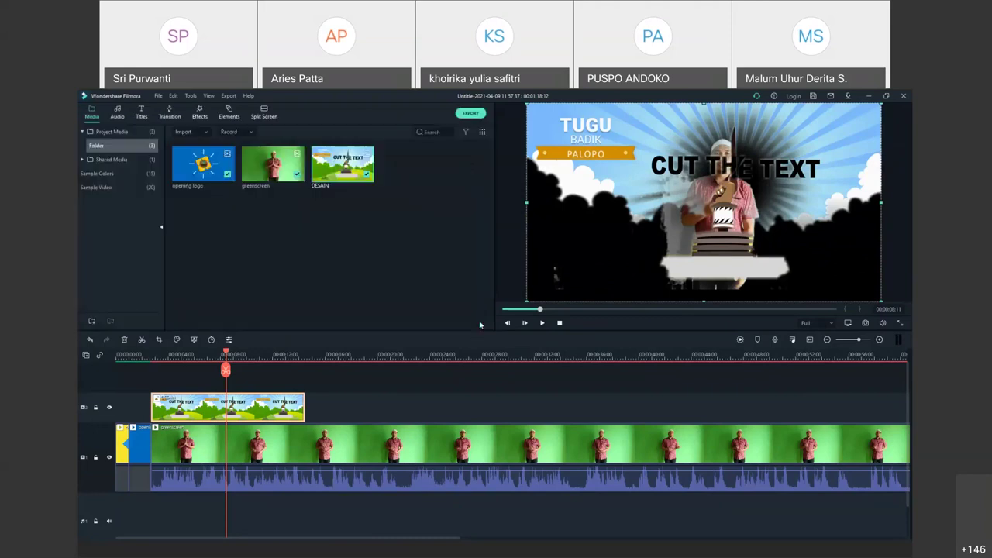
- Delete the DESAIN image from the timeline and from the project media
mouse_move(327, 165)
right_click(332, 173)
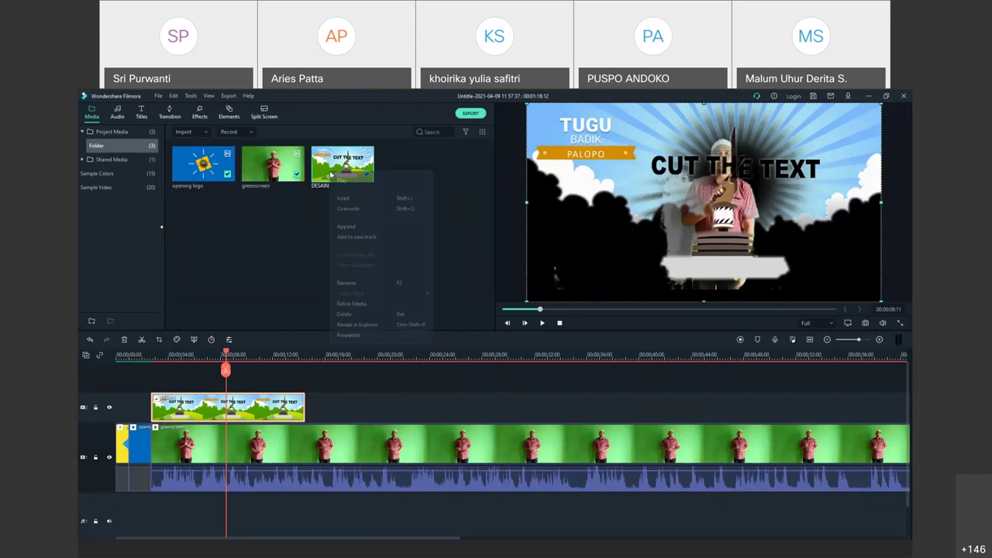
click(276, 415)
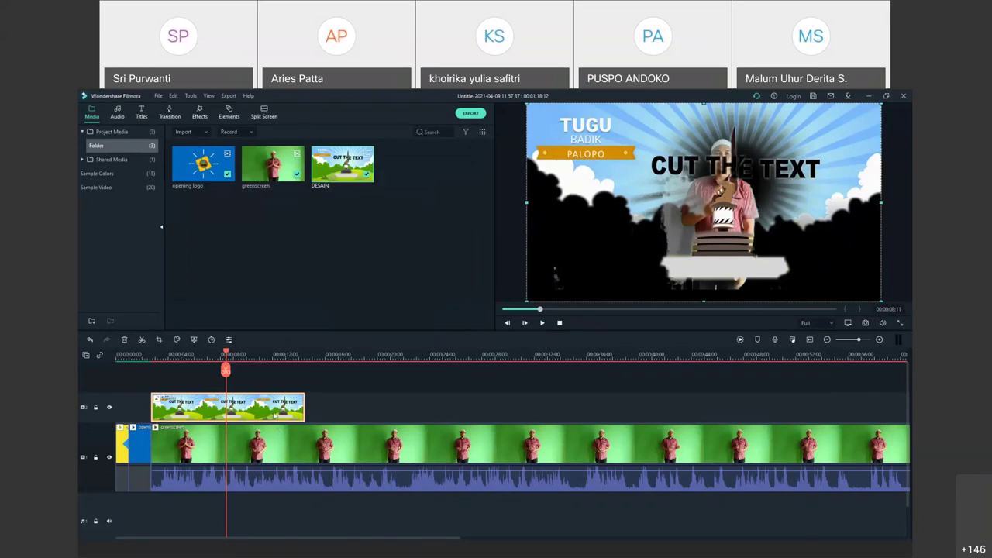
key(Delete)
click(342, 175)
key(Delete)
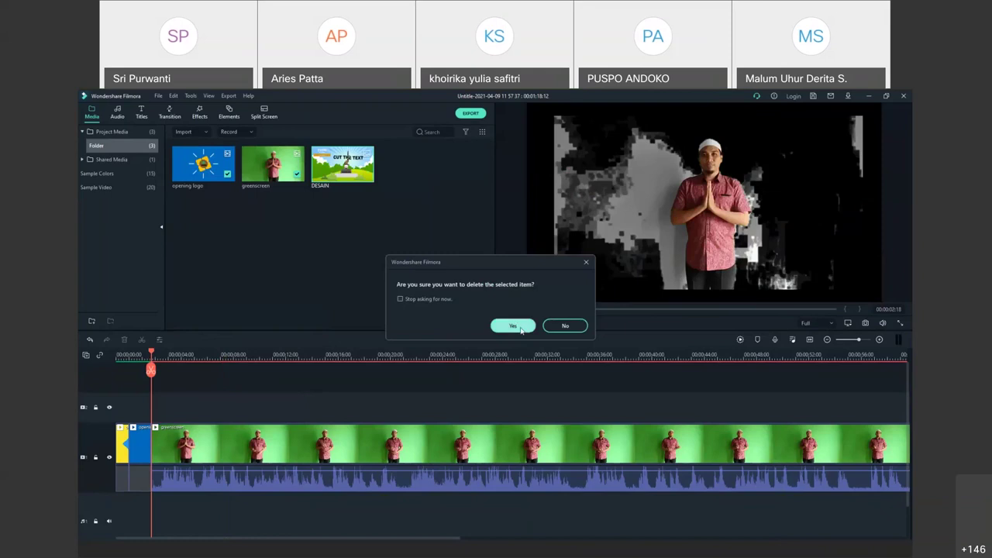
key(Return)
- Import the cityscape picture "WhatsApp Image 2021-01-17 at 21.19.34" from the Downloads folder into the project media
click(186, 132)
click(205, 144)
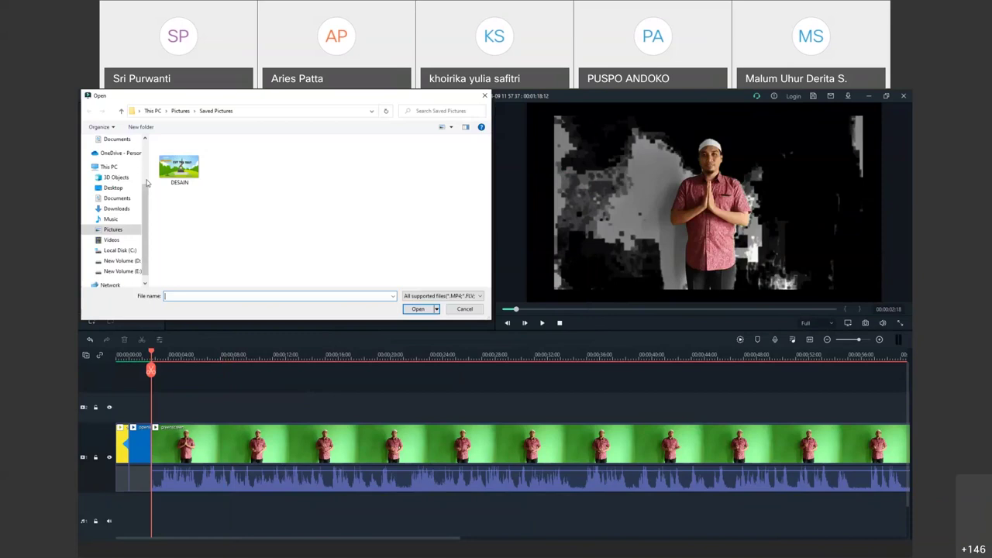
click(115, 208)
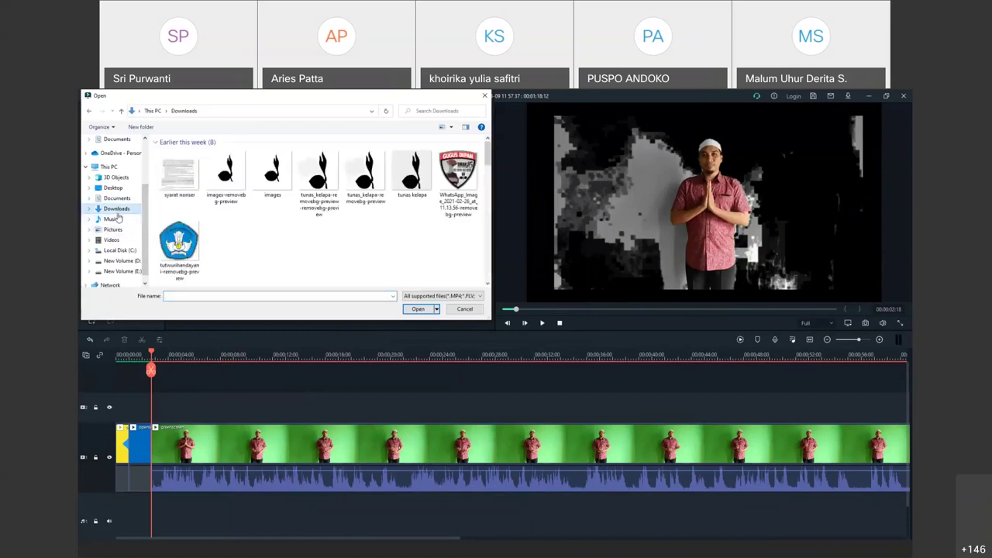
scroll(349, 240, down, 2)
scroll(350, 240, down, 2)
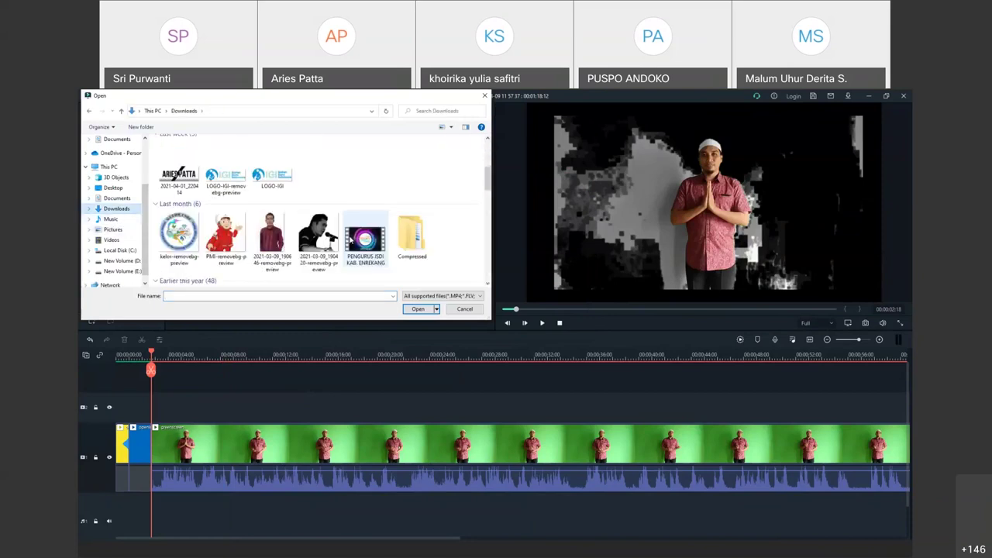
scroll(349, 241, down, 3)
scroll(349, 240, up, 3)
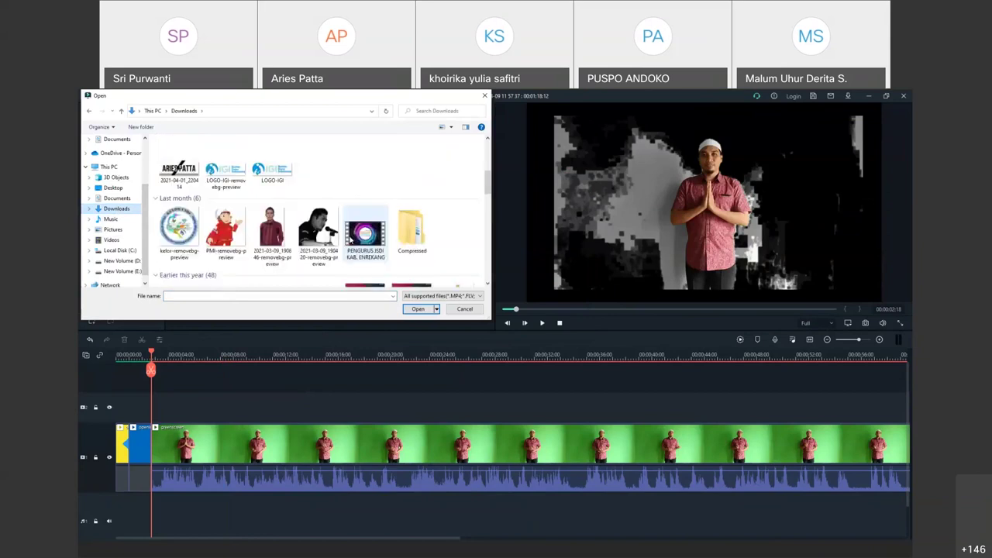
scroll(350, 240, down, 3)
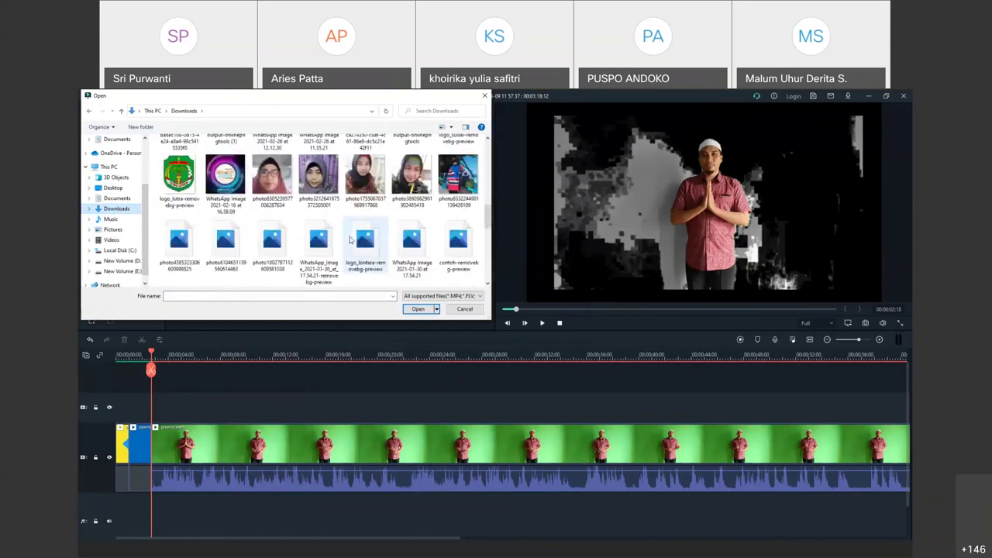
scroll(350, 240, down, 3)
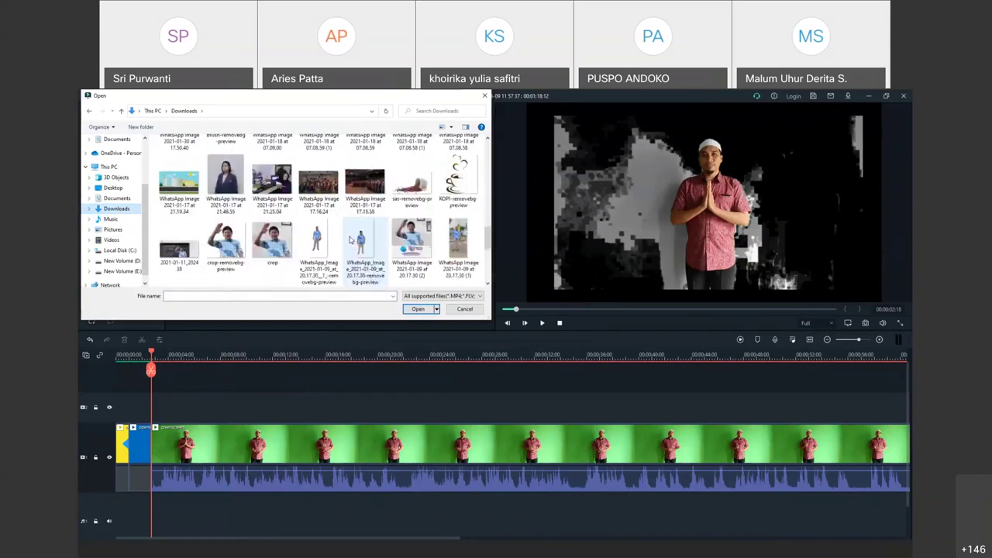
scroll(350, 241, down, 1)
scroll(349, 240, down, 5)
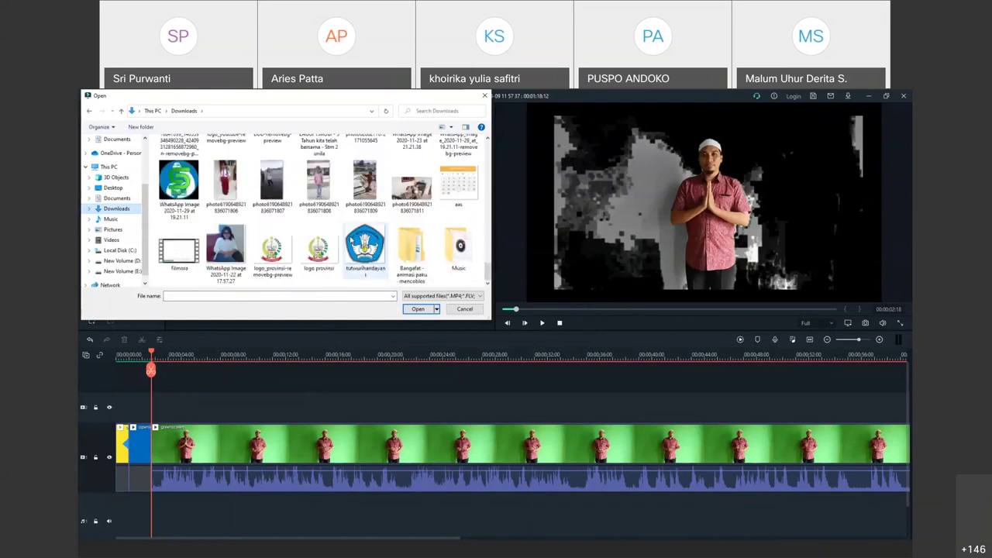
scroll(350, 242, up, 6)
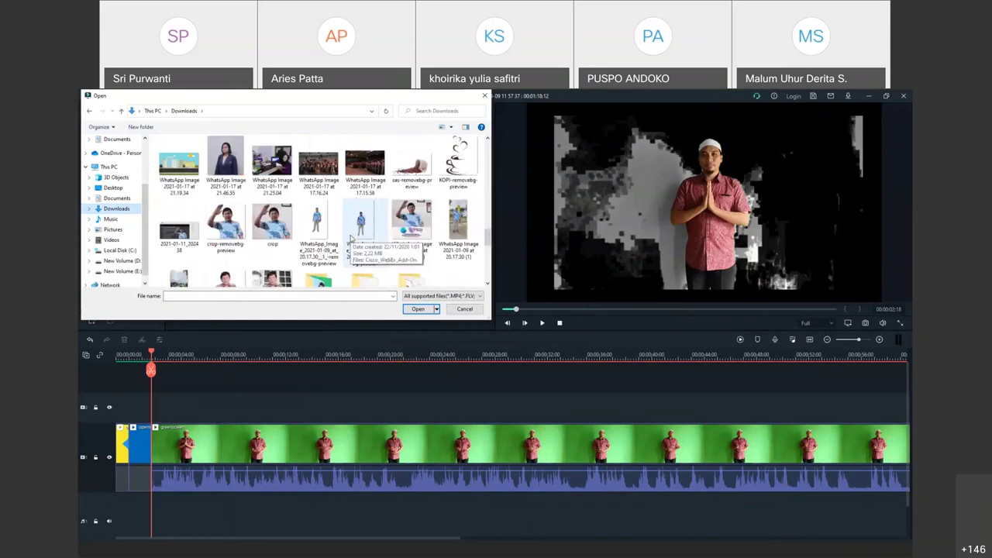
scroll(351, 241, down, 1)
scroll(350, 241, up, 2)
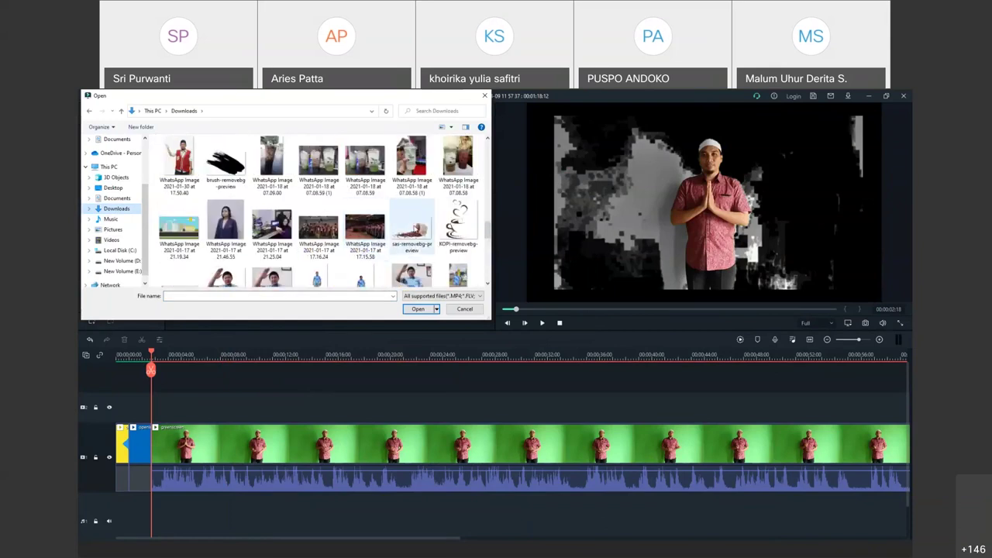
click(183, 232)
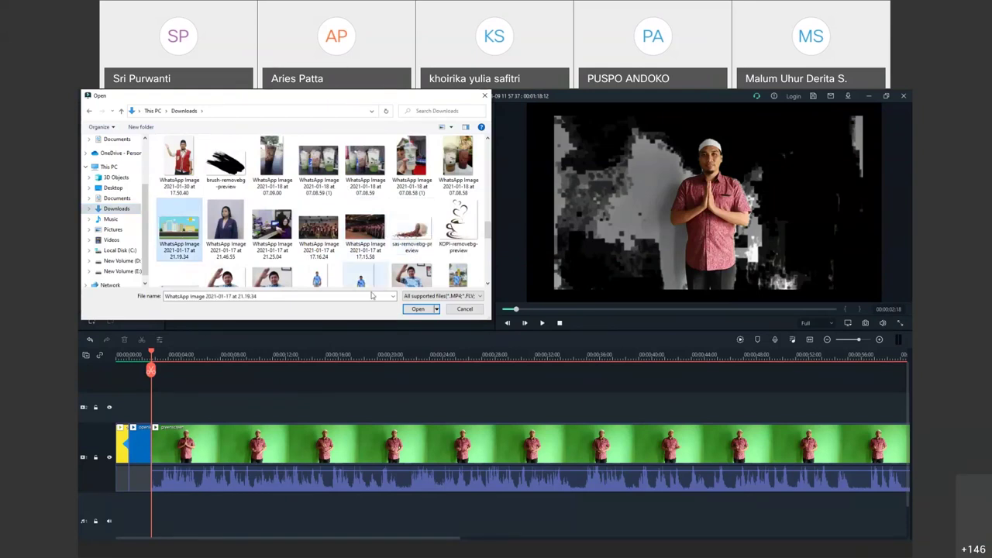
click(418, 310)
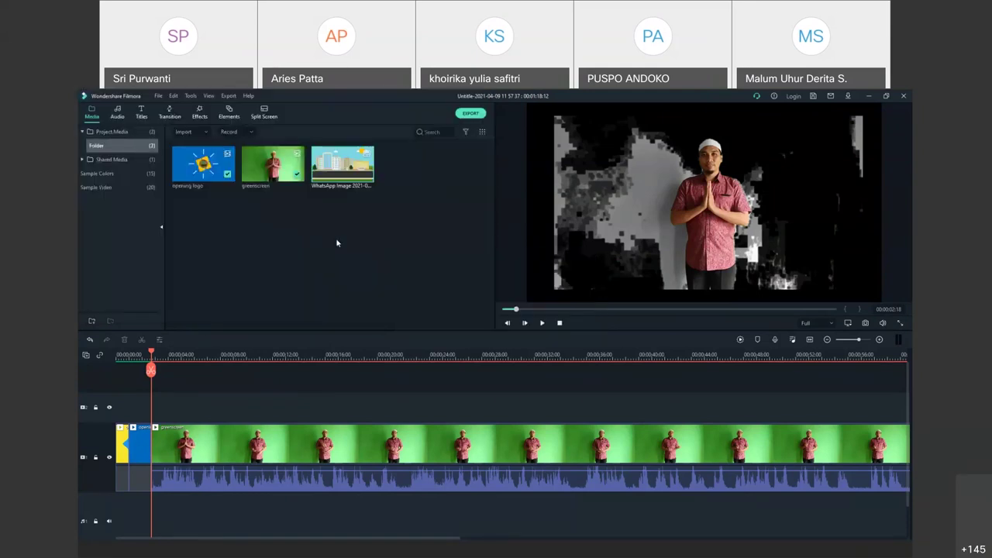
- Place the cityscape image on the track above the greenscreen clip, starting where that clip begins
drag(336, 242, 155, 411)
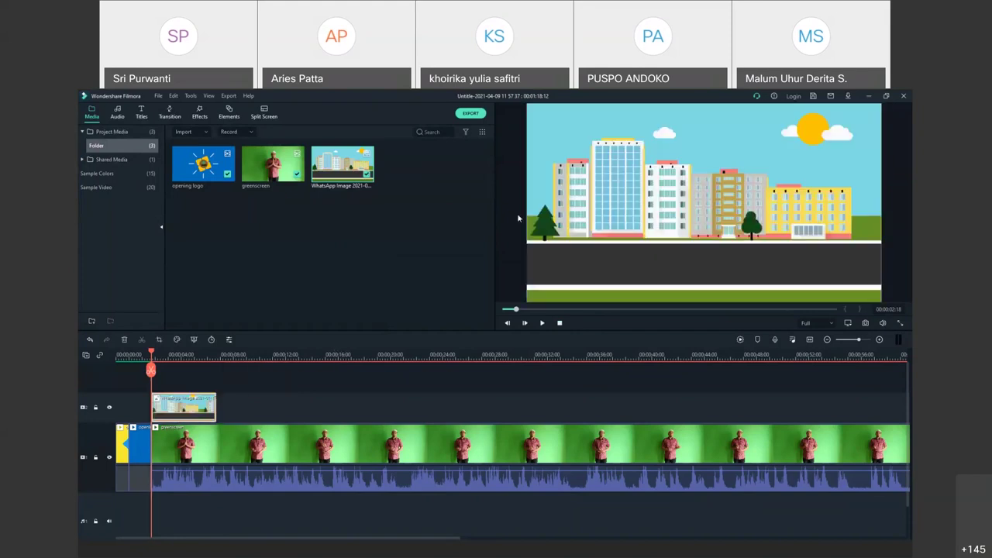
click(210, 459)
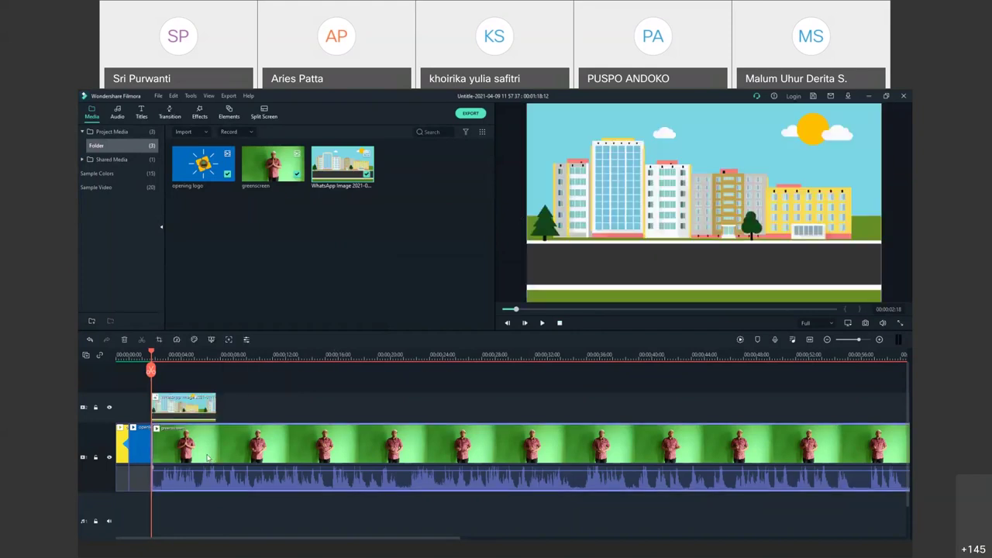
- Open the cityscape image's Chroma Key settings and adjust the offset to 31
double_click(195, 411)
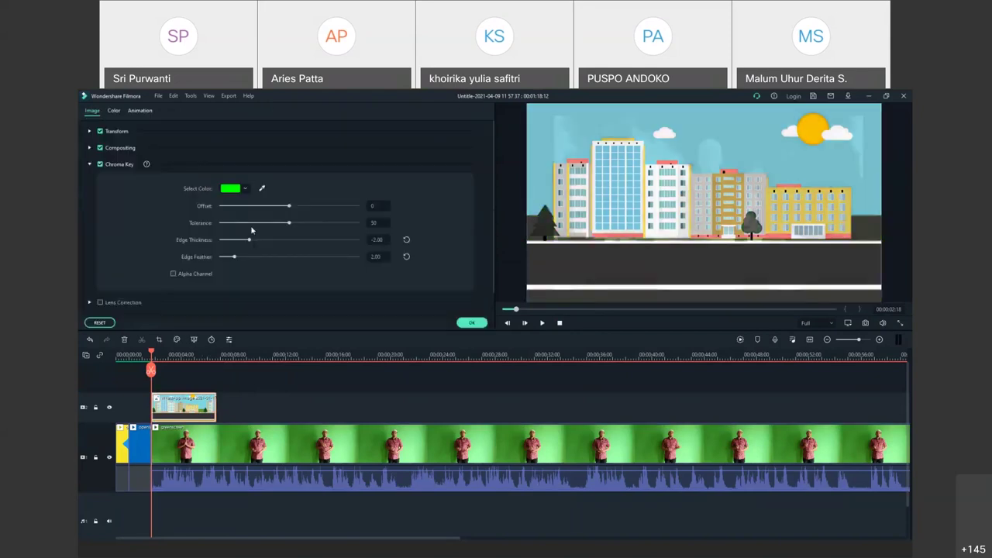
click(300, 207)
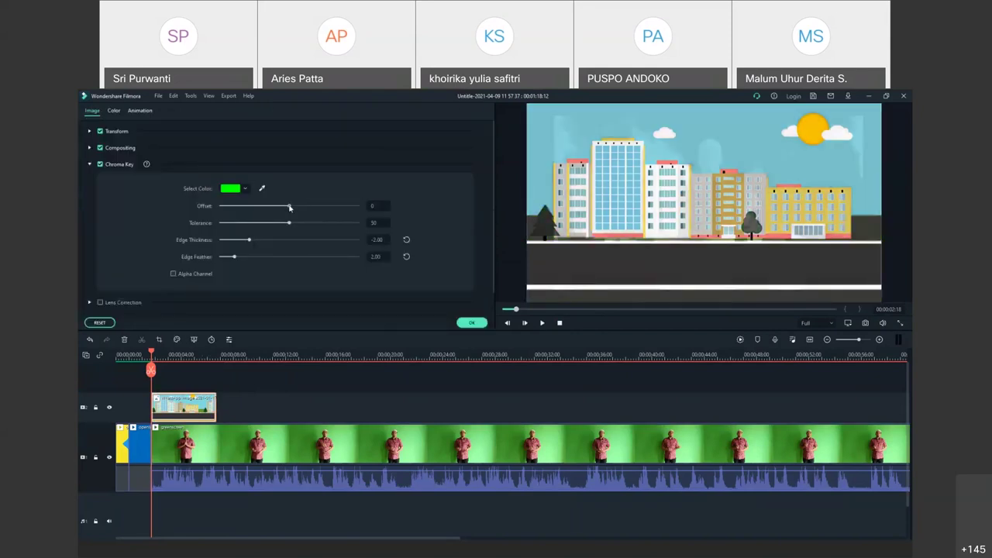
click(329, 206)
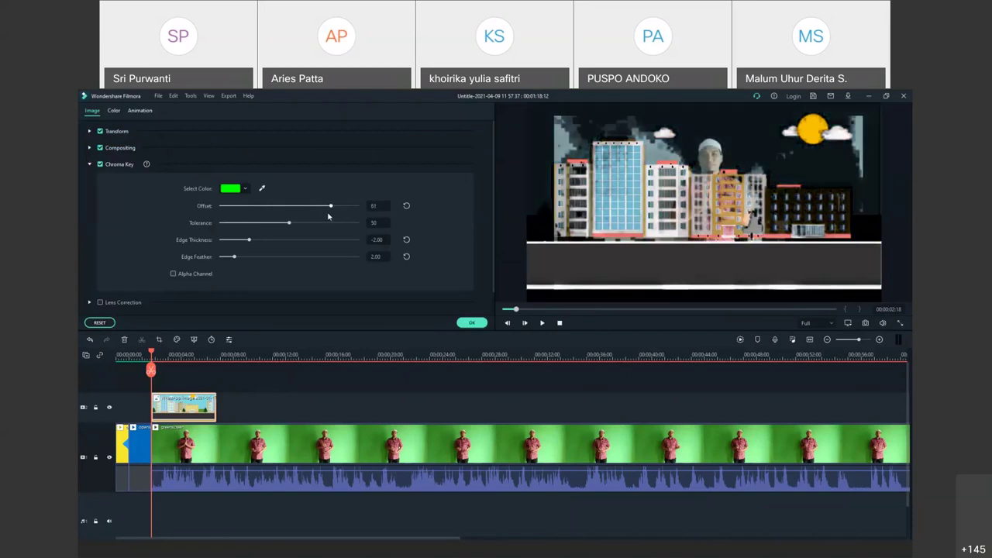
click(310, 206)
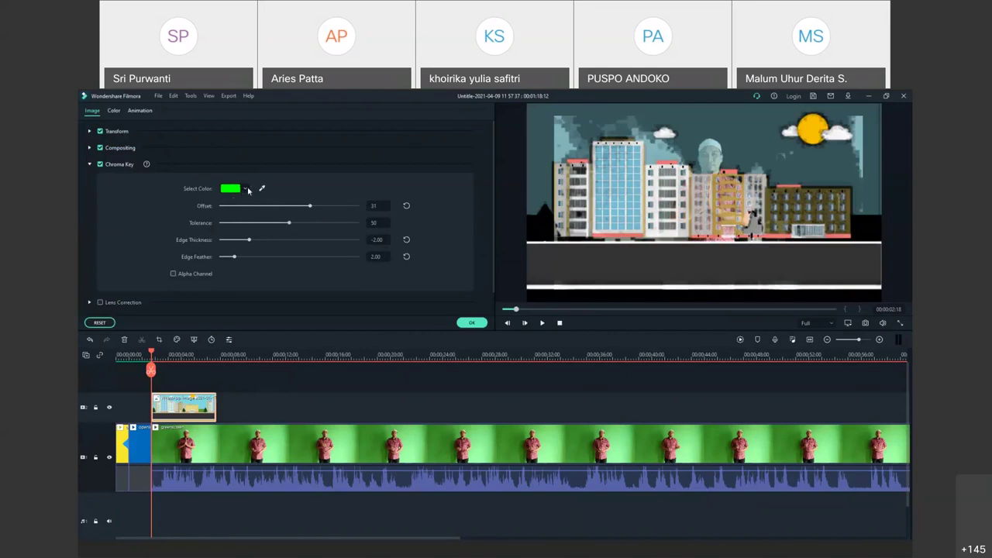
- Sample a near-black colour from the preview as the cityscape image's Chroma Key colour
click(245, 190)
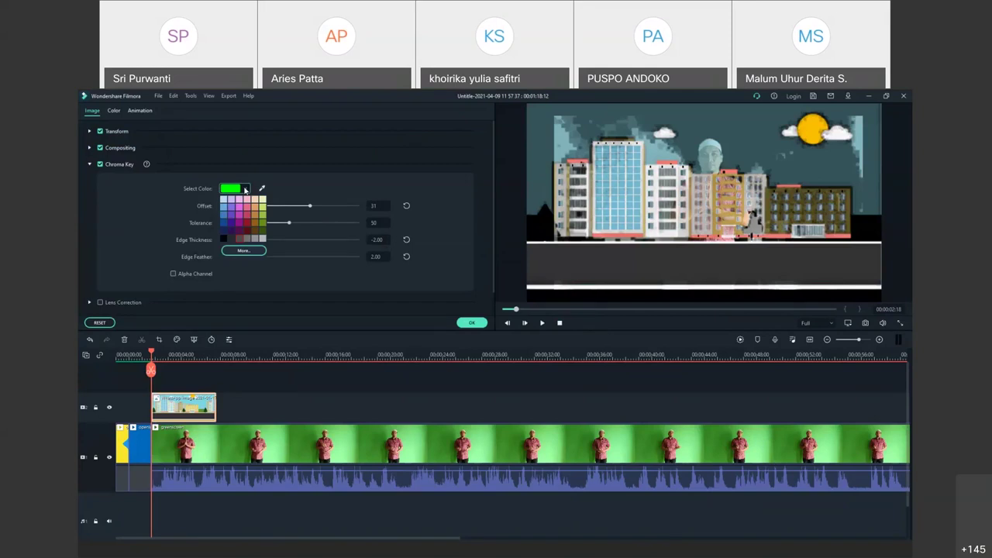
click(262, 188)
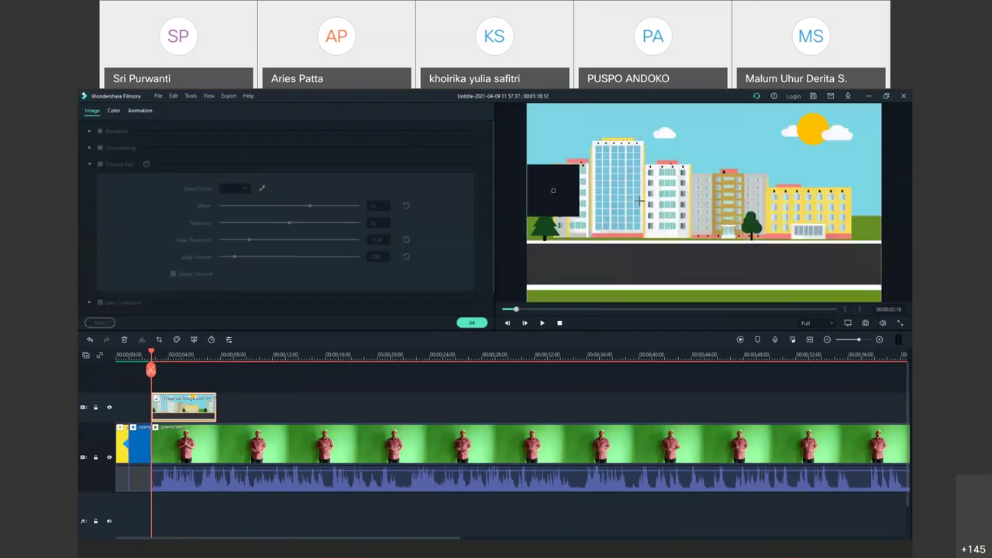
click(248, 193)
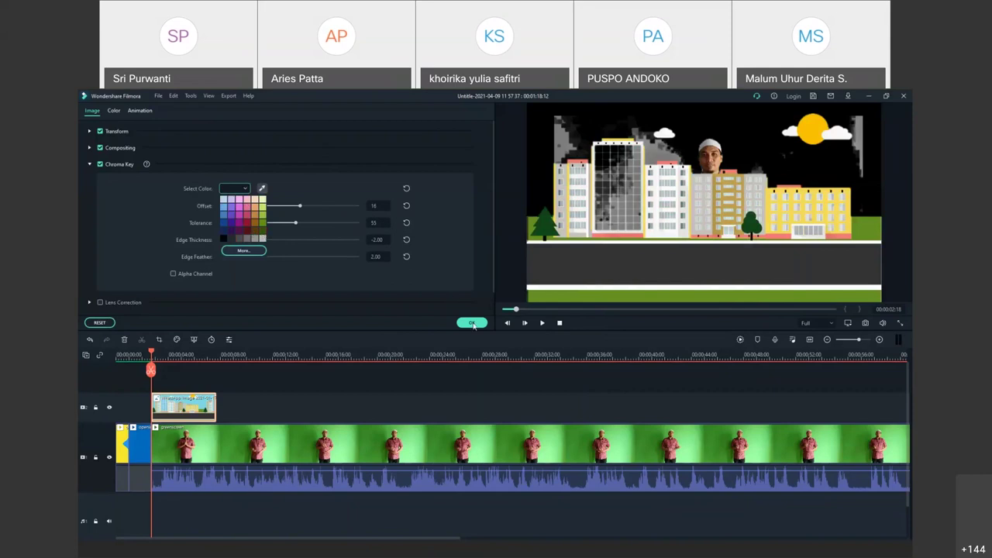
click(313, 193)
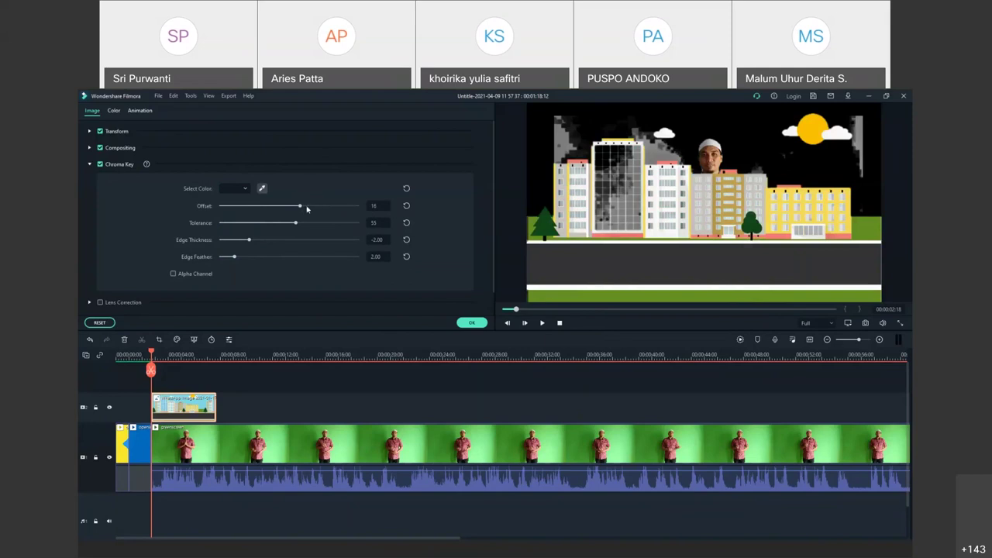
- Raise the cityscape image's Chroma Key offset to 80 and set its tolerance to 50
drag(301, 208, 331, 212)
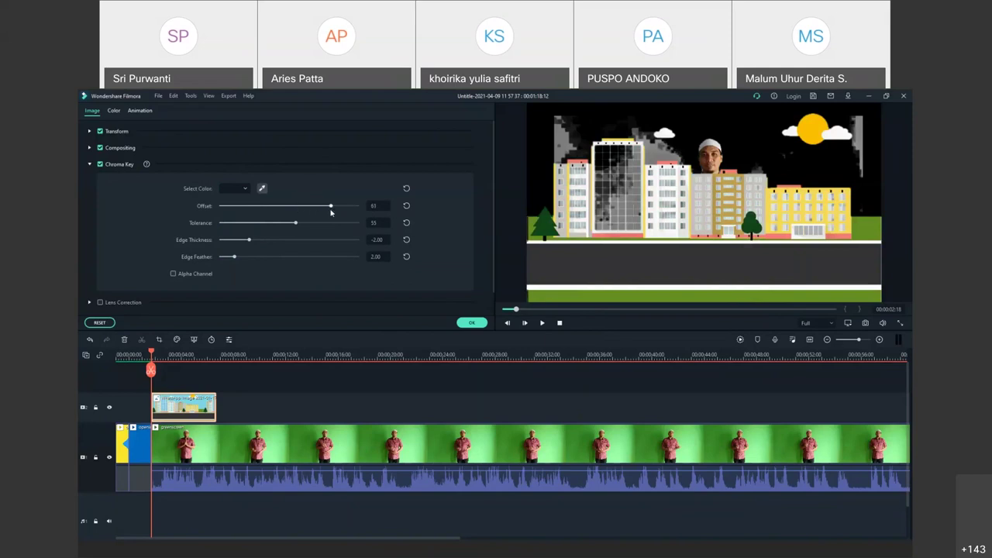
click(324, 225)
click(288, 224)
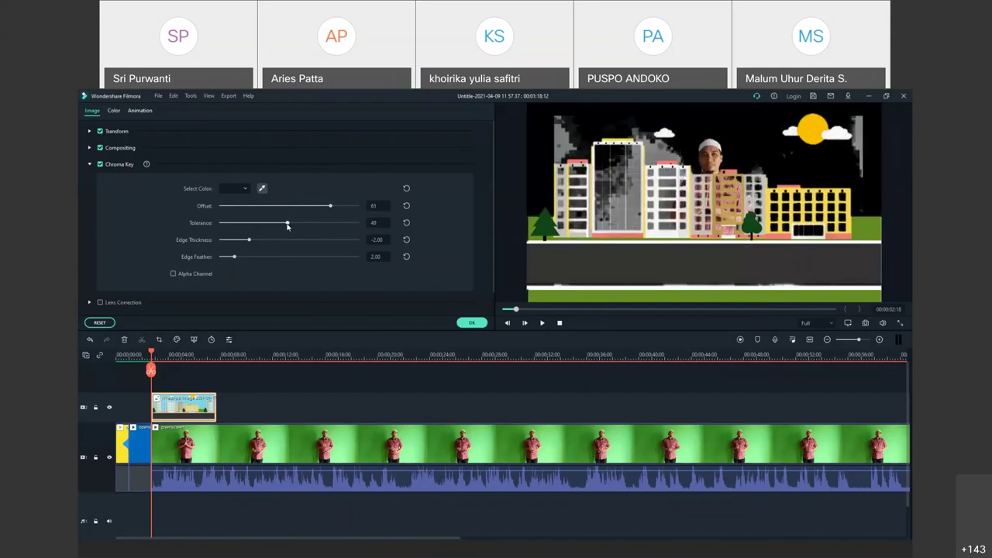
drag(287, 226, 289, 227)
click(342, 207)
drag(342, 208, 347, 208)
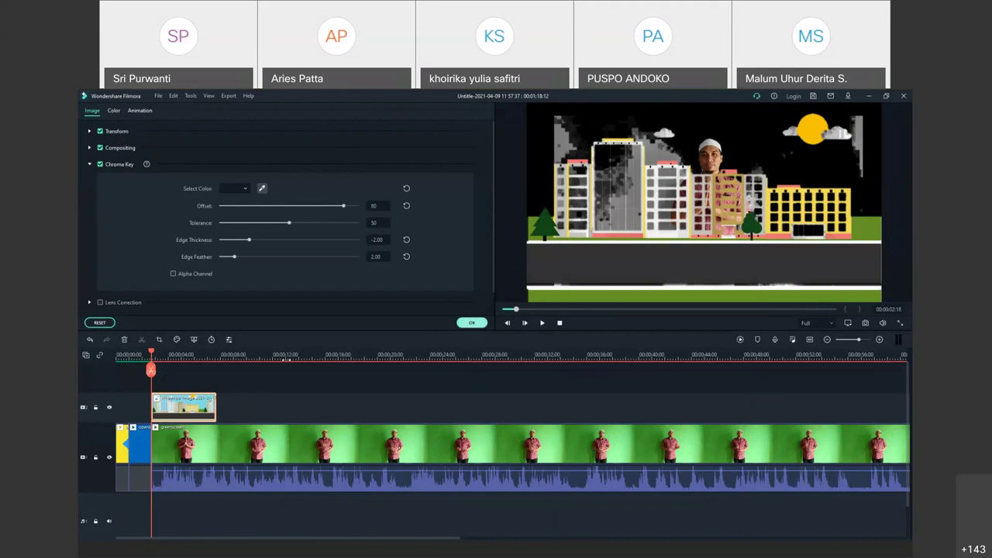
- Change the cityscape image's Chroma Key colour to the basic dark green #005500
click(245, 190)
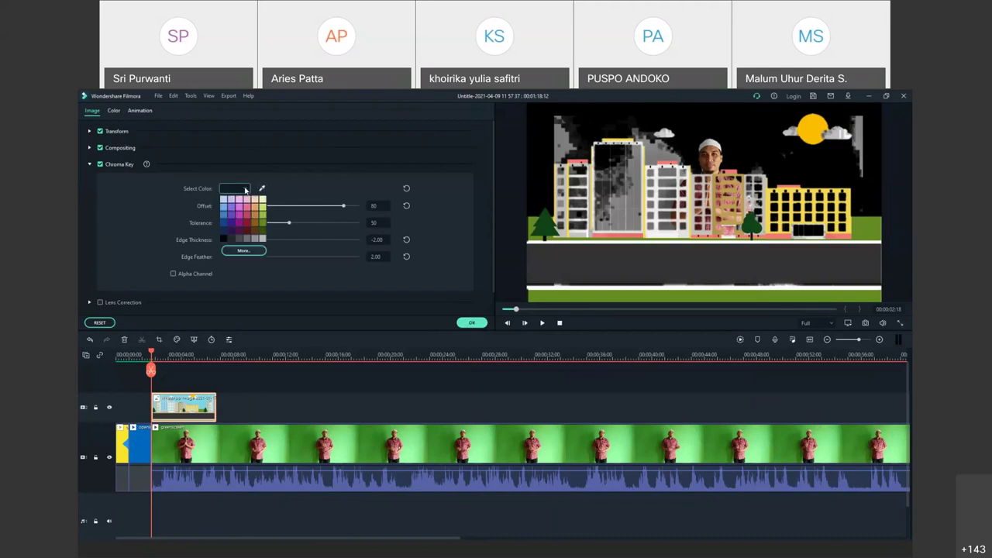
click(232, 253)
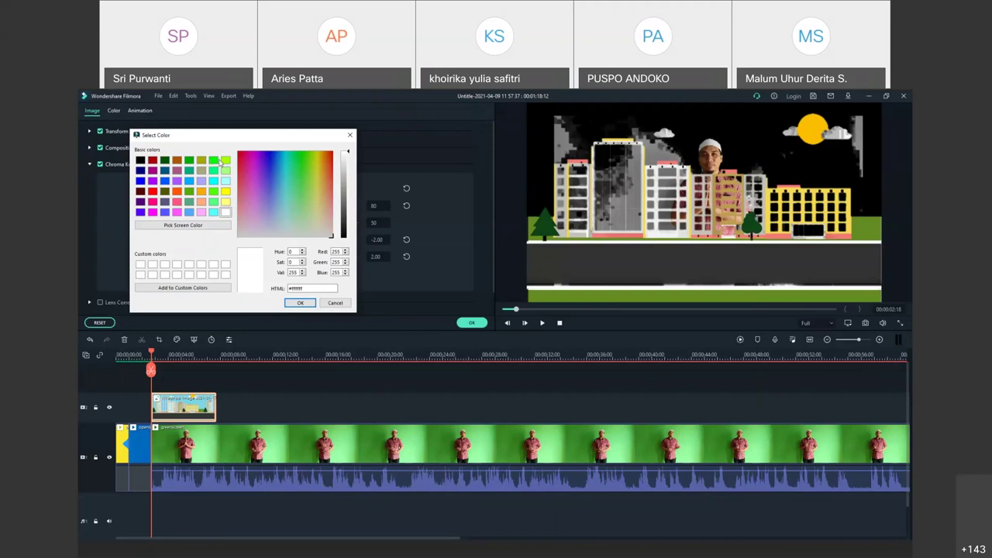
click(166, 160)
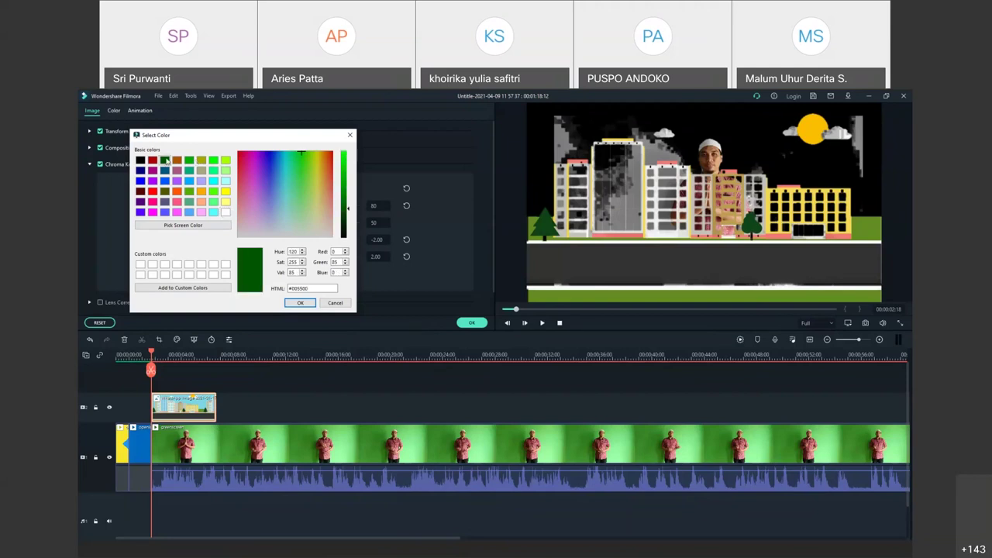
click(293, 304)
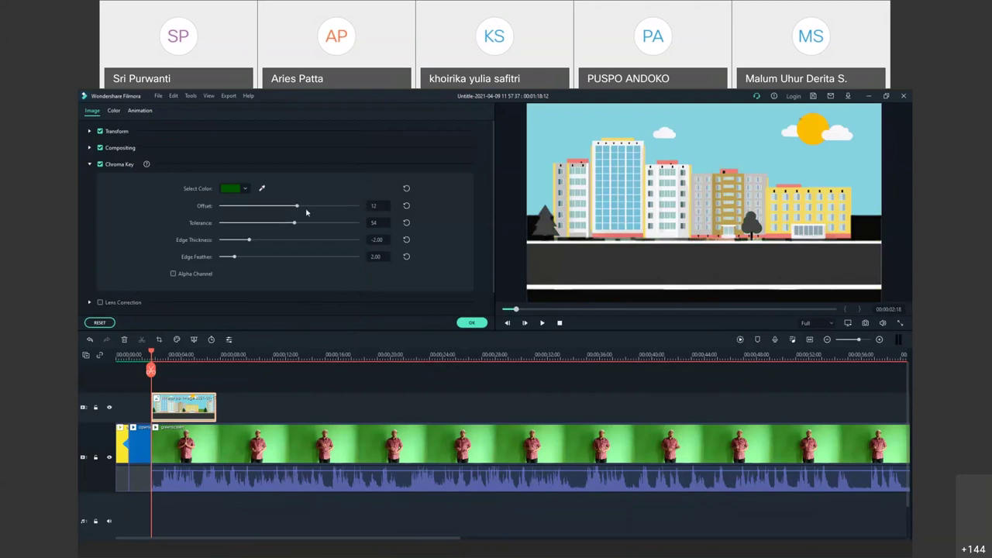
- Set the cityscape image's Chroma Key offset to 77 and tolerance to 49, and apply the settings
mouse_move(298, 207)
mouse_down()
mouse_move(322, 206)
mouse_move(311, 206)
mouse_up()
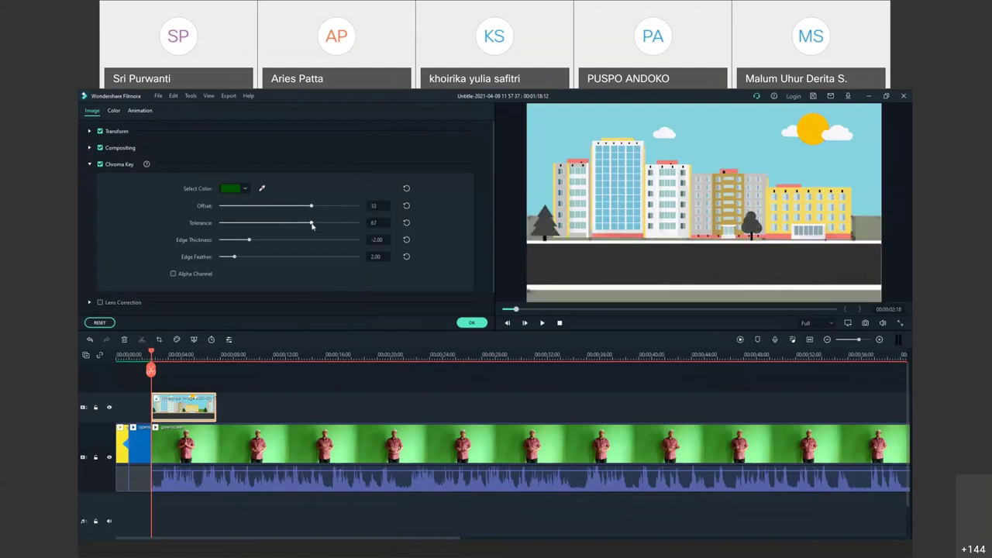
drag(295, 224, 344, 211)
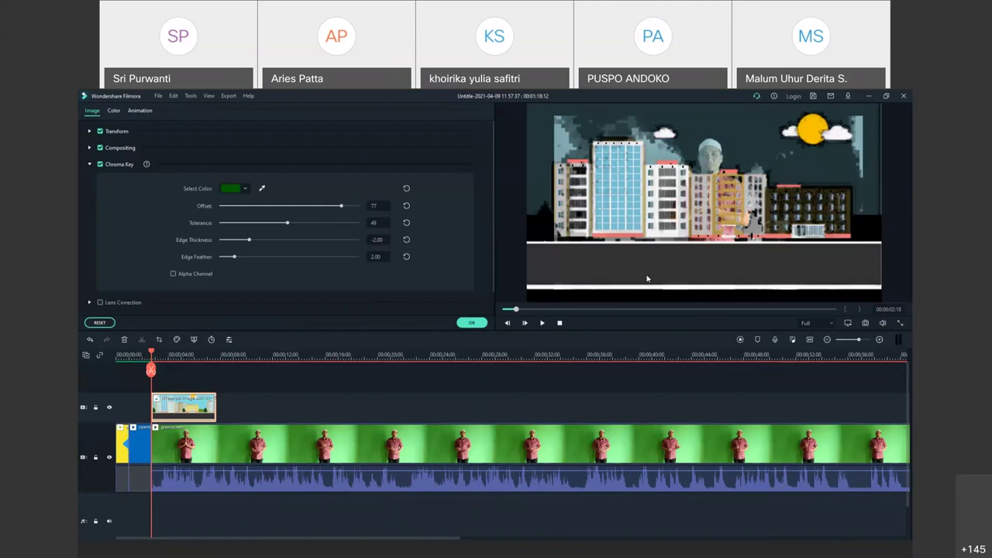
click(473, 323)
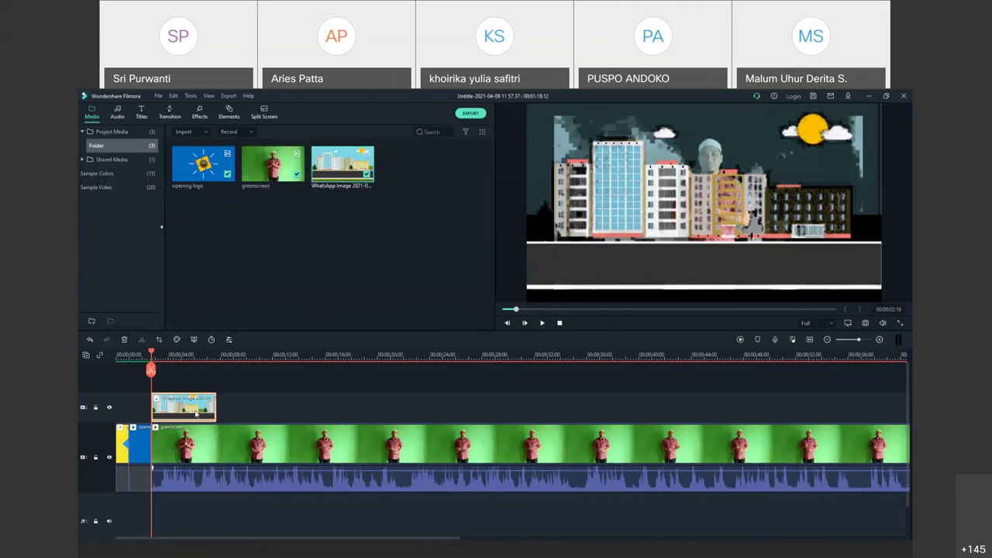
- Swap the tracks so the greenscreen clip sits above the cityscape image, and apply Chroma Key offset 100 and tolerance 52 to the clip
drag(182, 407, 174, 414)
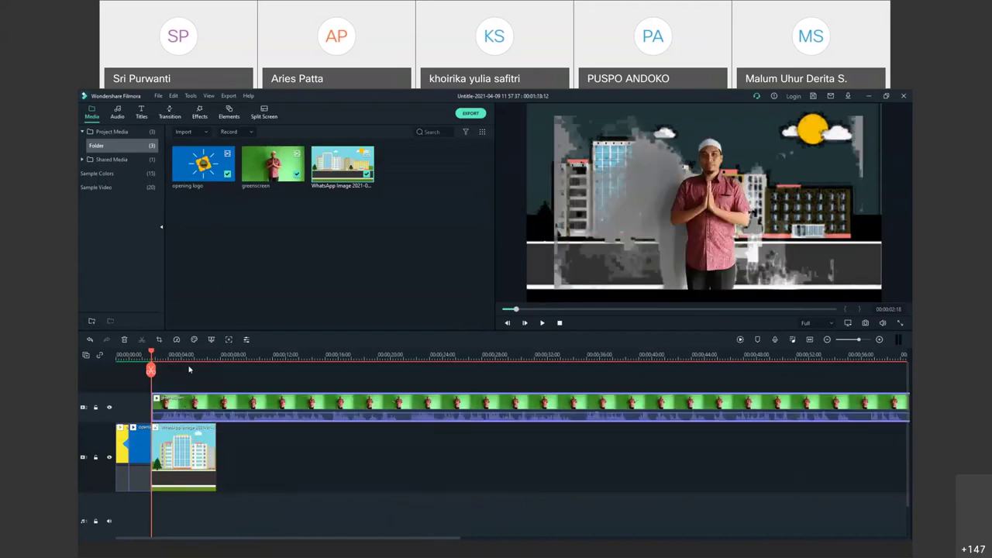
click(211, 339)
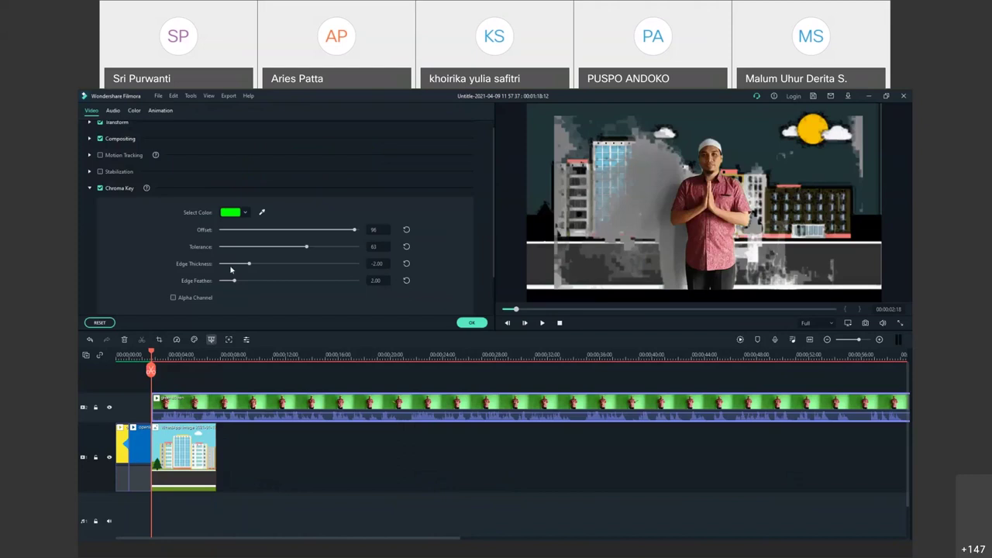
drag(355, 229, 371, 242)
drag(306, 248, 294, 248)
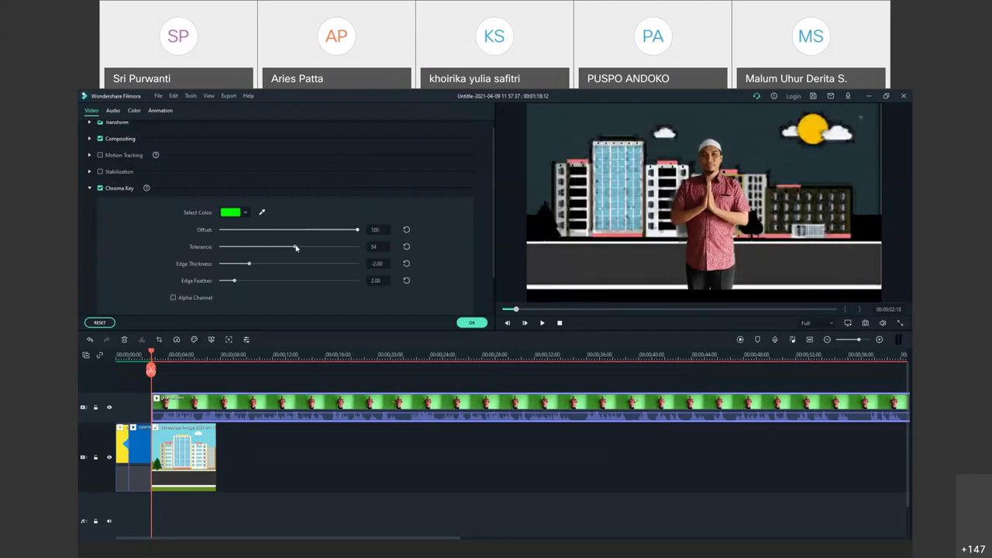
drag(294, 249, 292, 248)
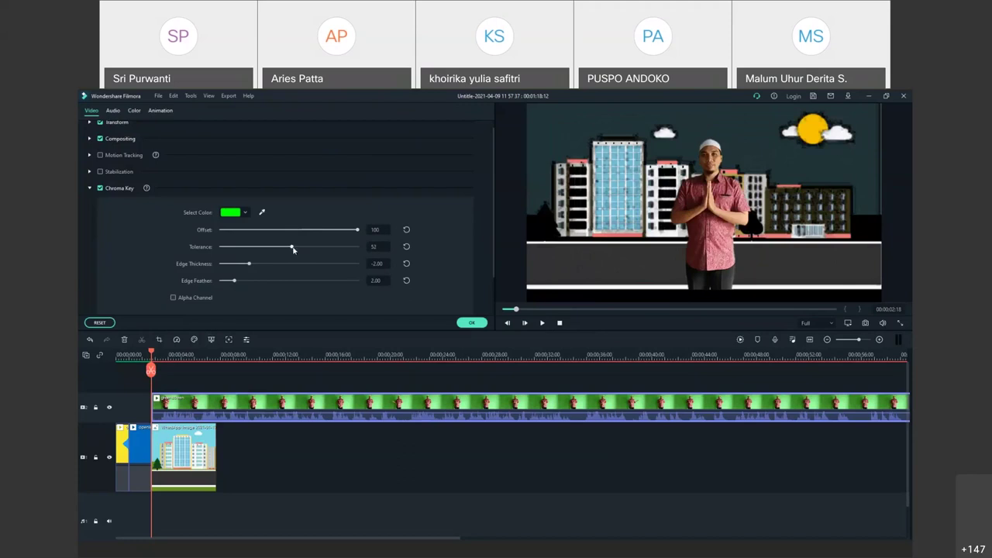
click(471, 323)
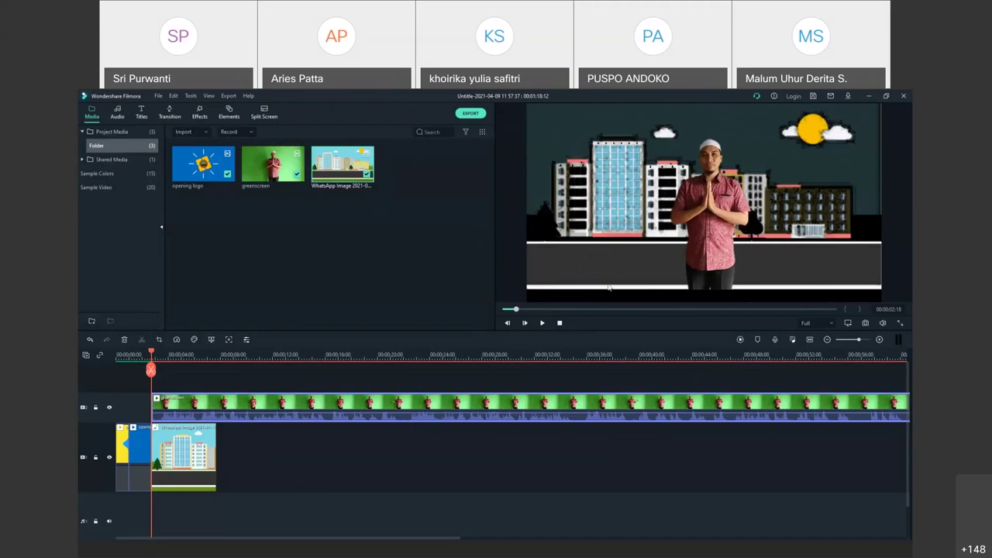
- Play the composite past the end of the cityscape image and scrub back through the overlapping section
click(542, 322)
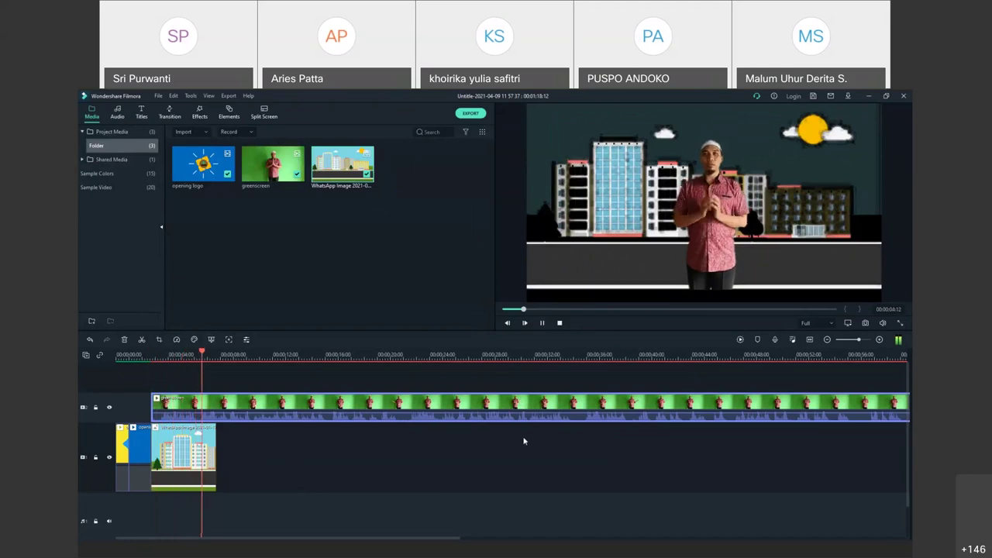
click(543, 323)
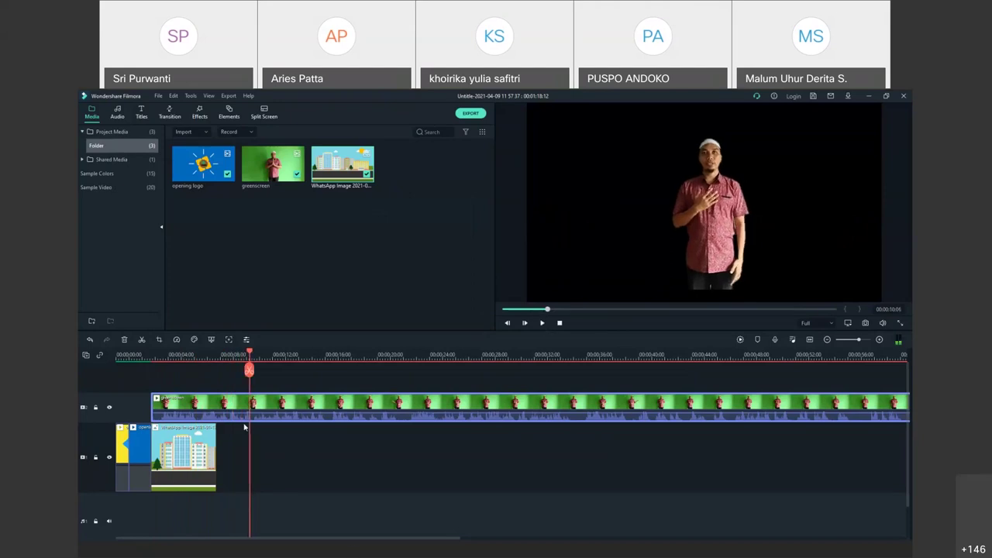
drag(249, 353, 187, 370)
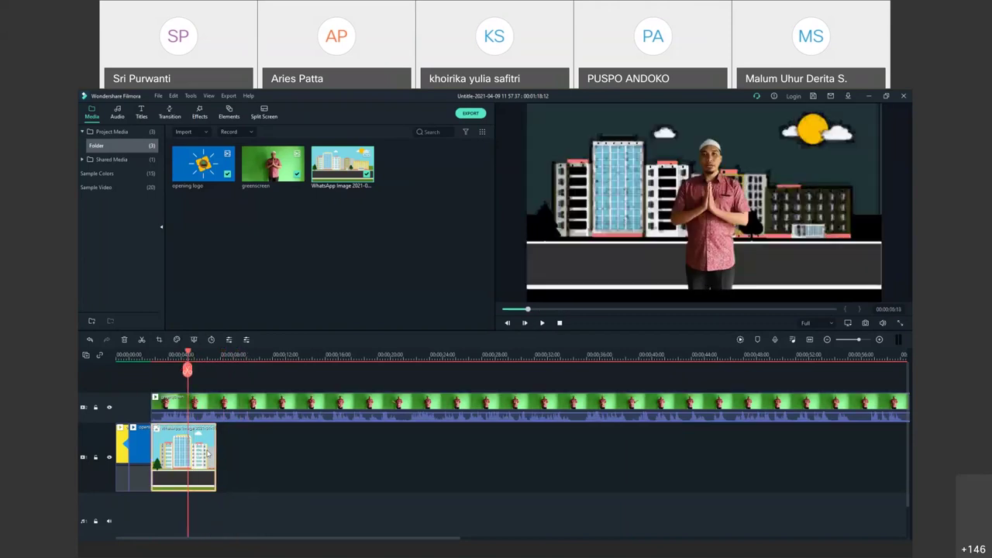
mouse_move(188, 354)
mouse_down()
mouse_move(224, 360)
mouse_move(206, 357)
mouse_up()
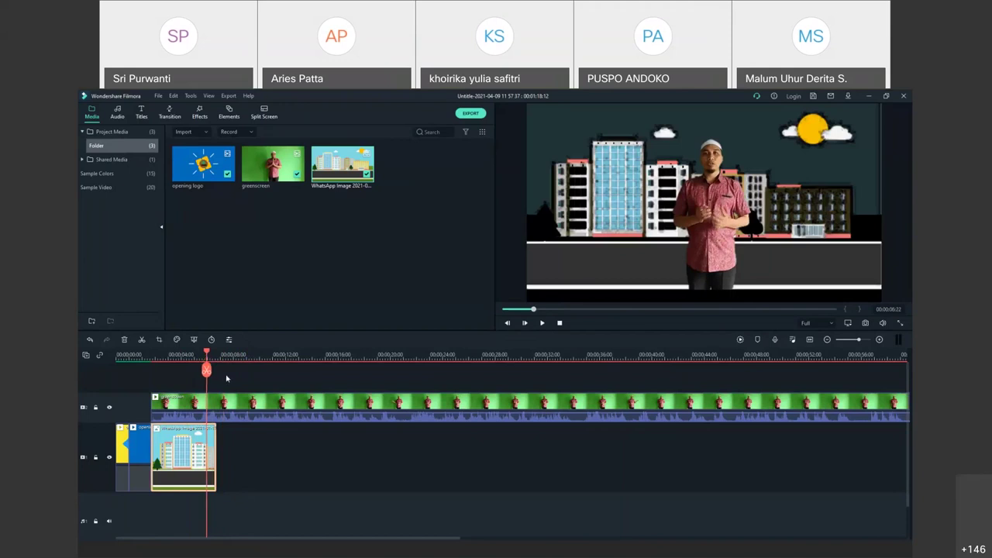
- Extend the city background image clip on the timeline so it ends at about 16 seconds, and check the presenter against it
drag(215, 448, 404, 465)
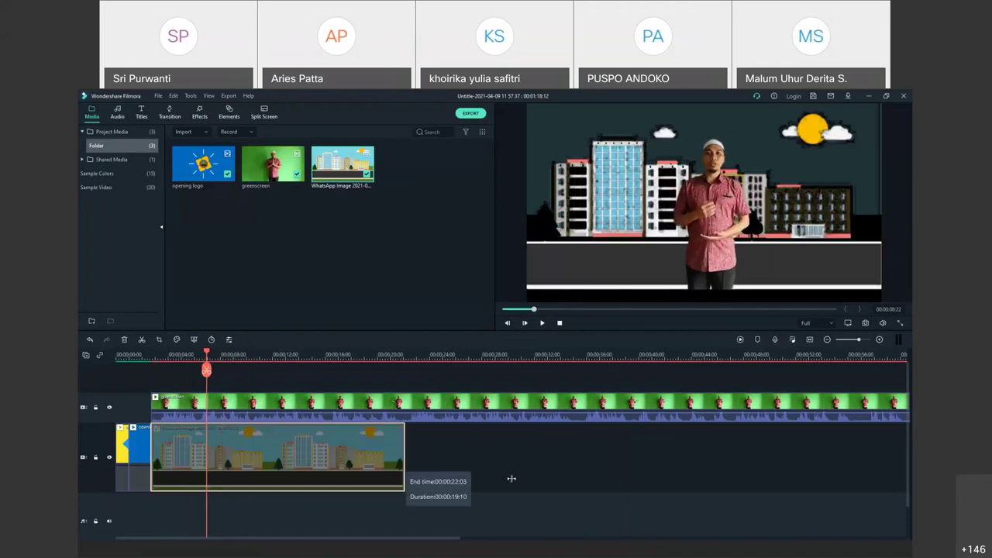
drag(512, 478, 327, 474)
drag(206, 369, 312, 369)
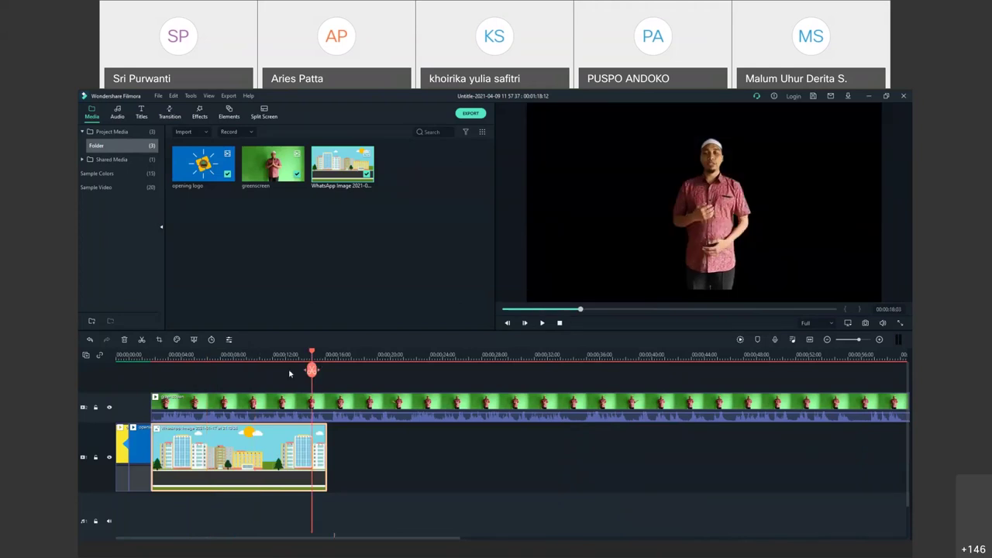
click(279, 371)
click(351, 469)
- Import the tutwurihandayani-removebg-preview image from the Downloads folder into the project media
click(186, 132)
click(199, 147)
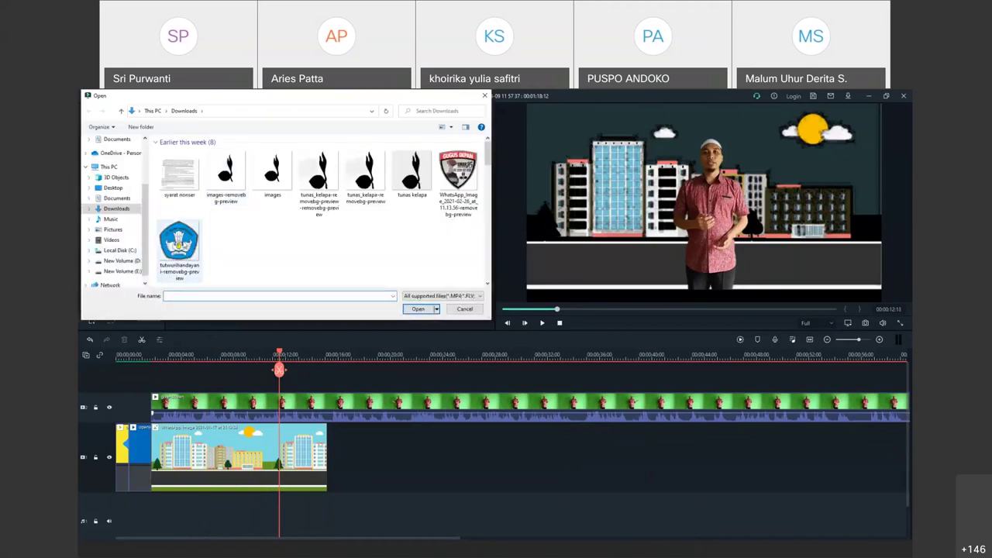
click(178, 249)
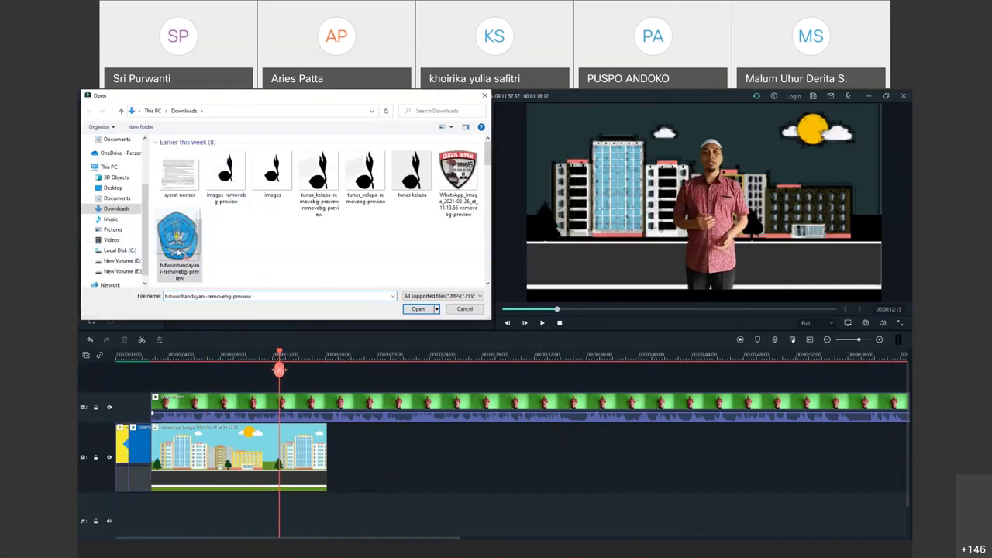
click(417, 309)
mouse_move(408, 173)
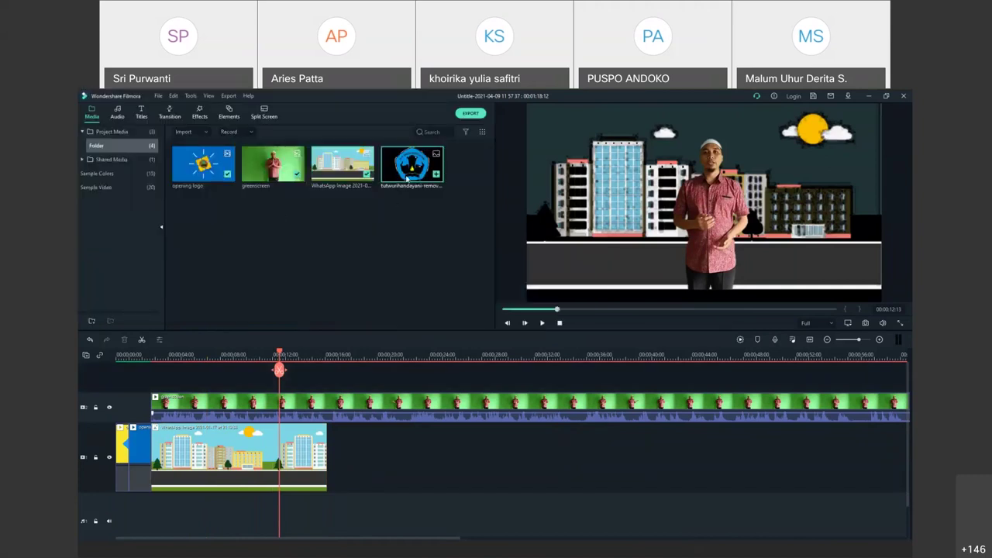
drag(404, 173, 338, 463)
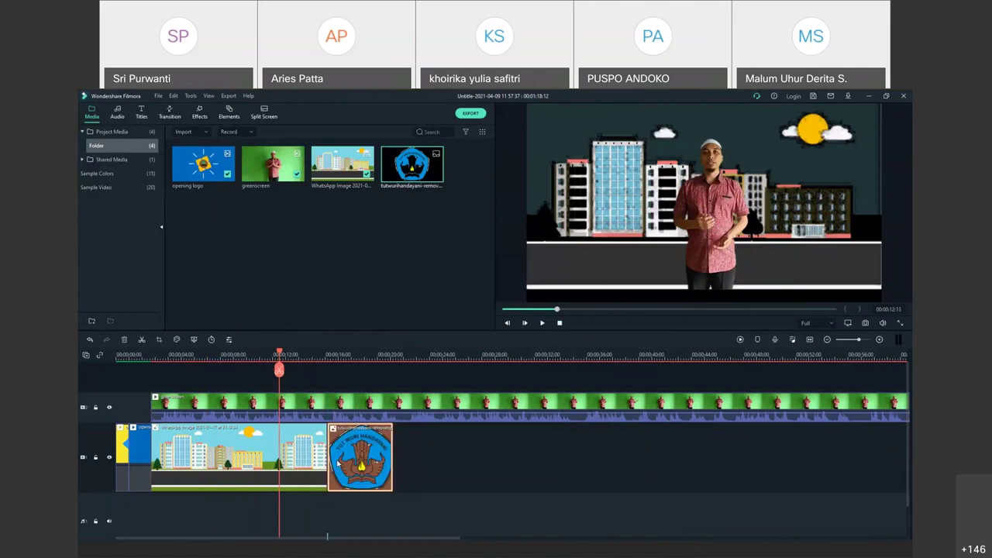
click(282, 355)
drag(293, 358, 339, 385)
key(Delete)
- Browse drives D and E, including the Bahan Workshop folder, for further background images to import
click(190, 133)
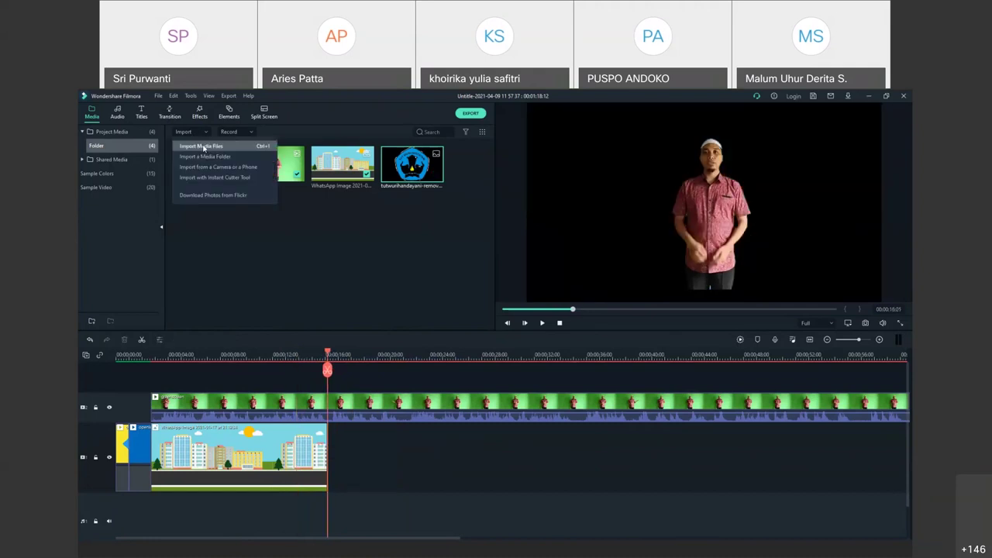
click(204, 148)
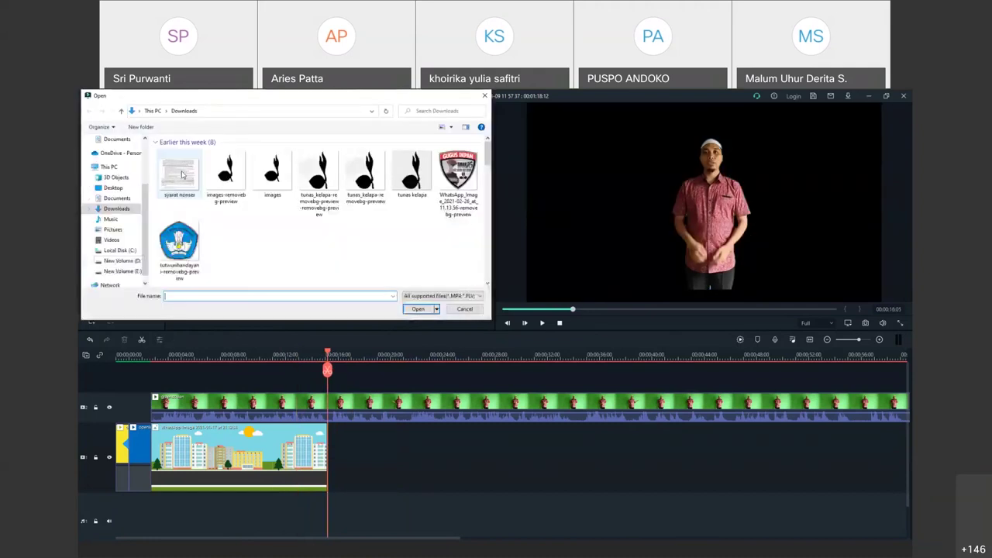
click(115, 264)
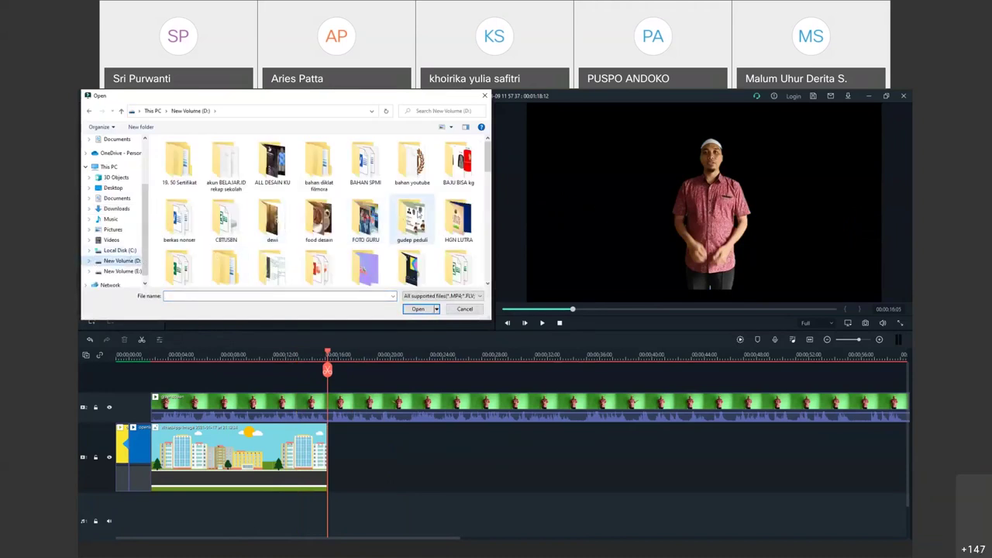
scroll(412, 217, down, 1)
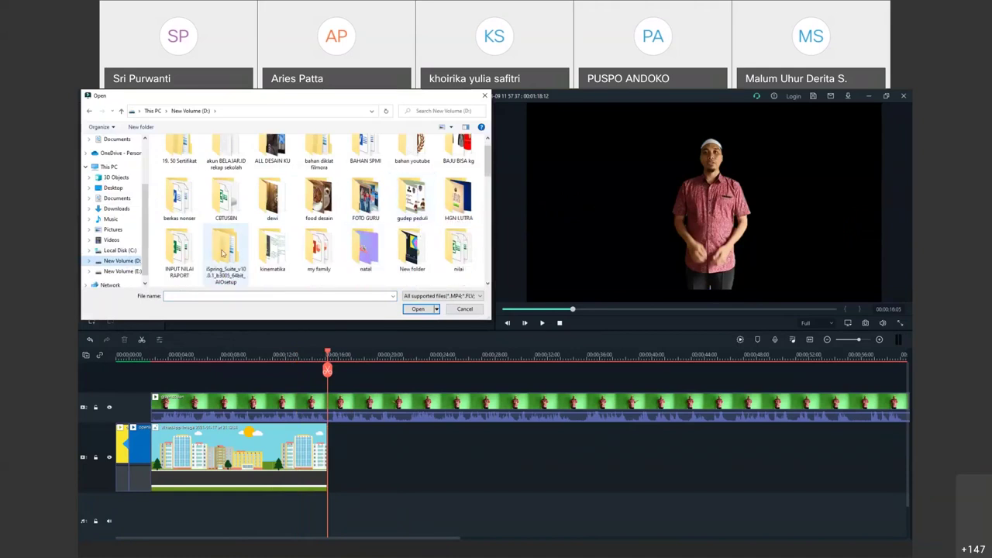
scroll(215, 252, down, 1)
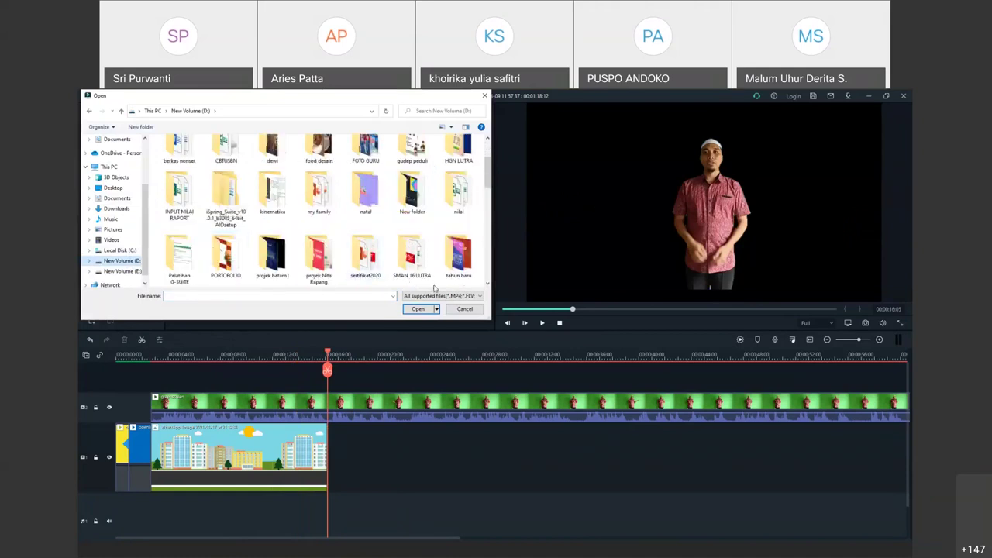
scroll(434, 288, down, 1)
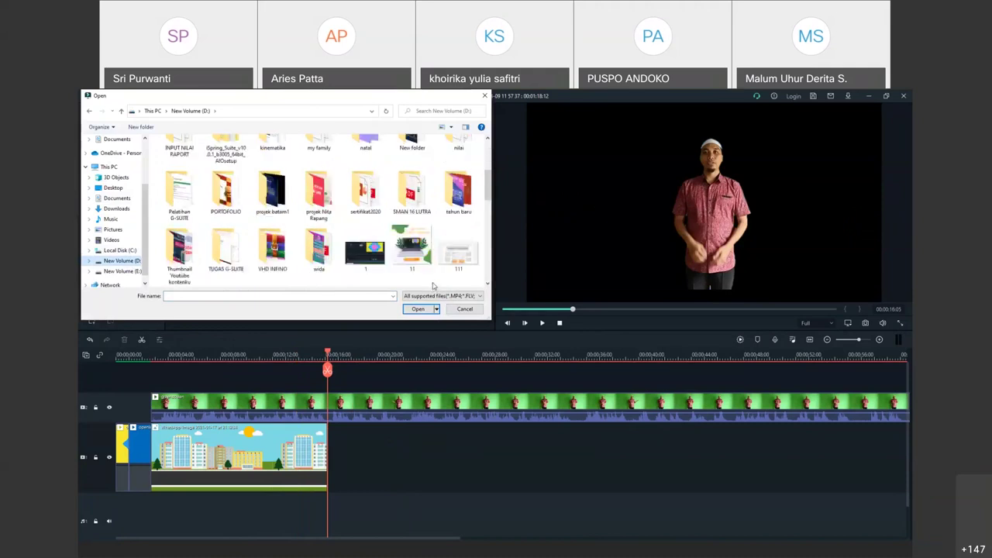
scroll(419, 286, down, 1)
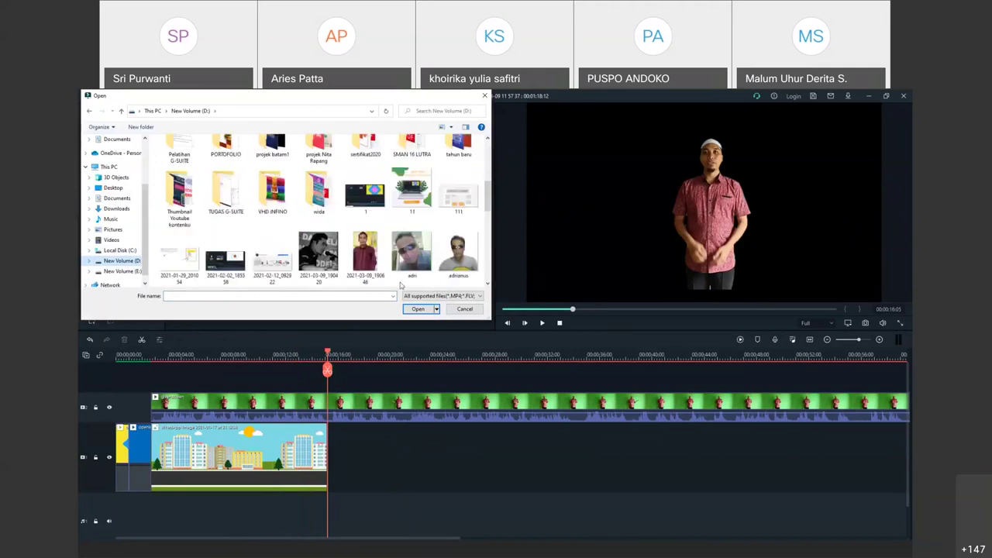
click(122, 271)
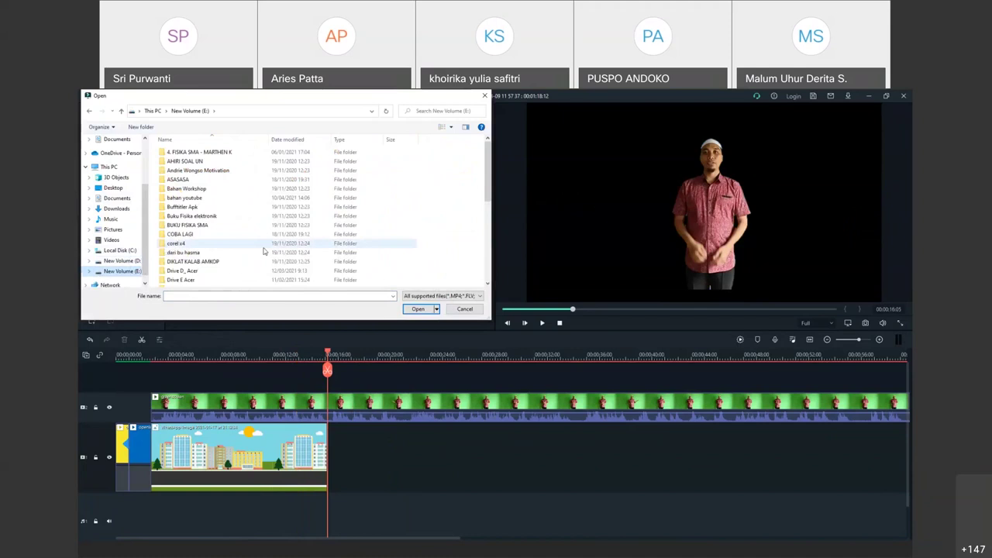
scroll(265, 250, down, 2)
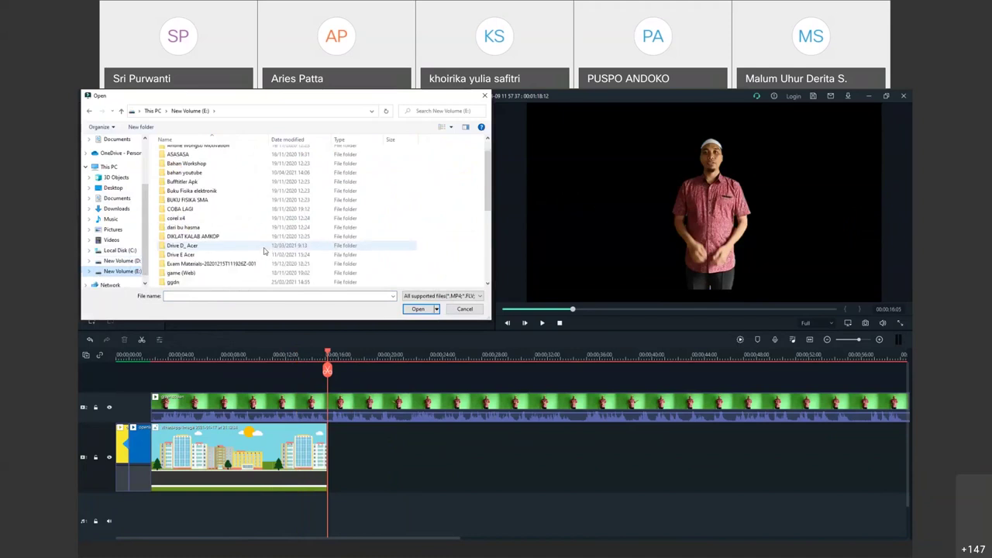
scroll(265, 250, down, 2)
scroll(265, 251, down, 2)
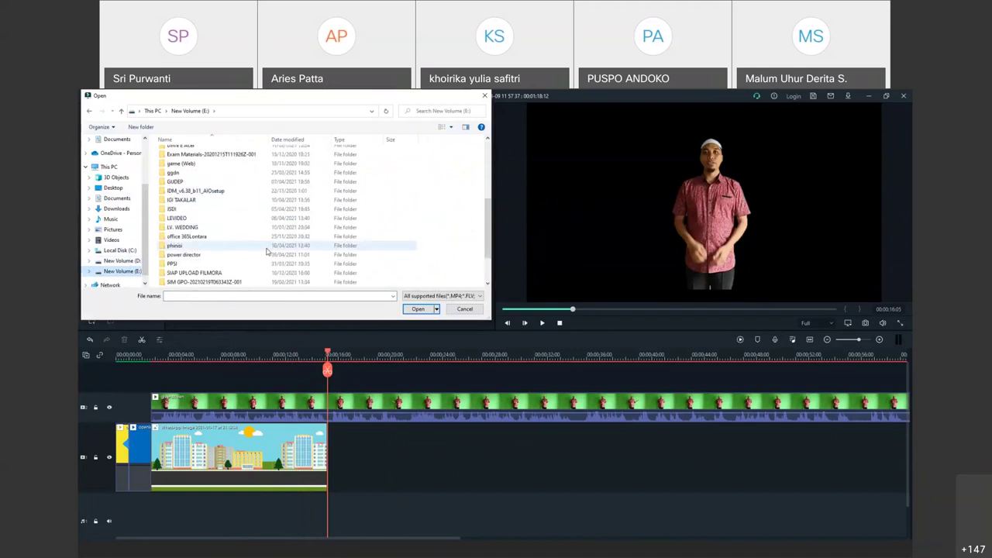
scroll(266, 251, down, 2)
scroll(266, 250, up, 1)
scroll(266, 250, up, 1)
scroll(266, 250, up, 3)
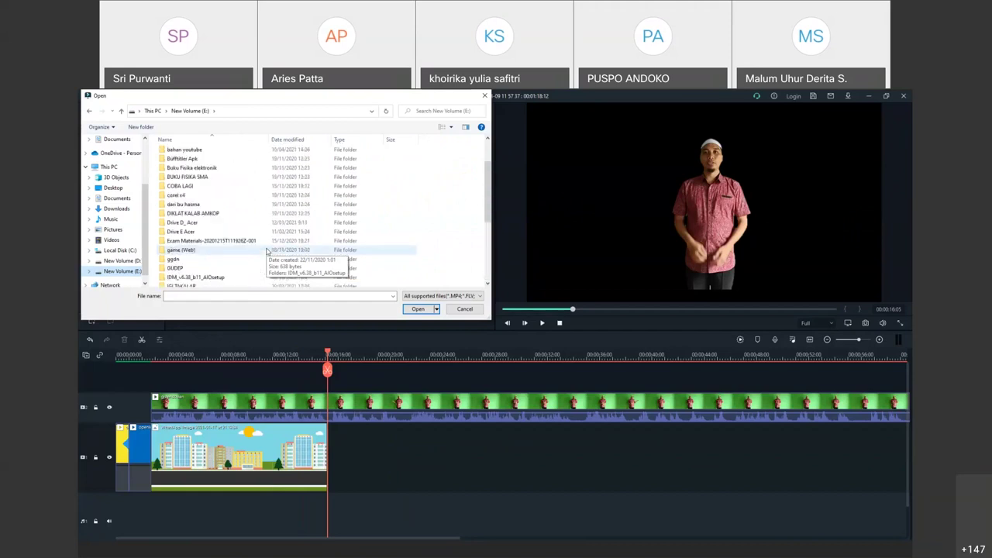
scroll(266, 250, up, 2)
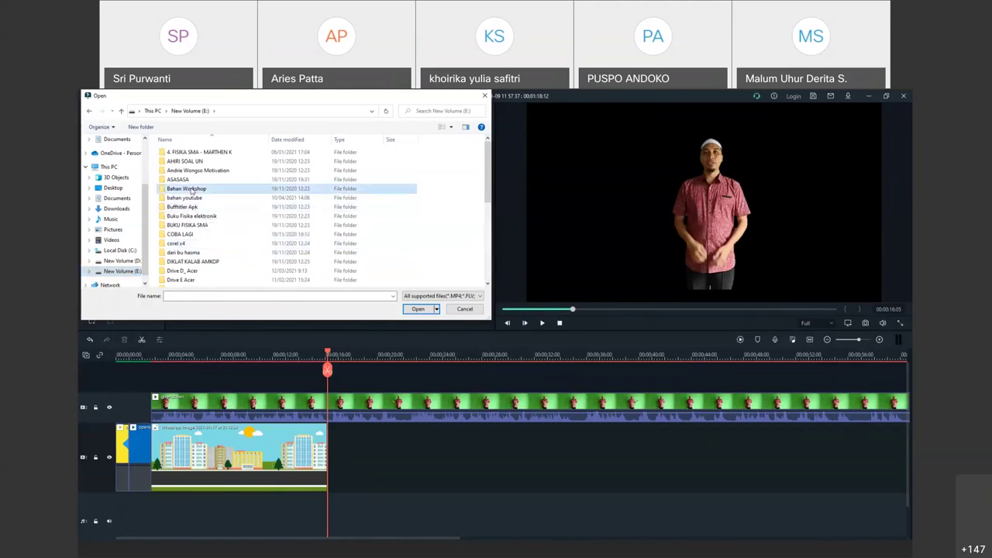
double_click(202, 188)
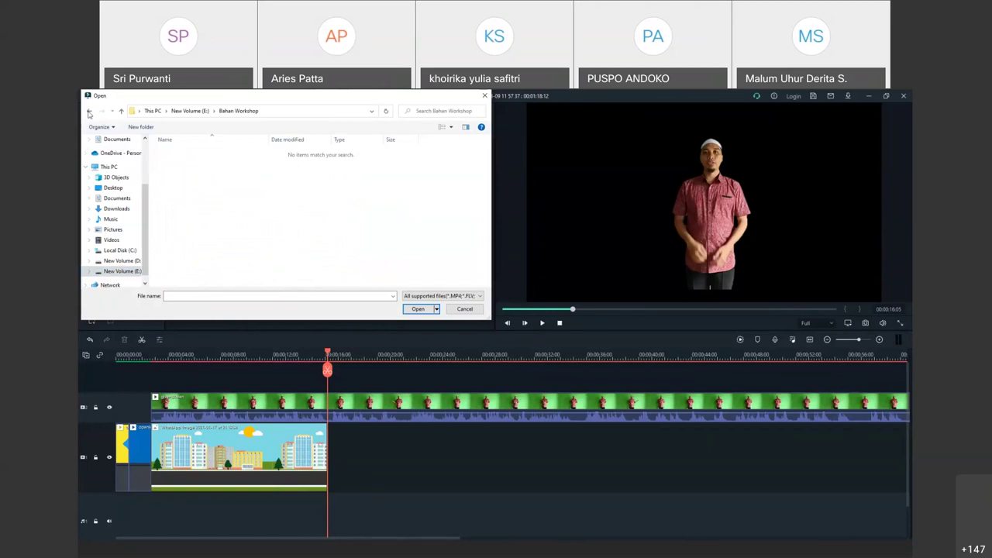
click(89, 111)
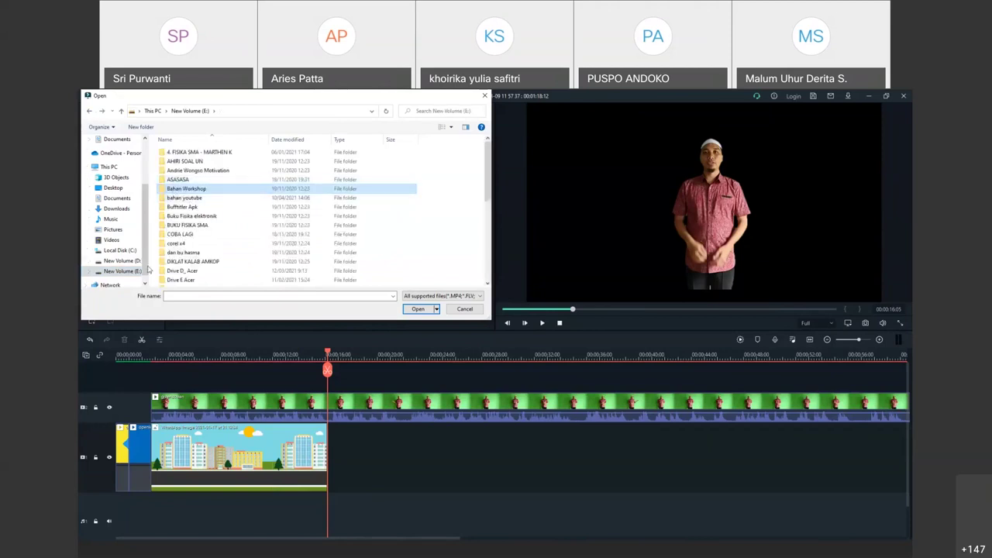
- Import the milk bis and mocalate images from the food desain folder on drive D
click(122, 260)
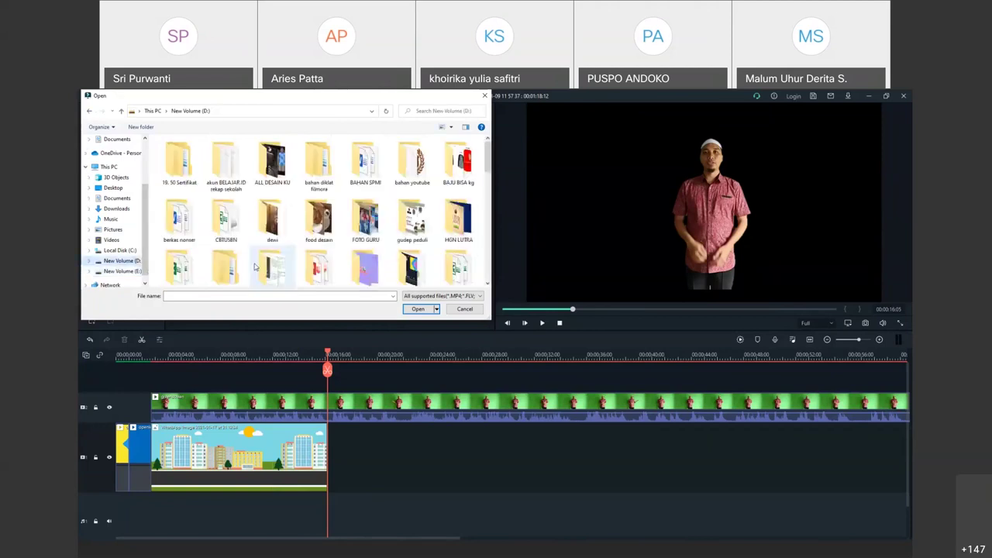
double_click(320, 231)
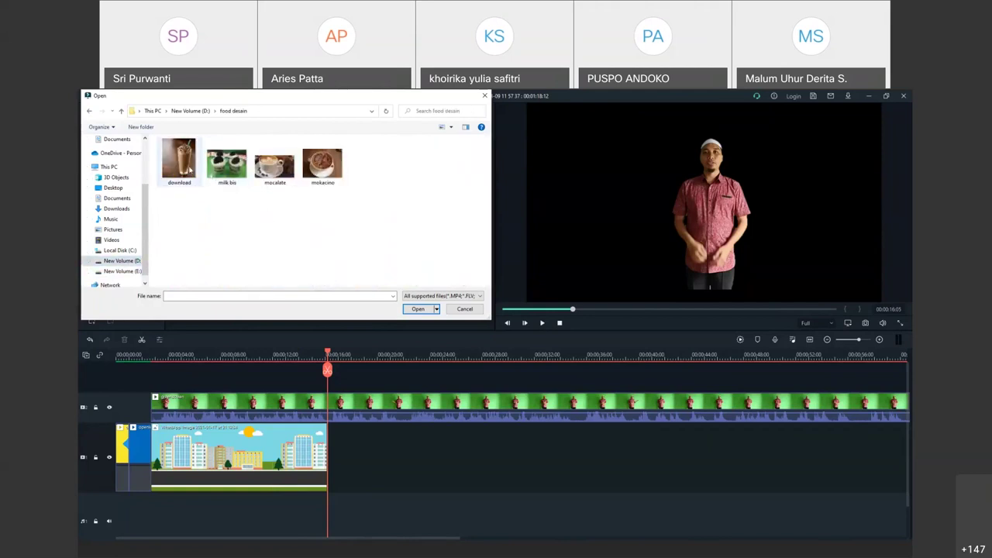
click(225, 175)
ctrl+click(275, 164)
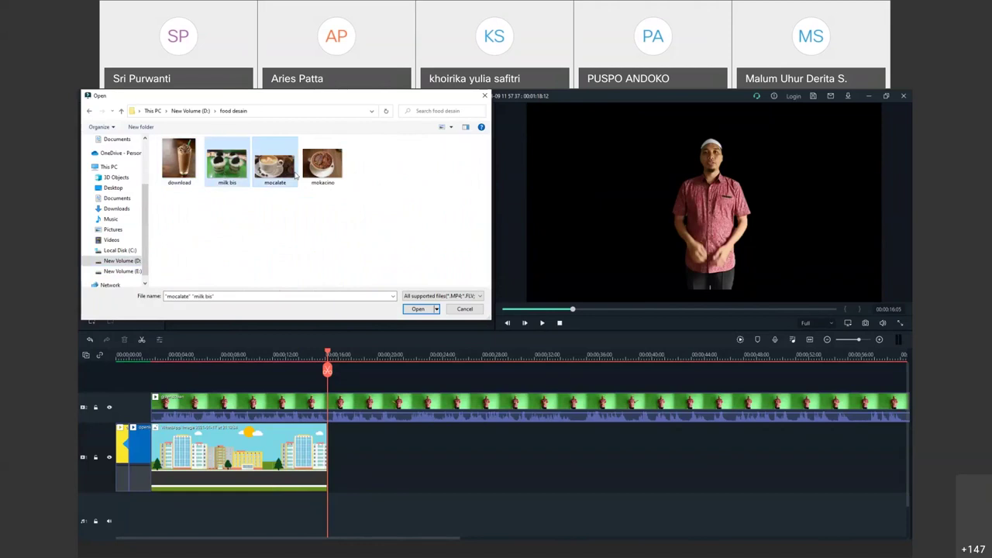
click(417, 309)
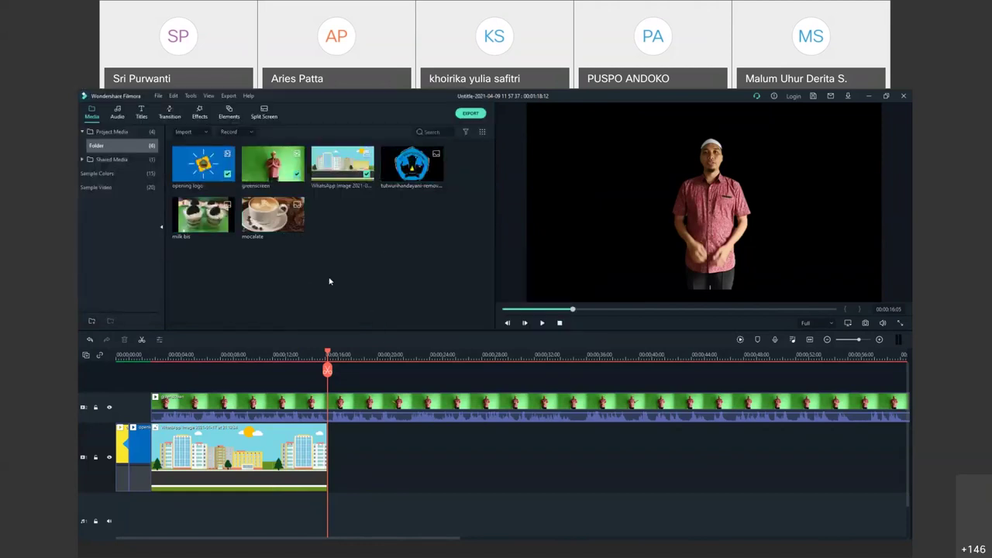
- Place the mocalate image directly after the city background clip and extend it to end at about 29 seconds
drag(276, 217, 359, 458)
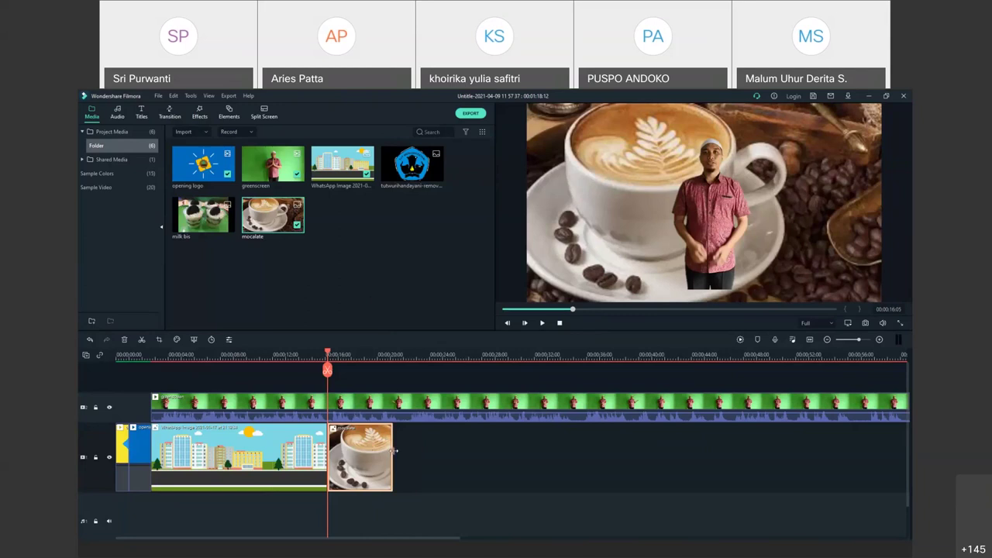
mouse_move(400, 451)
drag(400, 451, 497, 452)
drag(324, 354, 533, 381)
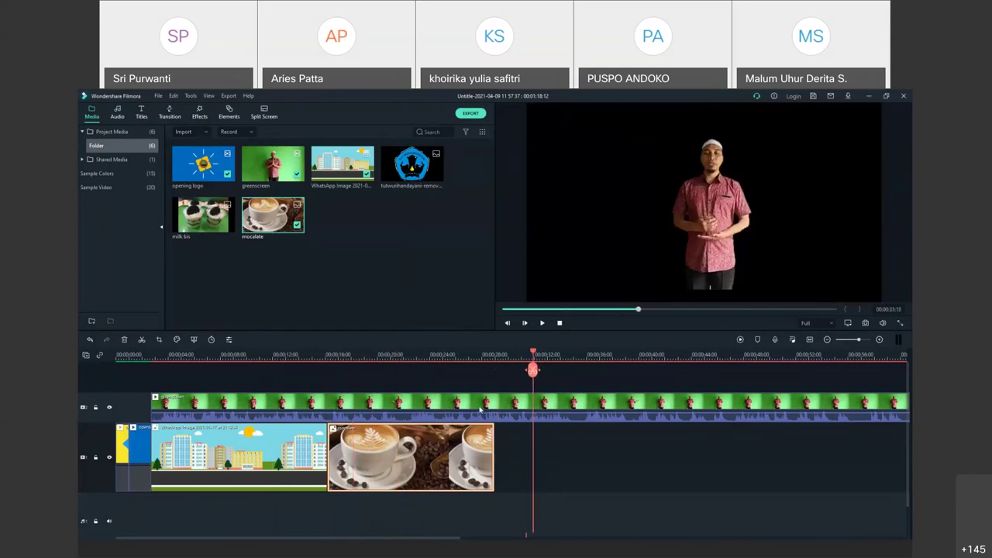
click(451, 356)
- Place the milk bis image directly after the mocalate clip and scrub across the change of background
click(206, 223)
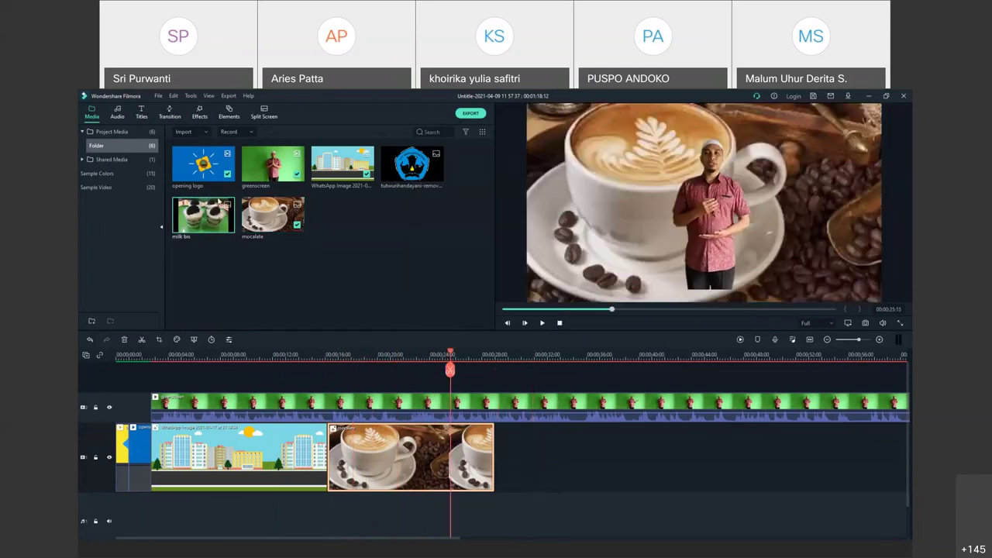
drag(220, 203, 515, 456)
click(466, 356)
drag(470, 357, 467, 383)
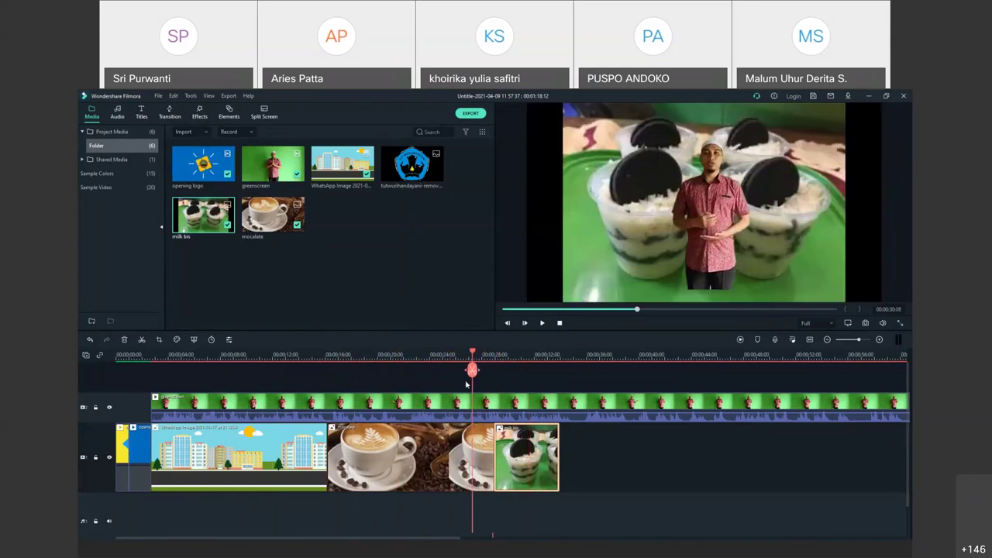
drag(467, 384, 436, 372)
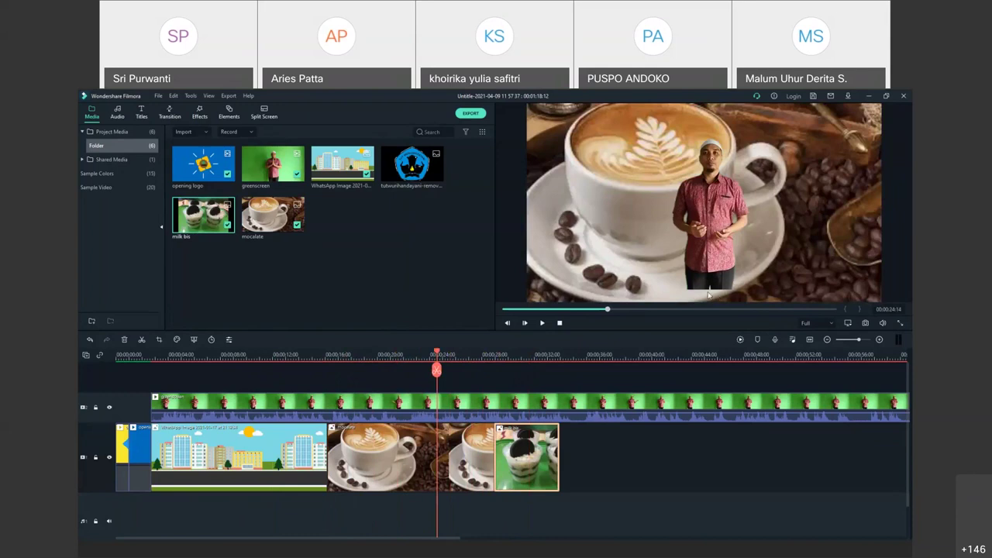
- Shift the greenscreen presenter slightly down in the frame and play the transition from mocalate to milk bis
click(708, 244)
drag(708, 244, 709, 253)
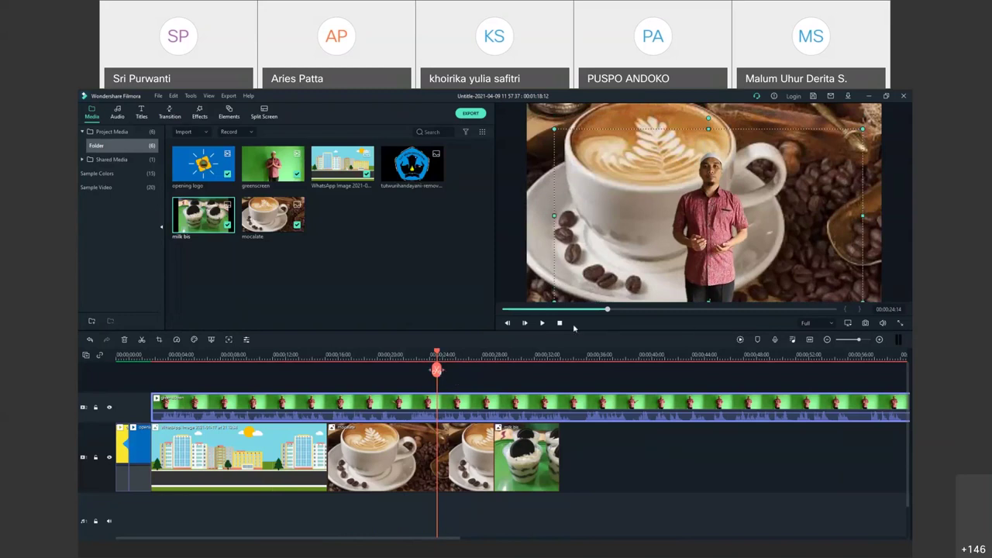
click(542, 323)
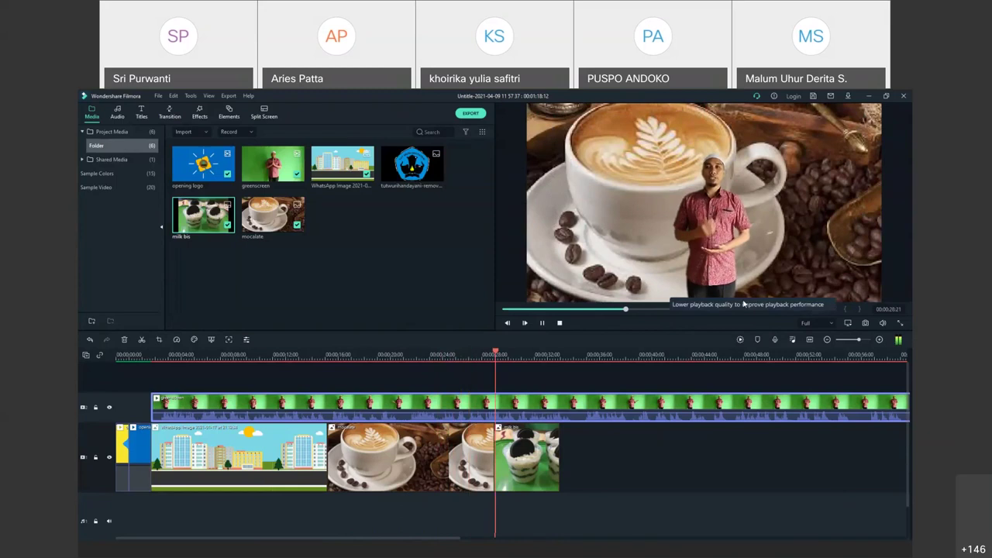
key(space)
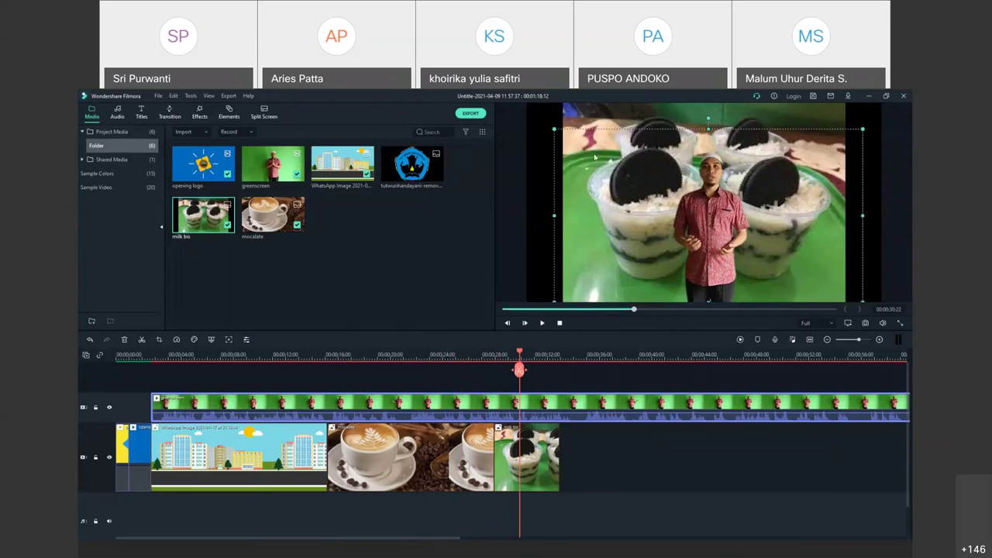
- Enlarge the greenscreen presenter, reposition him near the centre of the frame, and play the result
drag(555, 130, 468, 98)
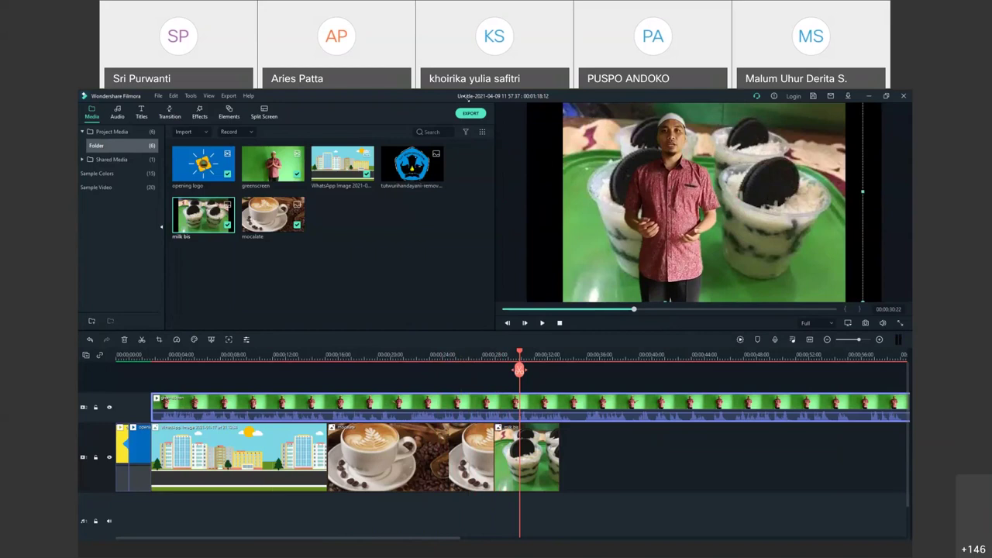
drag(543, 199, 722, 196)
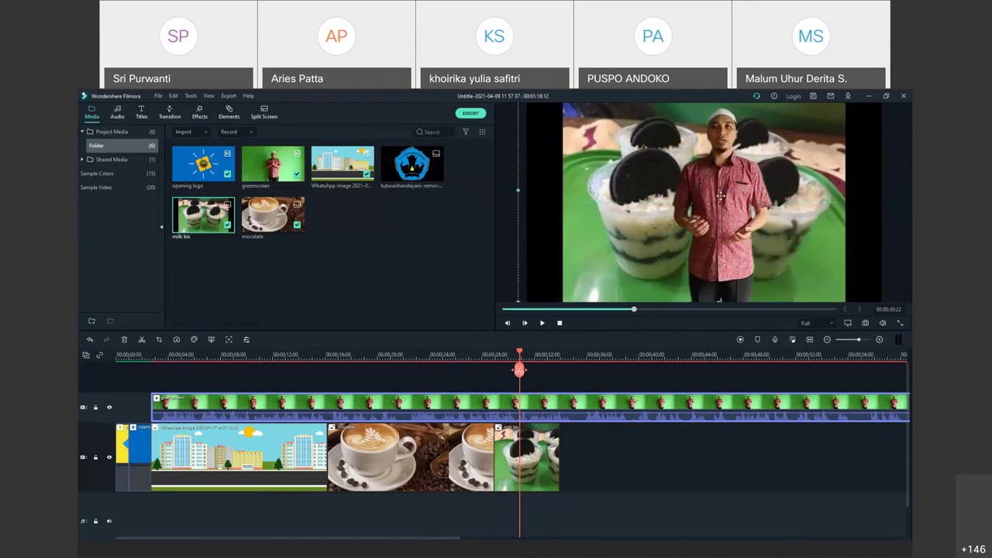
click(542, 323)
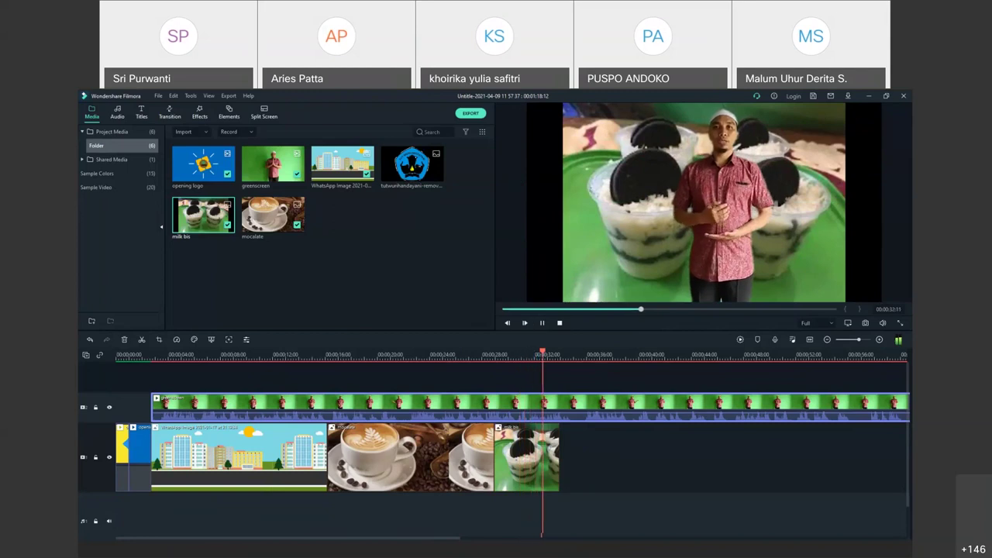
- Shift the greenscreen presenter slightly left over the city background and play the result from about 6 seconds
click(560, 322)
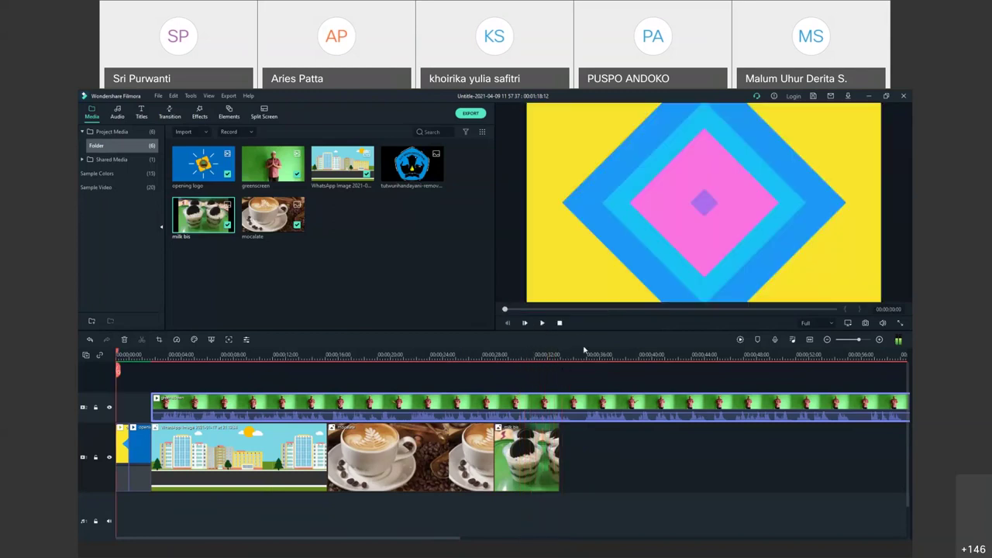
click(558, 309)
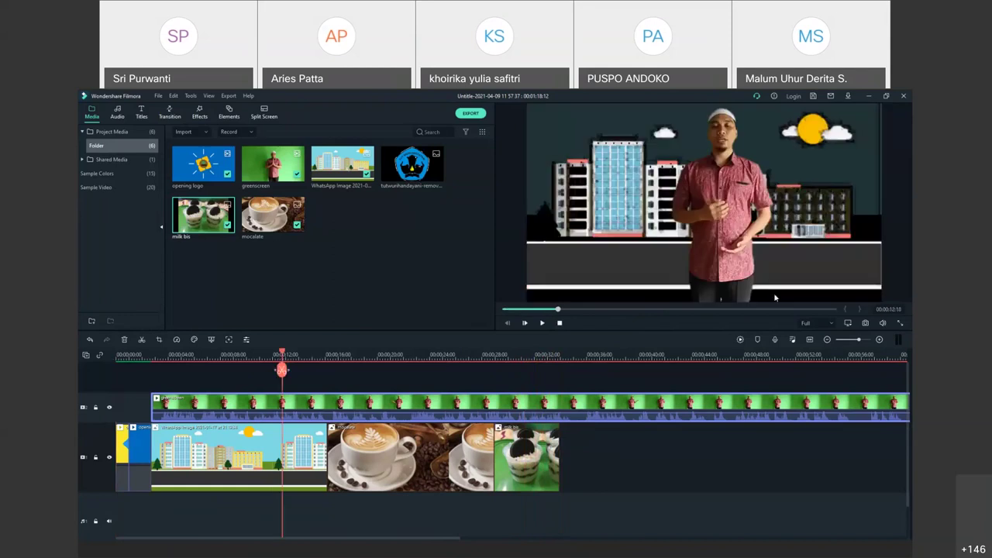
drag(718, 252, 695, 250)
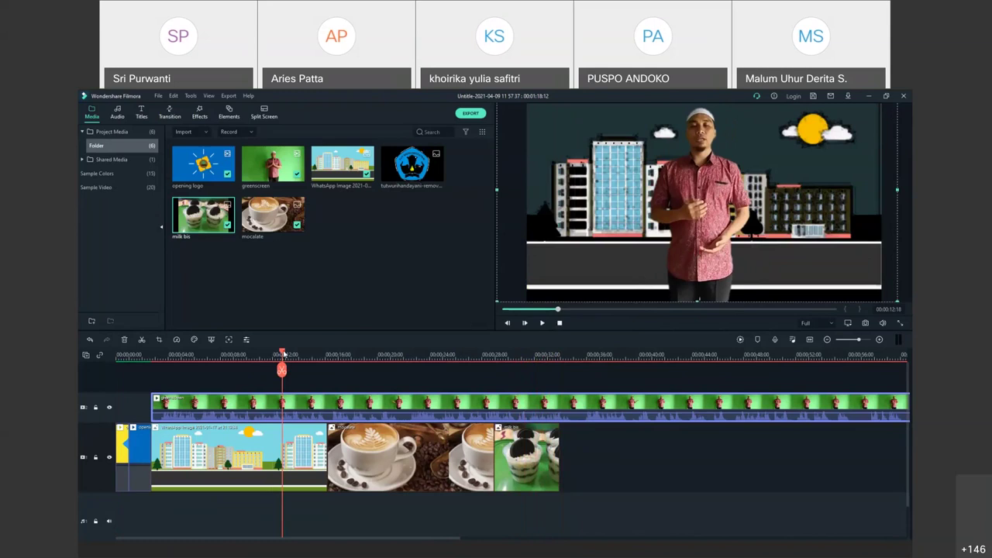
drag(284, 354, 204, 362)
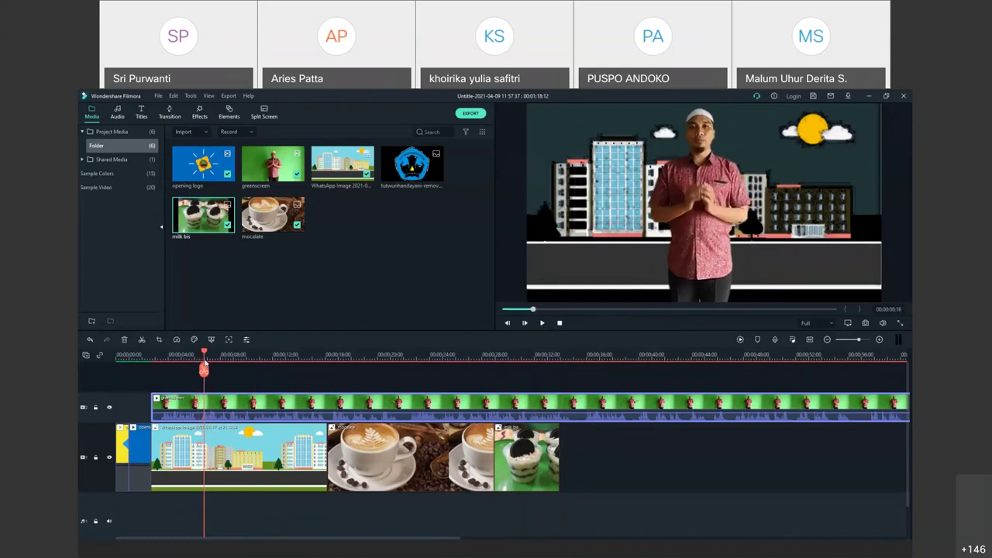
click(542, 325)
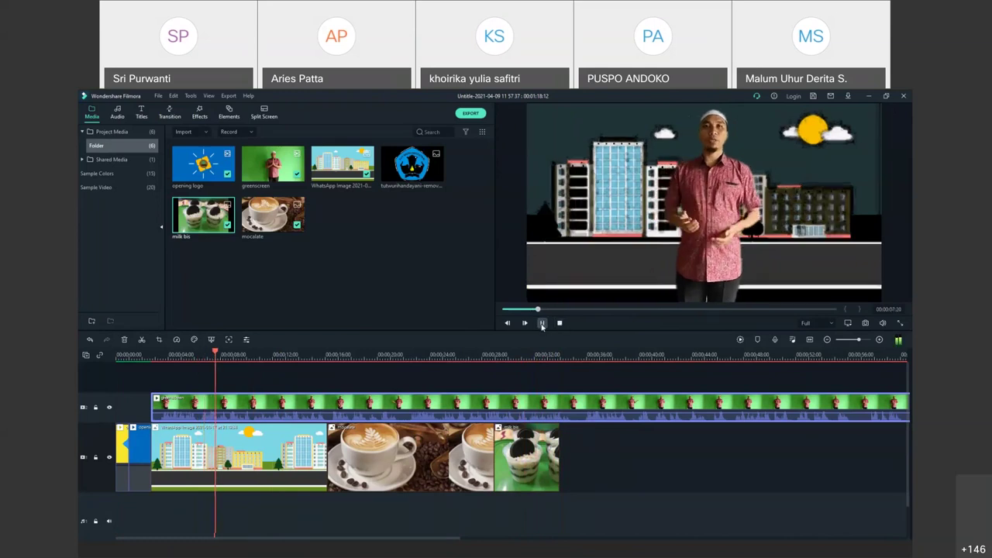
click(542, 324)
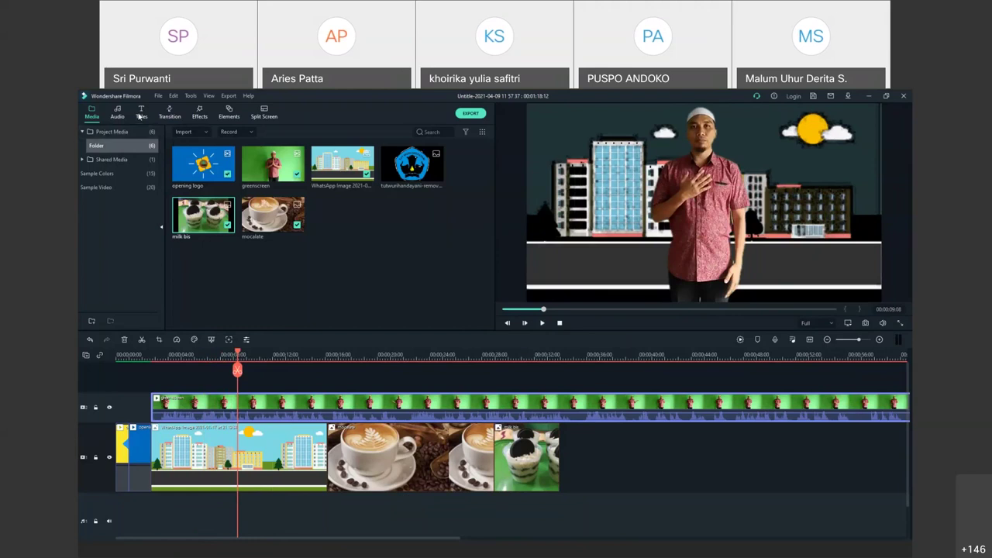
- Browse the included title presets and place Title 1 above the greenscreen clip, starting at about 9 seconds
click(140, 116)
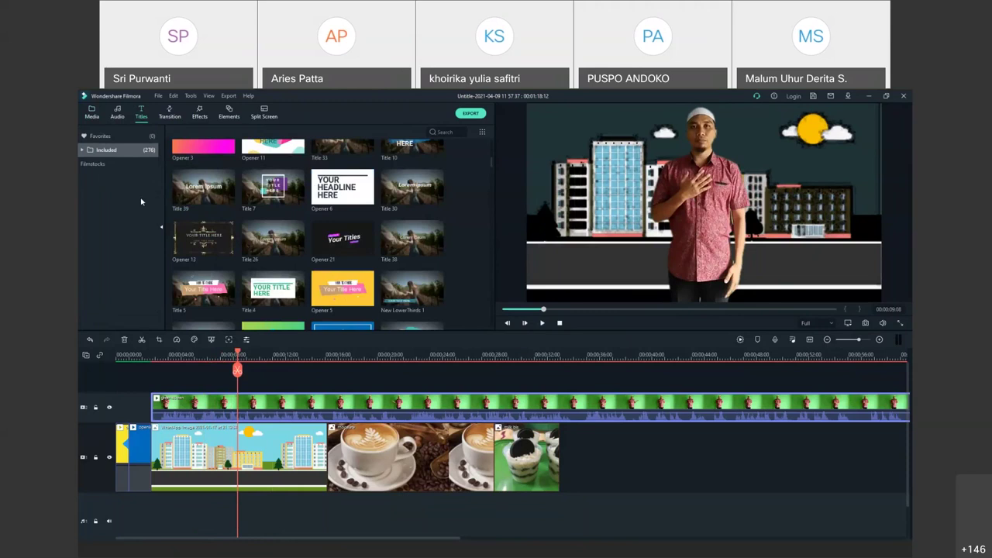
click(86, 152)
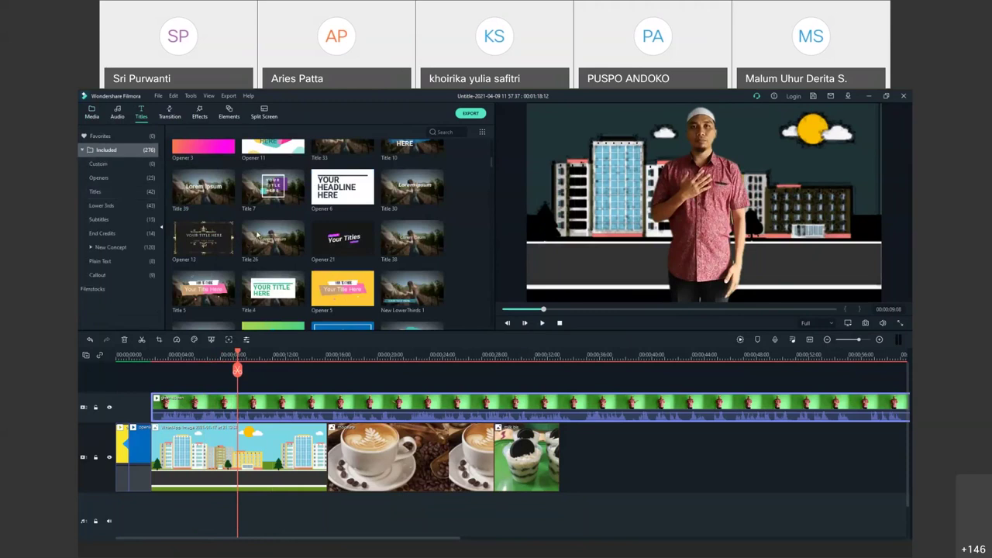
click(109, 194)
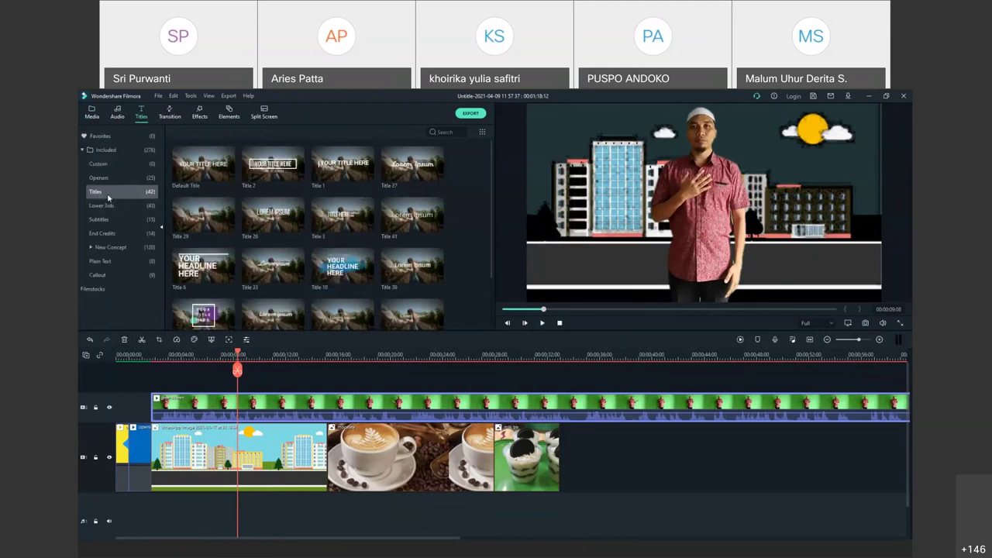
scroll(284, 302, down, 5)
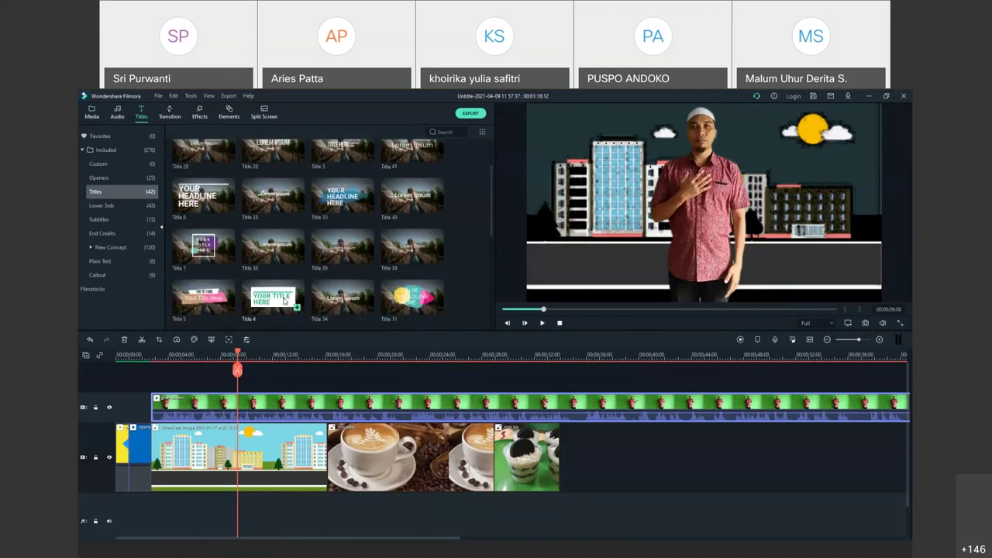
scroll(285, 301, down, 5)
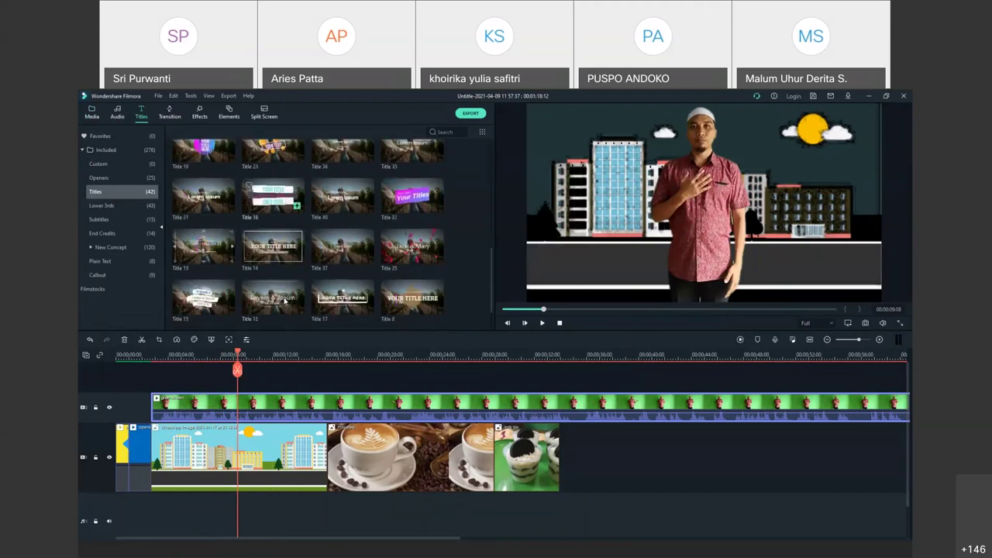
scroll(285, 301, up, 10)
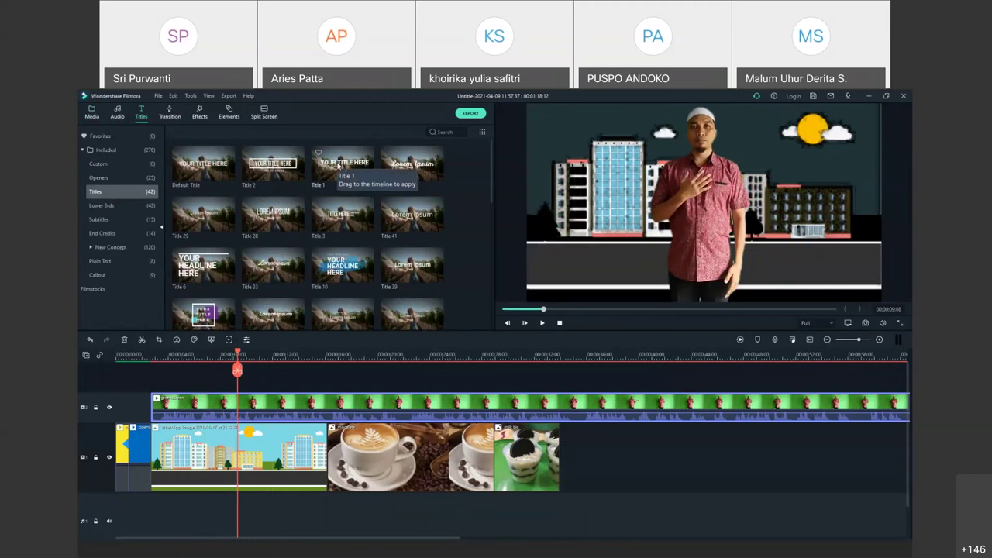
drag(339, 166, 242, 395)
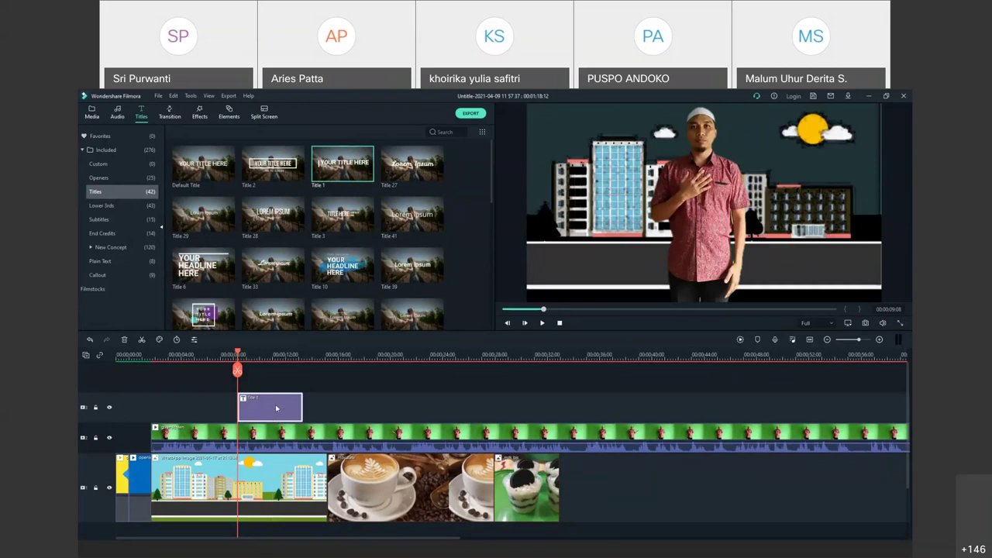
double_click(276, 409)
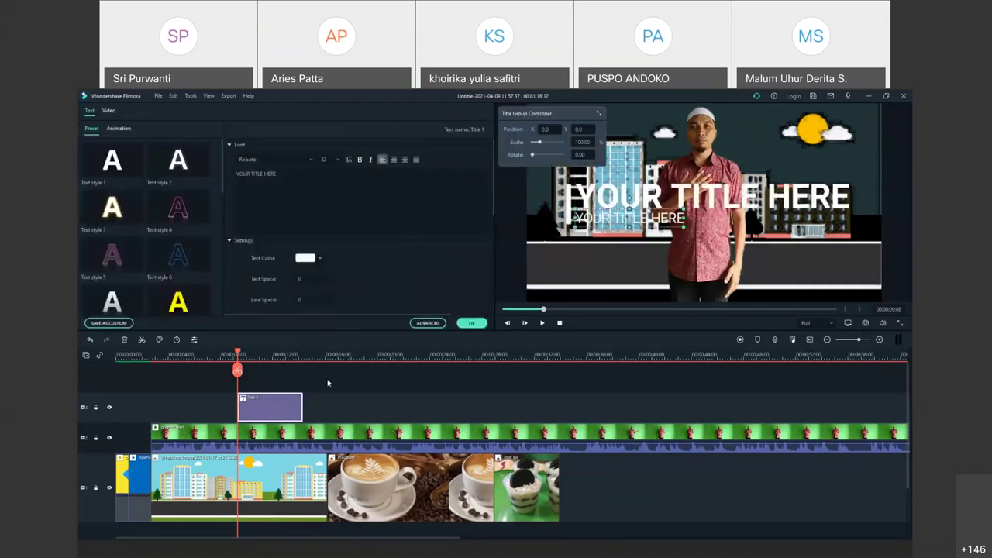
triple_click(281, 176)
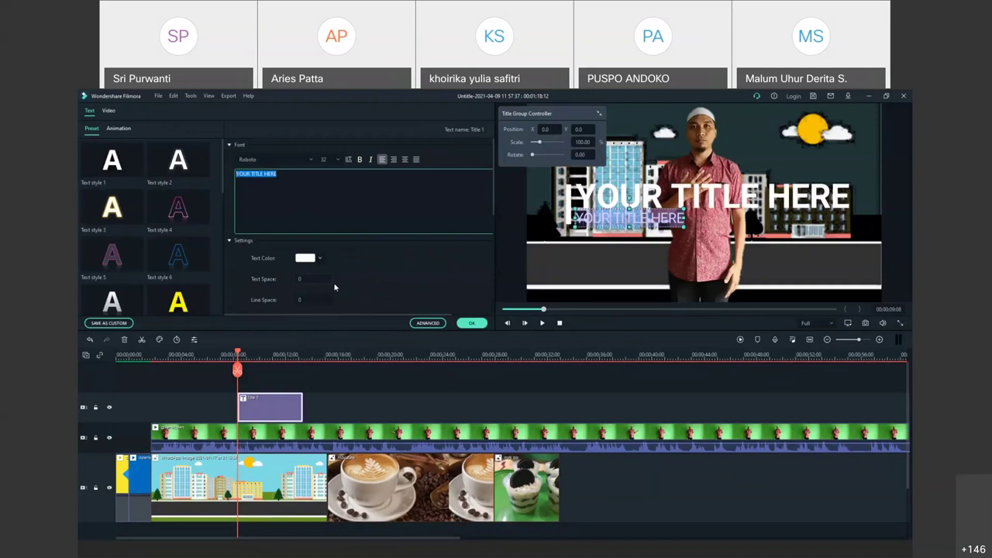
click(472, 324)
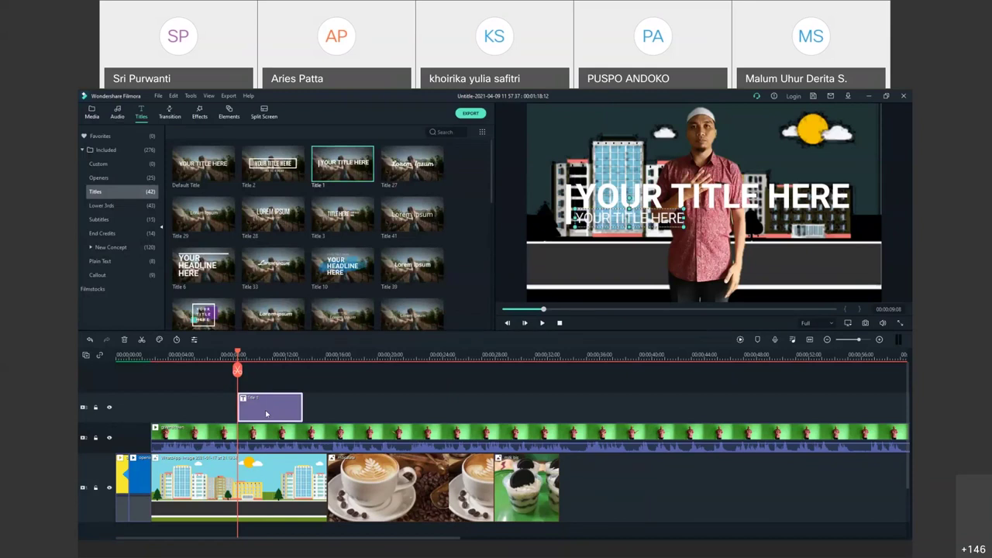
- Replace the large headline text of the title with the presenter's name and move it beside the vertical bar
double_click(272, 407)
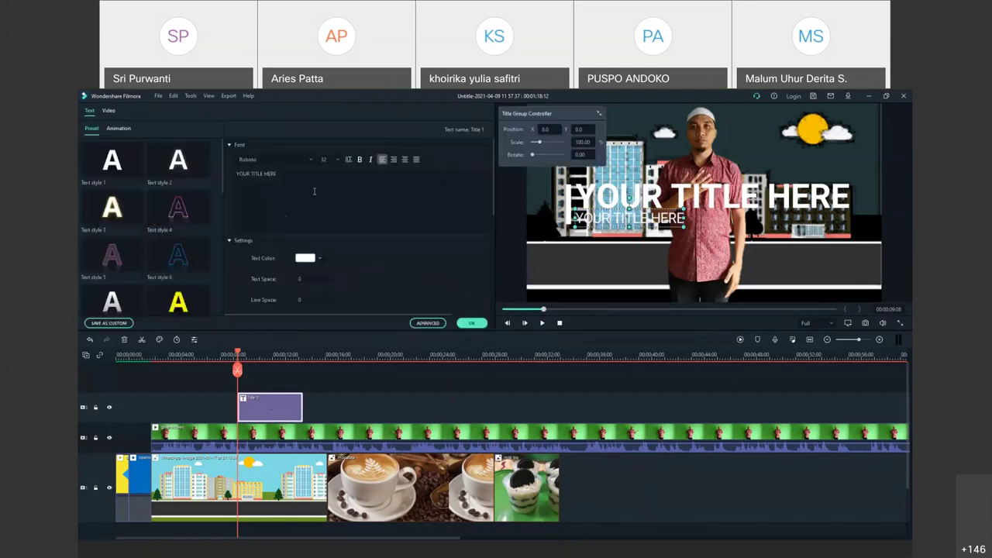
click(276, 174)
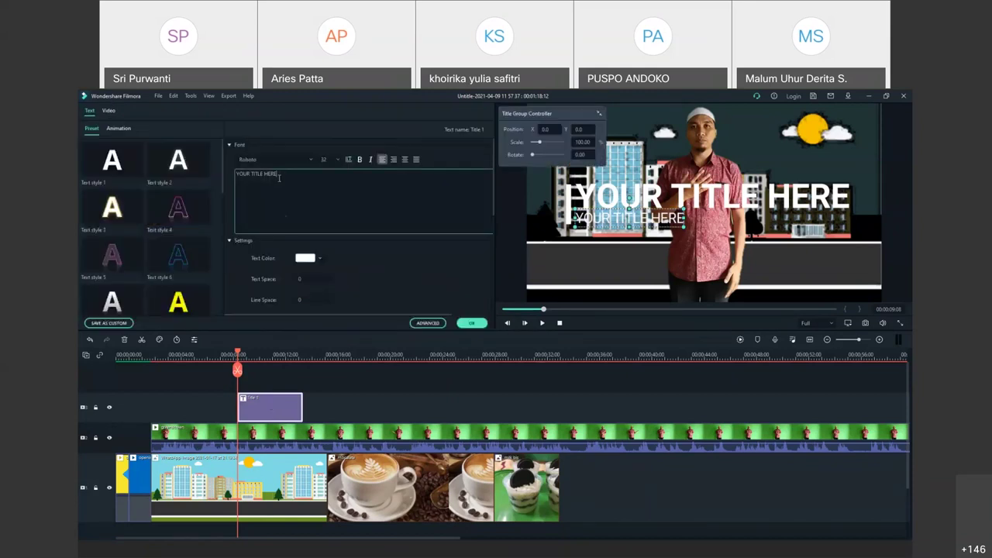
drag(276, 173, 236, 174)
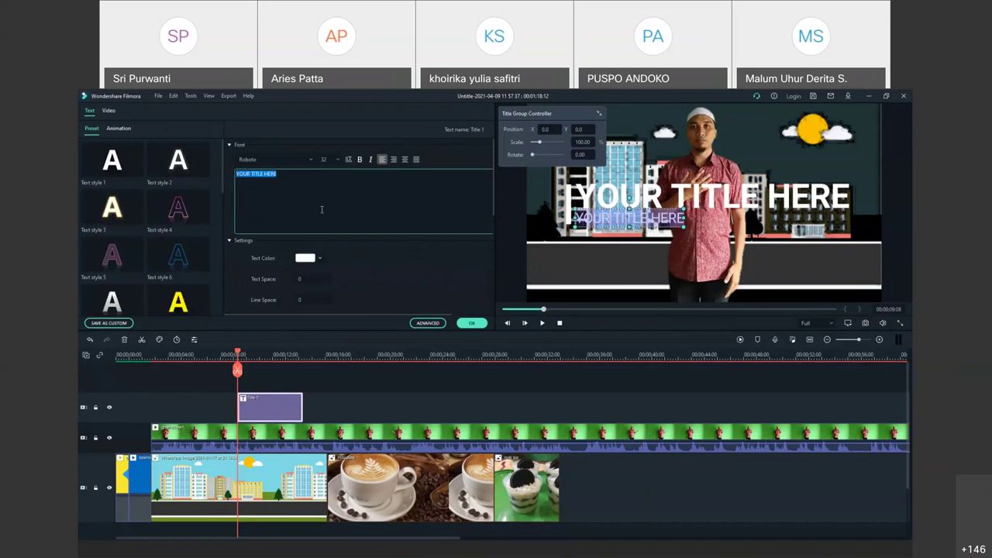
click(690, 197)
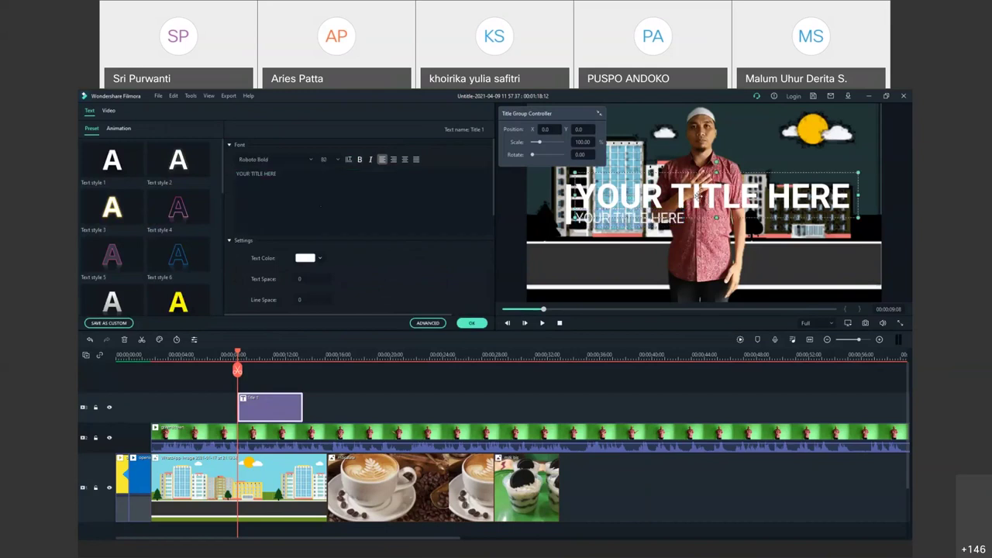
click(628, 226)
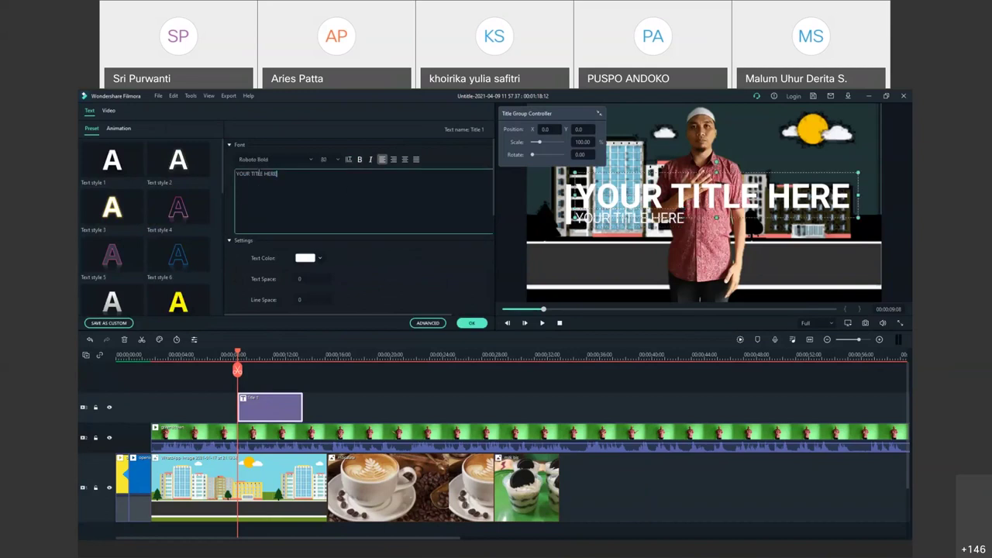
drag(256, 188, 229, 172)
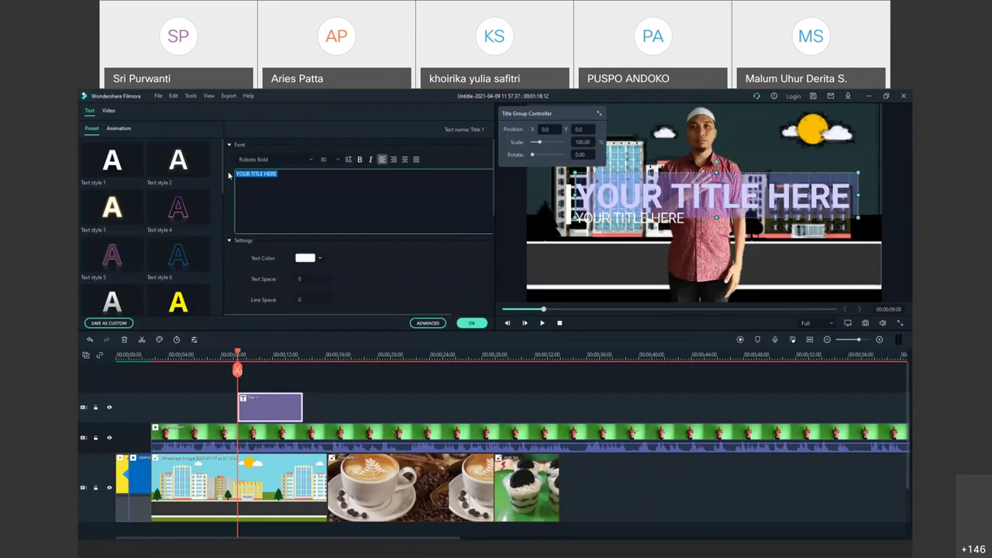
text(S)
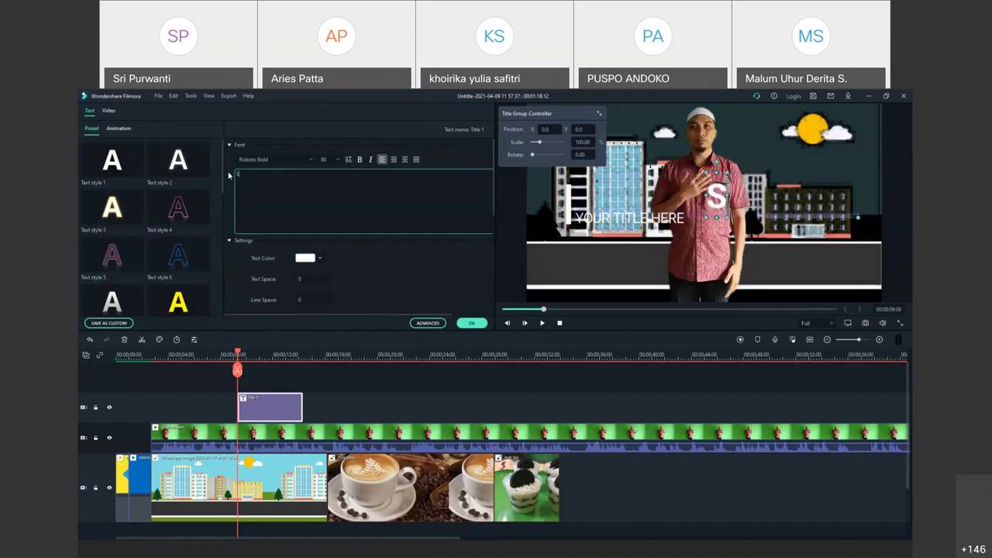
text(YAMSIR)
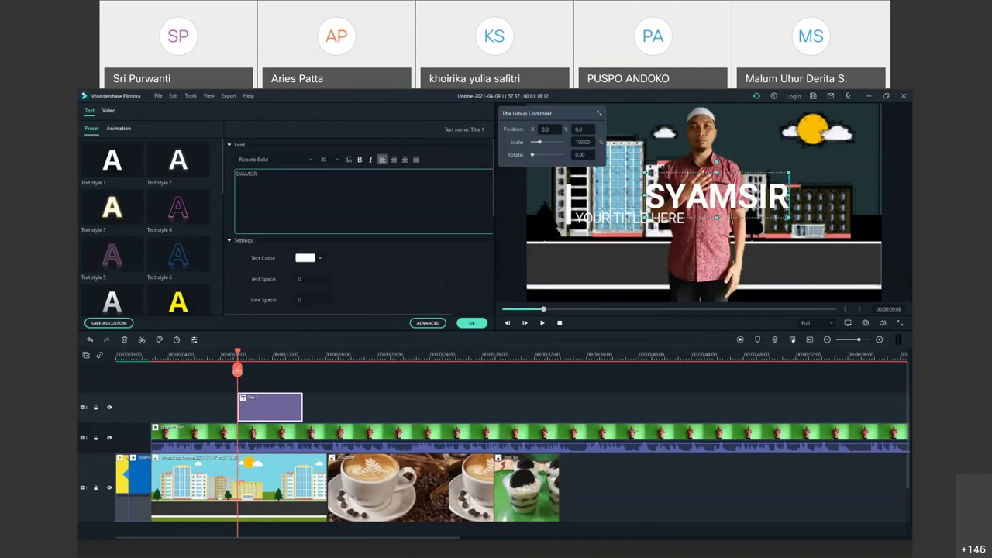
drag(667, 175, 600, 176)
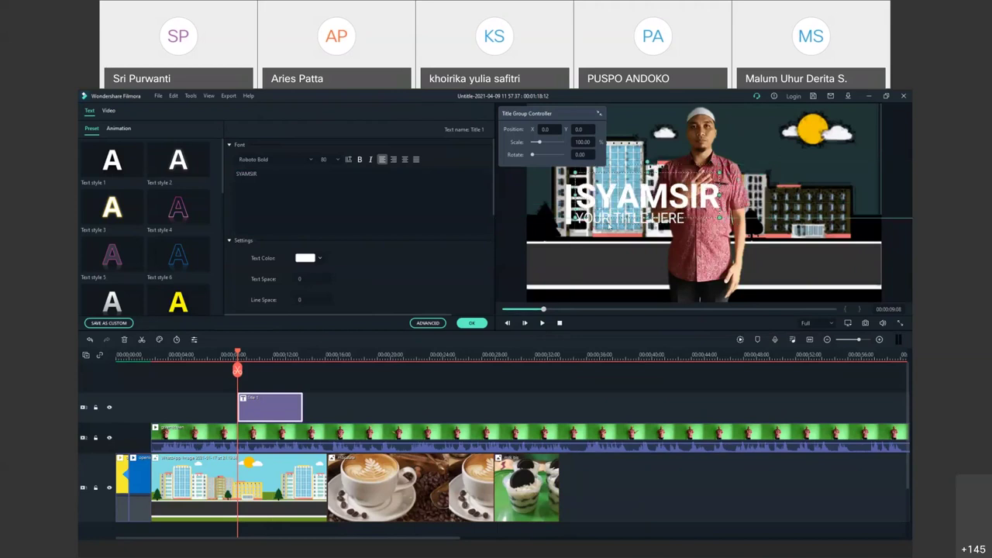
- Delete the text of the smaller line below the presenter's name in the title
click(594, 218)
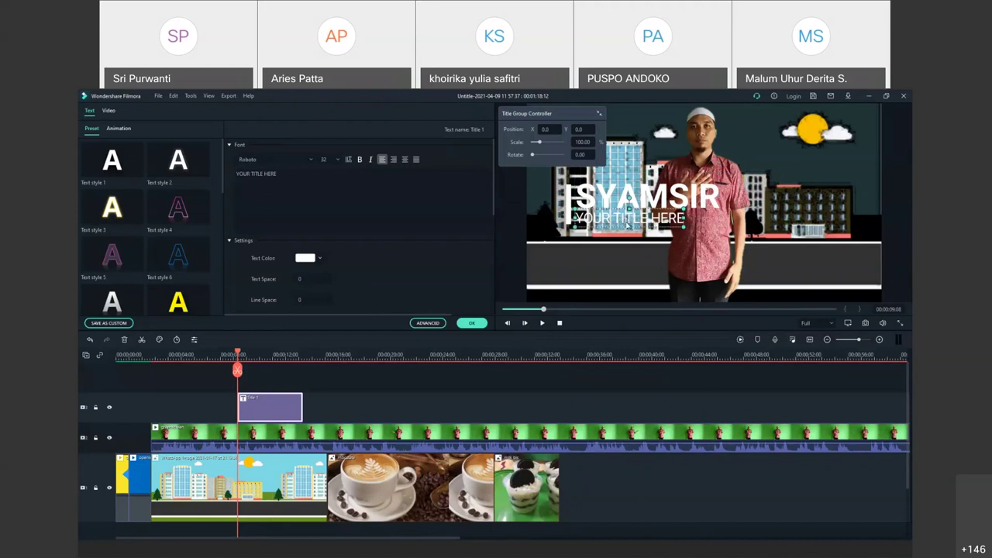
double_click(628, 225)
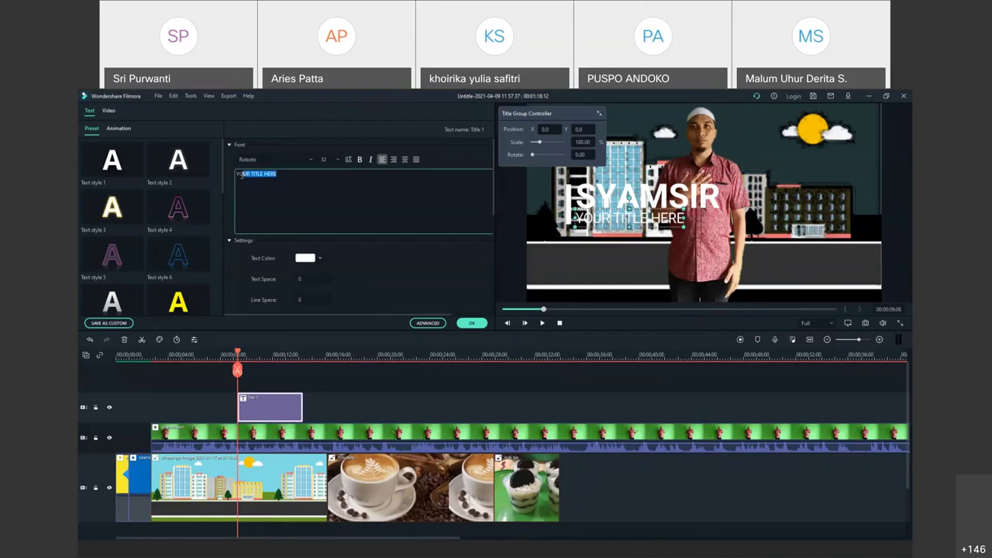
key(BackSpace)
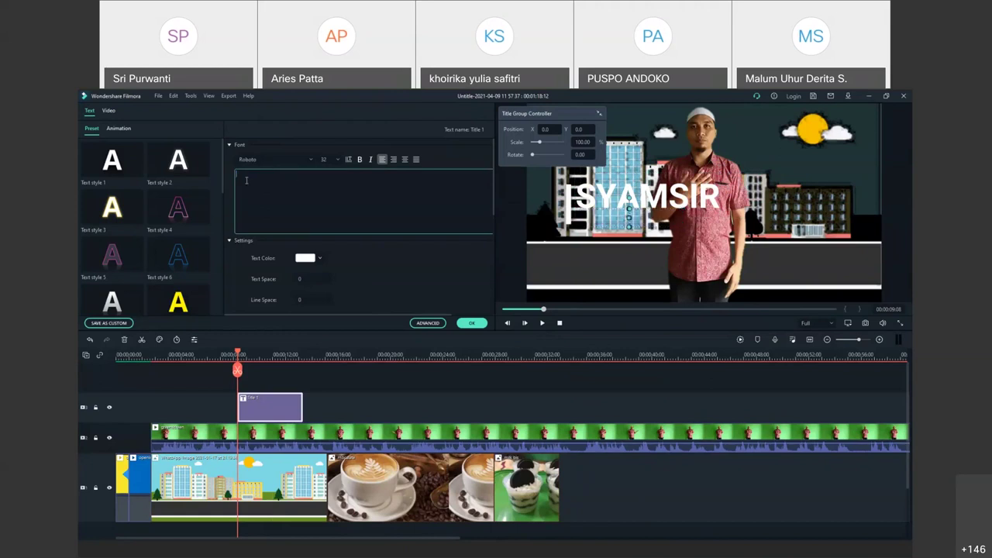
double_click(264, 433)
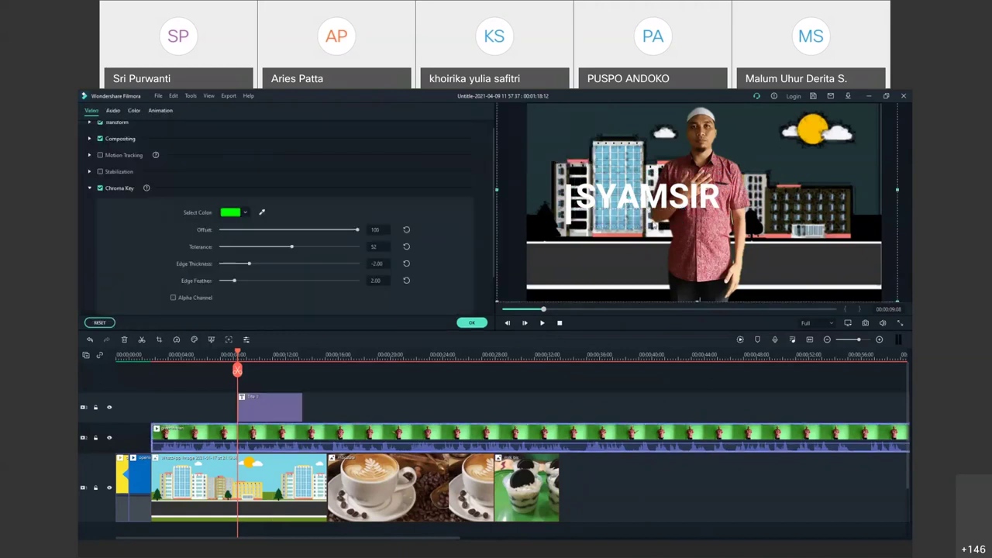
- Move the presenter's name and the vertical bar down onto the road in the lower left of the frame, side by side
double_click(656, 223)
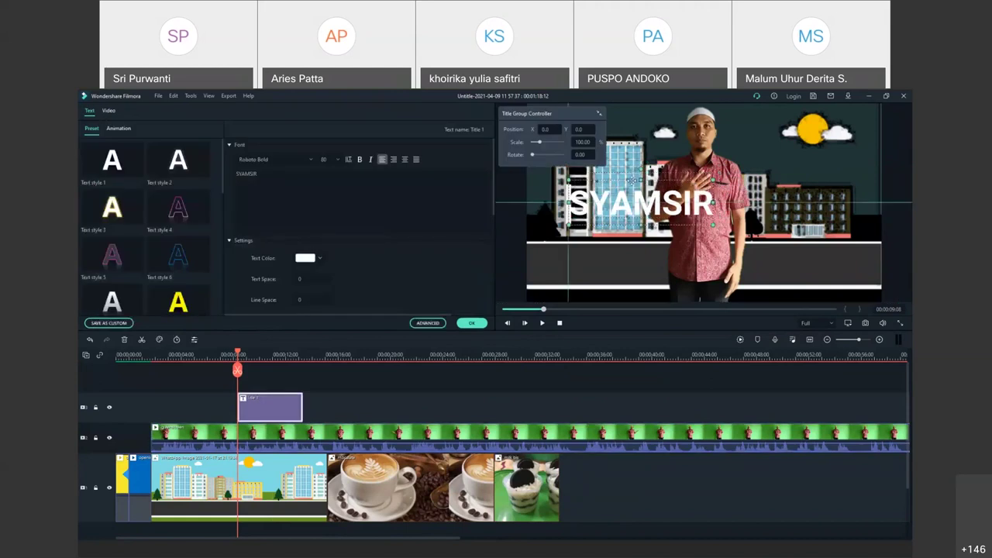
drag(633, 181, 629, 241)
click(567, 208)
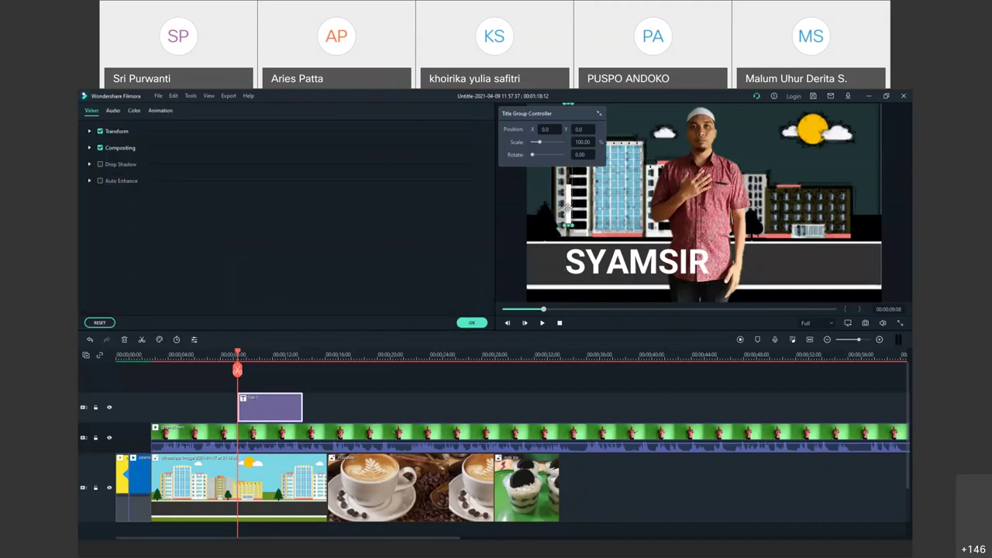
drag(569, 208, 556, 266)
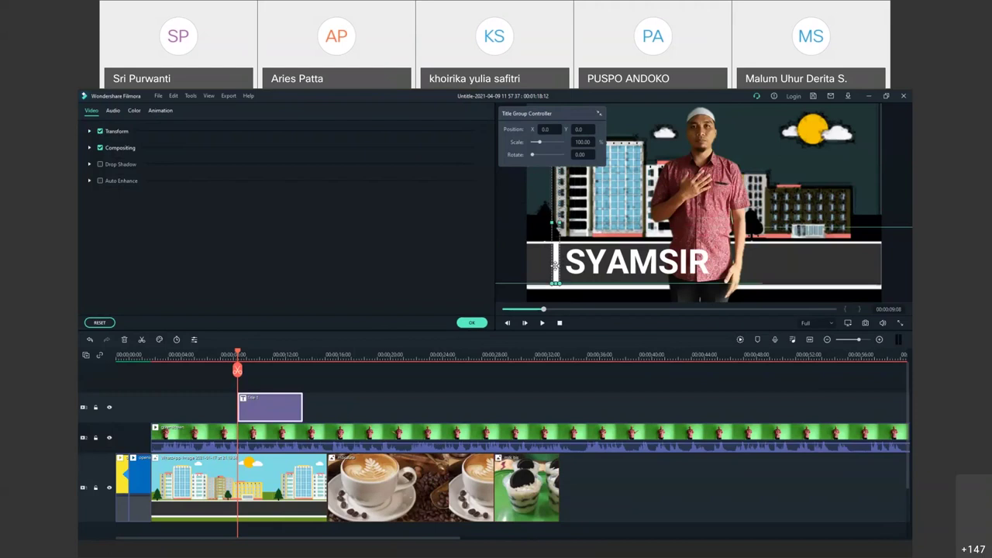
click(646, 266)
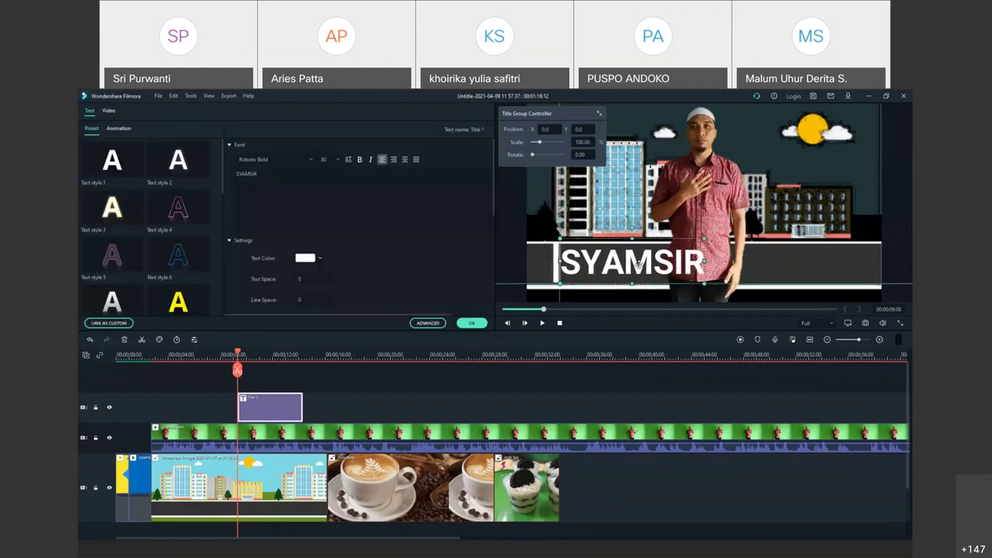
- Try blue and crimson text colours on the presenter's name, and settle on light grey
click(319, 258)
click(297, 279)
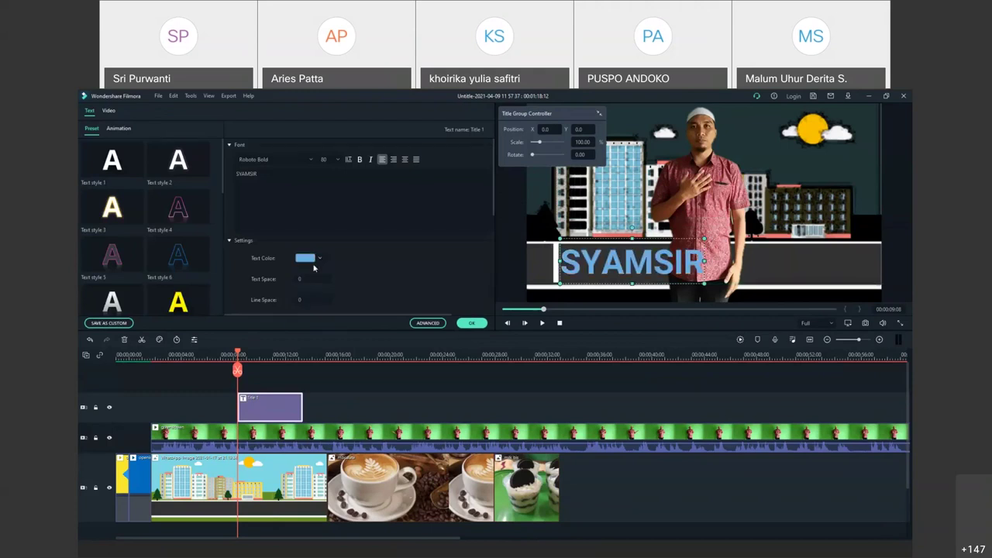
click(319, 258)
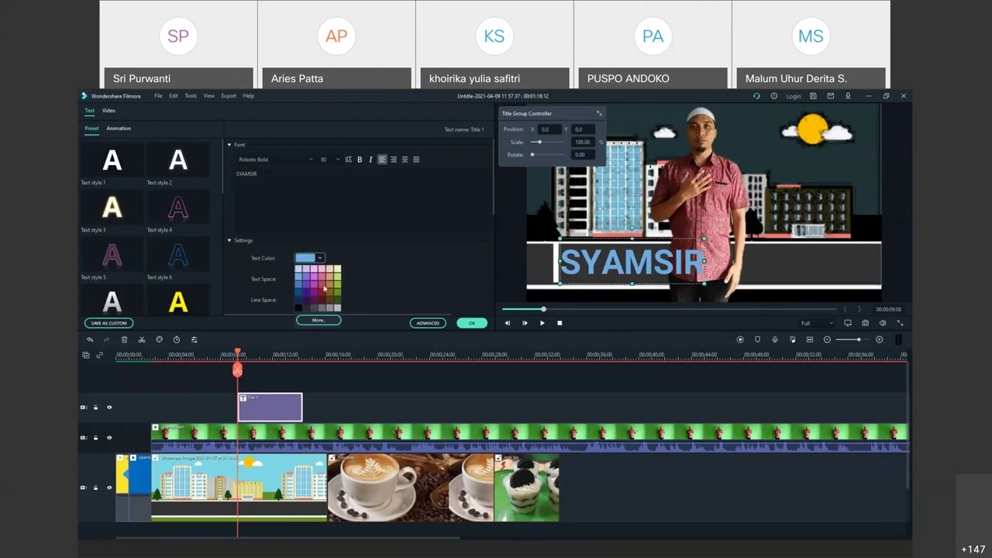
click(324, 288)
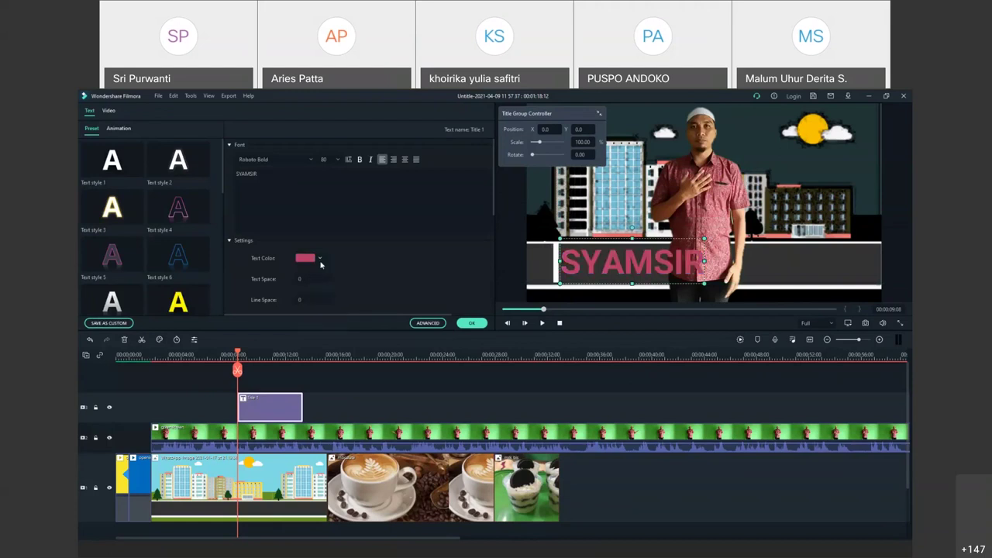
click(320, 261)
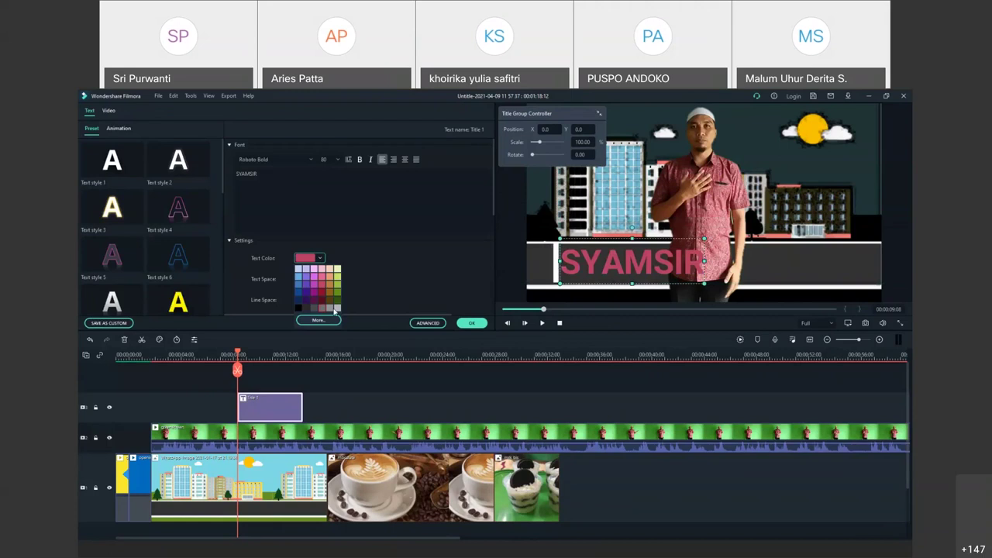
click(335, 308)
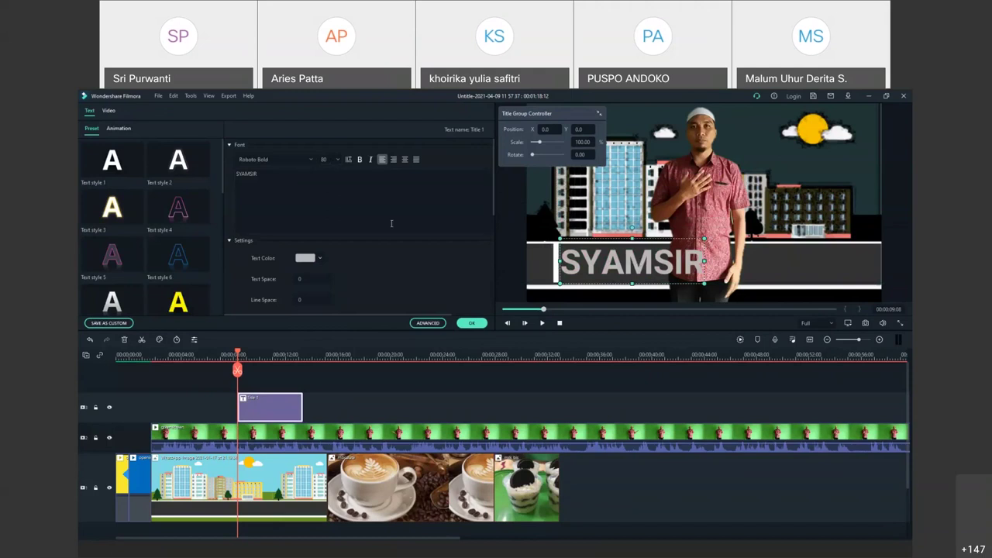
- Set the presenter's name to font size 64 and move it back beside the vertical bar
click(338, 161)
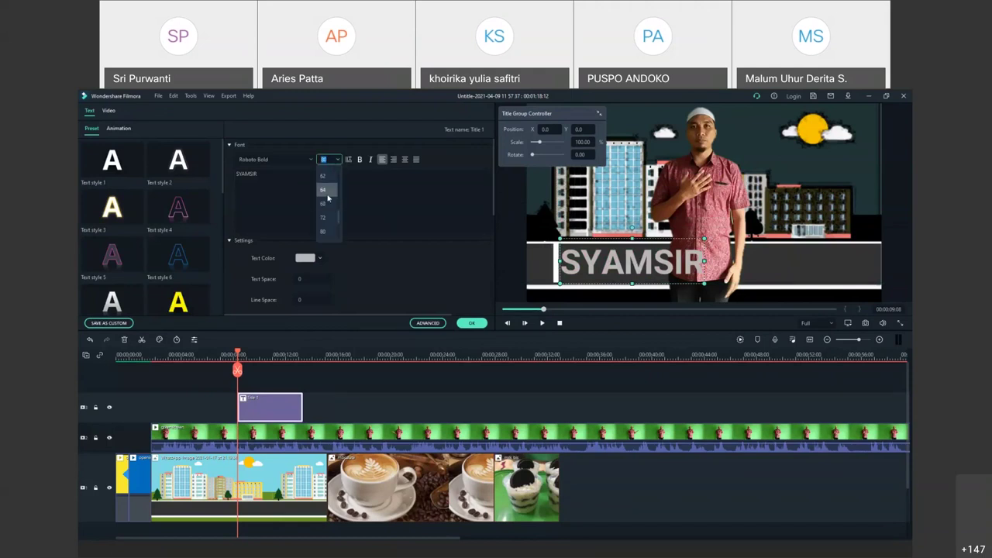
click(328, 189)
drag(589, 241, 578, 242)
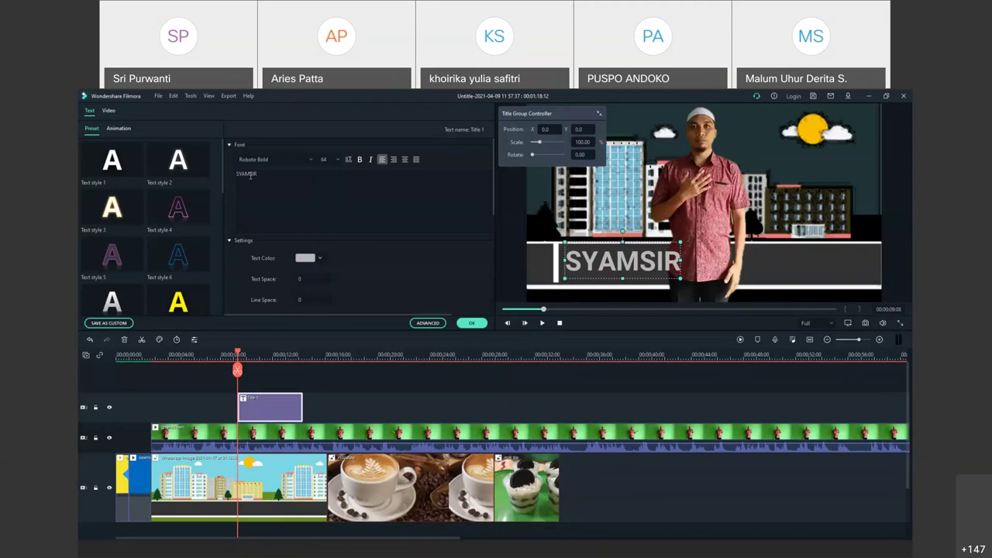
- Change the font of the presenter's name to Papyrus and nudge it clear of the vertical bar
click(312, 161)
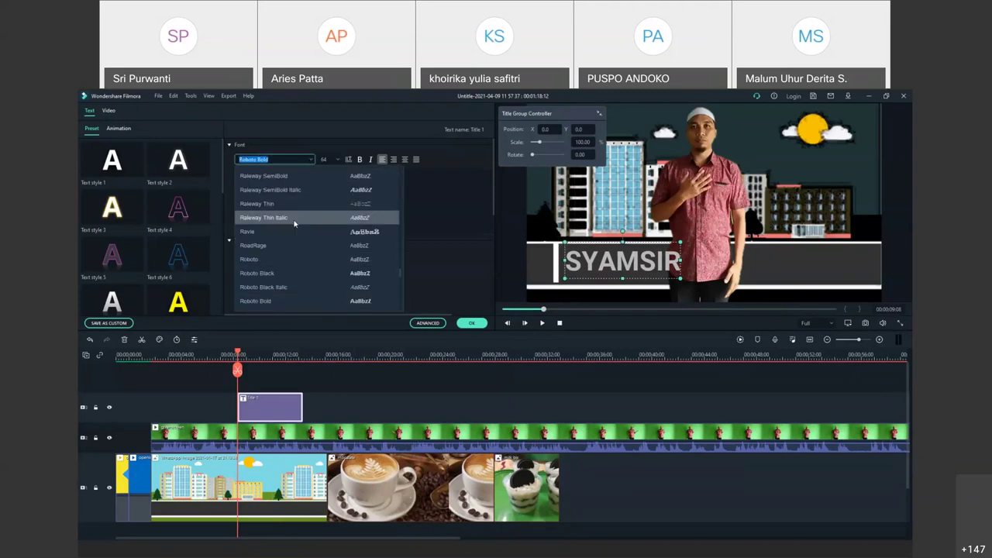
scroll(294, 225, up, 1)
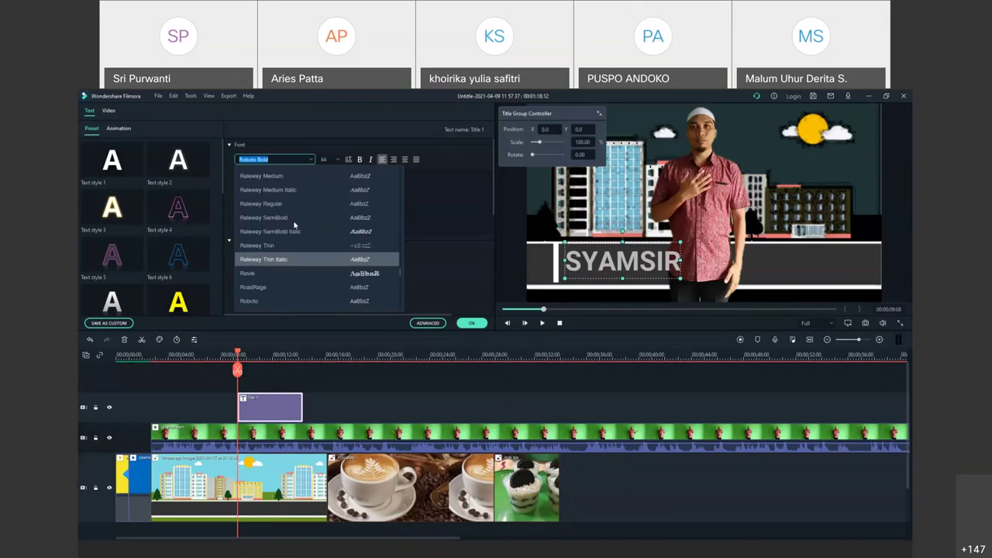
click(294, 230)
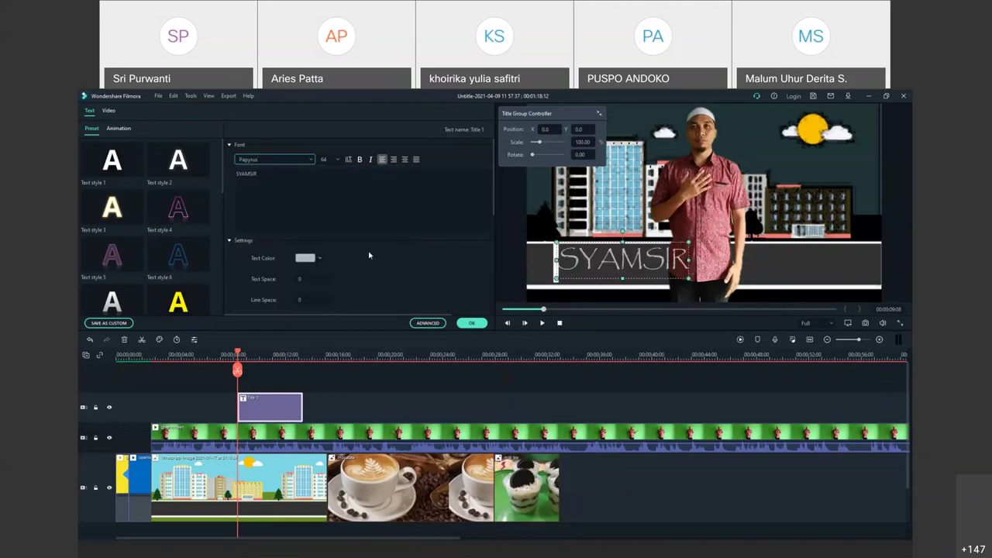
drag(603, 242, 607, 251)
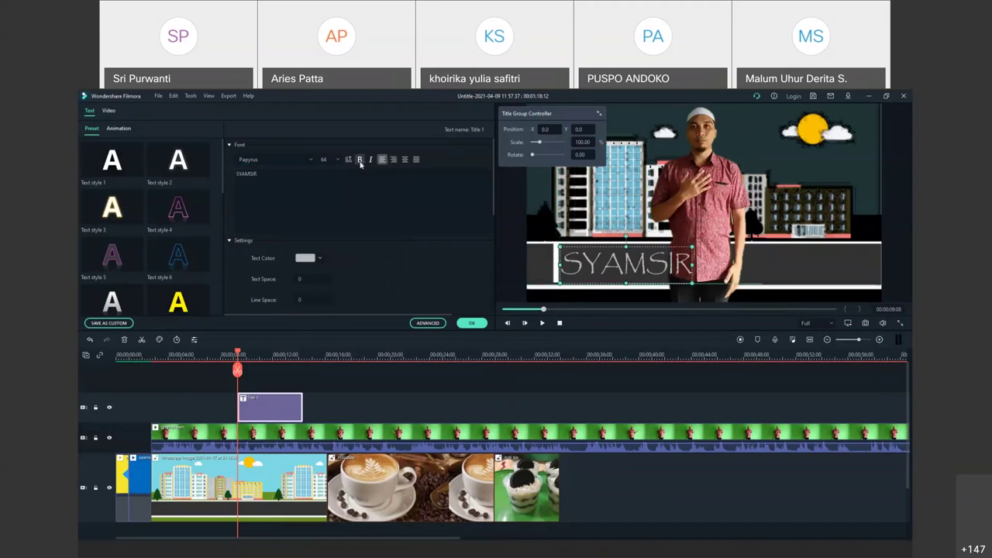
- Make the presenter's name bold and apply the edits to the title
scroll(337, 270, down, 2)
scroll(337, 270, down, 4)
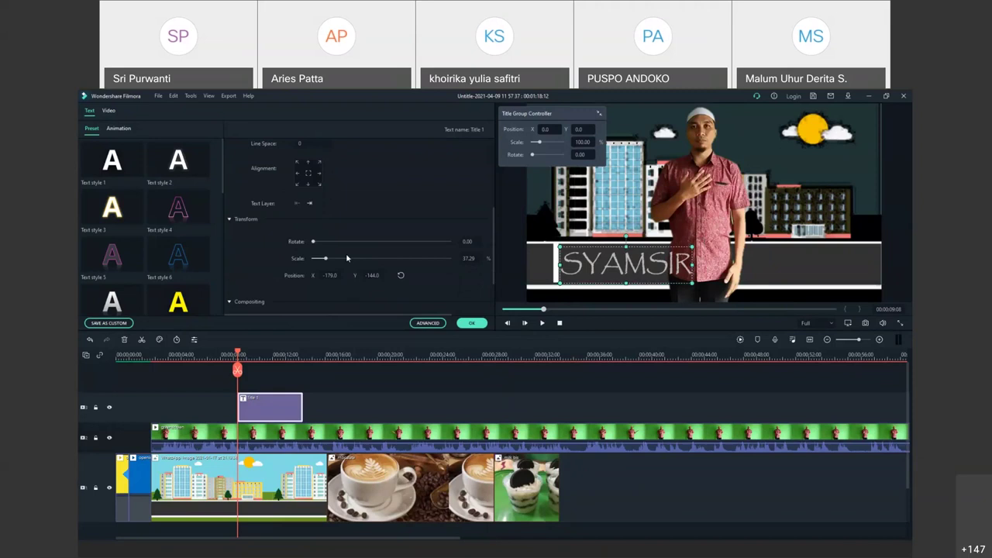
scroll(403, 251, up, 6)
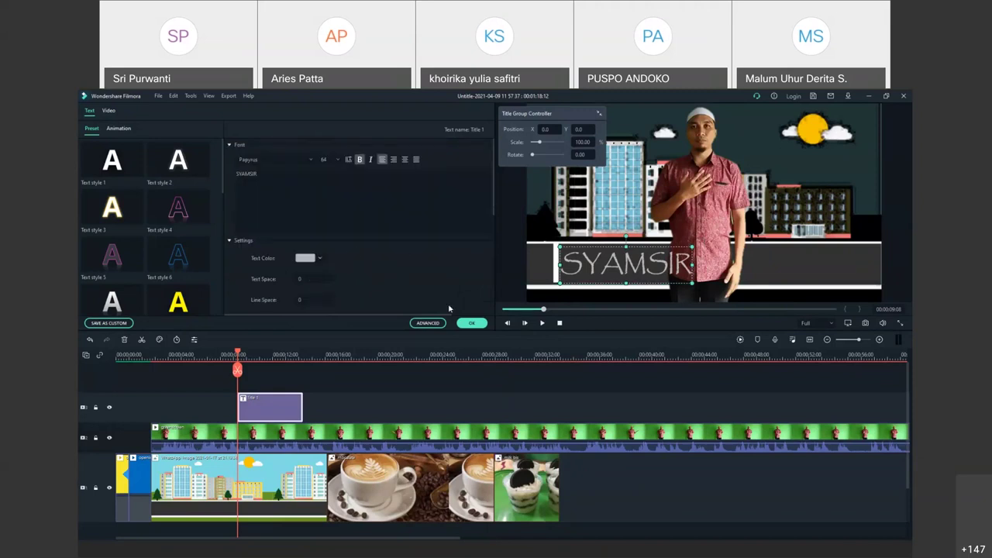
click(472, 323)
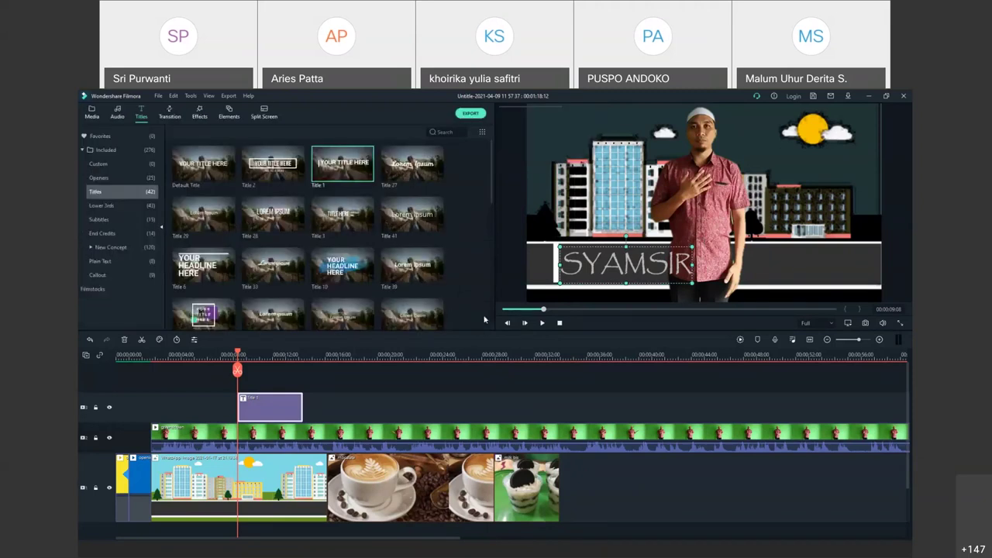
- Play the video to about 21 seconds and place Title 41 above the greenscreen clip at that point
click(543, 323)
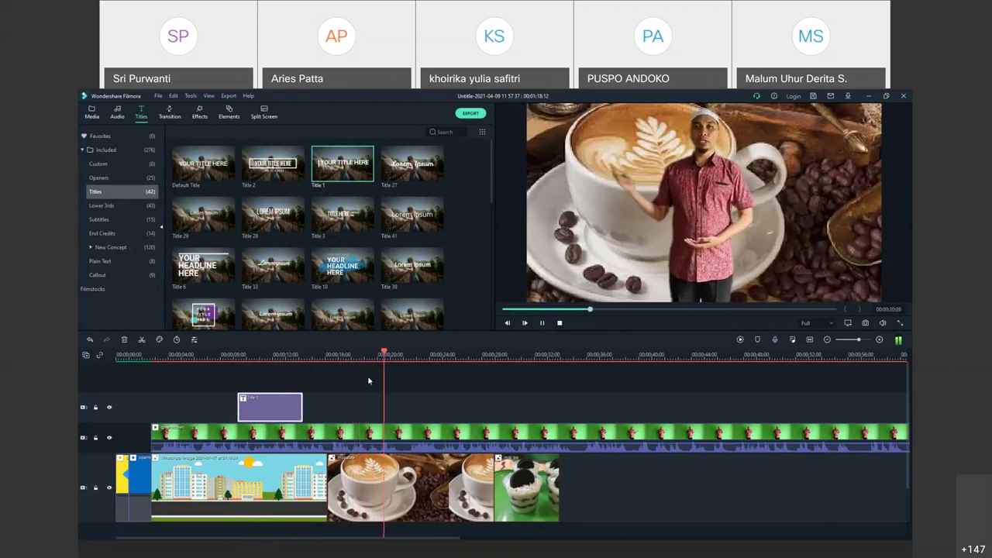
key(space)
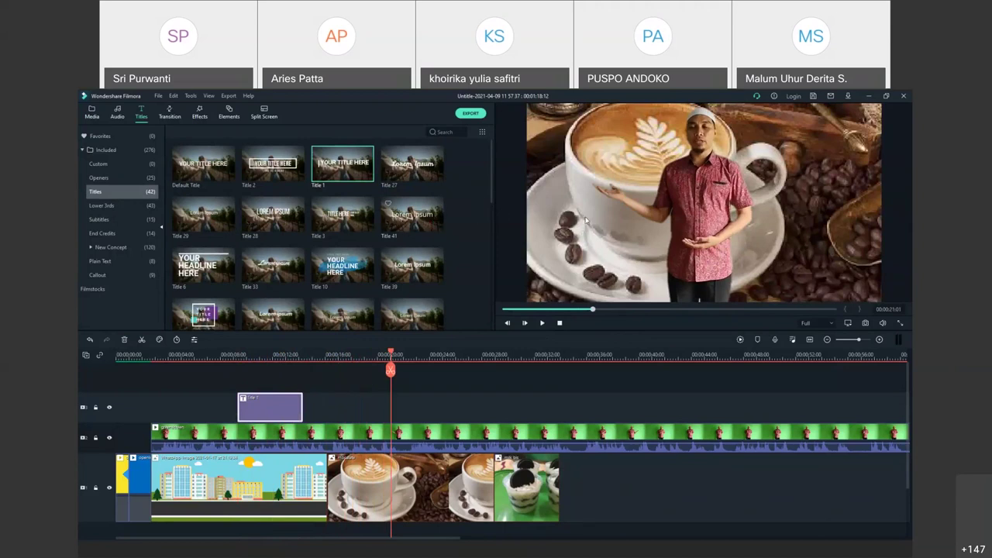
drag(434, 223, 404, 397)
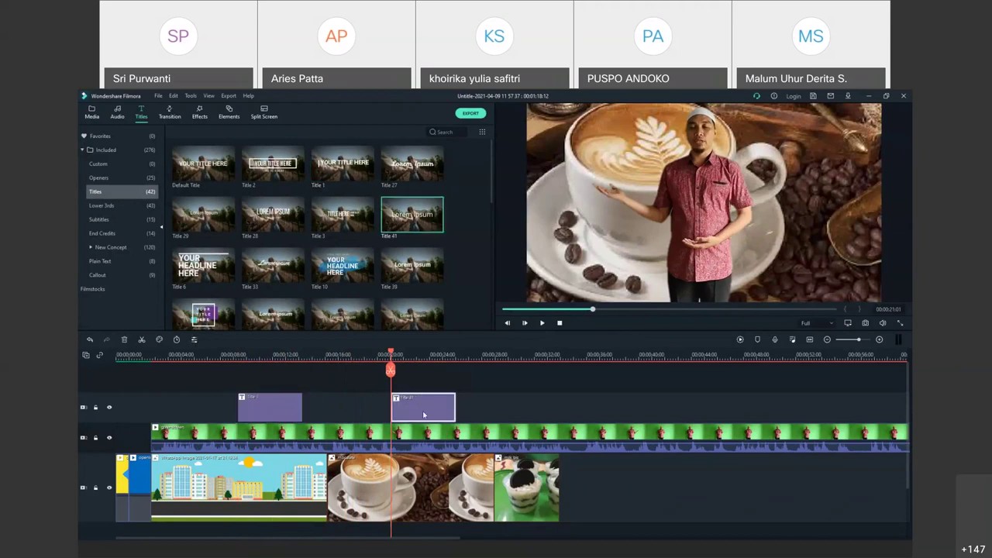
- Open the Title 41 clip for editing and replace its placeholder text with "Pesawat Sederhana"
double_click(423, 415)
drag(654, 181, 573, 150)
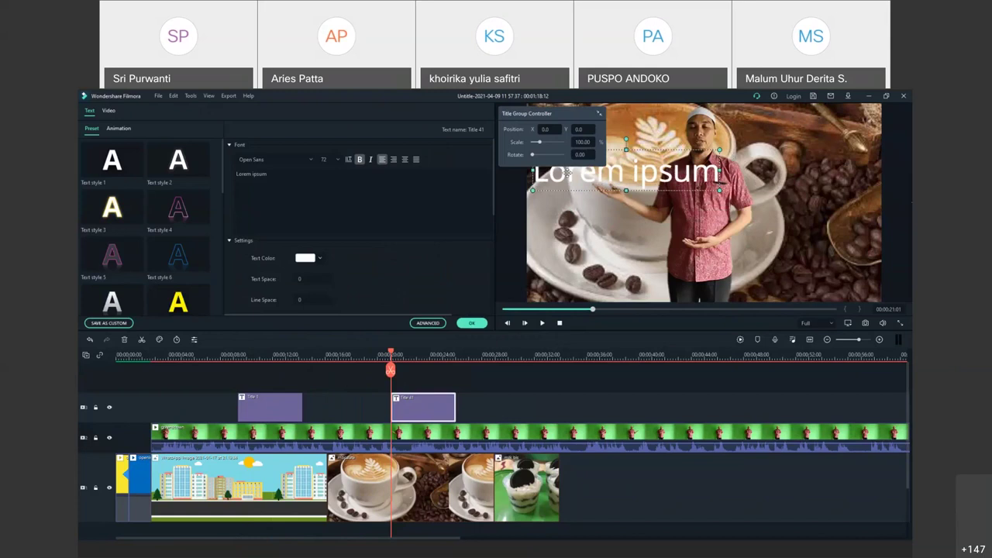
double_click(568, 172)
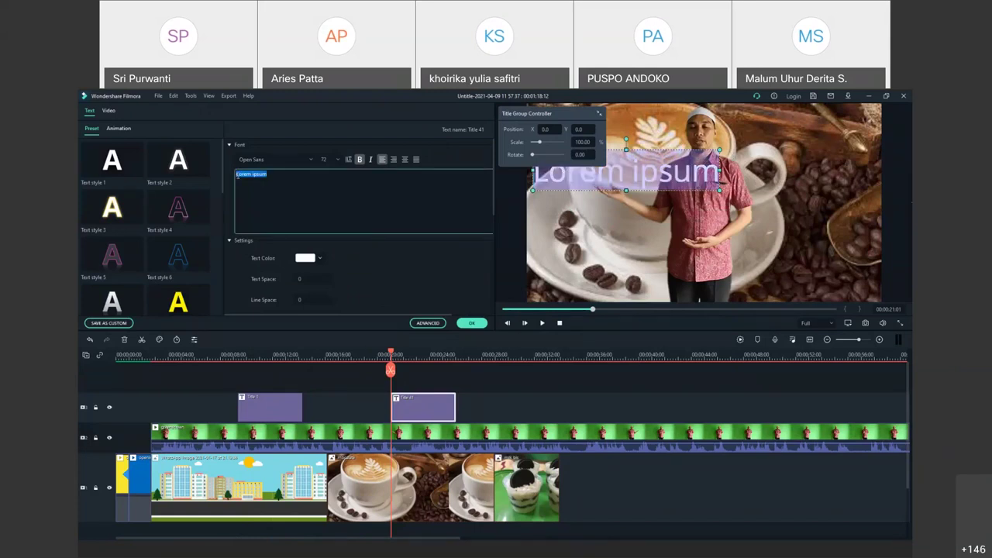
text(pESAWA)
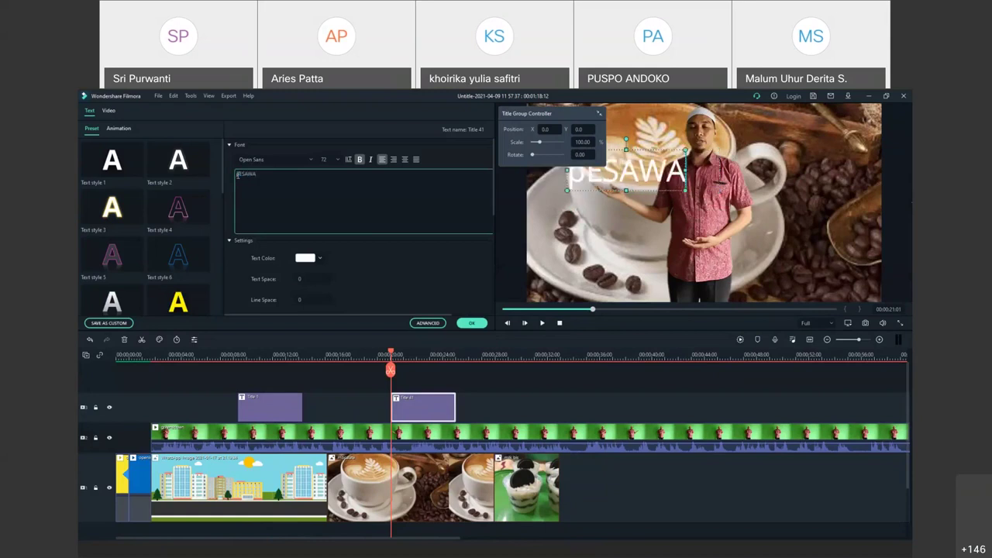
key(BackSpace)
key(BackSpace)
key(BackSpace)
key(BackSpace)
key(BackSpace)
key(BackSpace)
text(Pesa)
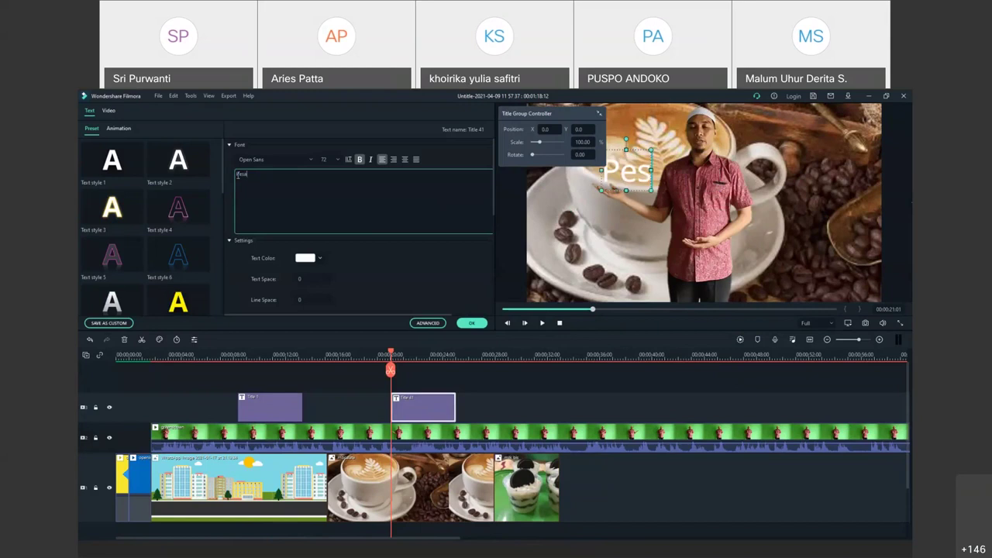
text(wat Sed)
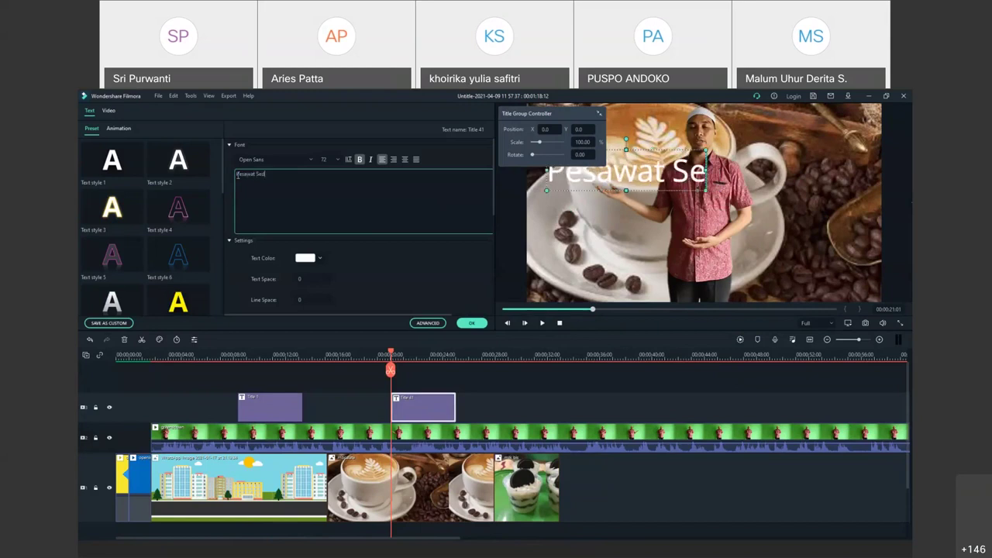
text(erhana)
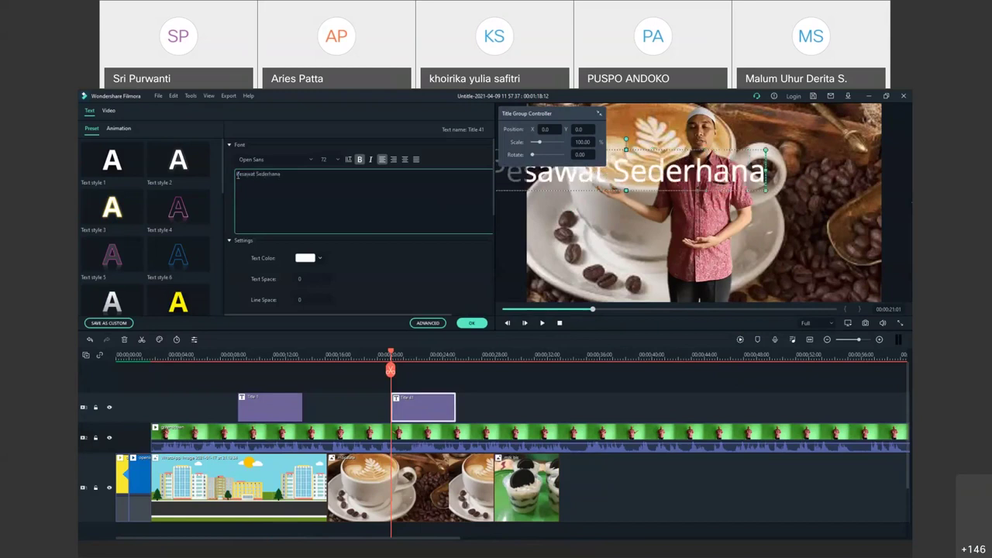
- Shrink the "Pesawat Sederhana" text and place it over the coffee cup, just above the presenter's outstretched hand
click(653, 152)
click(709, 144)
drag(800, 143, 861, 137)
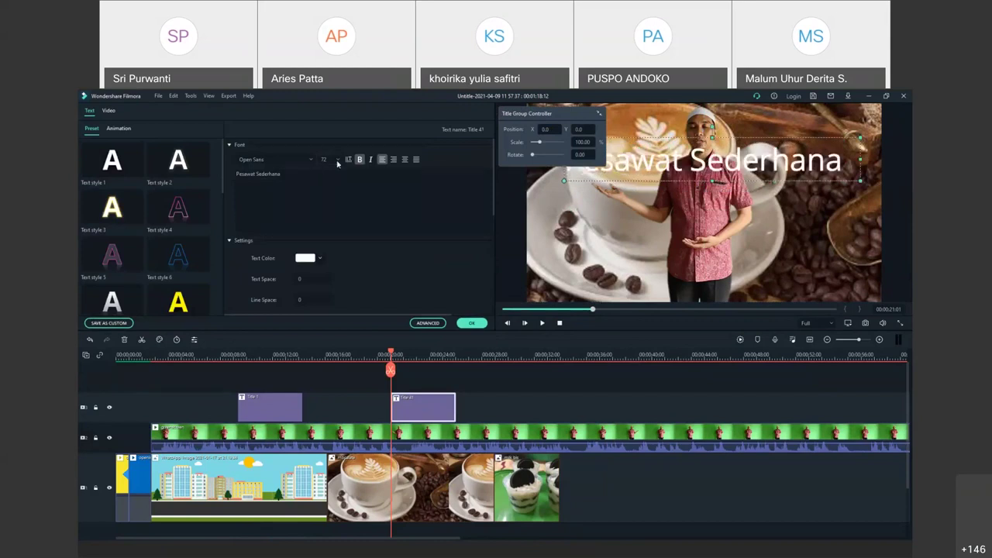
click(338, 160)
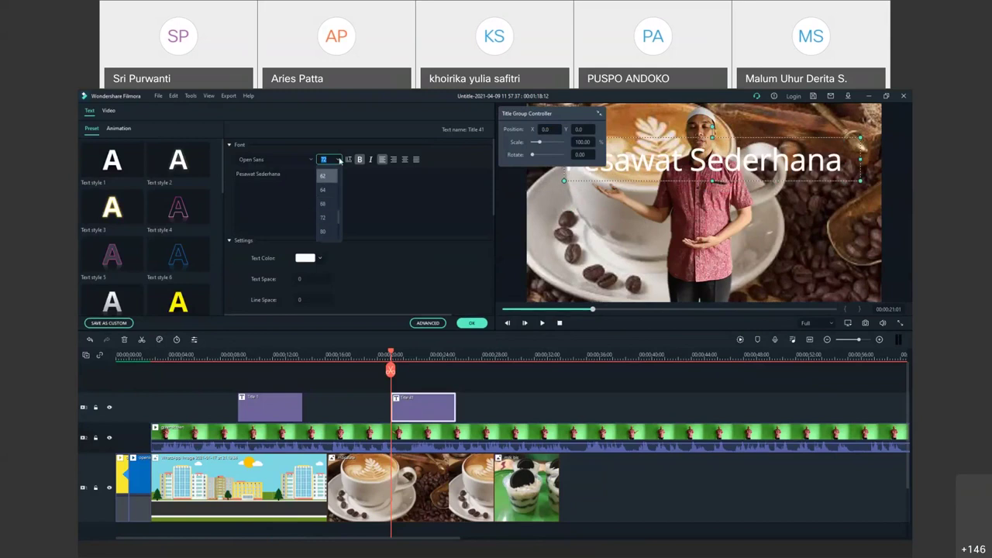
click(322, 217)
click(803, 166)
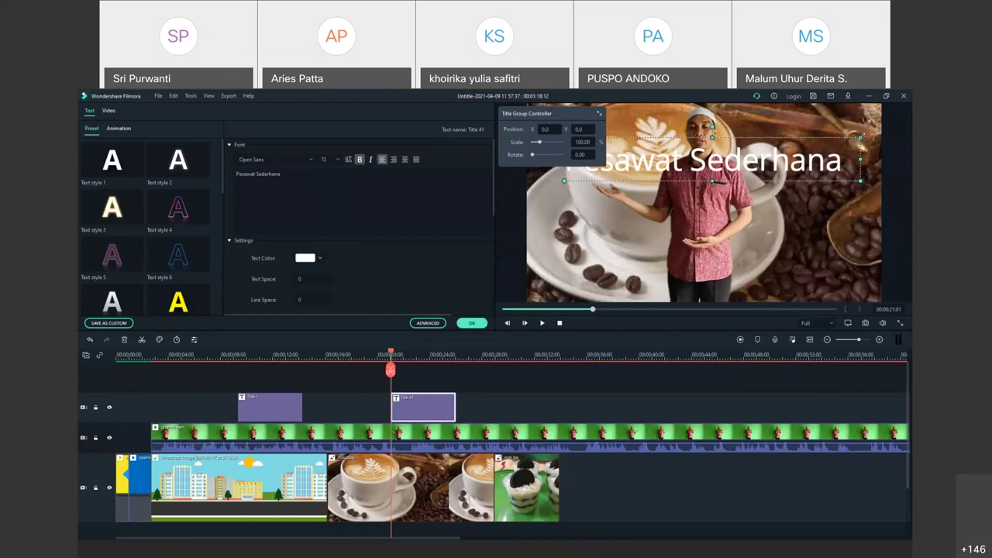
drag(861, 137, 622, 167)
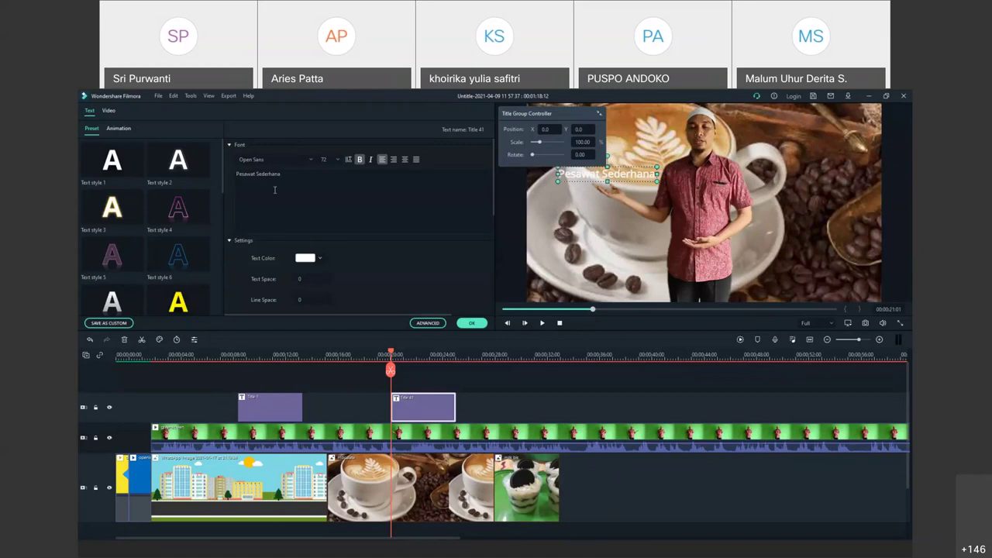
- Try a dark orange text colour on the "Pesawat Sederhana" title
click(315, 259)
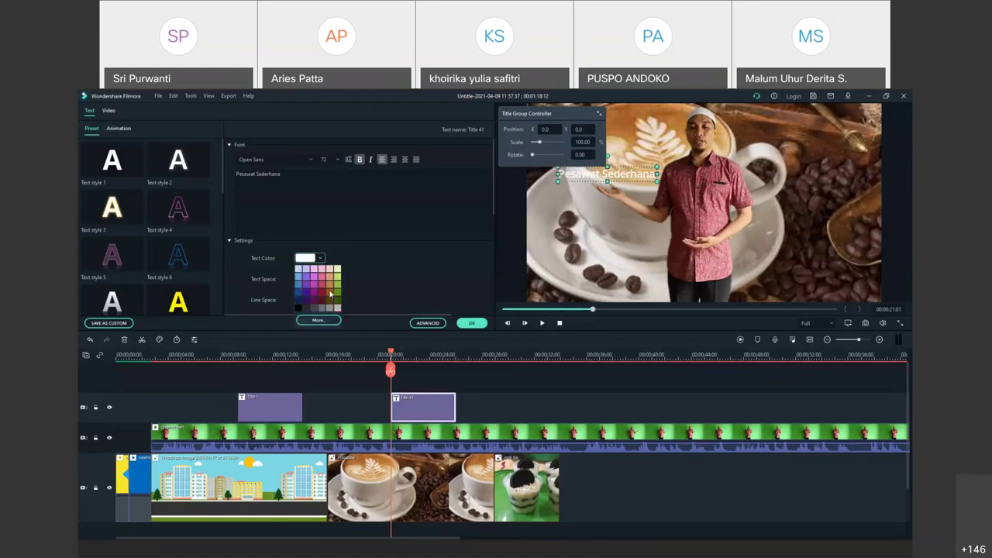
click(330, 292)
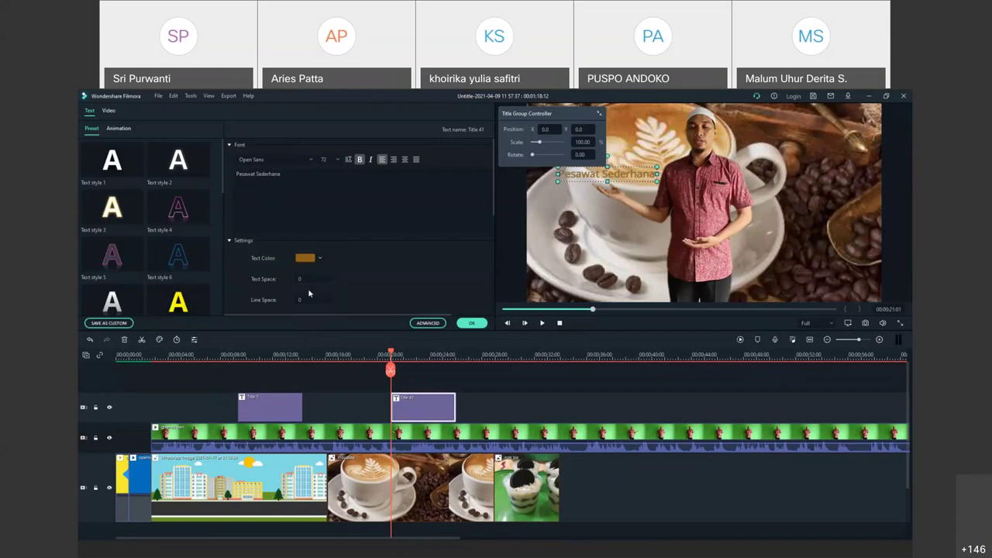
click(308, 258)
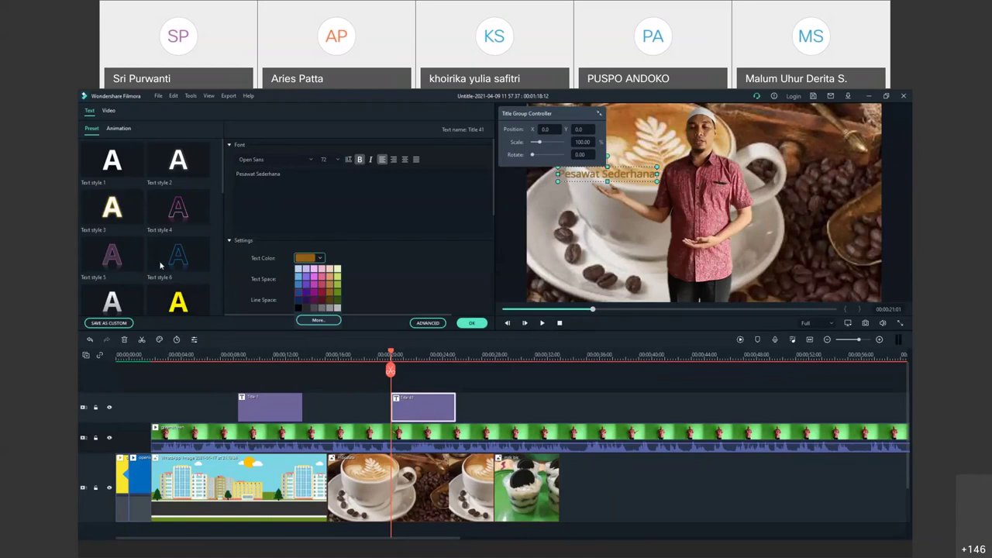
- Give the "Pesawat Sederhana" text the solid yellow preset style, nudge it slightly lower and apply the title edits
click(177, 307)
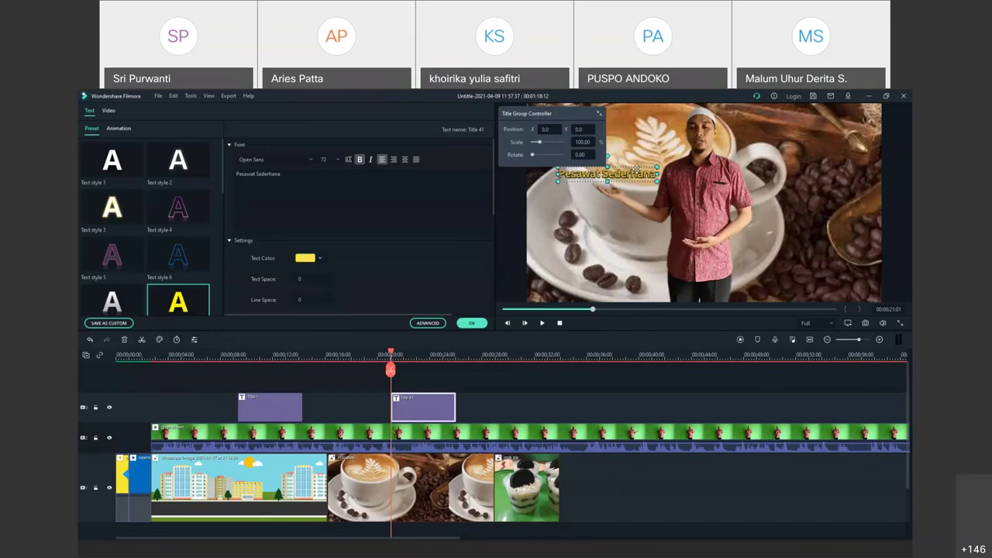
drag(636, 167, 634, 172)
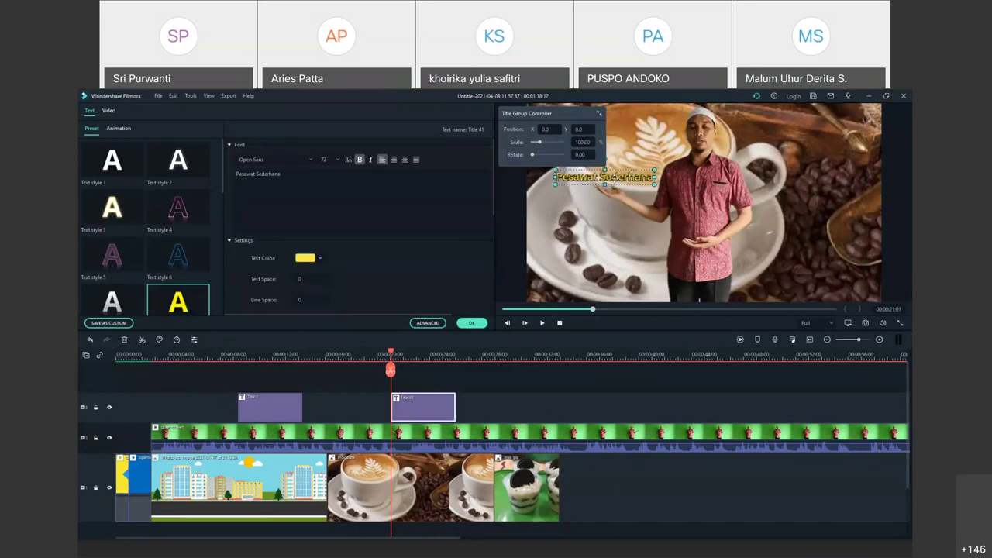
click(469, 324)
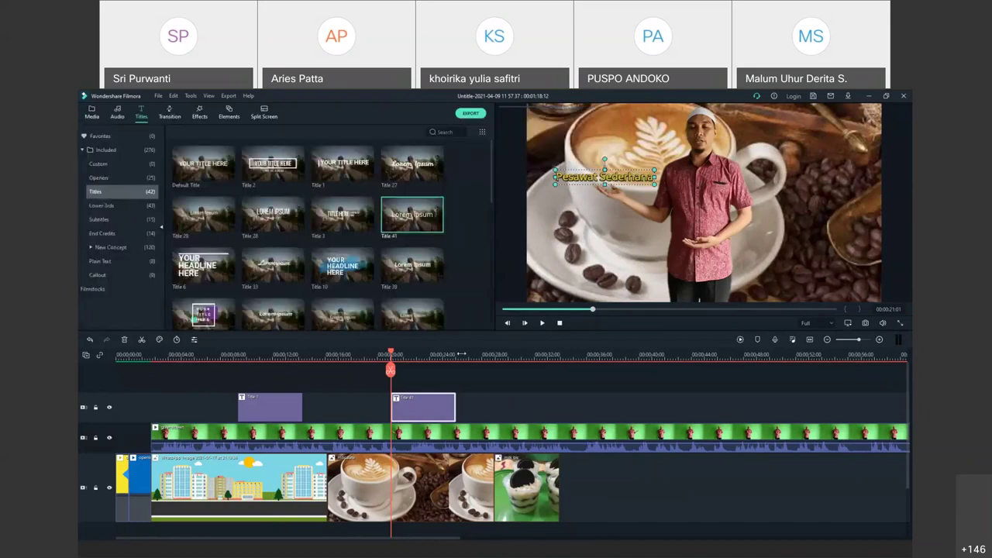
- Shift the "Pesawat Sederhana" title clip slightly earlier, to start at about 20 seconds, and play that section to check the timing
click(388, 354)
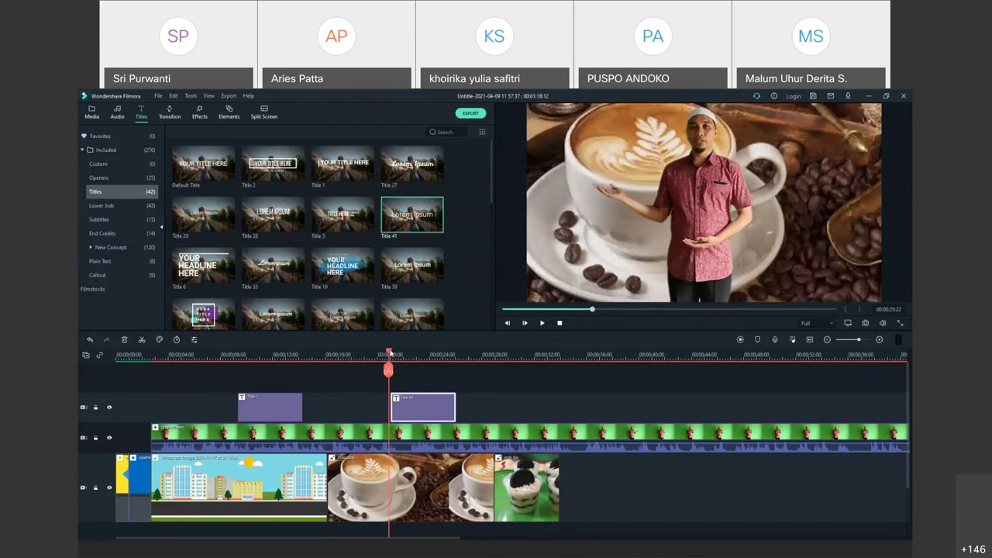
drag(389, 353, 381, 352)
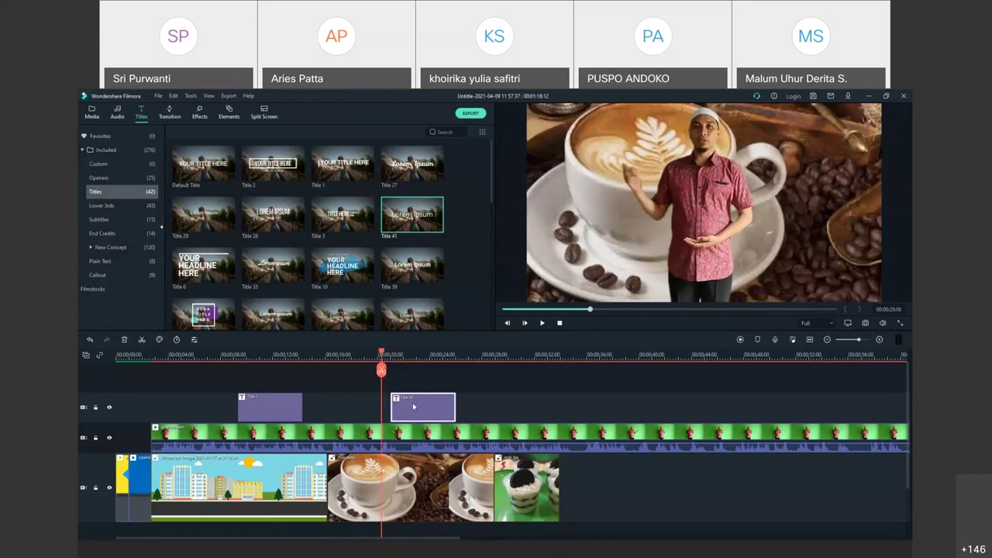
drag(413, 406, 405, 406)
mouse_move(381, 354)
mouse_down()
mouse_move(367, 355)
mouse_move(388, 363)
mouse_move(373, 366)
mouse_up()
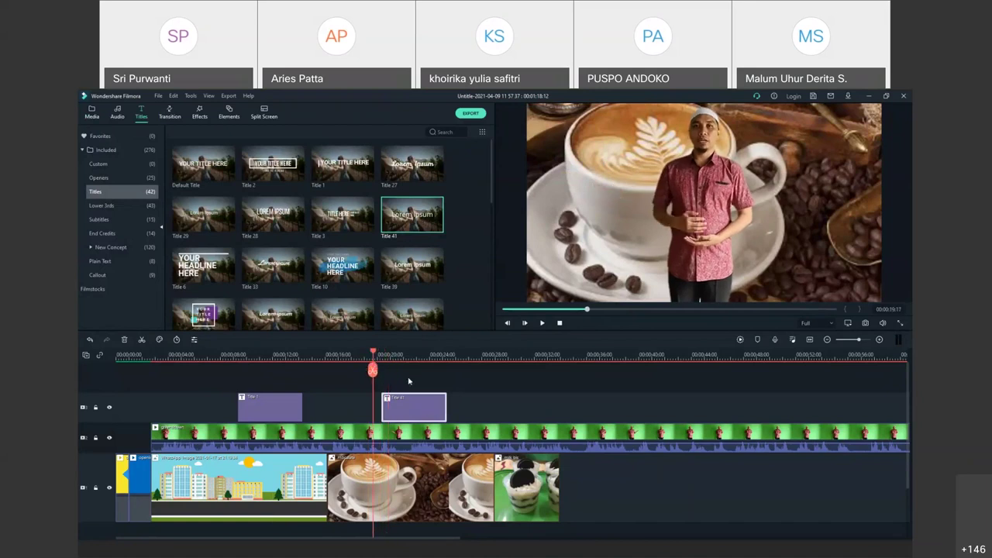
click(543, 323)
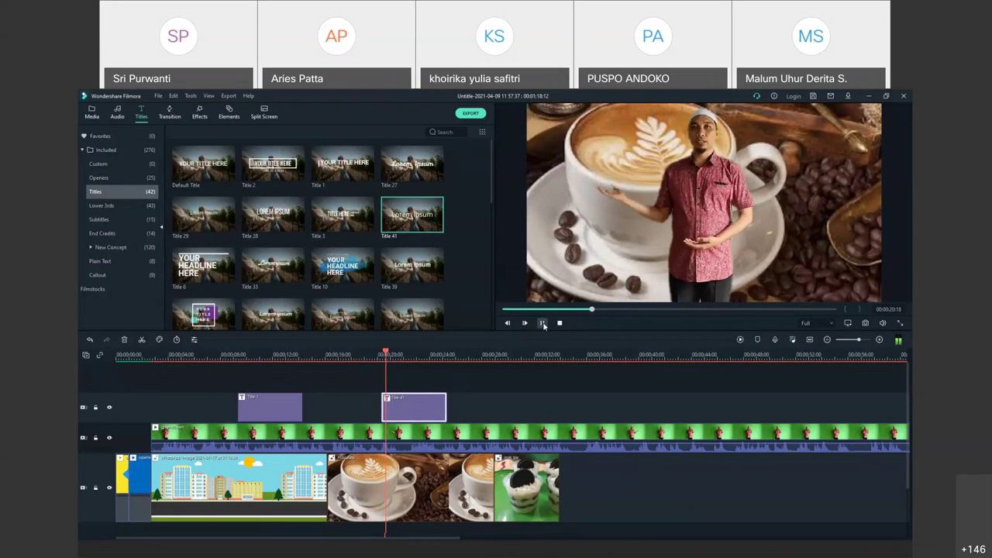
click(543, 323)
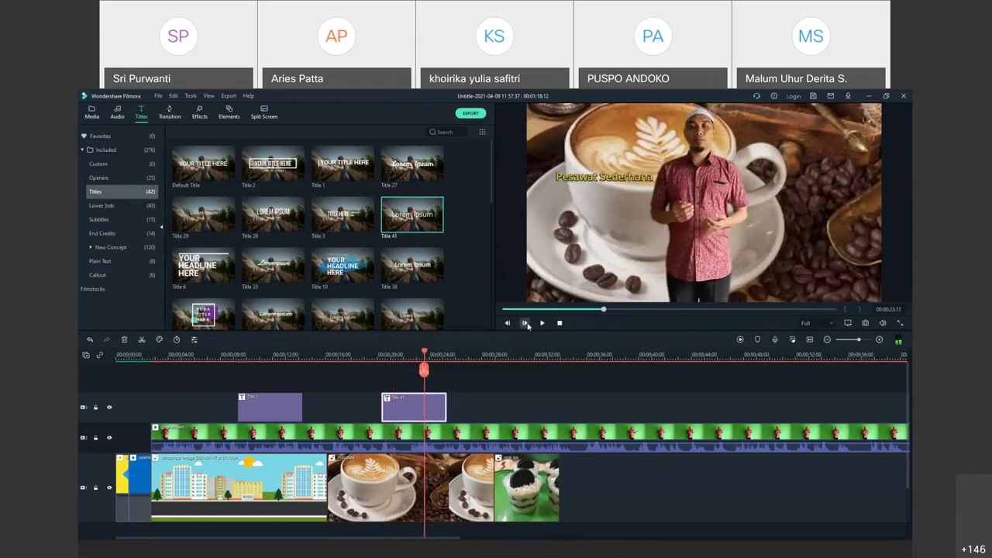
- Trim the end of the "Pesawat Sederhana" title clip to less than a third of its length and replay from just before it
drag(425, 355, 370, 367)
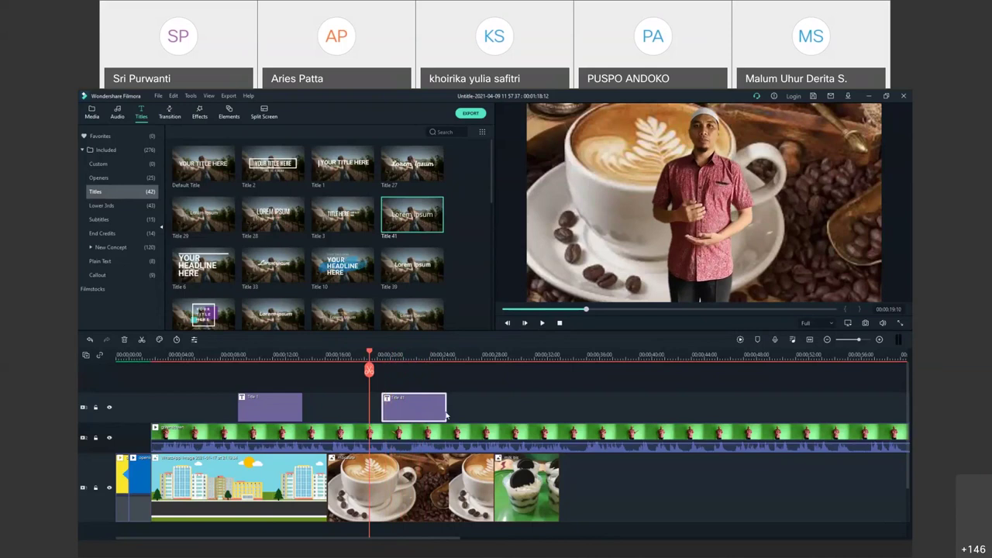
drag(447, 410, 400, 408)
mouse_move(371, 353)
mouse_down()
mouse_move(392, 353)
mouse_move(372, 352)
mouse_up()
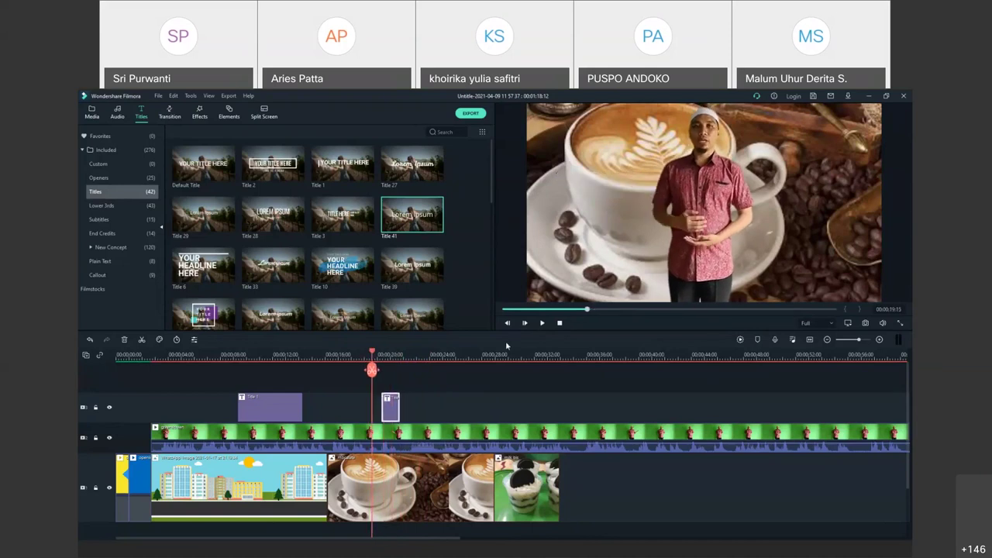
click(542, 322)
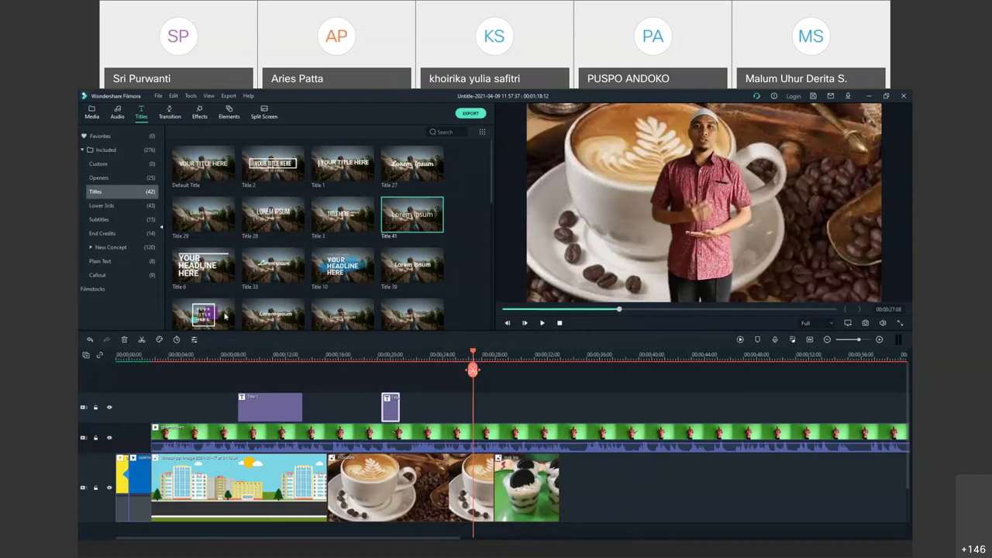
- Add a second Title 41 clip at 00:00:27:08 on the title track and move its text to the lower right of the frame
mouse_move(407, 222)
drag(436, 225, 502, 402)
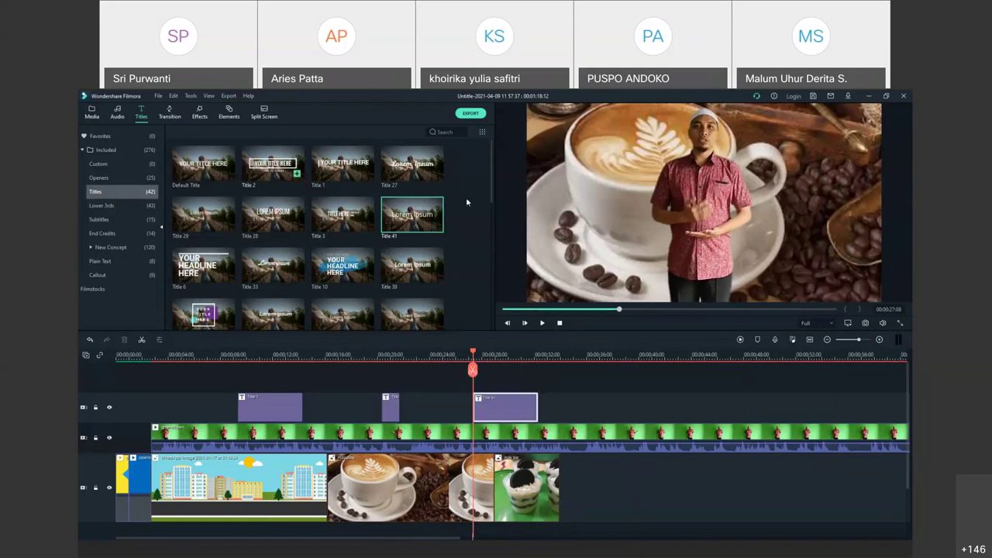
double_click(503, 408)
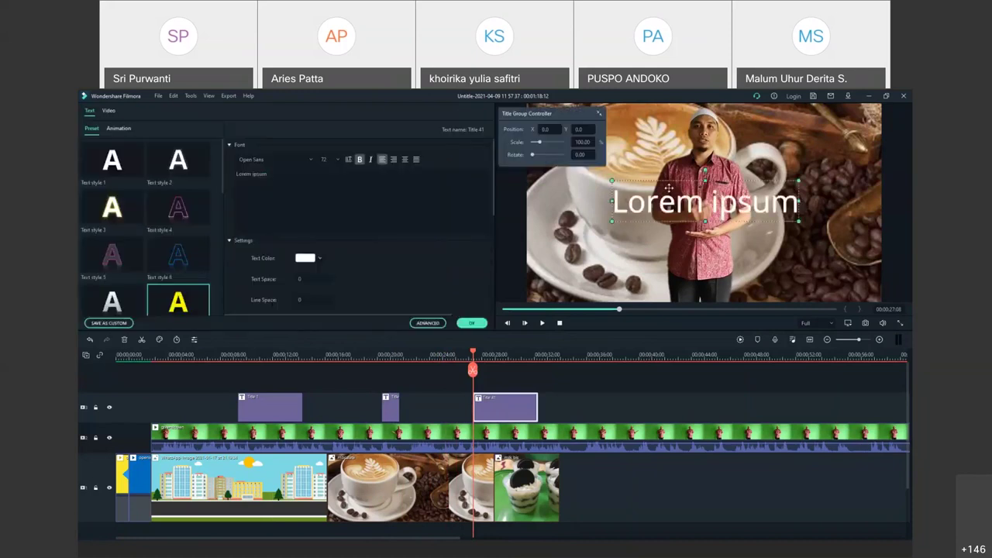
drag(668, 188, 566, 100)
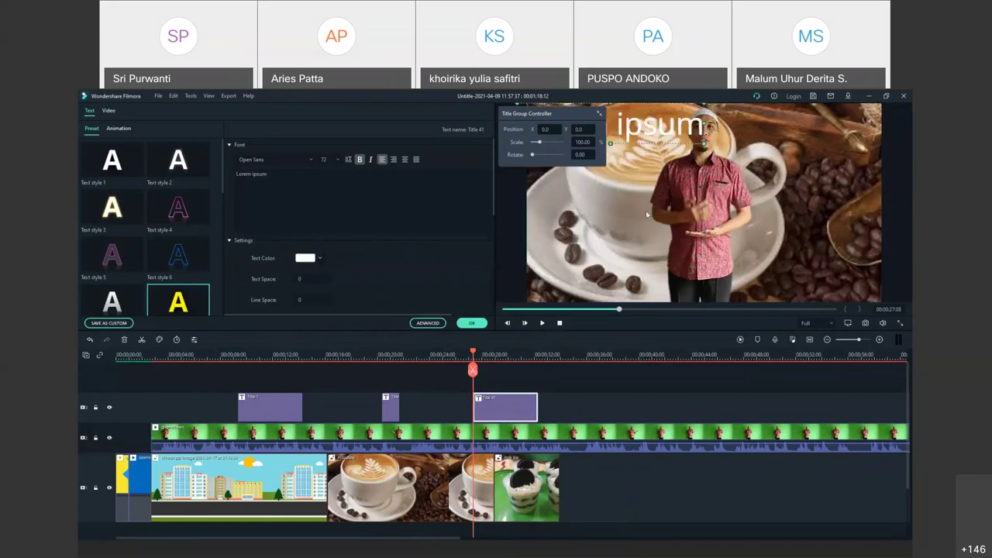
drag(656, 130, 814, 263)
- Place the presenter at the left of the frame and the "Lorem ipsum" text at the upper right, and apply the title edits
click(570, 181)
drag(570, 181, 588, 178)
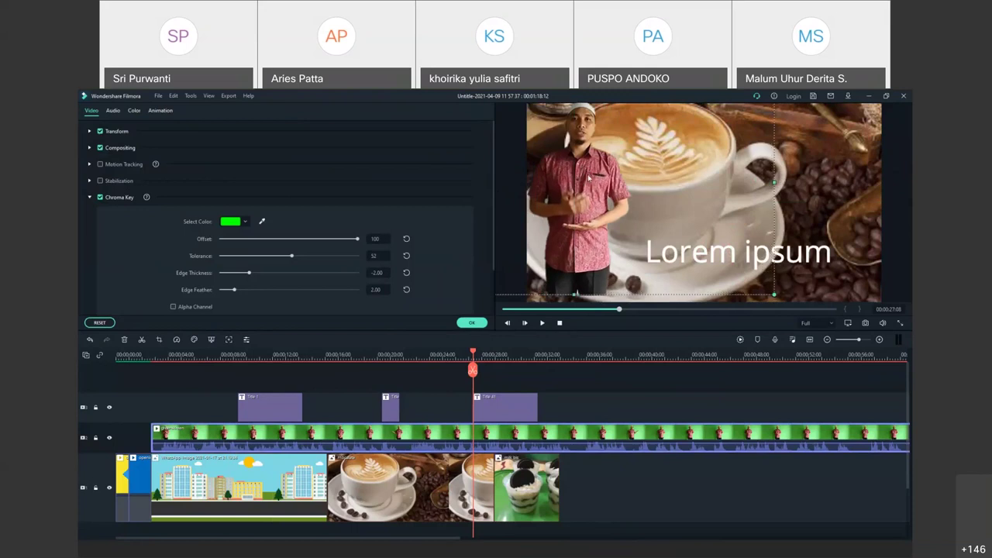
double_click(675, 242)
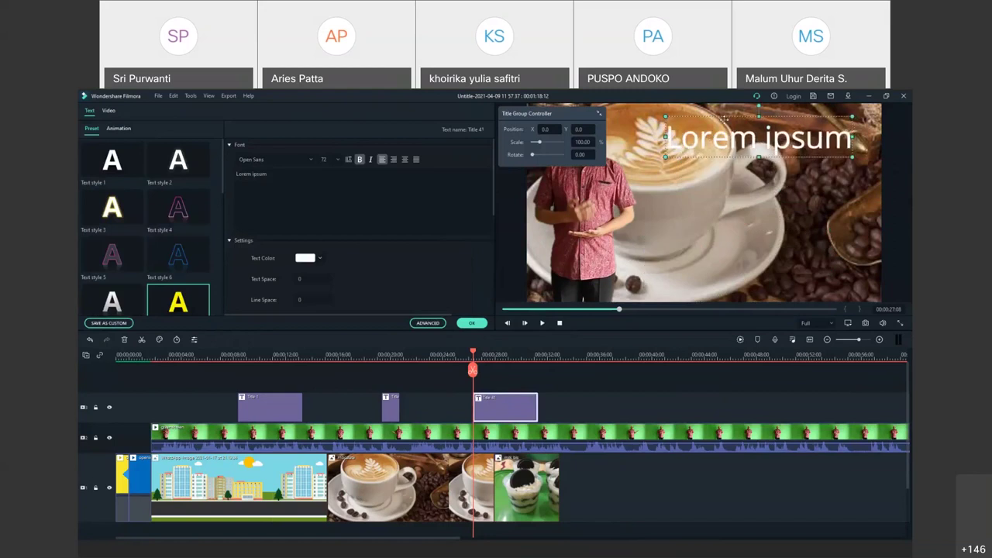
click(731, 235)
drag(732, 235, 703, 226)
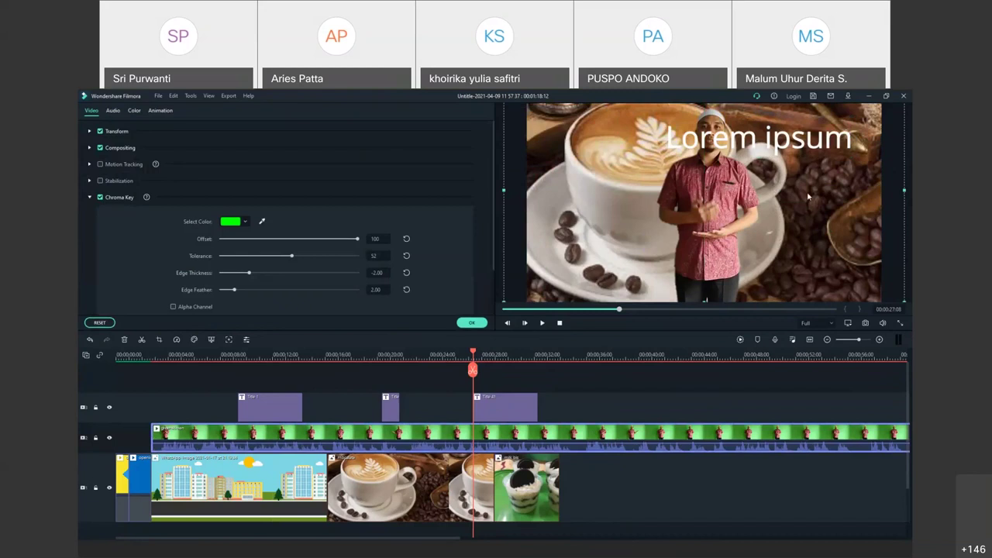
drag(714, 211, 587, 205)
click(745, 152)
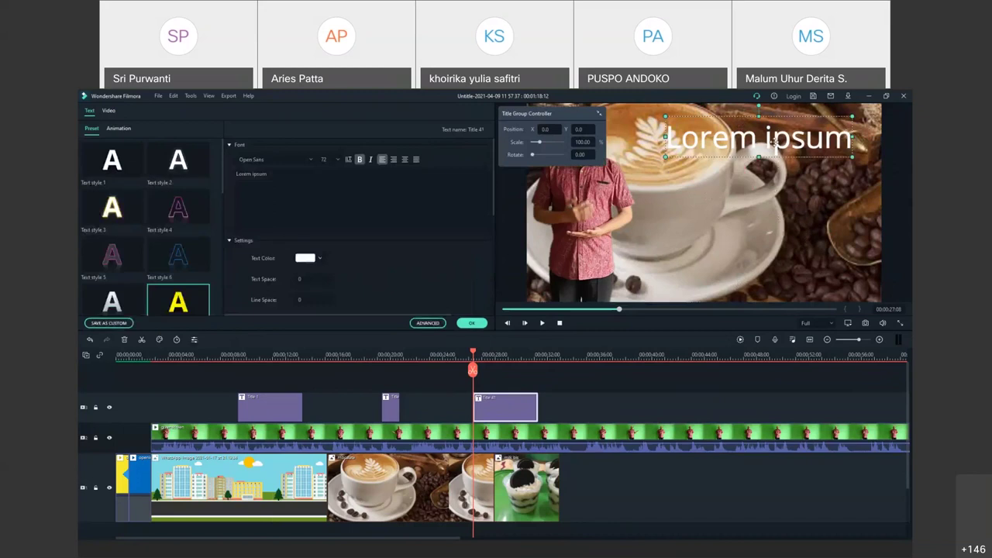
click(473, 324)
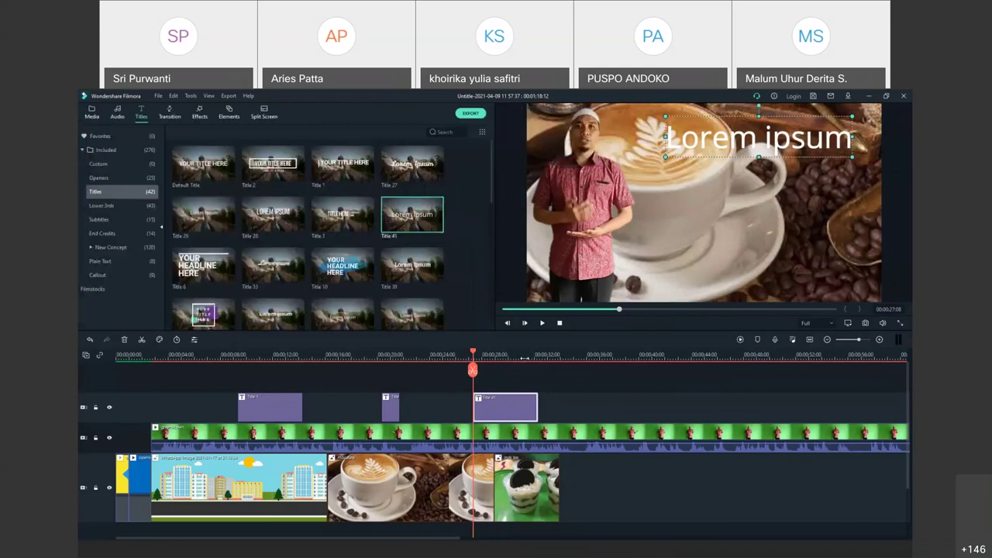
- Play the composition into the dessert scene and delete the dessert and coffee background images from the timeline
key(space)
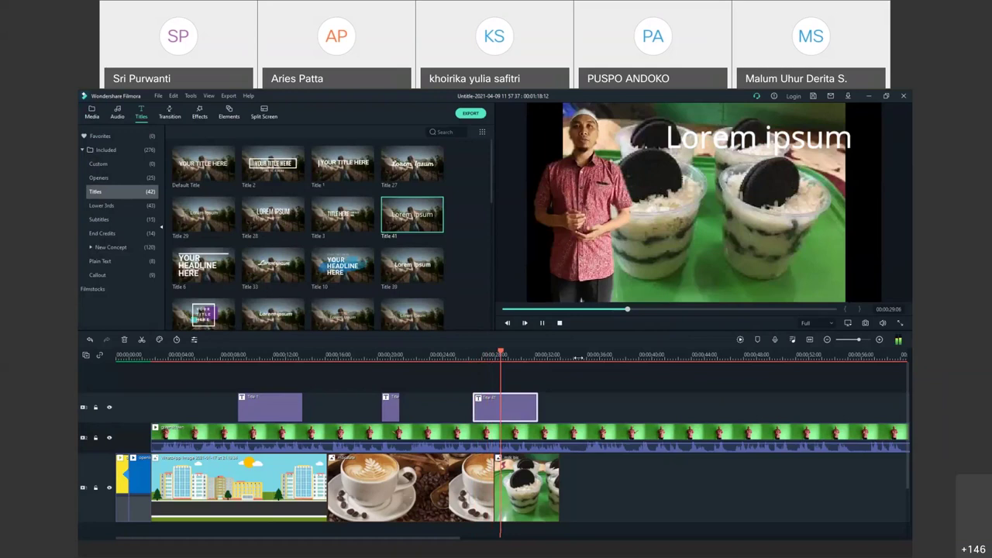
key(space)
click(540, 496)
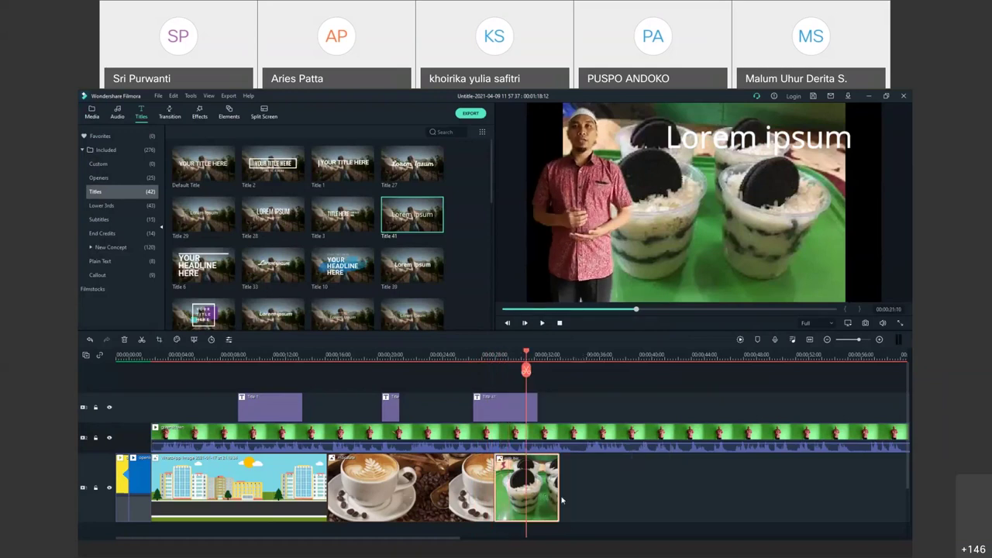
key(Delete)
click(425, 506)
key(Delete)
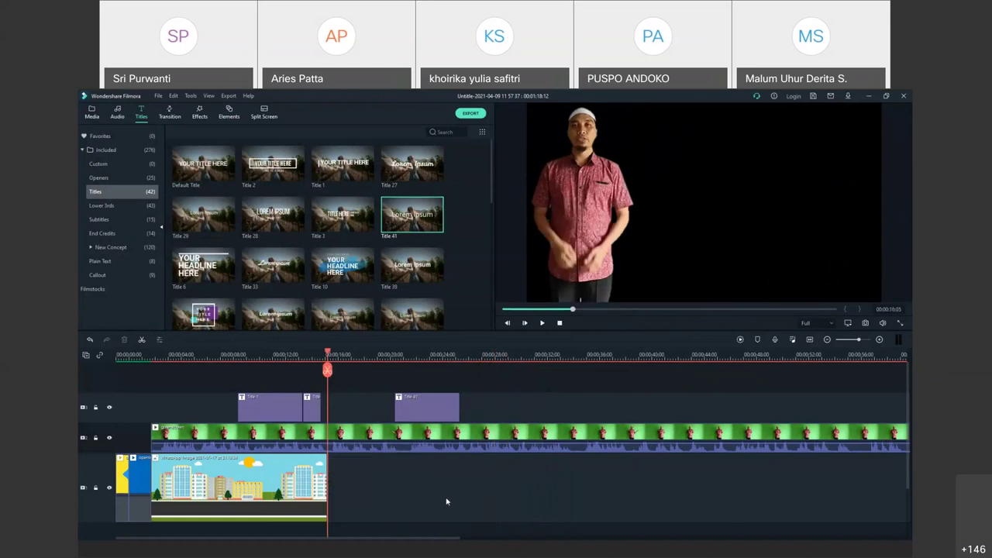
- Extend the city background image to about 1 minute 13 seconds and play part of the lengthened section
click(322, 494)
drag(326, 489, 904, 489)
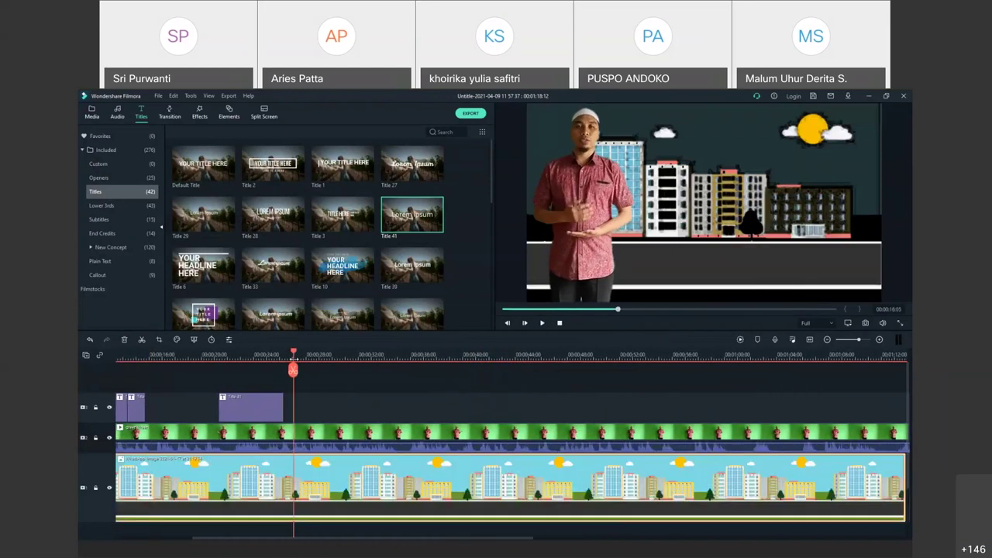
key(space)
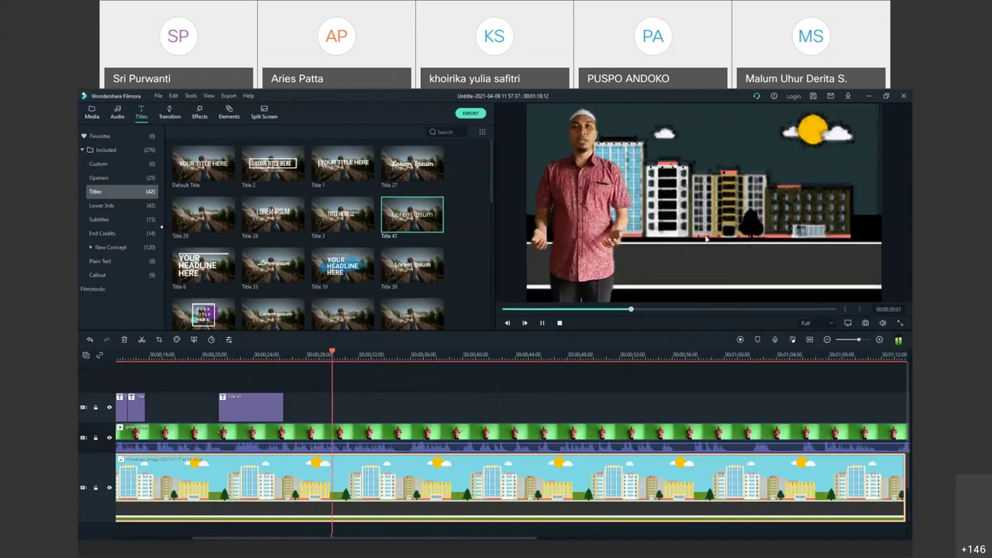
key(space)
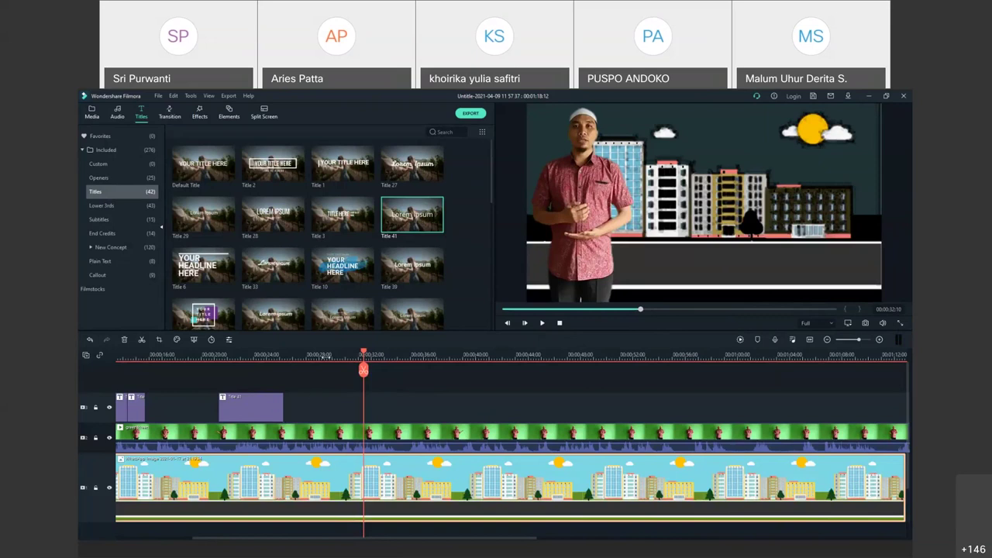
- Hide the title, green-screen and background tracks, and return the playhead to the start of the timeline
scroll(279, 434, down, 5)
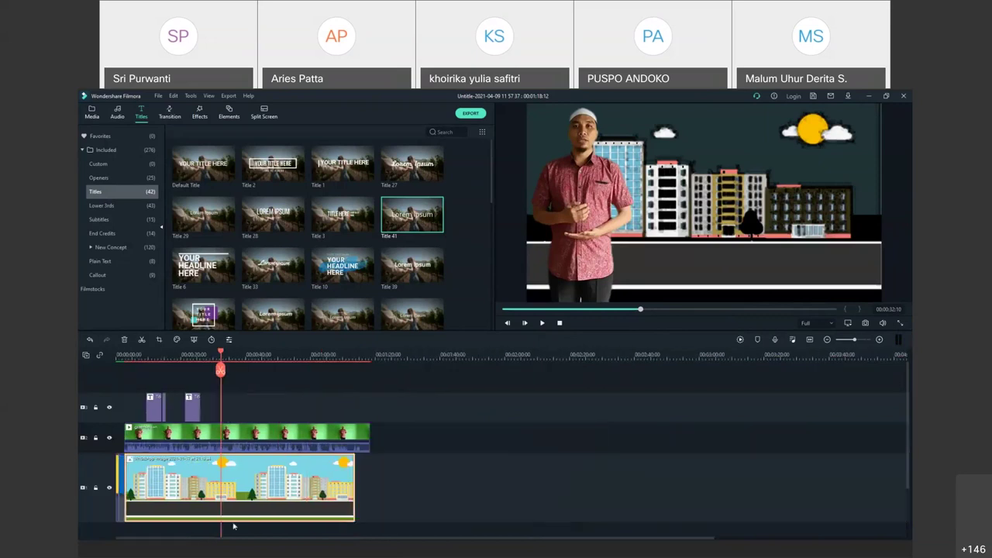
click(108, 409)
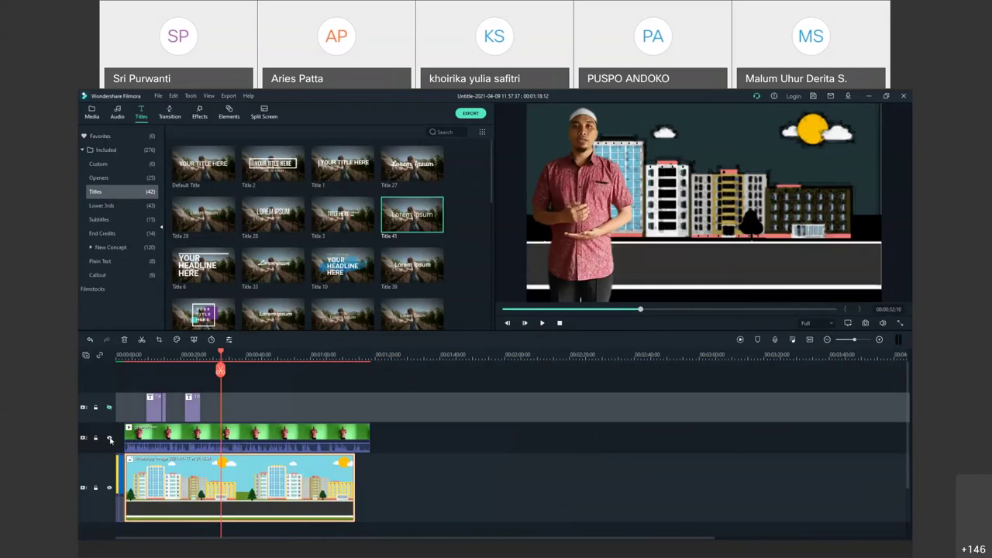
click(109, 439)
click(109, 489)
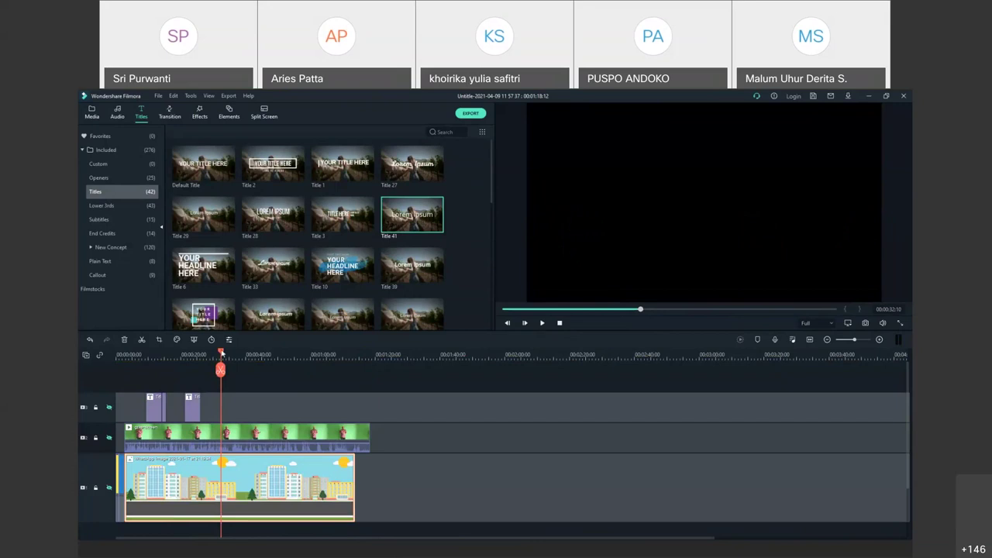
drag(222, 354, 193, 355)
click(119, 361)
drag(118, 364, 334, 391)
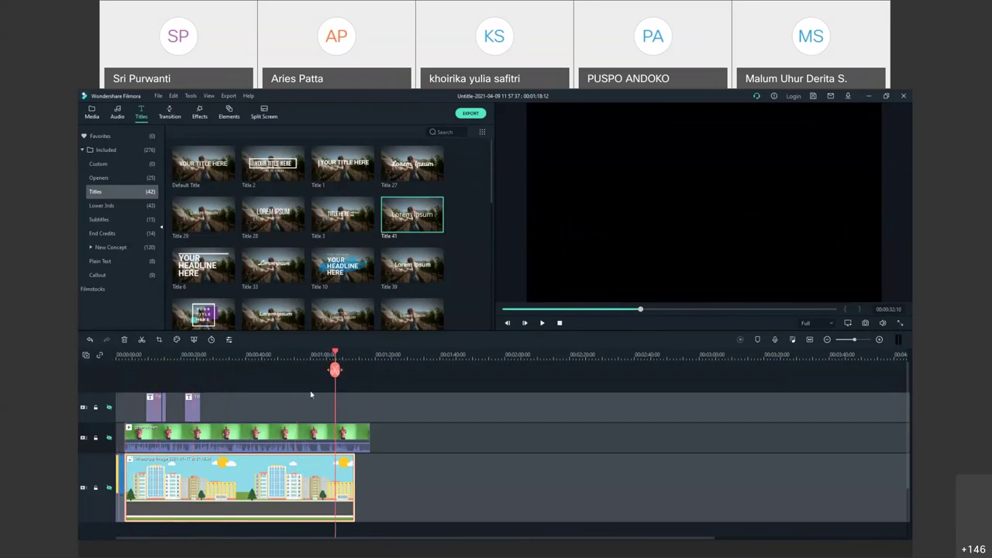
click(118, 393)
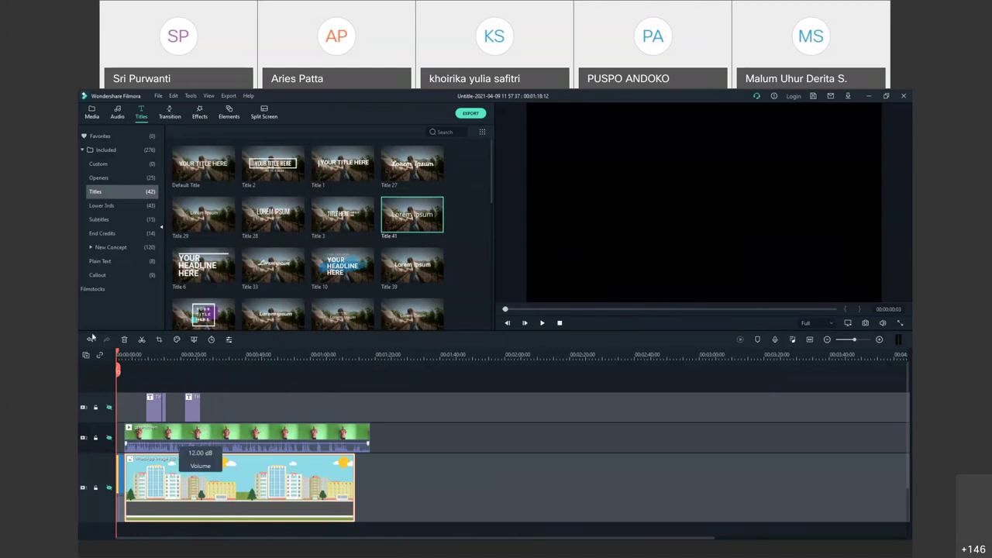
- Add the Countdown 7 sample video on a new track above the titles at the start of the timeline
click(95, 116)
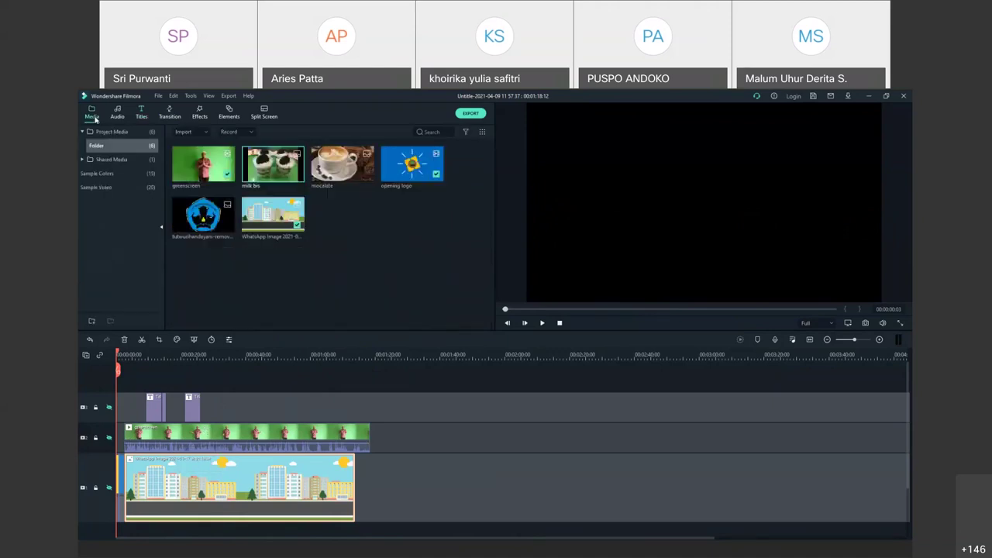
click(93, 189)
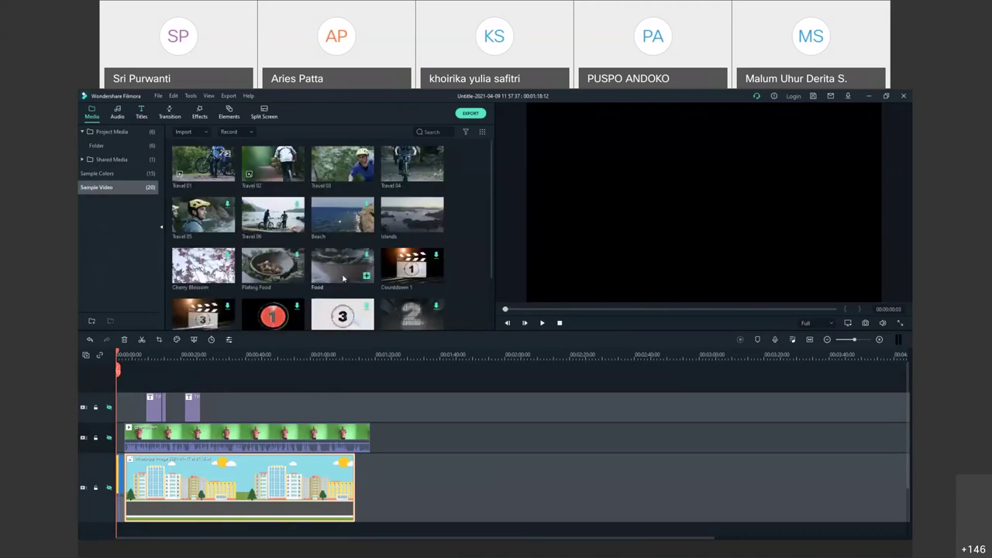
scroll(344, 278, down, 2)
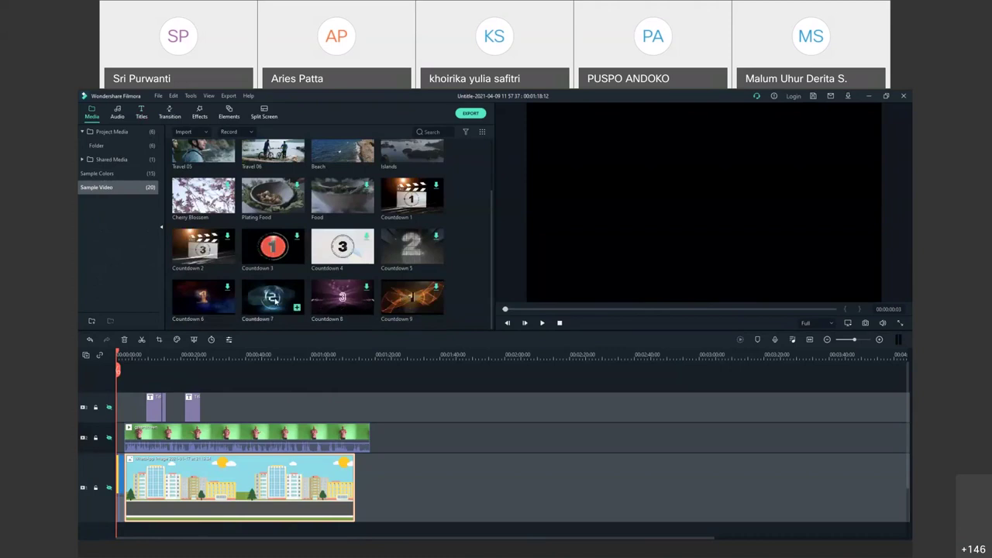
drag(253, 313, 117, 378)
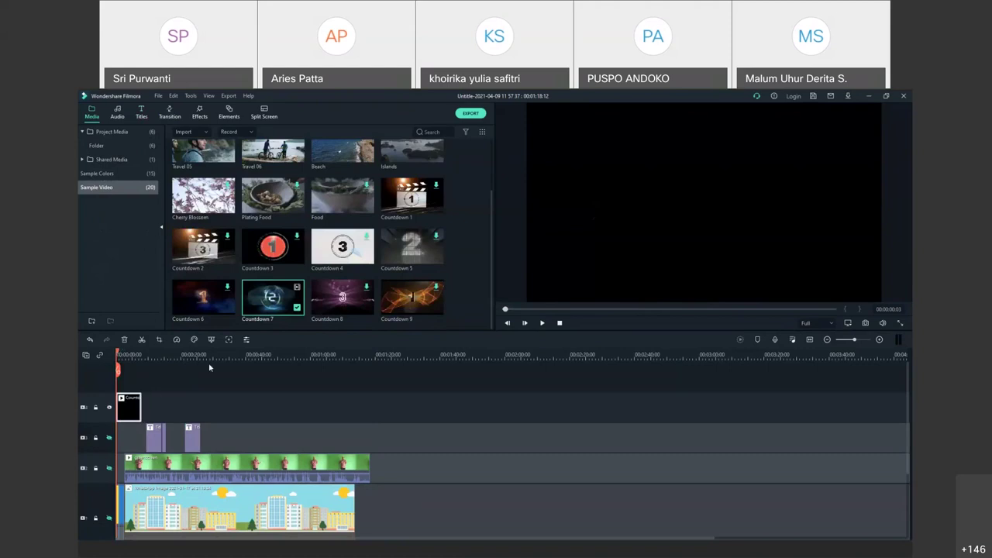
- Play the Countdown 7 clip from the beginning and return the playhead to the start of the timeline
click(543, 325)
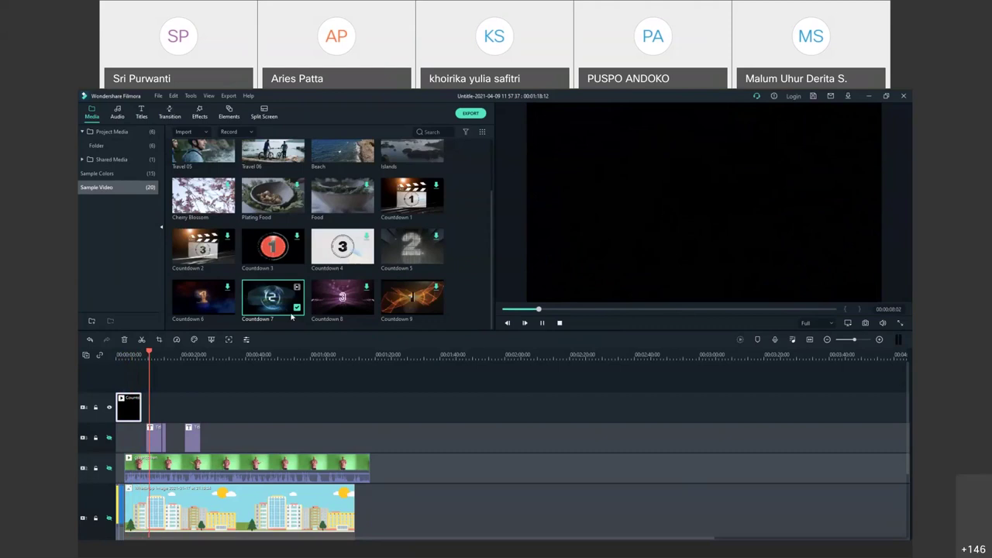
key(space)
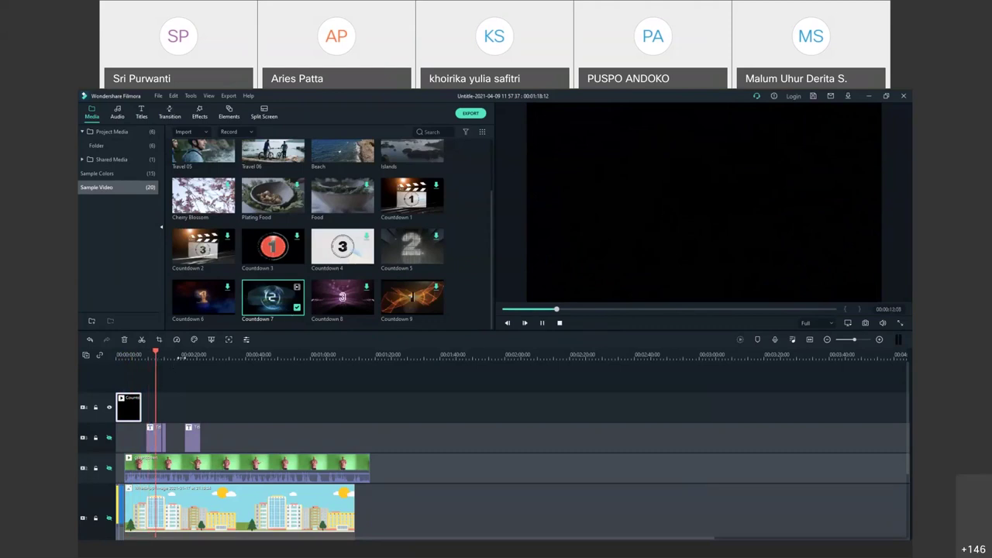
click(152, 351)
drag(154, 352, 118, 353)
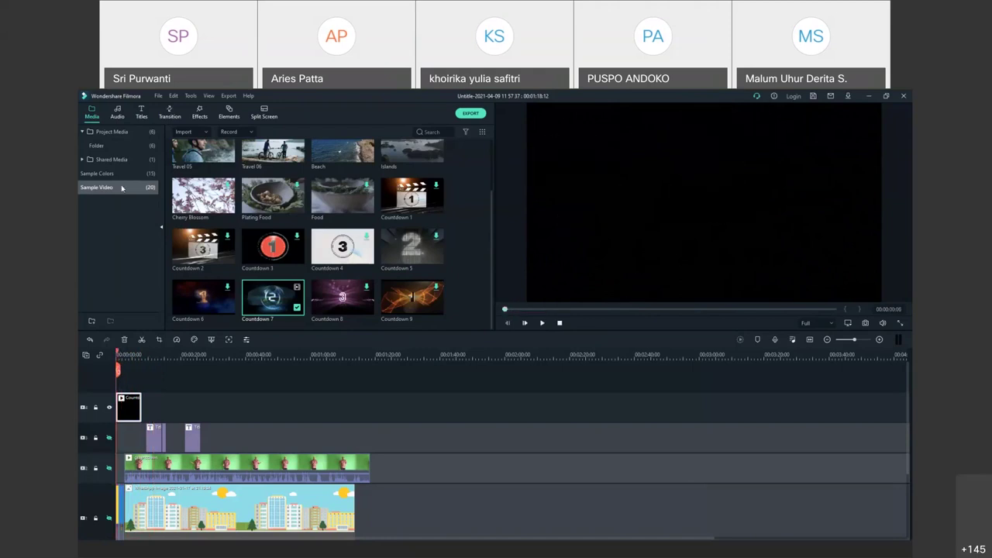
- Hide the countdown track and add the Black sample color on a new track at the timeline start, lasting about 26 seconds
click(97, 173)
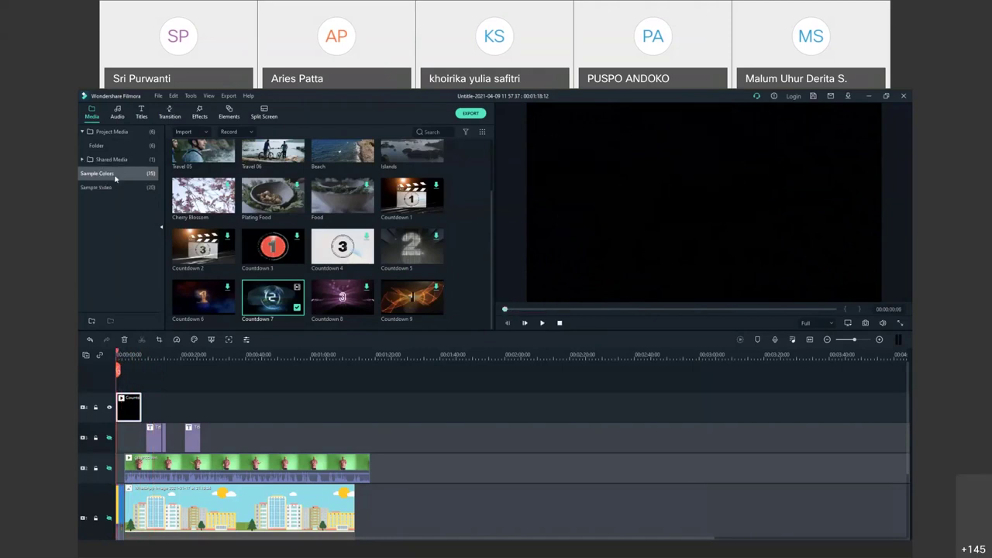
click(125, 393)
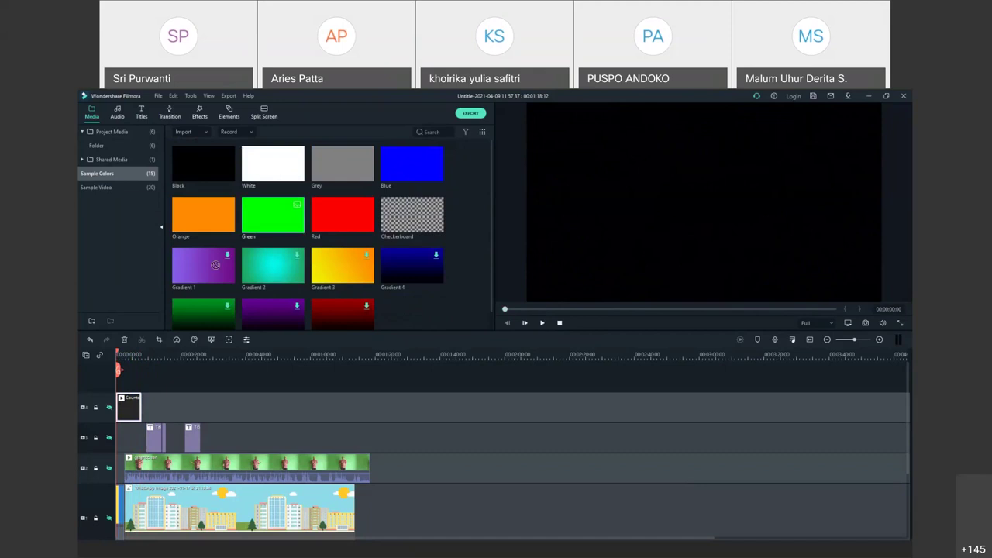
drag(204, 162, 199, 403)
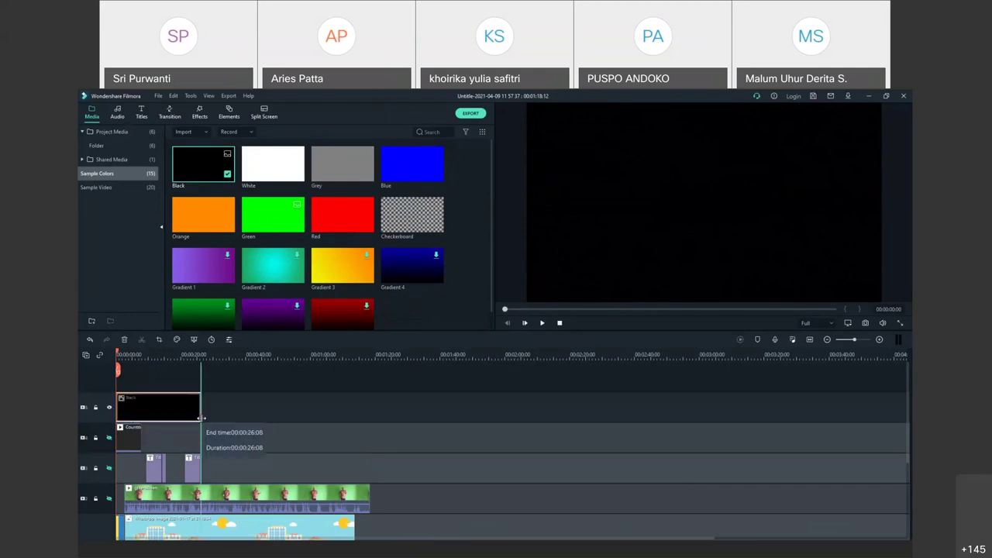
- Add the Opener 1 title on a new track above the Black clip, starting at about 4 seconds
click(142, 114)
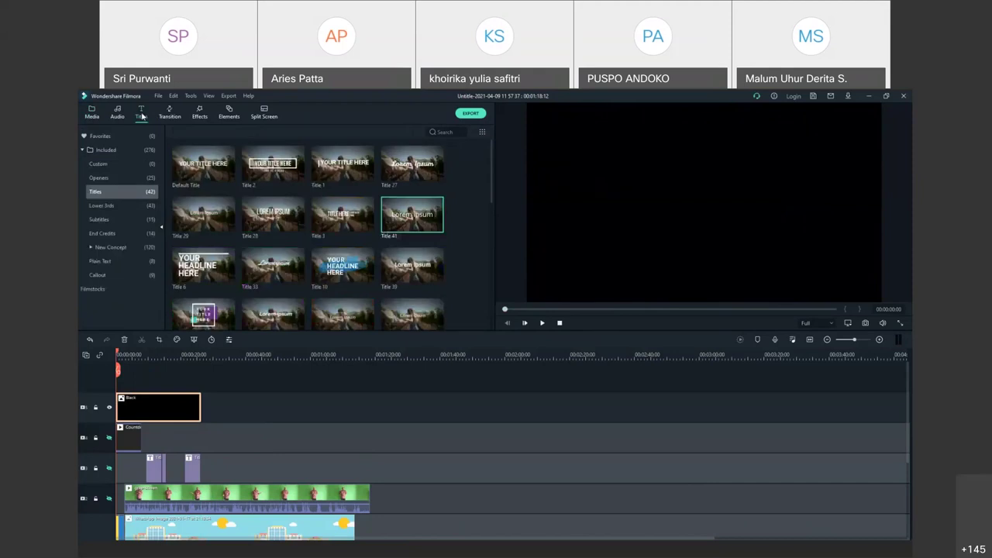
click(111, 165)
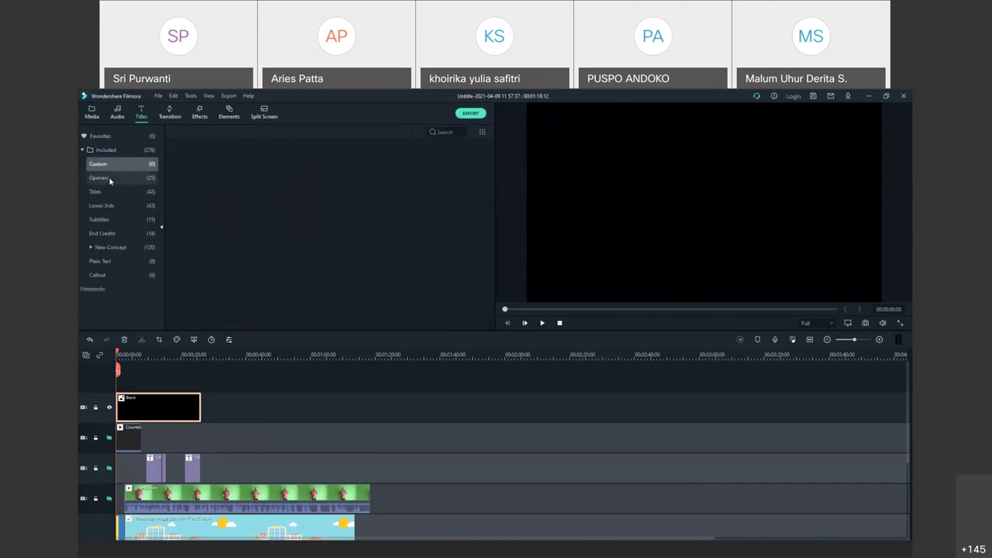
click(104, 178)
drag(197, 162, 131, 384)
- Replace the main heading text of the Opener 1 title with "welcome to my class"
double_click(137, 406)
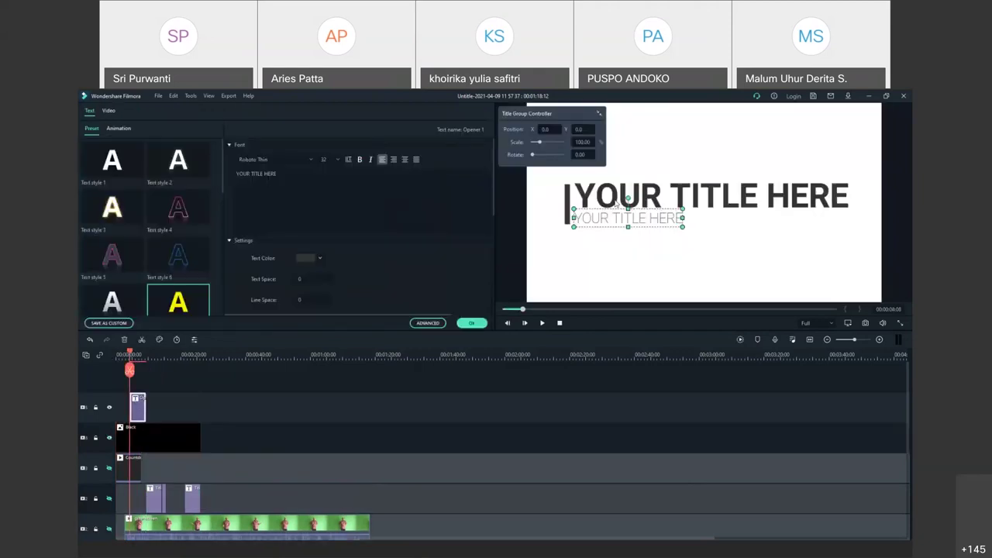
click(645, 192)
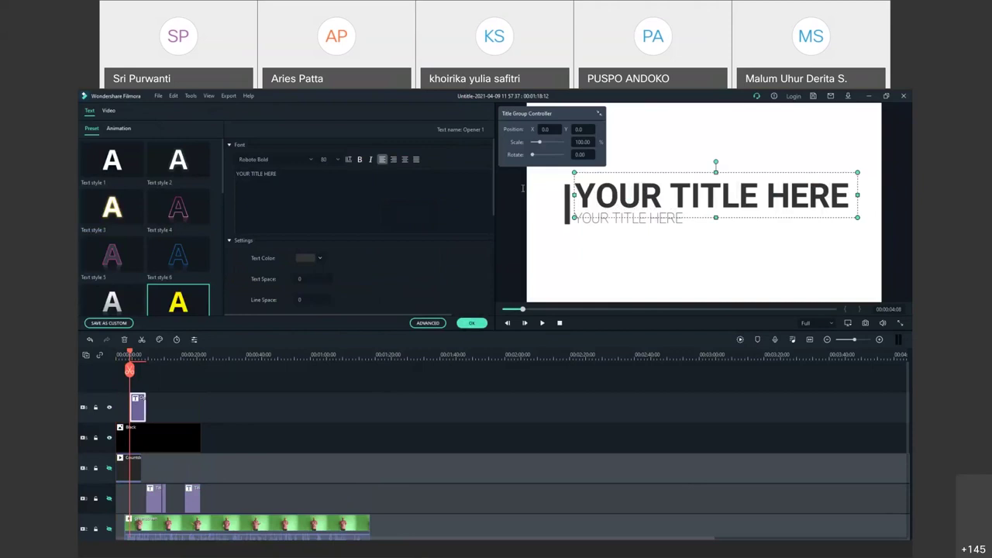
drag(279, 173, 232, 188)
text(we)
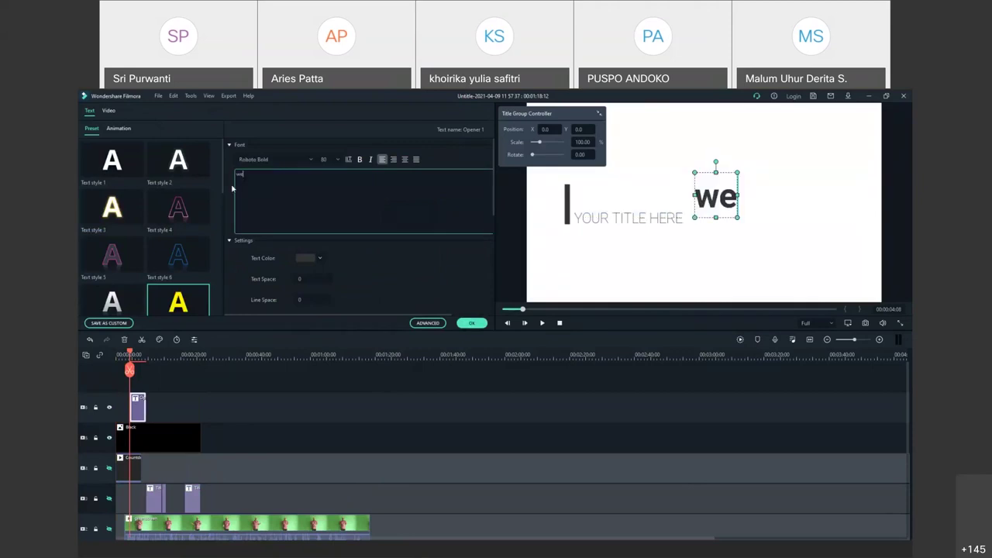
text(lcome)
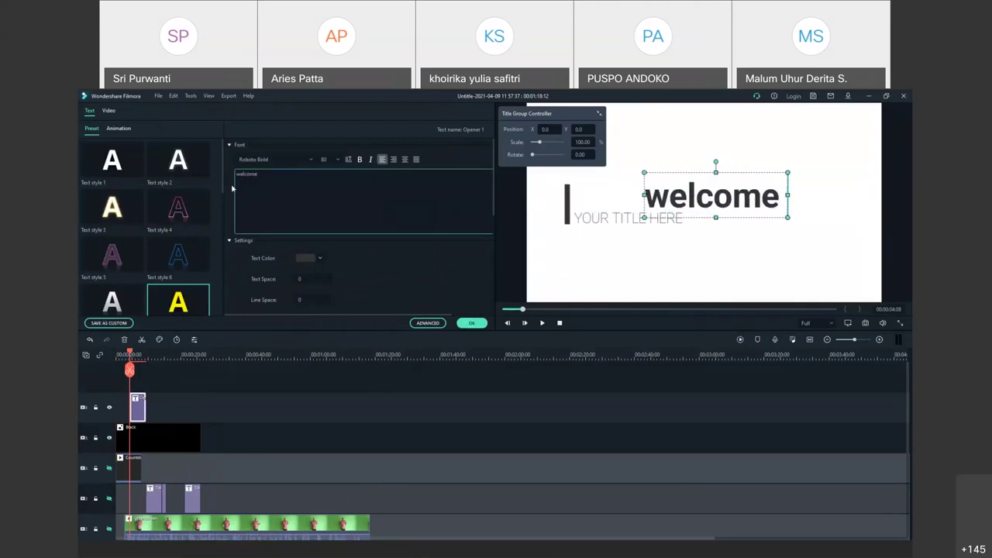
text( to my cla)
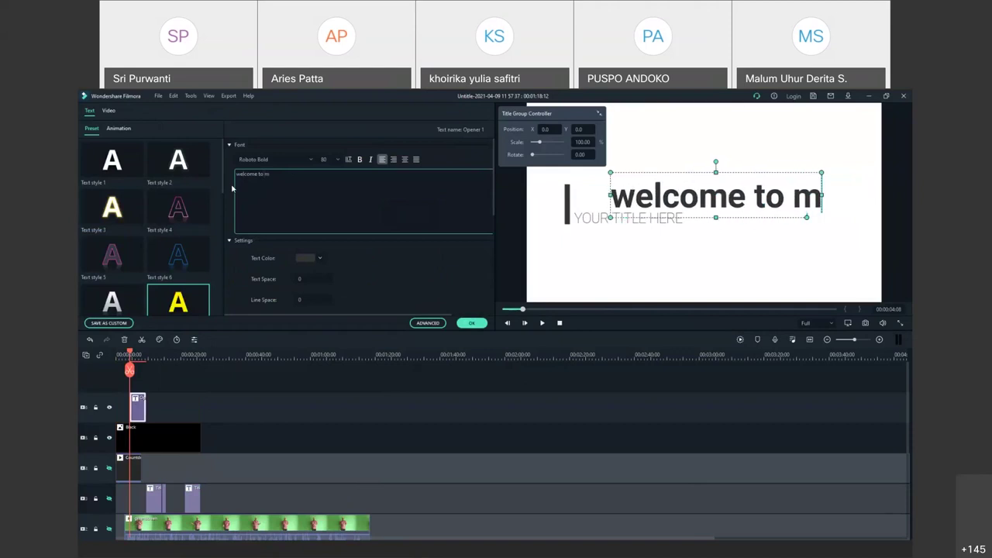
text(ss)
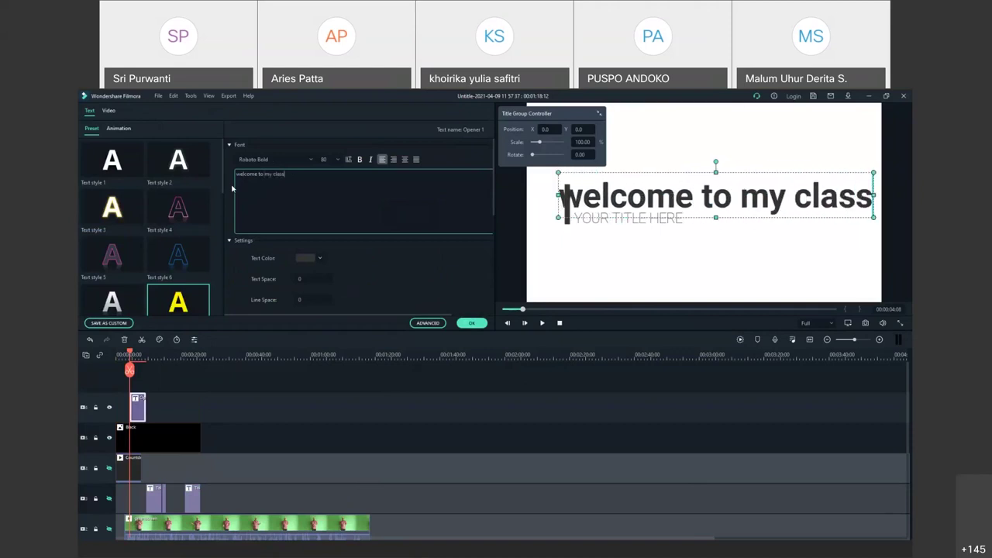
- Shift the heading slightly left and move the vertical bar left so it stands clear in front of the text
drag(638, 174, 632, 172)
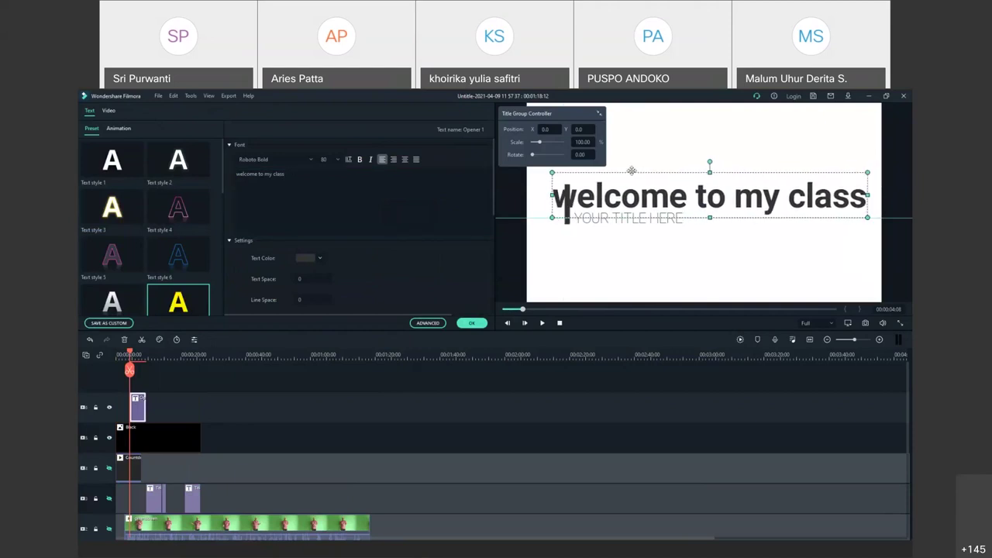
click(567, 227)
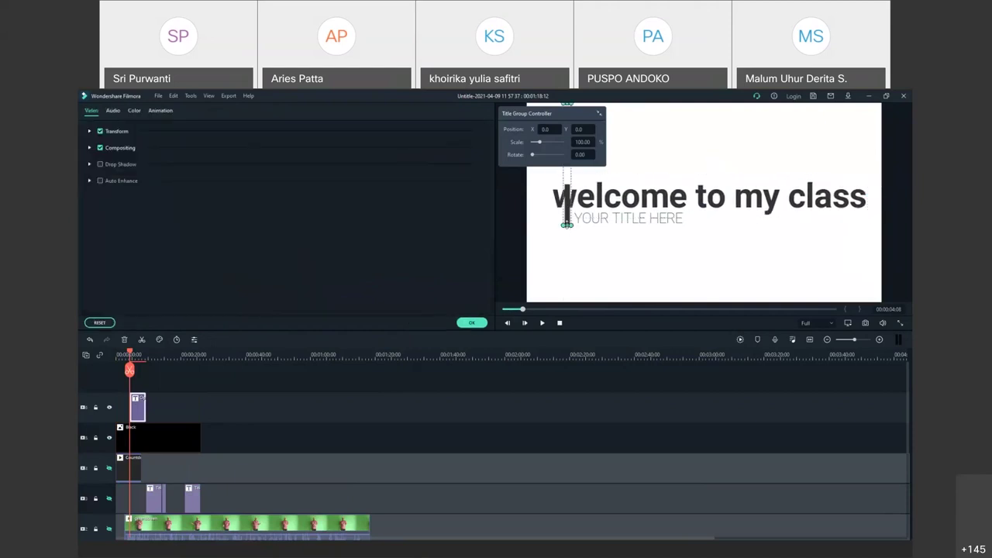
drag(563, 223, 538, 222)
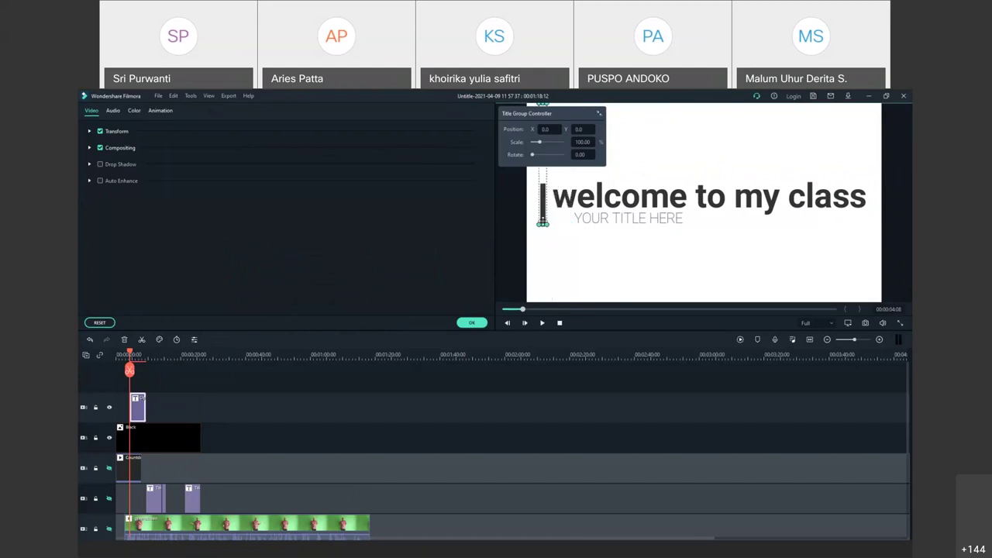
- Change the opener's smaller second line to "xii mipa 1", center it below the heading, and apply the title edits
double_click(577, 221)
drag(278, 174, 238, 176)
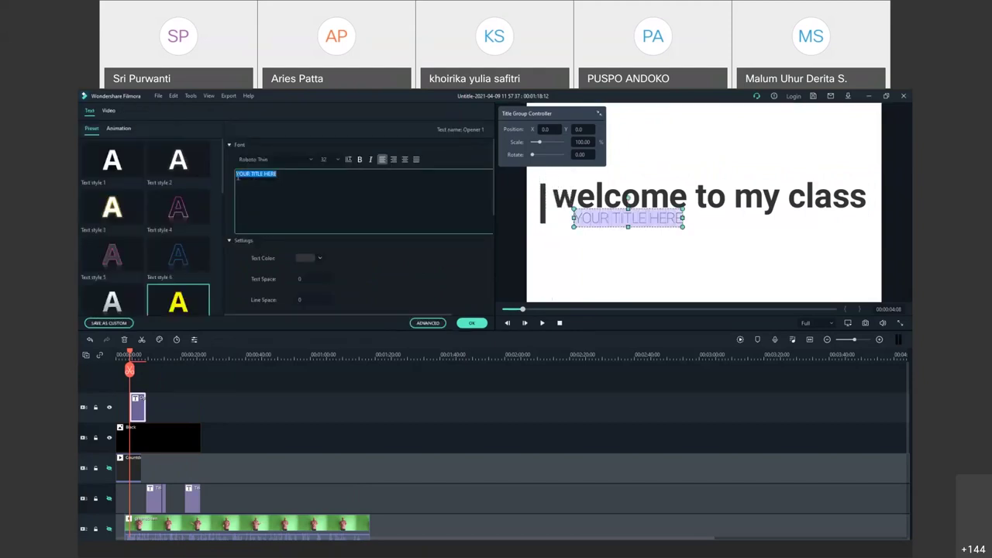
text(xii m)
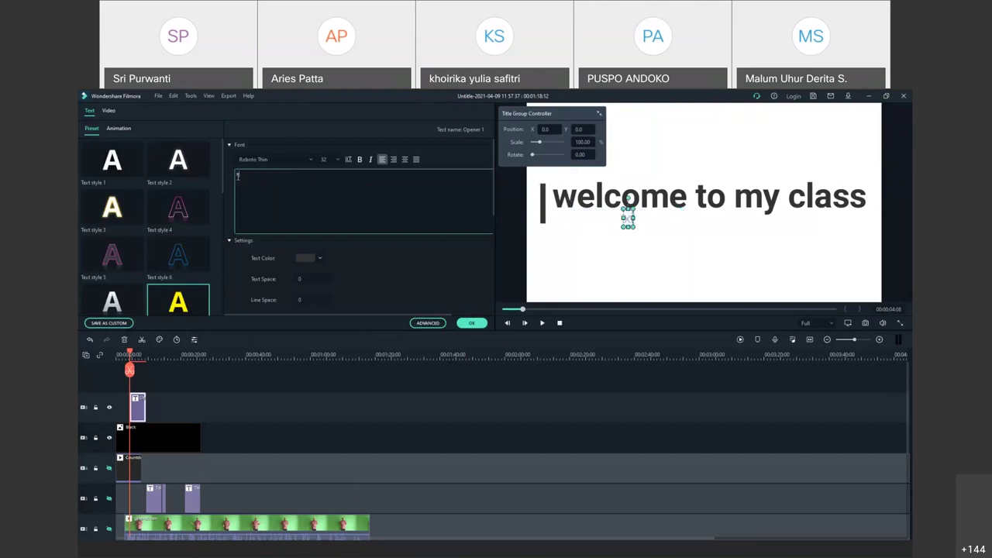
text(ipa)
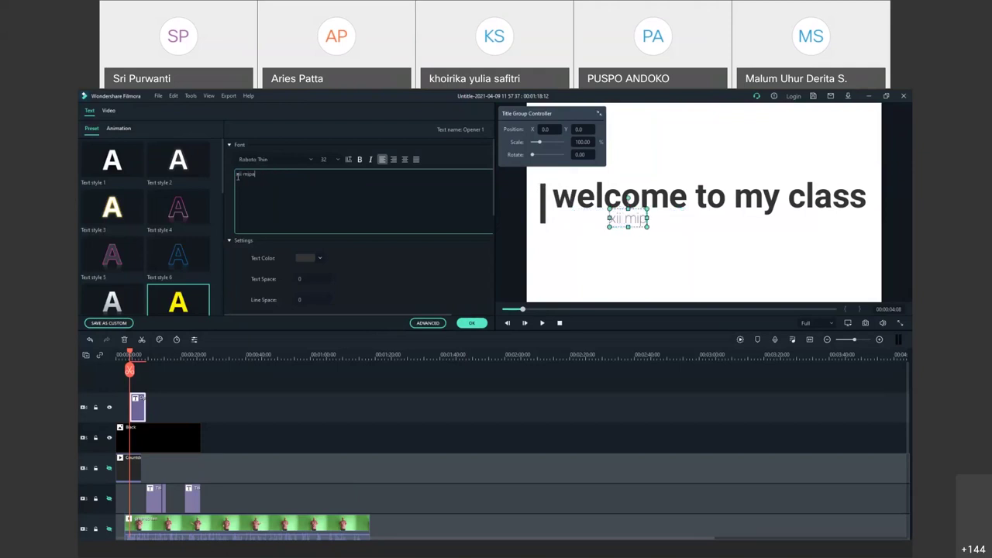
text( 1)
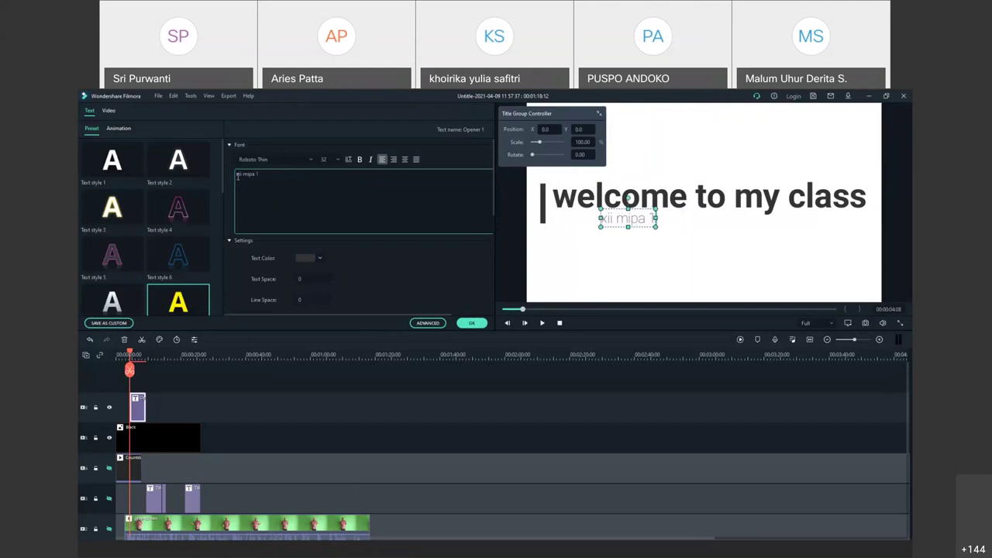
drag(636, 210, 720, 217)
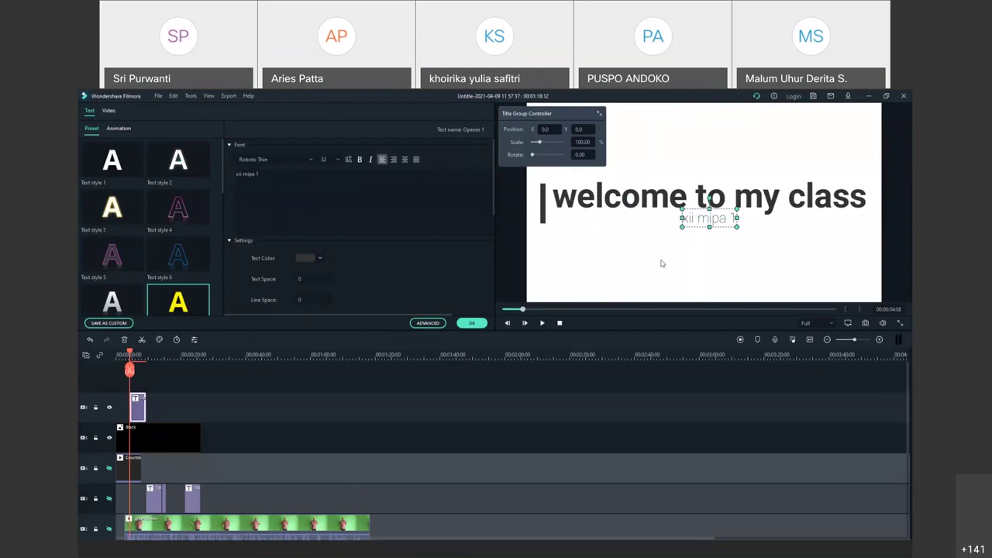
click(472, 323)
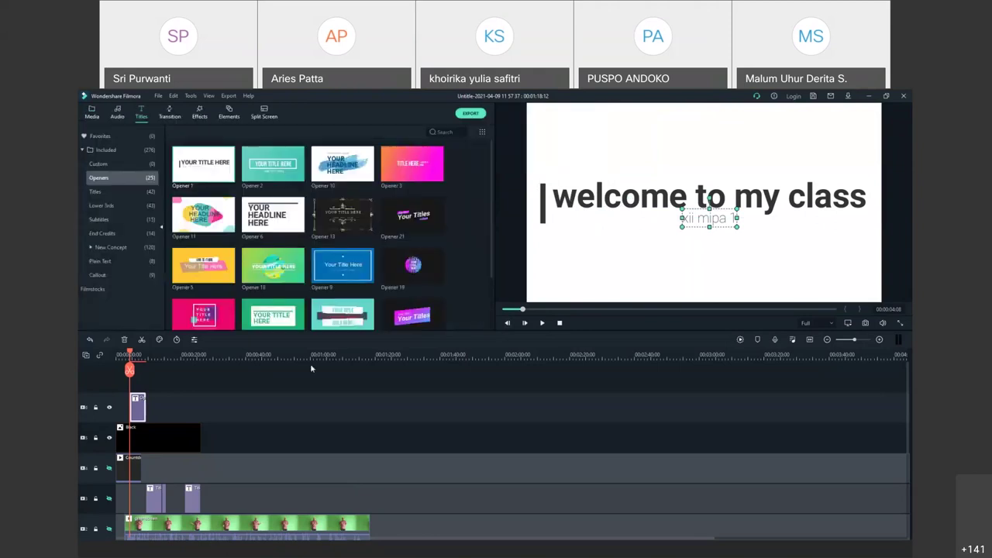
- Play the opener from the timeline start, then lengthen its title clip and move it slightly earlier
drag(130, 370, 120, 370)
key(space)
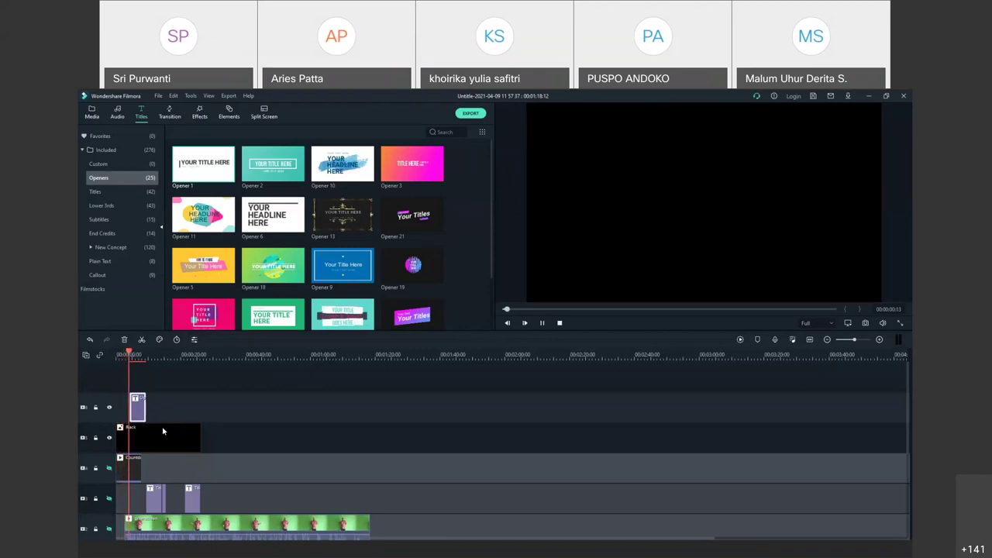
drag(126, 406, 130, 406)
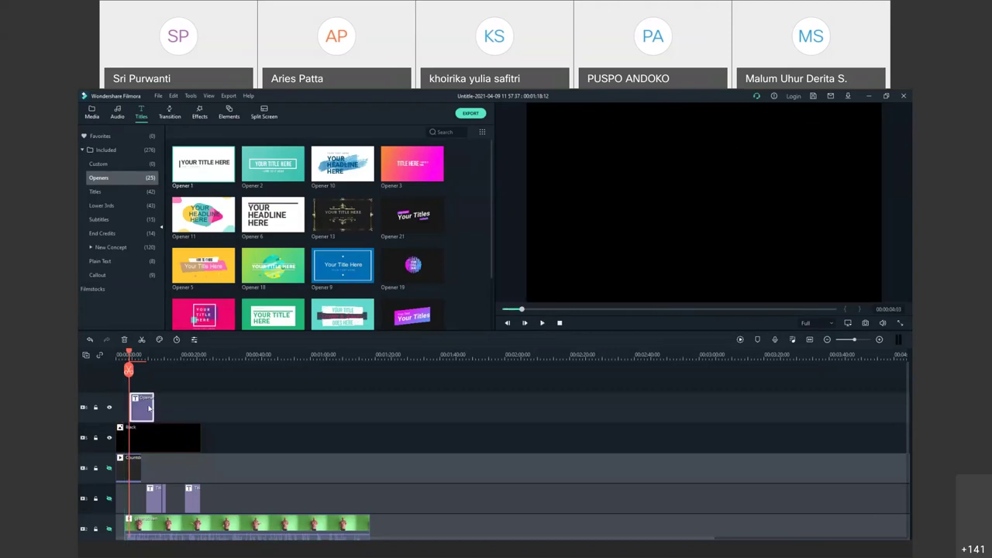
click(107, 355)
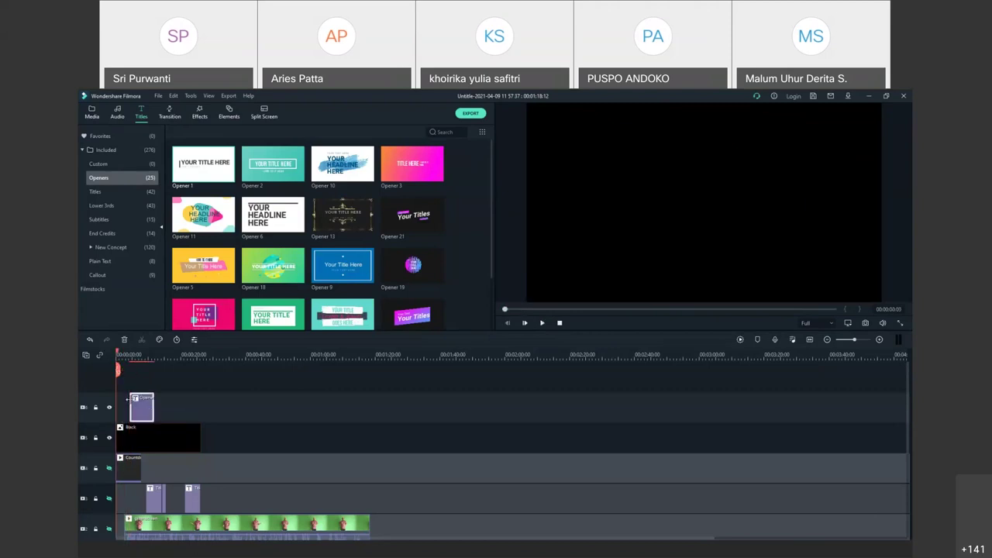
drag(137, 407, 132, 406)
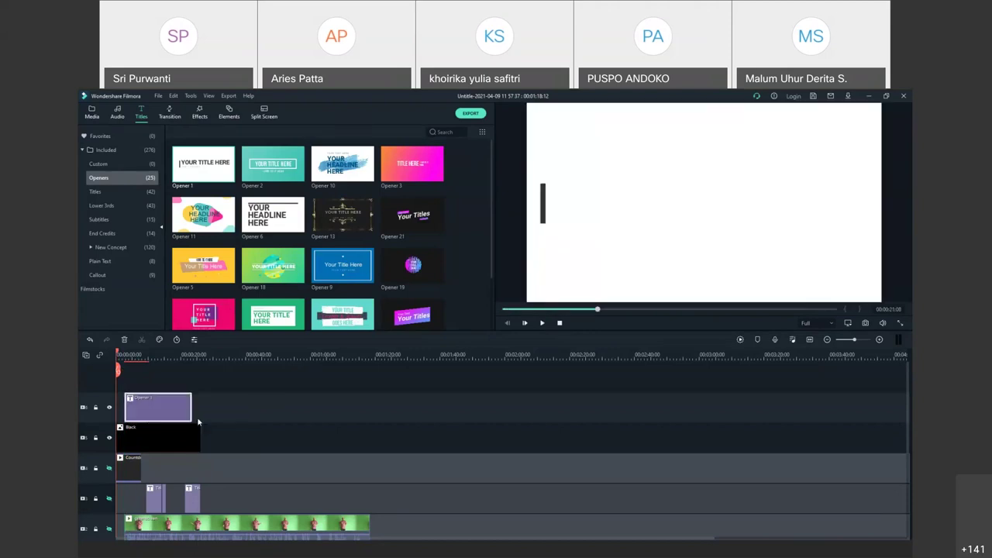
- Shorten the Black clip and the opener title clip, then play them from the start of the timeline
click(201, 437)
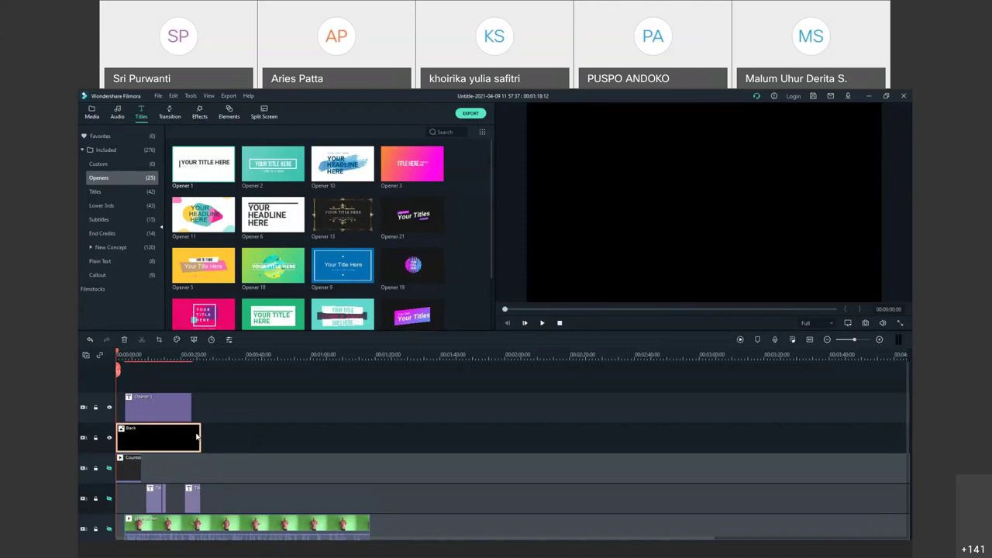
drag(200, 436, 156, 410)
click(119, 356)
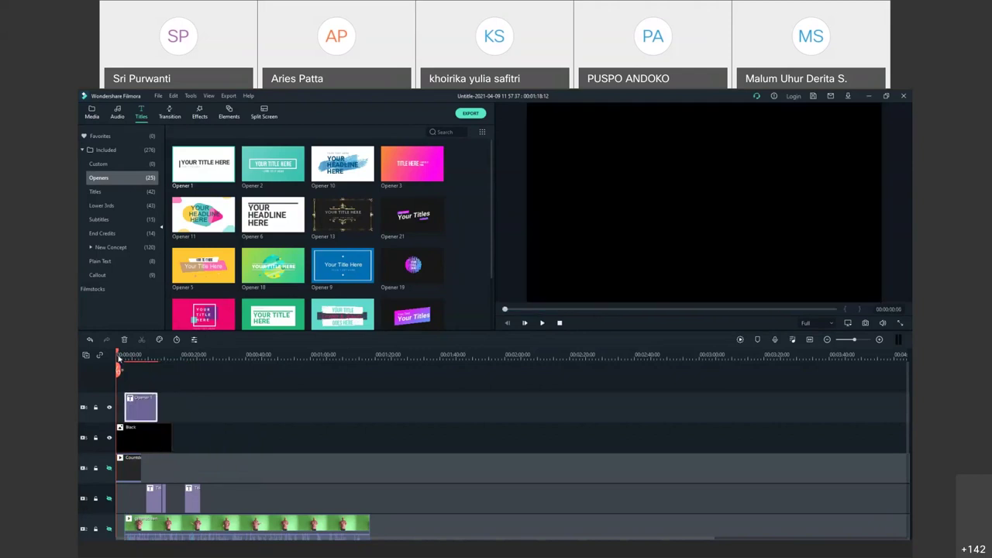
key(space)
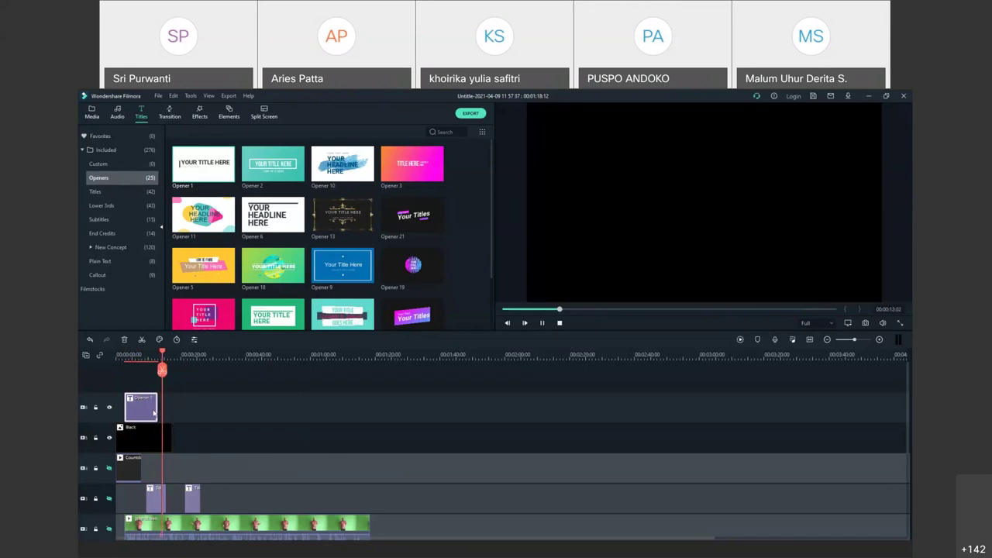
- Trim the opener title to a duration of 00:00:06:15 and shorten the Black clip to end just after it
drag(156, 415, 146, 417)
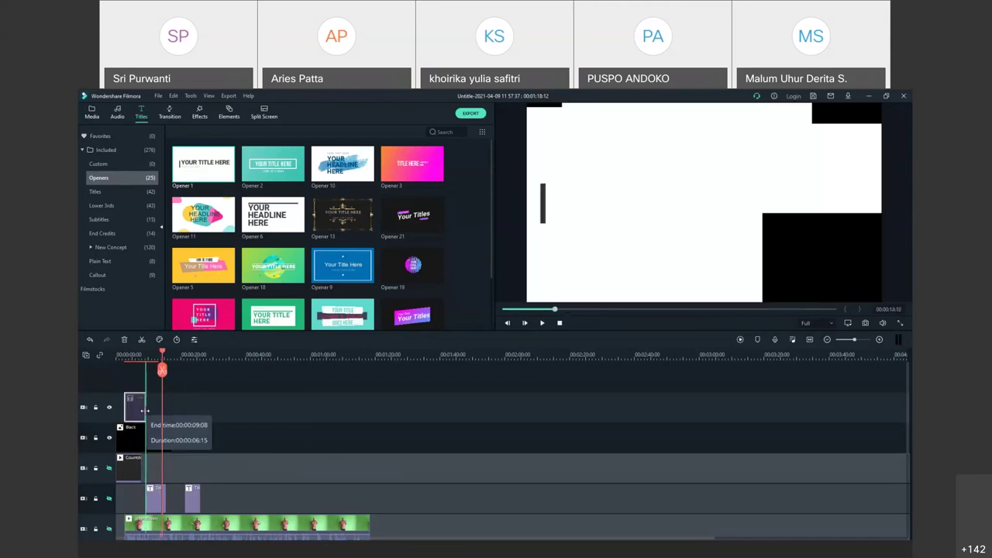
click(159, 432)
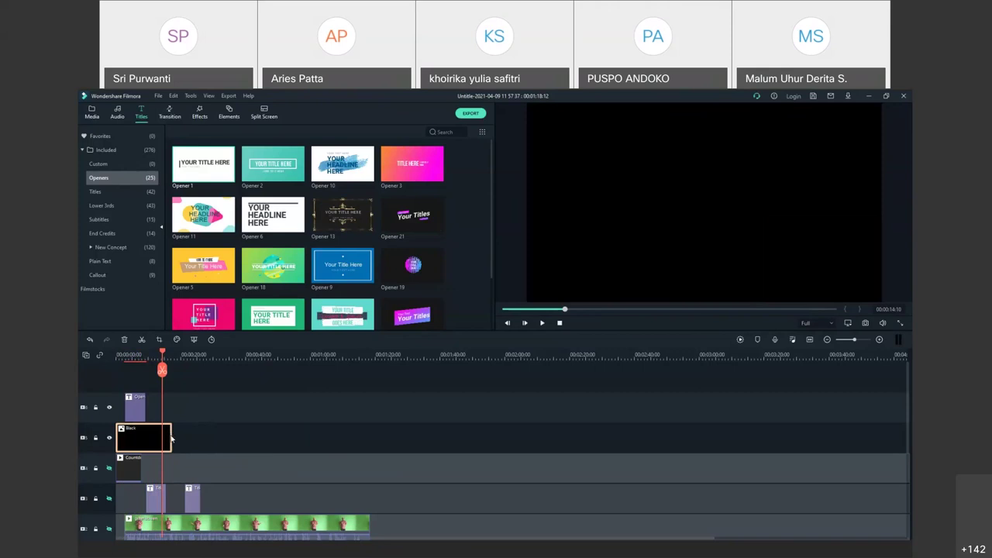
drag(172, 437, 148, 436)
- Move the opener title slightly closer to the timeline start and trim the end of the Black clip a little more
click(129, 417)
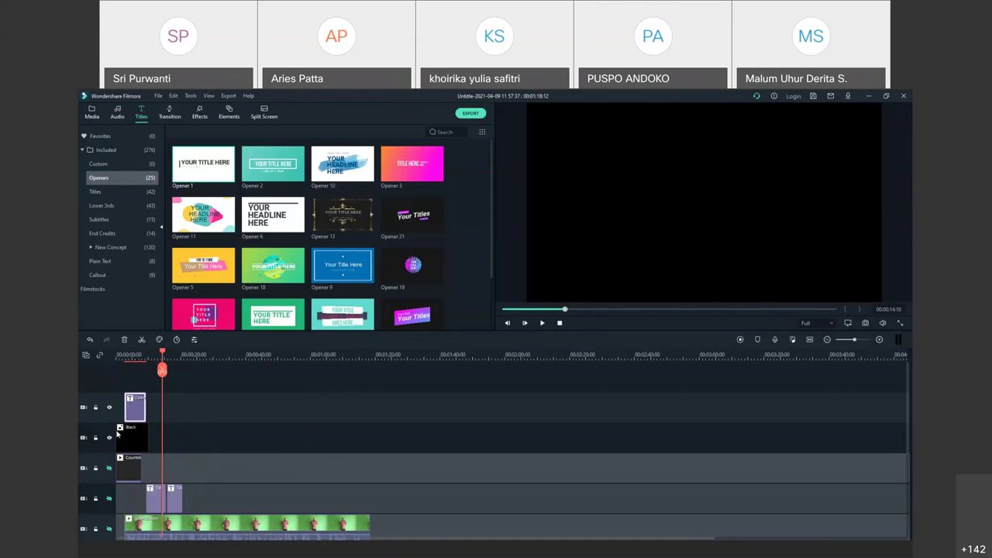
click(115, 438)
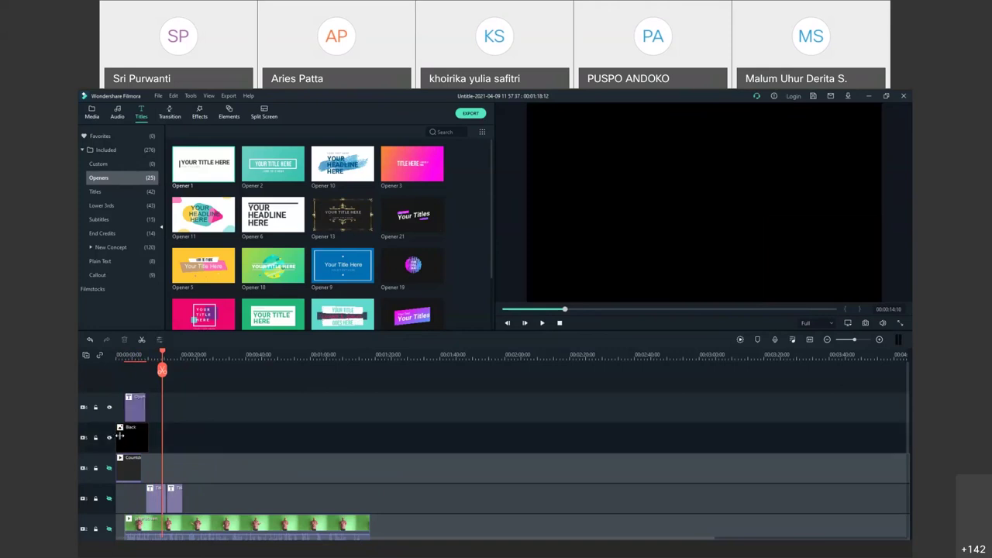
click(136, 403)
drag(136, 403, 132, 404)
click(148, 434)
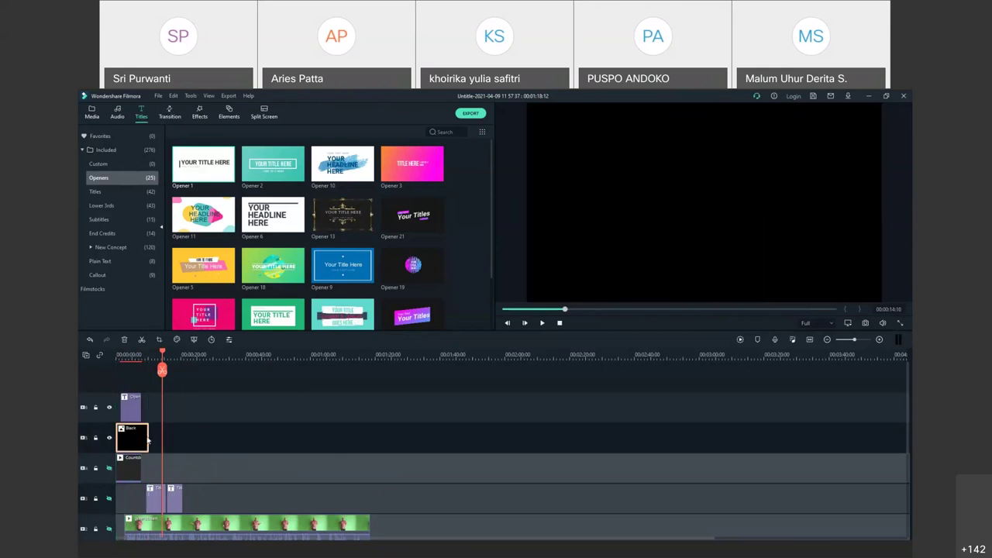
drag(147, 439, 144, 436)
- Play the shortened opener section from the start of the timeline and select the opener title clip
drag(162, 351, 118, 355)
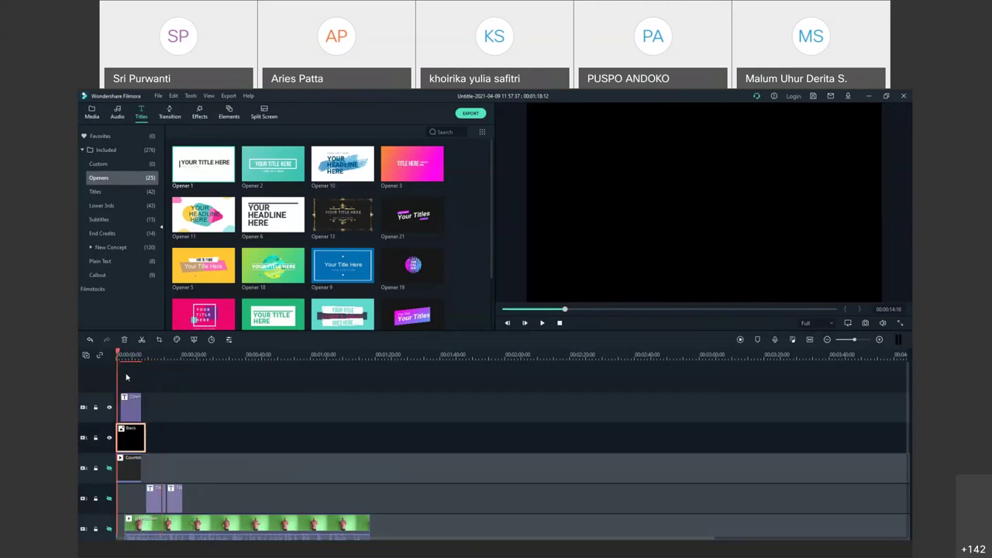
key(space)
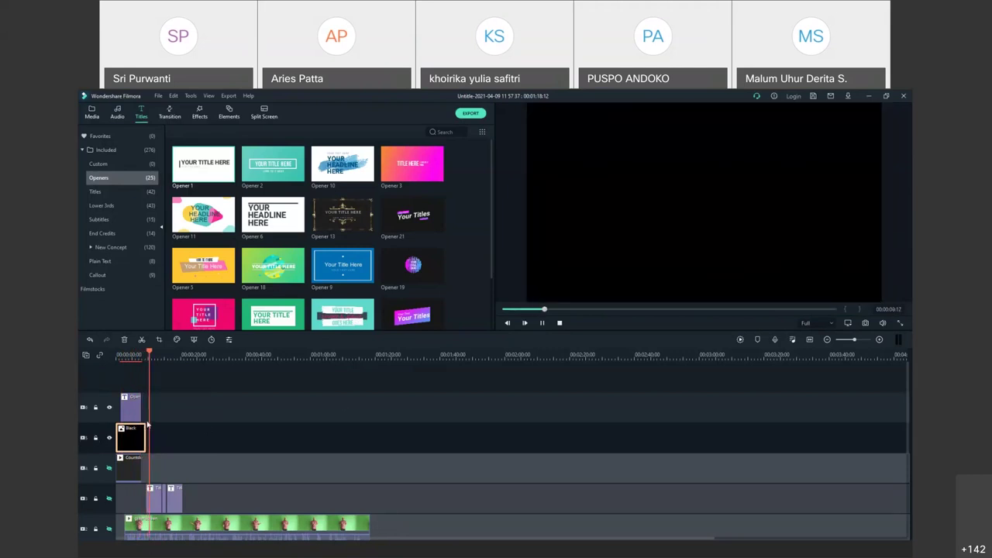
click(122, 411)
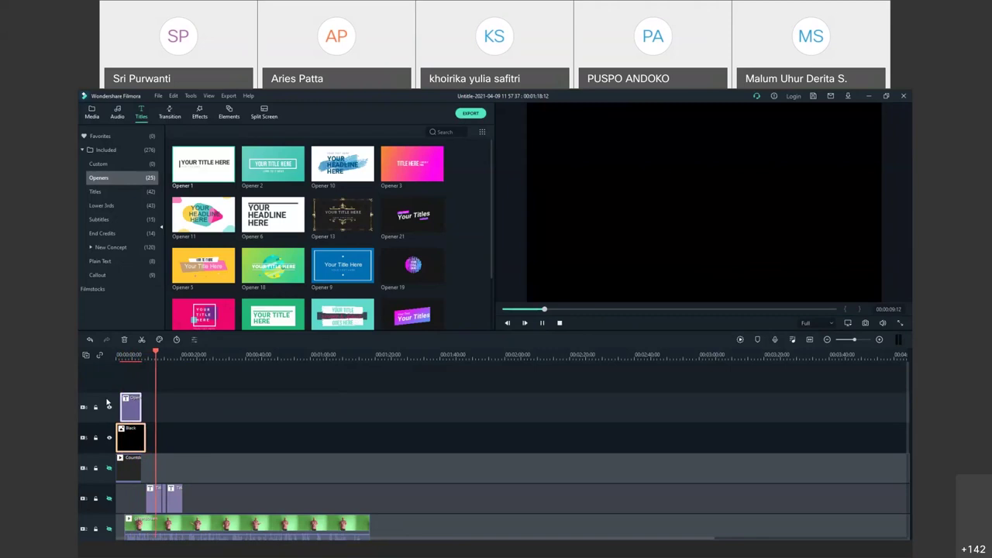
- Delete the selected Black clip and opener title clip from the timeline
key(Delete)
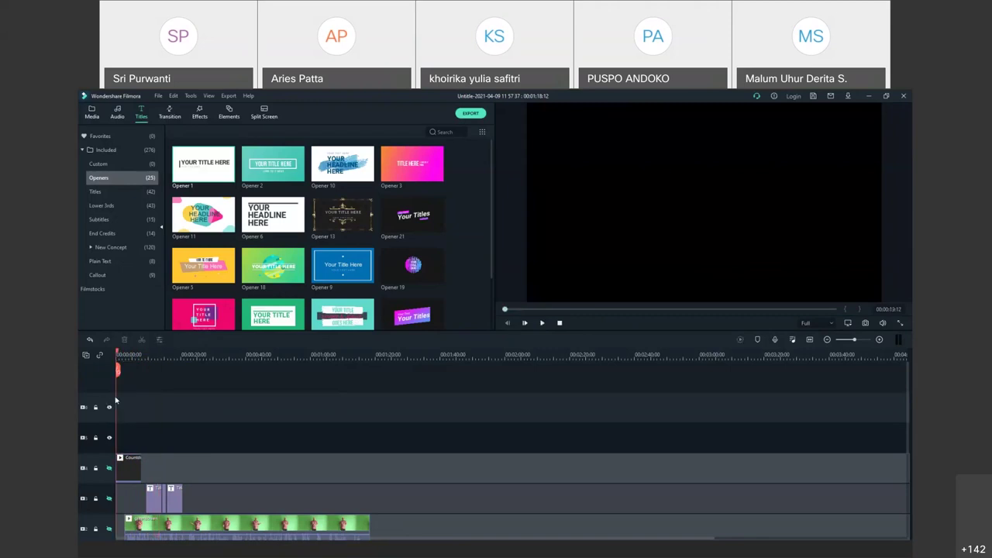
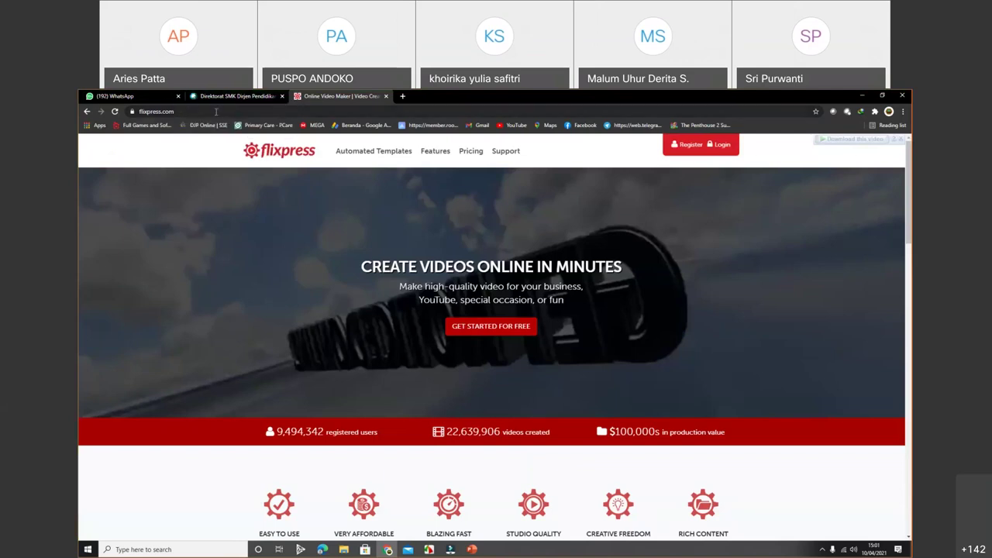
- Search the web for videocreek in the browser, clear the query and close the results page
click(191, 112)
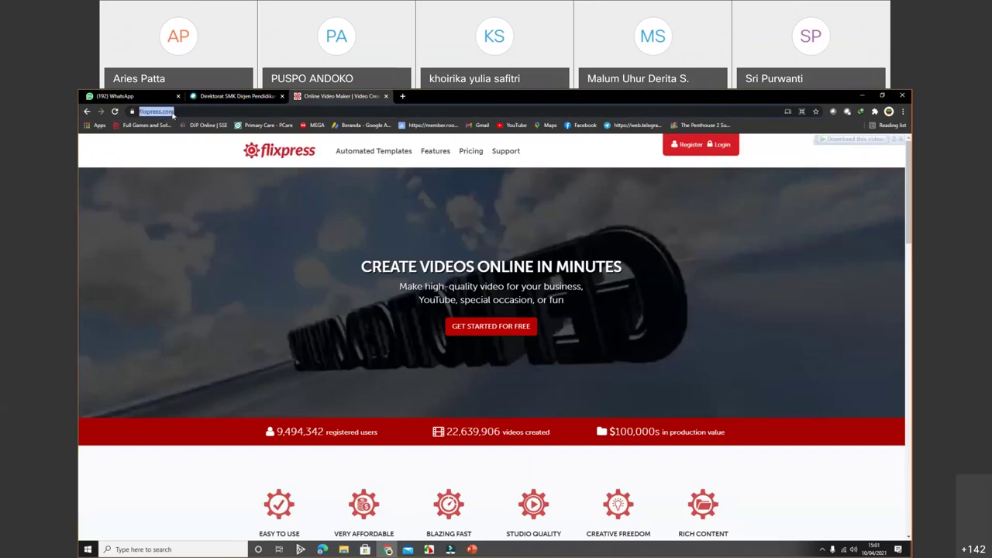
text(creed)
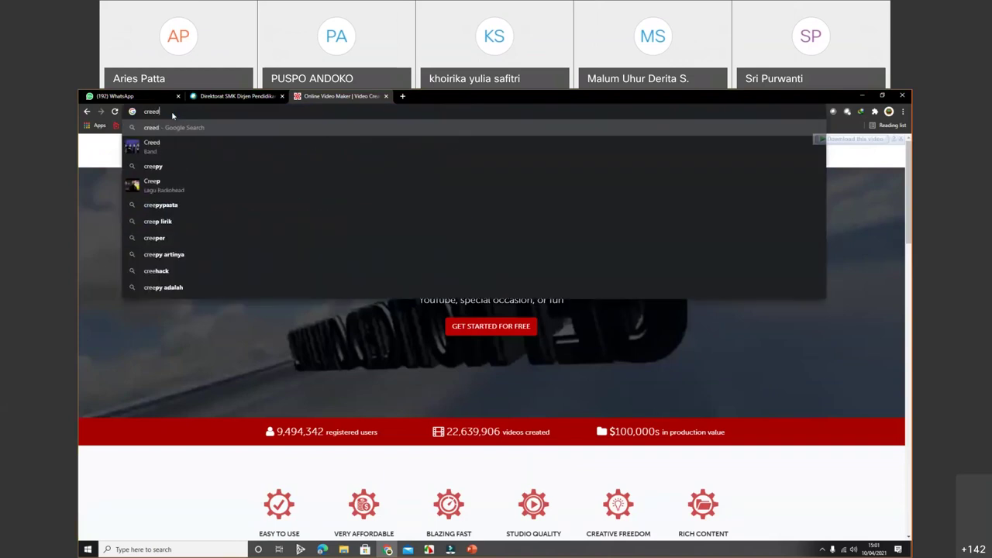
key(BackSpace)
key(BackSpace)
key(BackSpace)
key(BackSpace)
key(BackSpace)
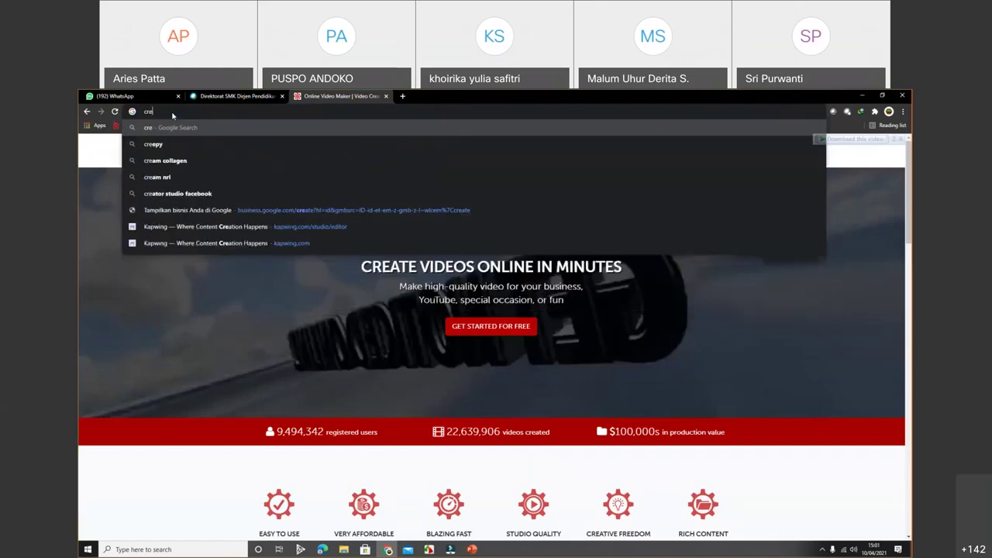
text(video)
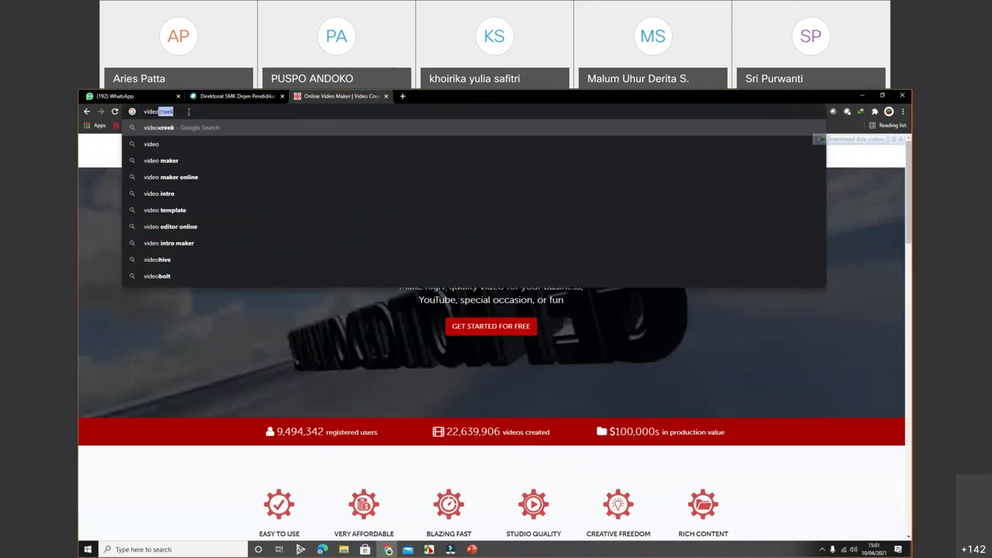
text(creek)
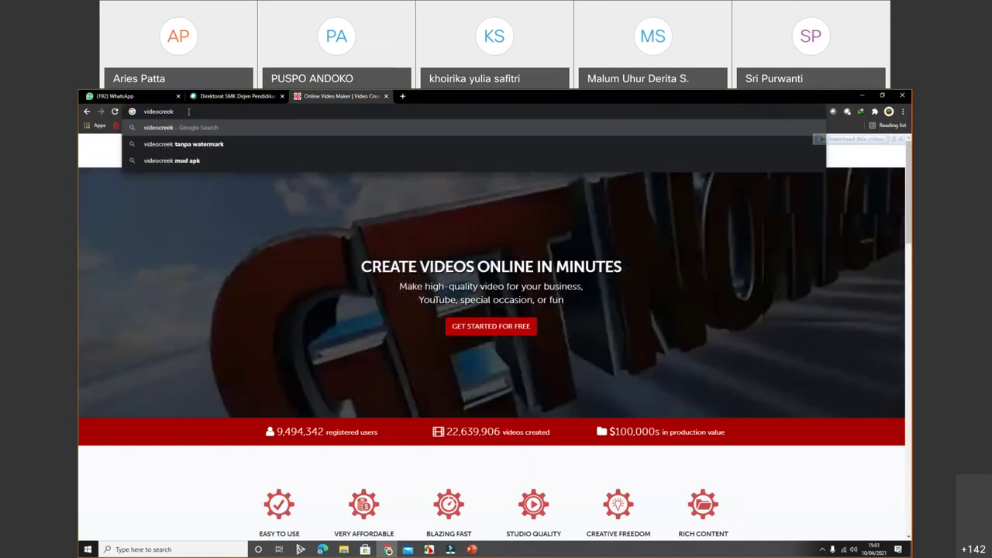
key(Return)
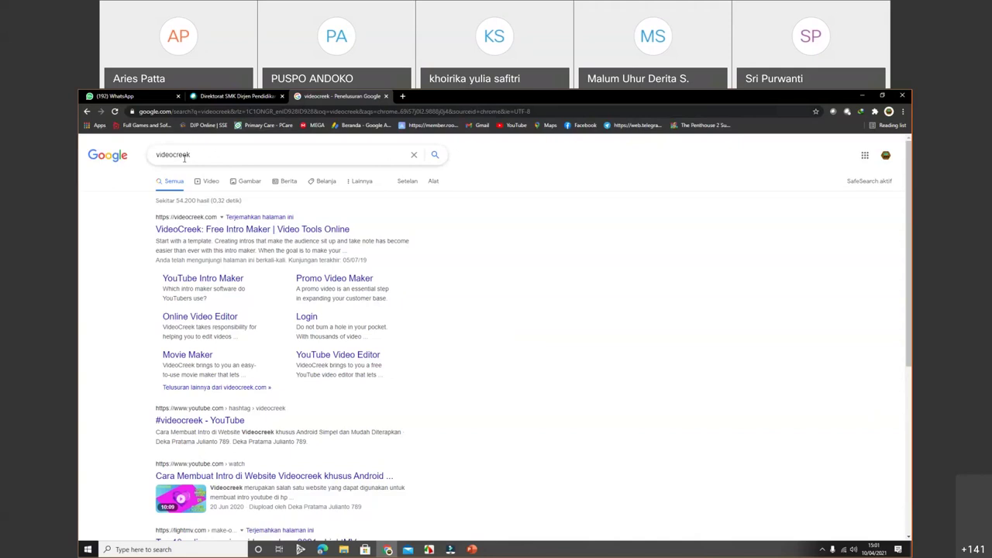
click(414, 155)
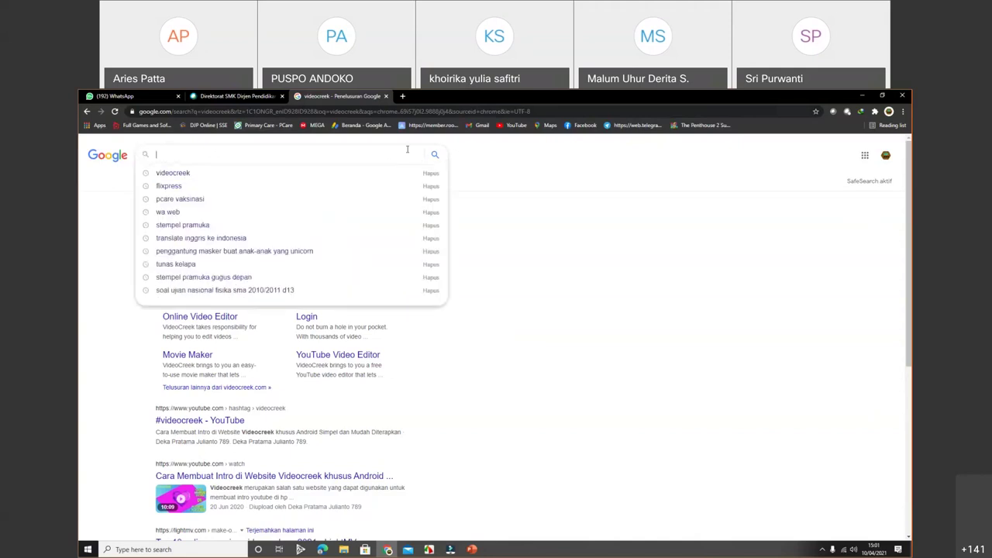
click(385, 97)
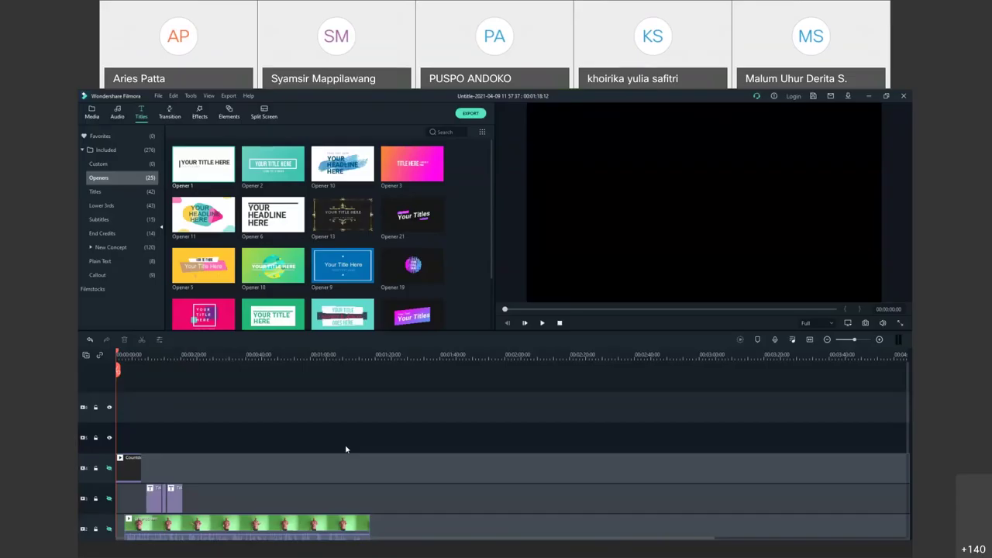
- Make the green-screen presenter track and the city background track visible again
scroll(345, 449, down, 2)
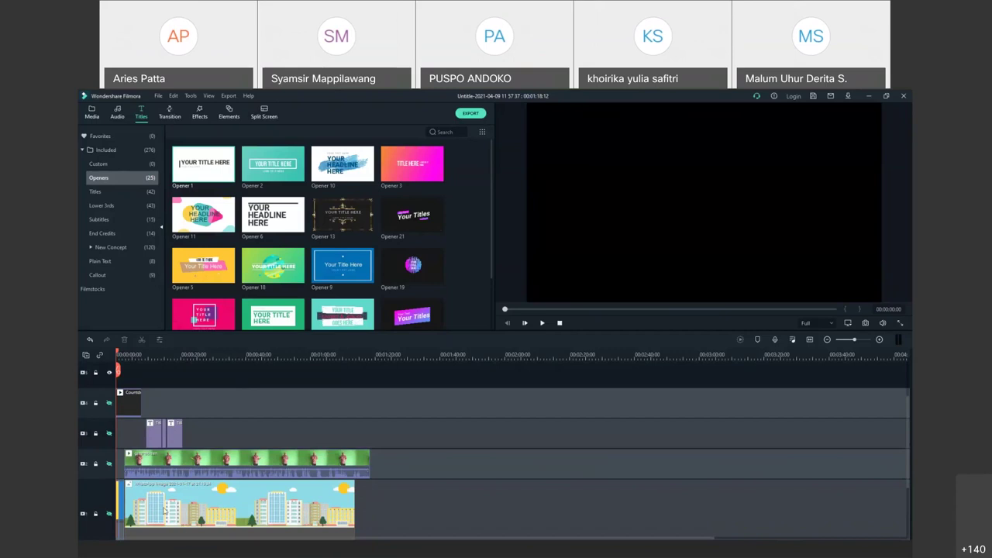
click(106, 467)
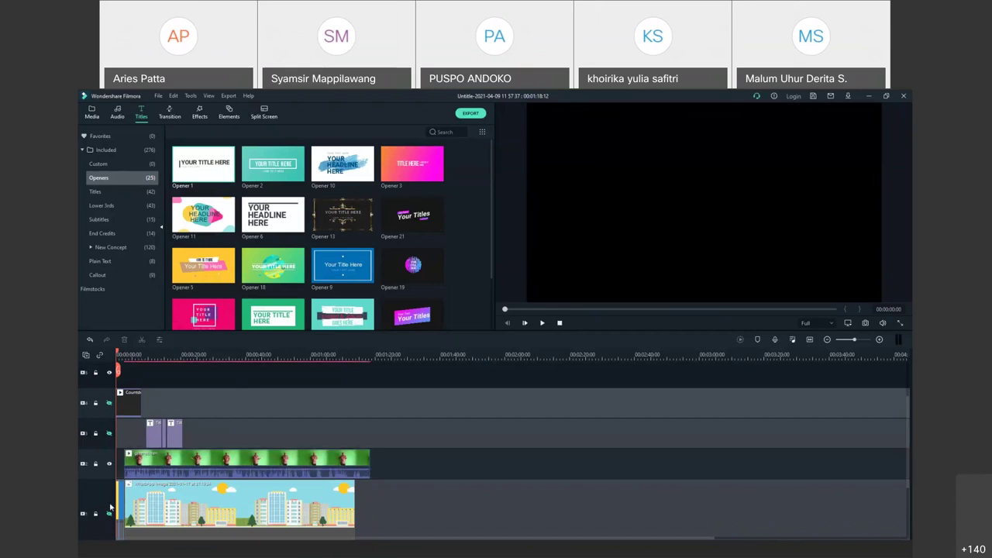
click(110, 508)
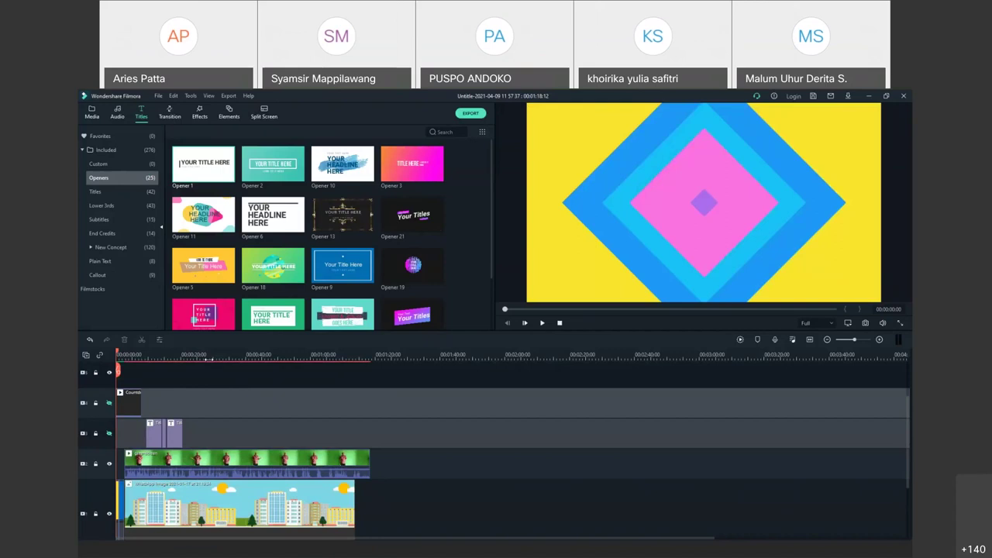
- Scrub around the start of the green-screen presenter clip and leave the playhead at 00:00:03:01
scroll(516, 390, up, 8)
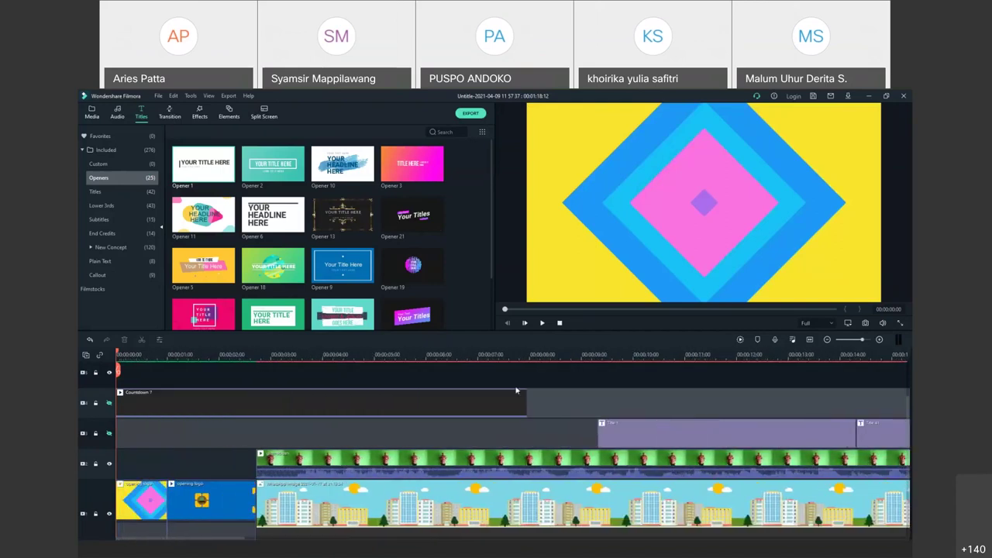
click(256, 356)
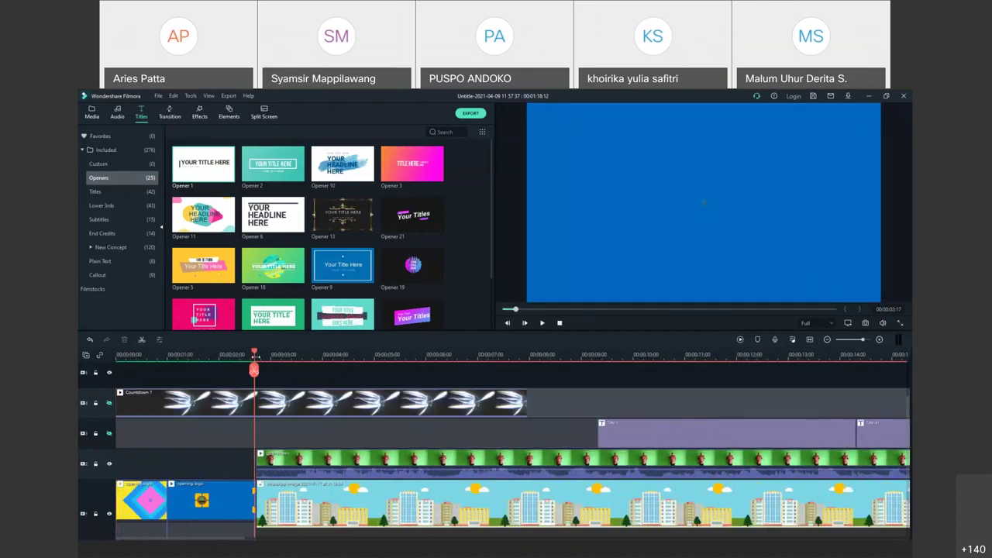
click(264, 355)
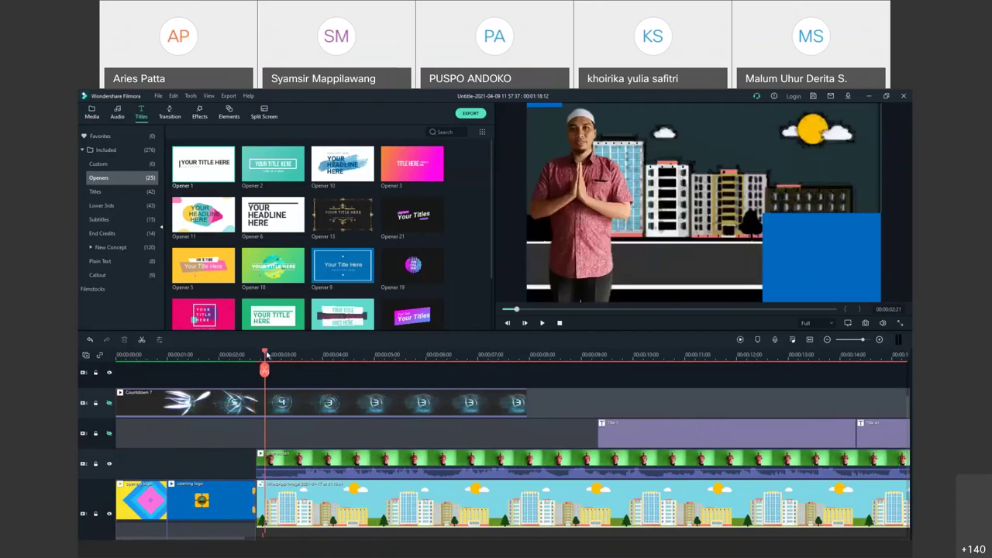
click(269, 354)
drag(273, 353, 355, 366)
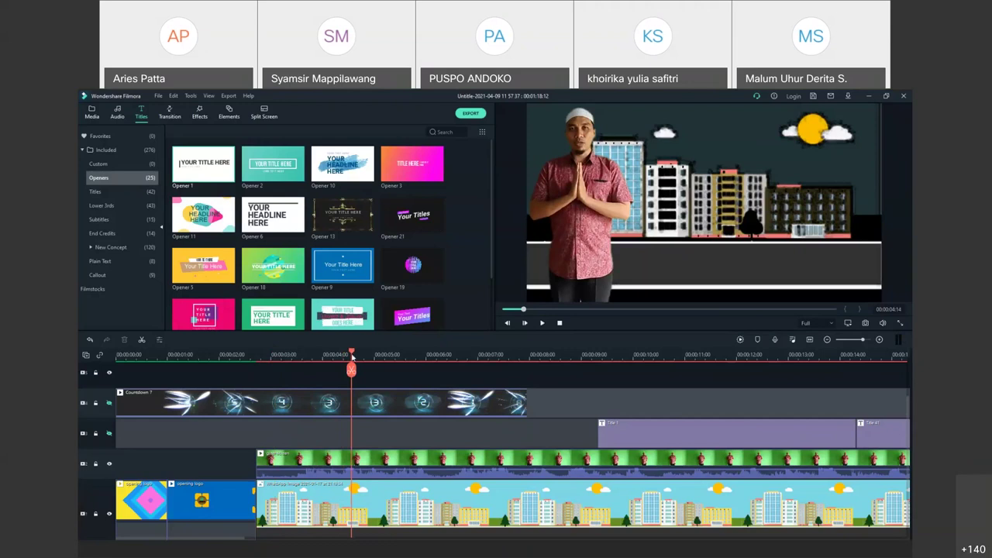
drag(352, 357, 273, 357)
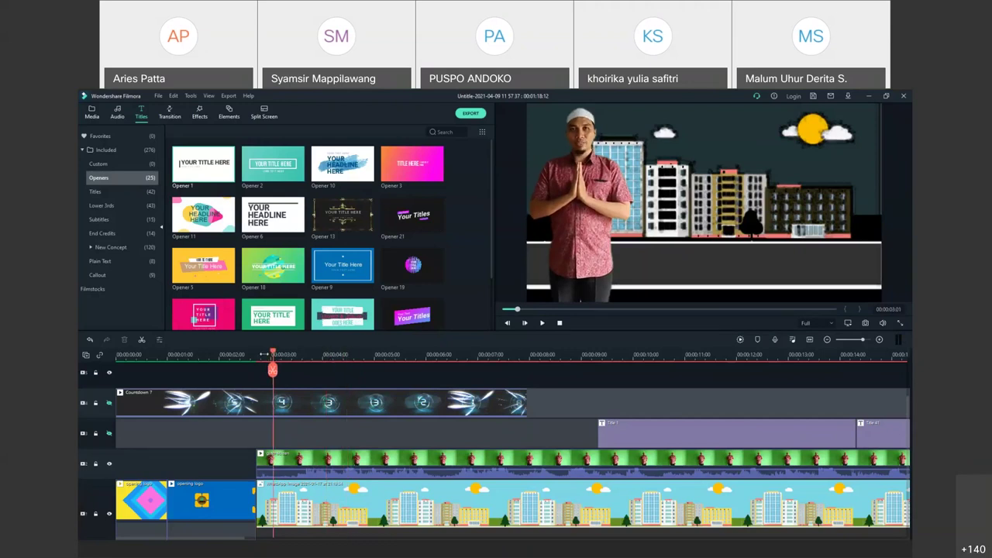
- Preview the Strong Glitch effect and add it on the track above the countdown, aligned with the presenter clip's start
click(199, 111)
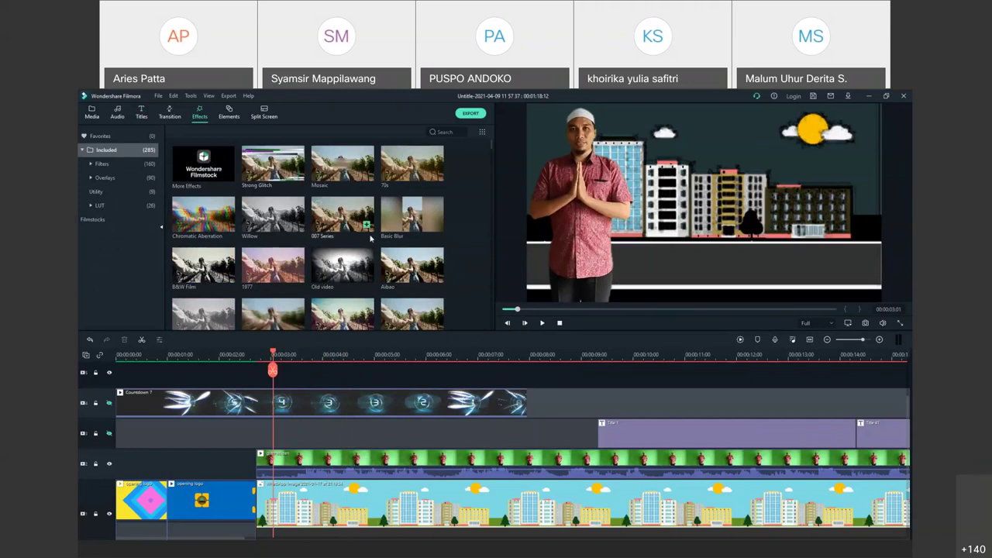
click(268, 167)
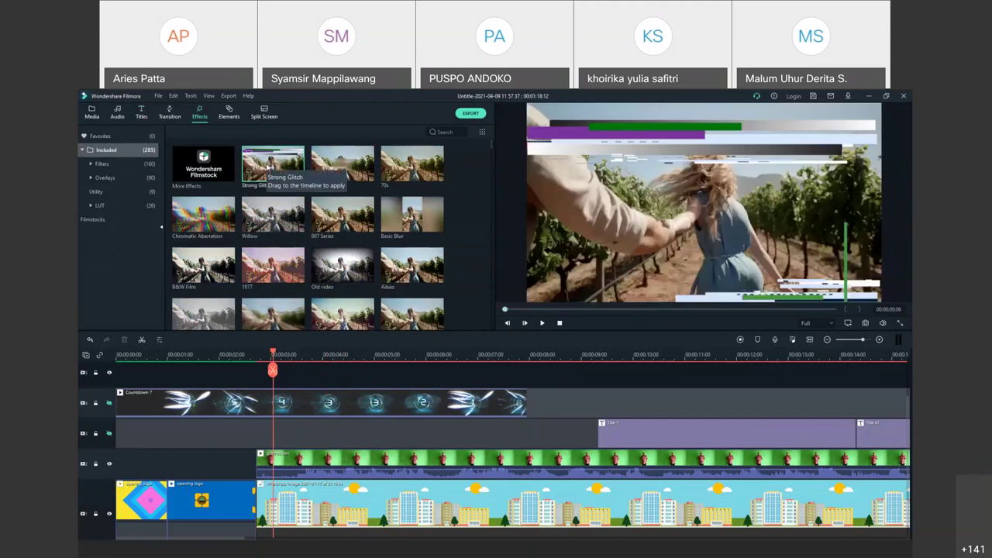
click(541, 322)
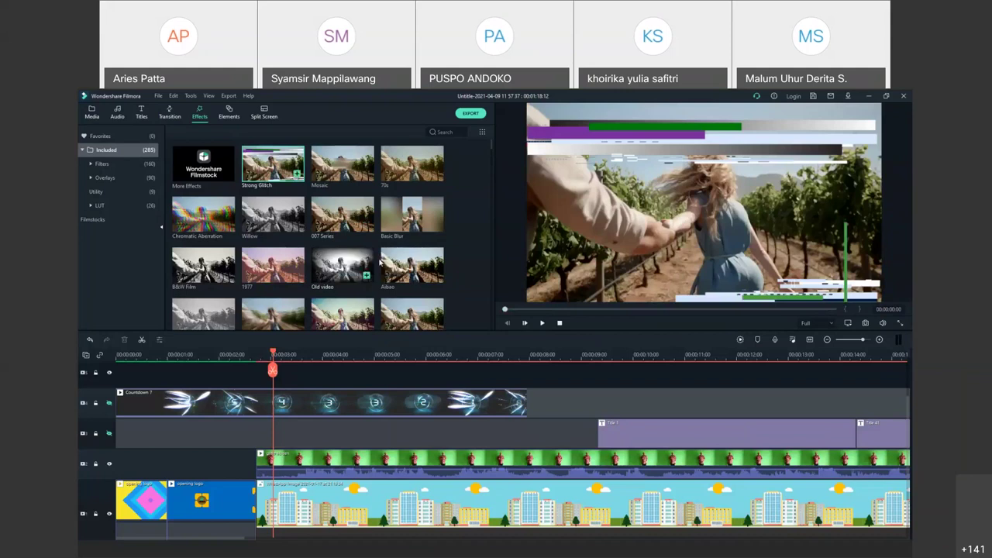
drag(261, 169, 262, 385)
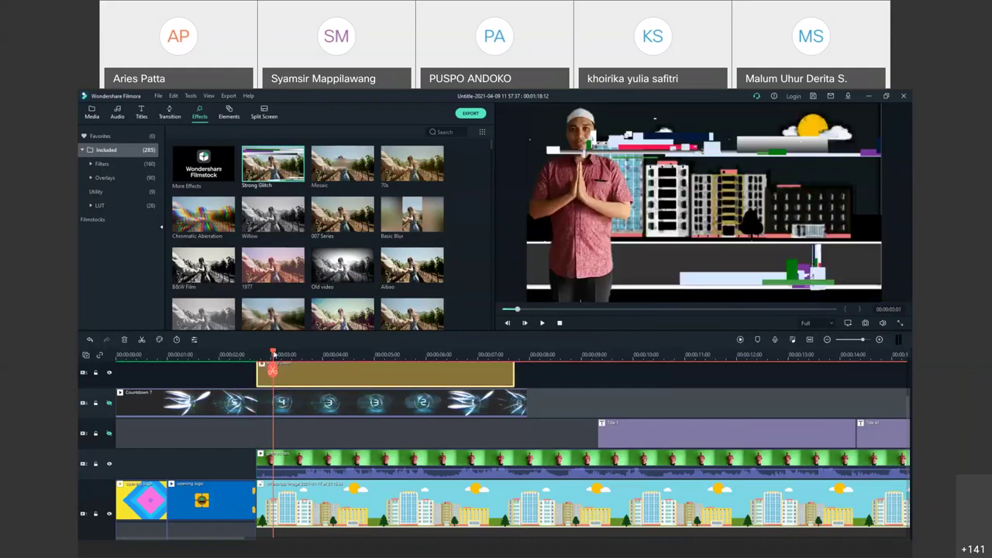
- Play the Strong Glitch section from the presenter clip's start, pause after the effect and return the playhead to 00:00:06:18
click(260, 354)
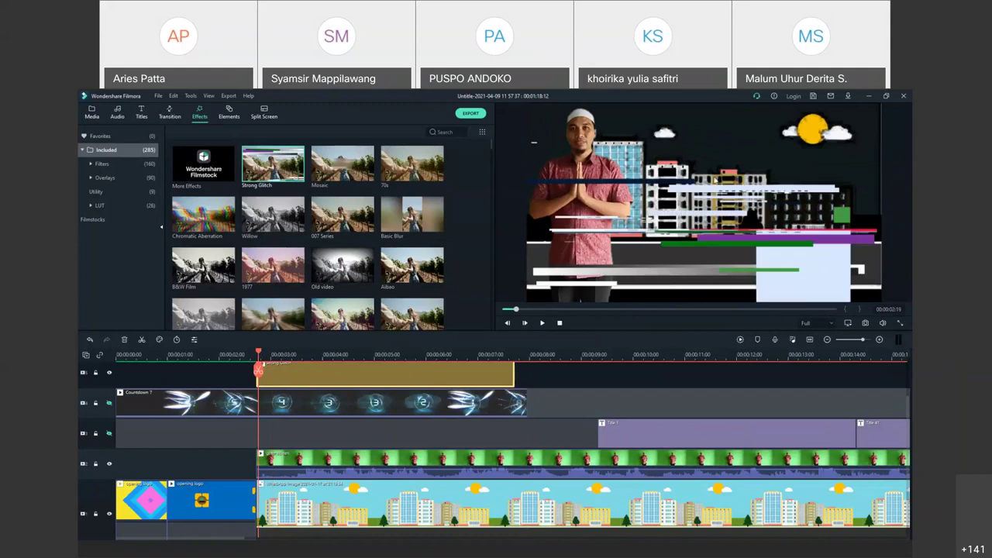
click(542, 324)
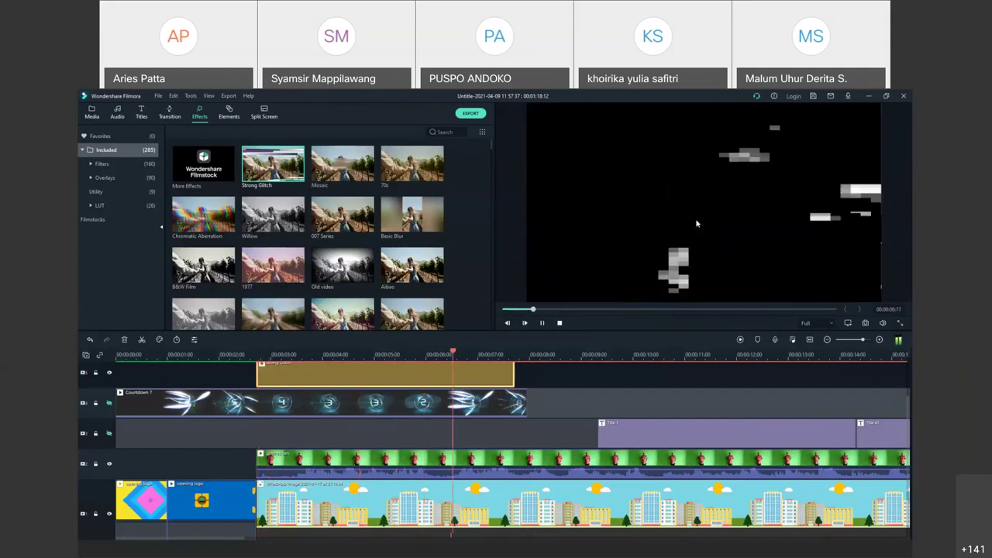
click(542, 323)
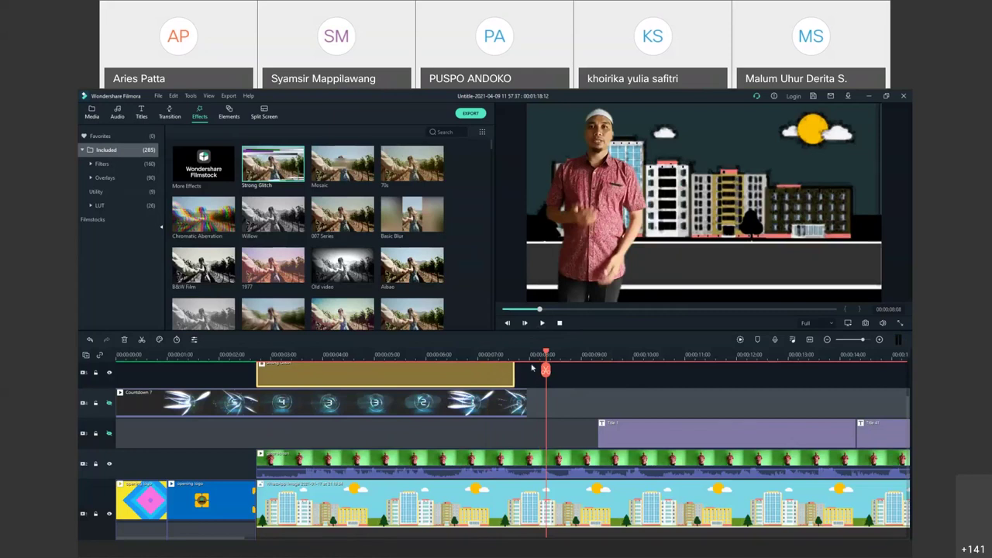
click(463, 355)
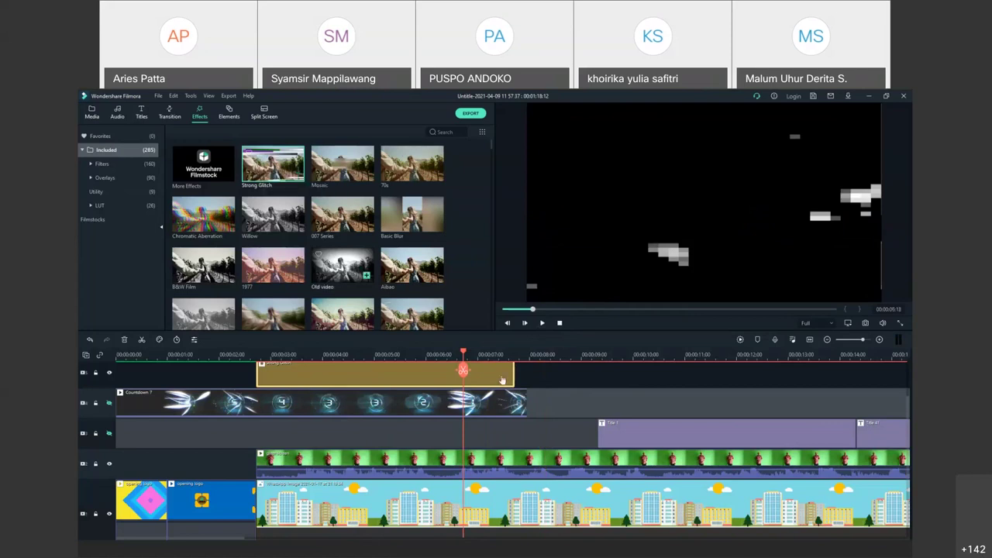
- Trim the end of the Strong Glitch effect slightly and add the Silent Film effect directly after it
mouse_move(513, 373)
mouse_down()
mouse_move(880, 382)
mouse_move(510, 375)
mouse_up()
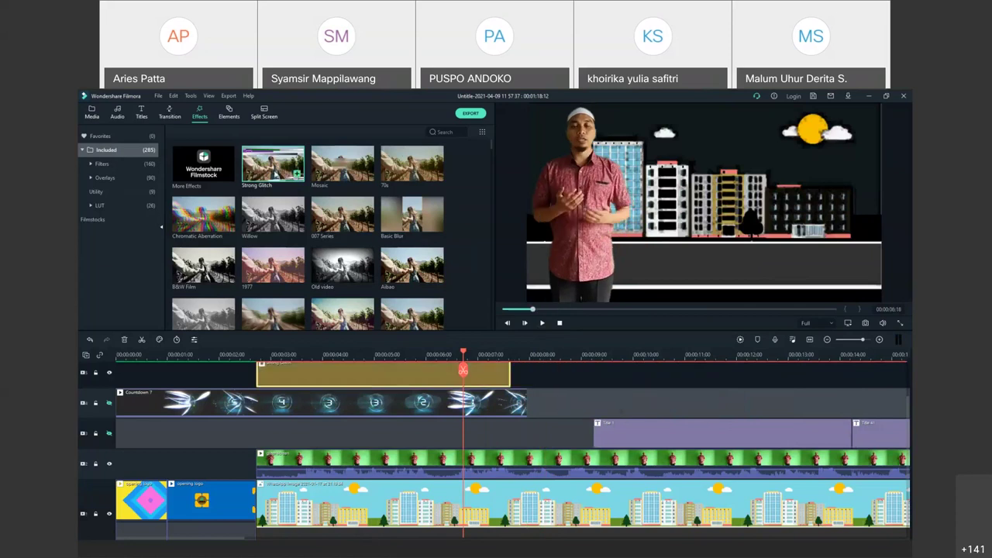
click(273, 162)
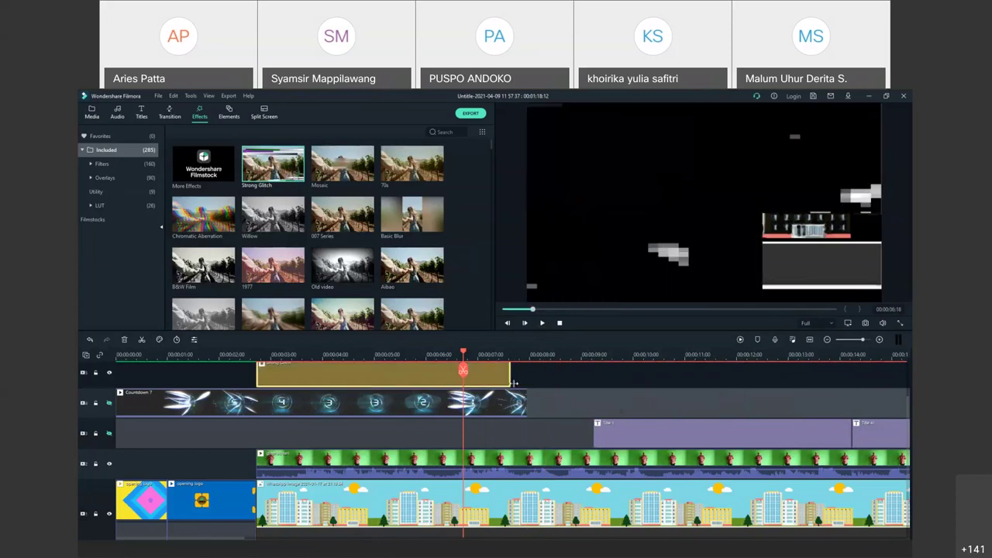
scroll(232, 225, down, 5)
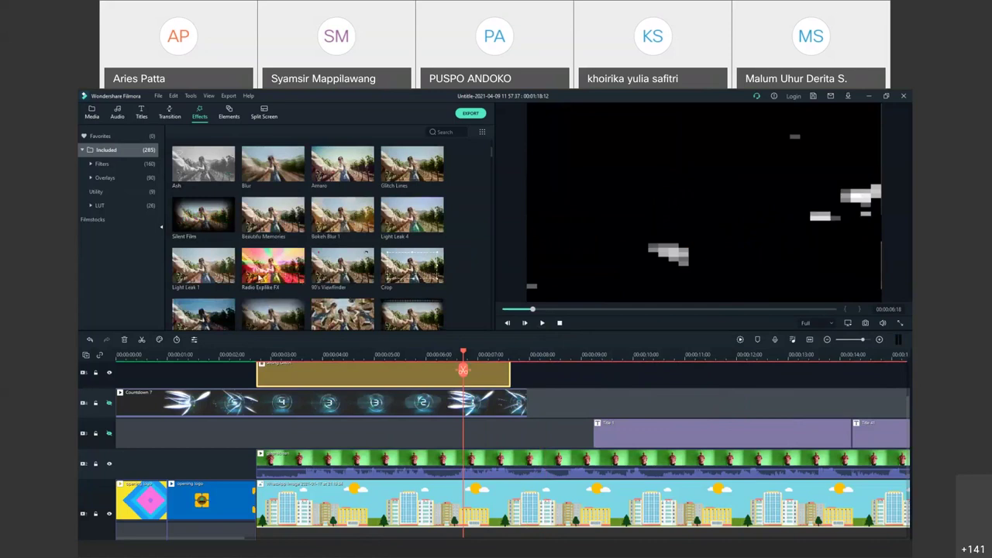
drag(204, 215, 515, 382)
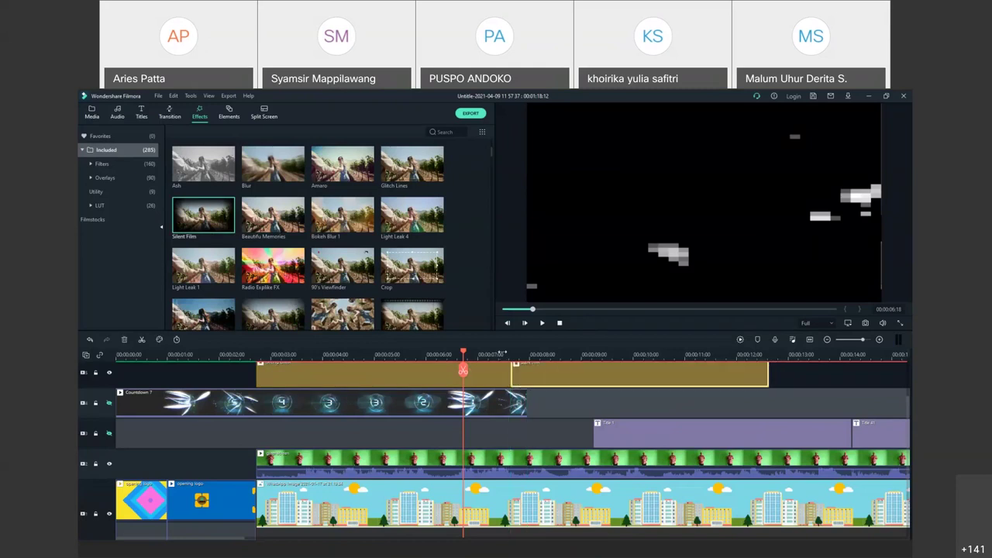
- Play the timeline from just before the Silent Film effect and stop playback
click(500, 354)
click(542, 322)
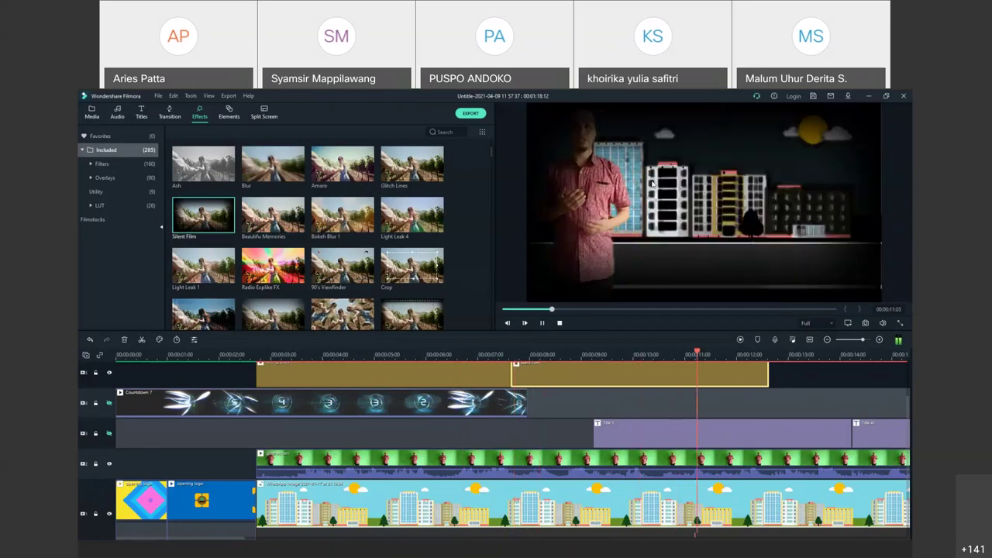
click(560, 323)
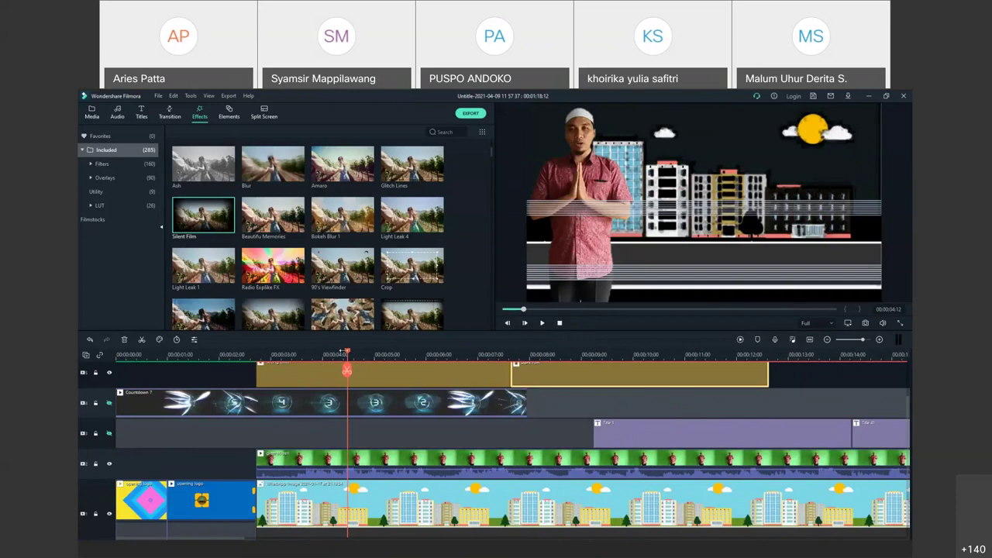
- Split the green-screen presenter clip at 00:00:06:11 and 00:00:07:24, and scrub back into the middle segment
drag(346, 353, 449, 371)
click(445, 465)
click(449, 370)
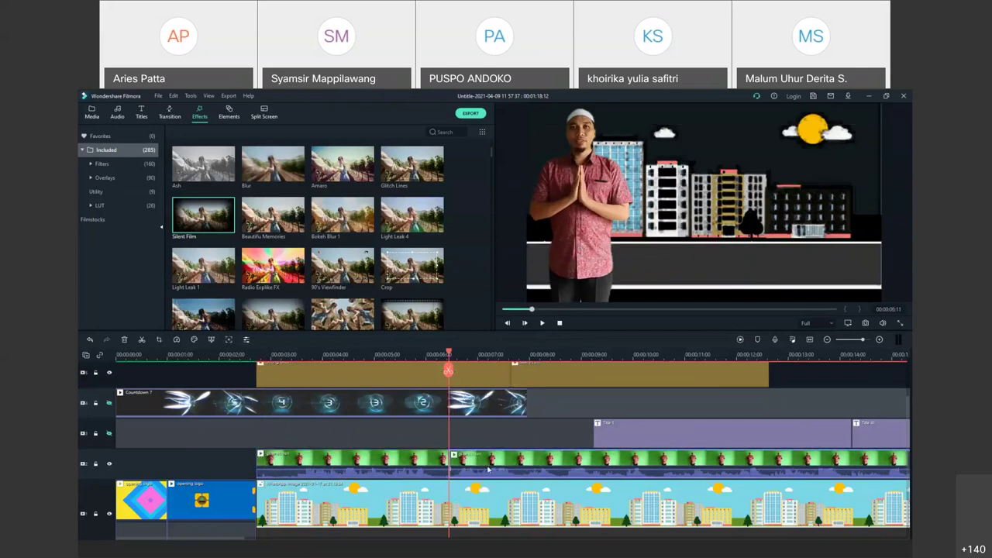
click(548, 355)
drag(548, 356, 527, 353)
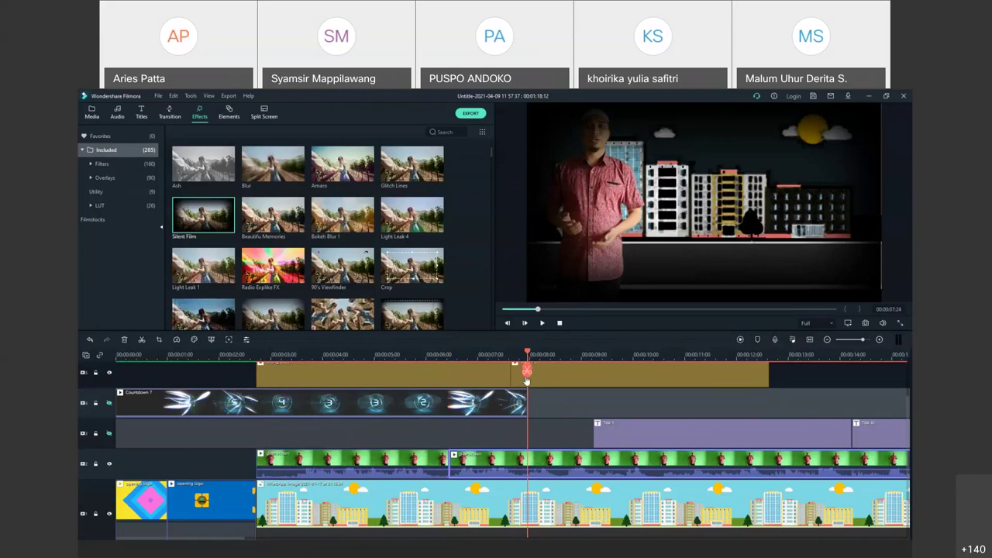
click(527, 372)
drag(528, 354, 496, 355)
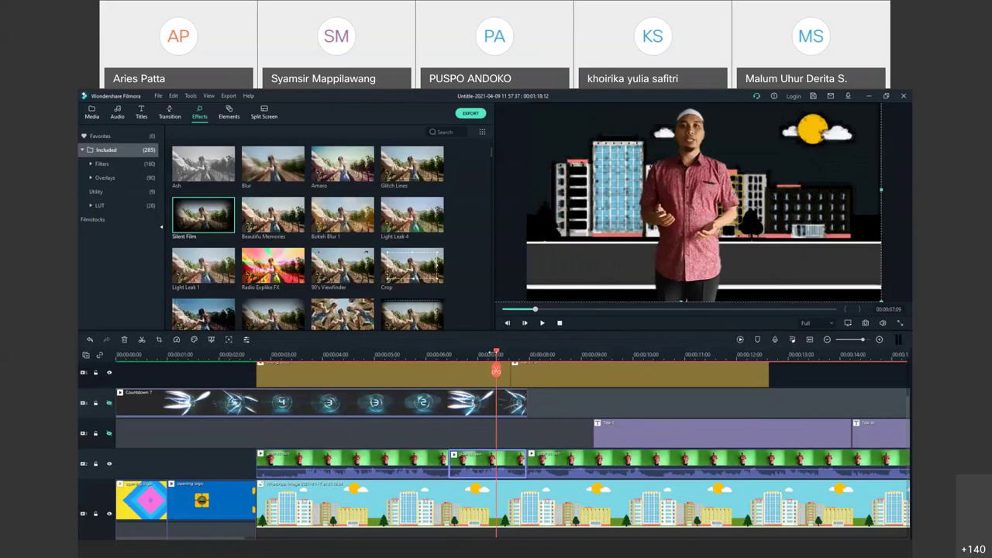
- Add Title 41 on a new track above the effects, starting at the middle presenter segment, and trim it to the end of Strong Glitch
drag(496, 357, 476, 372)
click(679, 200)
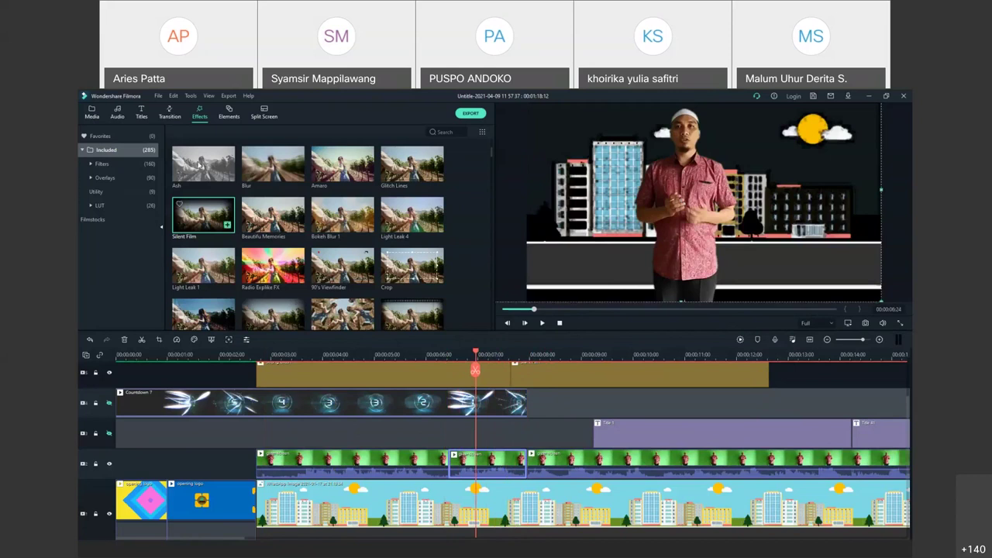
click(141, 112)
click(96, 191)
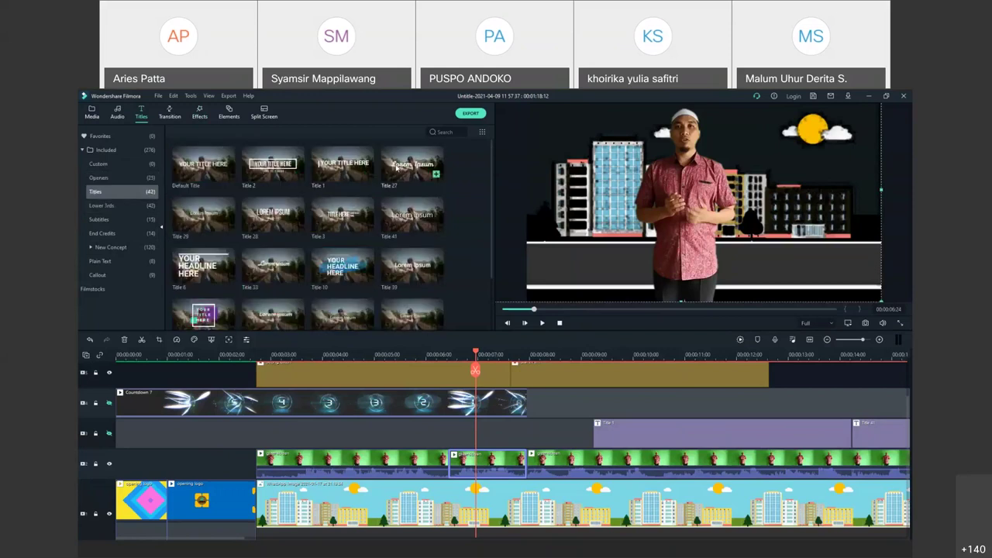
drag(412, 214, 473, 406)
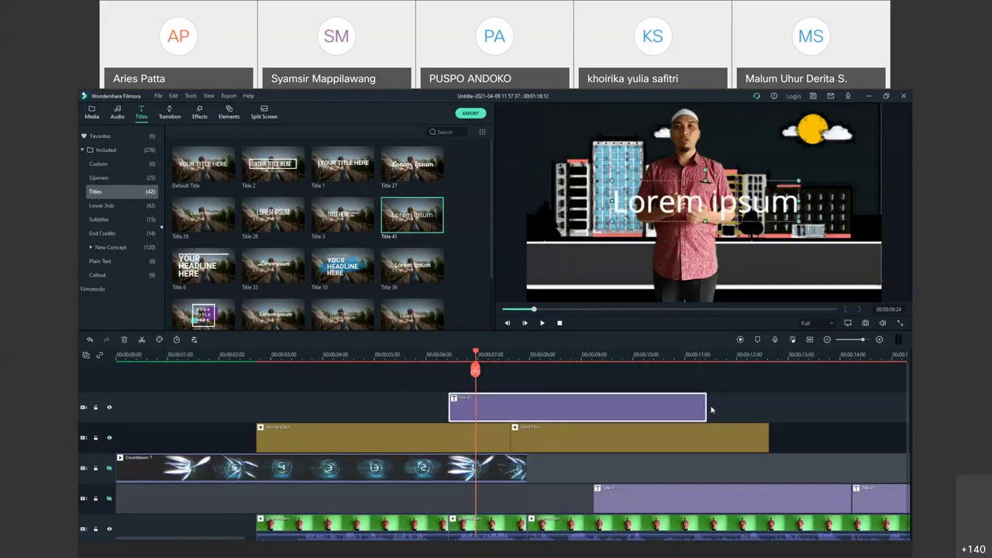
drag(706, 409, 509, 412)
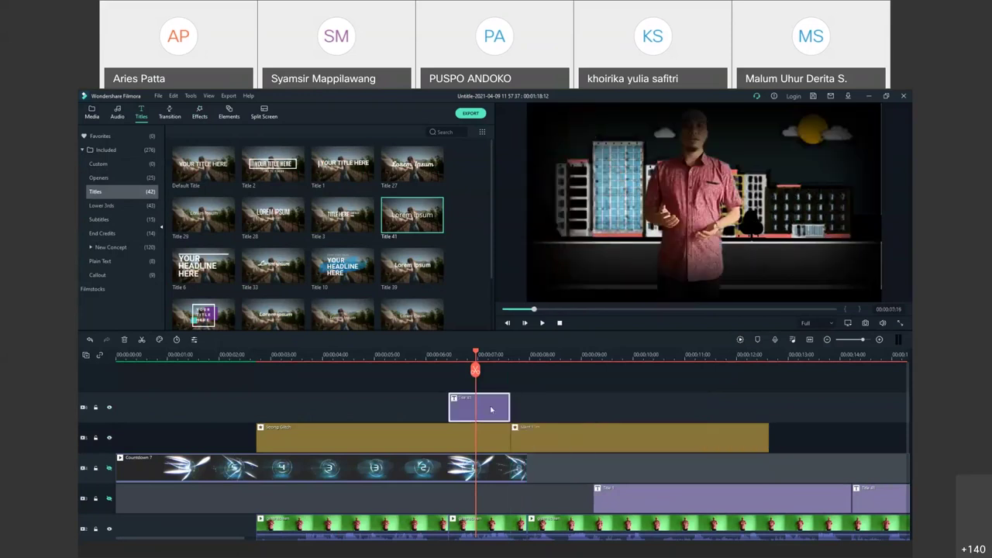
- Replace the new title's text with "IGI TAKALAR" and shift it slightly left in the frame
double_click(491, 409)
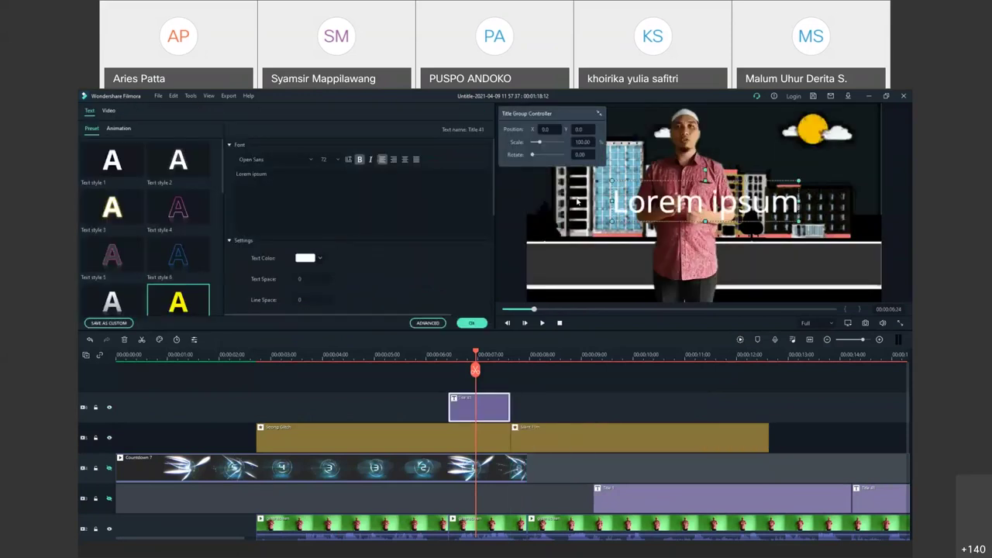
double_click(706, 202)
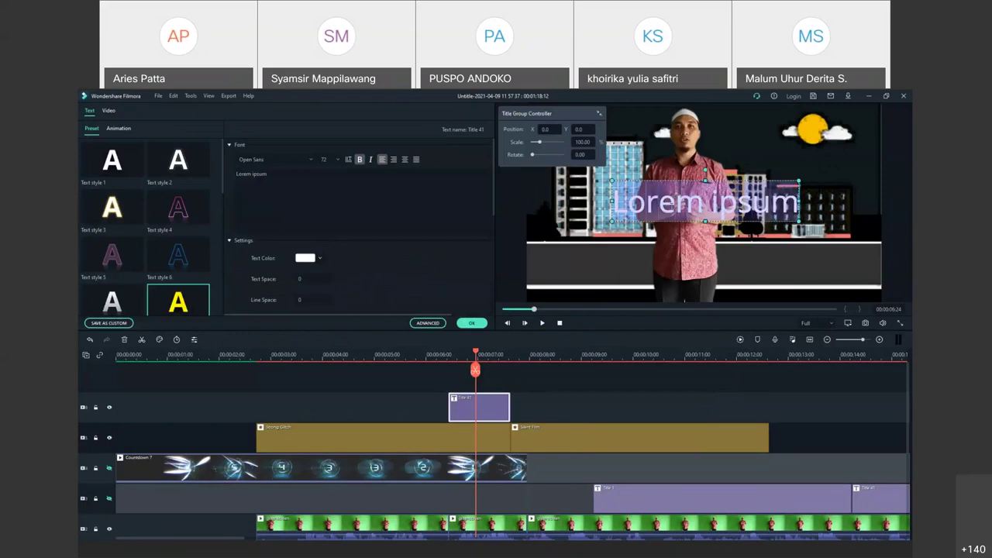
text(IGI)
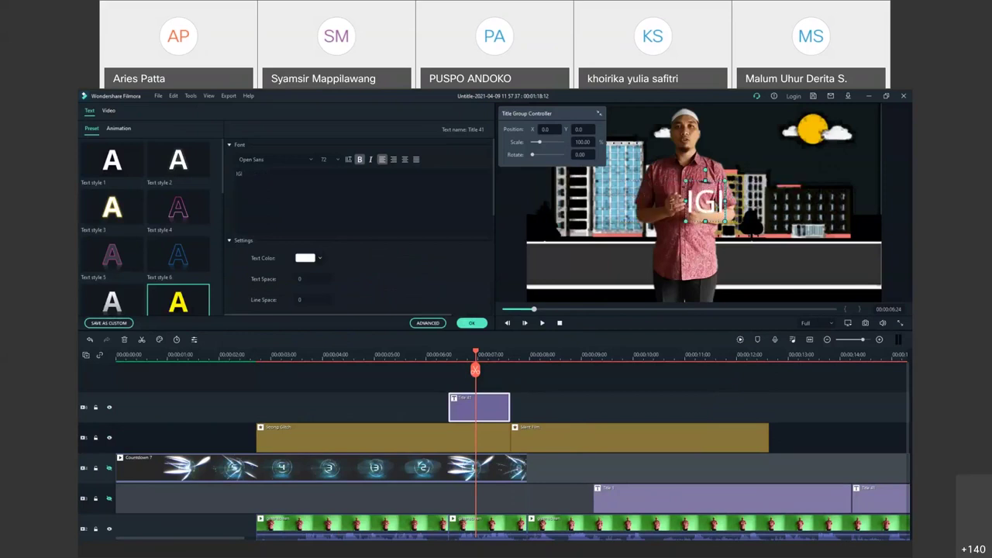
key(space)
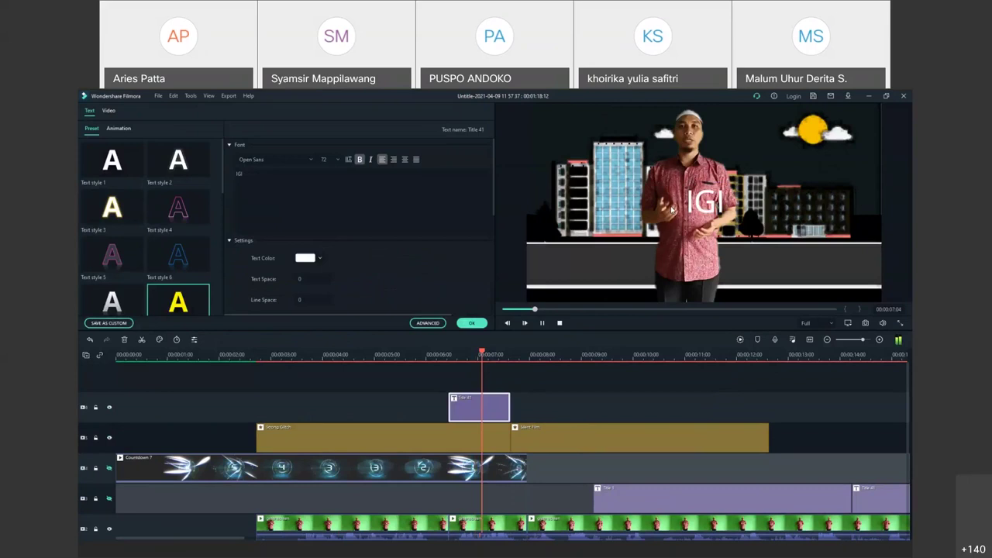
click(449, 355)
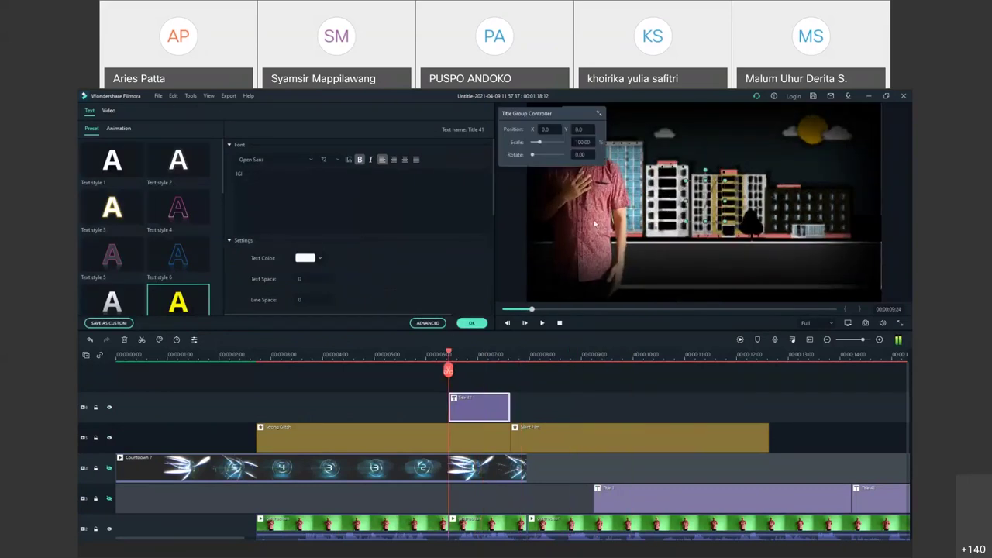
click(265, 179)
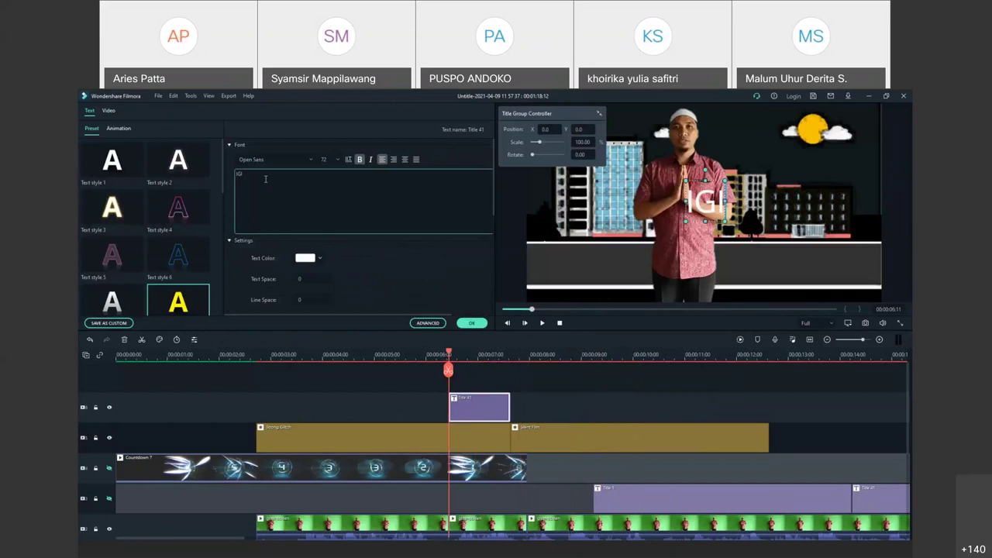
text(TAKA)
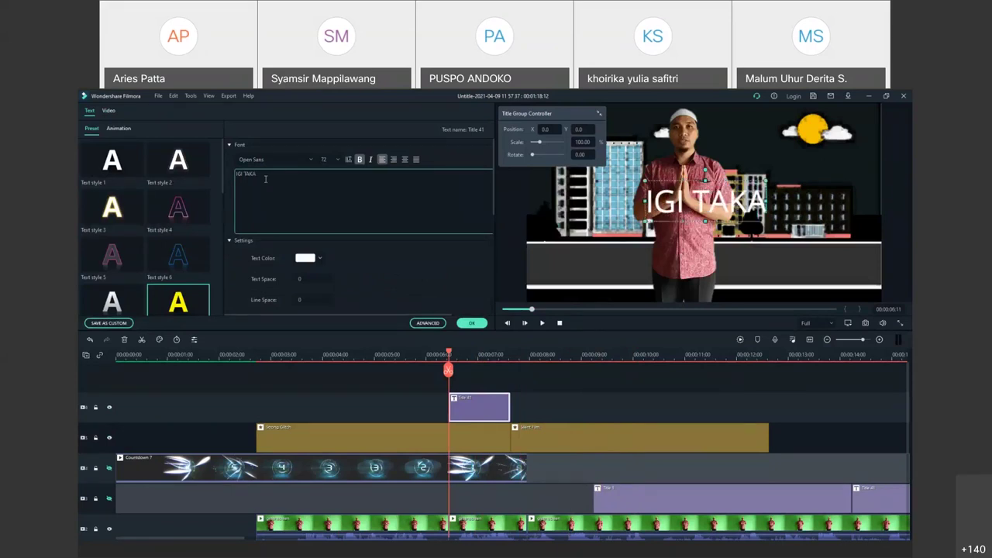
text(LAR)
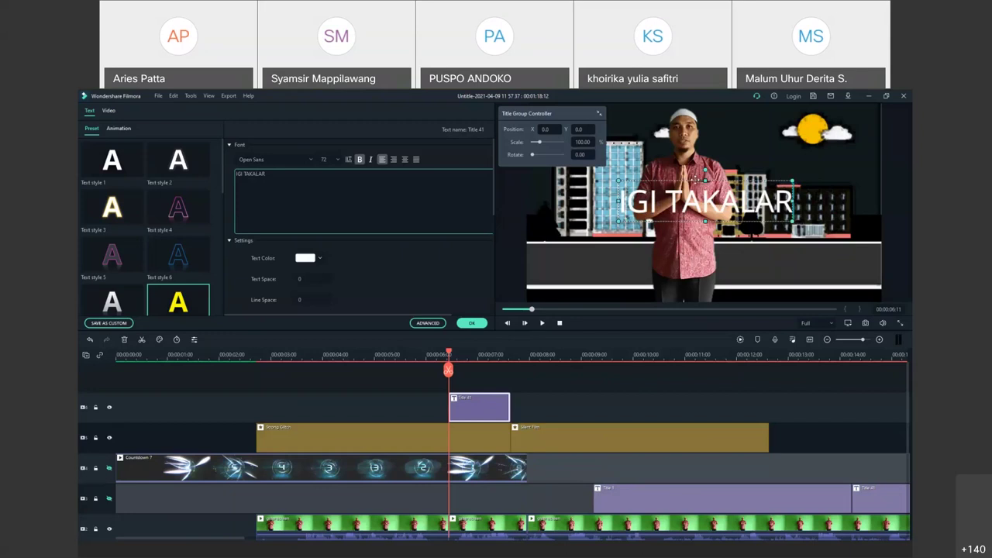
drag(702, 180, 685, 180)
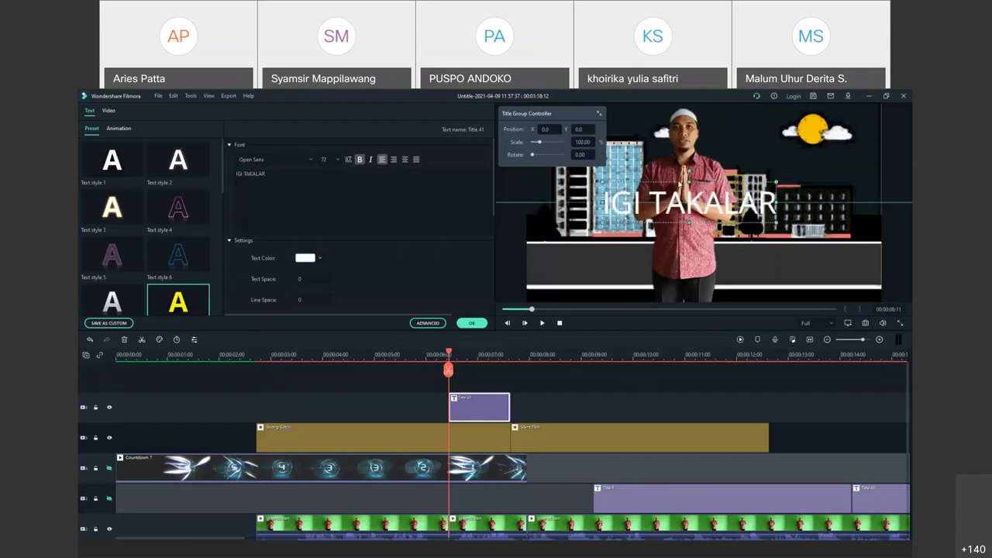
click(472, 323)
- Scrub across the title's start, then shorten the title clip by about half and align its start at 00:00:06:16
scroll(539, 460, down, 3)
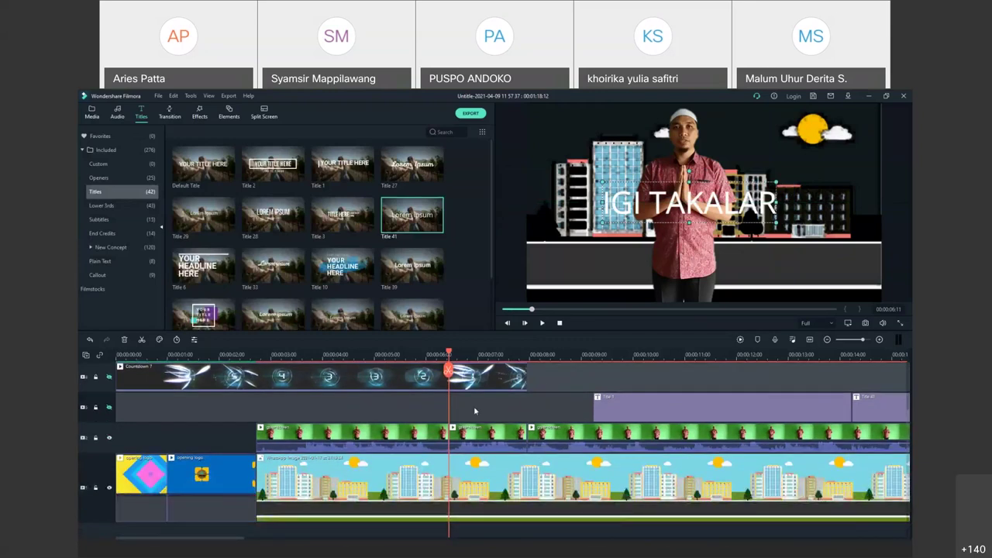
click(440, 354)
click(425, 355)
drag(425, 354, 462, 357)
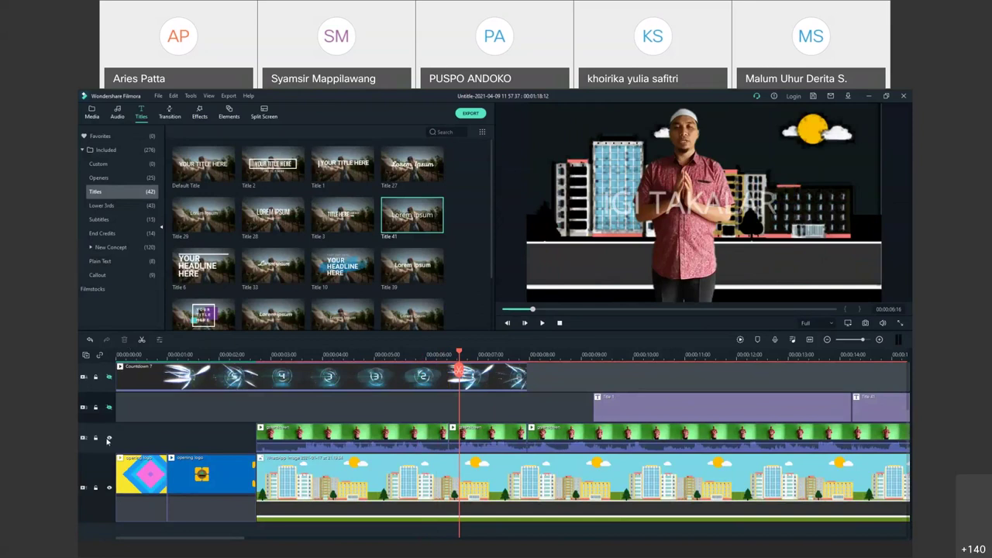
scroll(108, 440, up, 2)
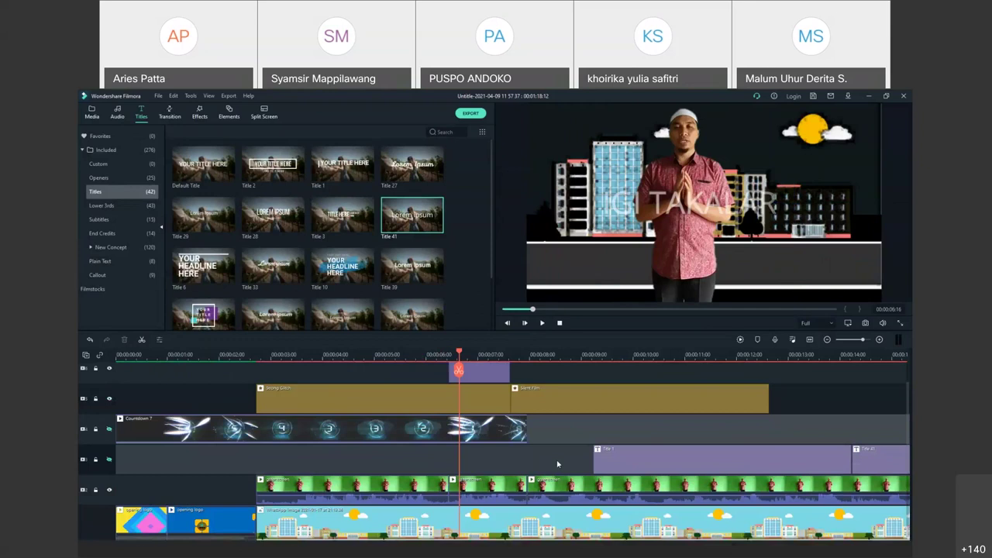
click(482, 377)
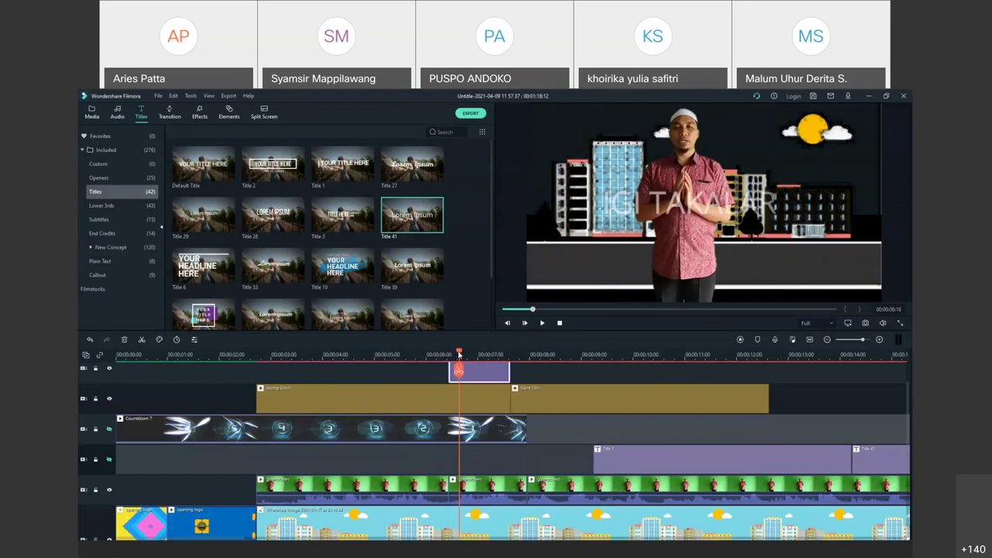
drag(509, 372, 479, 373)
click(468, 379)
- Set the IGI TAKALAR title's text animation to No Animation
double_click(474, 375)
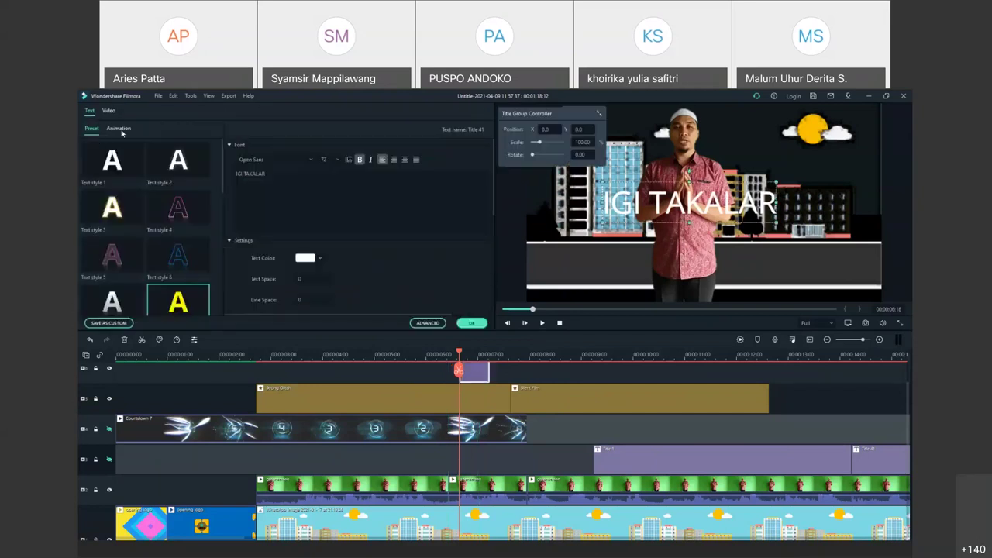
click(121, 131)
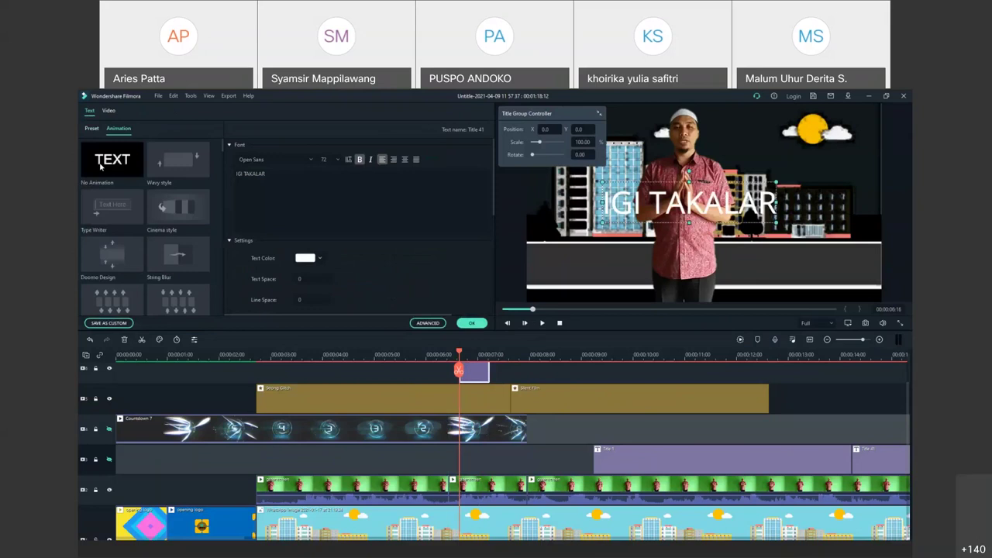
click(100, 166)
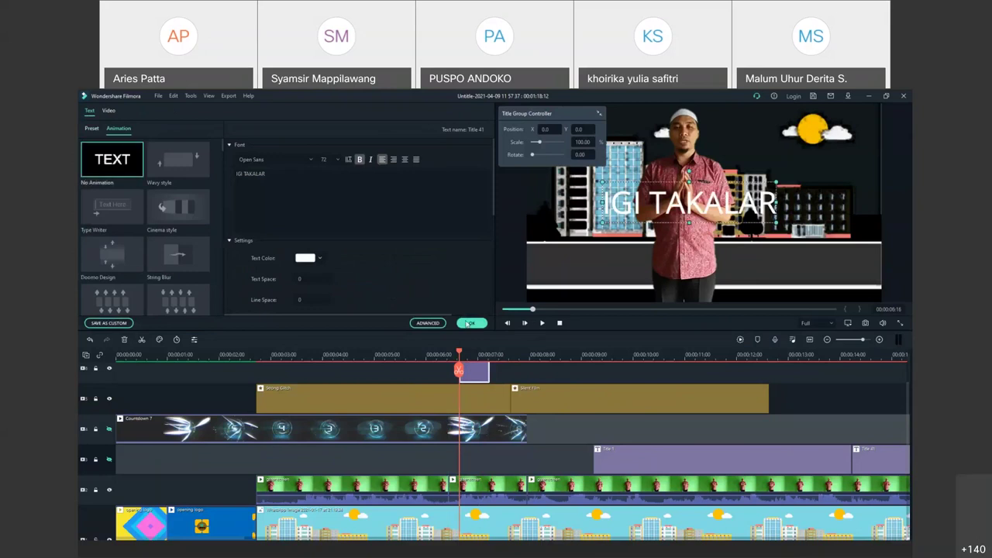
click(469, 323)
- Select the middle presenter segment, play the timeline from 00:00:06:11 through the title and stop after the segment
drag(460, 353, 448, 354)
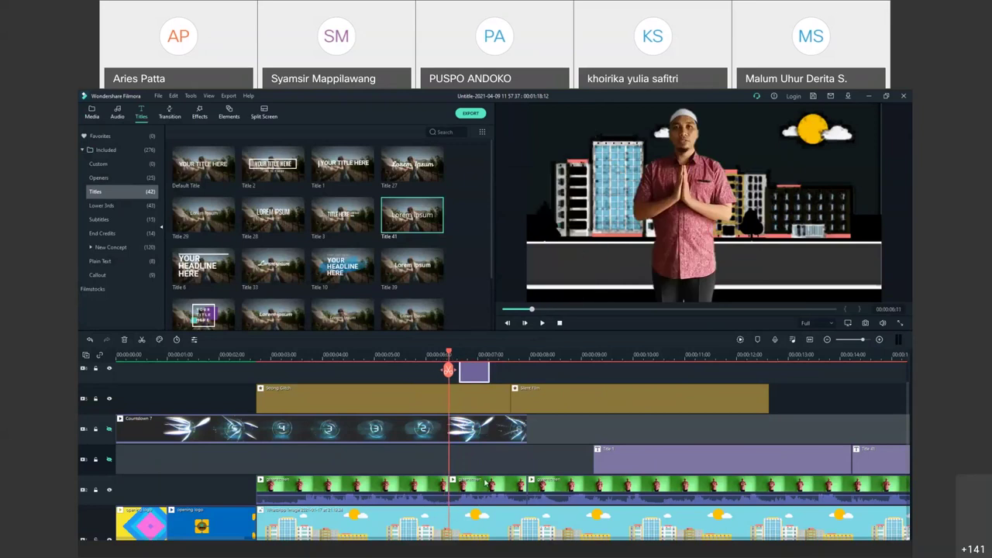
click(485, 482)
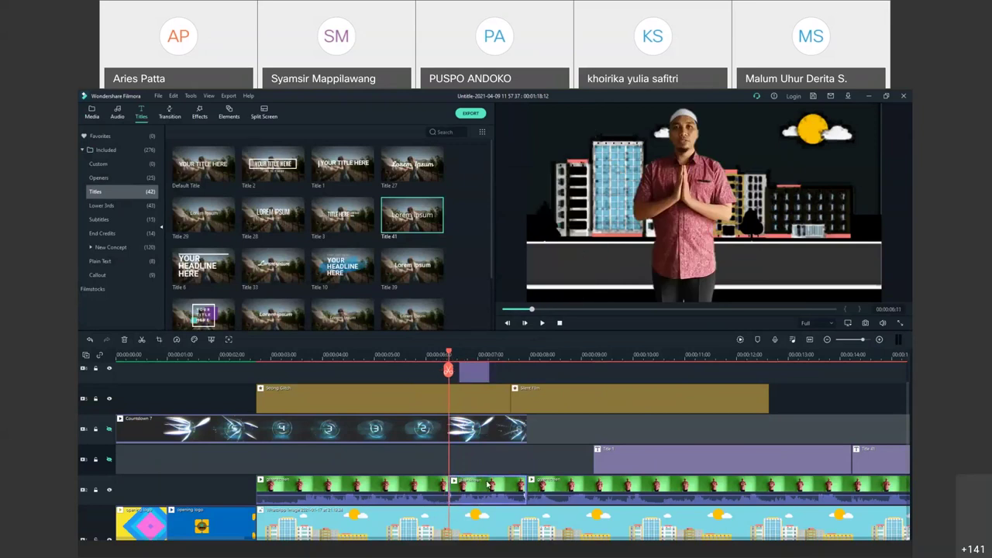
key(space)
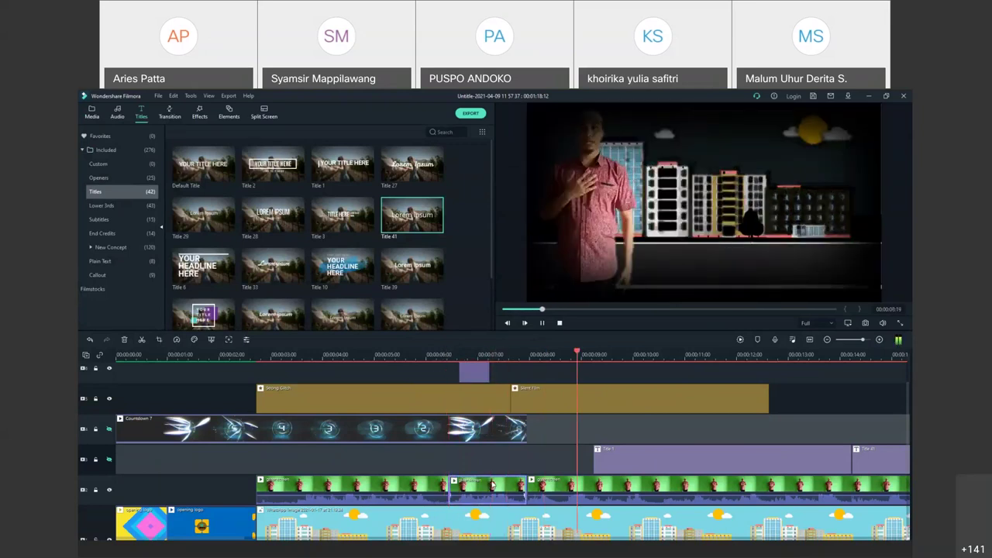
key(space)
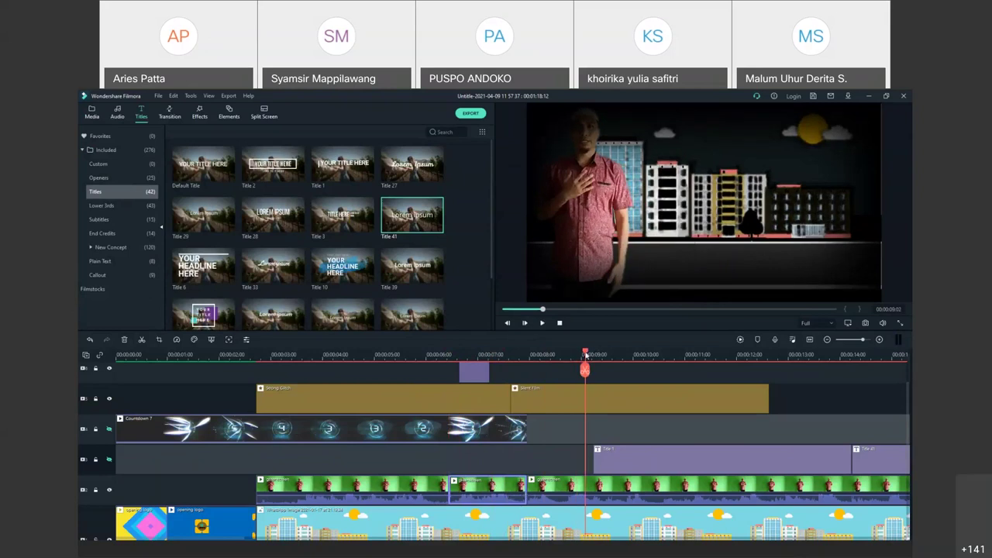
- Delete the middle presenter segment and close the gap by moving the following segment against the first one
drag(586, 355, 494, 354)
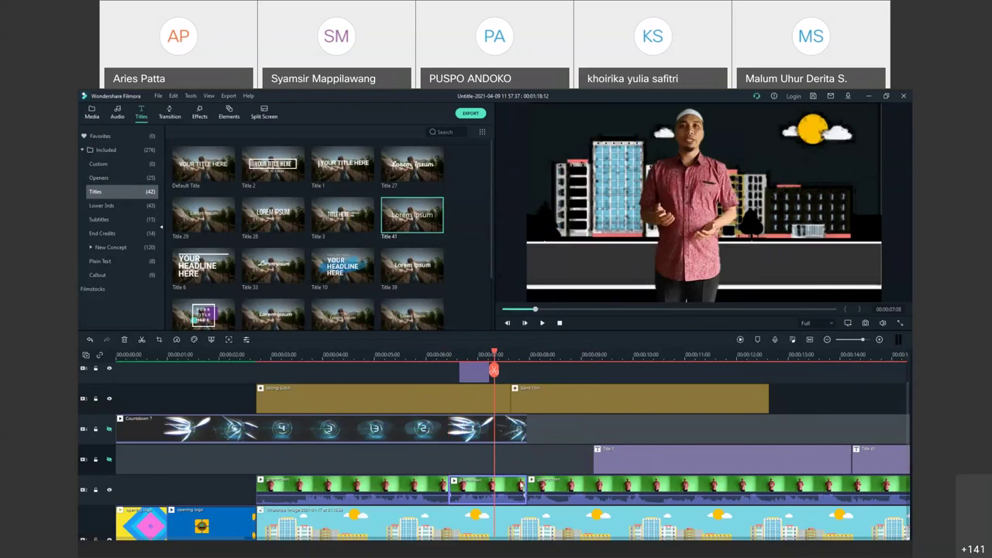
key(Delete)
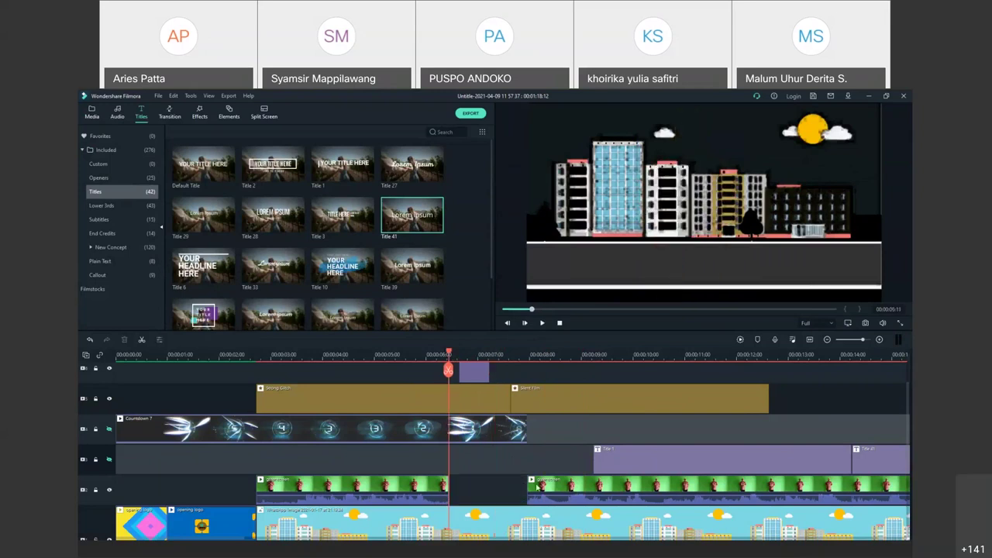
drag(537, 486, 462, 487)
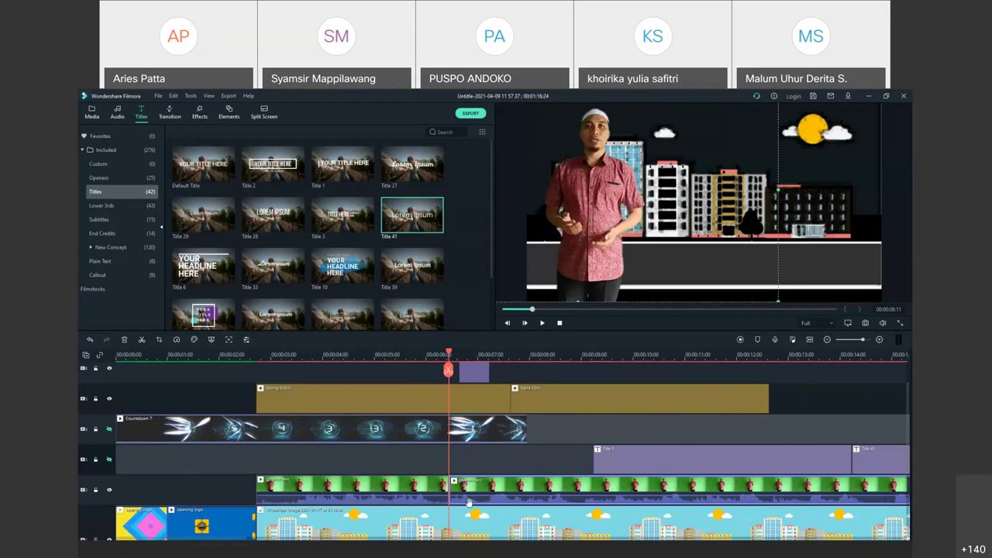
- Open Crop and Zoom for the second presenter segment, try several crop frames and restore the full 1280 x 720 frame
double_click(479, 489)
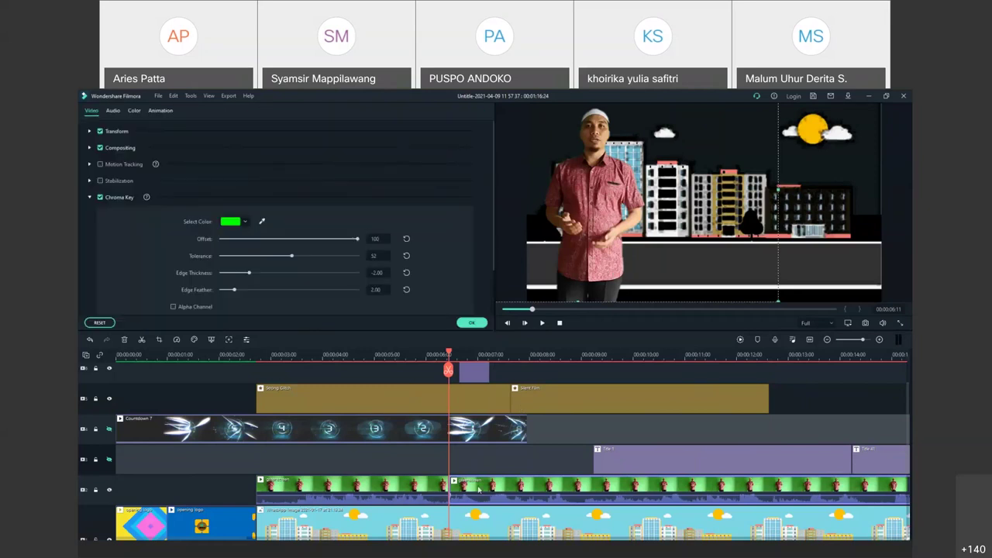
click(159, 340)
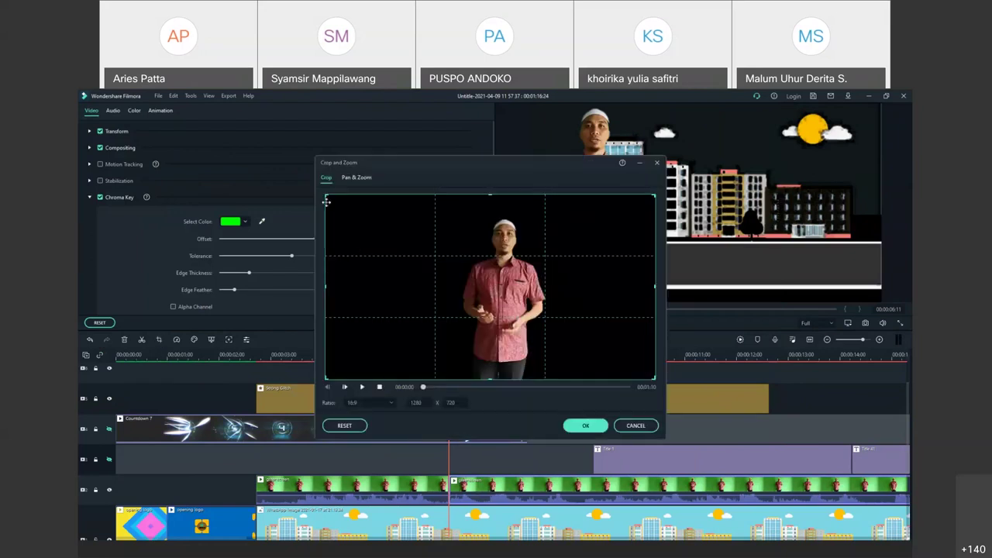
drag(327, 197, 469, 264)
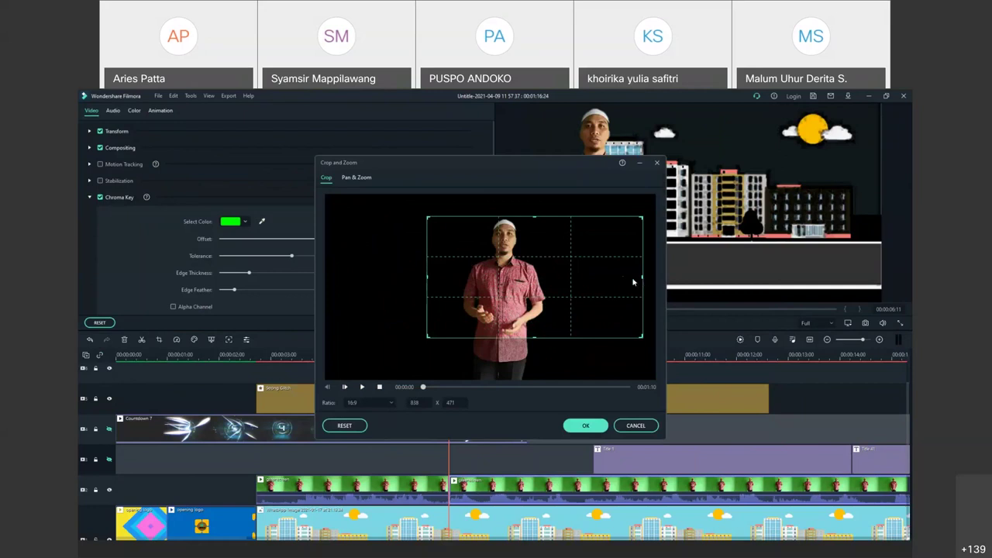
drag(427, 218, 386, 195)
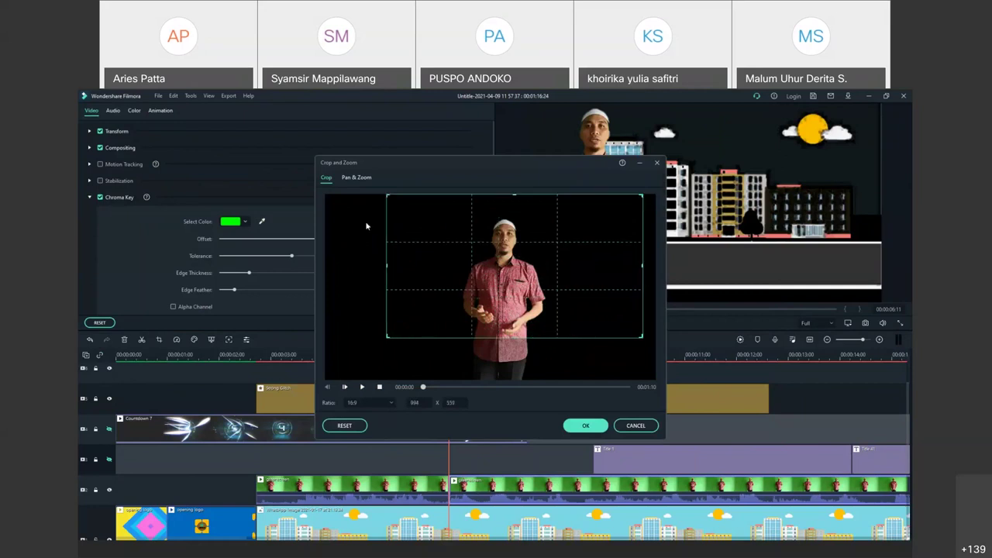
drag(515, 338, 514, 380)
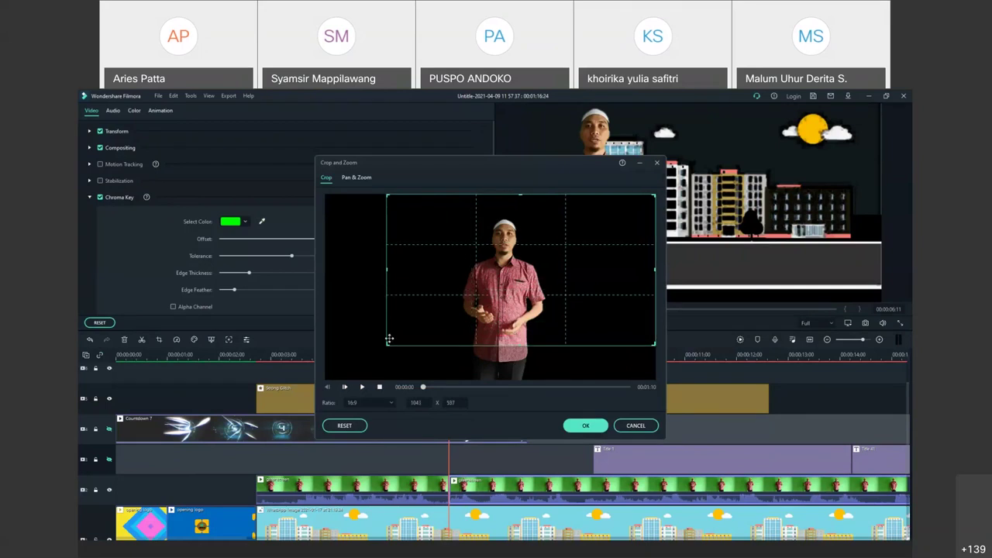
drag(387, 345, 321, 369)
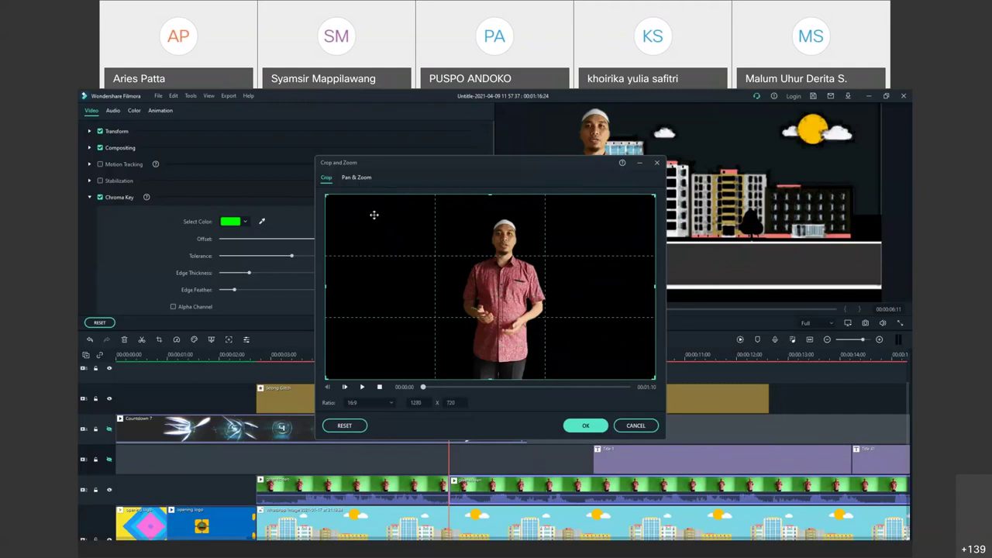
- Set up Pan & Zoom for the second presenter segment with the end frame shrunk to 270 x 152 over his torso
click(361, 178)
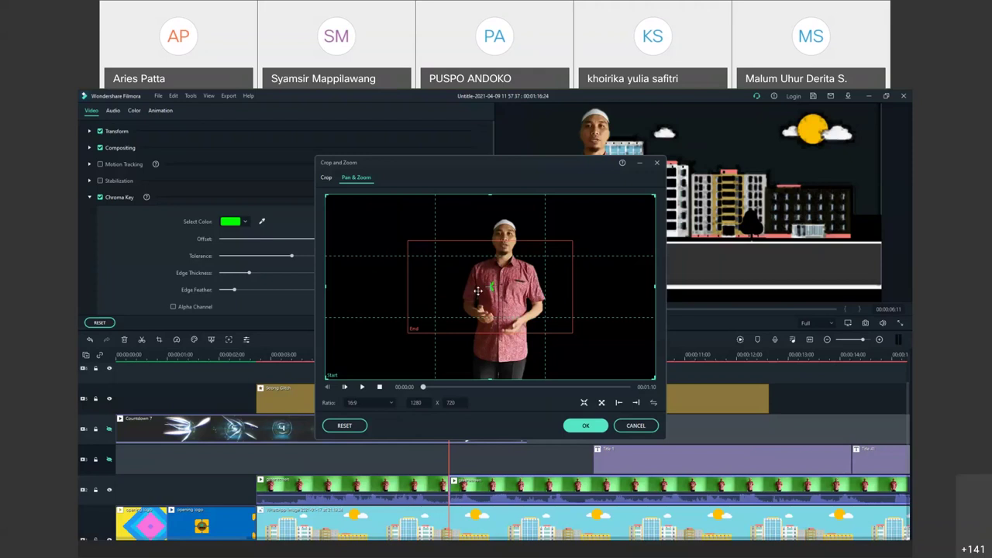
click(410, 241)
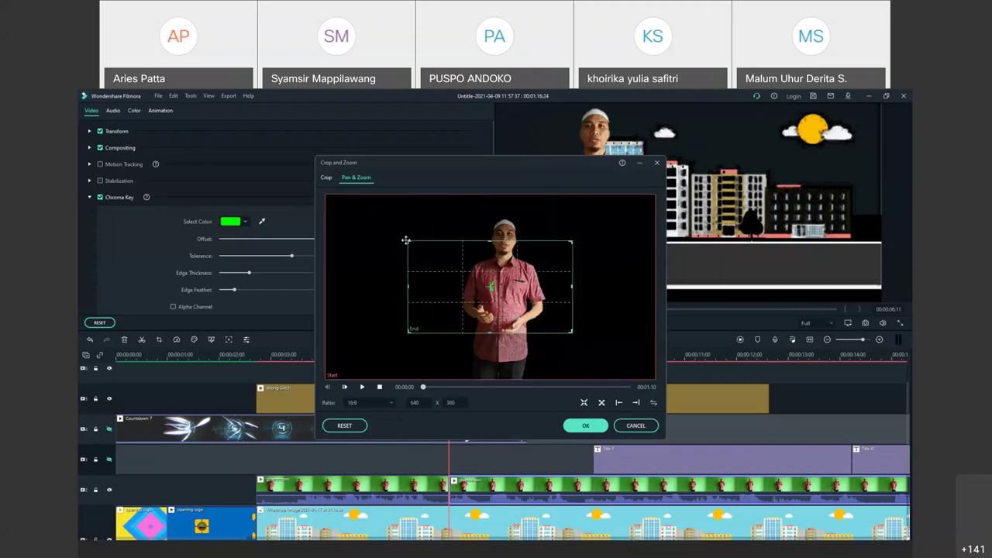
drag(410, 241, 501, 290)
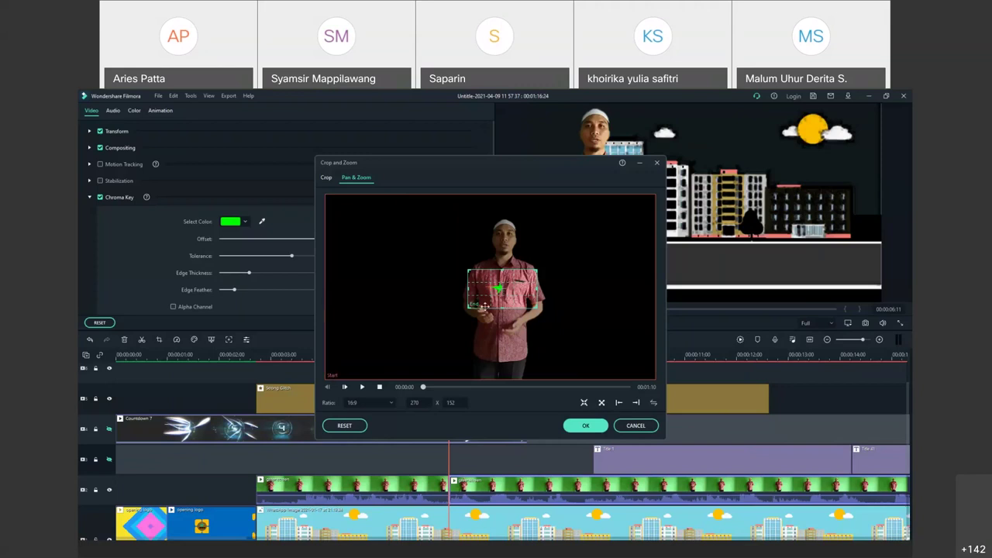
mouse_move(506, 289)
mouse_down()
mouse_move(507, 315)
mouse_move(500, 295)
mouse_move(419, 248)
mouse_move(488, 229)
mouse_move(547, 338)
mouse_move(388, 283)
mouse_move(510, 235)
mouse_move(498, 237)
mouse_move(497, 315)
mouse_move(543, 235)
mouse_move(461, 286)
mouse_move(493, 261)
mouse_move(493, 240)
mouse_move(498, 299)
mouse_up()
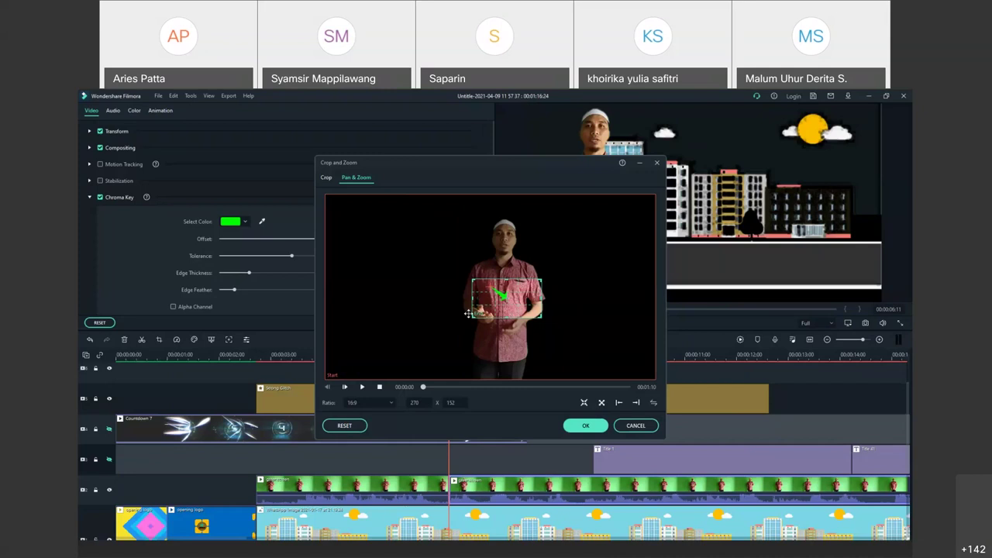
- Swap the start and end frames, apply the pan and zoom, and preview it from 00:00:06:11
click(654, 403)
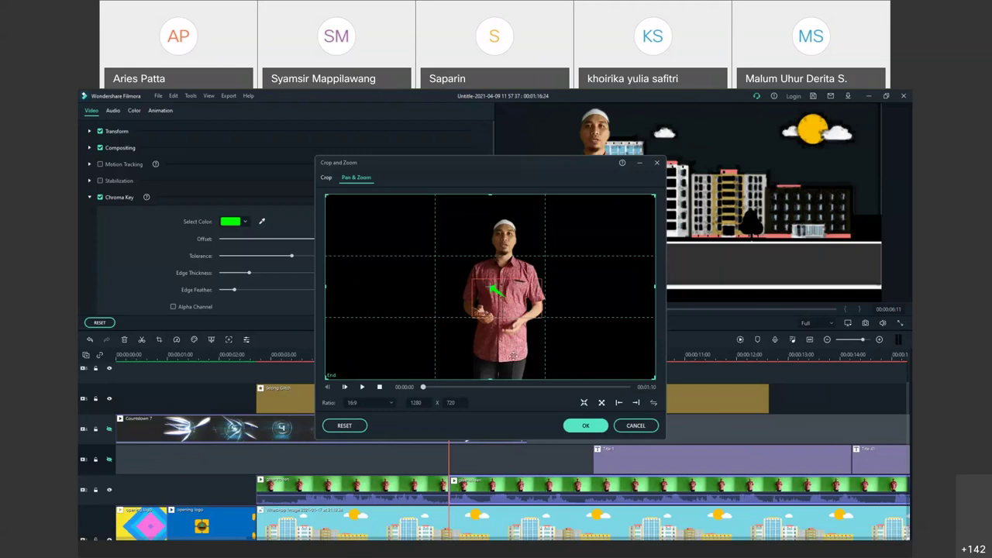
click(657, 409)
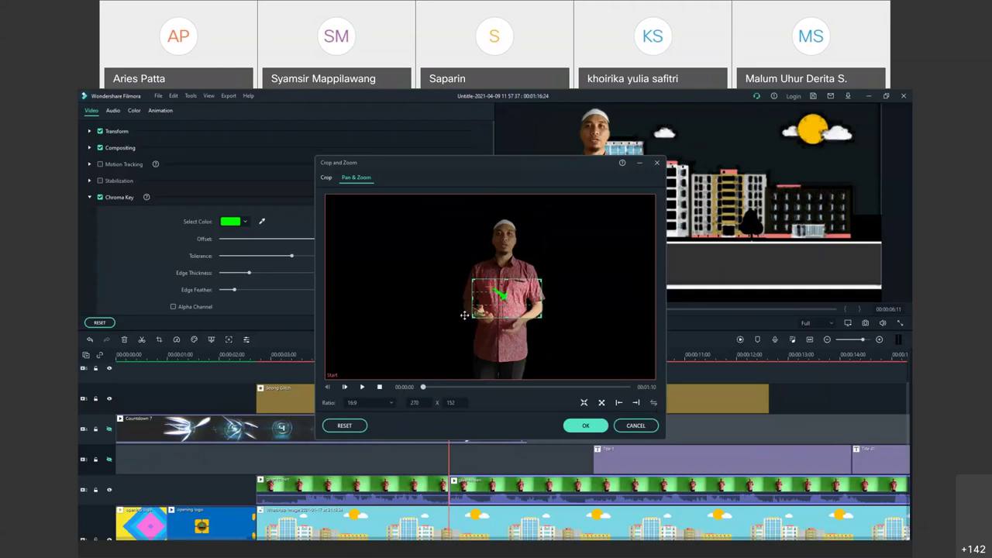
click(656, 407)
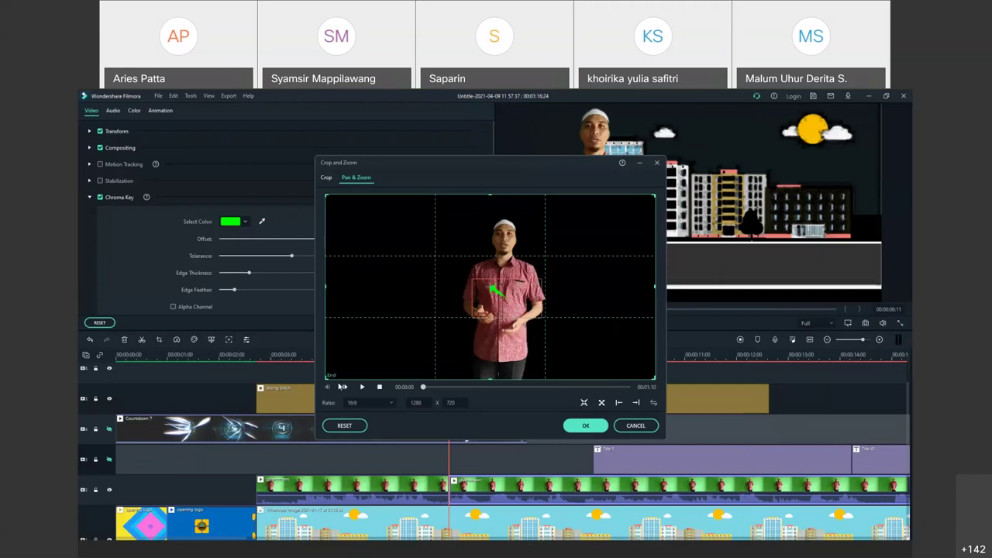
click(571, 428)
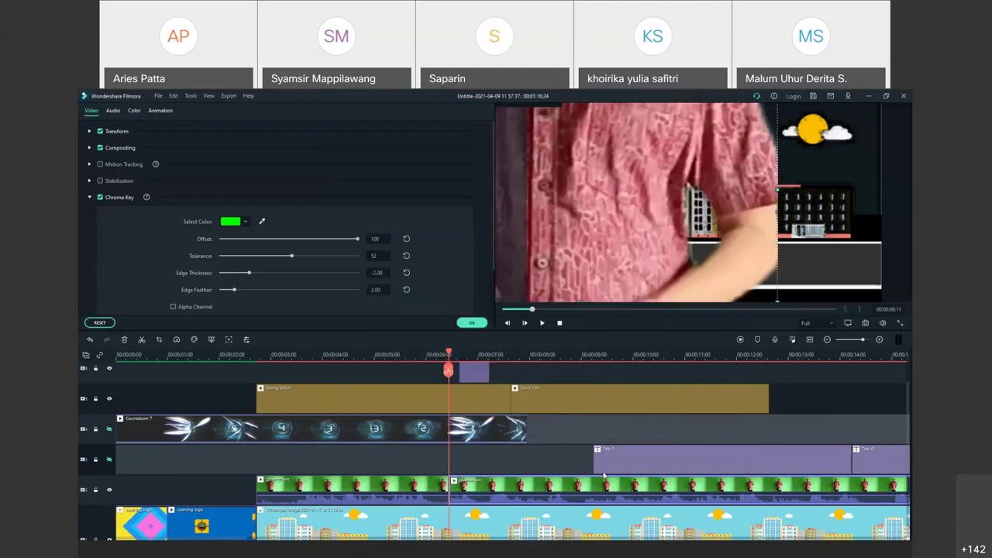
click(543, 323)
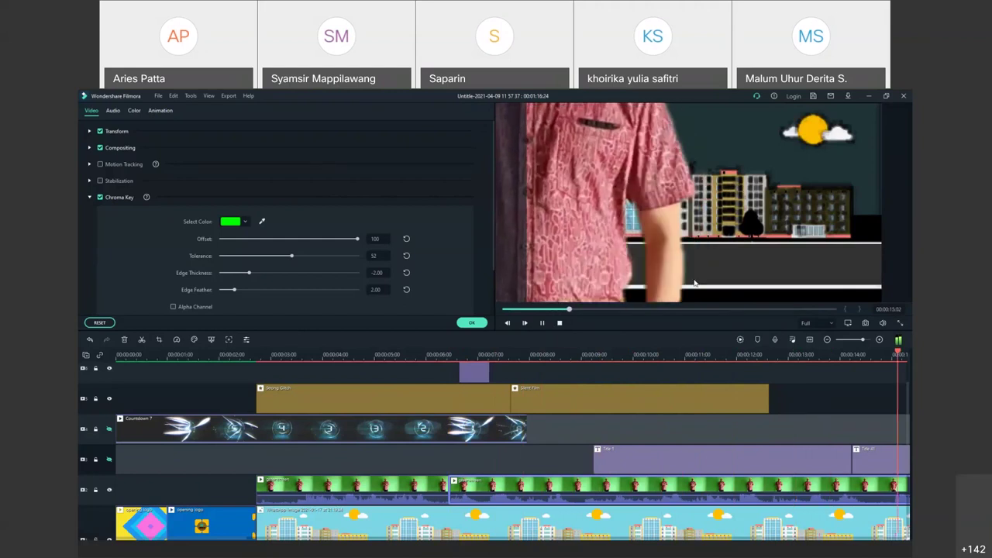
click(559, 324)
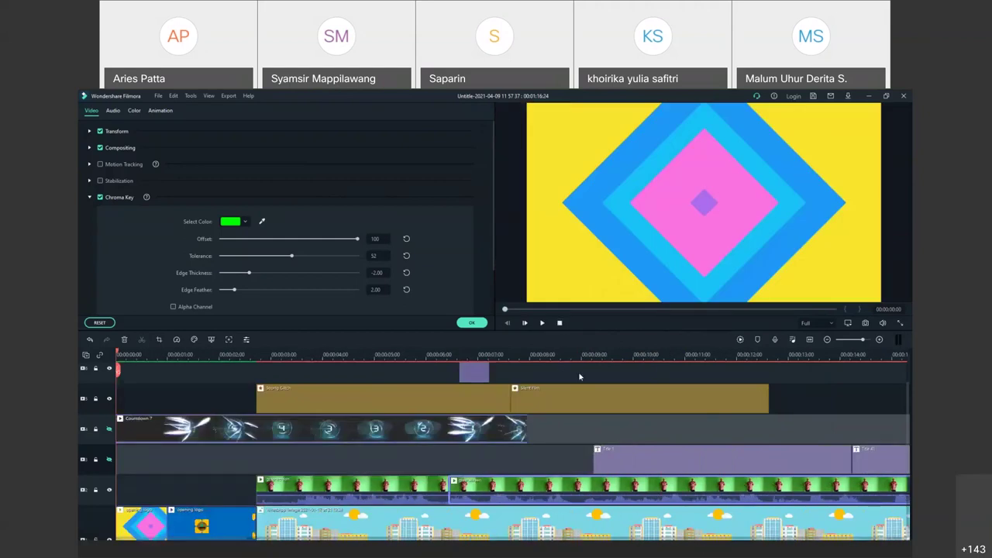
- Split the presenter clip at 00:00:11:19 and shift the picture of the part after the cut toward the frame's lower right
click(724, 356)
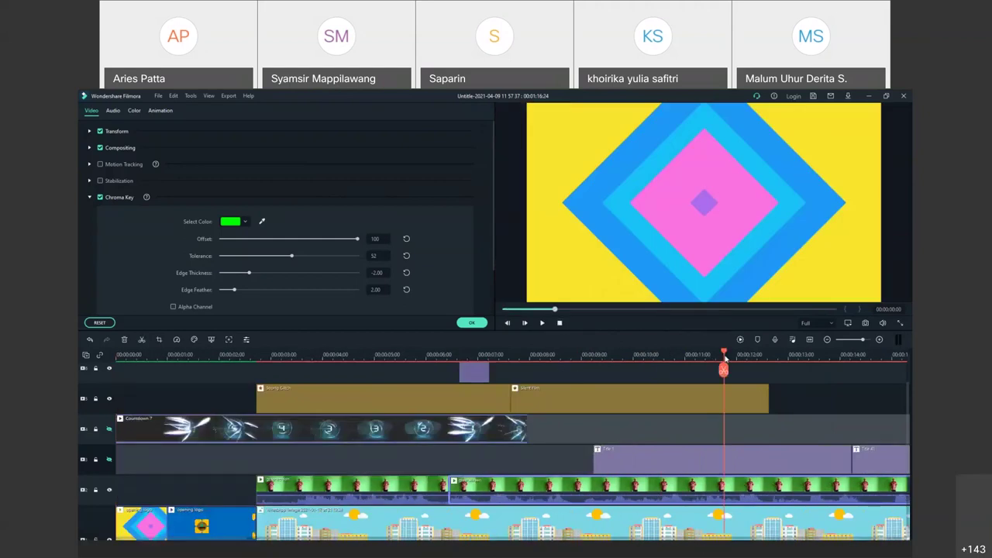
key(ctrl+b)
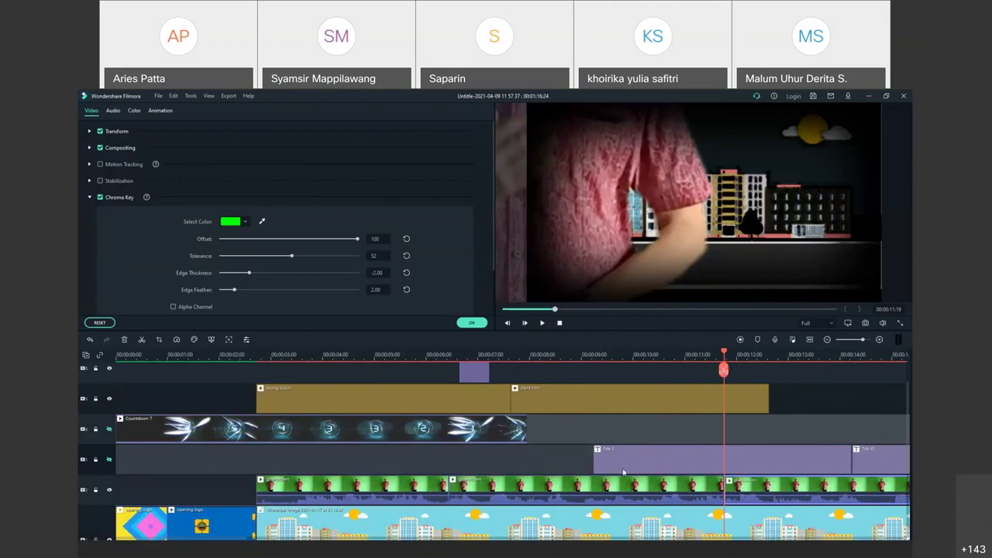
click(623, 481)
drag(630, 231, 687, 251)
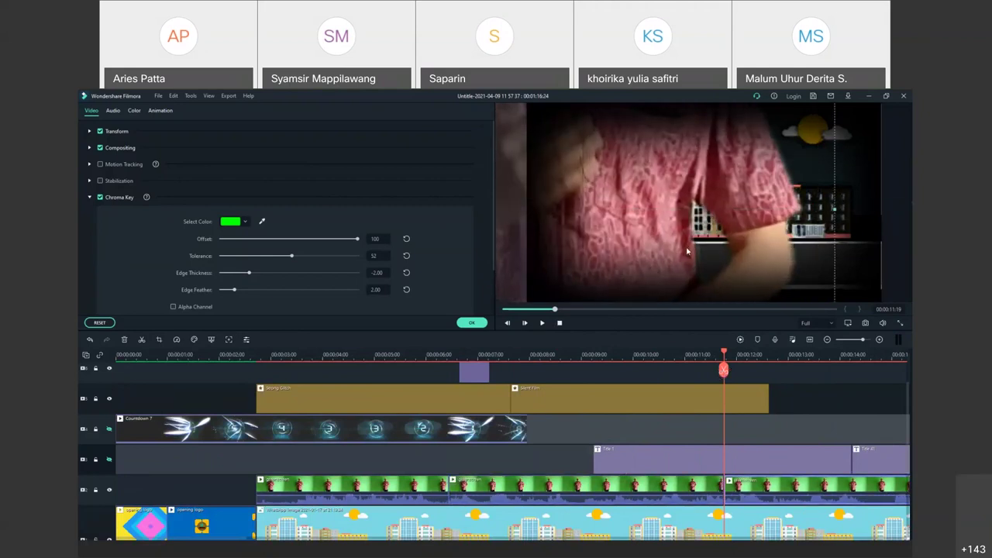
click(472, 322)
drag(643, 236, 573, 137)
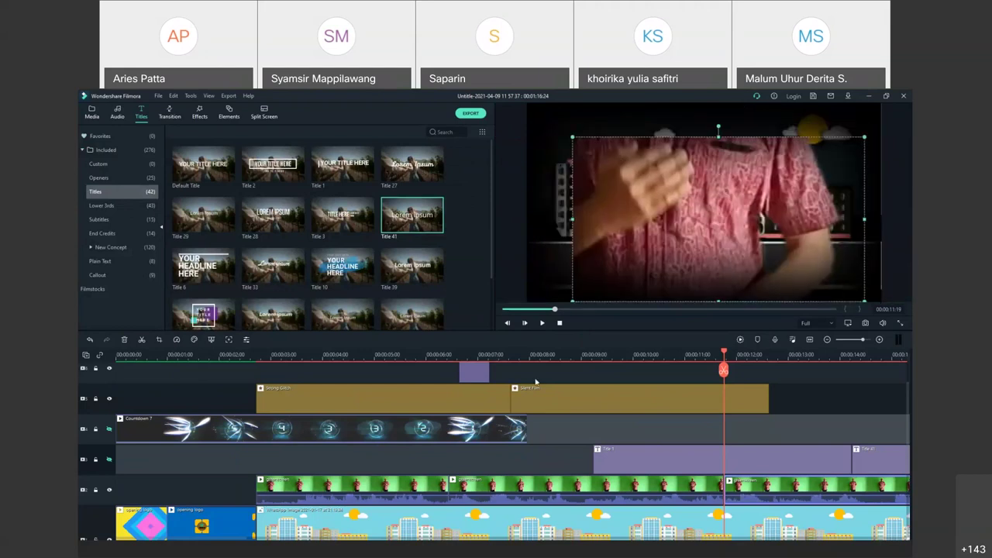
- Enlarge the middle presenter segment's start zoom frame to about 1273 x 716, apply it and reposition the presenter farther right over the buildings
click(521, 473)
key(Up)
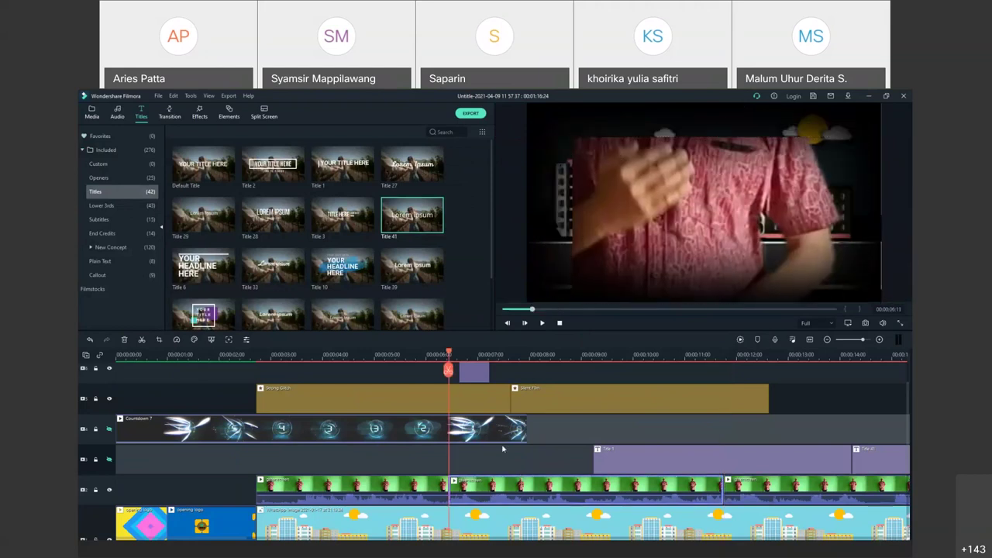
click(159, 340)
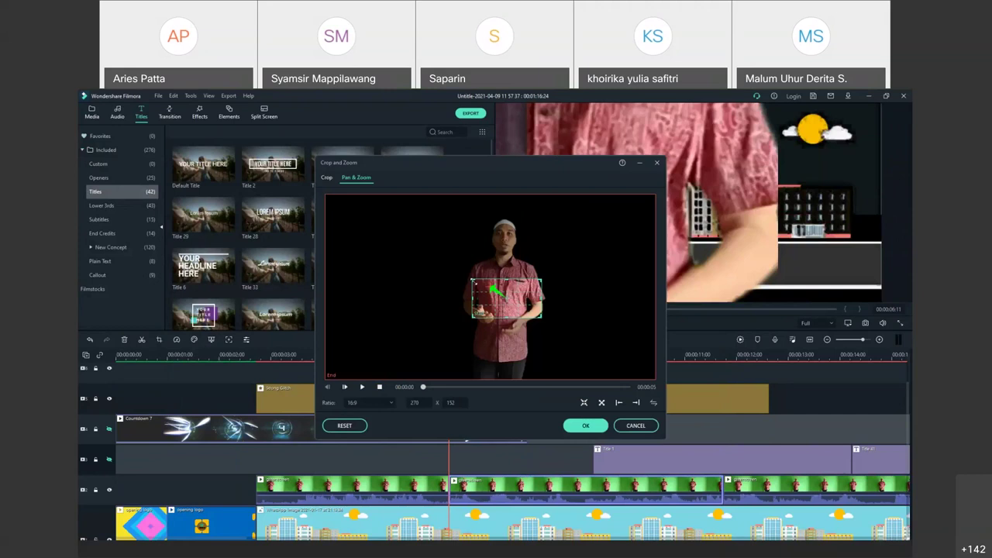
drag(541, 318, 654, 380)
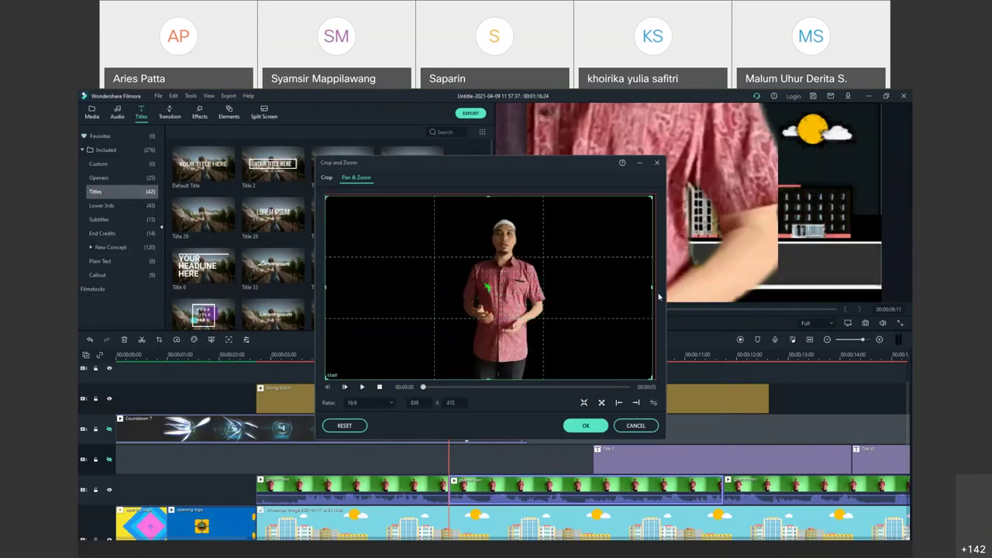
drag(653, 287, 665, 286)
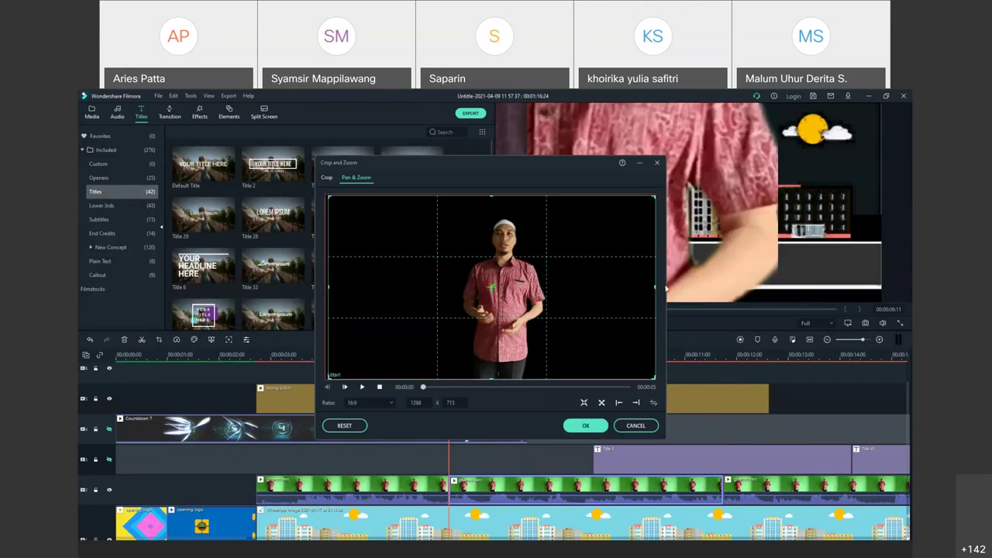
drag(364, 280, 311, 283)
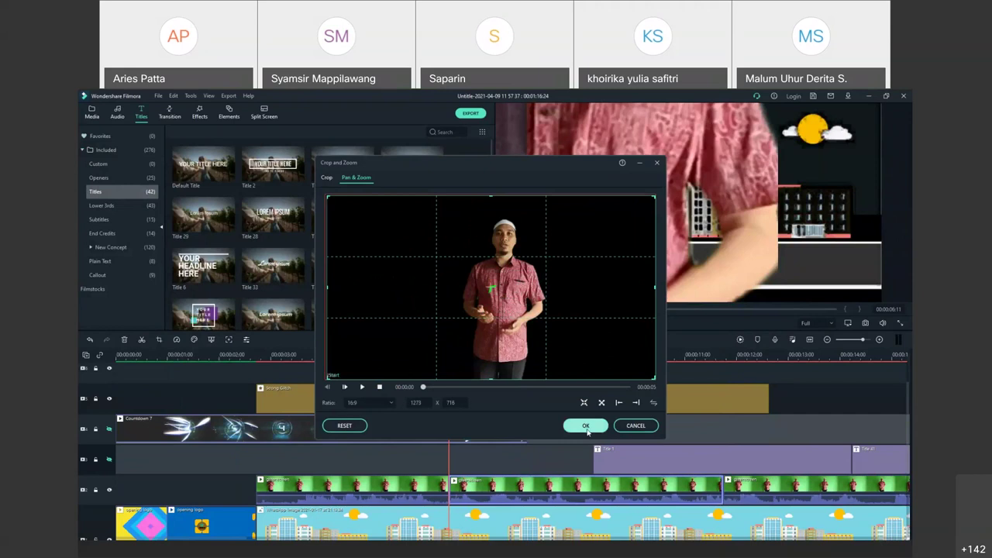
click(586, 427)
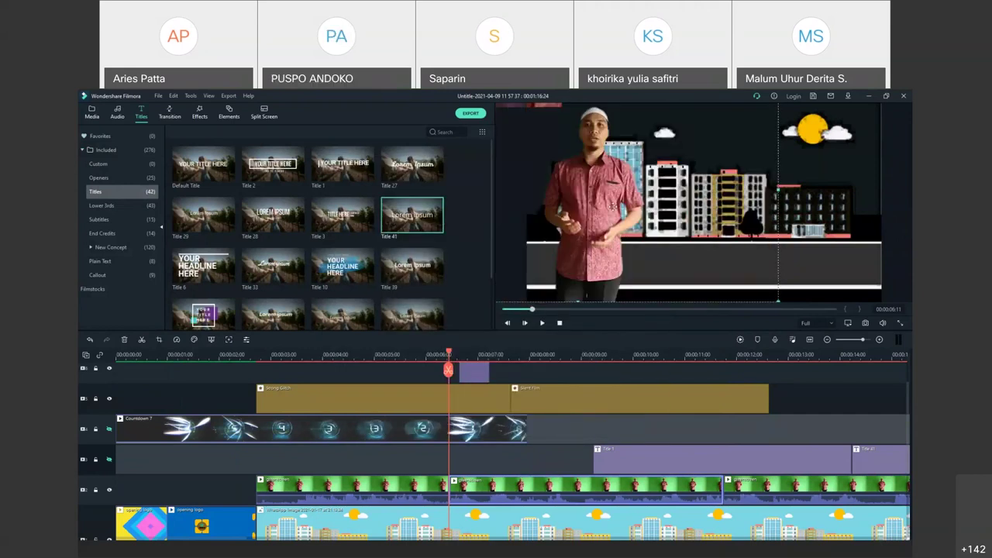
drag(613, 206, 704, 220)
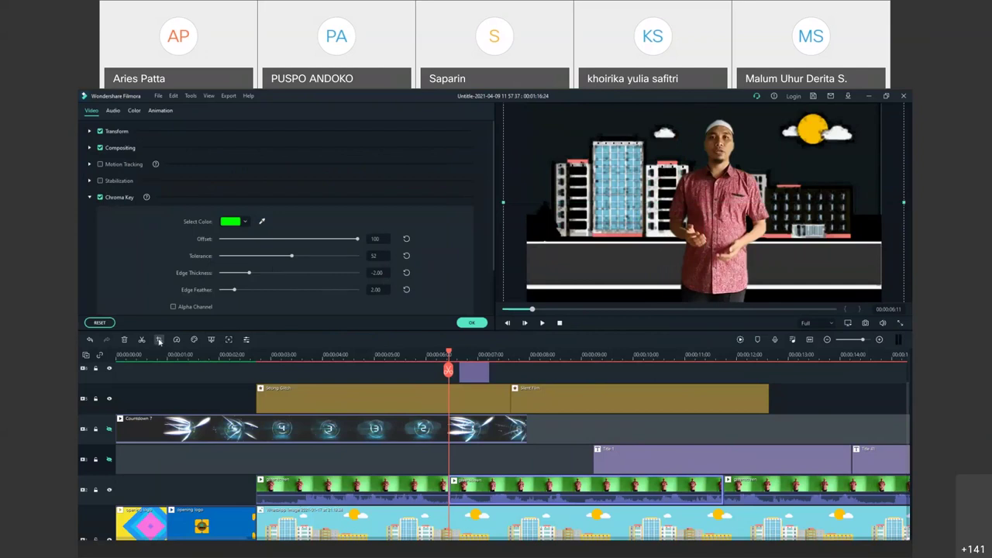
- Shrink the middle segment's start zoom frame to 668 x 376 around the presenter's head and upper body, apply it and preview the zoom
click(159, 340)
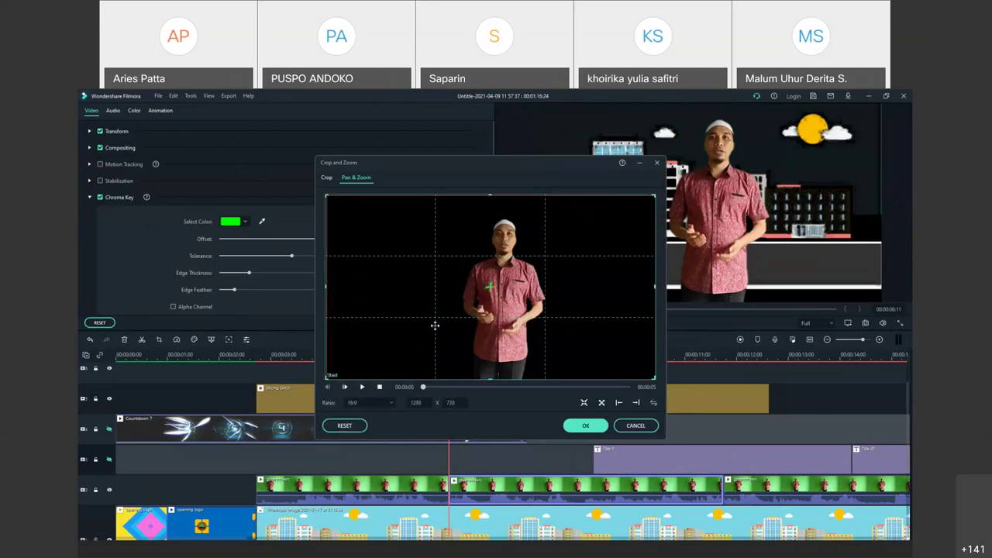
drag(331, 205, 431, 266)
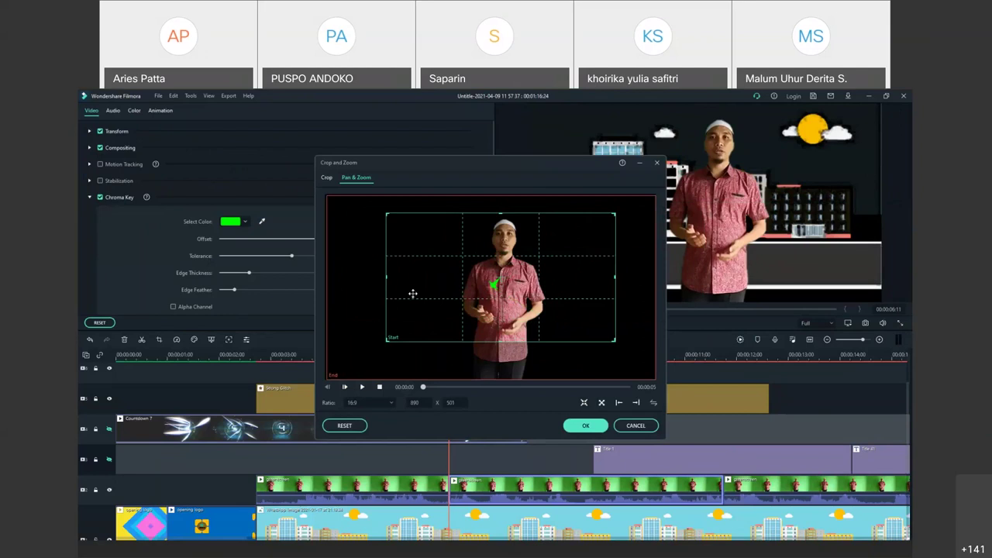
drag(386, 214, 446, 252)
drag(492, 293, 488, 254)
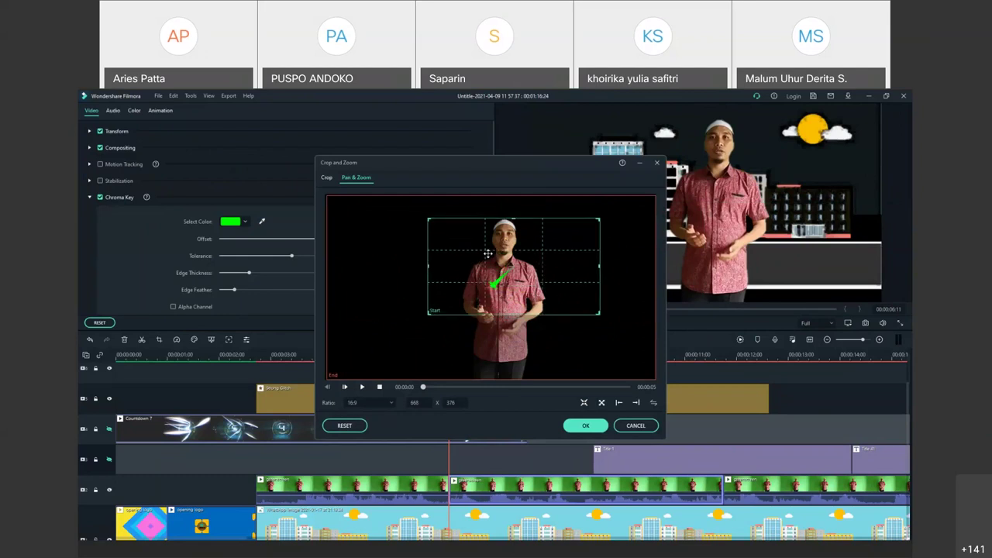
click(576, 427)
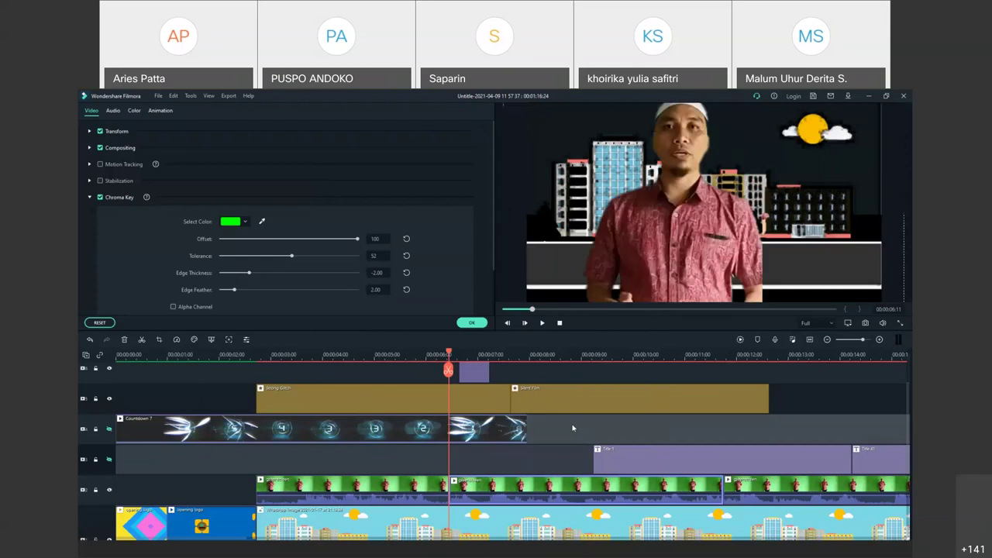
key(space)
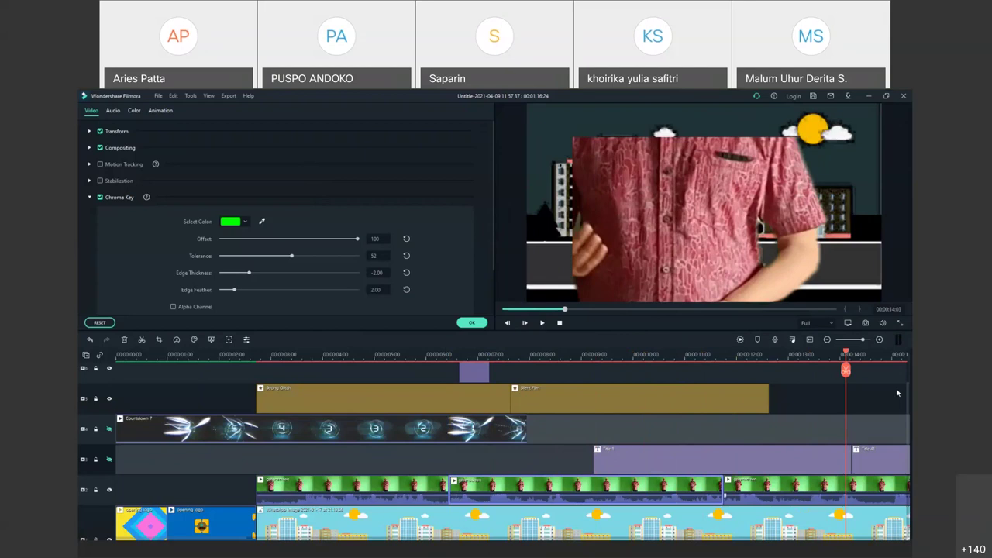
- Split the presenter, title and background clips at 00:00:14:22, and preview the timeline from 00:00:11:10
click(886, 358)
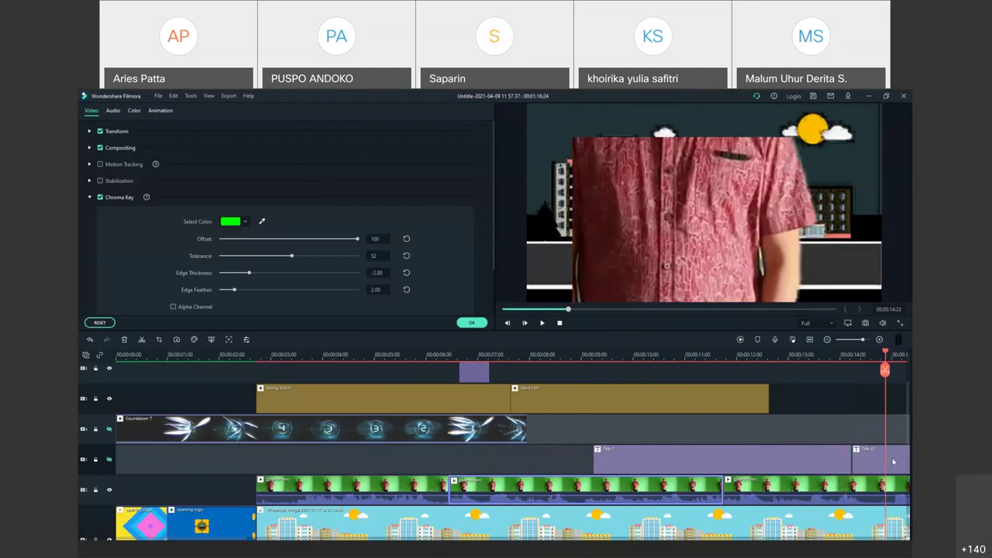
key(ctrl+b)
click(719, 358)
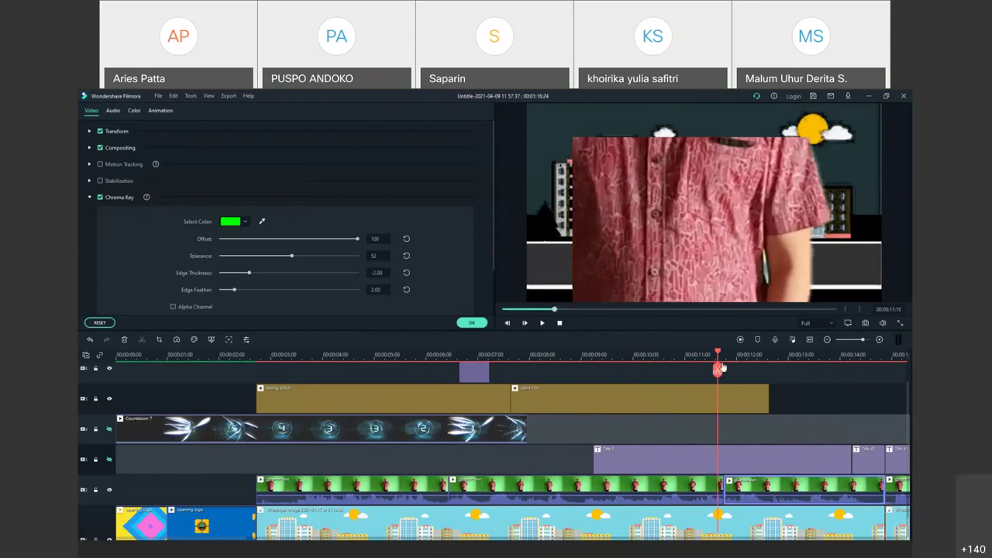
key(space)
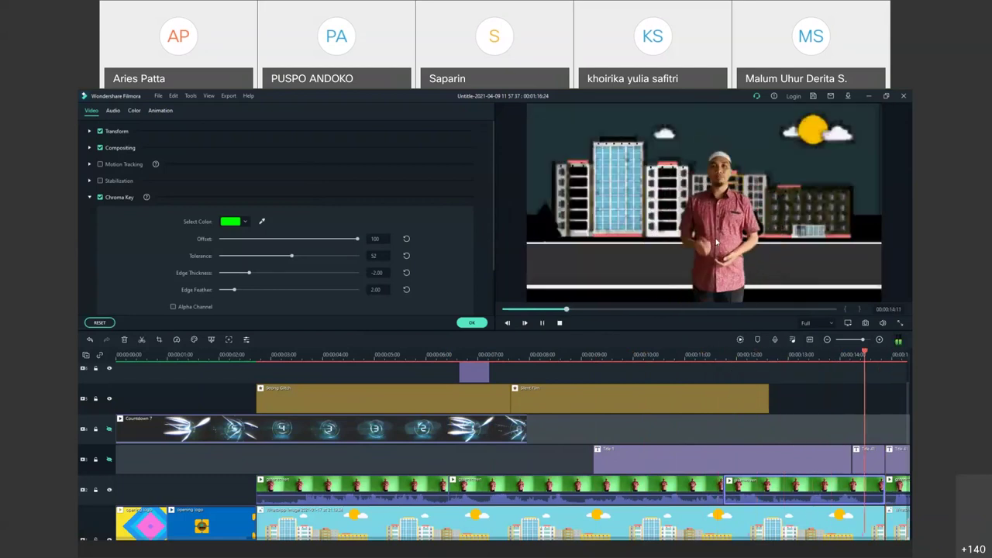
key(space)
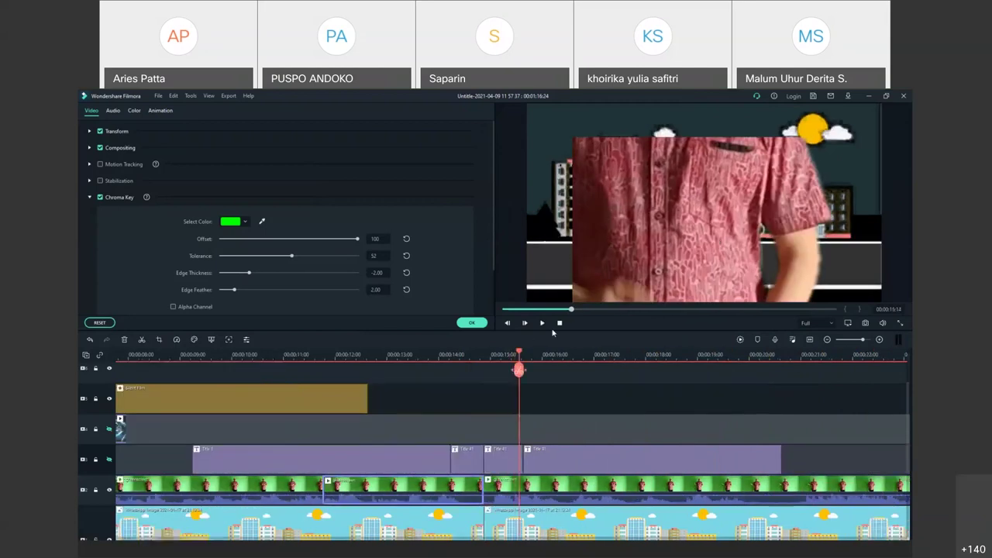
click(559, 324)
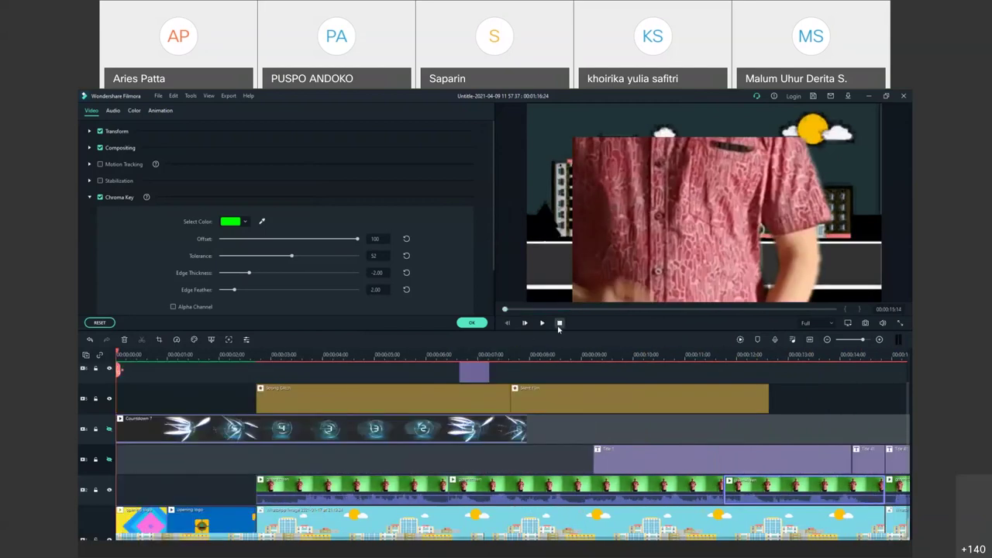
- Make the hidden countdown and title tracks visible, and start a preview render of the timeline, then cancel it
click(472, 322)
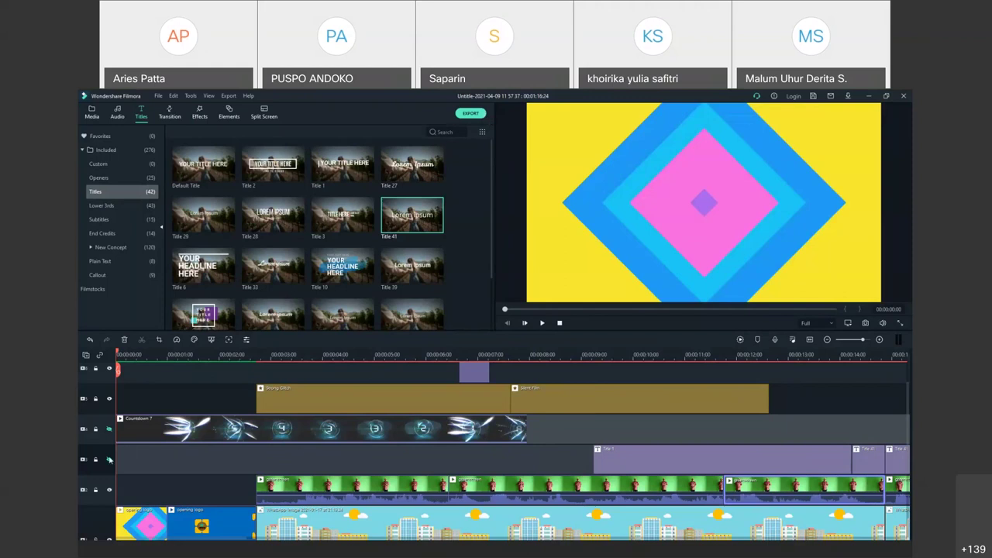
click(109, 430)
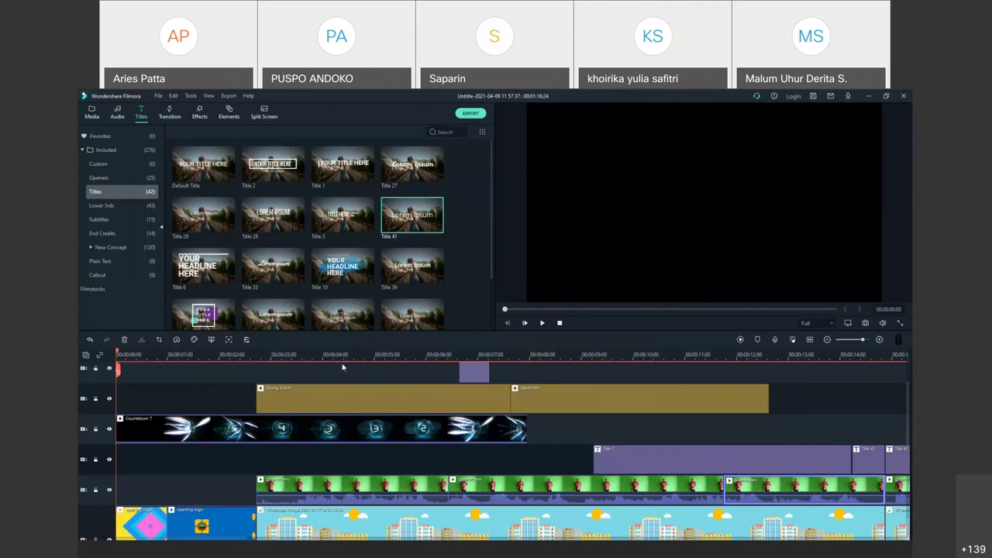
click(741, 341)
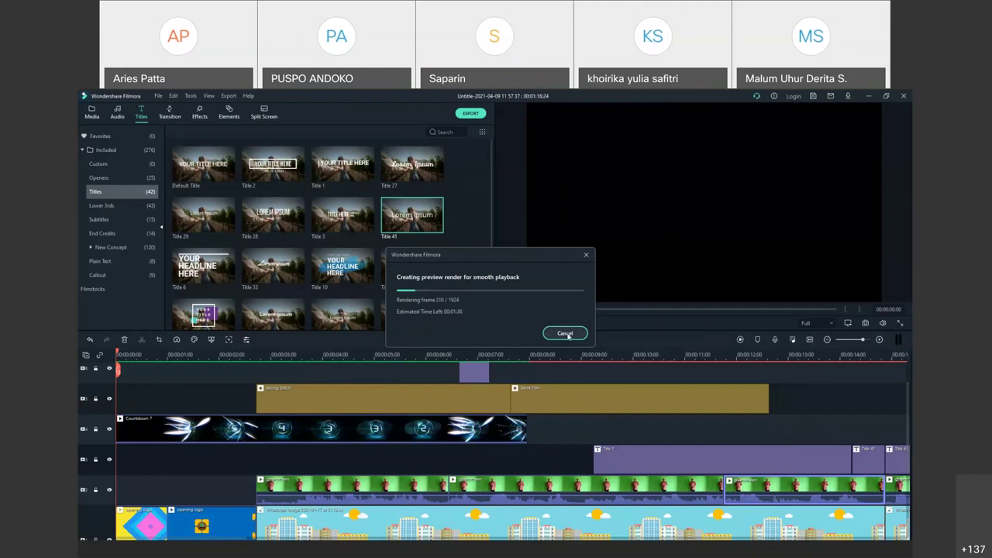
key(Escape)
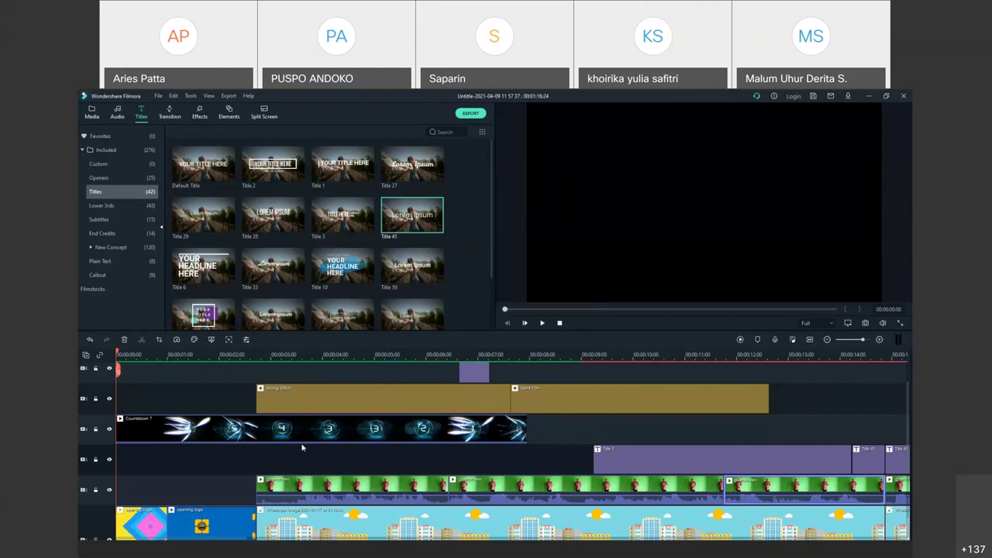
- Set up a local MP4 export named "contoh saja" with the Videos folder as its save location
click(469, 115)
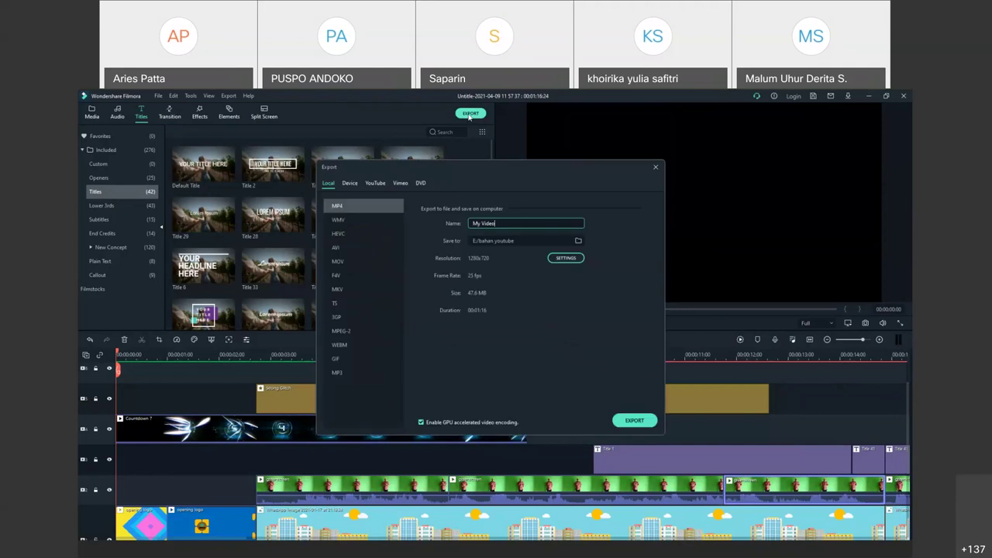
key(ctrl+a)
text(contoh saja)
click(578, 240)
click(347, 307)
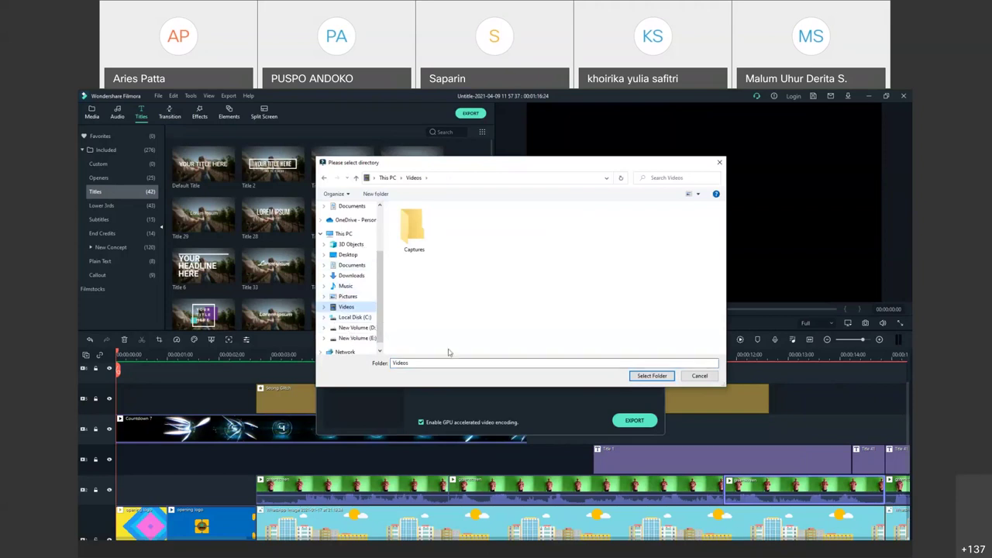
click(657, 380)
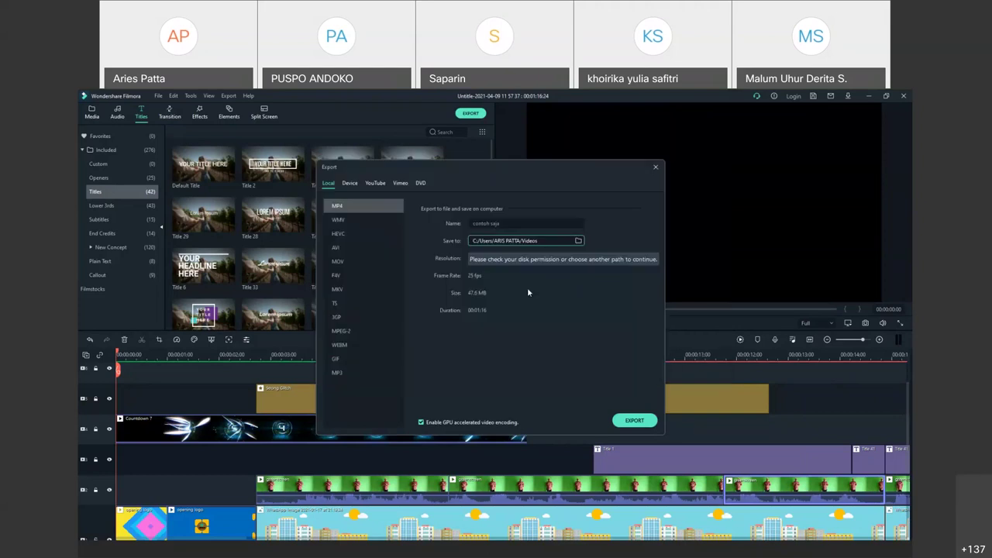
- Change the export's save location to the root of New Volume (D:) and start the export
click(578, 241)
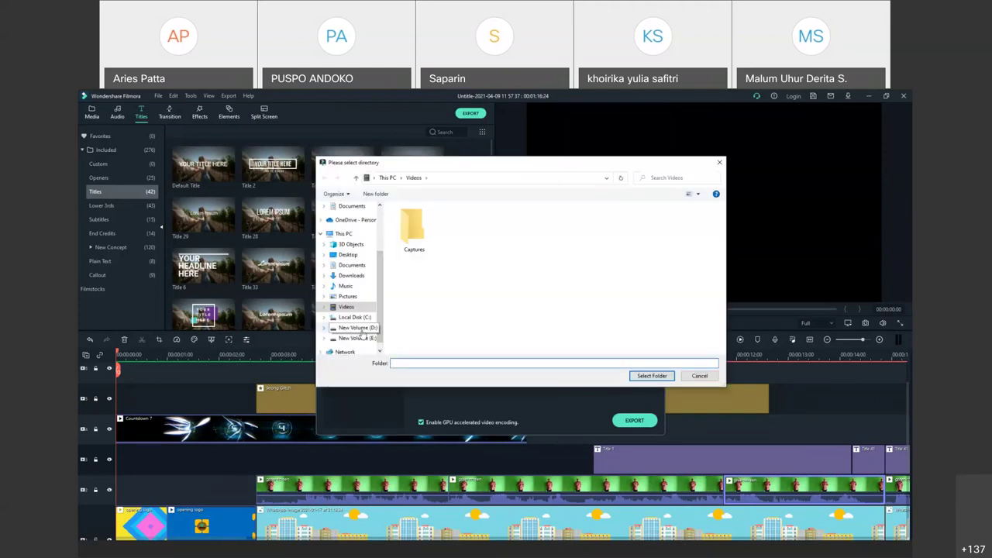
click(360, 329)
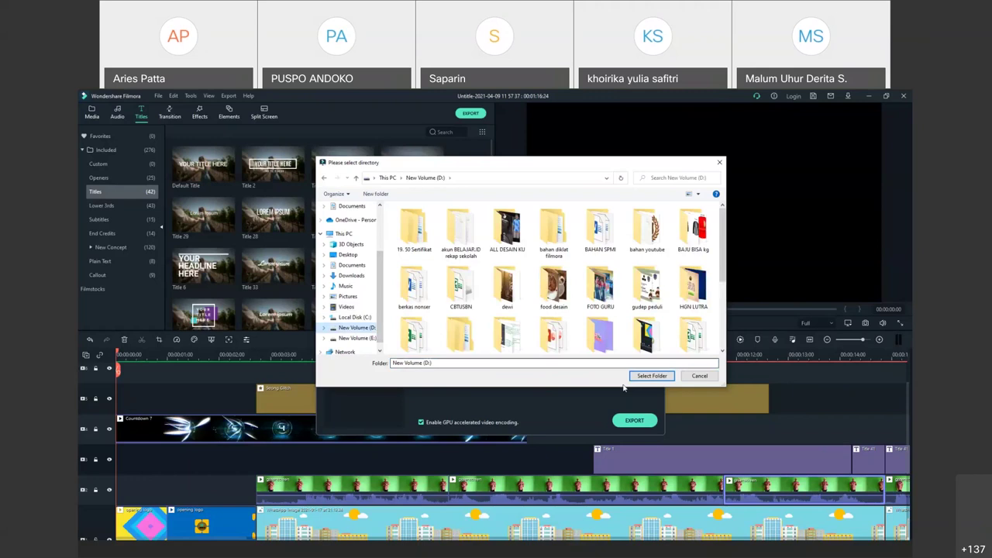
click(654, 378)
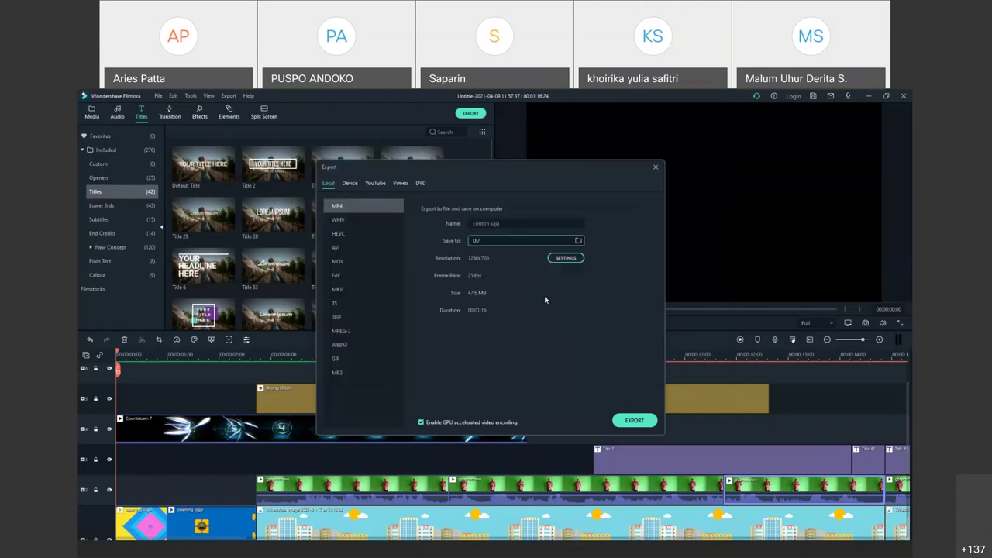
click(635, 421)
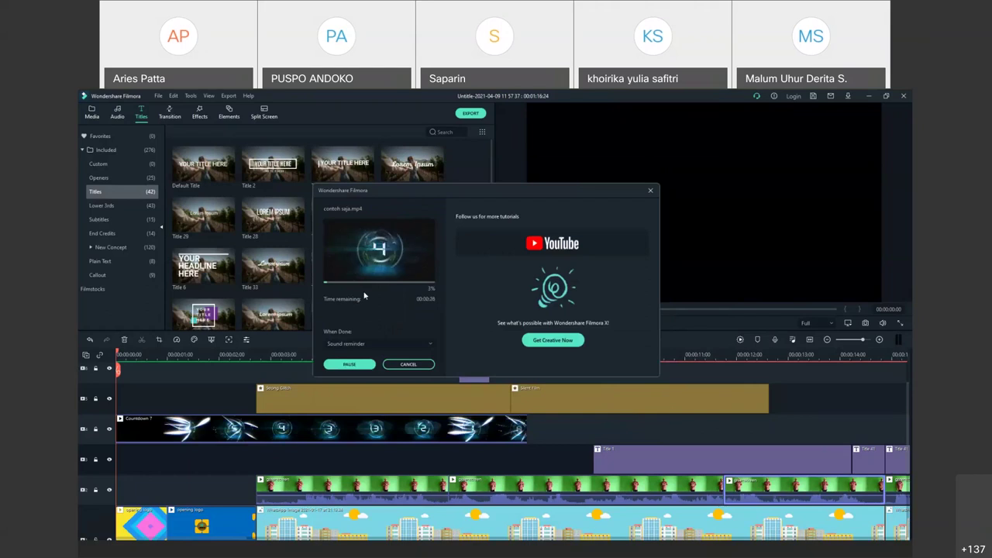
- Try the export's completion actions Do nothing and Shut down computer, then restore Sound reminder
click(429, 345)
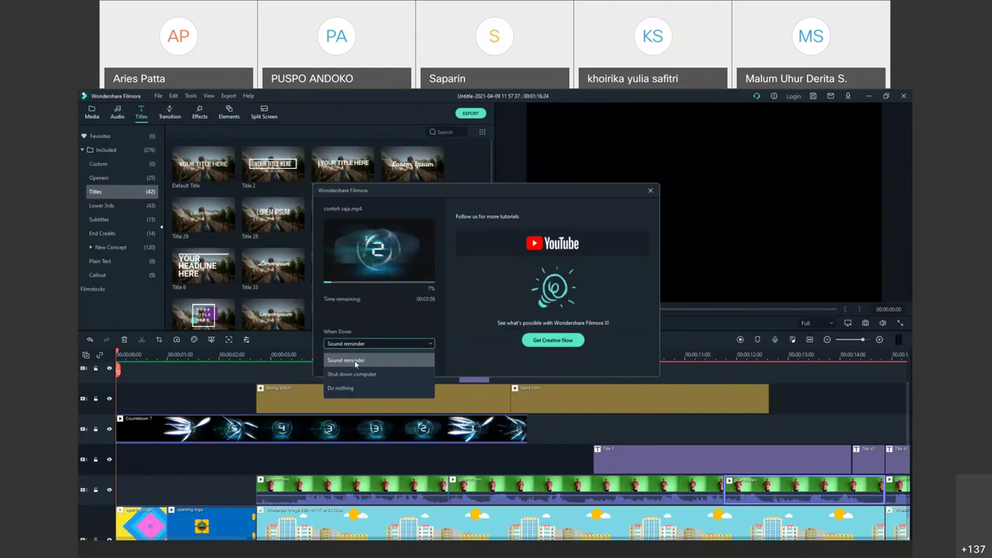
click(346, 360)
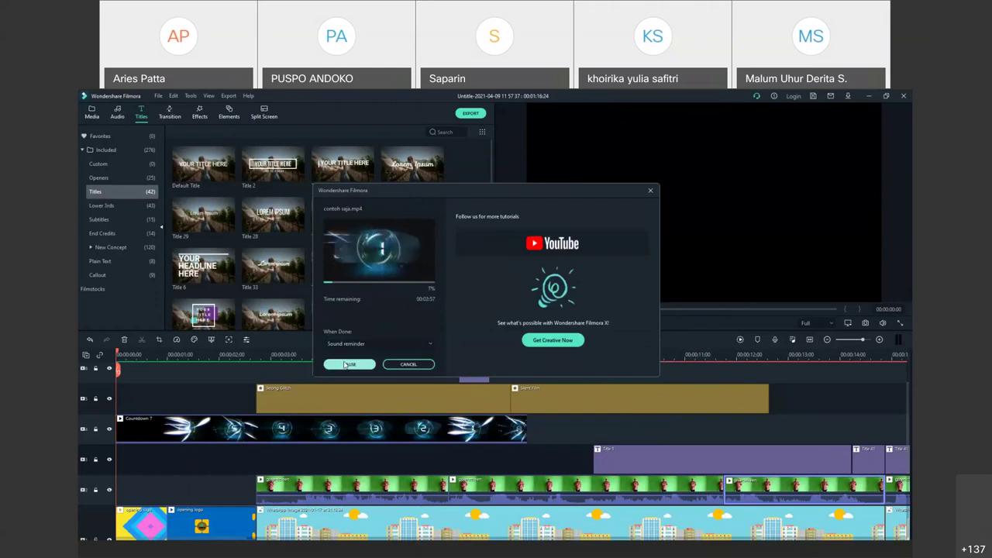
click(430, 348)
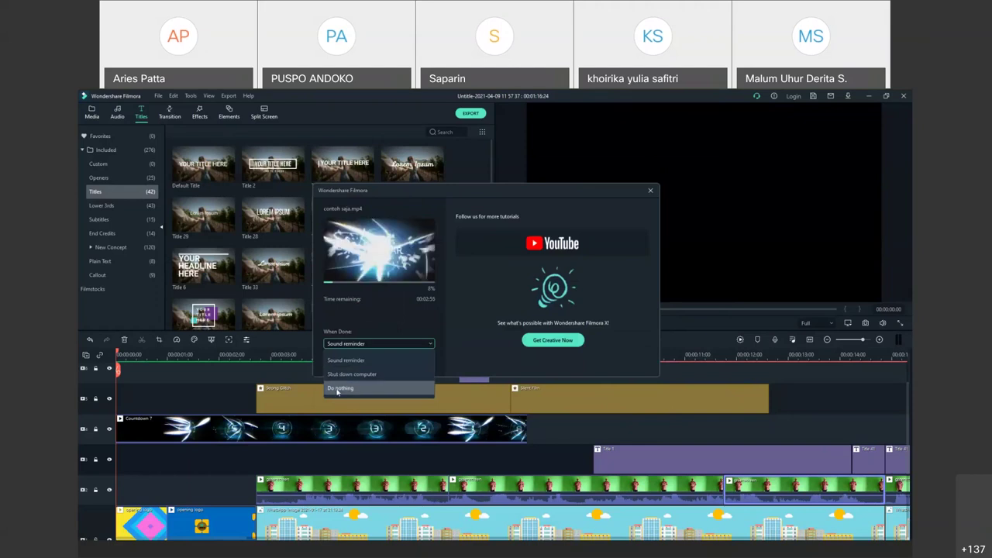
click(338, 390)
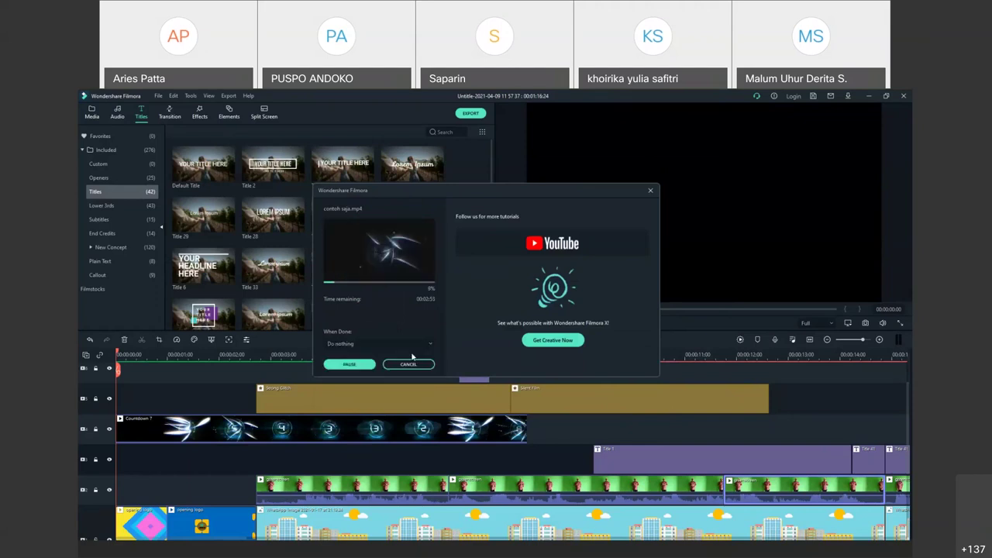
click(428, 346)
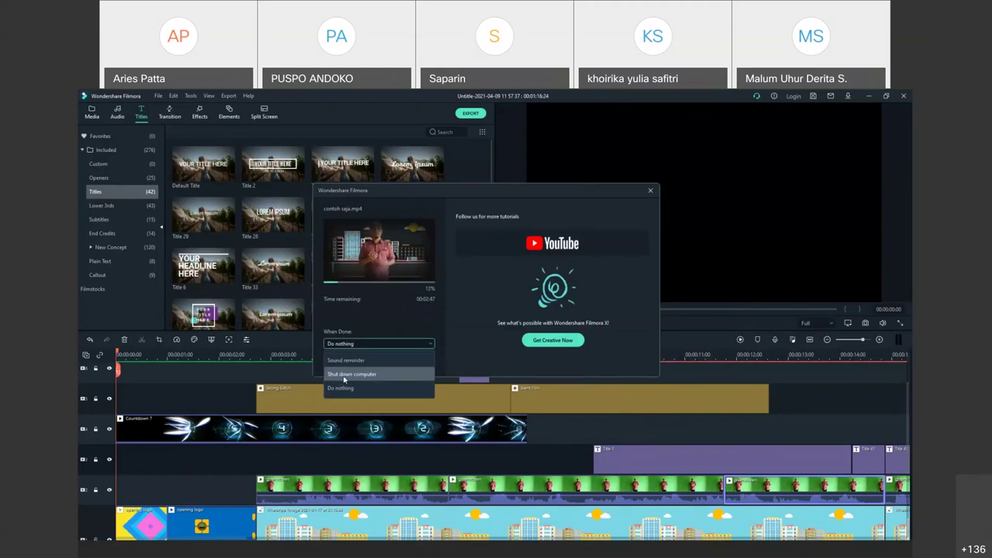
click(344, 375)
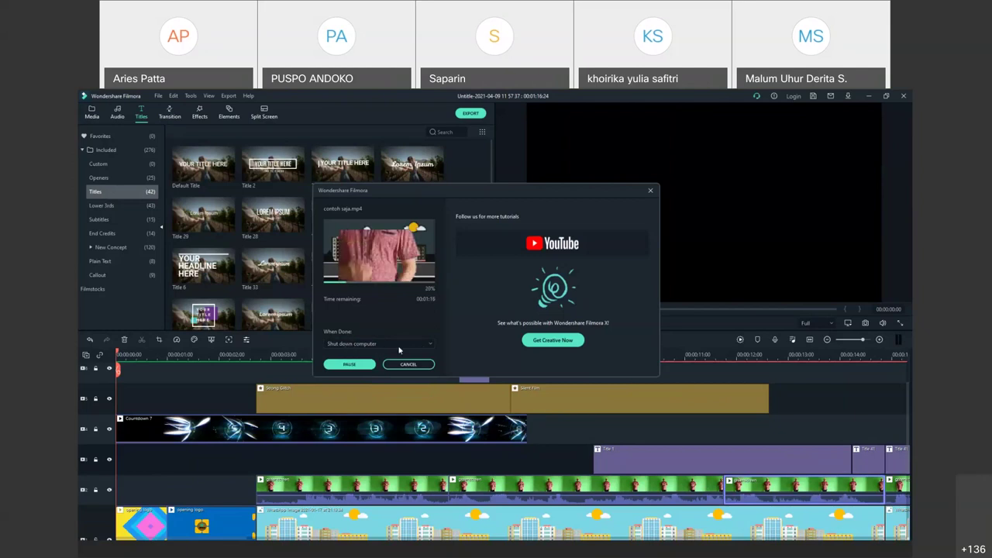
click(423, 345)
click(336, 360)
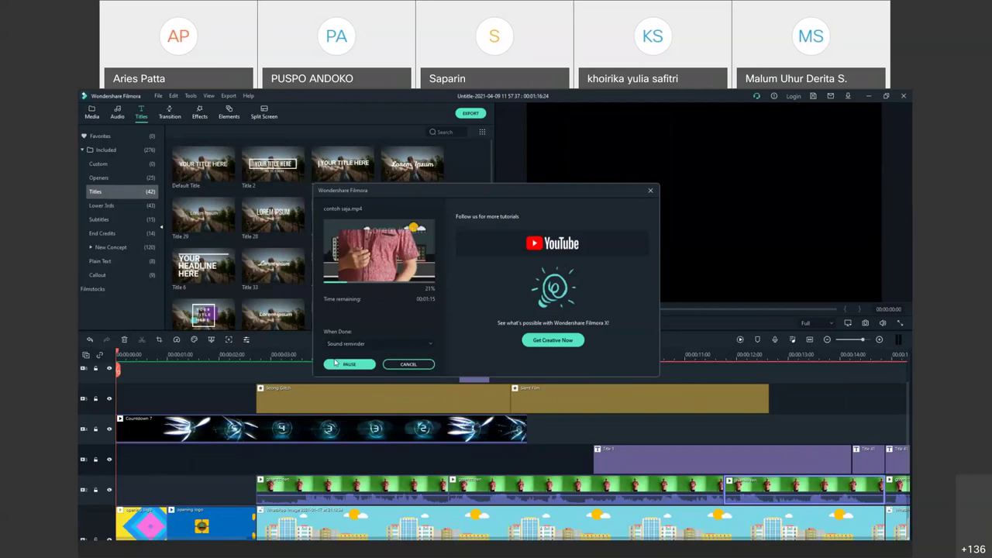
- Abort the running export of contoh saja.mp4 and return to the timeline
click(403, 366)
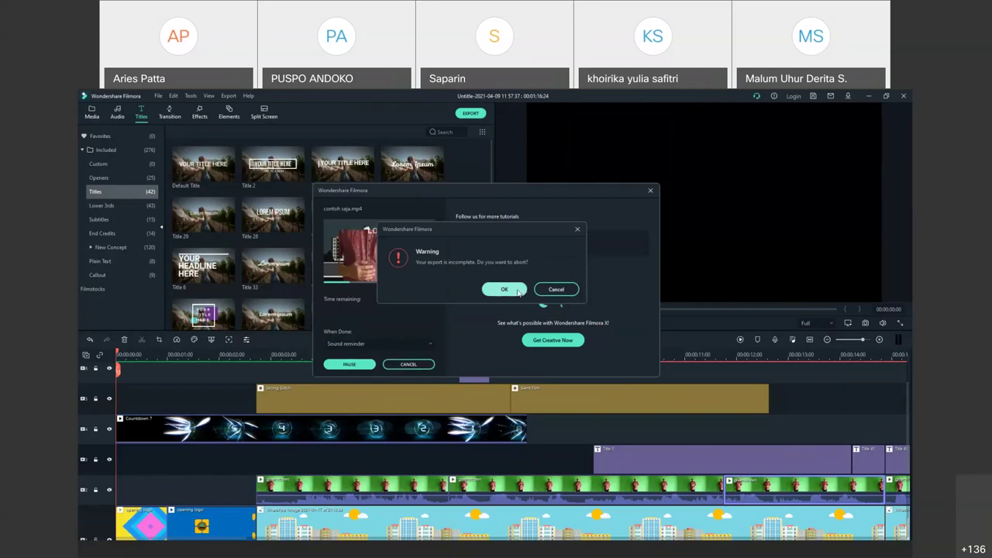
click(557, 289)
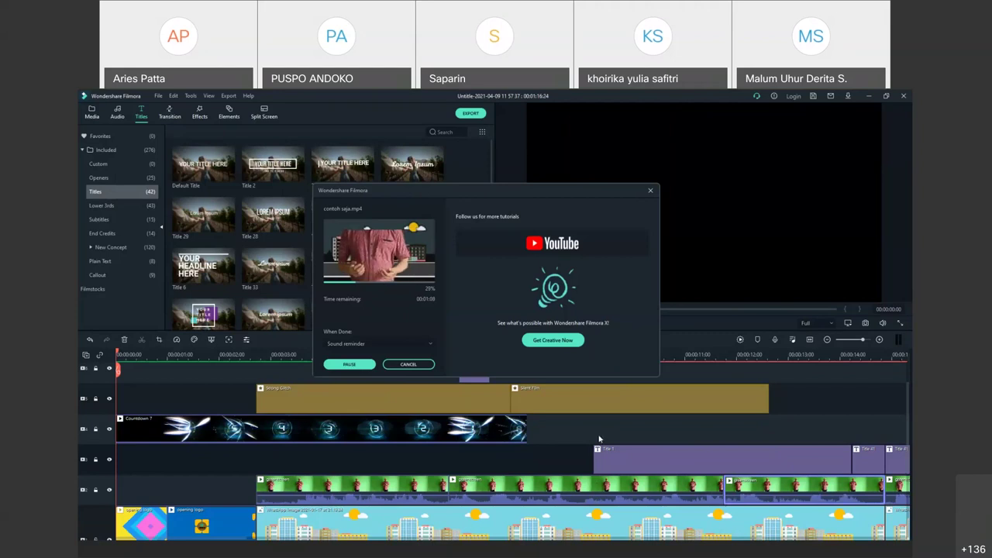
click(650, 190)
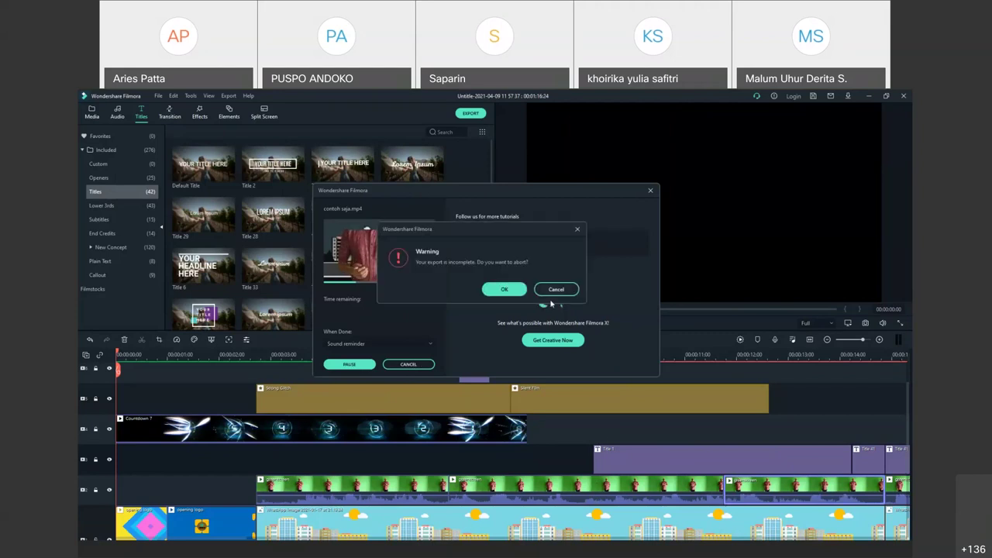
click(504, 288)
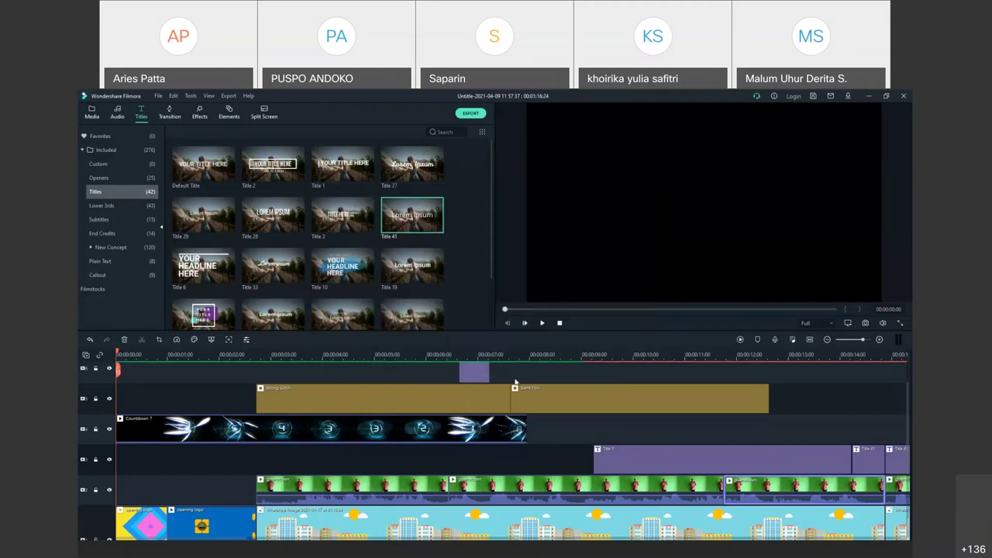
- Split all tracks at 00:00:10:00 and delete every clip after that point
click(634, 359)
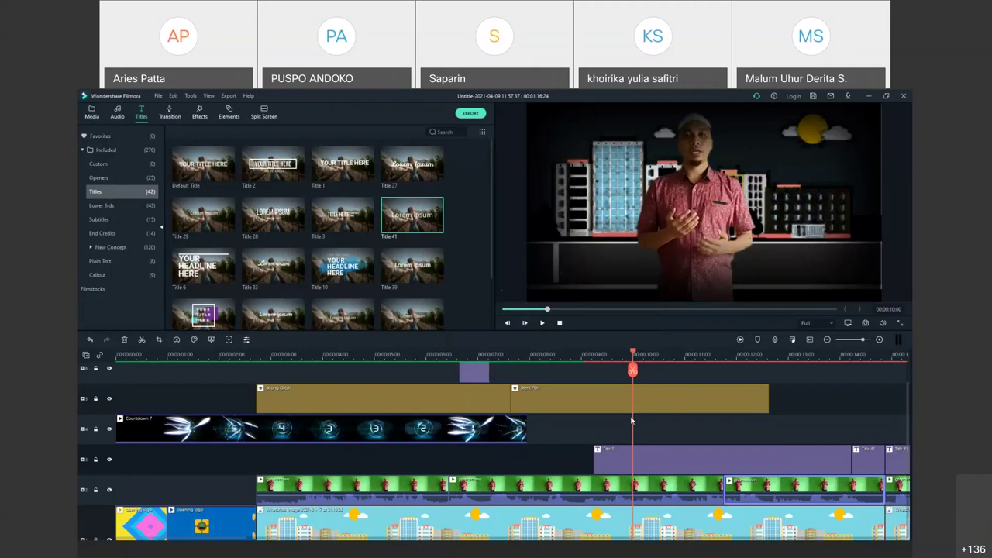
click(633, 371)
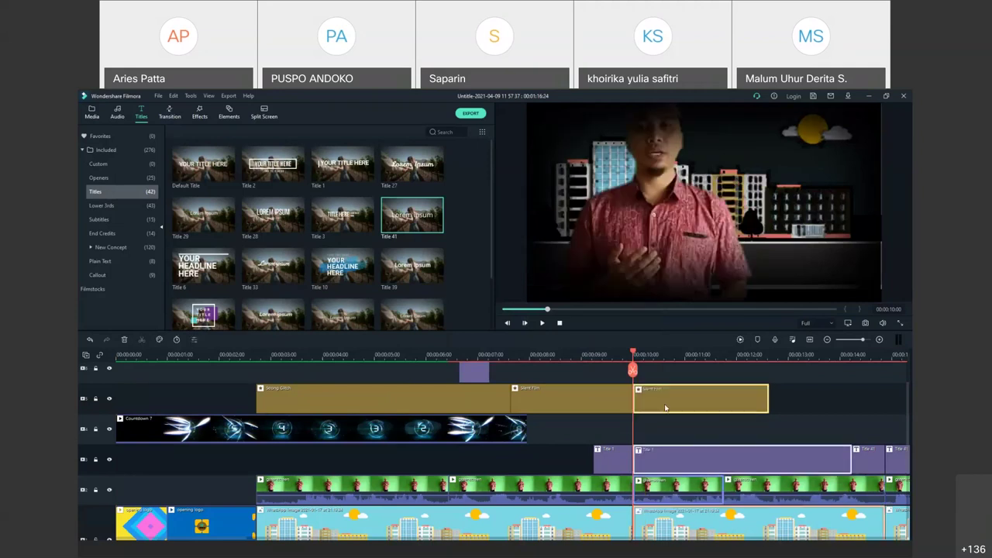
key(Delete)
click(656, 488)
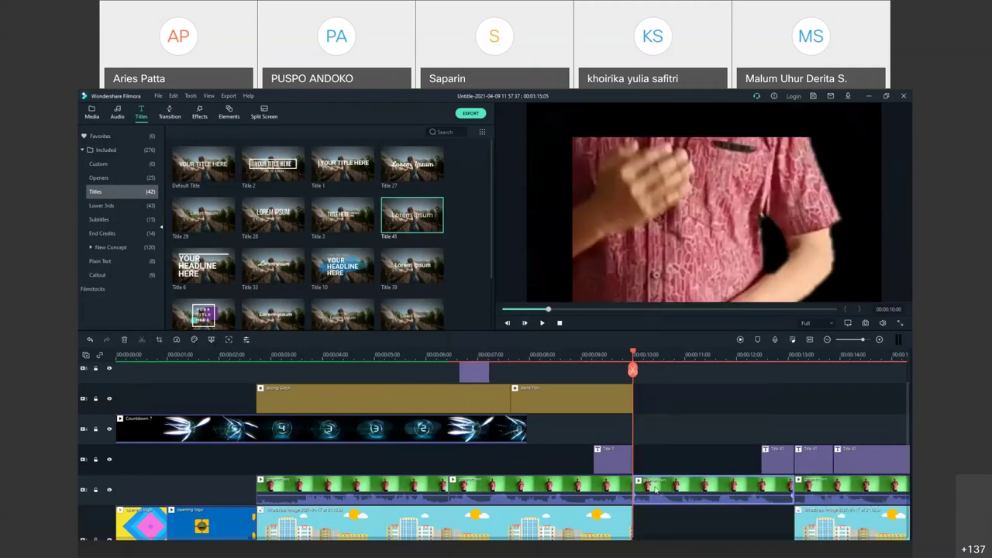
key(Delete)
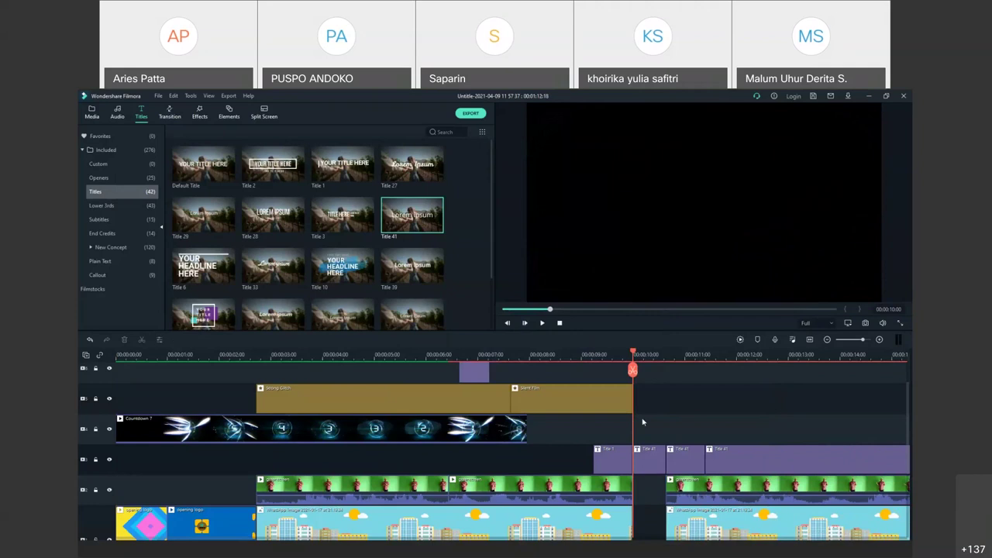
drag(643, 422, 797, 510)
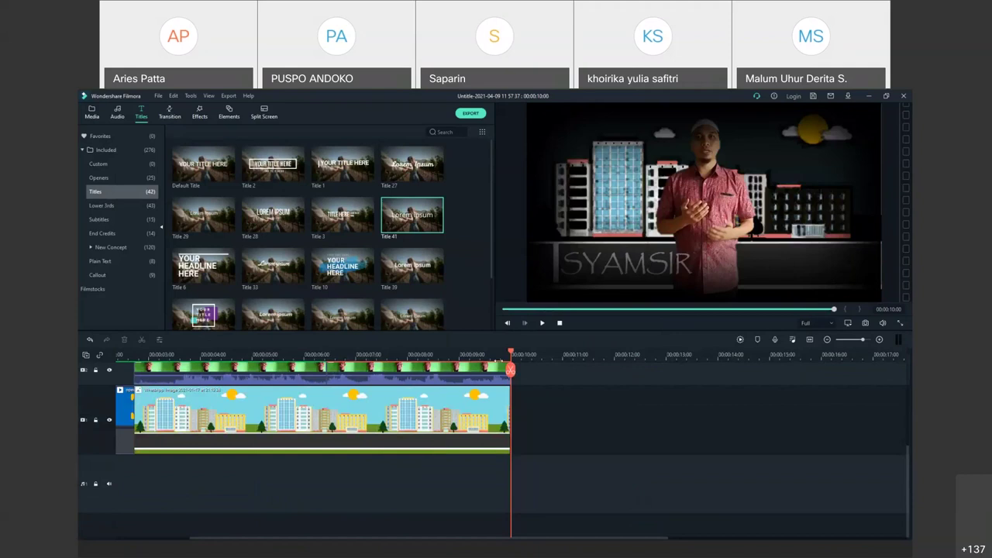
- Return the playhead to the start, begin an MP4 export named "contoh" to D:/, then abort it
click(559, 323)
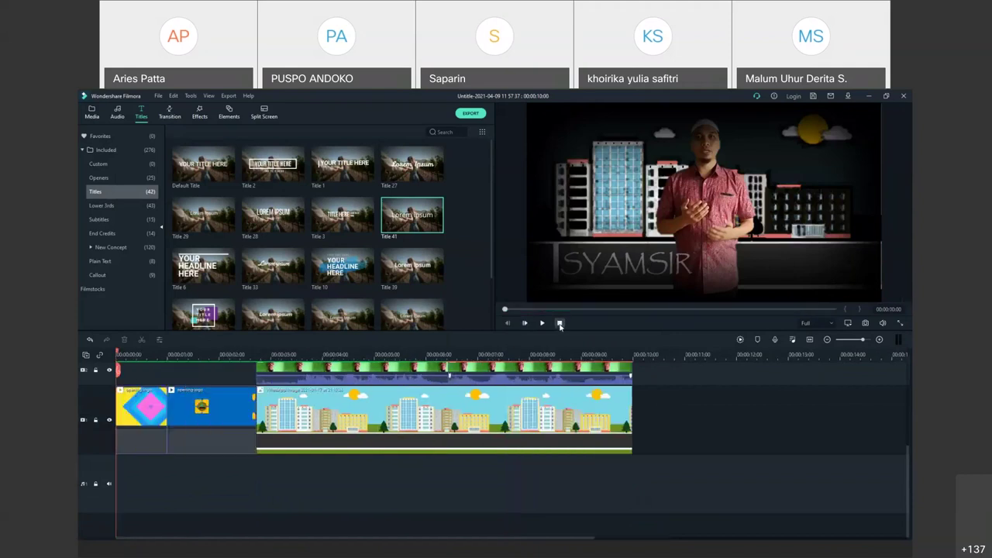
click(471, 114)
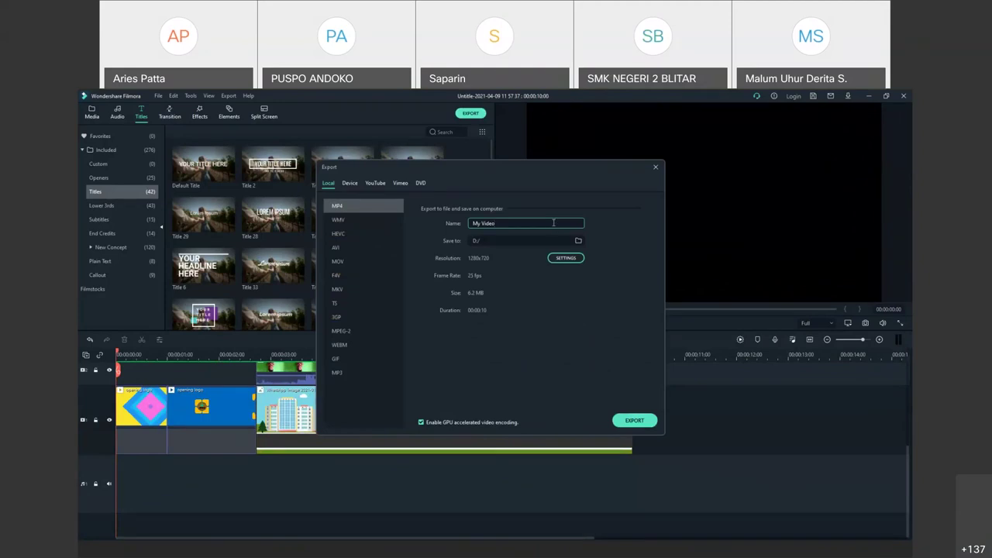
drag(534, 223, 448, 223)
text(contoh)
click(635, 422)
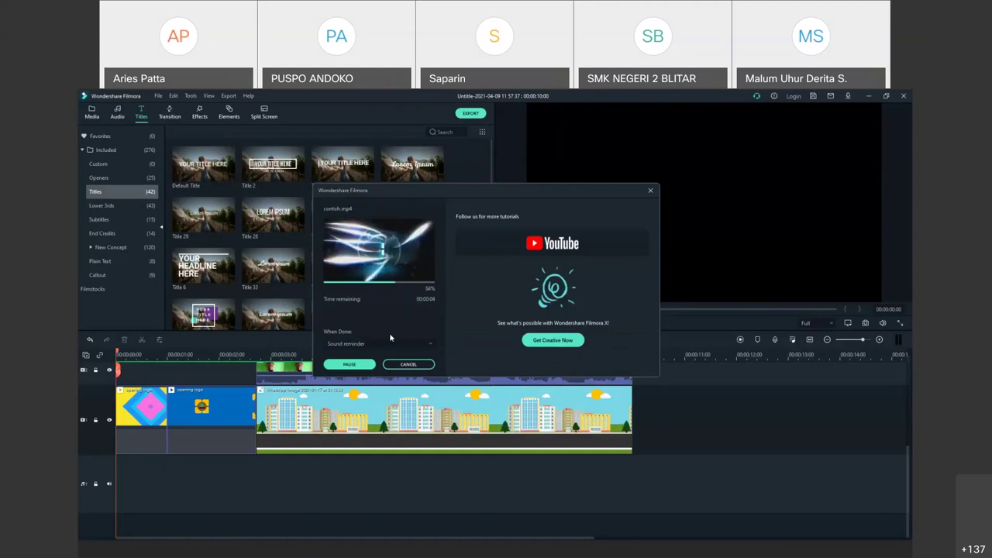
click(407, 365)
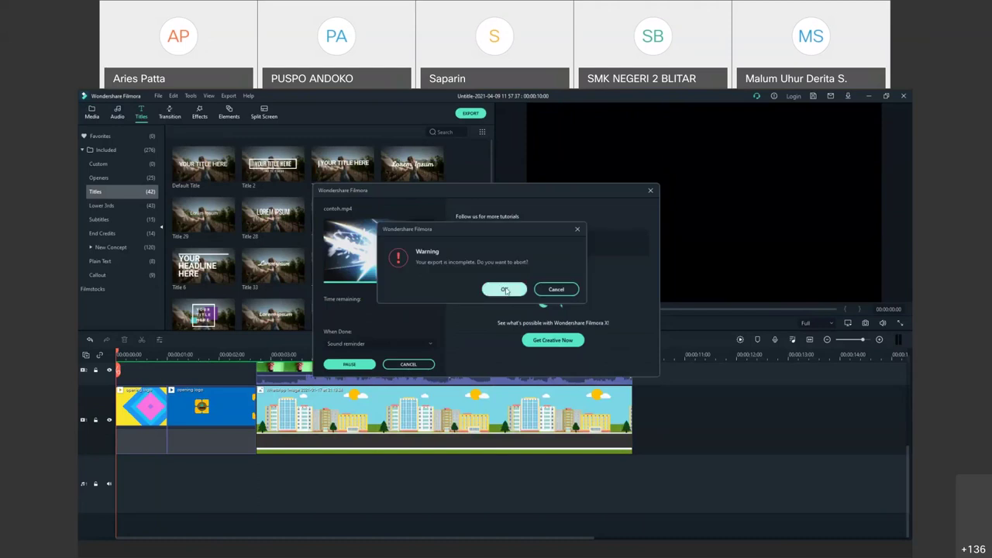
click(505, 290)
- Preview the shortened timeline from the end of the opening logo, then move the playhead to 00:00:03:04
scroll(405, 464, up, 1)
scroll(406, 465, down, 1)
scroll(375, 448, up, 1)
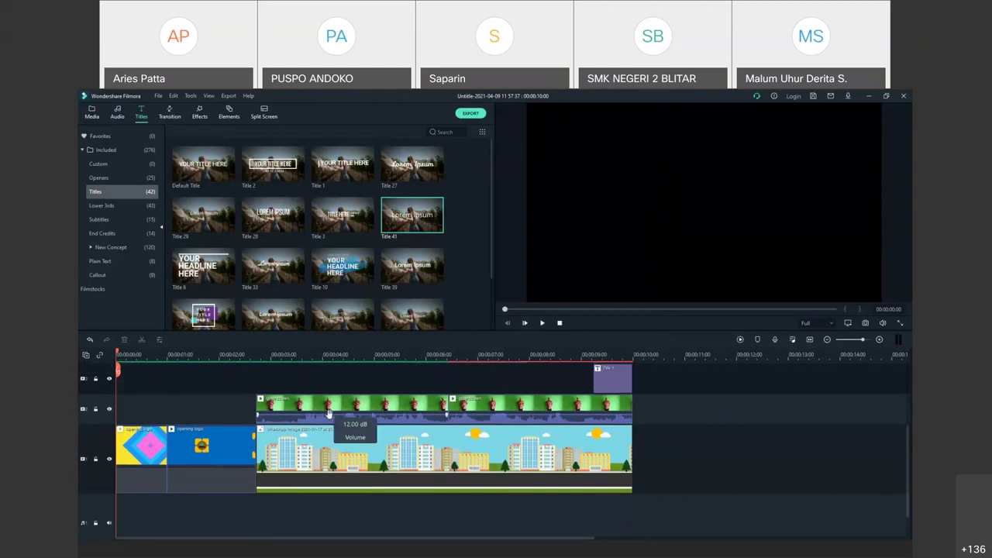
click(252, 357)
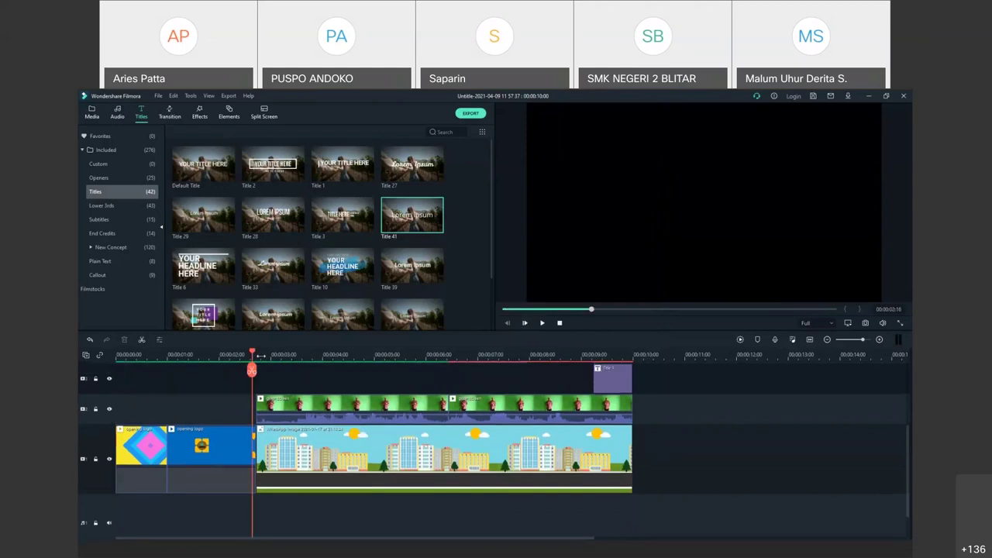
key(space)
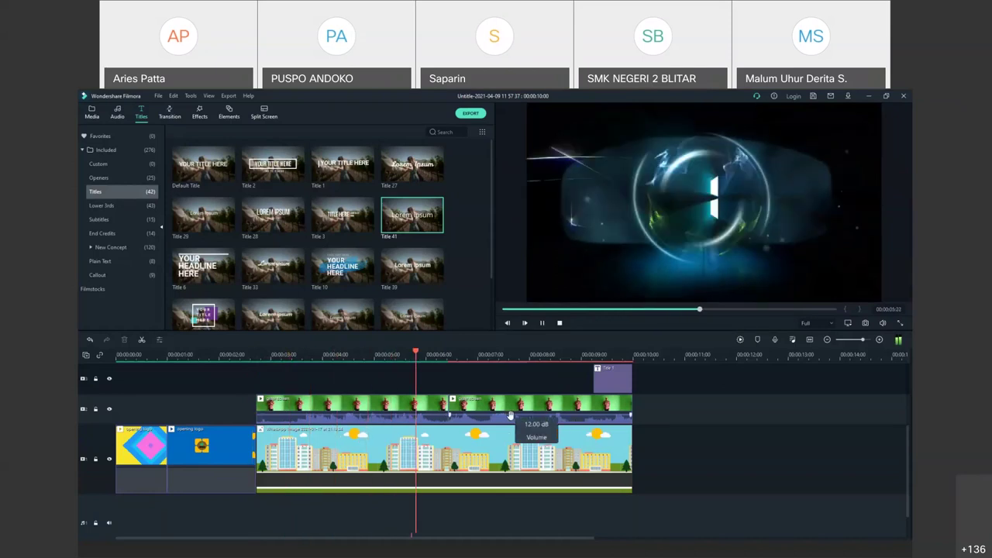
key(space)
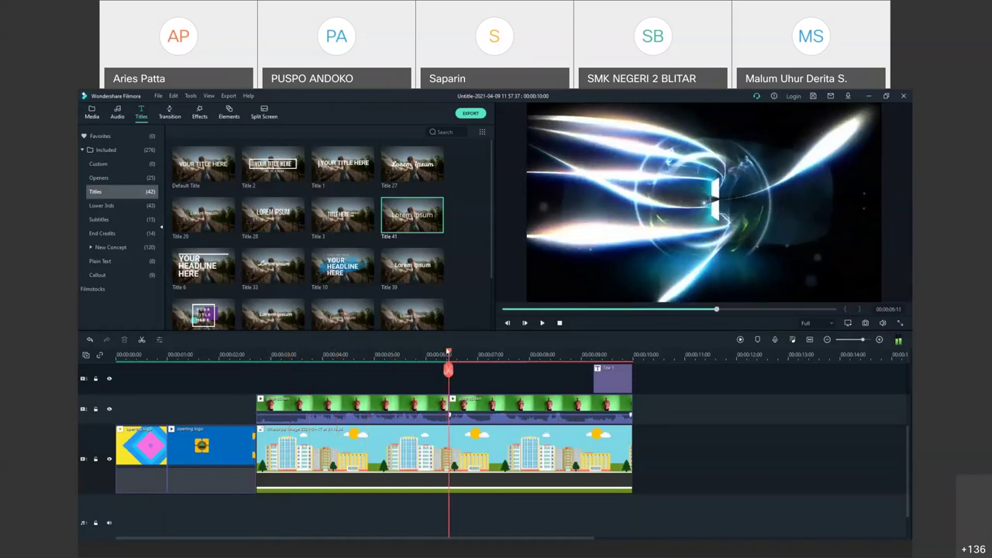
drag(448, 364, 310, 357)
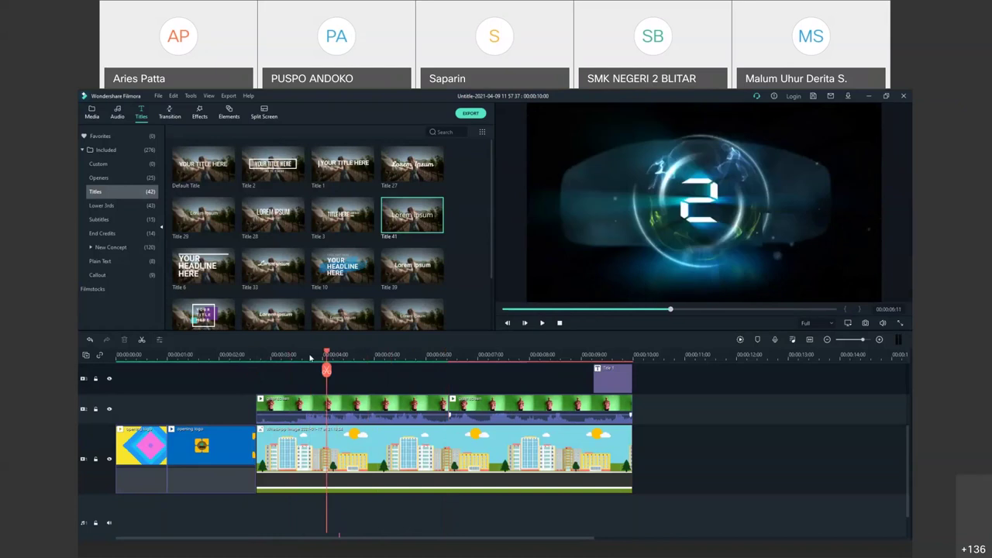
click(280, 354)
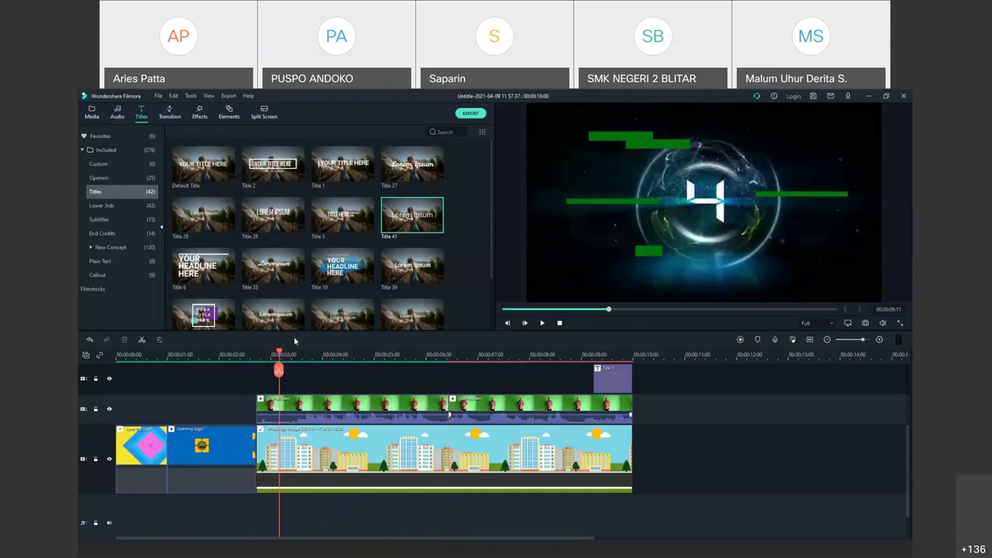
- Browse the media and titles libraries, ending on the Young & Bright category of the audio library
click(93, 116)
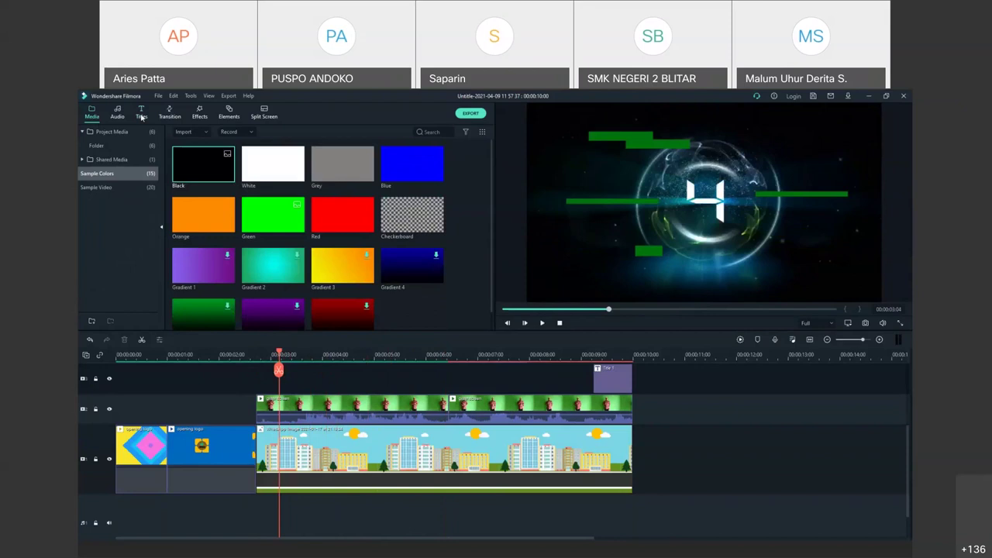
click(142, 116)
click(117, 116)
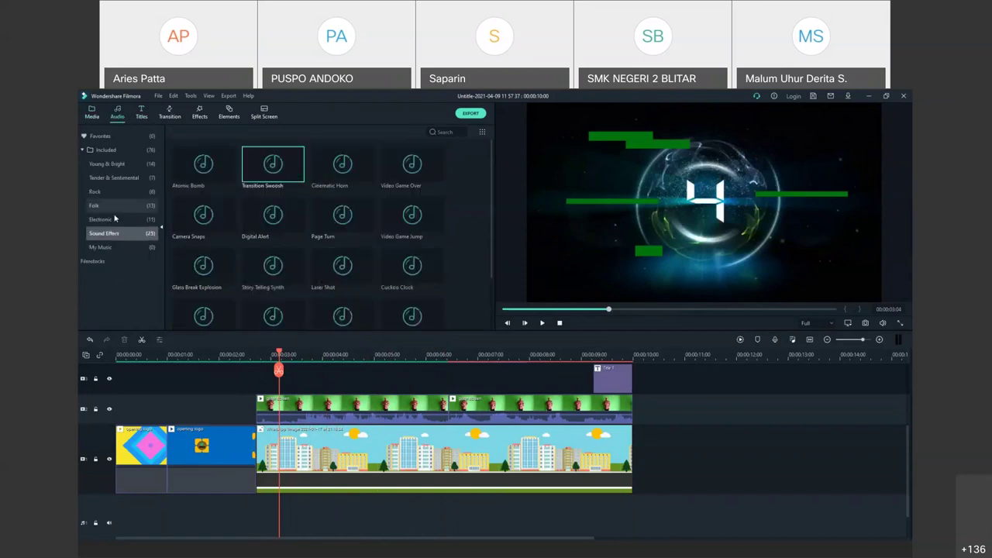
click(106, 164)
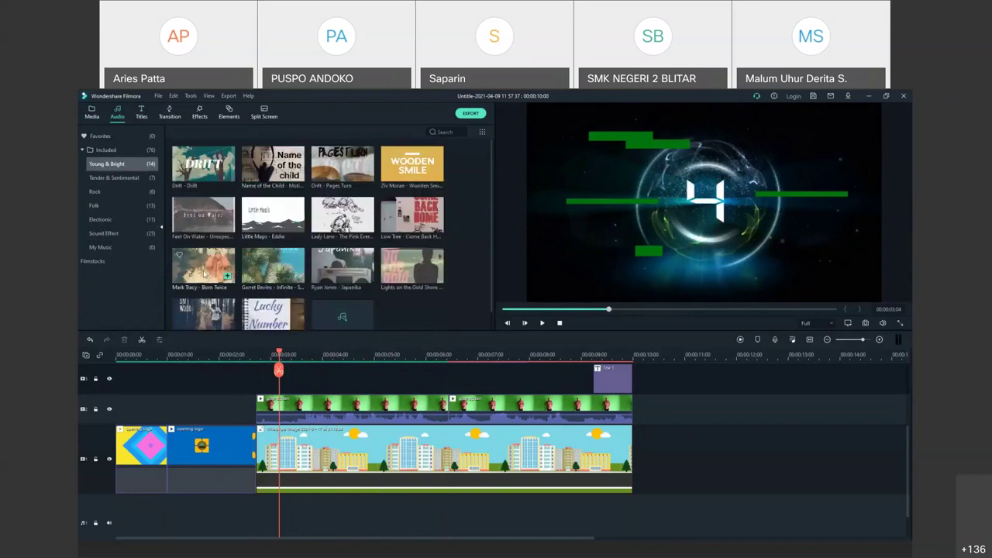
- Start importing media files and browse to D:/bahan youtube/alat tempur Youtube
click(91, 115)
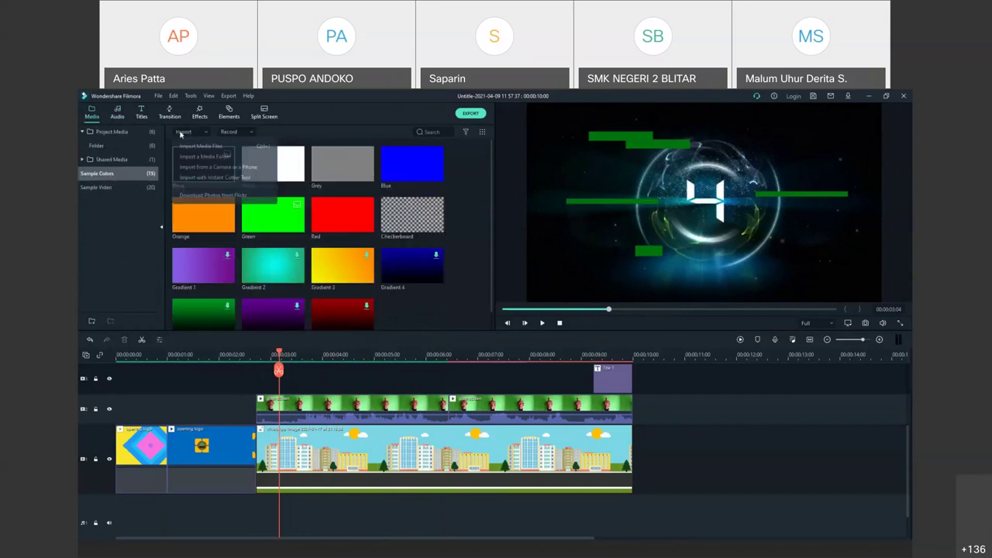
click(122, 133)
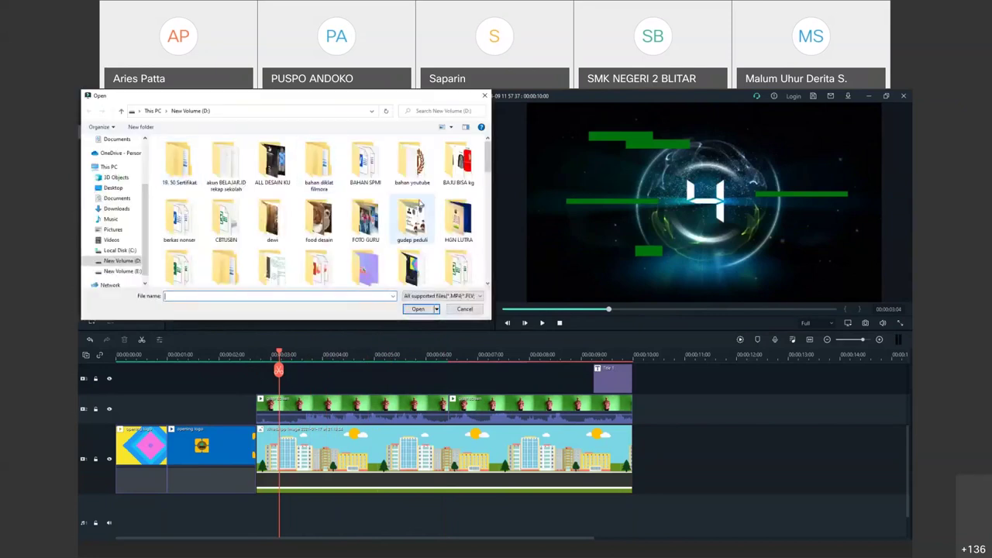
double_click(412, 163)
double_click(183, 173)
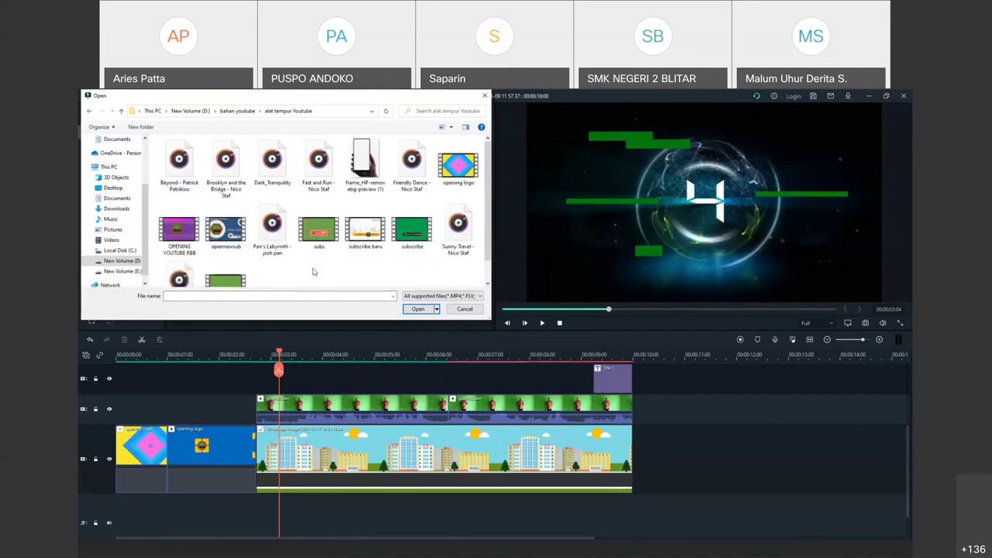
- Import the seven tracks Beyond, Brooklyn and the Bridge, Dark_Tranquility, Fast and Run, Friendly Dance, Sunny Travel and Pan's Labyrinth
click(271, 172)
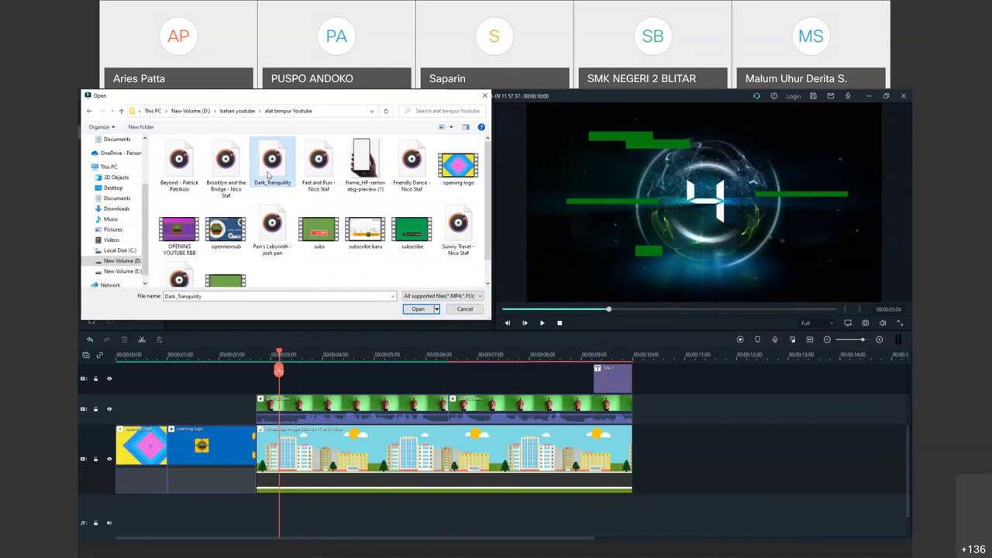
click(177, 174)
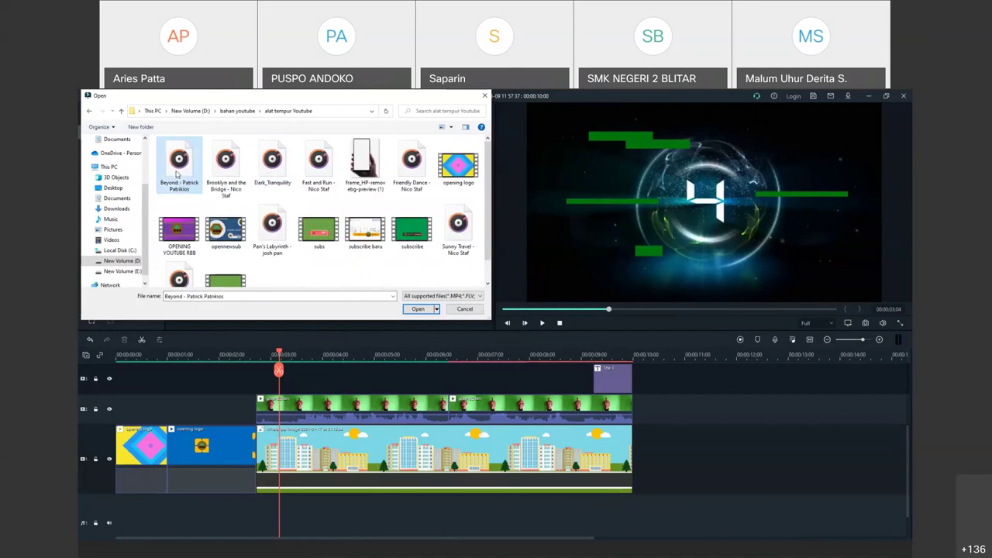
ctrl+click(225, 172)
ctrl+click(271, 173)
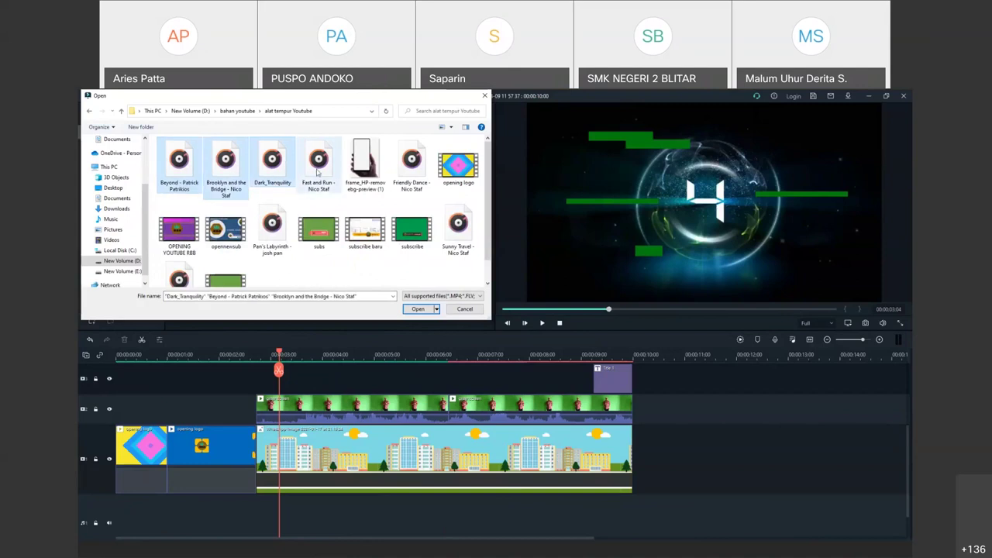
ctrl+click(317, 172)
ctrl+click(411, 167)
ctrl+click(457, 227)
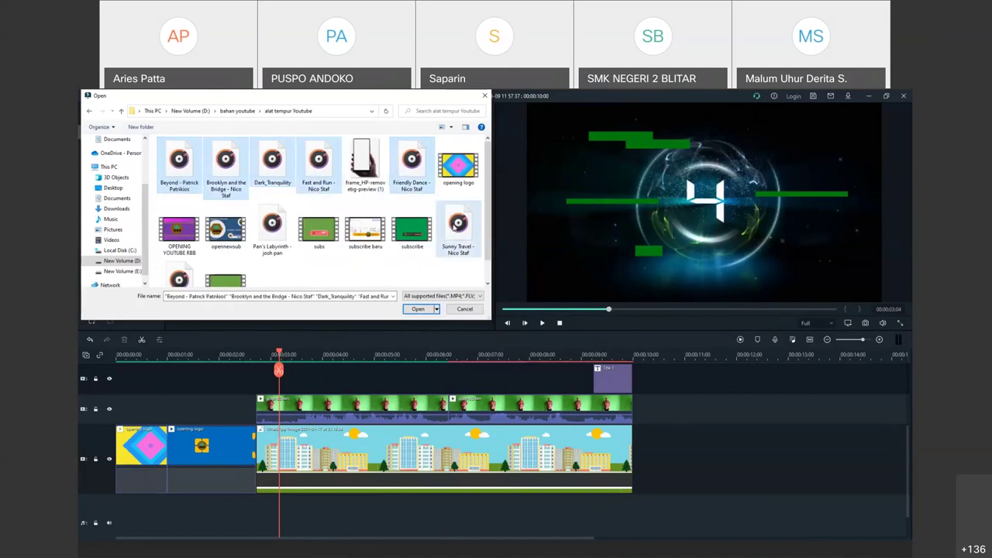
ctrl+click(275, 225)
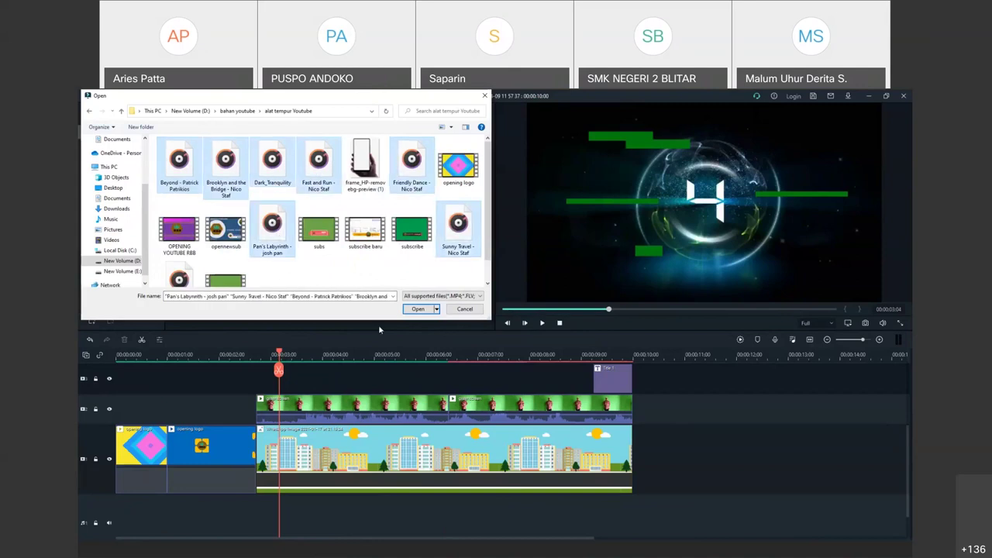
click(417, 309)
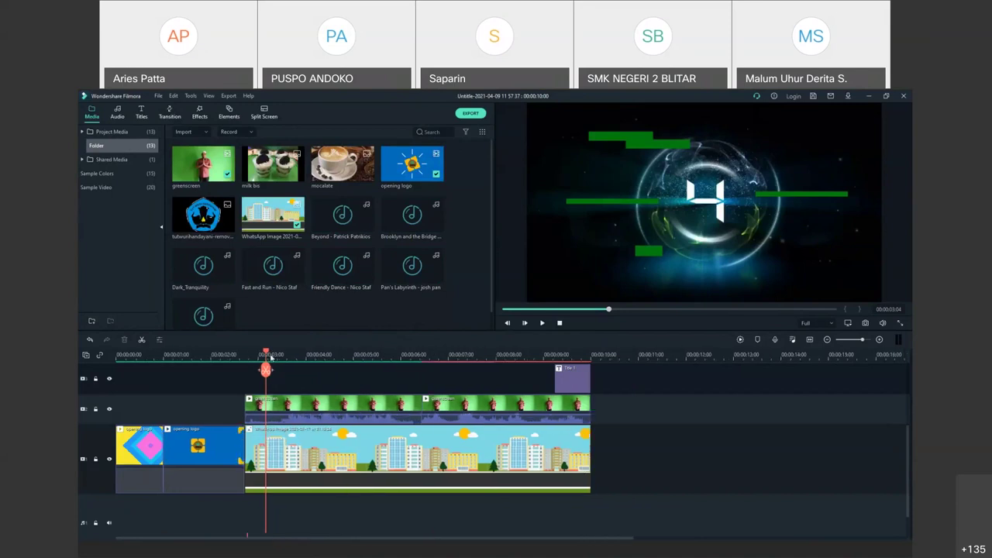
- Move the playhead to 00:00:02:18 and audition the imported music tracks, ending on Fast and Run
click(254, 354)
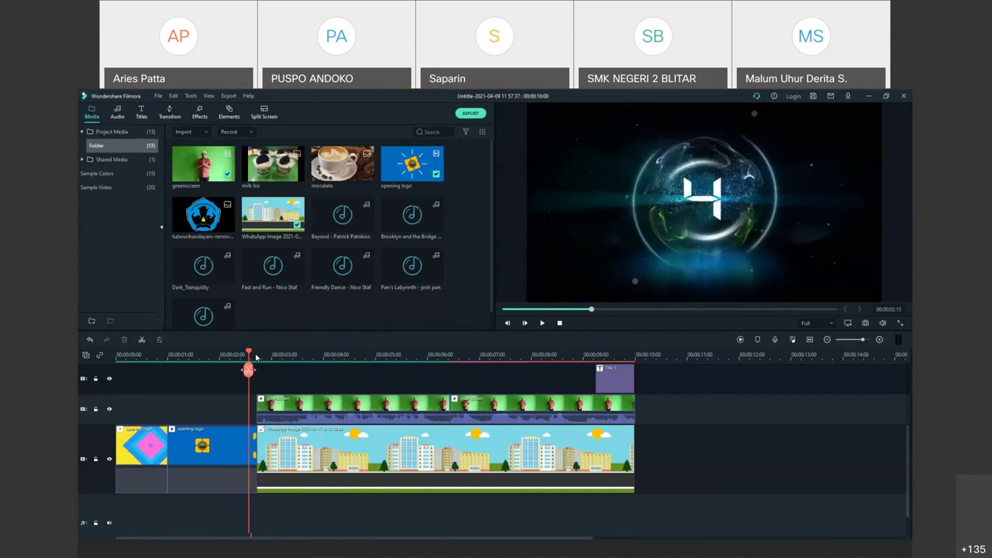
click(256, 355)
click(273, 265)
double_click(273, 264)
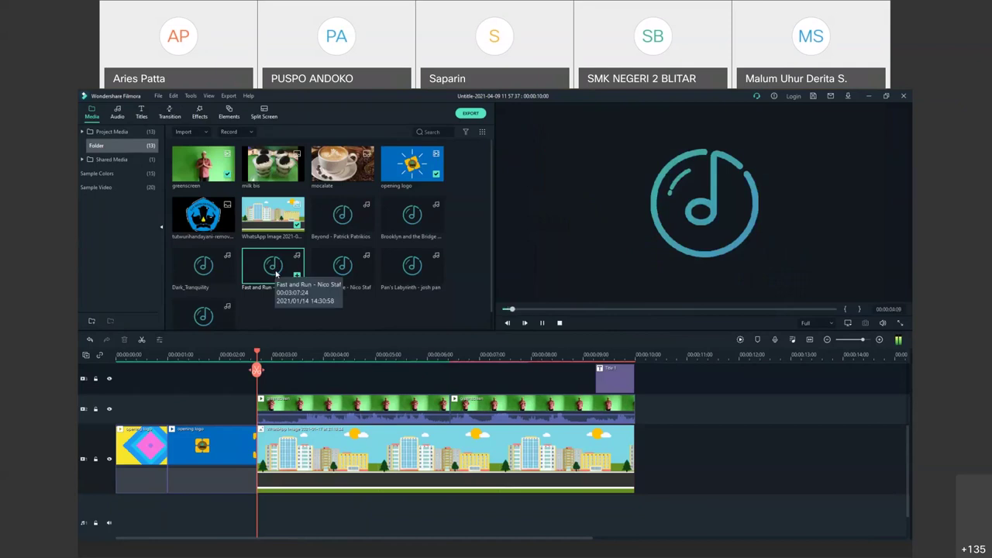
double_click(352, 223)
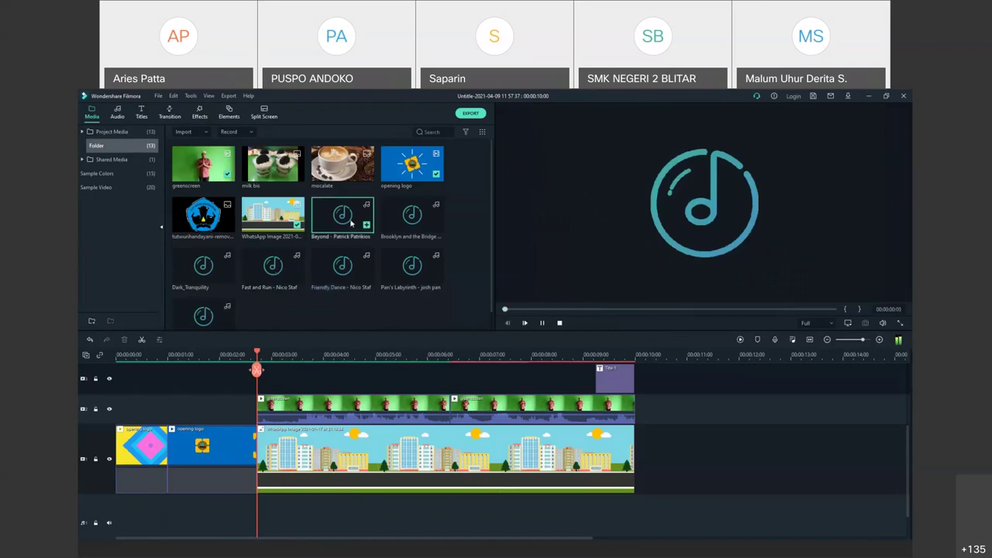
click(399, 224)
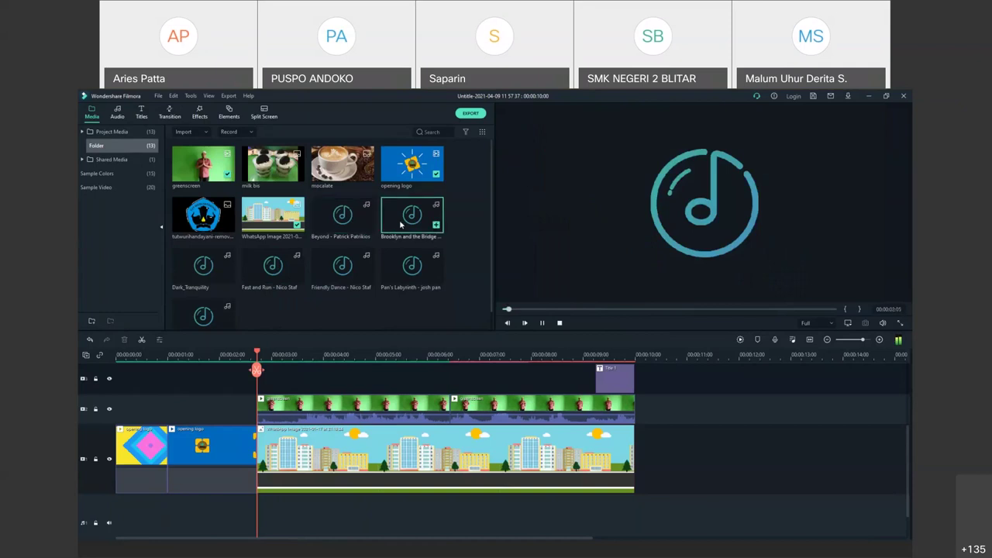
click(393, 268)
click(335, 269)
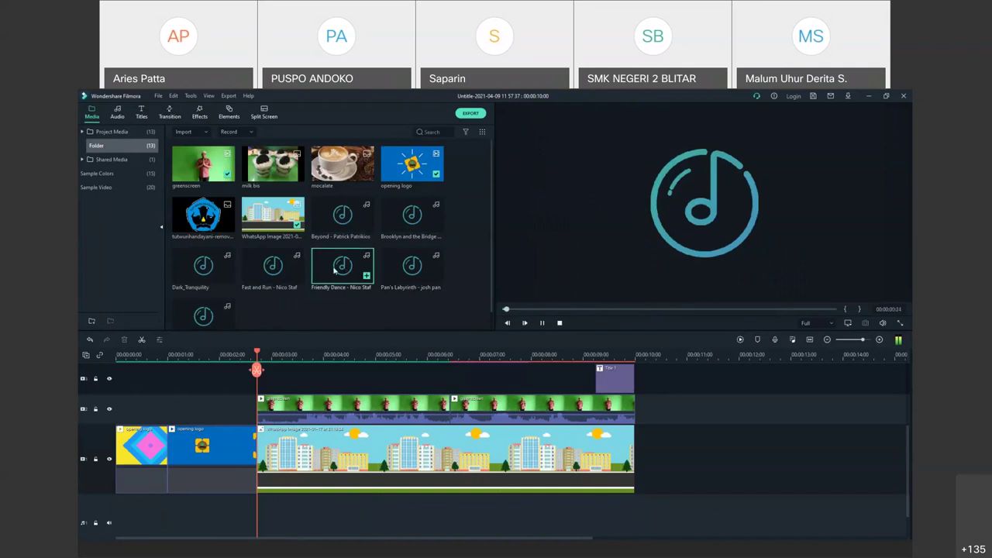
click(400, 228)
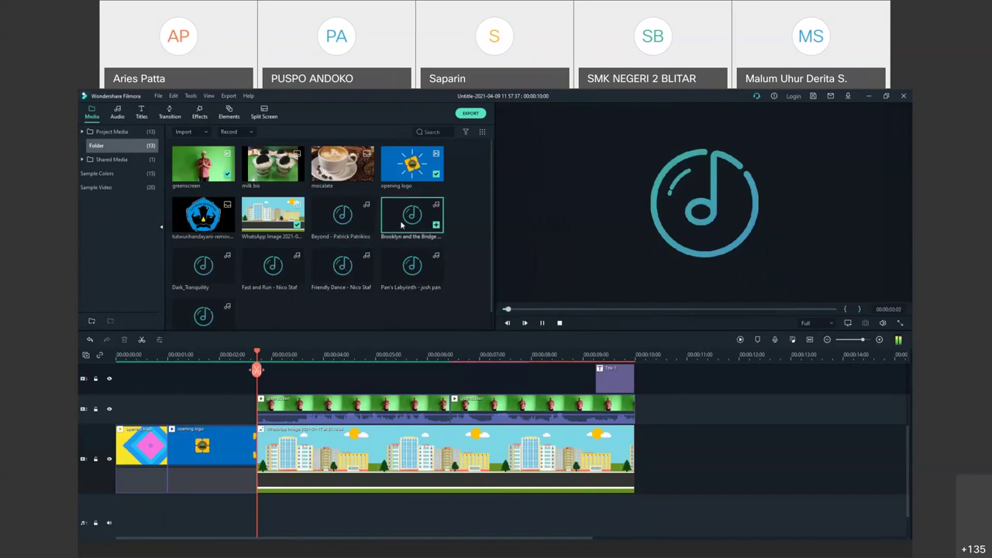
click(341, 225)
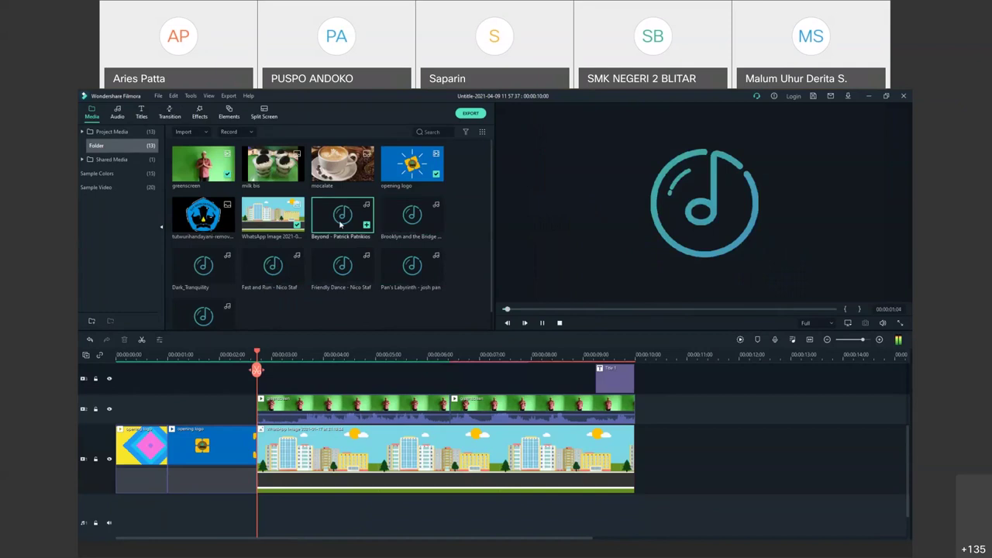
click(270, 265)
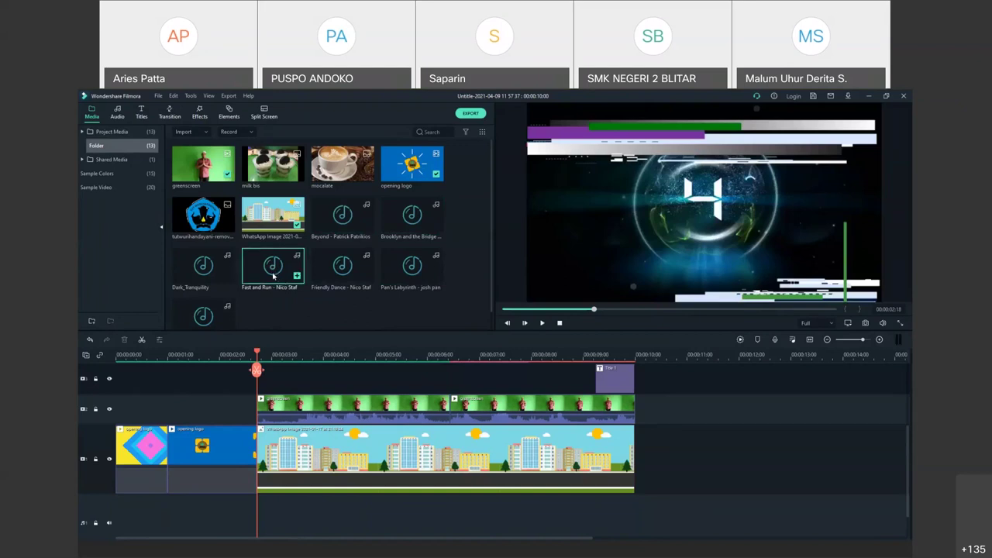
- Add the Fast and Run music to the audio track, starting at 00:00:02:18 alongside the presenter footage
drag(262, 272, 273, 499)
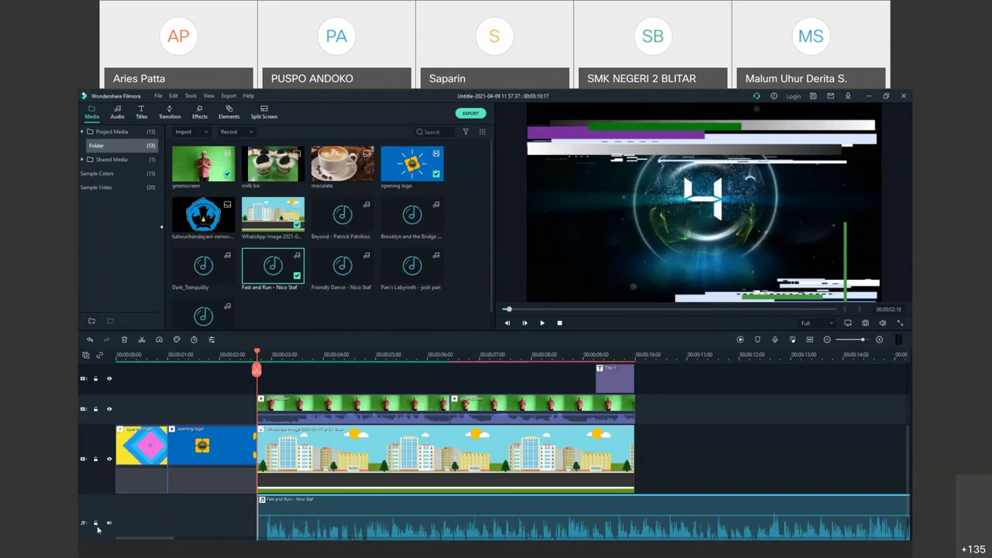
drag(318, 527, 380, 504)
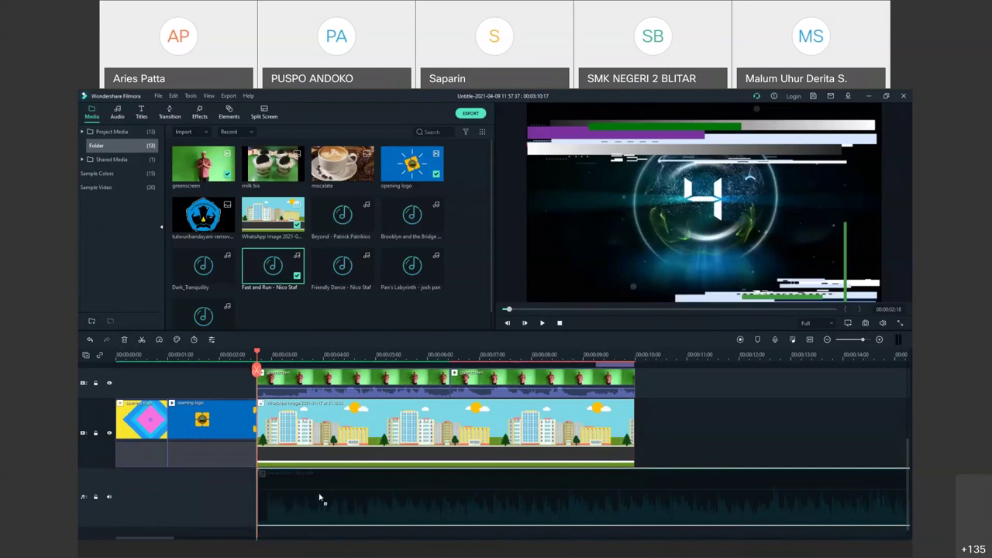
mouse_move(285, 383)
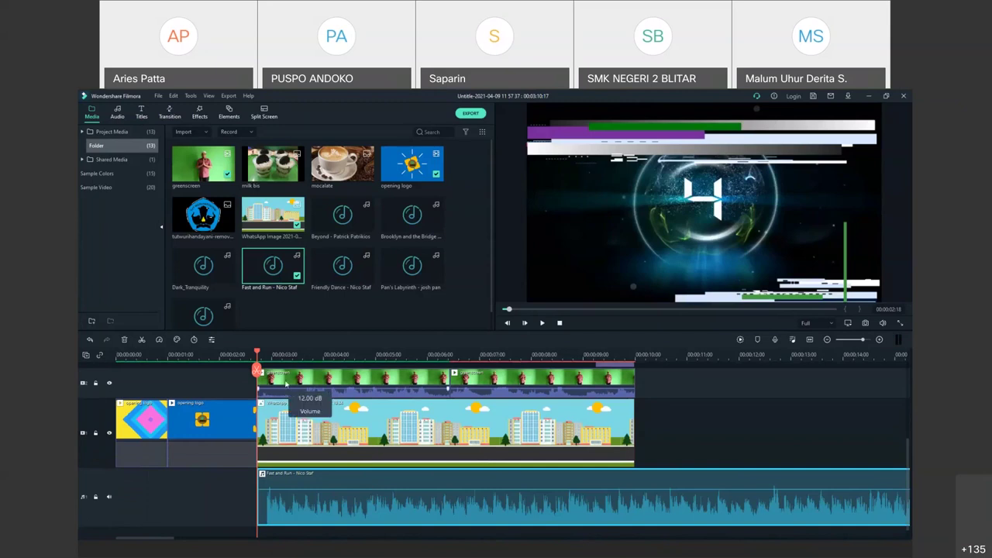
- Preview the opening logo clips from 00:00:00:19 and check the available options of both clips
click(170, 426)
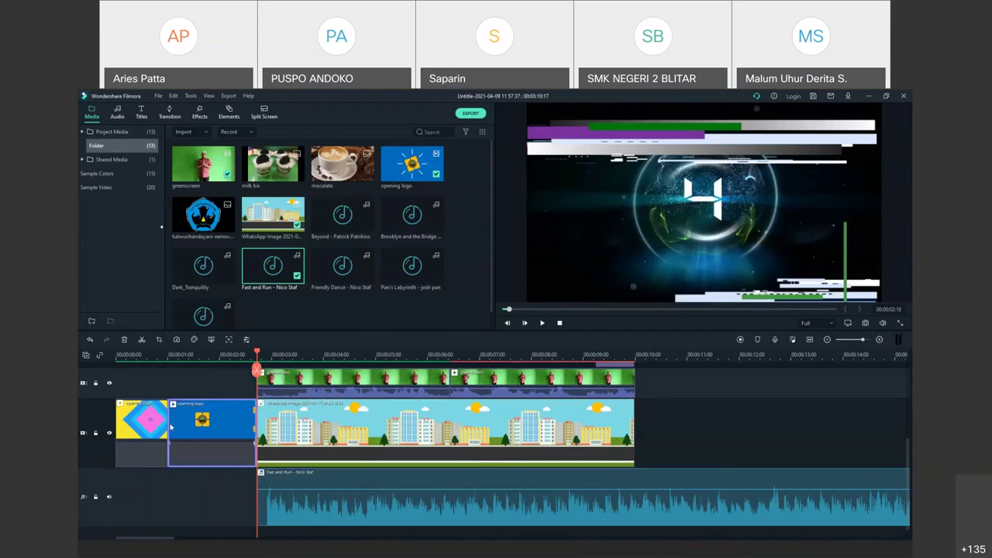
drag(252, 354, 146, 355)
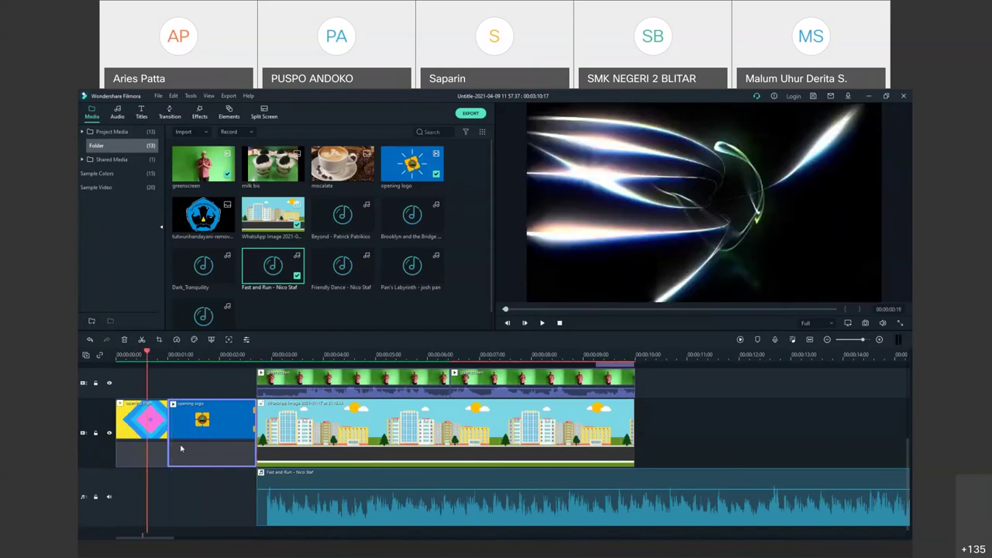
key(space)
click(132, 441)
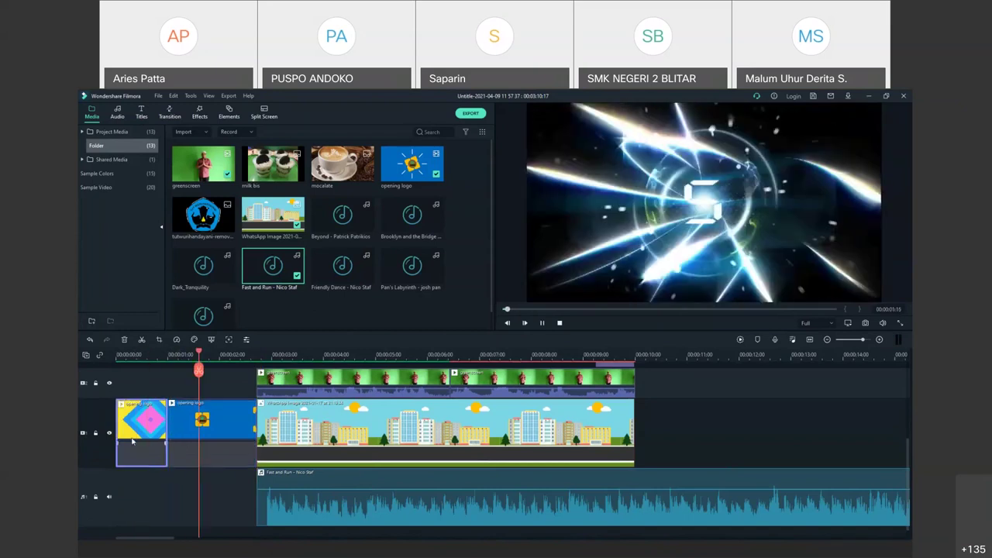
right_click(132, 441)
click(186, 435)
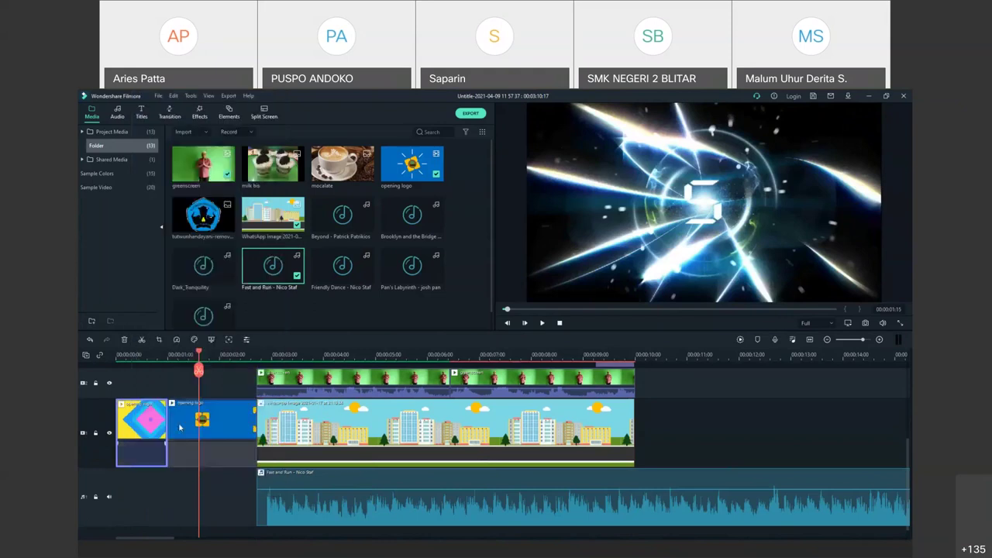
right_click(189, 434)
key(Escape)
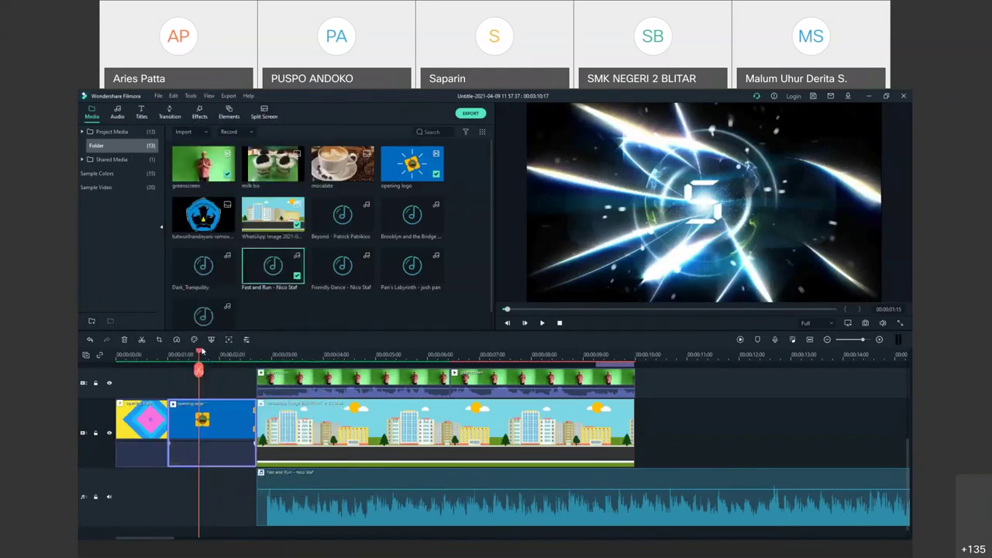
- Raise the muted volume of both opening logo clips, setting the second to 6.38 dB, and preview them from the start
click(150, 448)
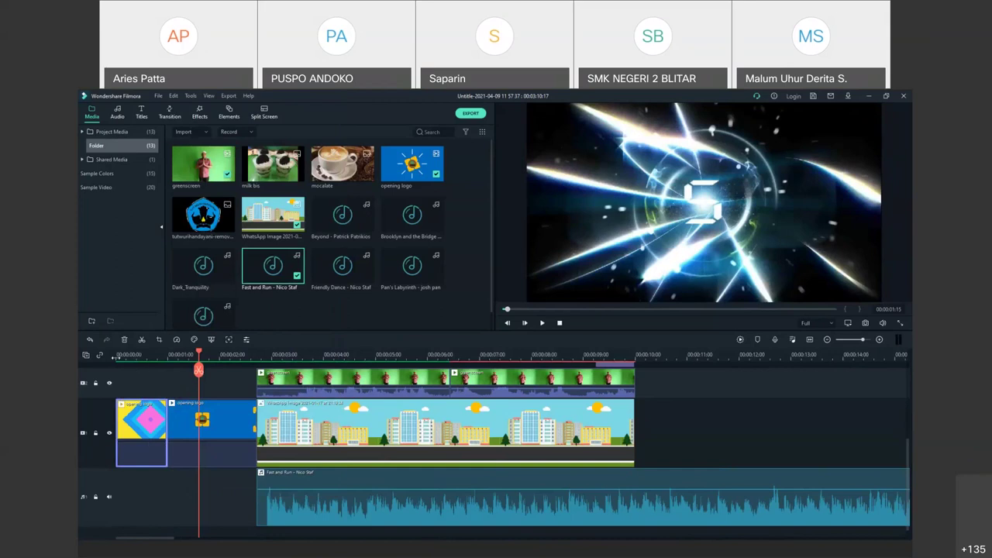
double_click(144, 430)
click(110, 111)
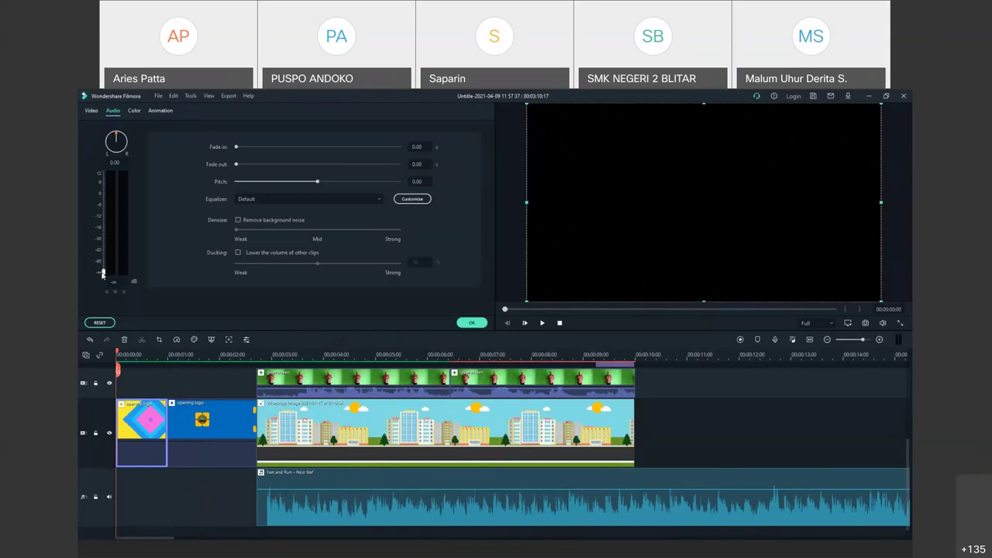
double_click(211, 440)
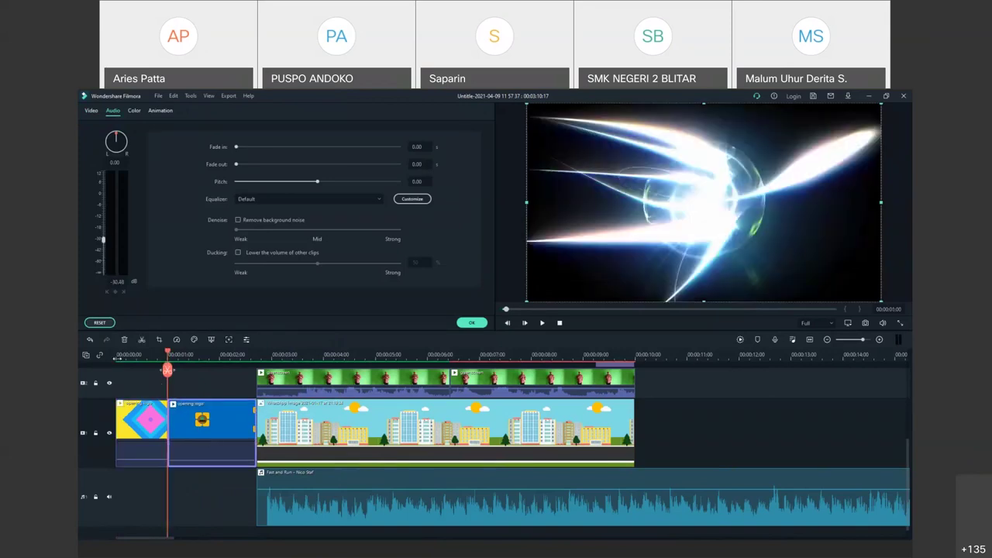
click(118, 354)
key(space)
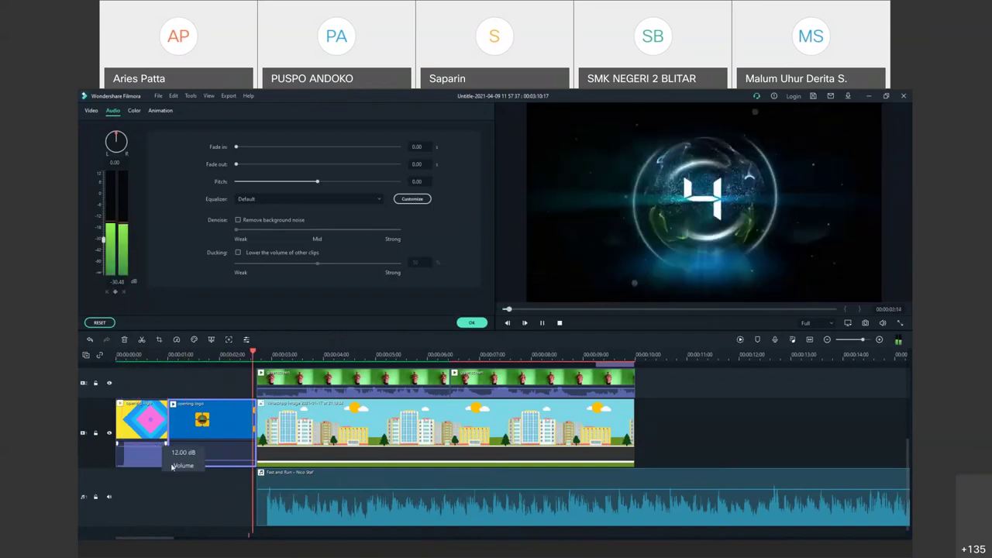
drag(192, 464, 221, 448)
- Move the playhead to about 00:00:03:07, check the Fast and Run clip's volume level and close the audio settings
click(288, 355)
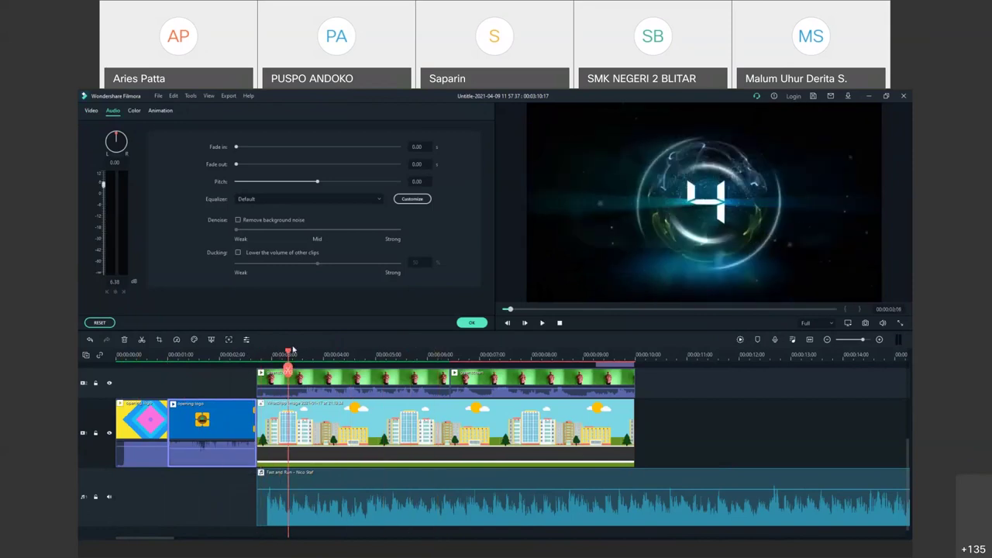
click(284, 353)
mouse_move(284, 352)
mouse_down()
mouse_move(259, 352)
mouse_move(290, 353)
mouse_up()
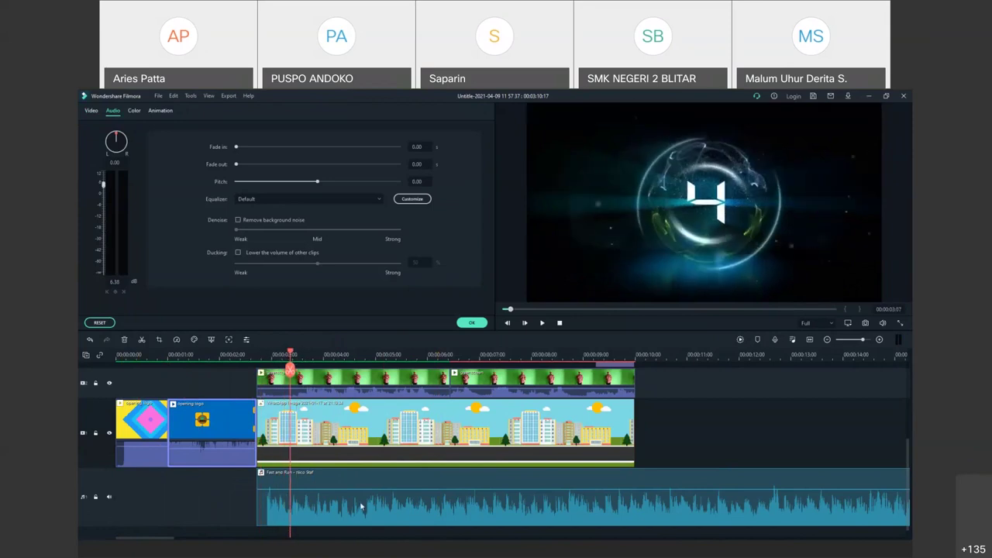
mouse_move(366, 490)
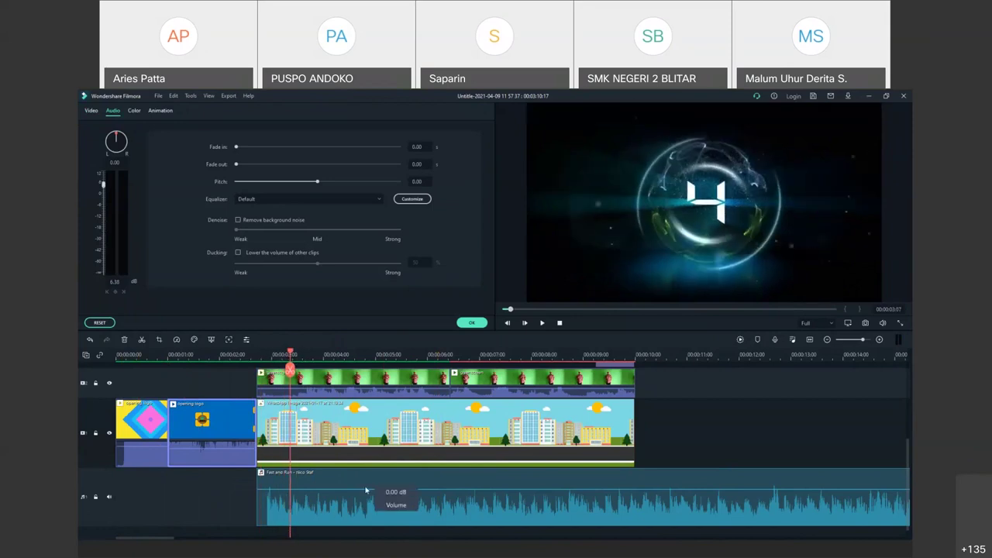
click(472, 323)
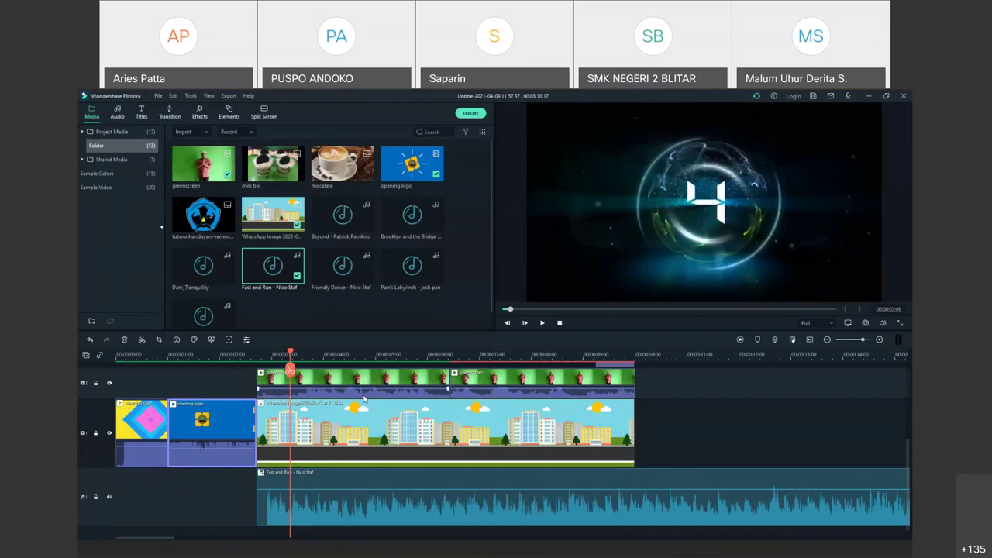
- Check the volume of the two greenscreen clips, opening and closing the second clip's audio settings
mouse_move(452, 391)
click(417, 387)
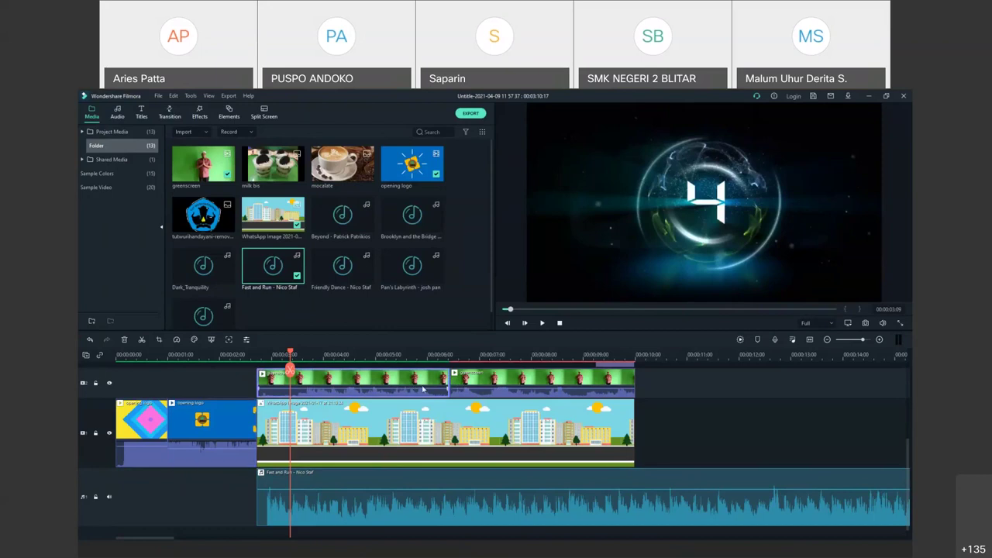
click(465, 386)
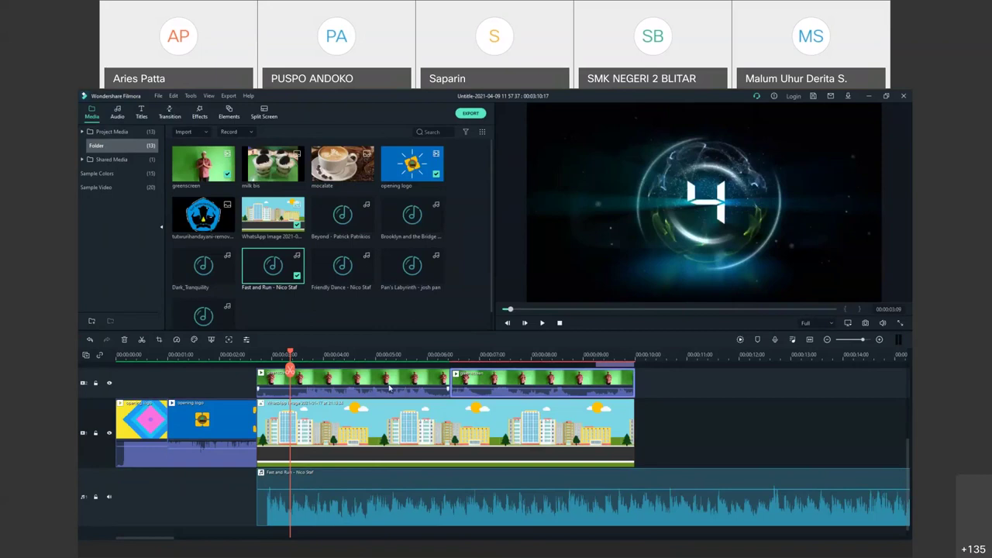
double_click(374, 395)
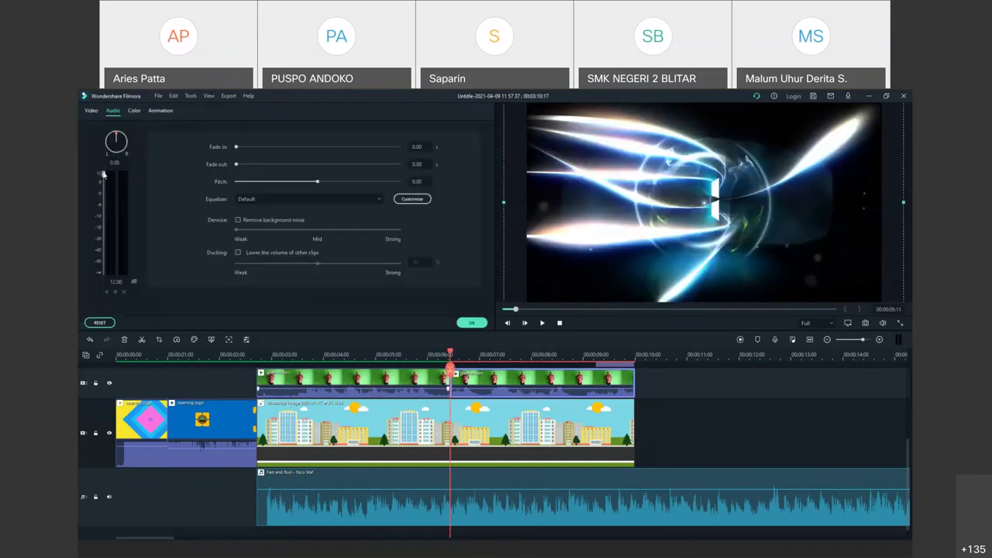
click(470, 324)
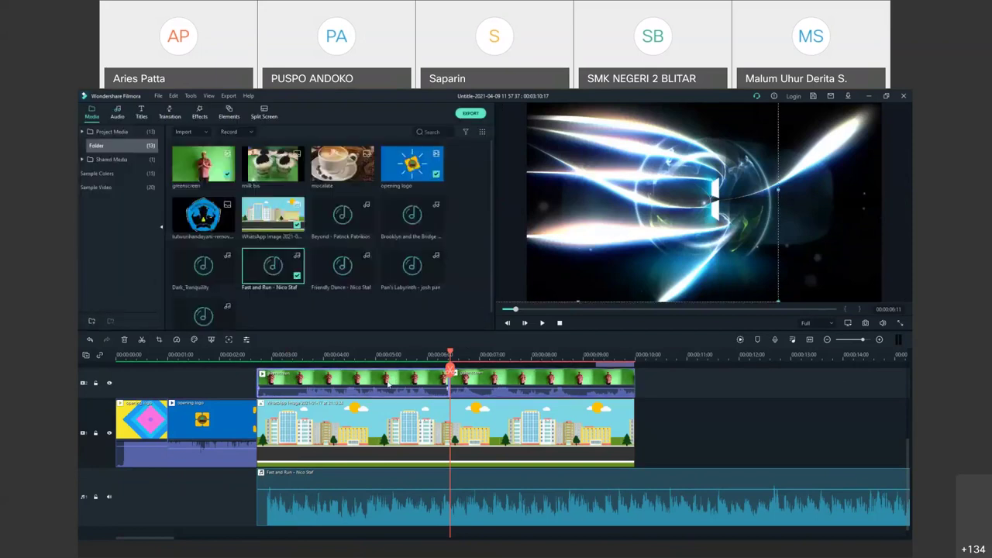
- Raise the Fast and Run music volume to 12 dB and preview it against the presenter's voice
drag(451, 353, 270, 372)
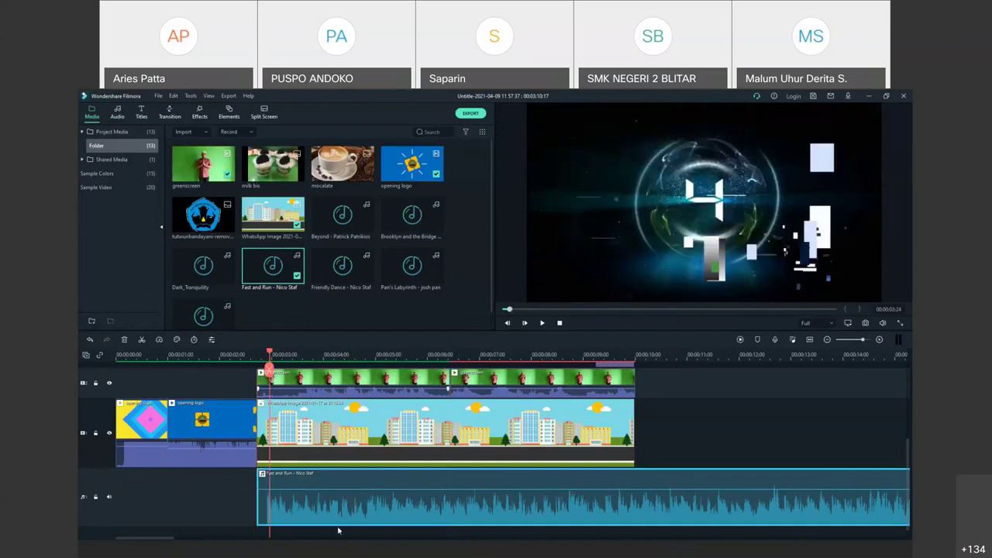
mouse_move(371, 385)
drag(344, 507, 326, 479)
key(space)
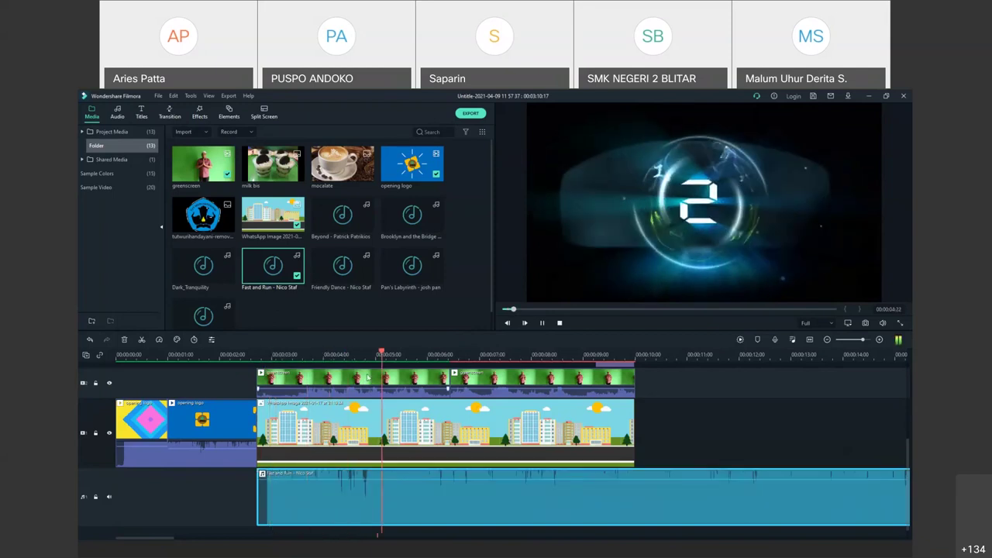
key(space)
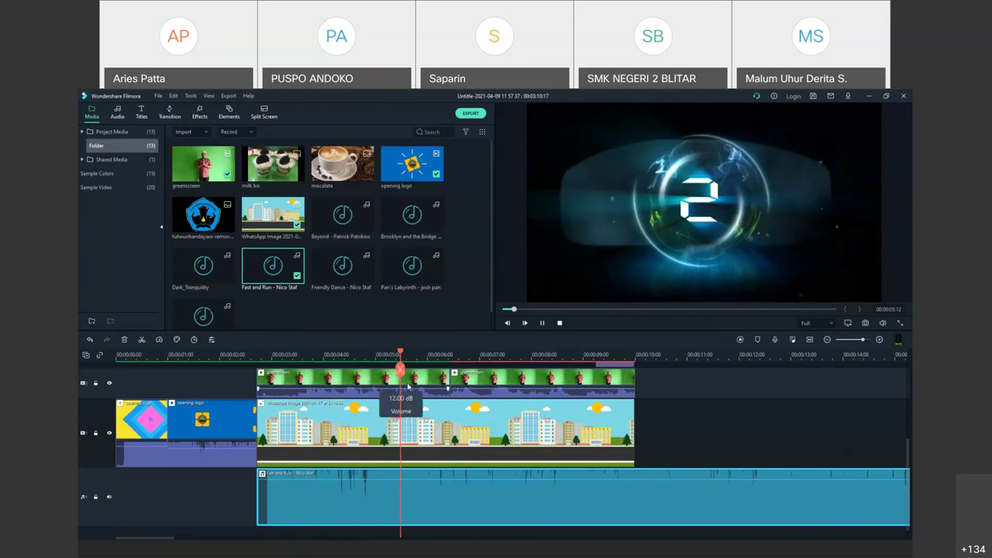
key(space)
- Return the playhead near the start of the music and lower the Fast and Run volume to -17 dB
drag(436, 354, 303, 355)
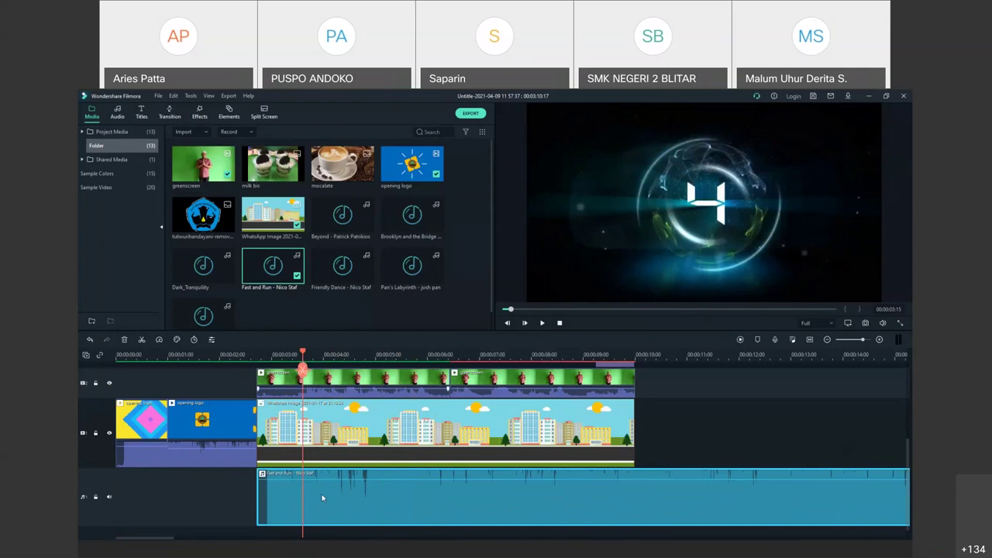
mouse_move(330, 479)
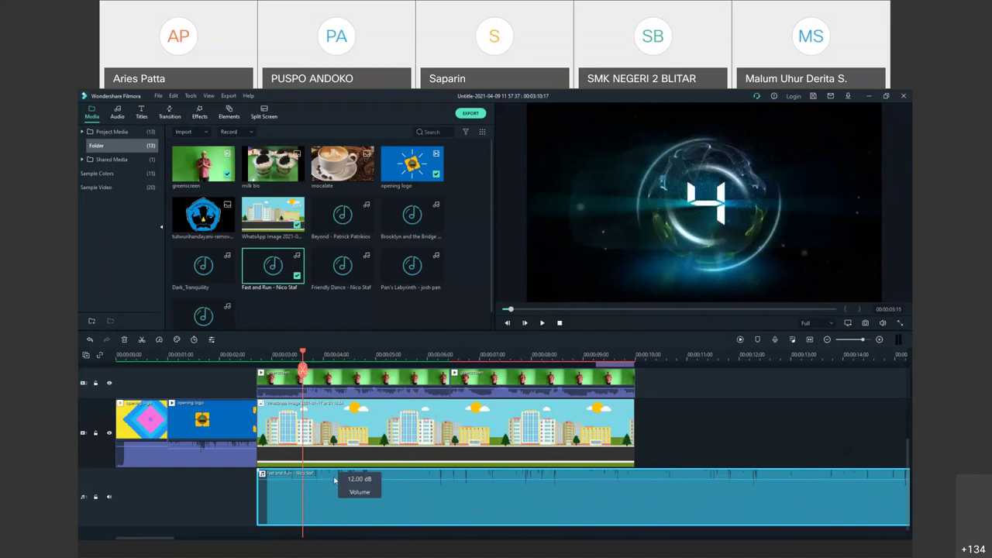
drag(358, 484, 354, 509)
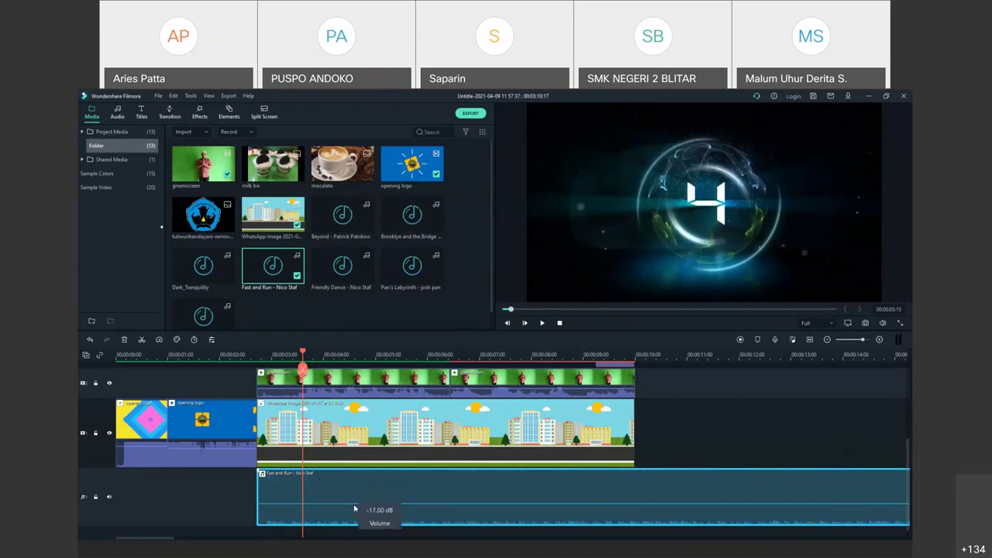
mouse_move(413, 389)
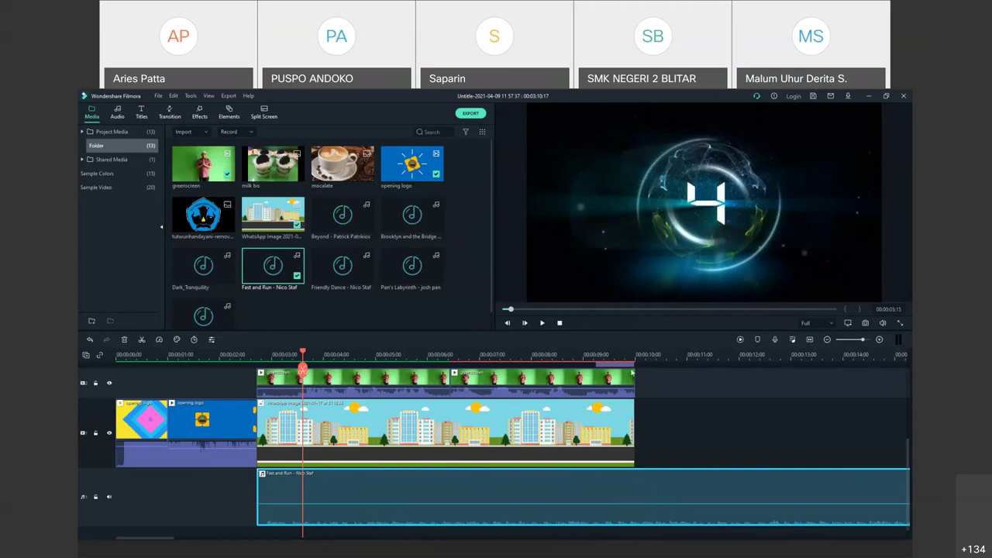
- Split the Fast and Run music at 00:00:10:00, where the video ends, and delete the remaining part
click(637, 355)
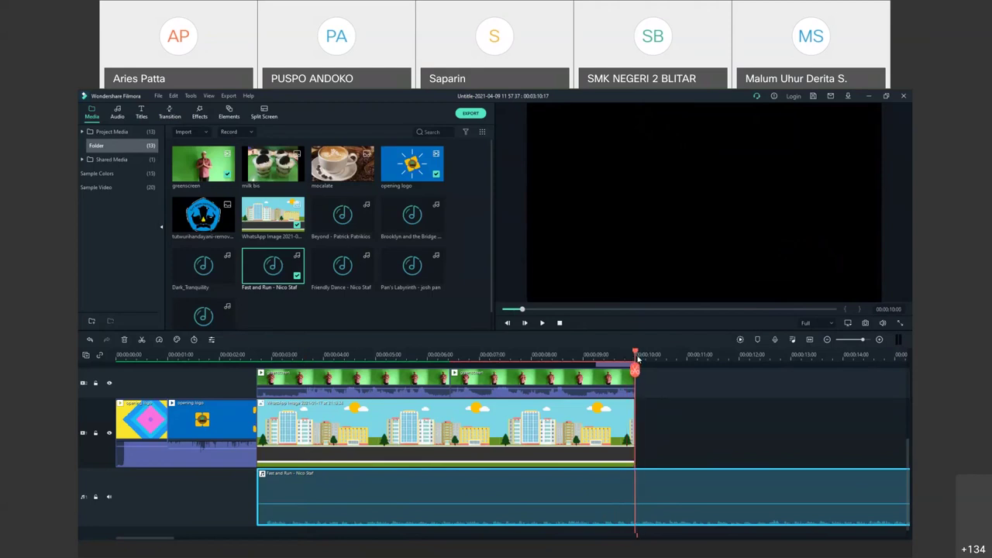
click(635, 371)
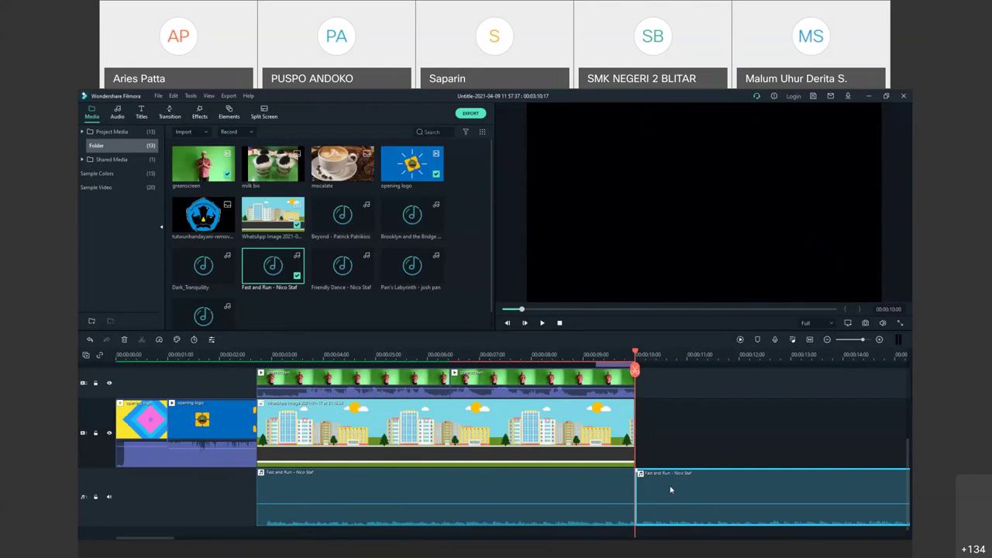
key(Delete)
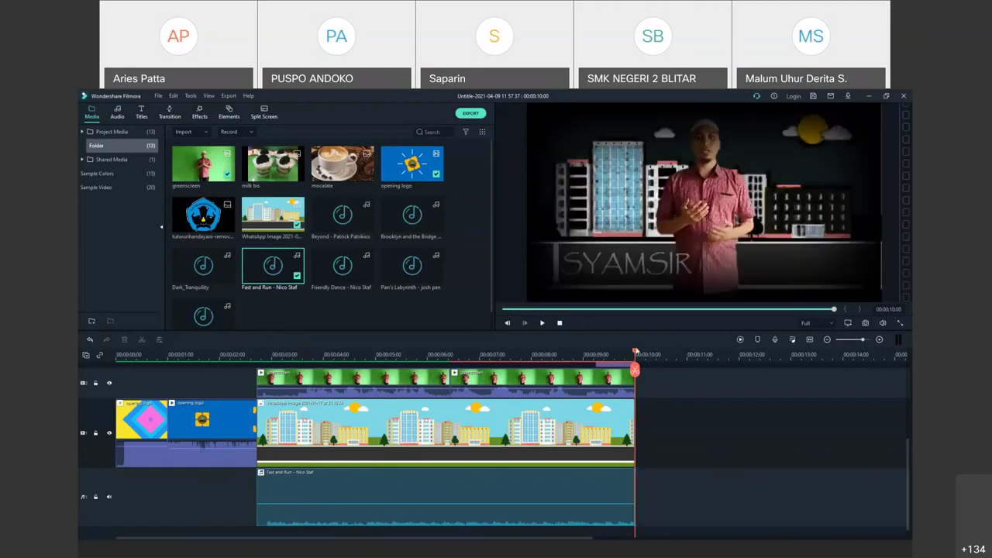
- Preview the mix from the start of the music and set the Fast and Run volume to -5.76 dB
drag(620, 353, 404, 354)
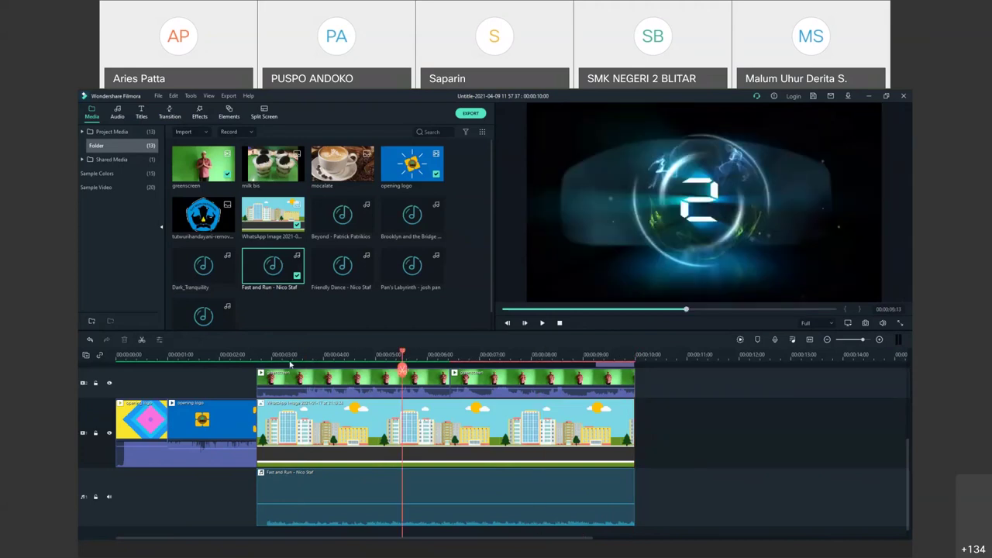
click(255, 356)
key(space)
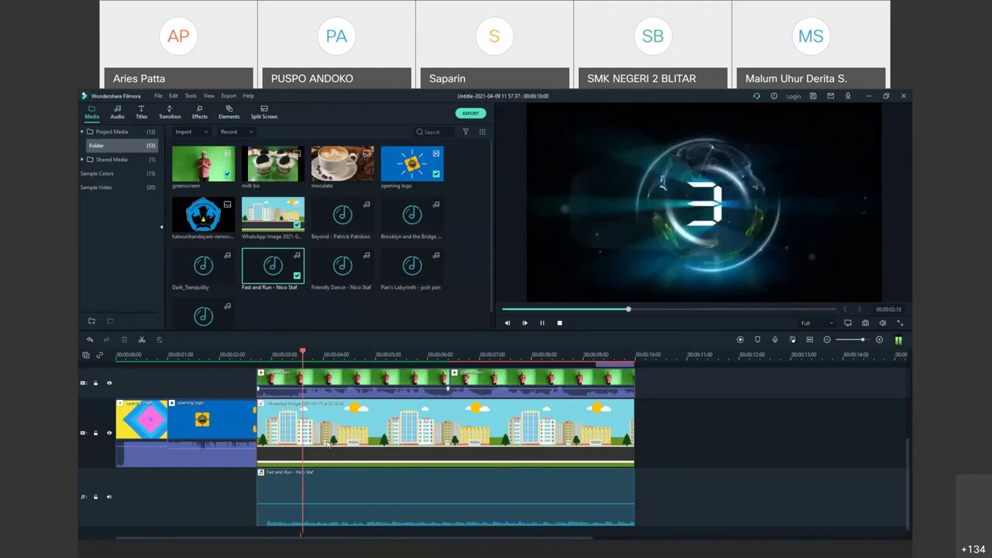
mouse_move(354, 509)
mouse_down()
mouse_move(336, 497)
mouse_move(346, 490)
mouse_move(348, 504)
mouse_move(345, 482)
mouse_move(346, 508)
mouse_move(346, 482)
mouse_move(346, 493)
mouse_up()
- Return the playhead to 00:00:02:18 and give the Fast and Run clip a 0.44 s fade-in and 0.48 s fade-out
double_click(346, 494)
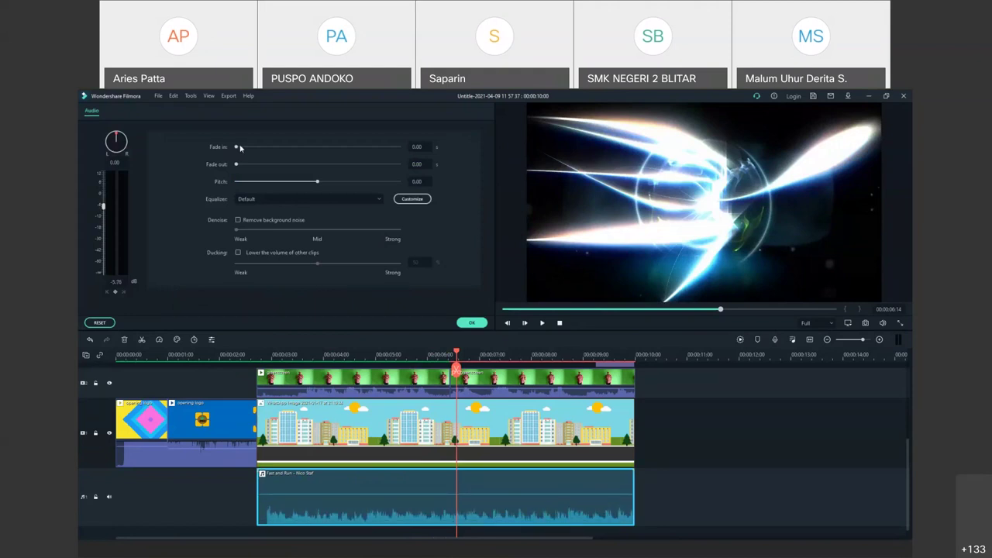
drag(457, 353, 259, 358)
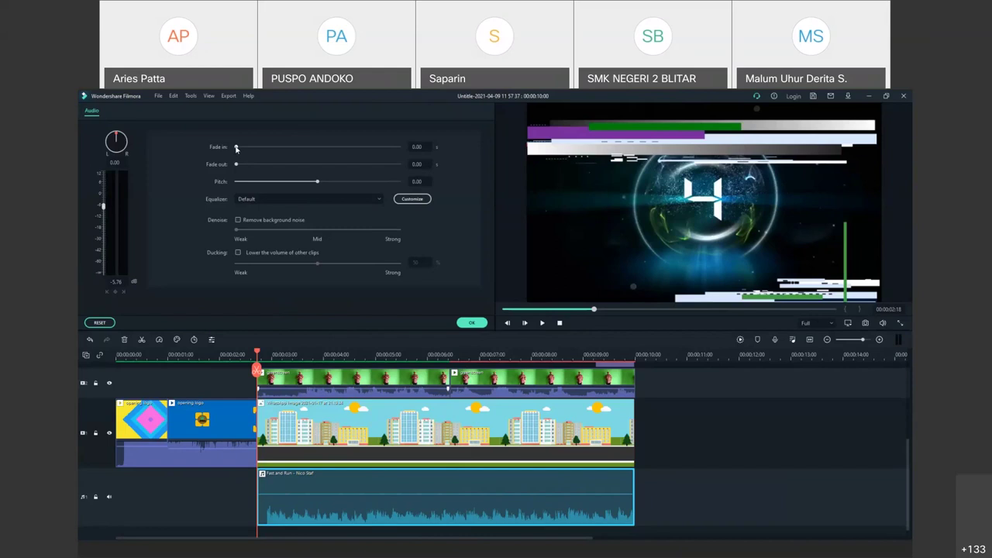
drag(236, 148, 247, 167)
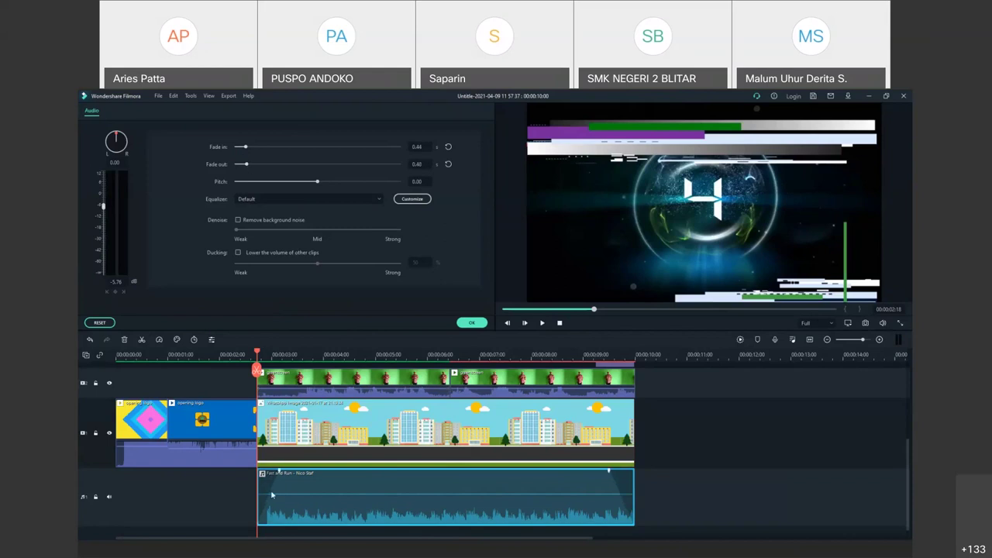
- Lengthen the music's fade-in to 0.56 s directly on the timeline clip and inspect the fade-out point
drag(282, 474, 283, 479)
drag(260, 526, 260, 521)
mouse_move(282, 474)
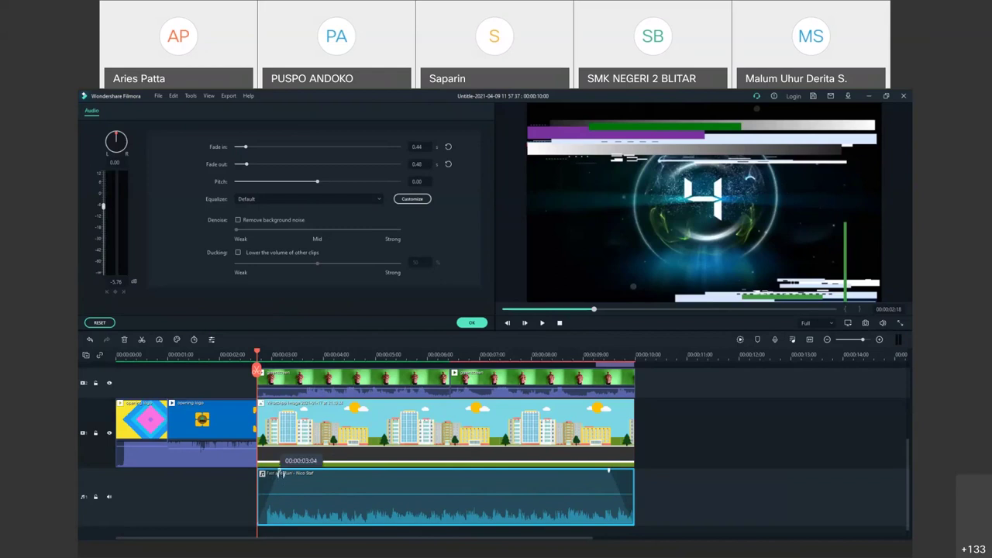
mouse_move(273, 494)
mouse_move(612, 475)
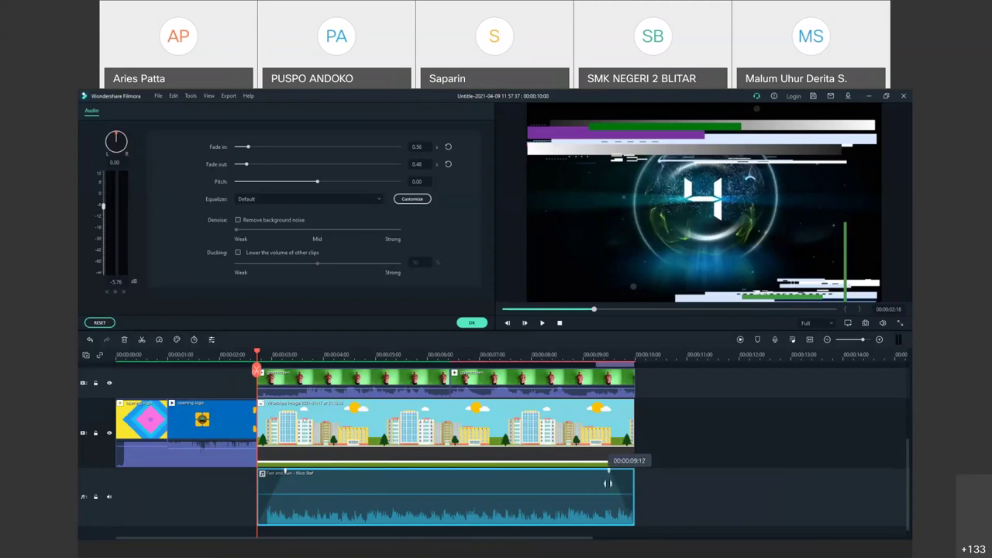
- Try music fade-outs of 0.72 s and 3.22 s, and settle on a 0.60 s fade-in and 0.48 s fade-out
drag(614, 485, 595, 489)
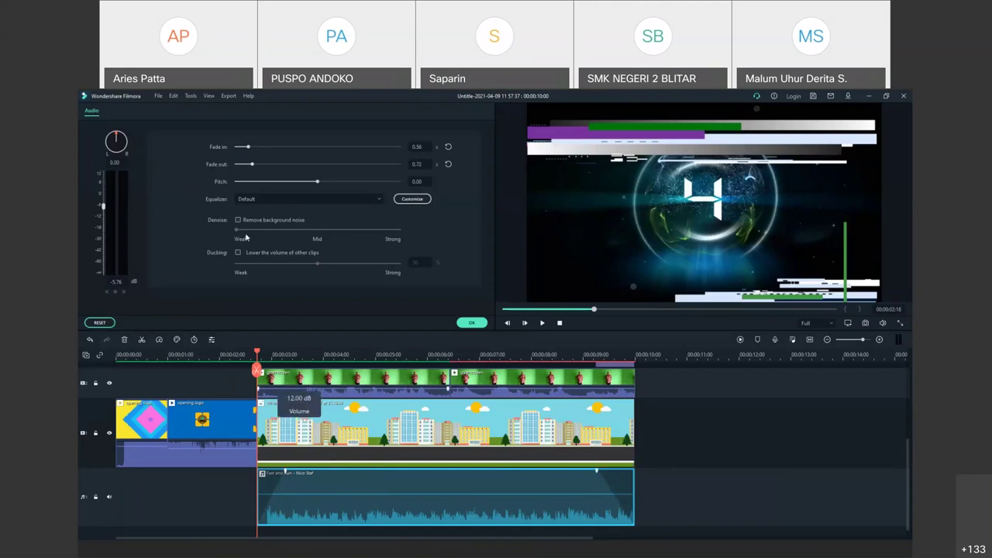
drag(252, 165, 308, 164)
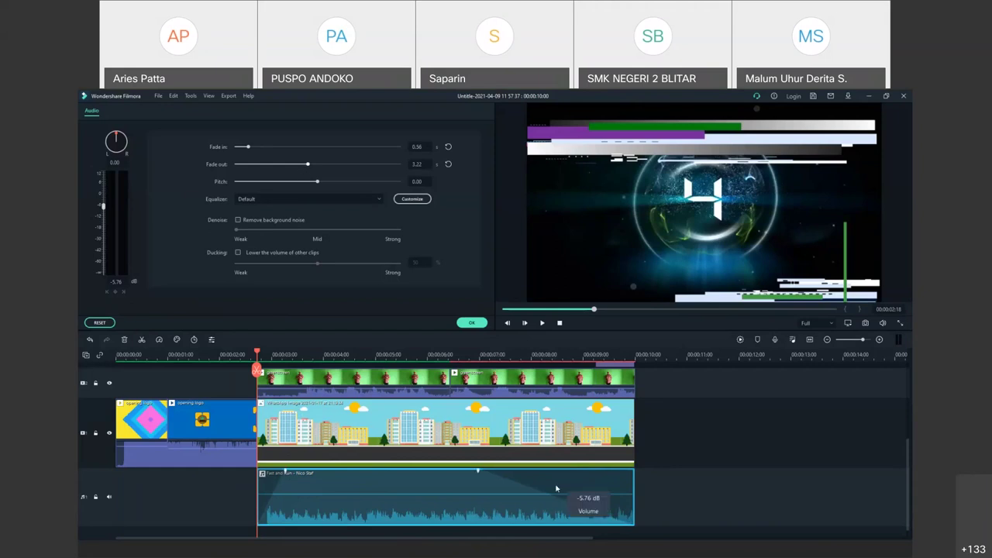
mouse_move(308, 165)
mouse_down()
mouse_move(333, 168)
mouse_move(243, 165)
mouse_move(247, 152)
mouse_up()
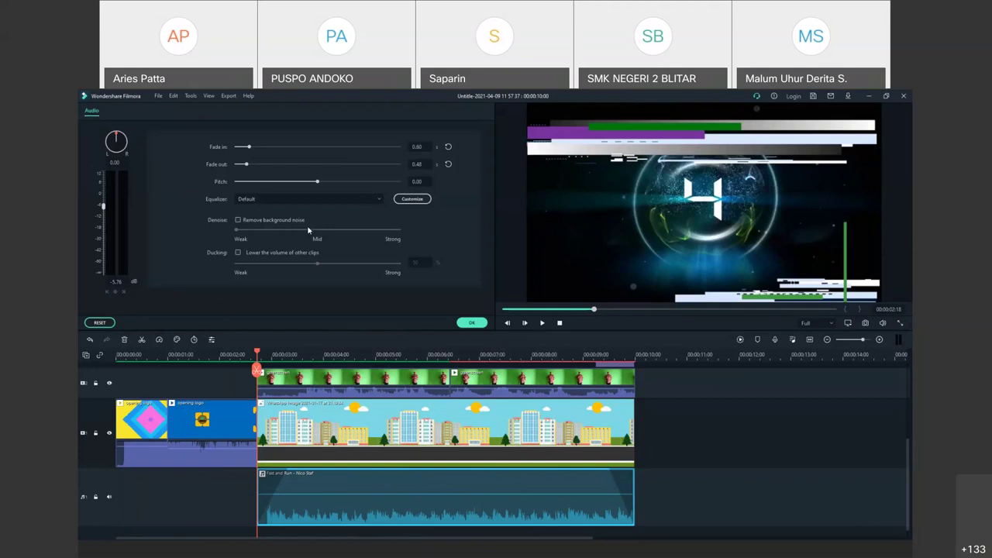
- Enable background noise removal at Mid strength for the music, try ducking and switch it off, and apply the audio settings
click(238, 220)
drag(237, 231, 317, 232)
click(274, 253)
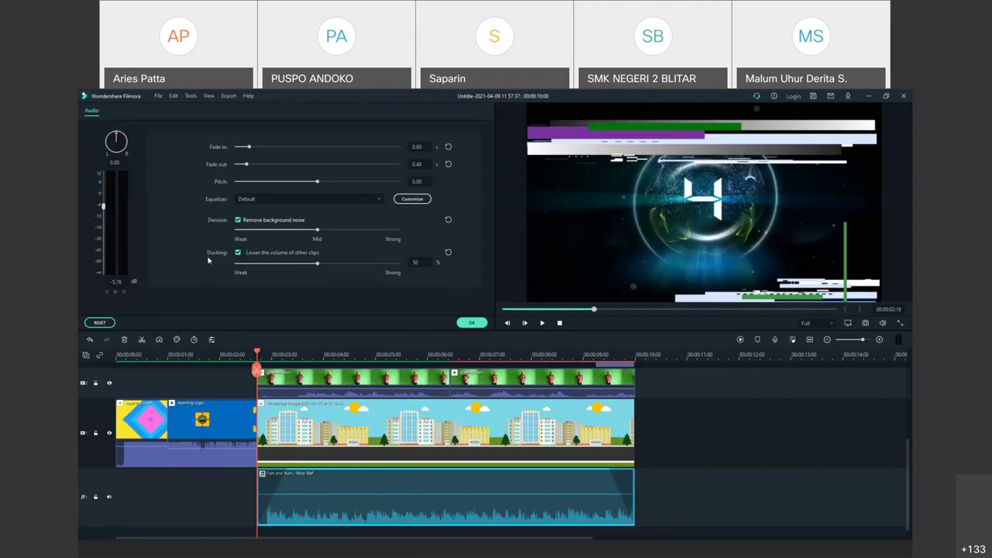
click(238, 252)
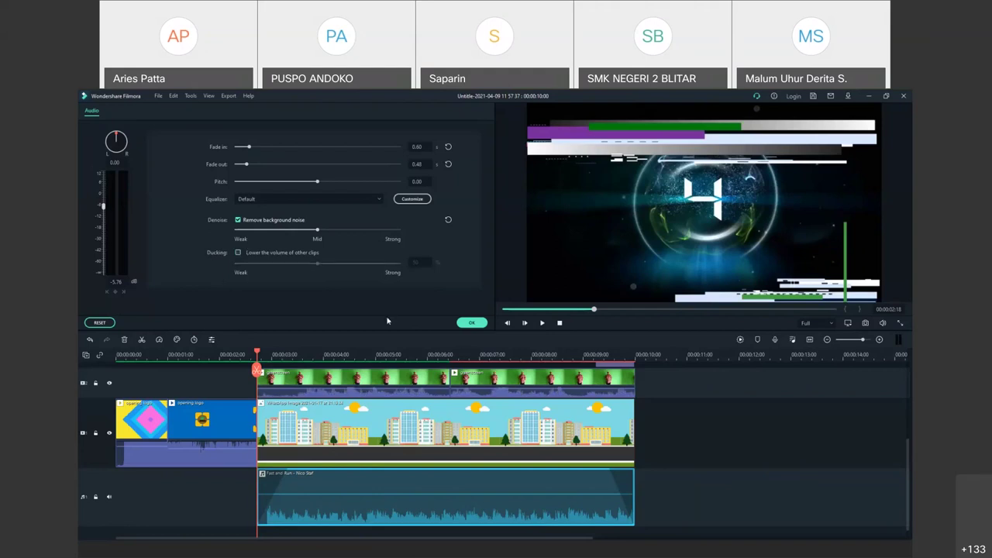
click(472, 323)
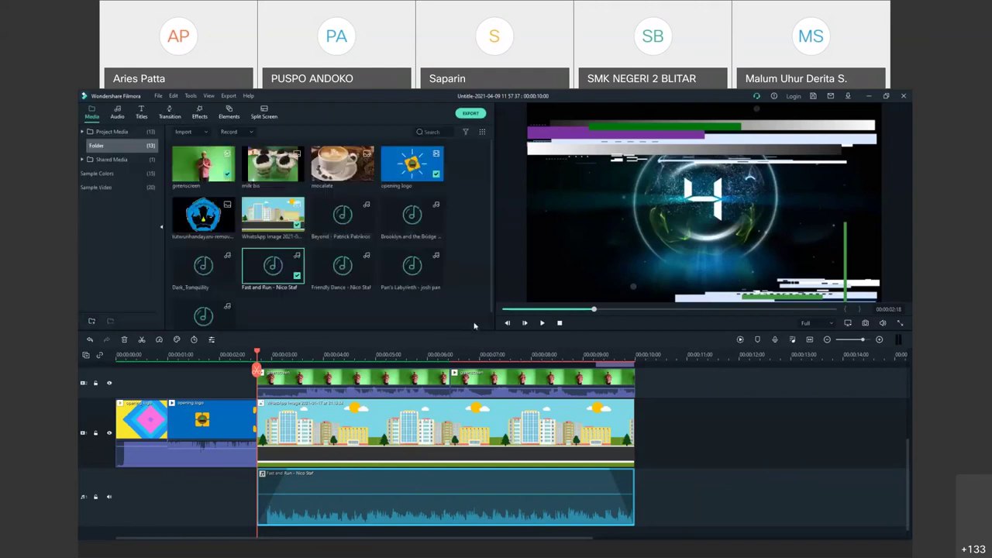